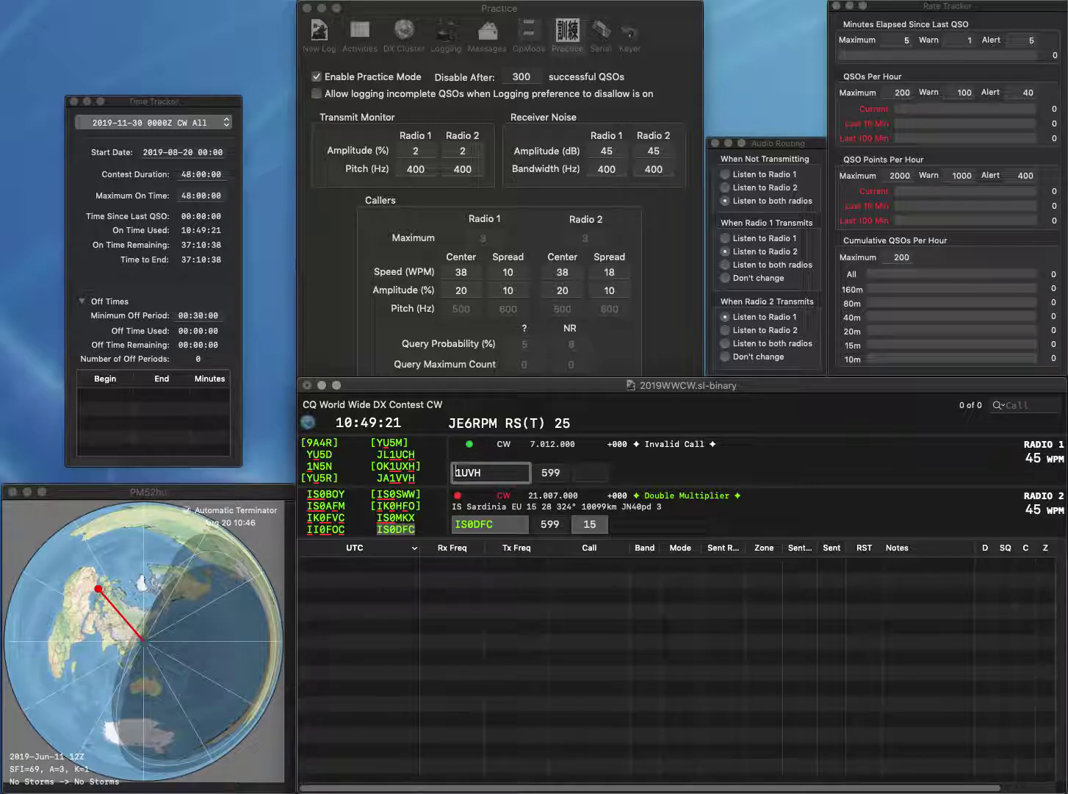
- Log IS0DFC with zone 15 on Radio 2 and complete the partial call on Radio 1 to BH1UVS, sending the reply
{"action": "key", "text": "Return"}
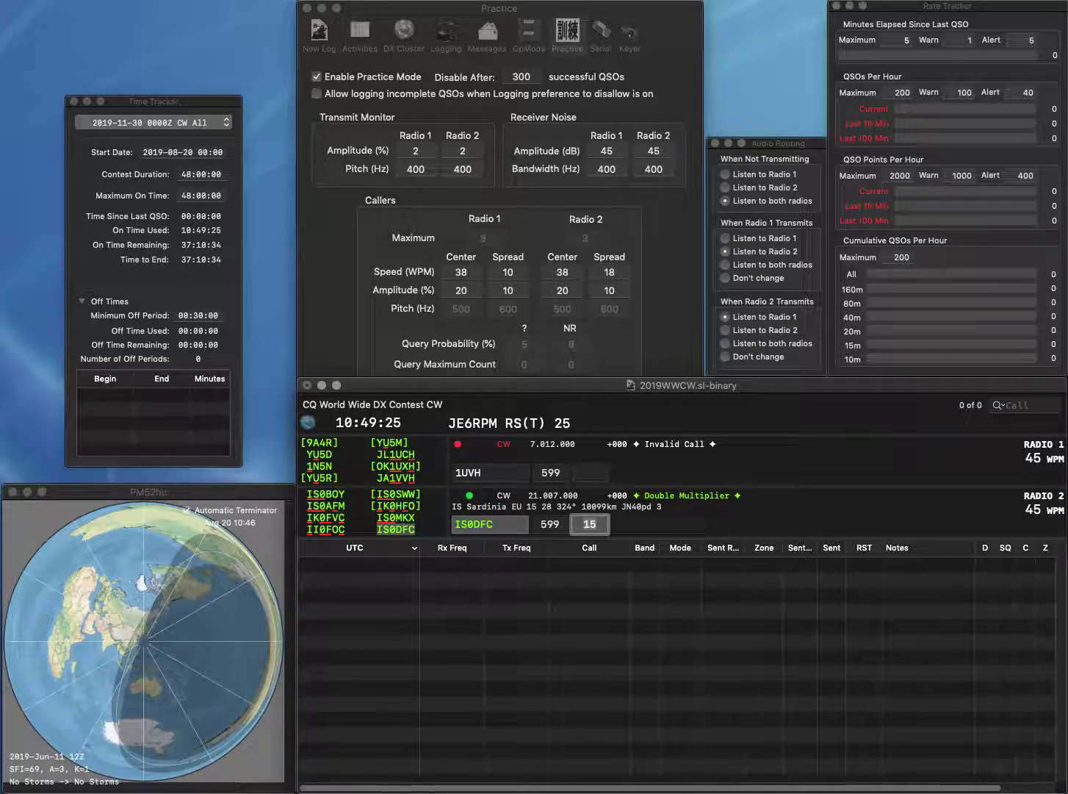
{"action": "key", "text": "Return"}
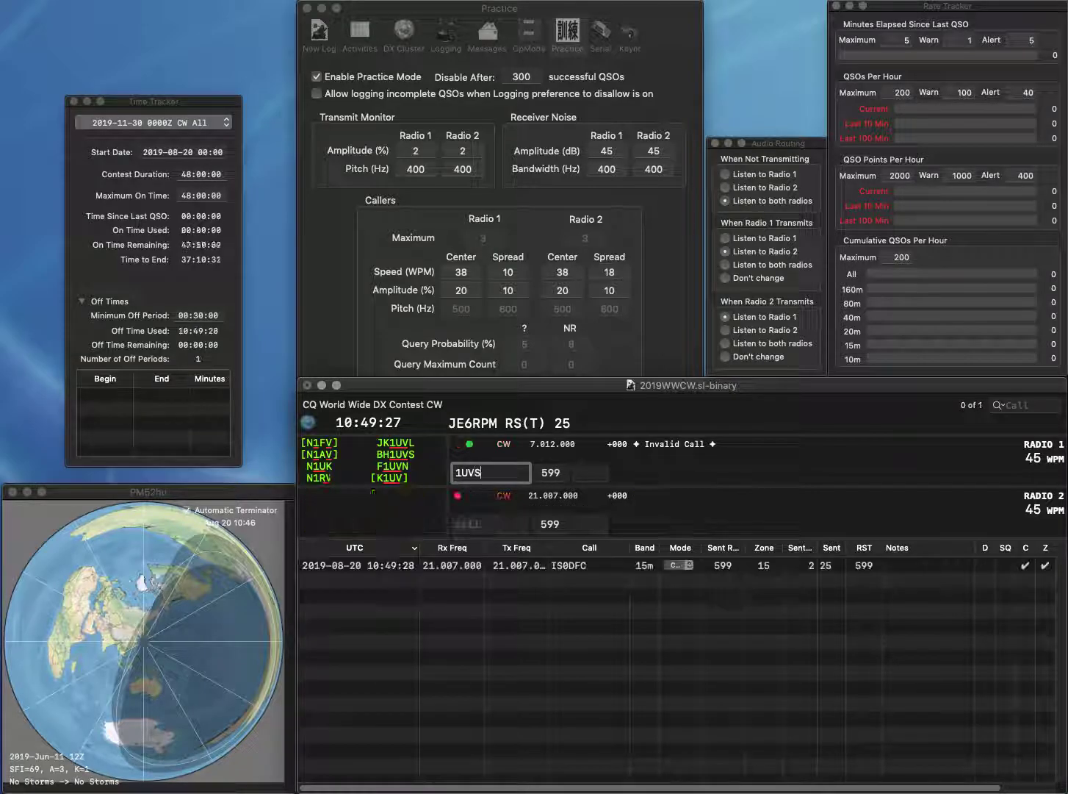
{"action": "type", "text": "BH"}
{"action": "key", "text": "Return"}
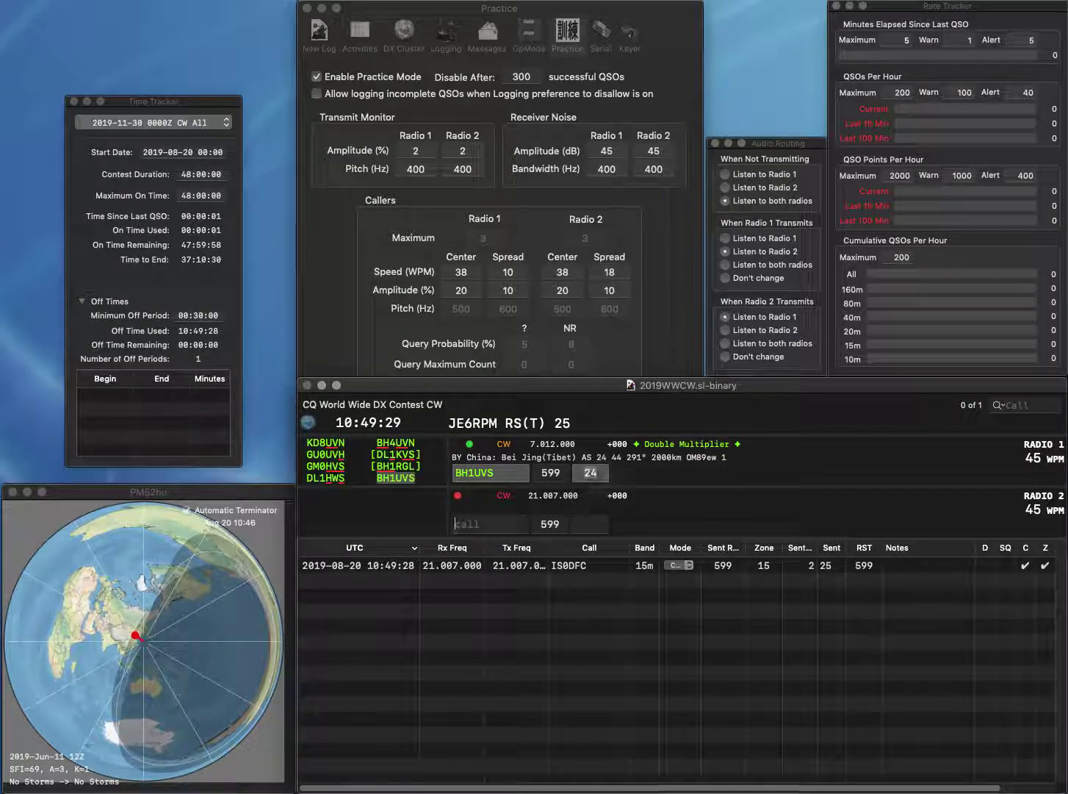
- Answer KR0RD on Radio 2 and log both the BH1UVS contact on Radio 1 and the KR0RD contact
{"action": "type", "text": "KR0RD"}
{"action": "key", "text": "space"}
{"action": "key", "text": "Return"}
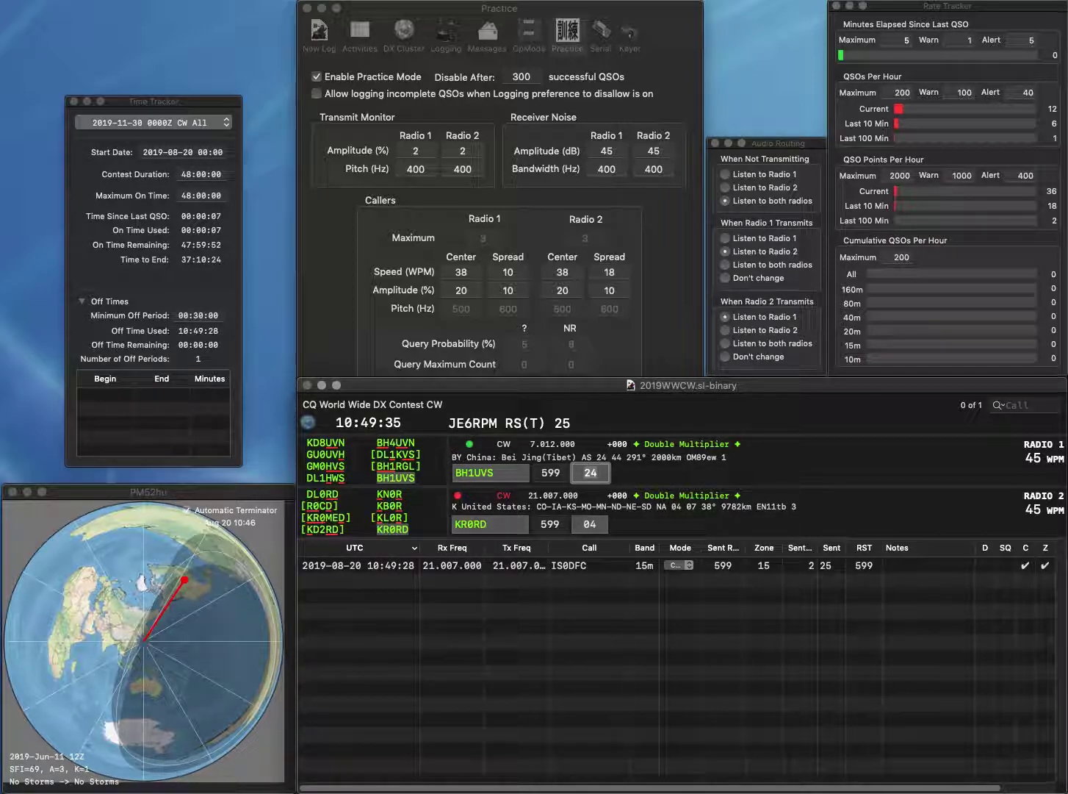
{"action": "key", "text": "Return"}
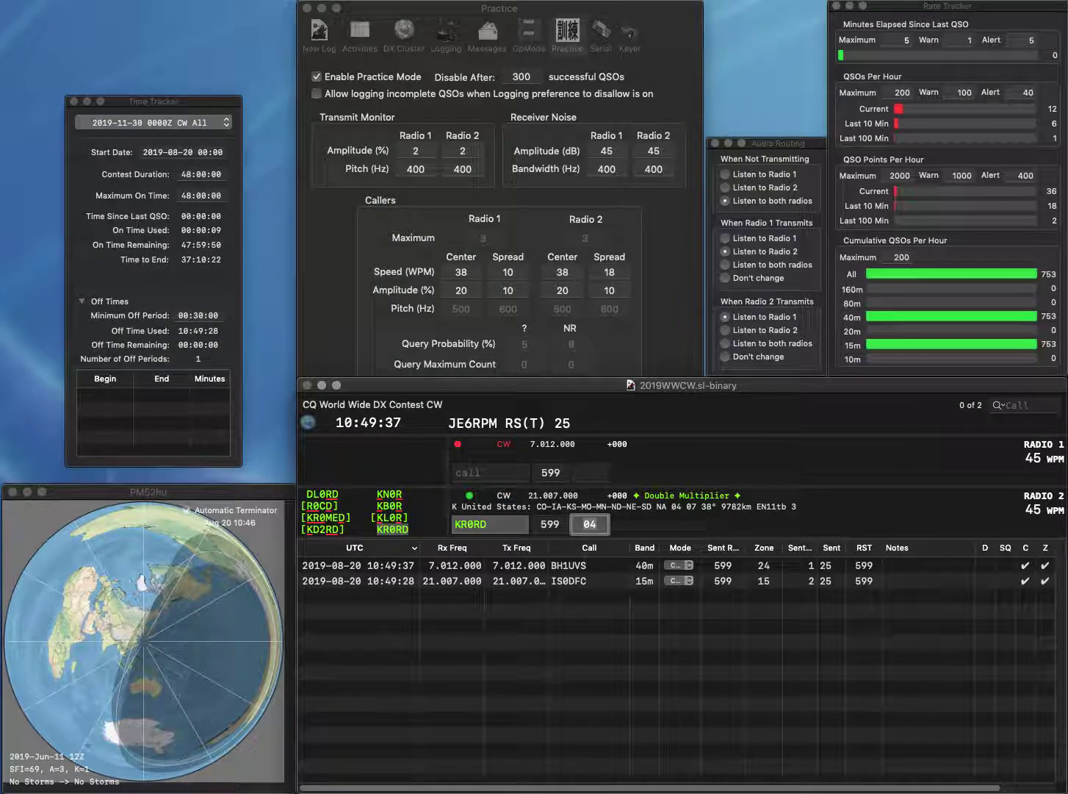
{"action": "key", "text": "Return"}
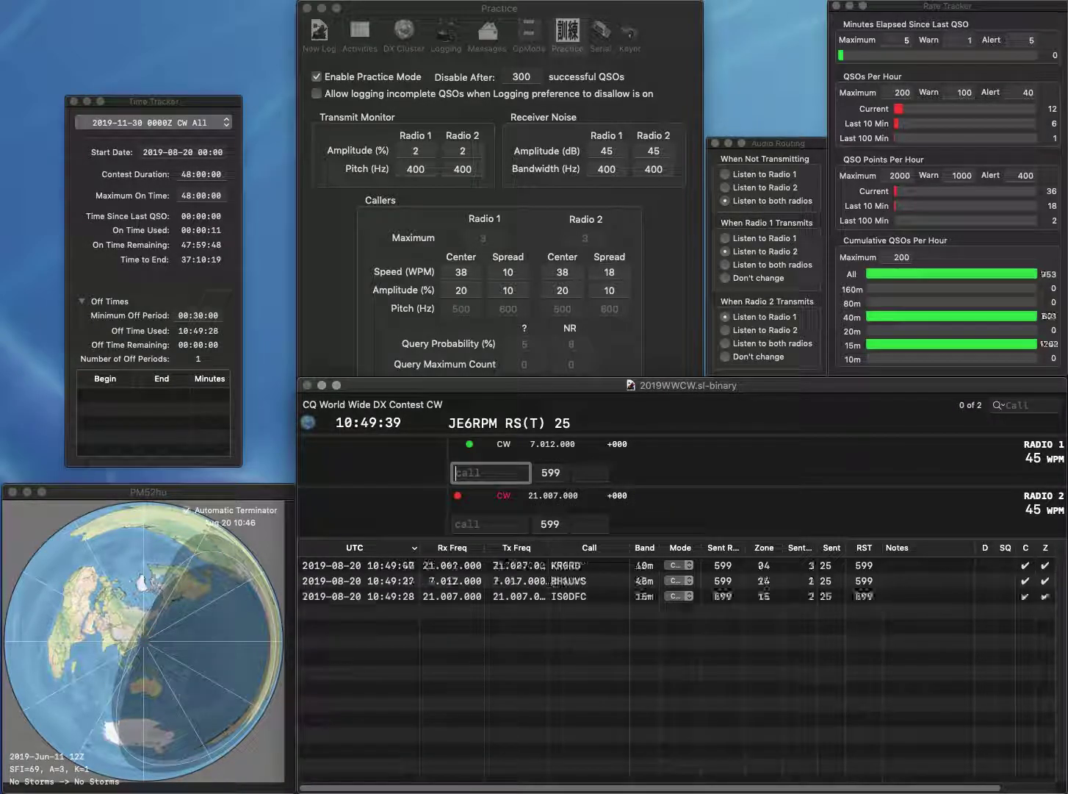
{"action": "type", "text": "US0YA"}
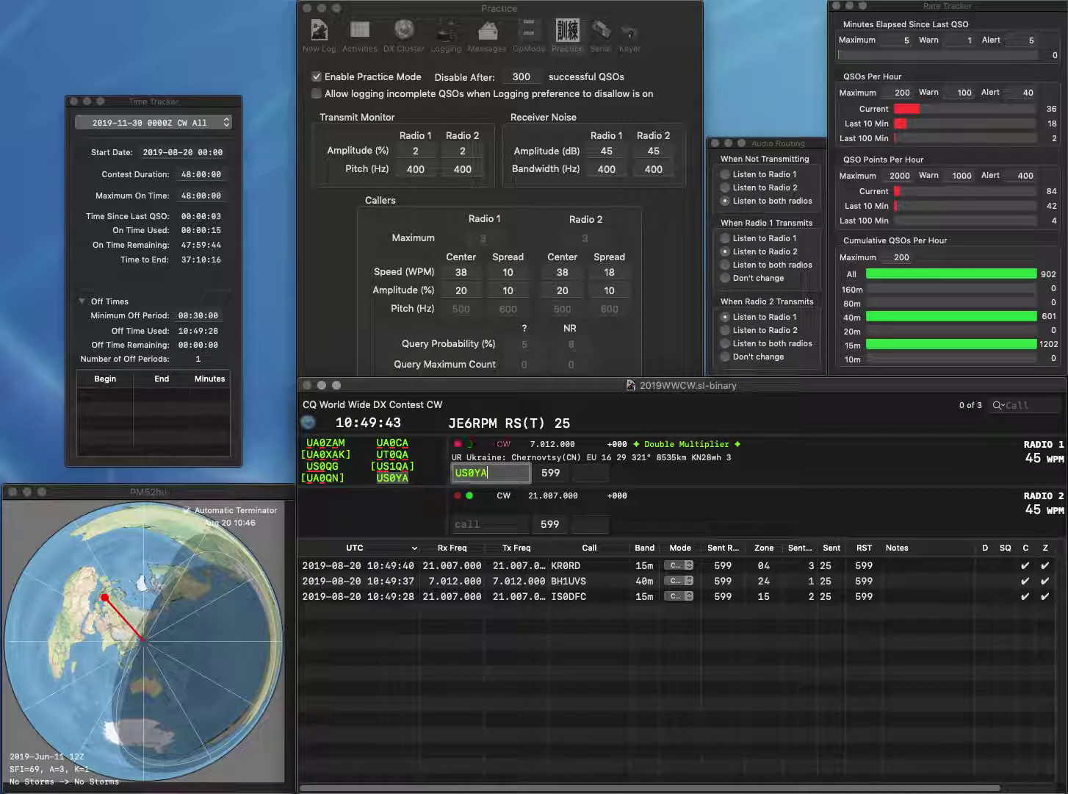
{"action": "key", "text": "Return"}
{"action": "type", "text": "YD0AKQ"}
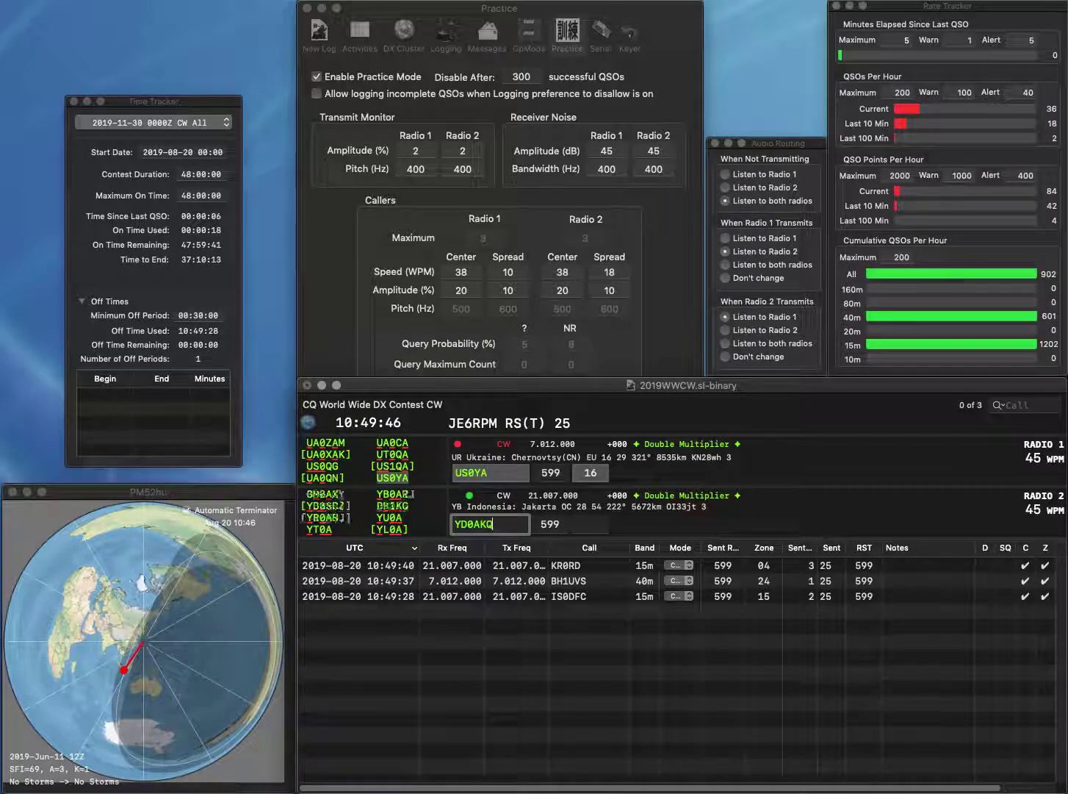
{"action": "key", "text": "Home"}
{"action": "key", "text": "Delete"}
{"action": "type", "text": "K"}
{"action": "key", "text": "Return"}
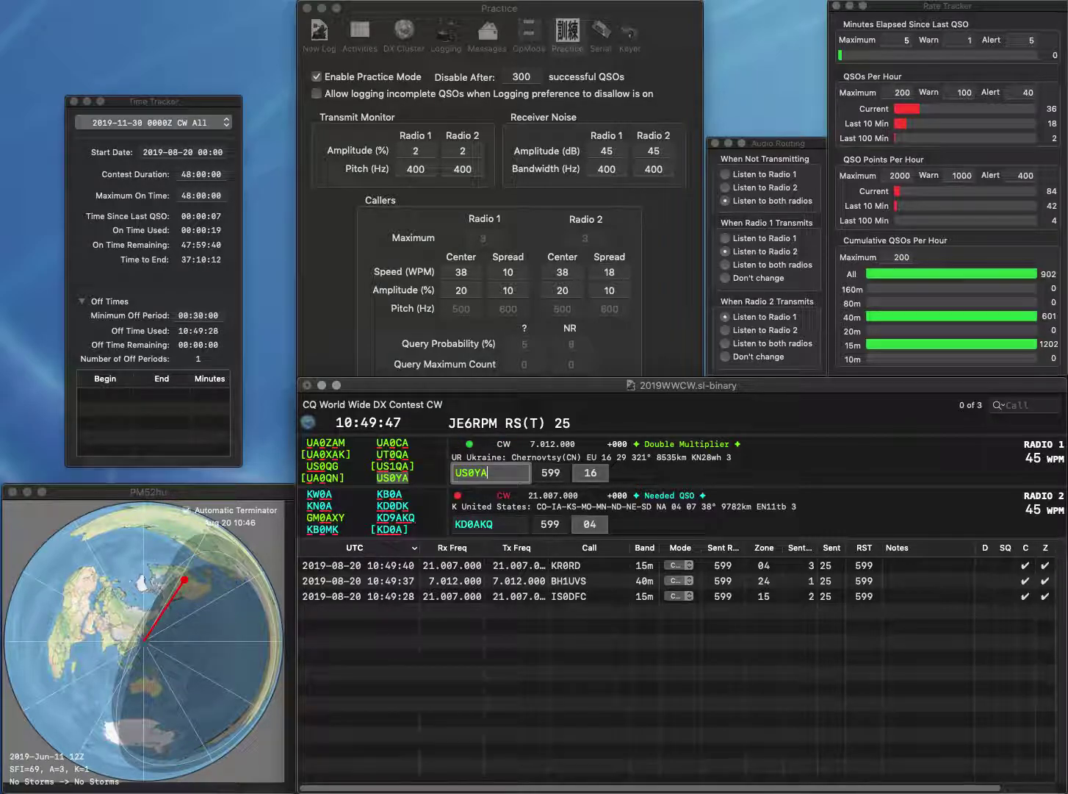
{"action": "key", "text": "Return"}
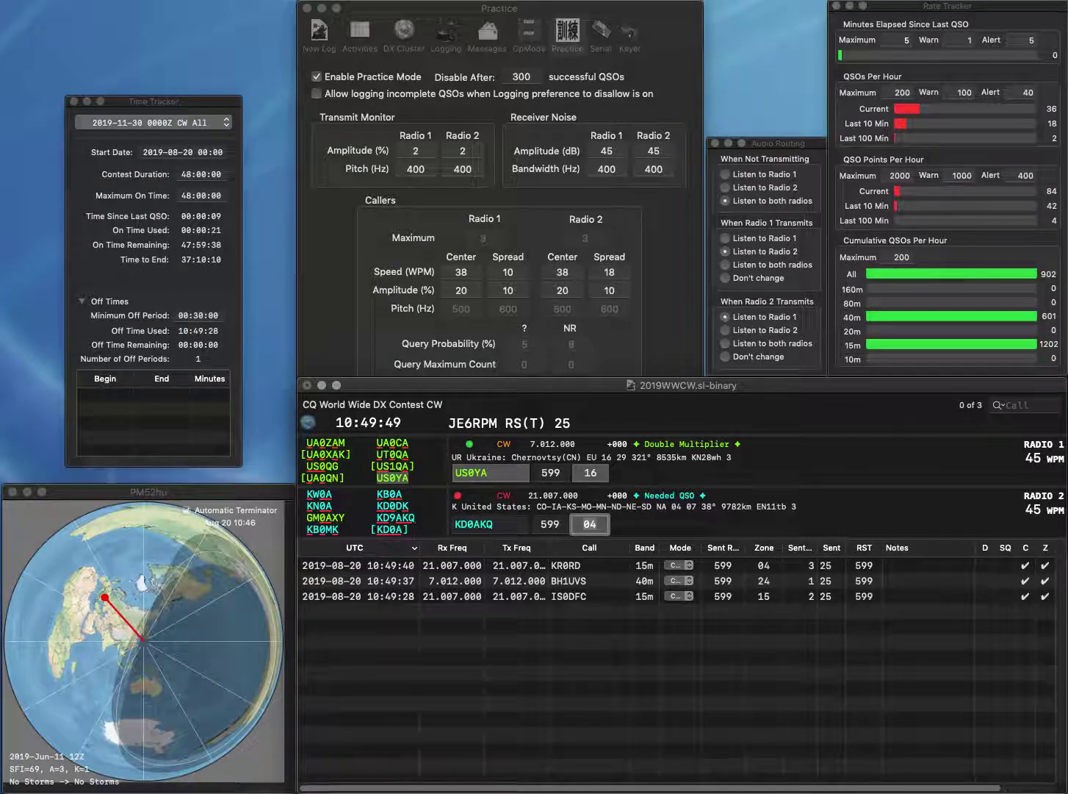
{"action": "key", "text": "shift+Tab"}
{"action": "key", "text": "Right"}
{"action": "key", "text": "Right"}
{"action": "key", "text": "Delete"}
{"action": "type", "text": "9"}
{"action": "key", "text": "Return"}
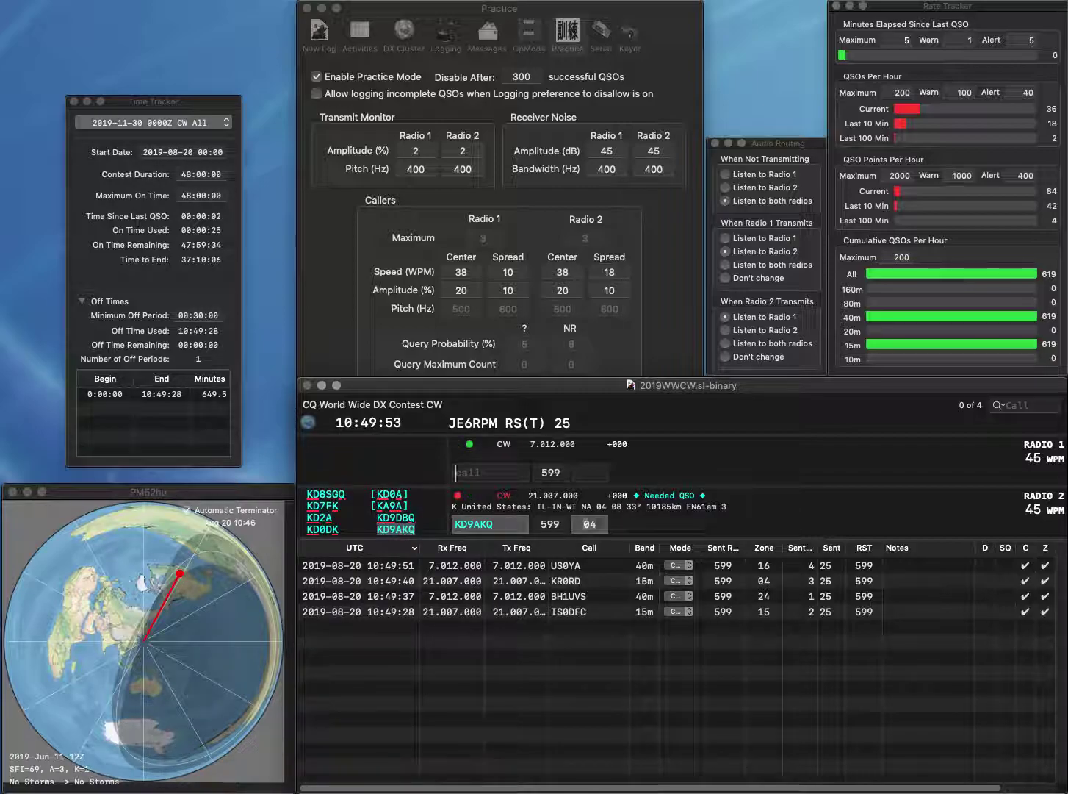
{"action": "type", "text": "JA8DMB"}
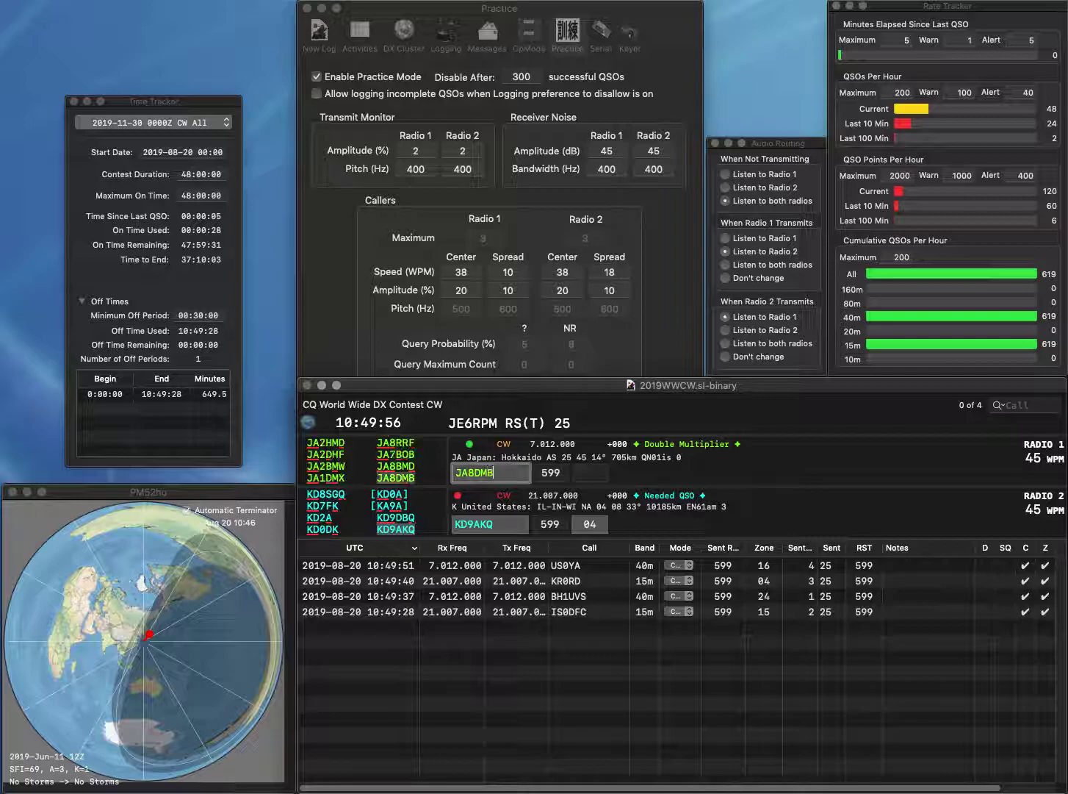
{"action": "key", "text": "Return"}
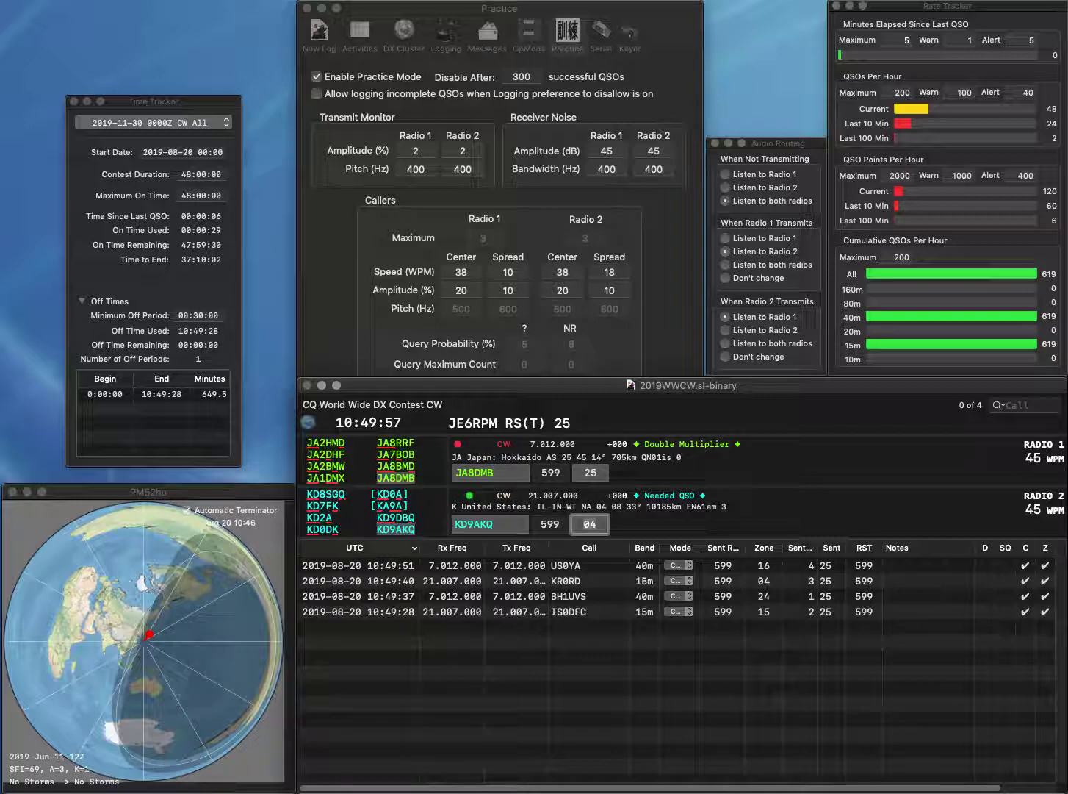
{"action": "key", "text": "Return"}
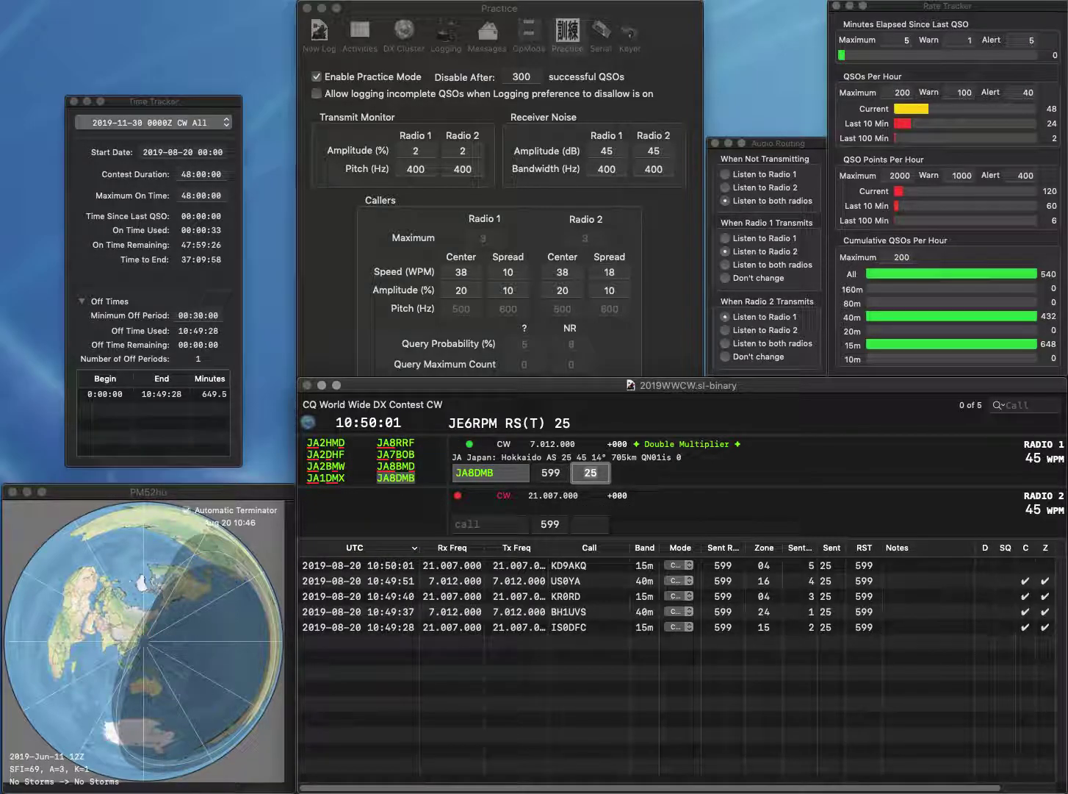
{"action": "key", "text": "Return"}
- Answer VO1IDX on Radio 2 with report 599
{"action": "type", "text": "V"}
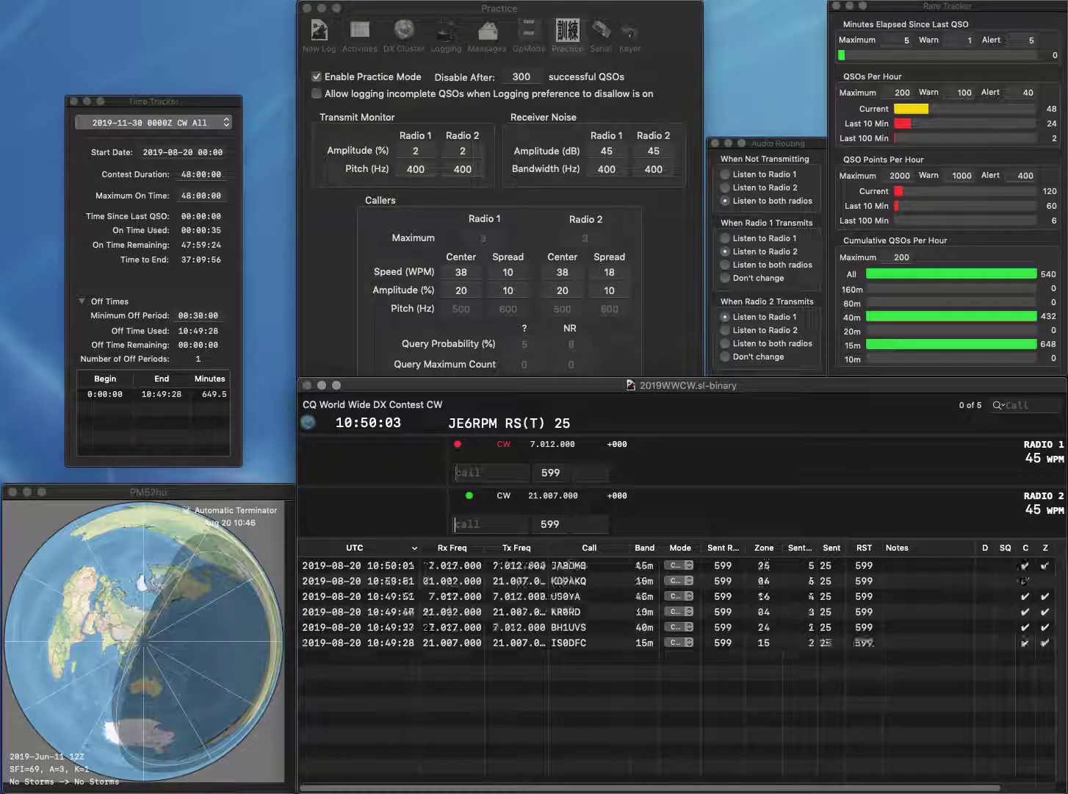
{"action": "type", "text": "O1IDX"}
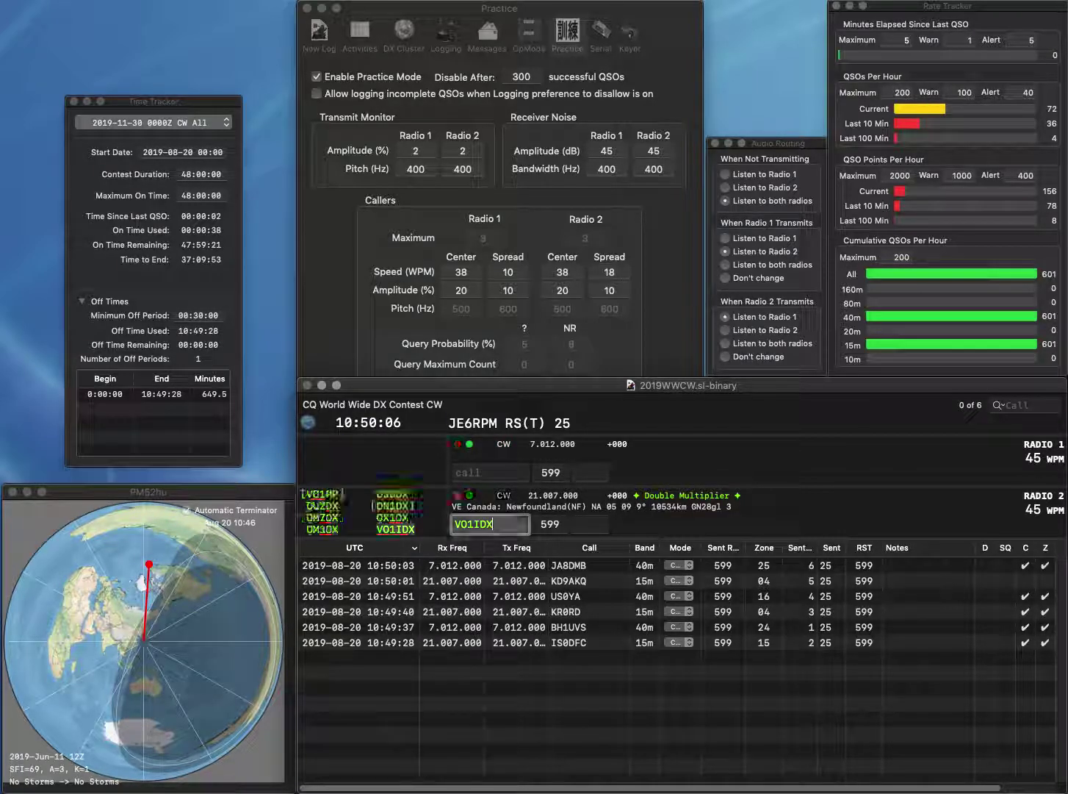
{"action": "key", "text": "Return"}
- Enter the partial call 0PX on Radio 1 and send it
{"action": "type", "text": "0"}
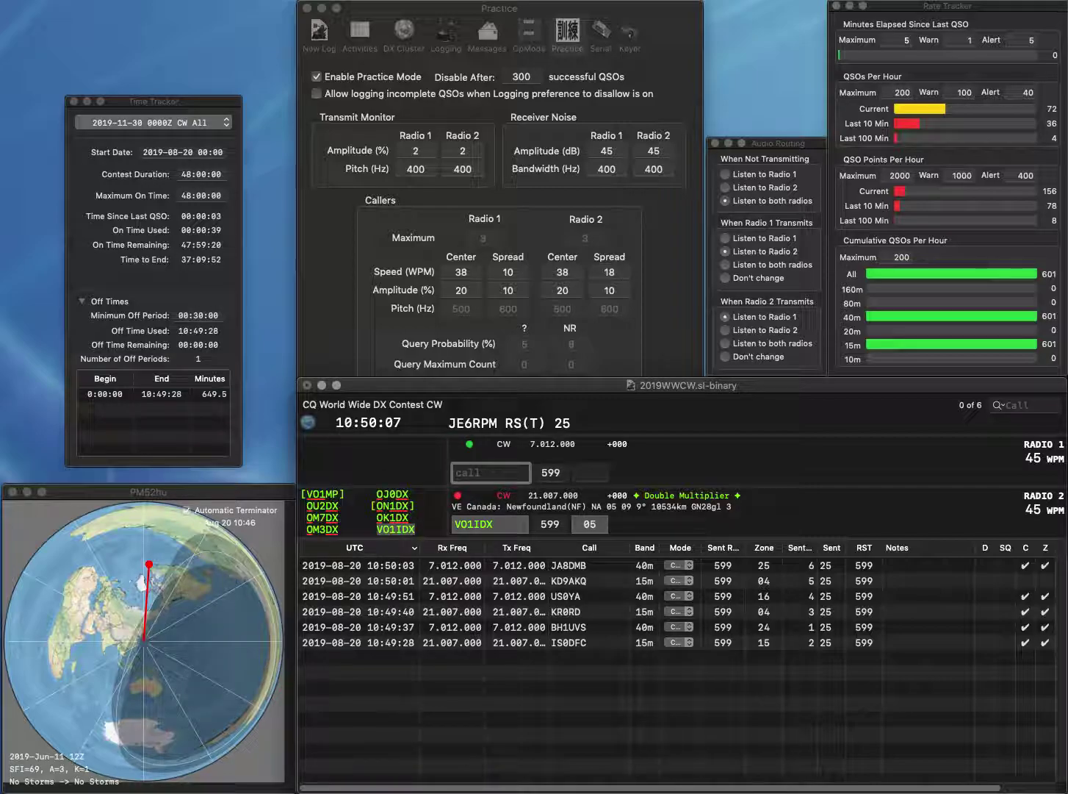
{"action": "type", "text": "W"}
{"action": "key", "text": "BackSpace"}
{"action": "type", "text": "PX"}
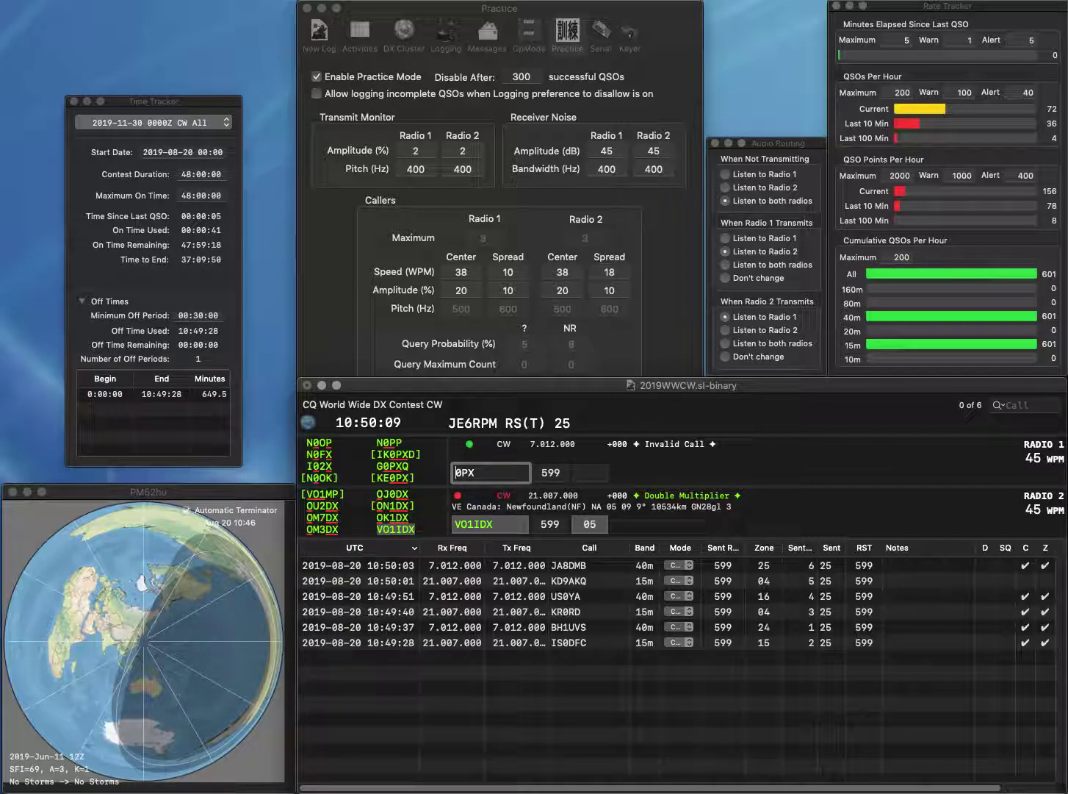
{"action": "key", "text": "Return"}
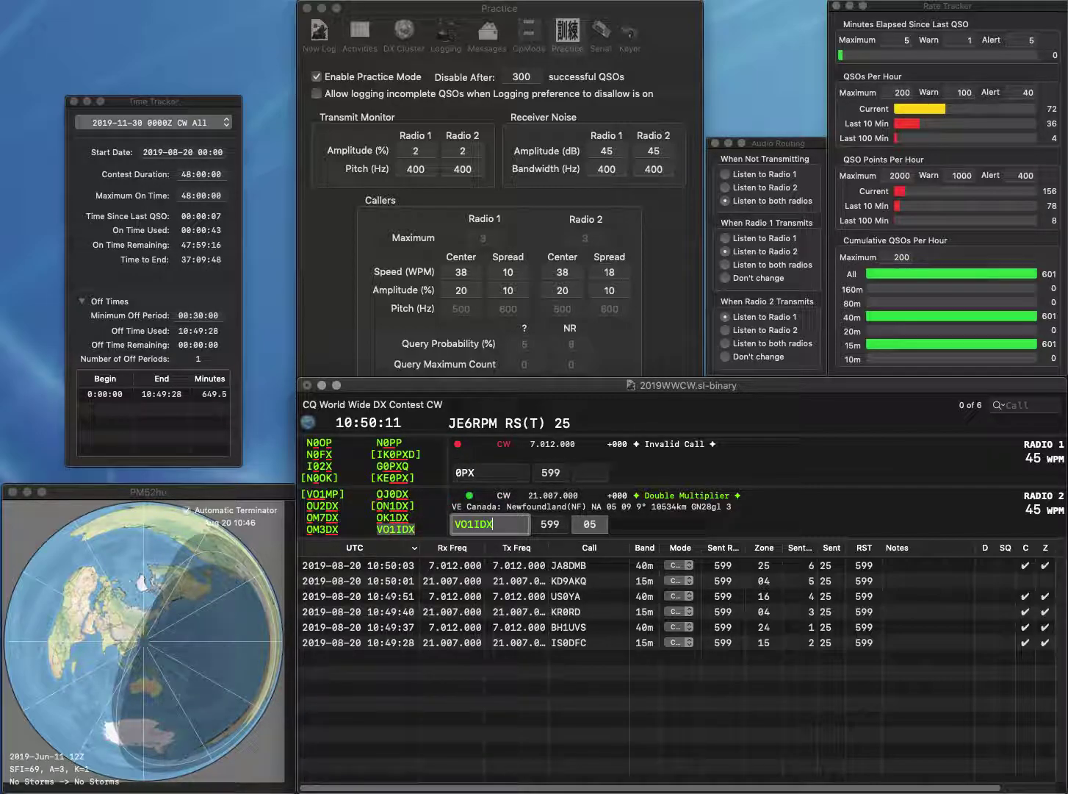
{"action": "key", "text": "Return"}
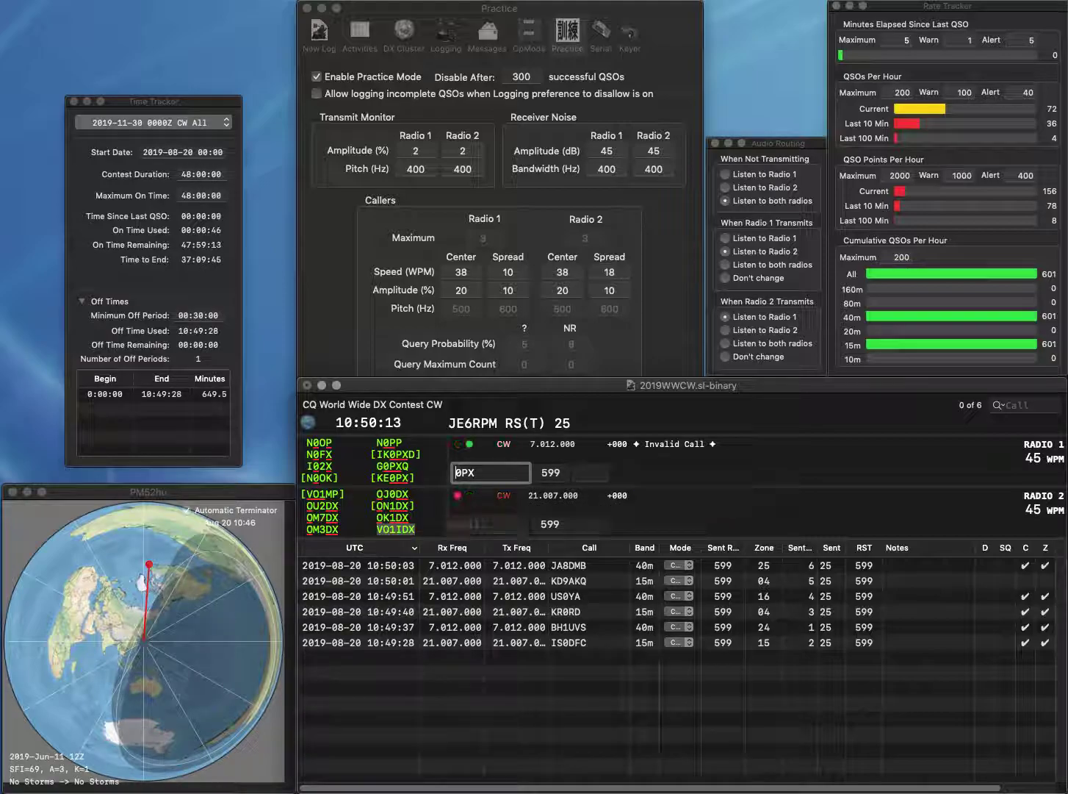
{"action": "type", "text": "KE"}
{"action": "key", "text": "Return"}
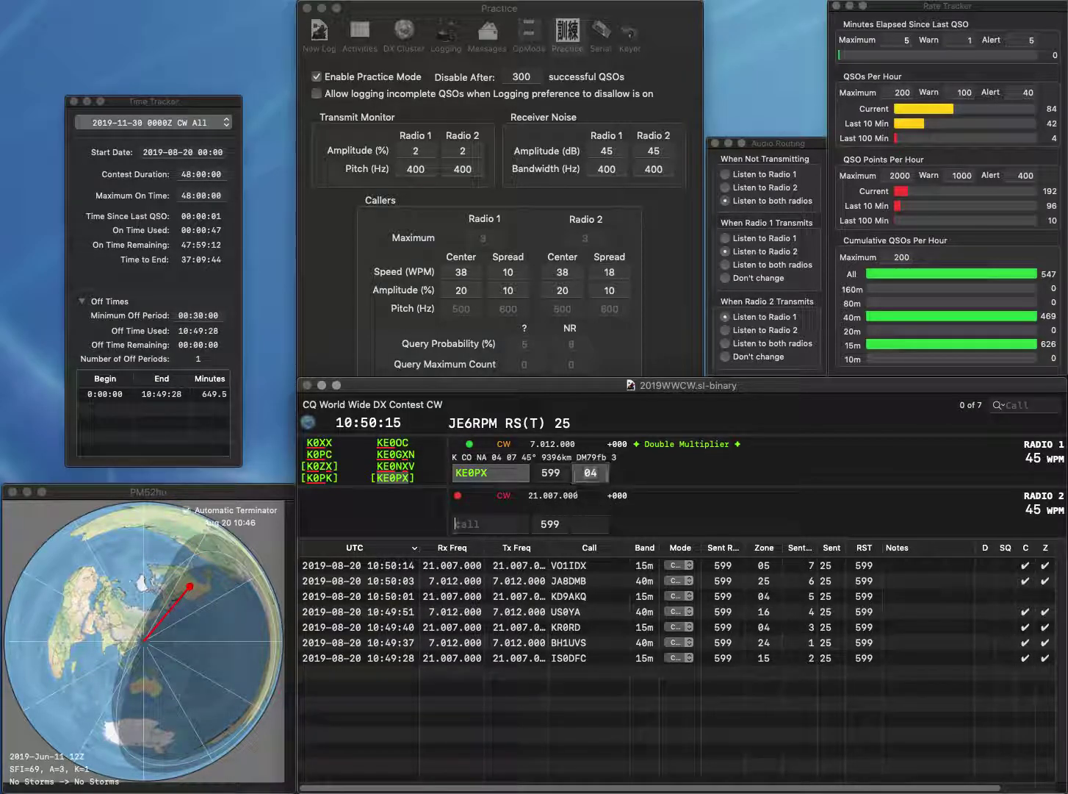
- Answer PY5AP on Radio 2 and log the KE0PX contact on Radio 1
{"action": "type", "text": "PY"}
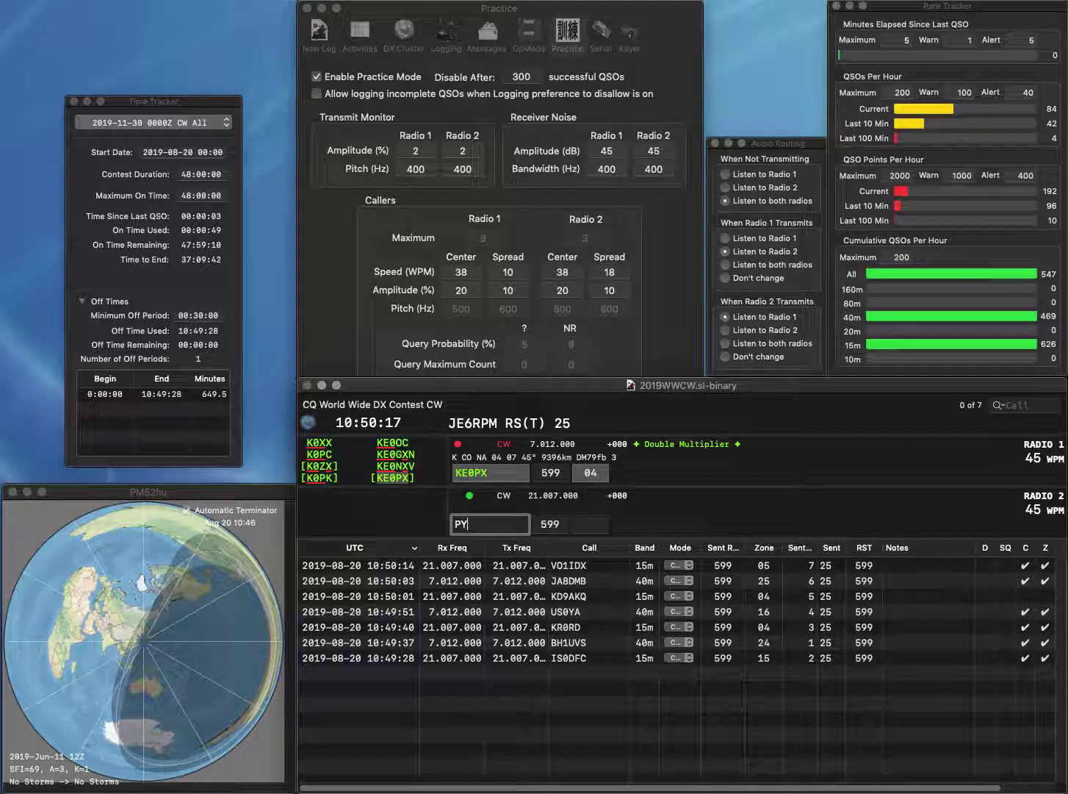
{"action": "type", "text": "5AP"}
{"action": "key", "text": "Return"}
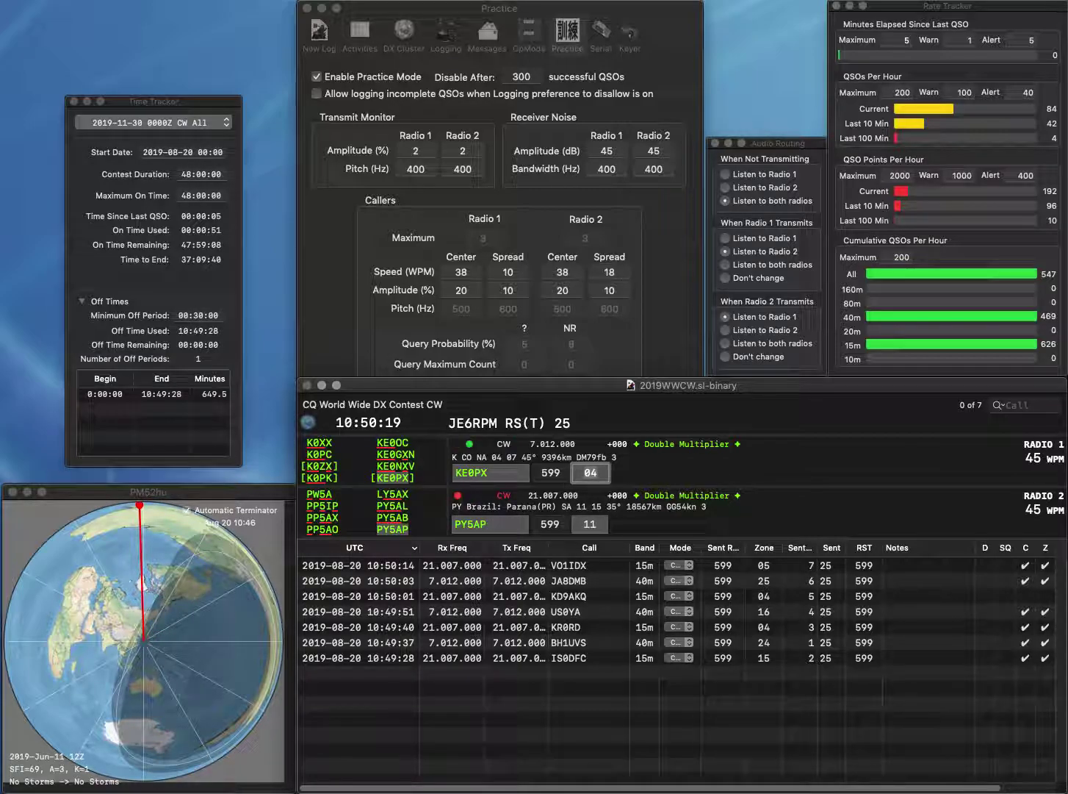
{"action": "key", "text": "Return"}
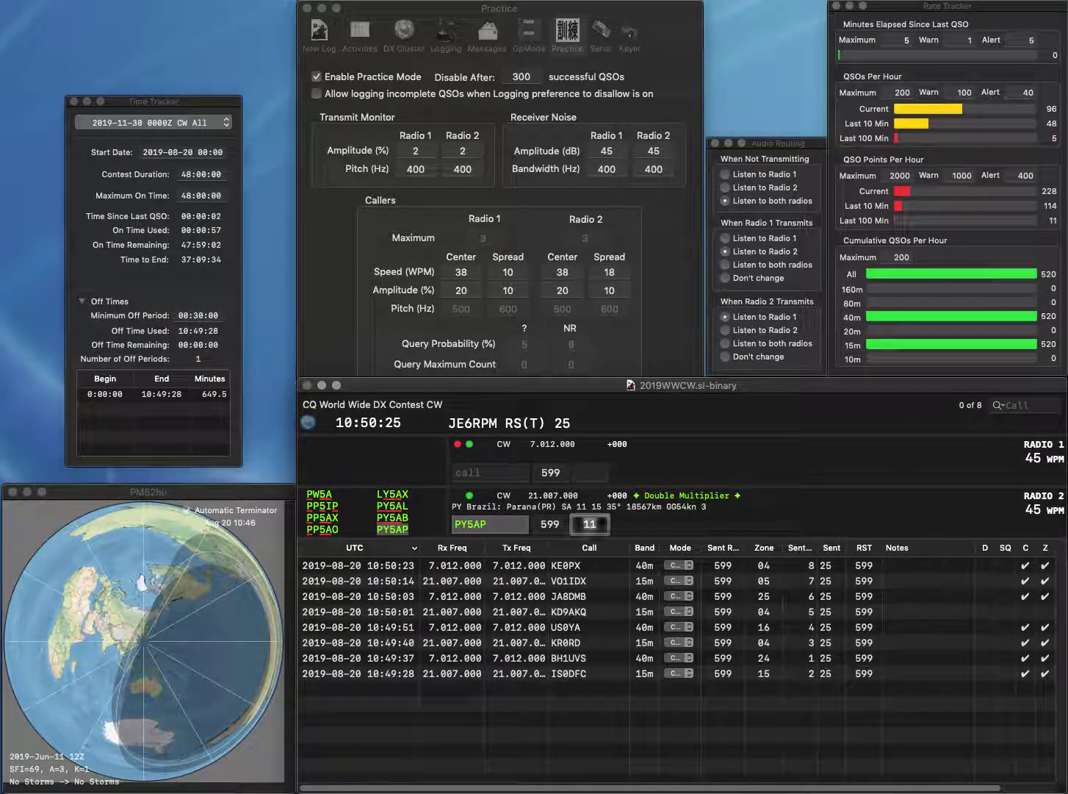
{"action": "type", "text": "W"}
{"action": "key", "text": "BackSpace"}
{"action": "type", "text": "AJ1T"}
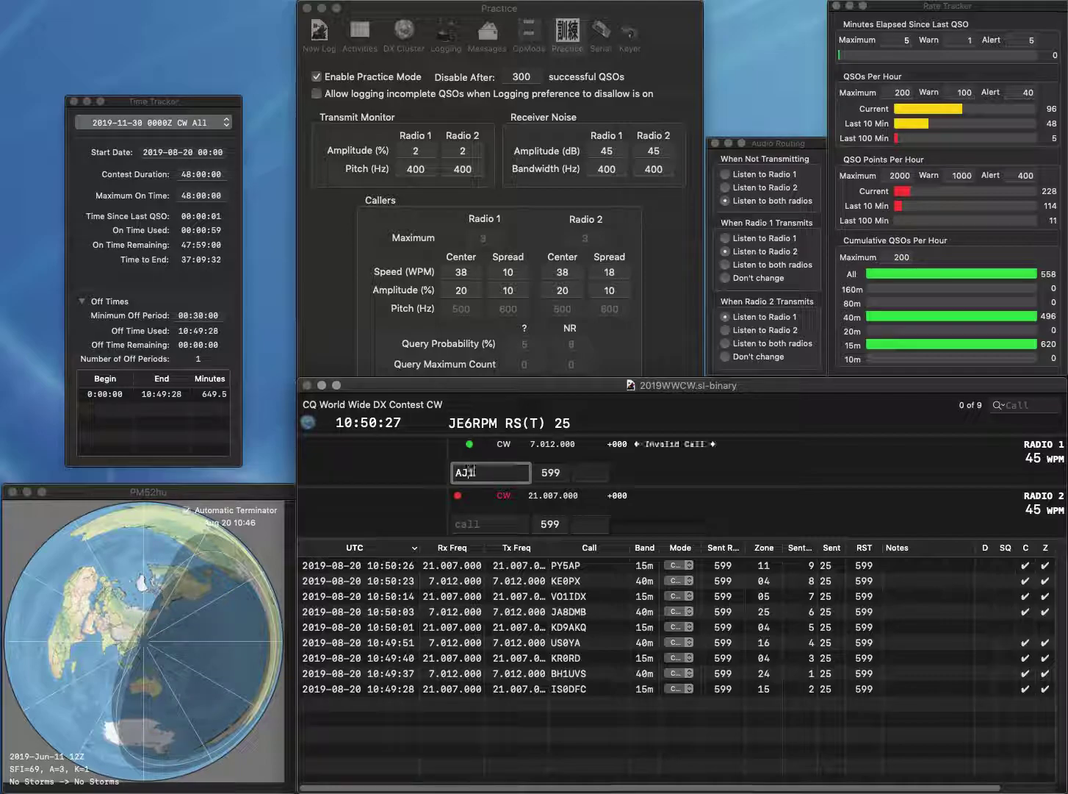
{"action": "key", "text": "Left"}
{"action": "key", "text": "Left"}
{"action": "key", "text": "Left"}
{"action": "key", "text": "BackSpace"}
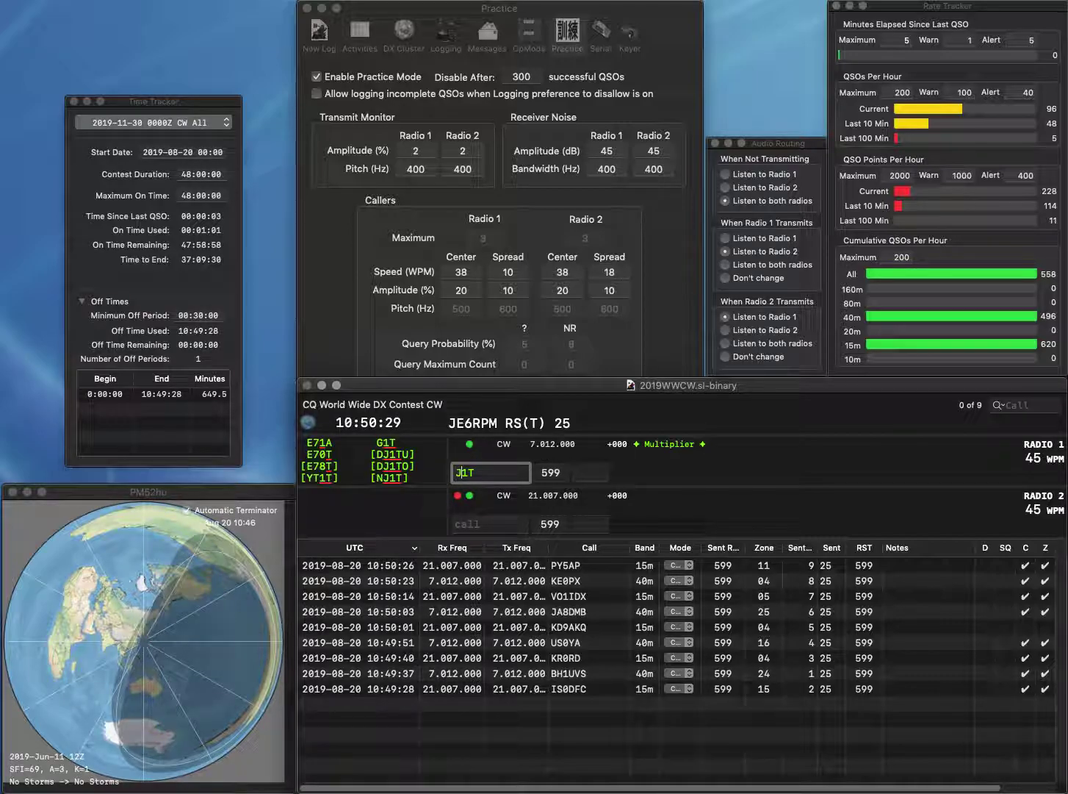
{"action": "key", "text": "Right"}
{"action": "type", "text": "A"}
{"action": "key", "text": "Right"}
{"action": "key", "text": "Right"}
{"action": "type", "text": "EN"}
{"action": "key", "text": "Return"}
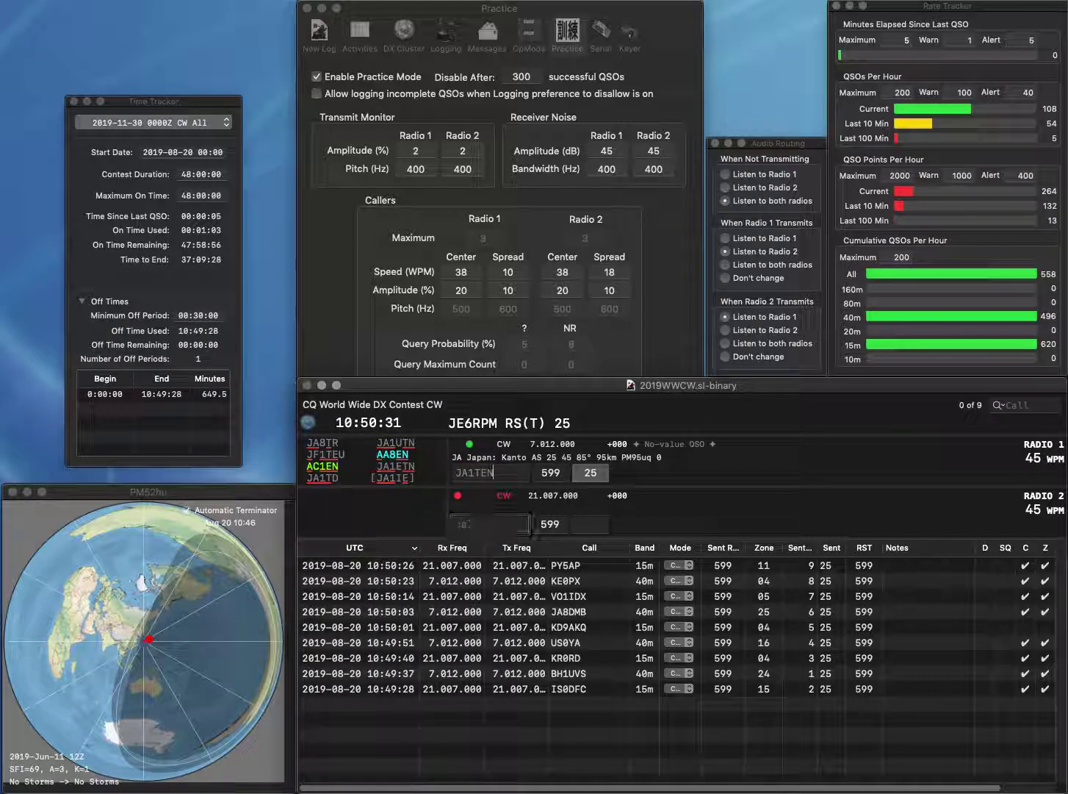
- Enter the partial call IV9 on Radio 2 and send it
{"action": "type", "text": "IV9"}
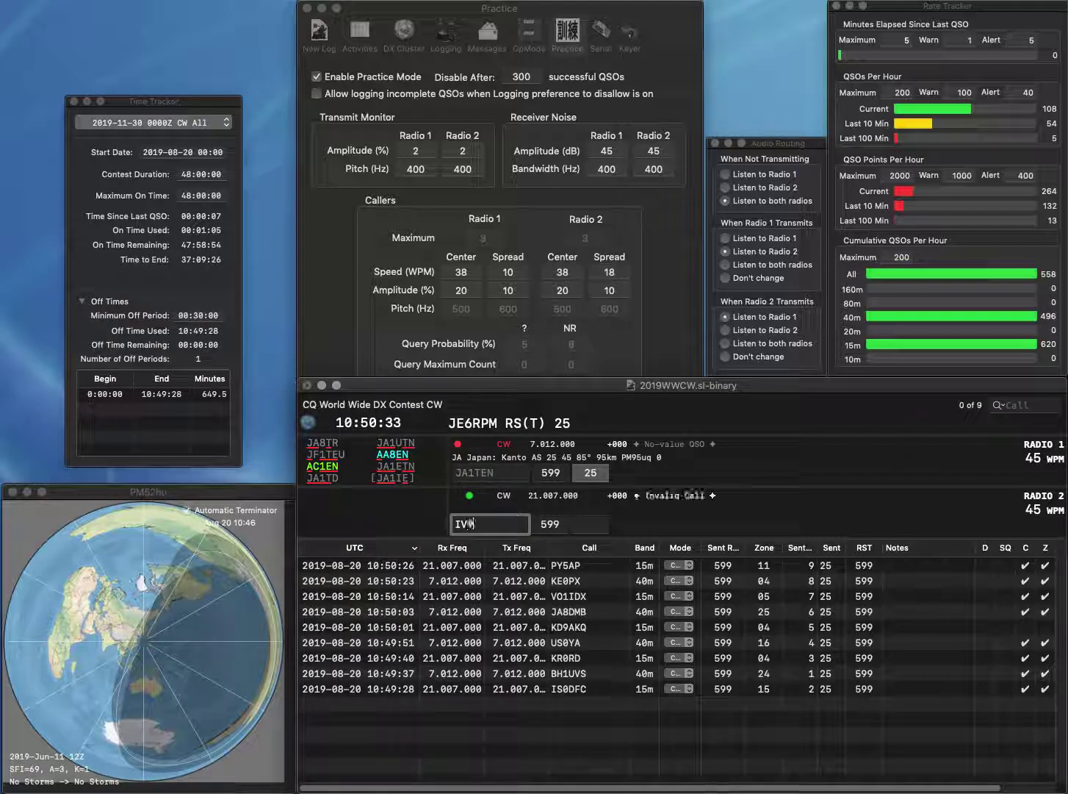
{"action": "key", "text": "Return"}
- Try JA1TAN and JA1ATN as alternative calls on Radio 1
{"action": "key", "text": "Left"}
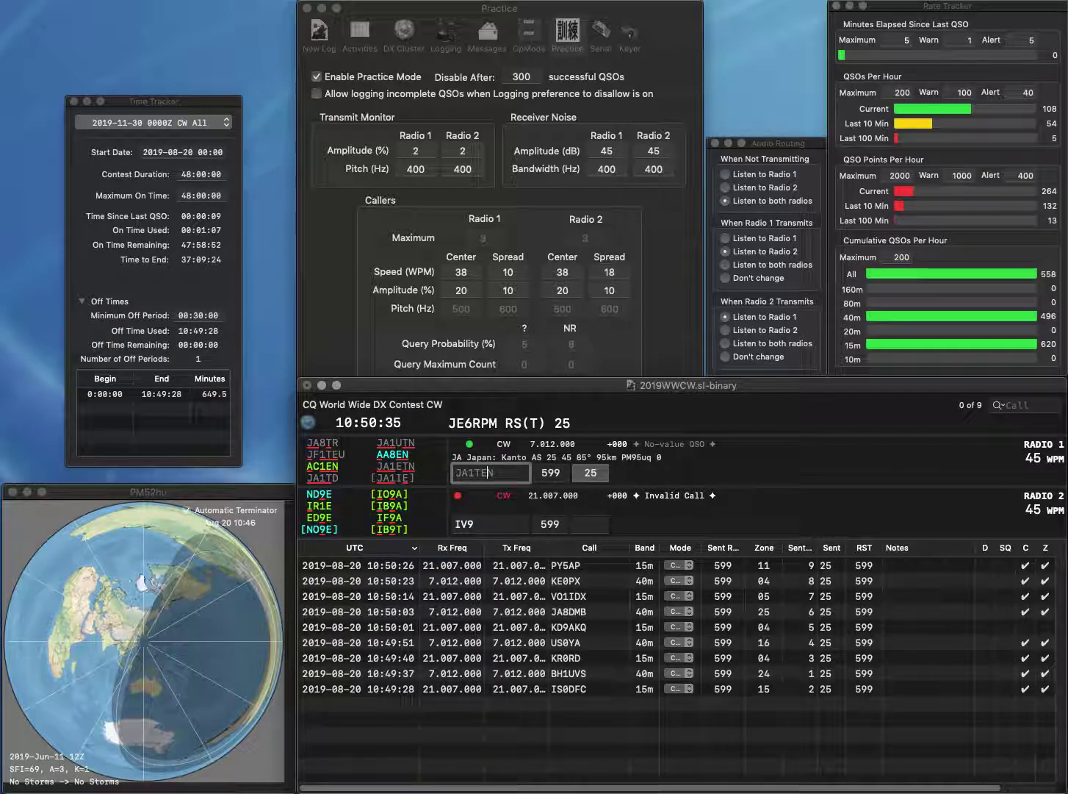
{"action": "key", "text": "BackSpace"}
{"action": "type", "text": "A"}
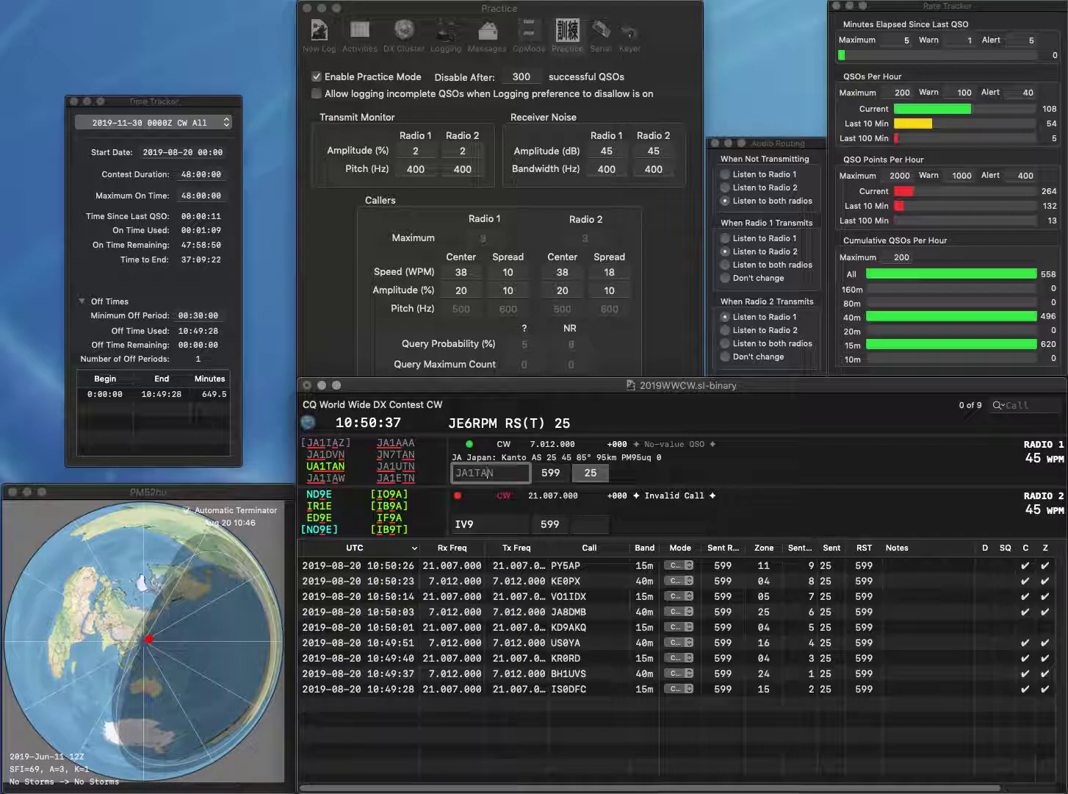
{"action": "key", "text": "BackSpace"}
{"action": "key", "text": "BackSpace"}
{"action": "type", "text": "AT"}
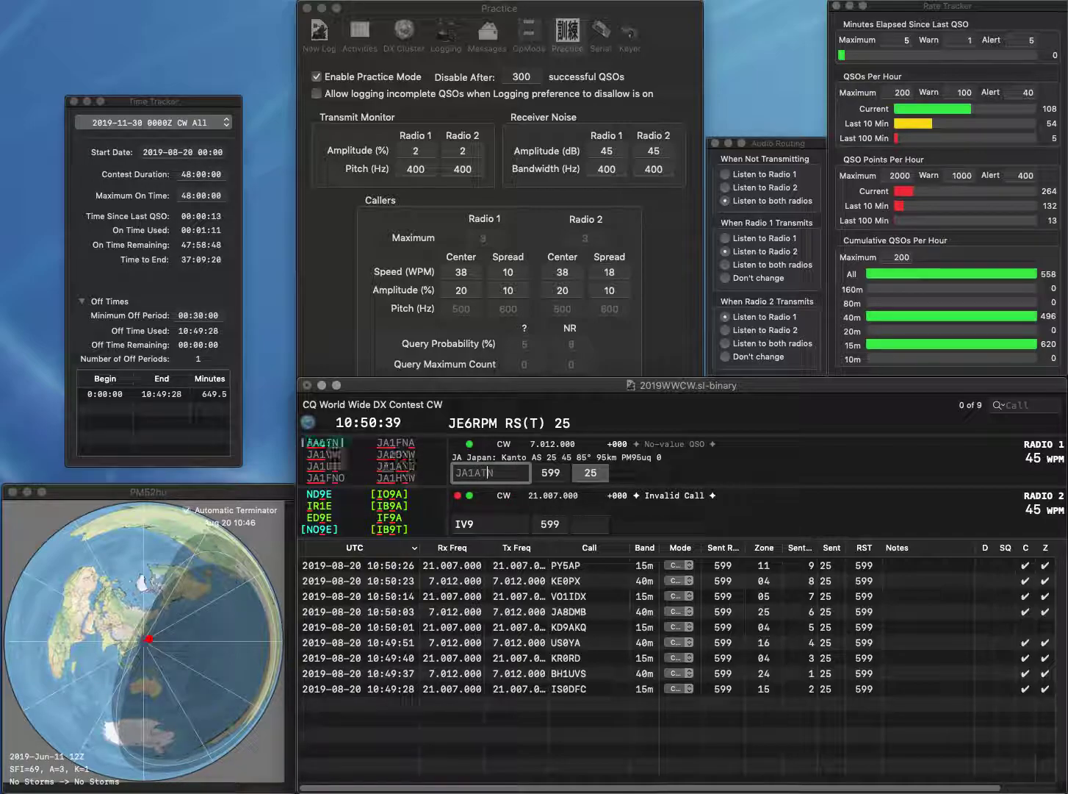
{"action": "key", "text": "BackSpace"}
{"action": "key", "text": "BackSpace"}
{"action": "type", "text": "TE"}
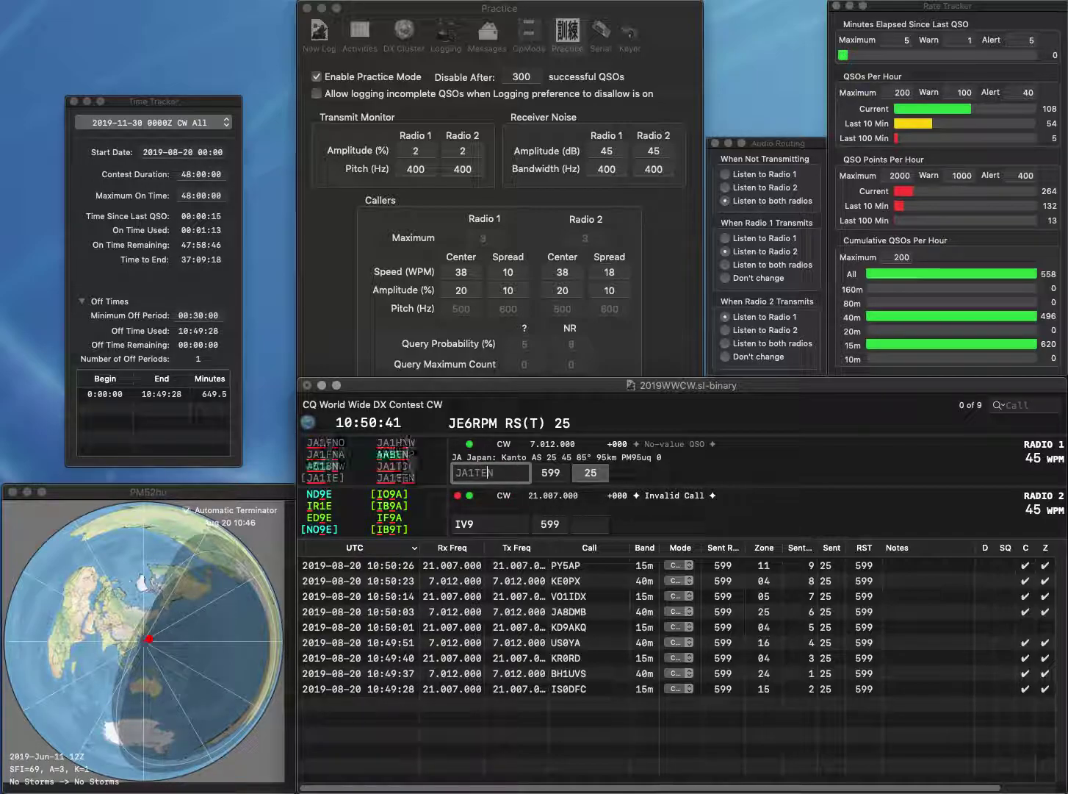
{"action": "key", "text": "BackSpace"}
{"action": "key", "text": "BackSpace"}
{"action": "type", "text": "ET"}
{"action": "key", "text": "Return"}
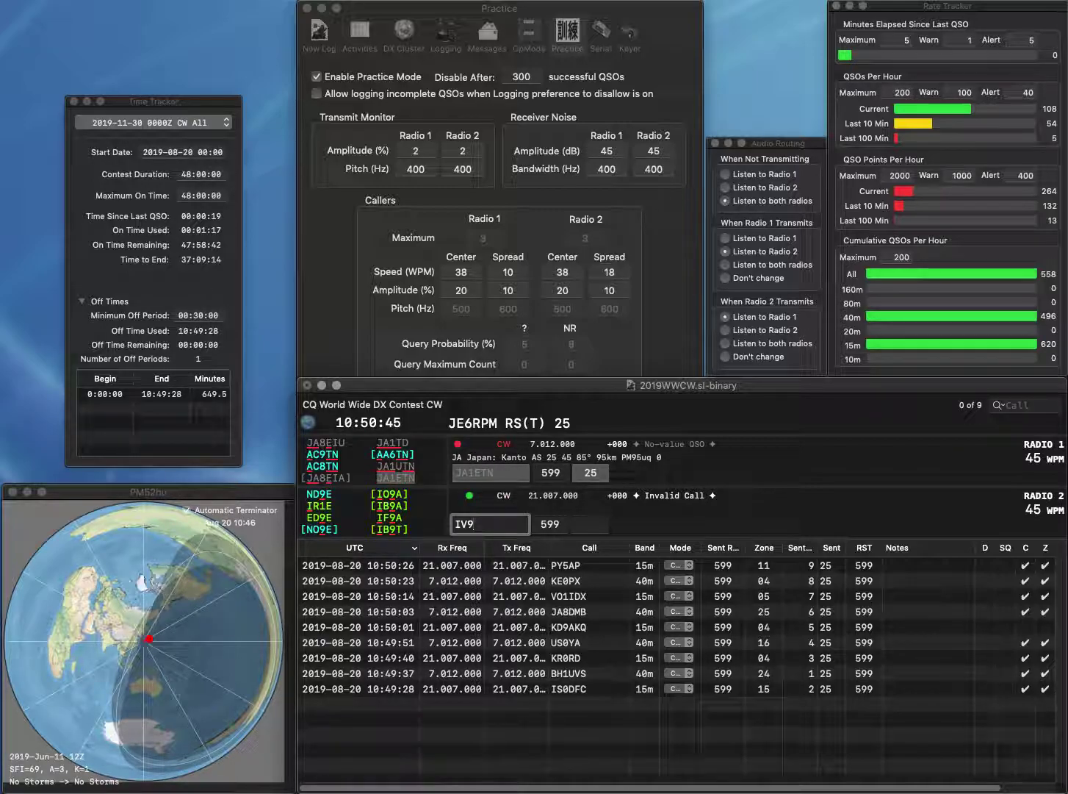
- Correct the Radio 2 call to IV8U and send the reply
{"action": "key", "text": "BackSpace"}
{"action": "type", "text": "8U"}
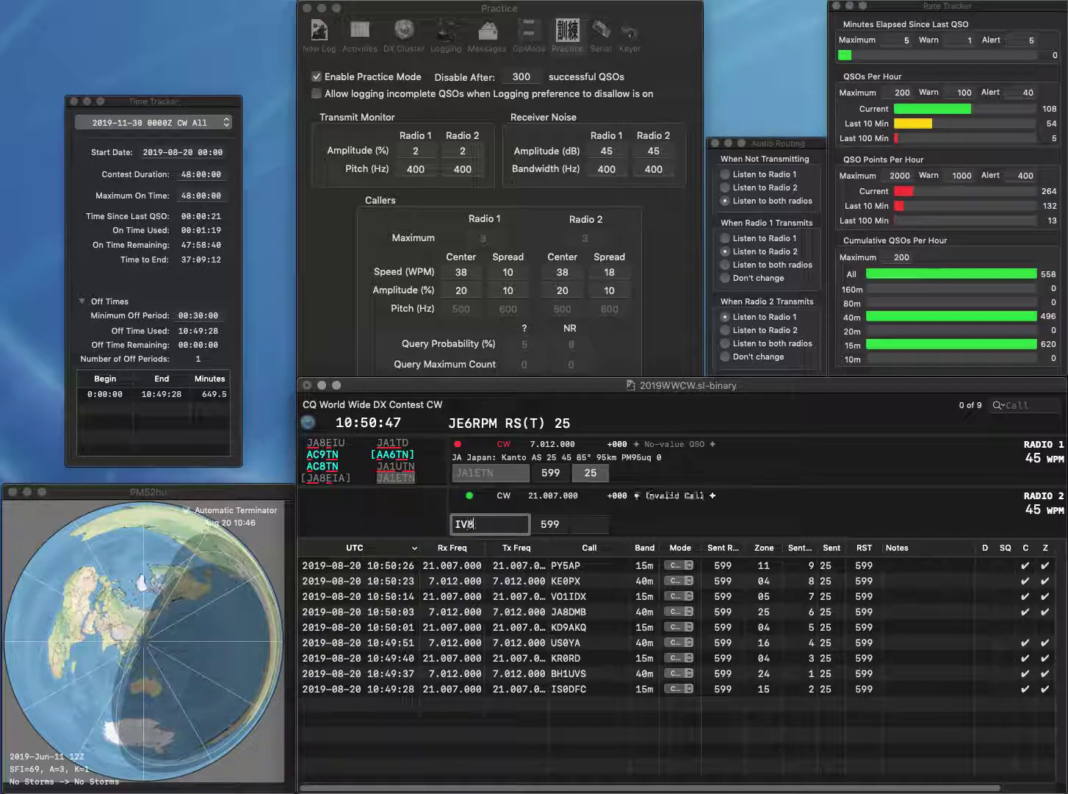
{"action": "key", "text": "Return"}
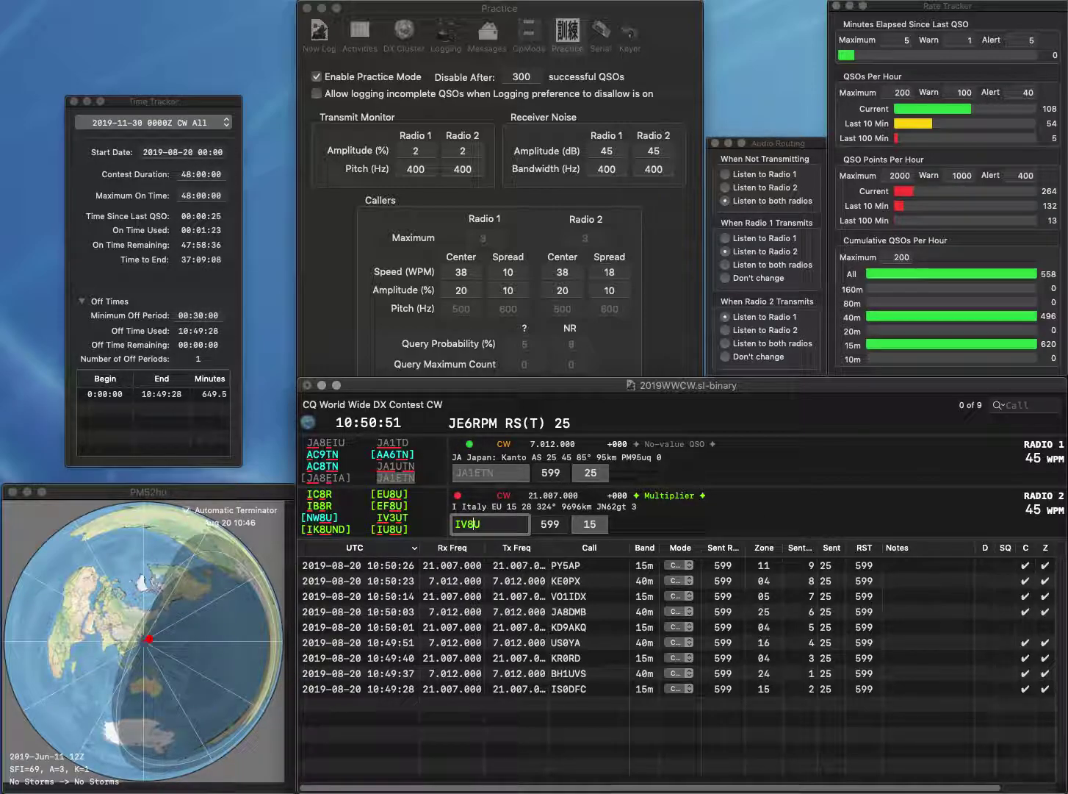
{"action": "key", "text": "BackSpace"}
{"action": "key", "text": "BackSpace"}
{"action": "key", "text": "BackSpace"}
{"action": "type", "text": "U8U"}
{"action": "key", "text": "Return"}
- Change the Radio 2 call to IU8H and send it
{"action": "key", "text": "BackSpace"}
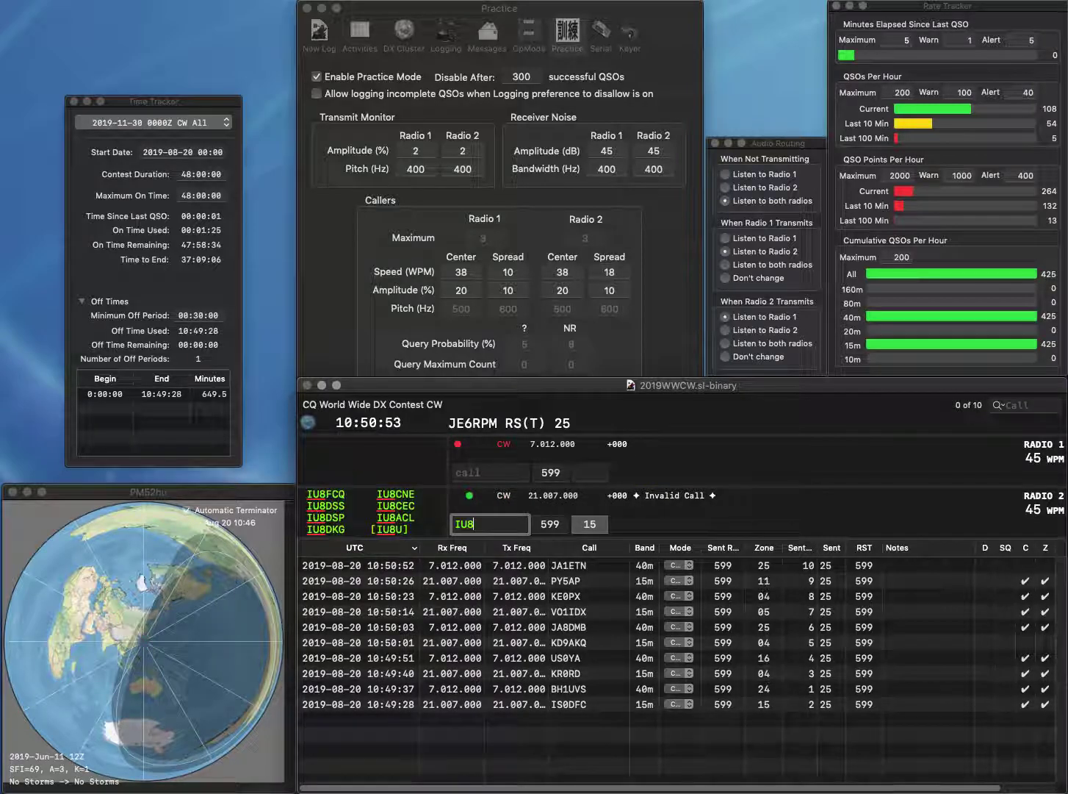
{"action": "type", "text": "H"}
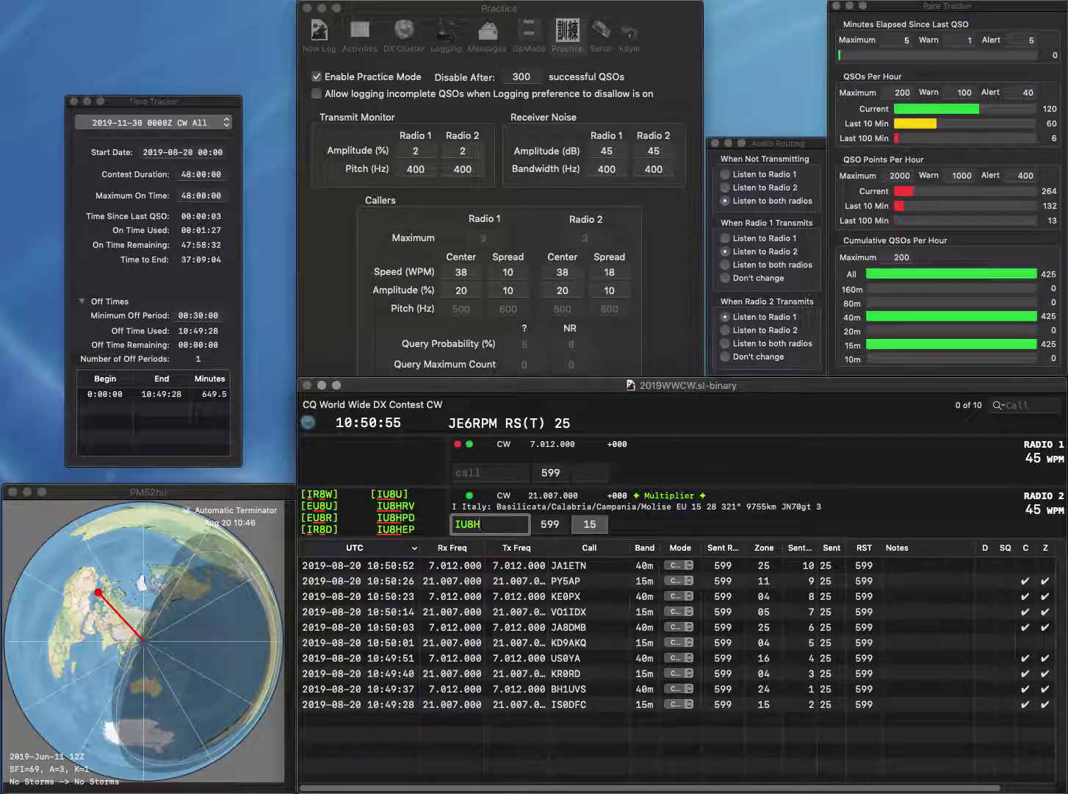
{"action": "key", "text": "Tab"}
{"action": "key", "text": "Return"}
{"action": "key", "text": "Return"}
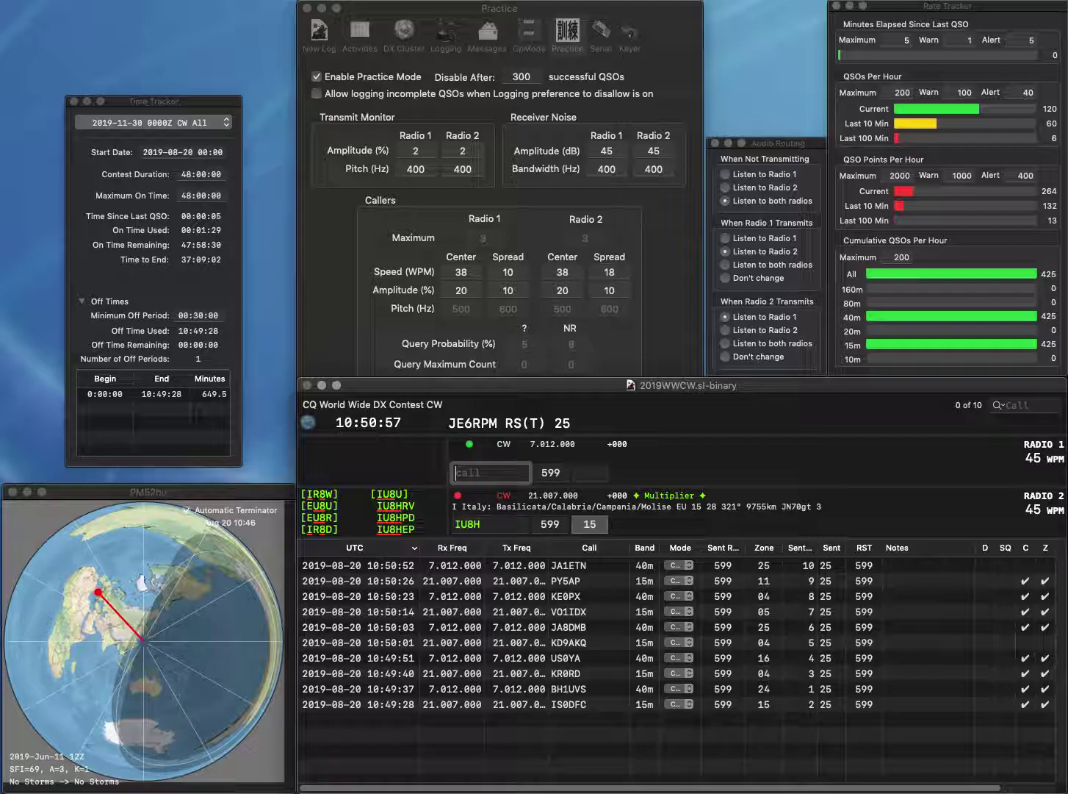
- Work and log LU1WI on Radio 1 and IU8HRV on Radio 2, completing the partial Radio 2 call
{"action": "type", "text": "LU1WI"}
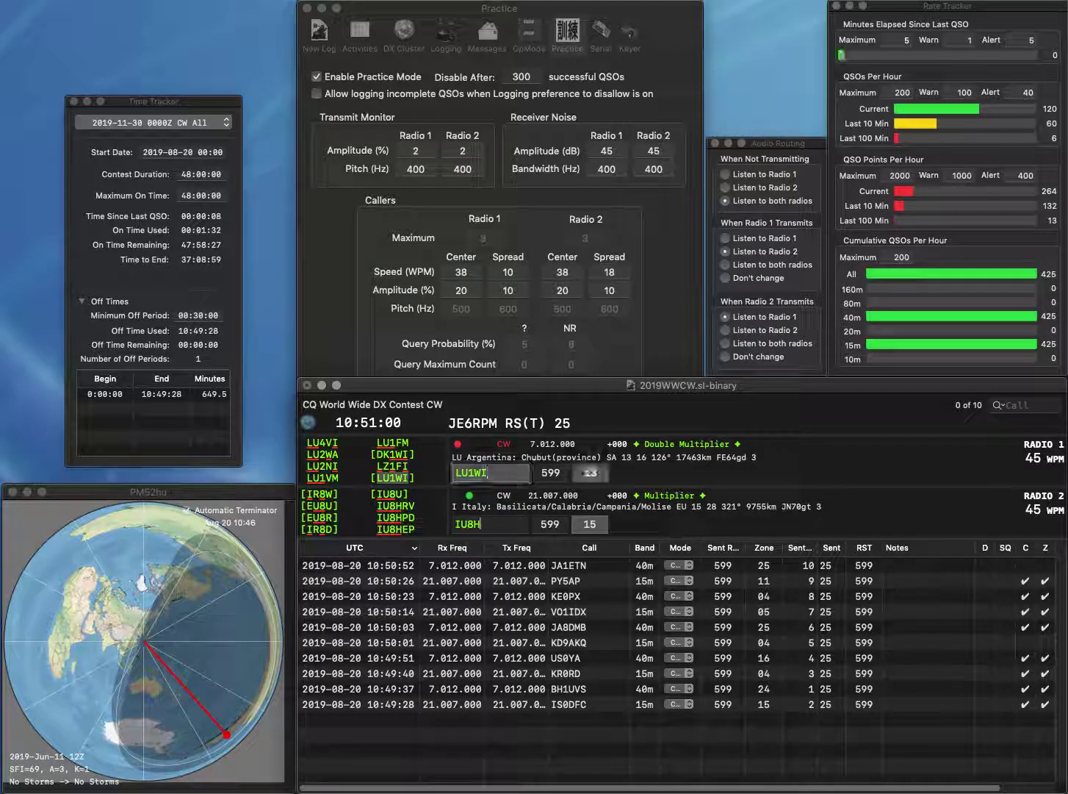
{"action": "key", "text": "Return"}
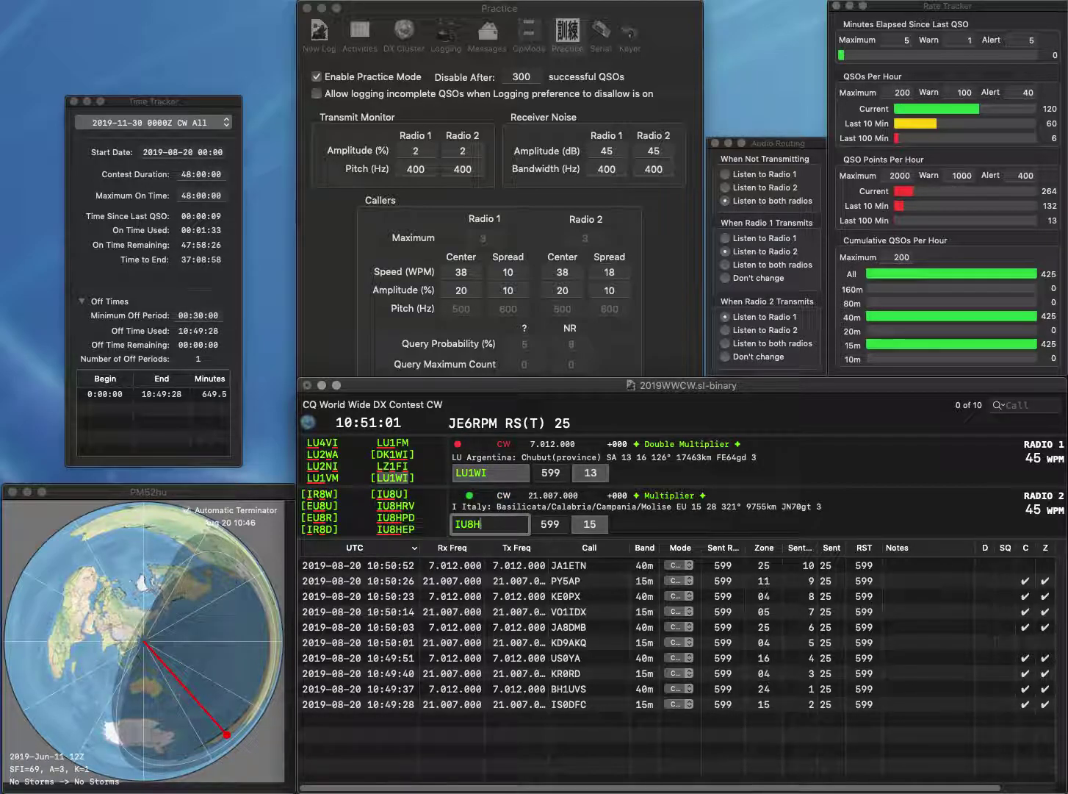
{"action": "type", "text": "RV"}
{"action": "key", "text": "Return"}
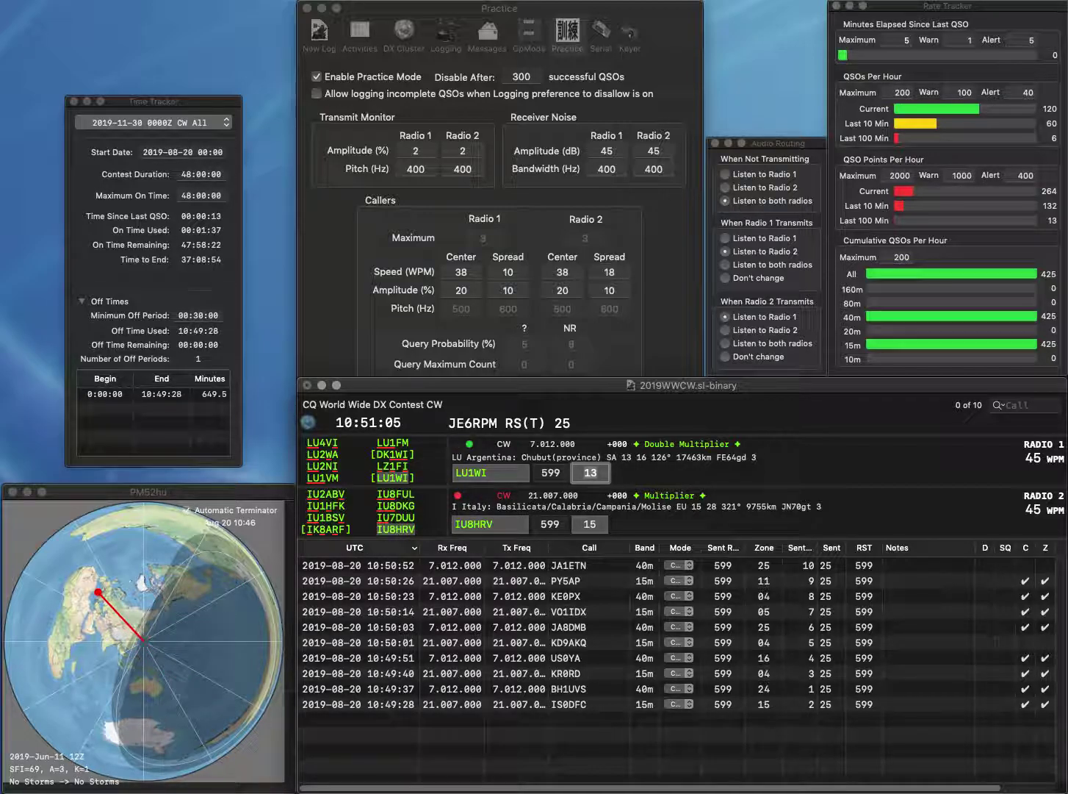
{"action": "key", "text": "Return"}
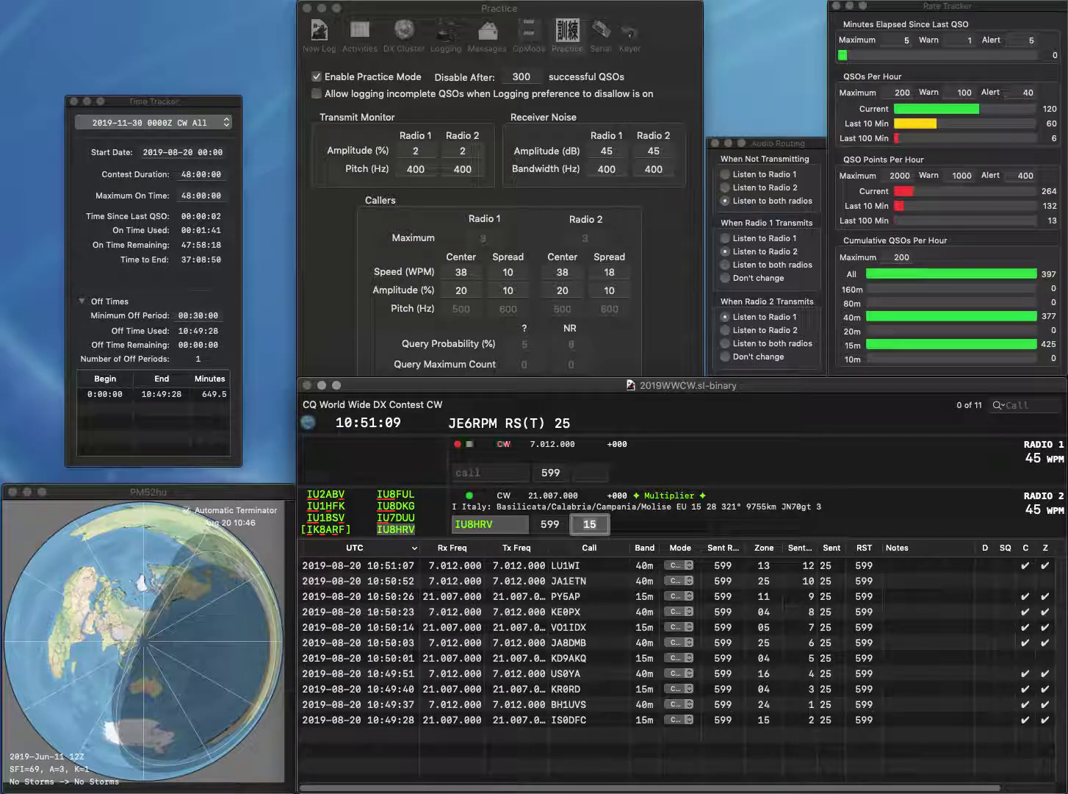
{"action": "key", "text": "Return"}
- Enter and send the call S50X on Radio 1 and DU1AVC on Radio 2
{"action": "type", "text": "H50"}
{"action": "type", "text": "X"}
{"action": "key", "text": "Left"}
{"action": "key", "text": "Left"}
{"action": "key", "text": "Left"}
{"action": "key", "text": "BackSpace"}
{"action": "type", "text": "S"}
{"action": "key", "text": "Return"}
{"action": "type", "text": "DDU1AVC"}
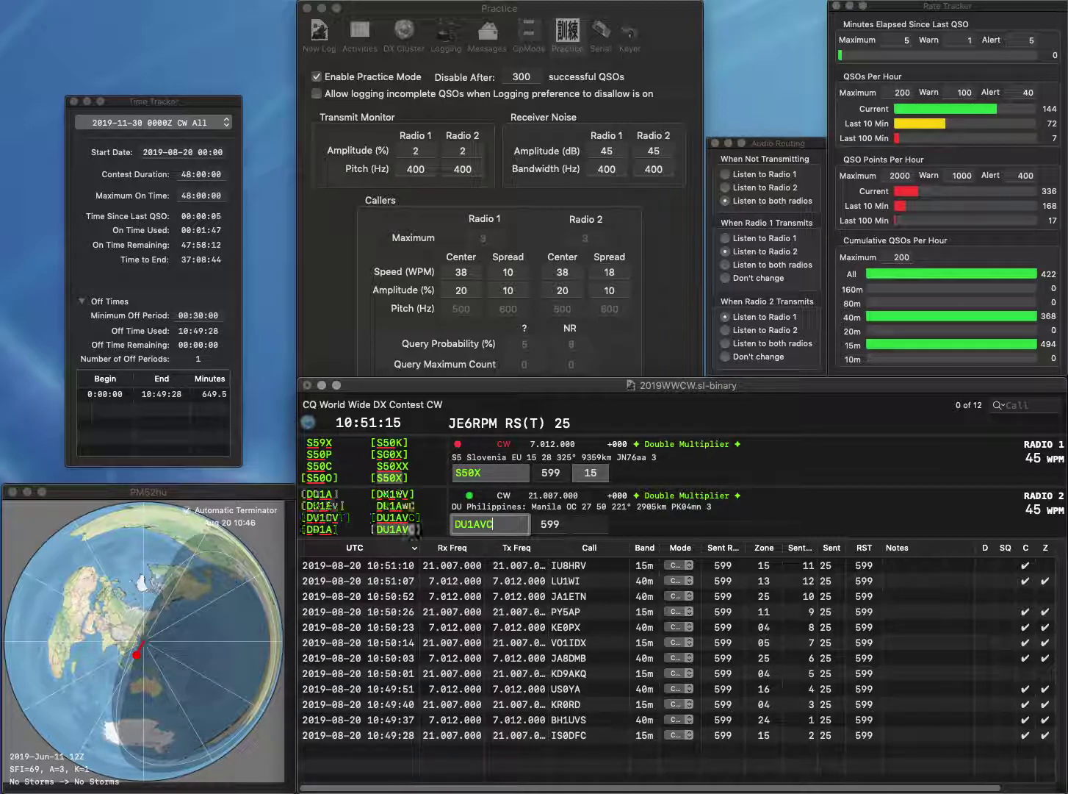
{"action": "key", "text": "Return"}
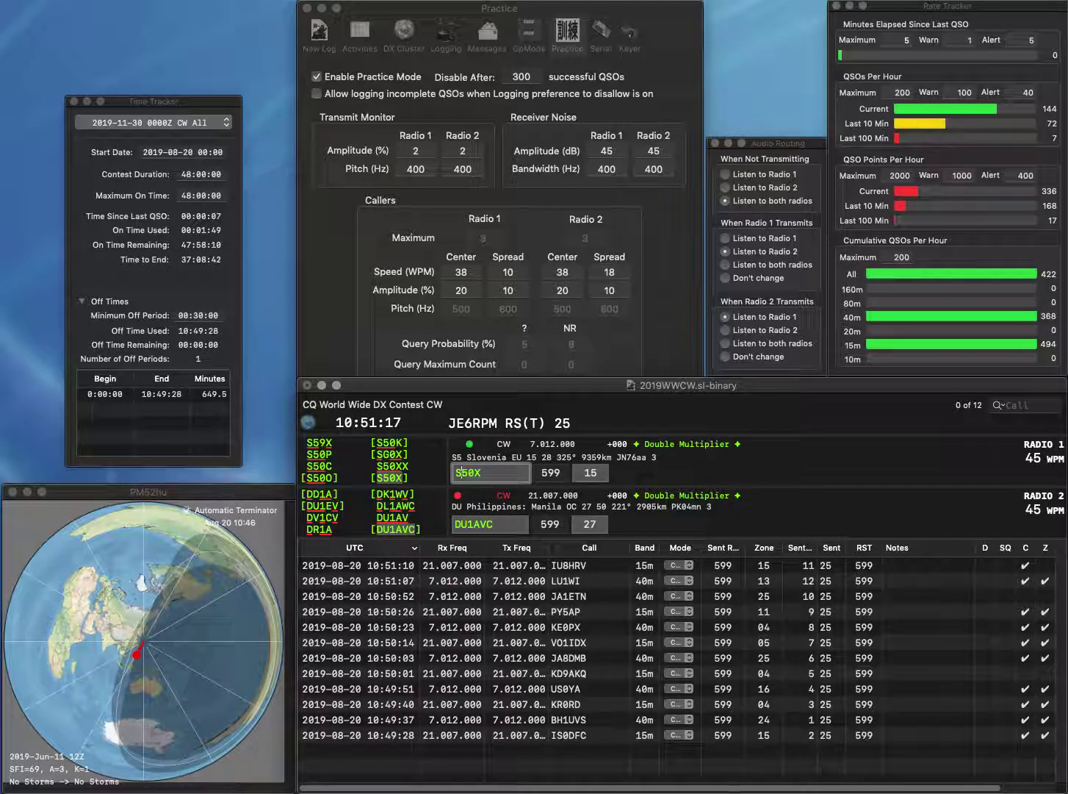
- Correct the Radio 1 call to S57X, resend it, and log the DU1AVC and S57X contacts
{"action": "key", "text": "Delete"}
{"action": "type", "text": "7"}
{"action": "key", "text": "Return"}
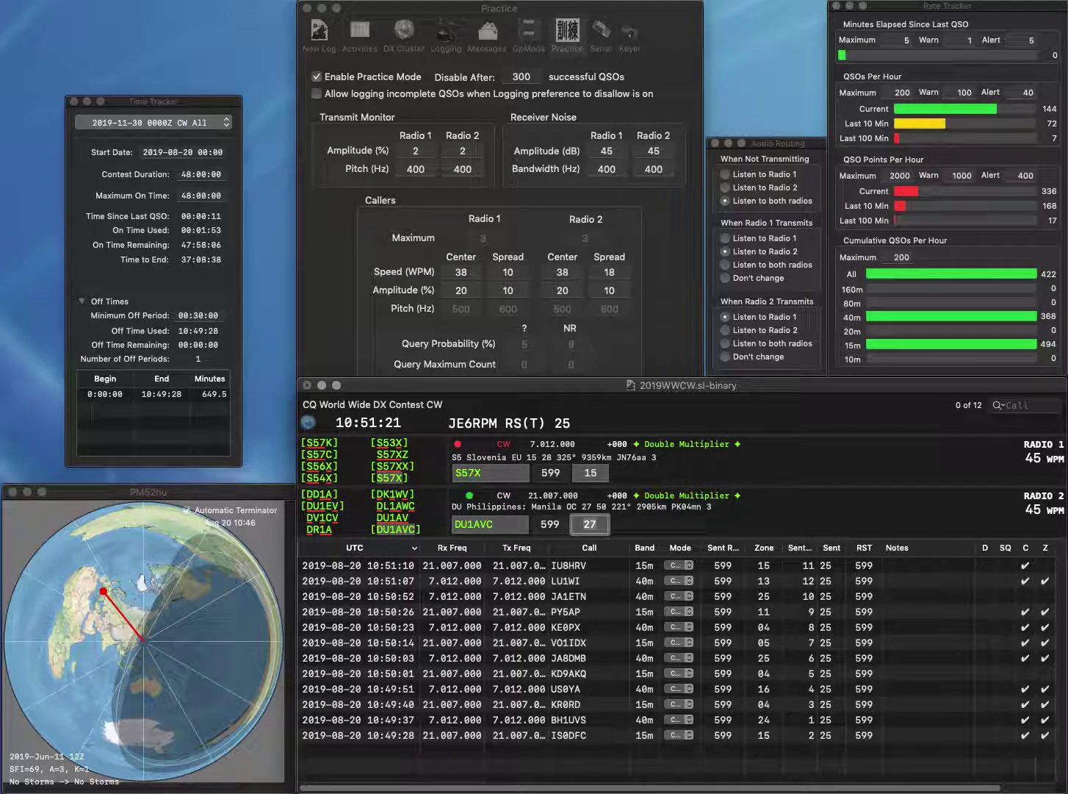
{"action": "key", "text": "Return"}
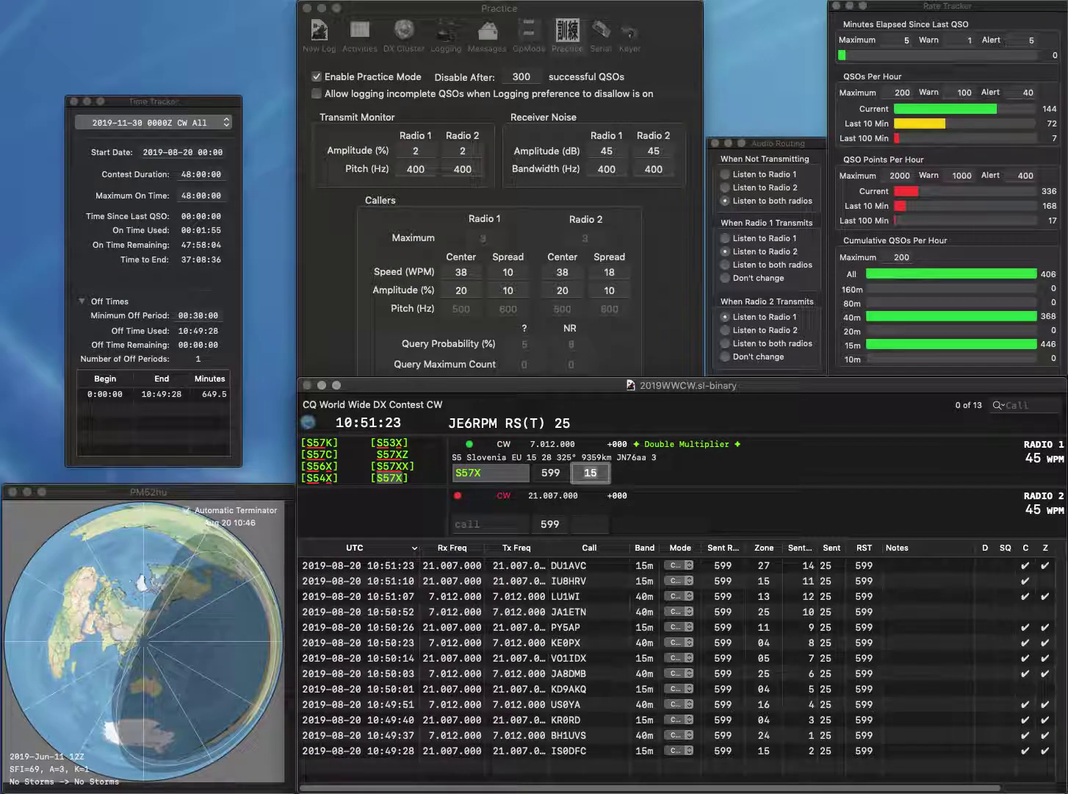
{"action": "key", "text": "Return"}
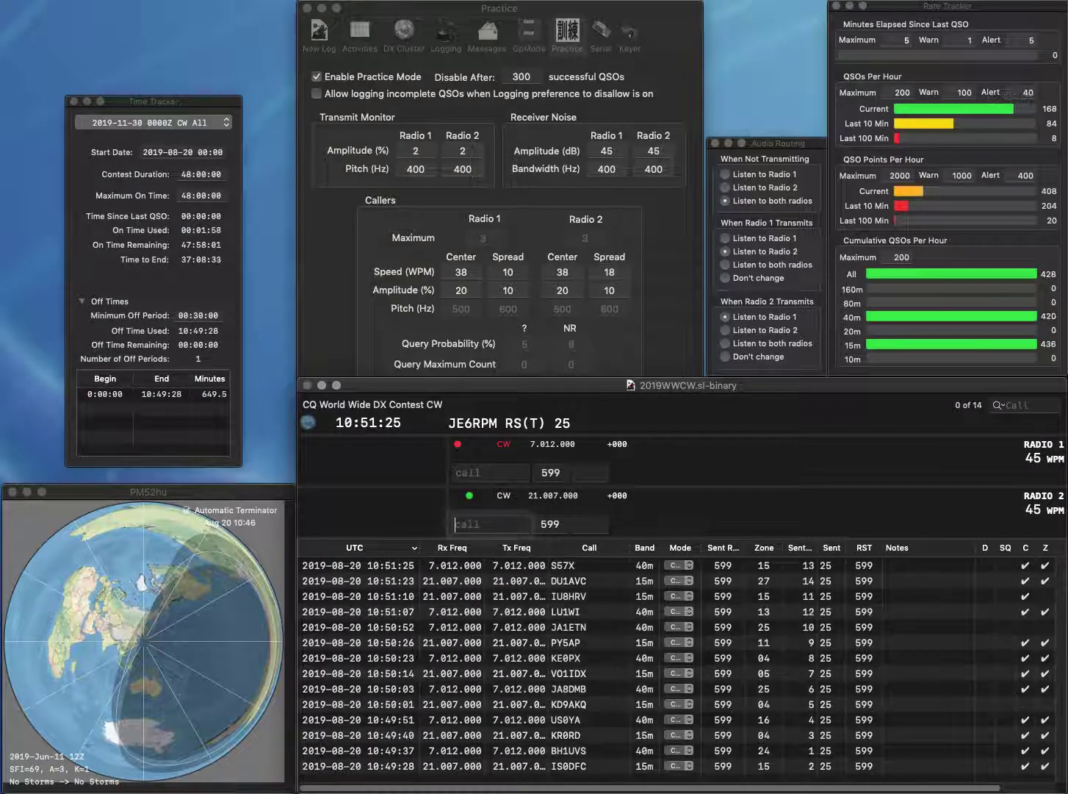
- Work and log HA3NU on Radio 2 and DL9GWA on Radio 1
{"action": "type", "text": "HA3NU"}
{"action": "key", "text": "Return"}
{"action": "type", "text": "DL9GWA"}
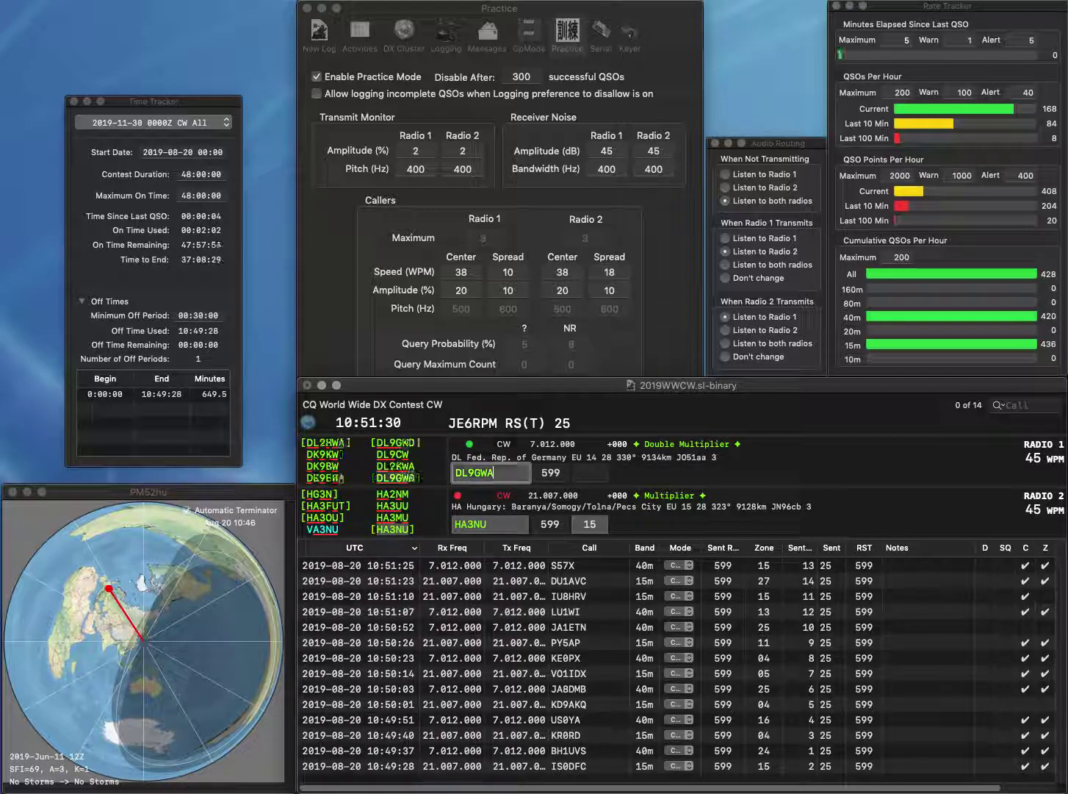
{"action": "key", "text": "Return"}
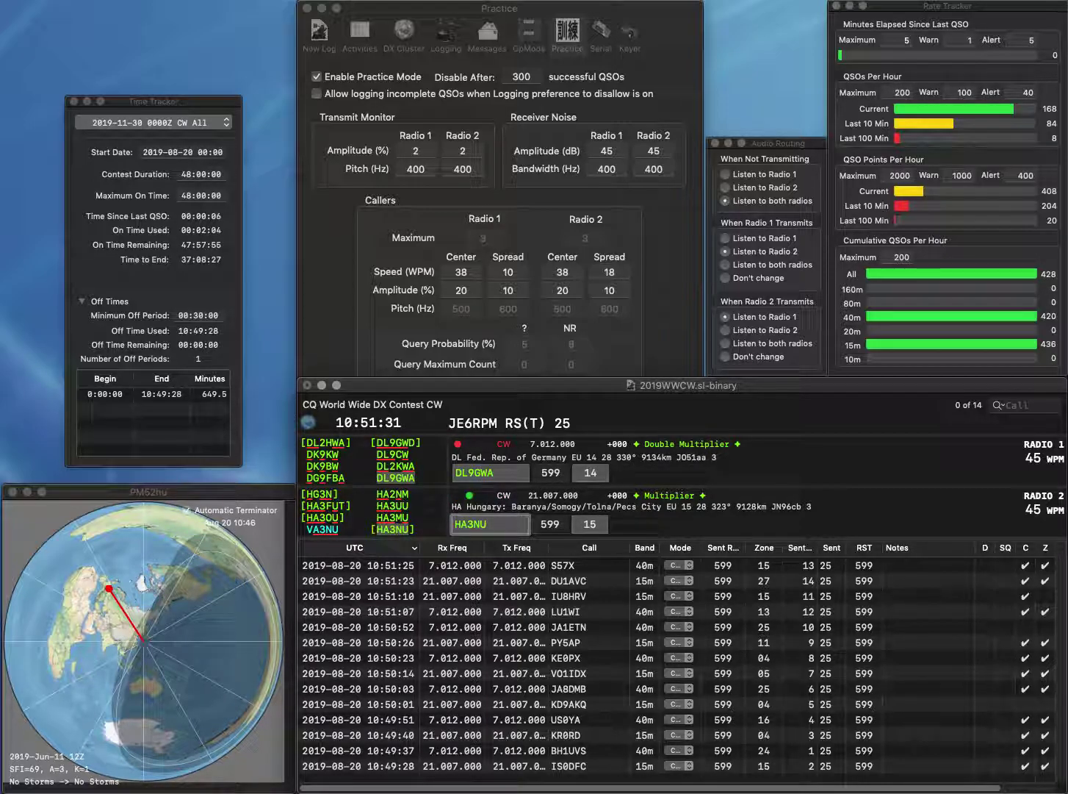
{"action": "key", "text": "Return"}
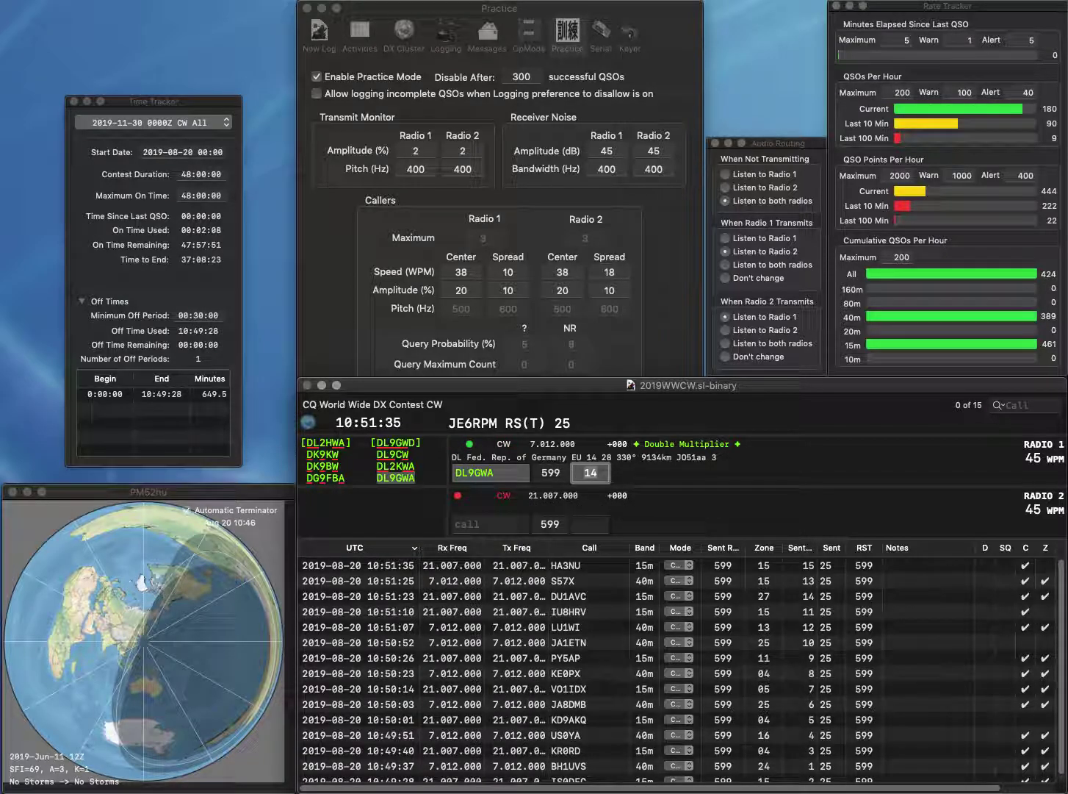
{"action": "key", "text": "Return"}
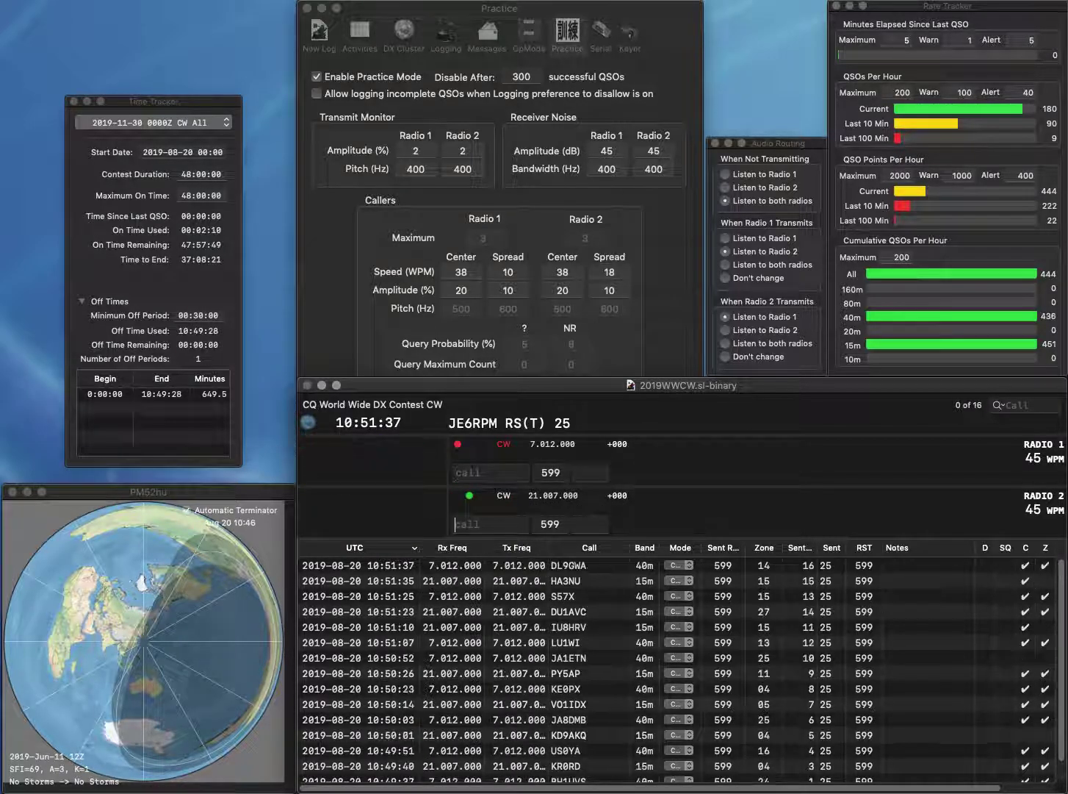
{"action": "type", "text": "IK2"}
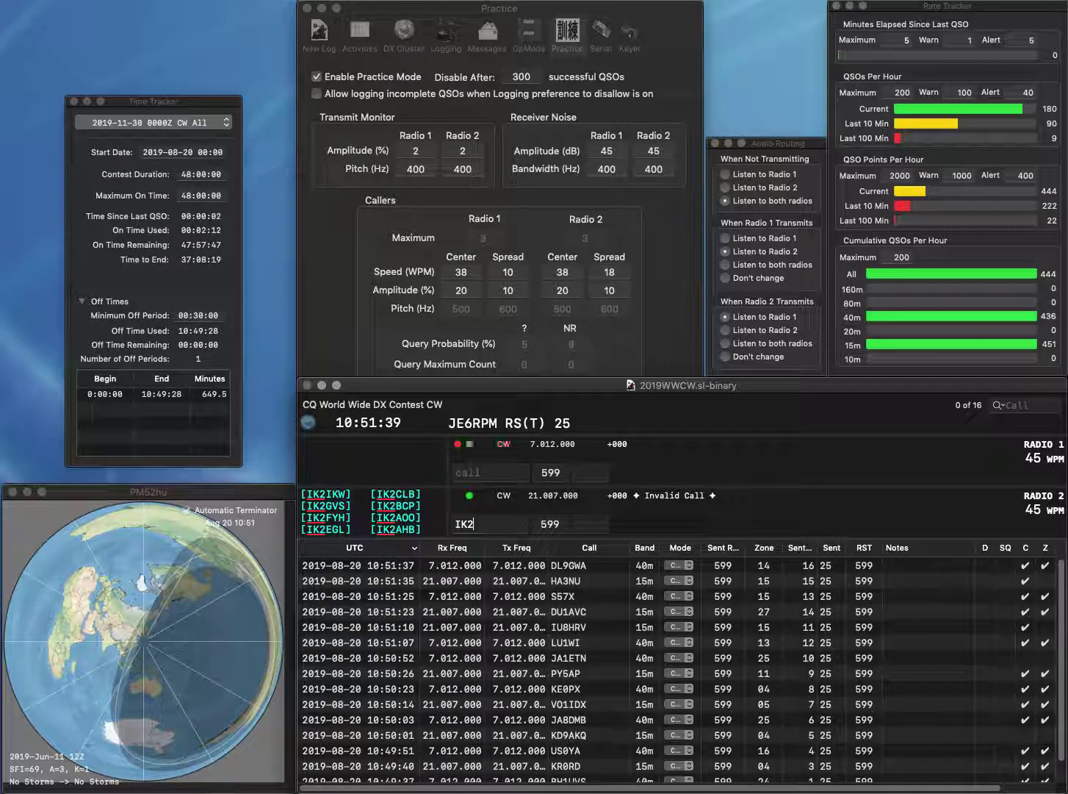
{"action": "type", "text": "SYK"}
{"action": "key", "text": "Return"}
{"action": "type", "text": "DW"}
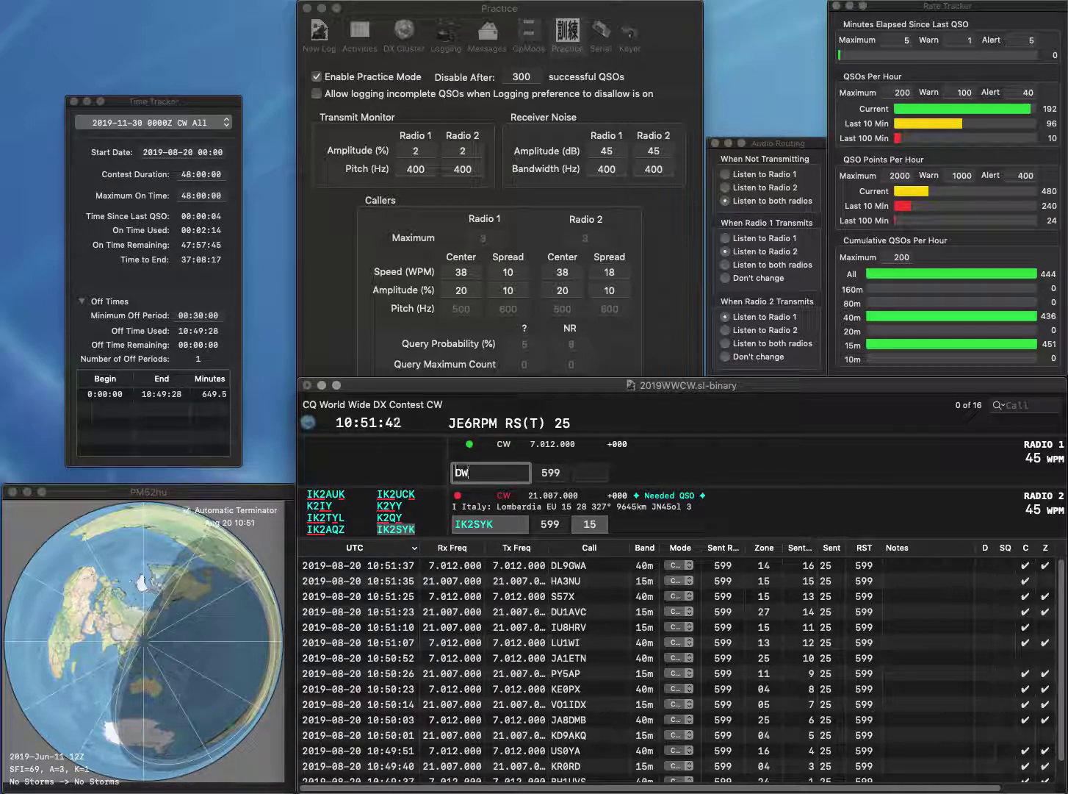
{"action": "key", "text": "Return"}
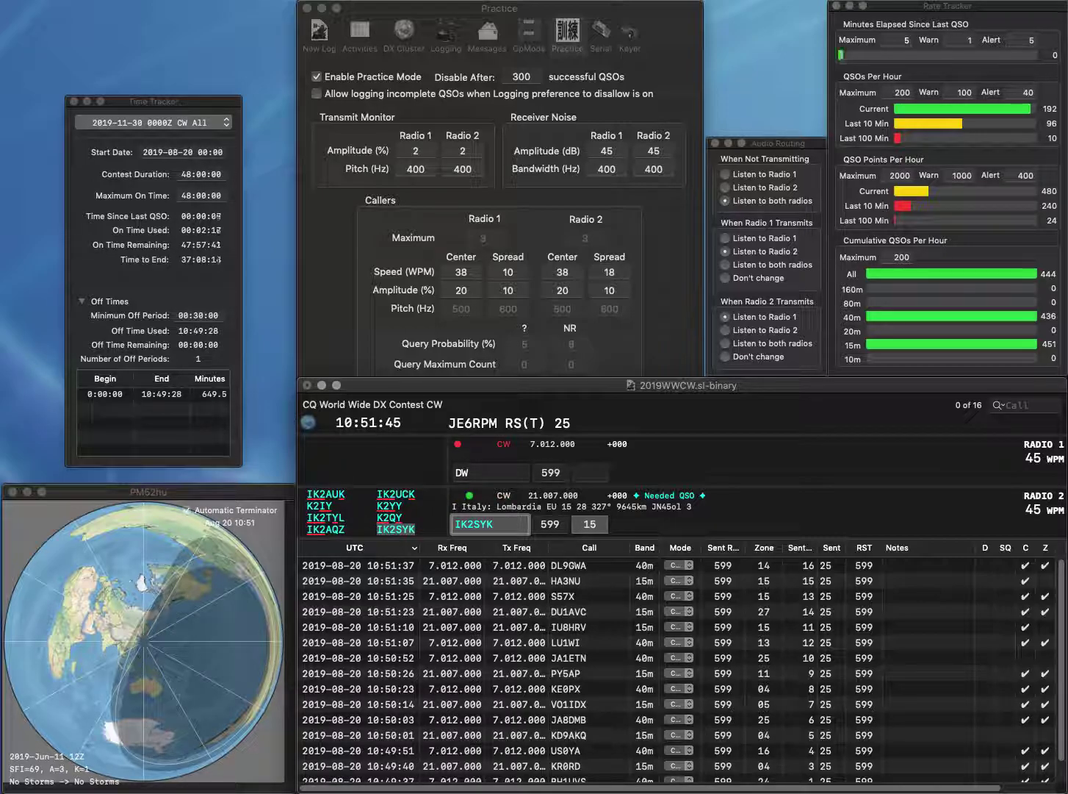
{"action": "key", "text": "Return"}
{"action": "key", "text": "Left"}
{"action": "key", "text": "Left"}
{"action": "type", "text": "W5"}
{"action": "key", "text": "Return"}
- Answer UR2Y on Radio 2 and log the W5DW and UR2Y contacts
{"action": "type", "text": "UR2Y"}
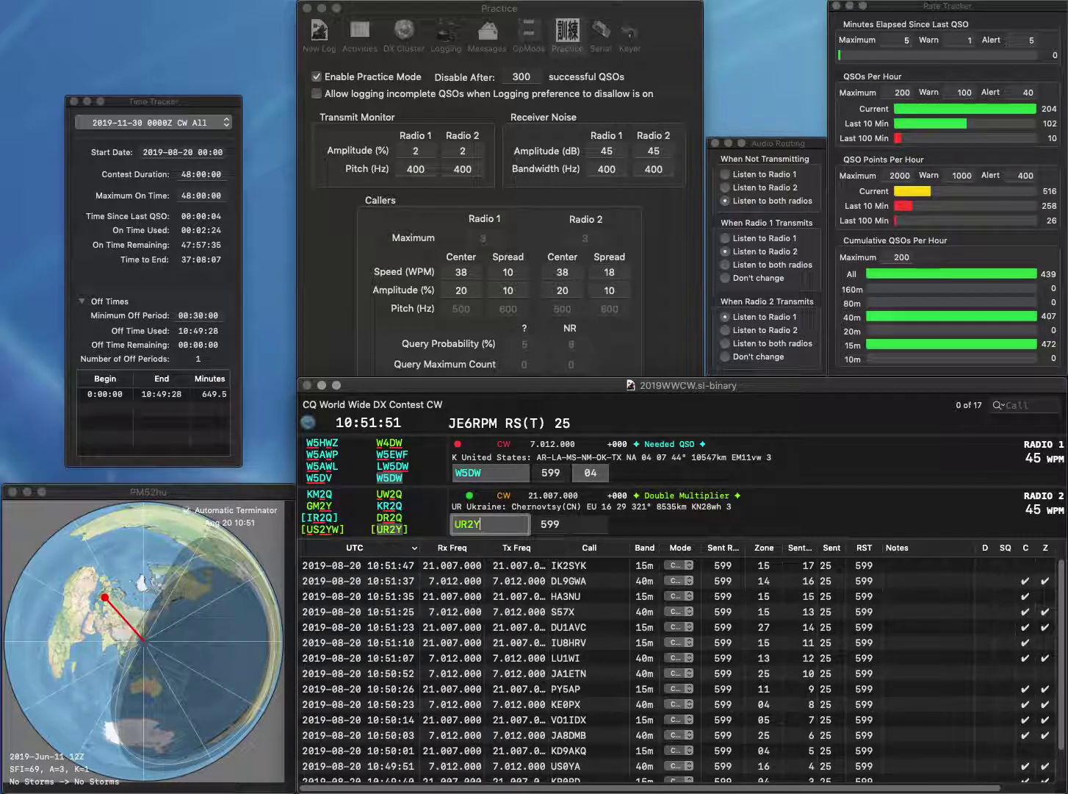
{"action": "key", "text": "Return"}
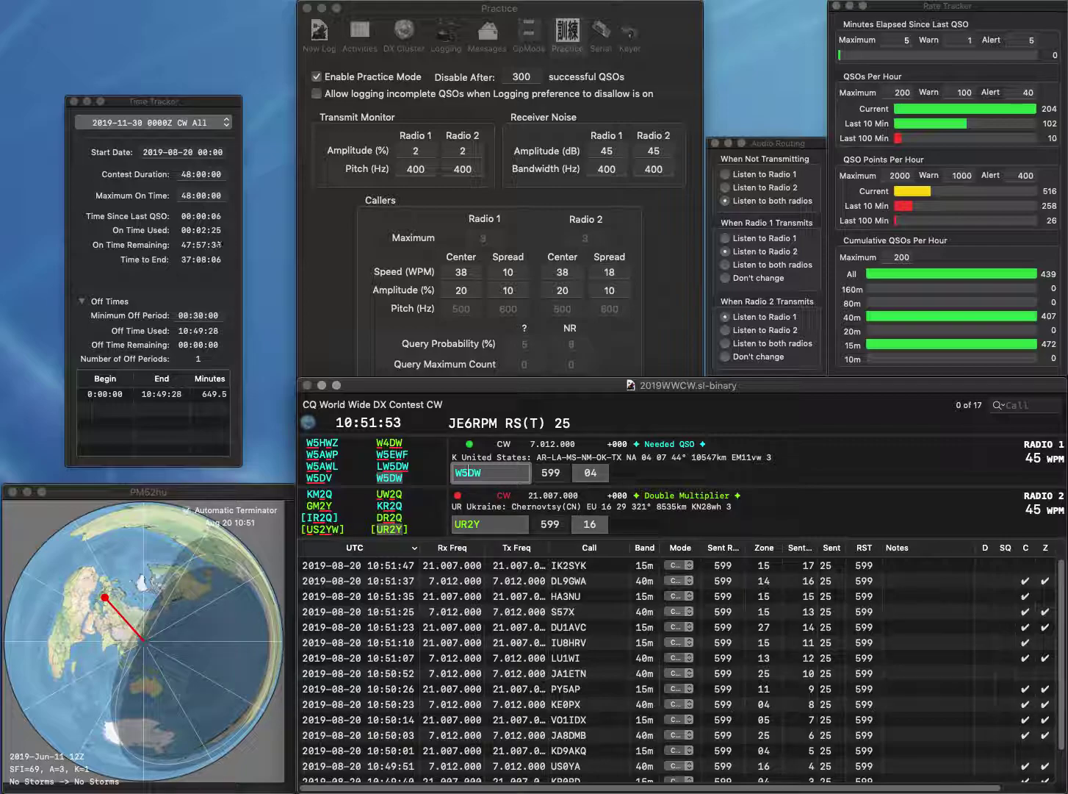
{"action": "key", "text": "Return"}
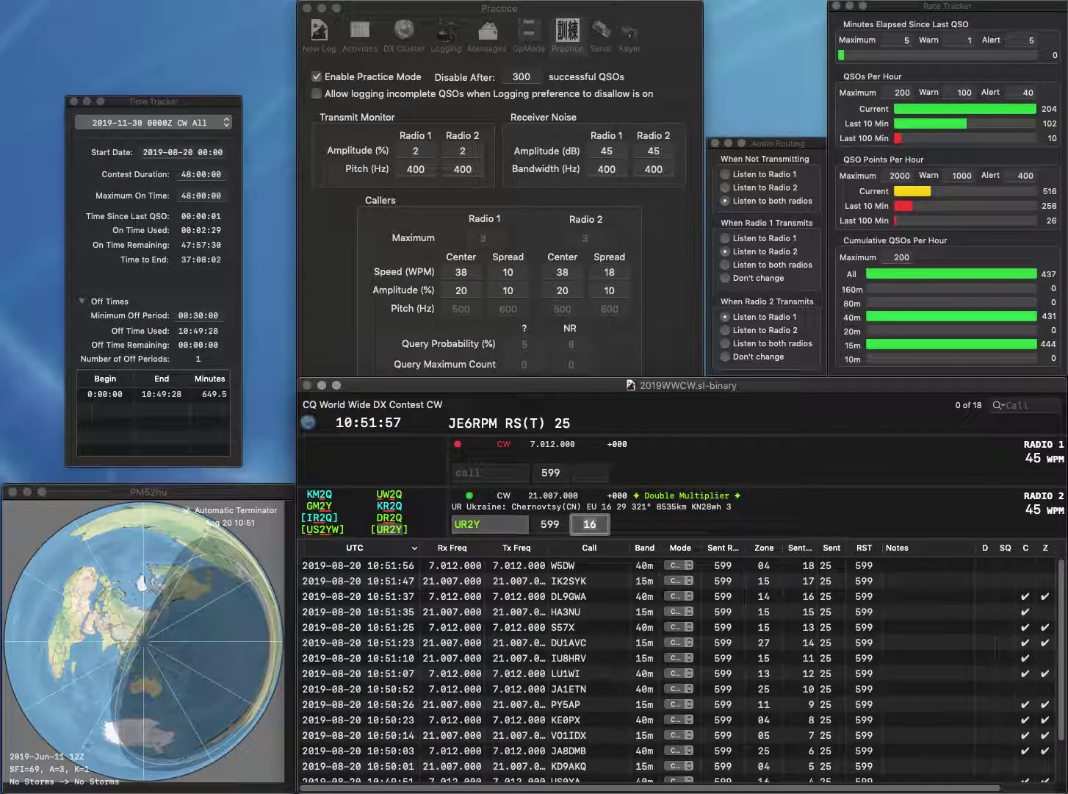
{"action": "key", "text": "Return"}
{"action": "type", "text": "SV4LQ"}
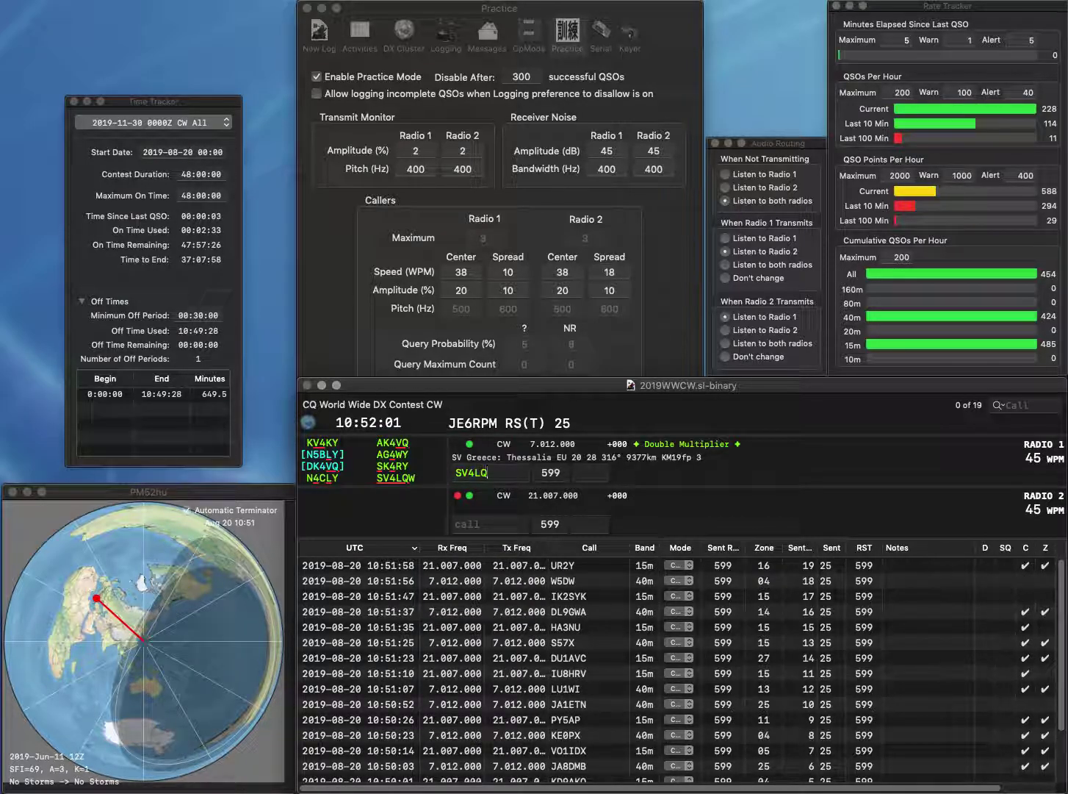
{"action": "type", "text": "W"}
{"action": "key", "text": "Return"}
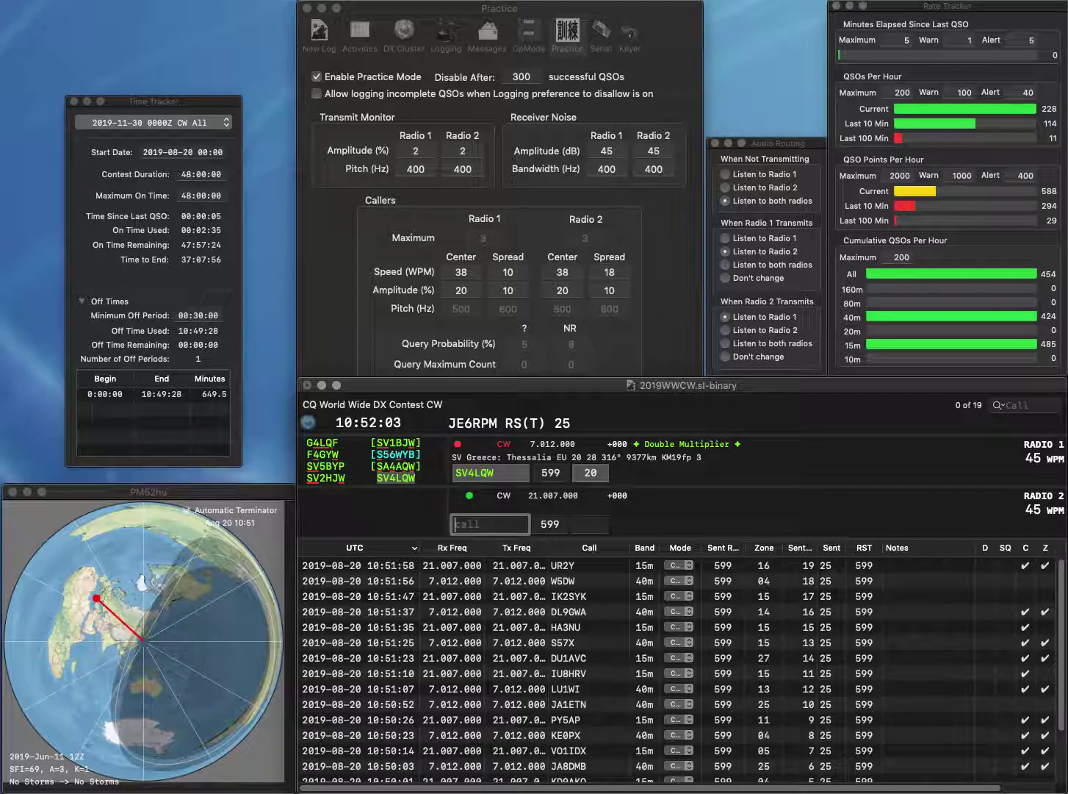
{"action": "type", "text": "HA0LW"}
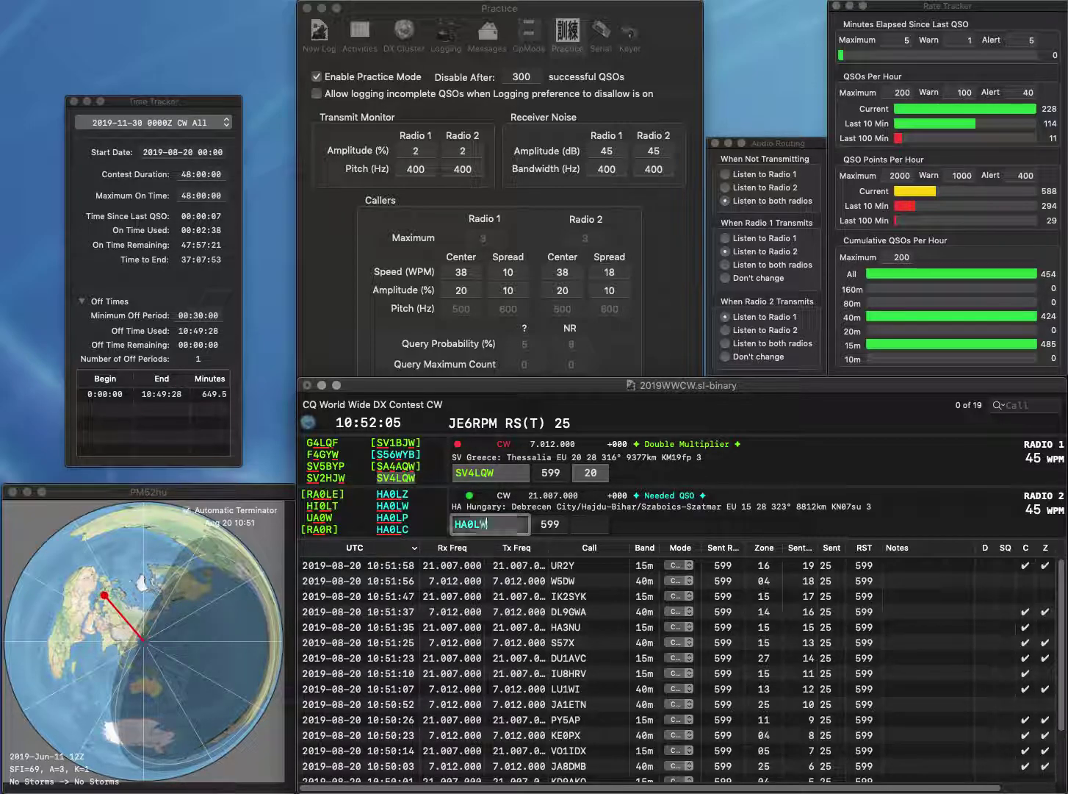
{"action": "key", "text": "Return"}
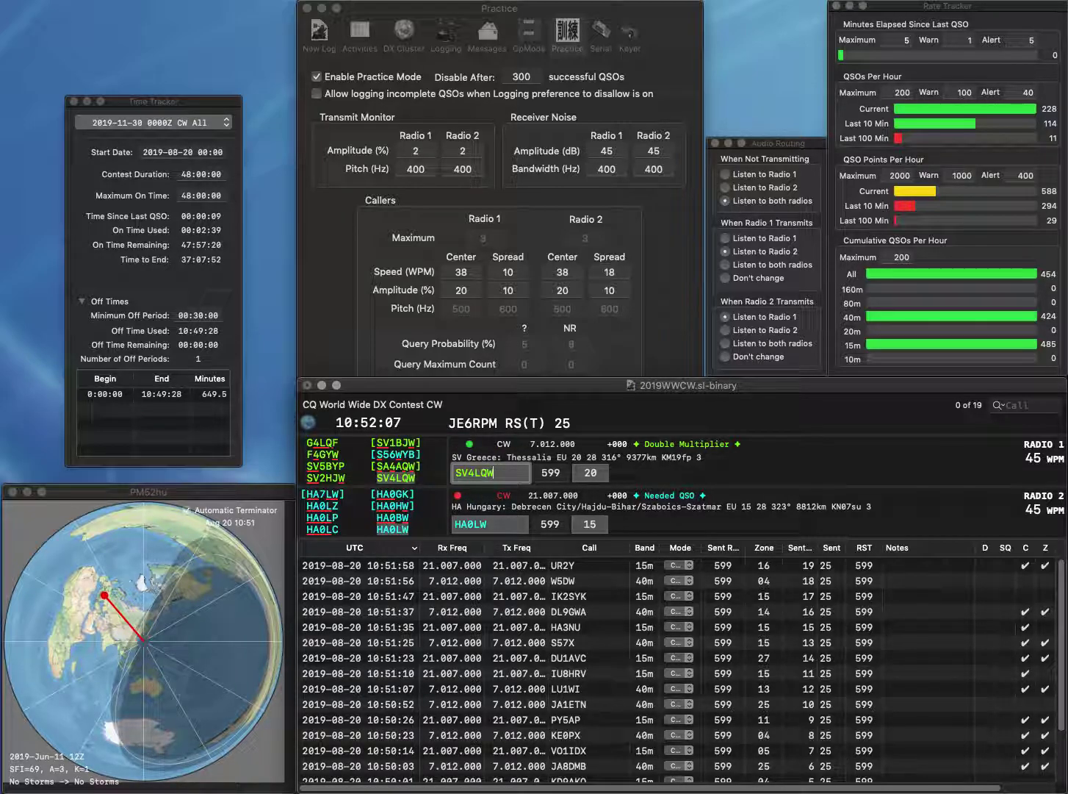
{"action": "key", "text": "Return"}
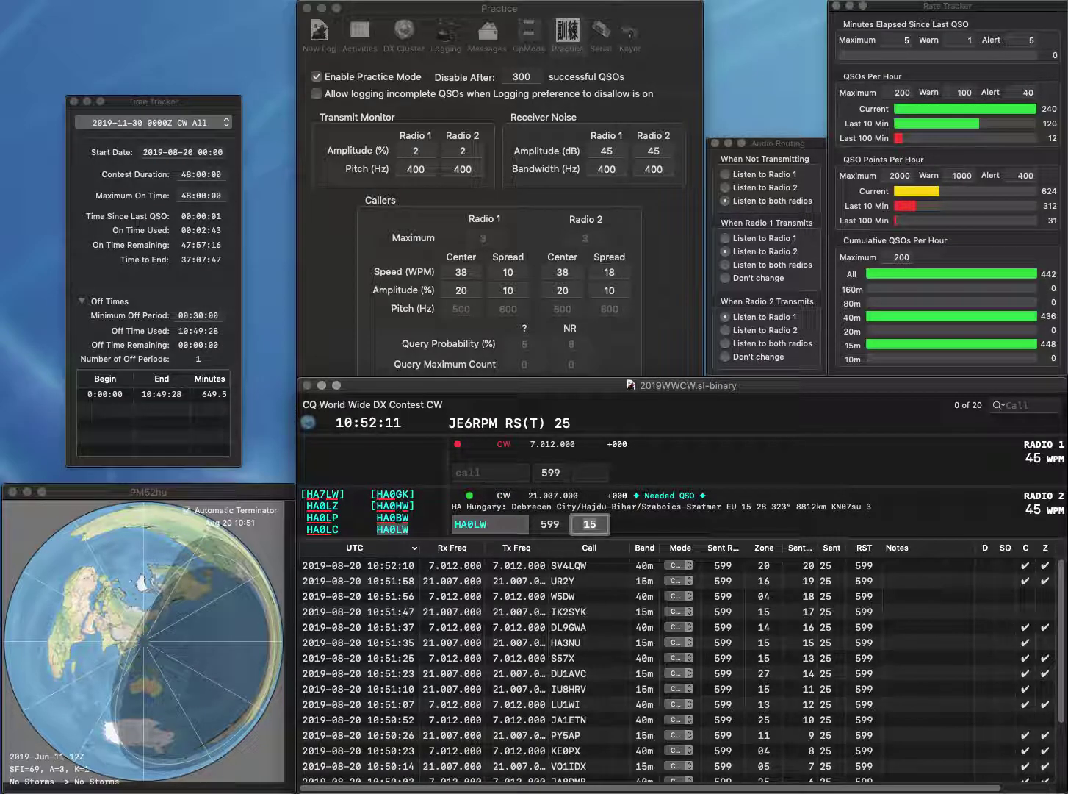
{"action": "key", "text": "Return"}
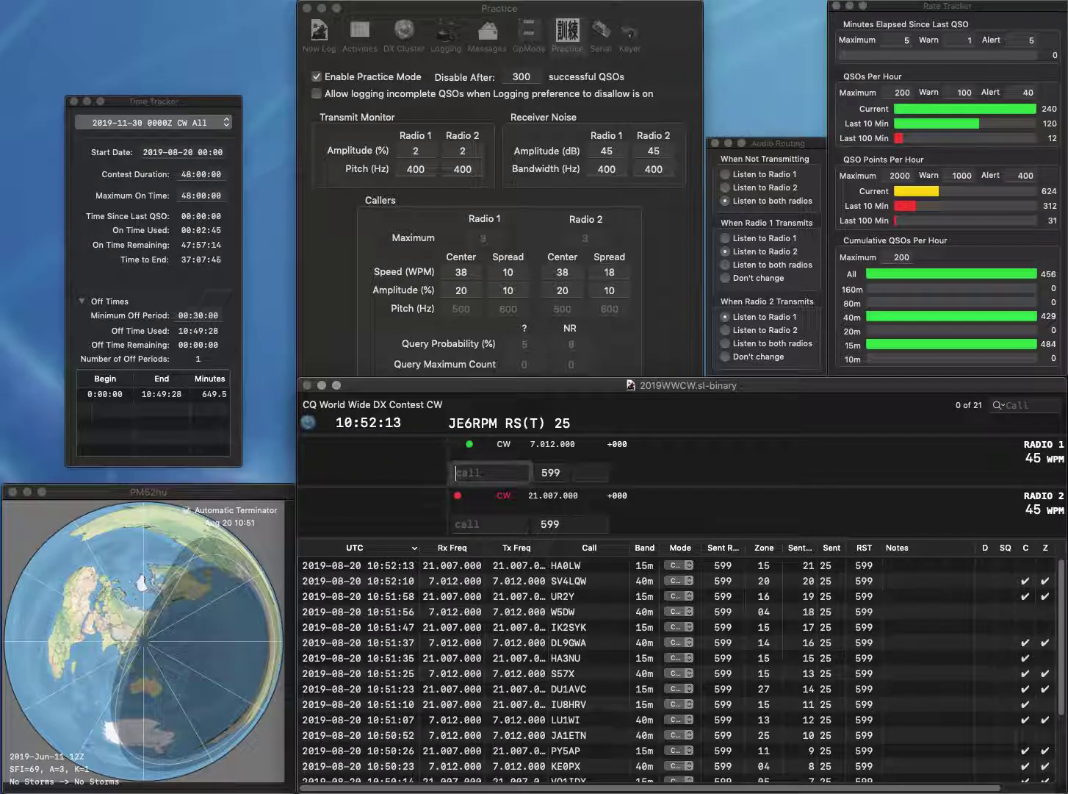
- Enter and send the call L7ZB on Radio 1 and the partial call D on Radio 2
{"action": "type", "text": "L7ZB"}
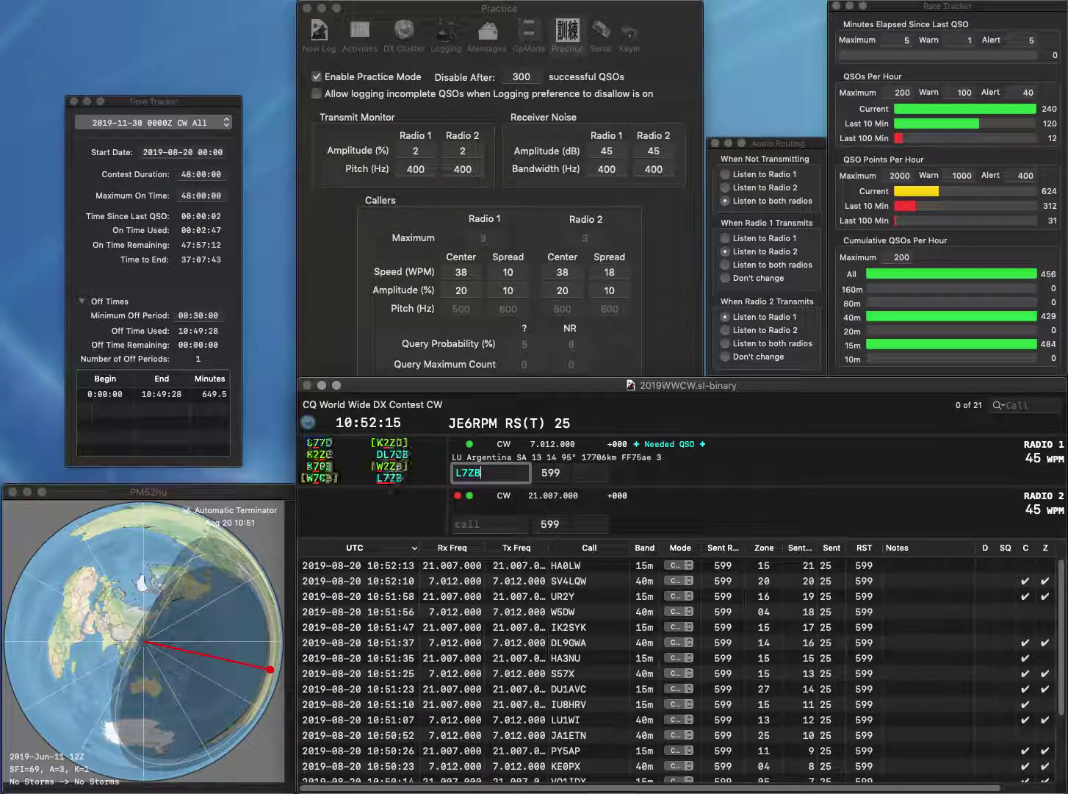
{"action": "key", "text": "Return"}
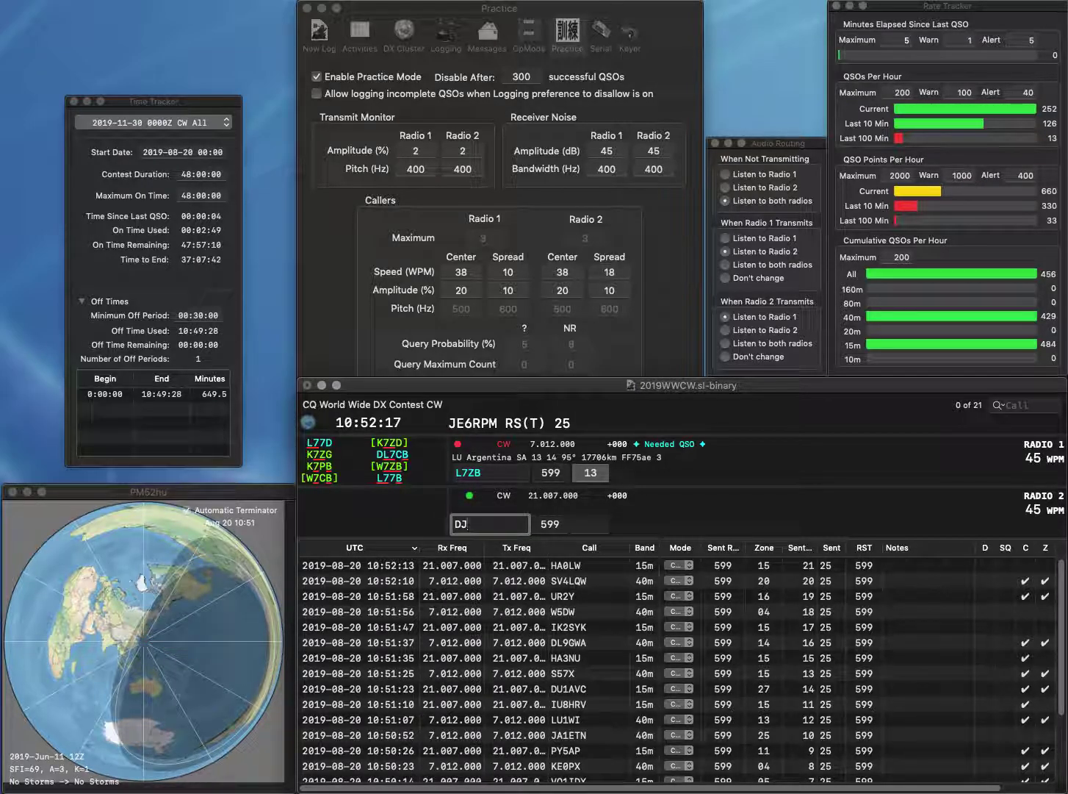
{"action": "type", "text": "D"}
{"action": "key", "text": "Return"}
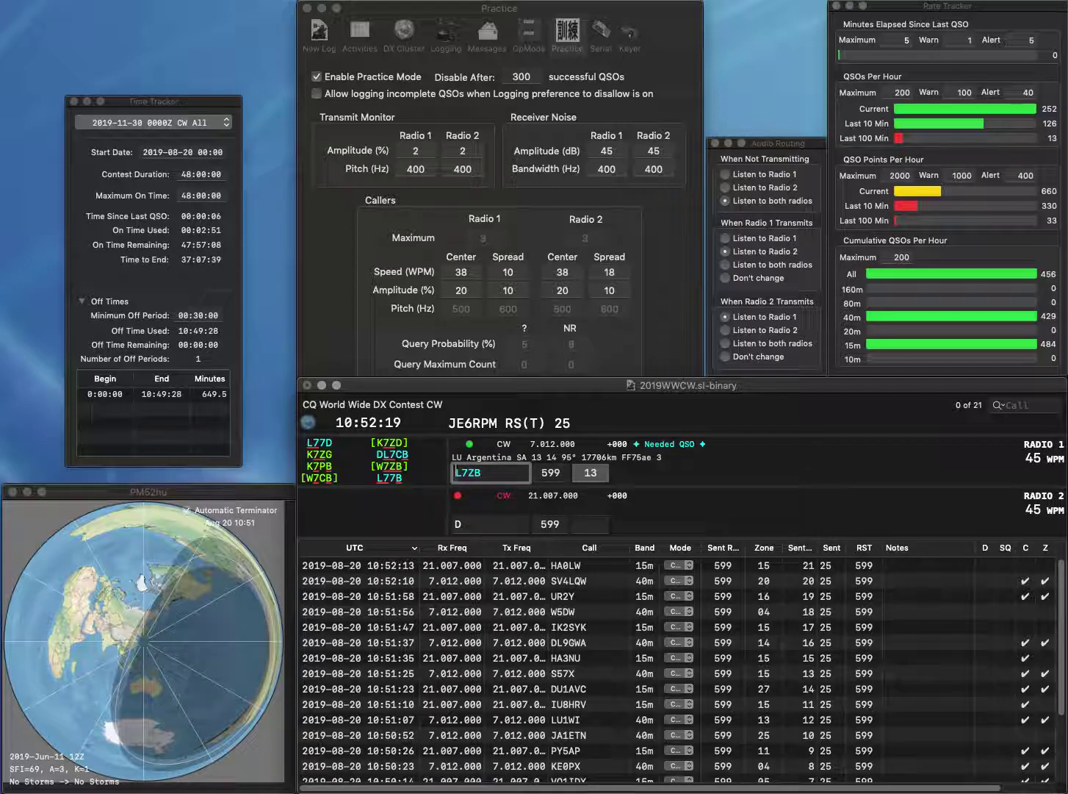
{"action": "type", "text": "D"}
{"action": "key", "text": "Right"}
{"action": "key", "text": "Right"}
{"action": "key", "text": "BackSpace"}
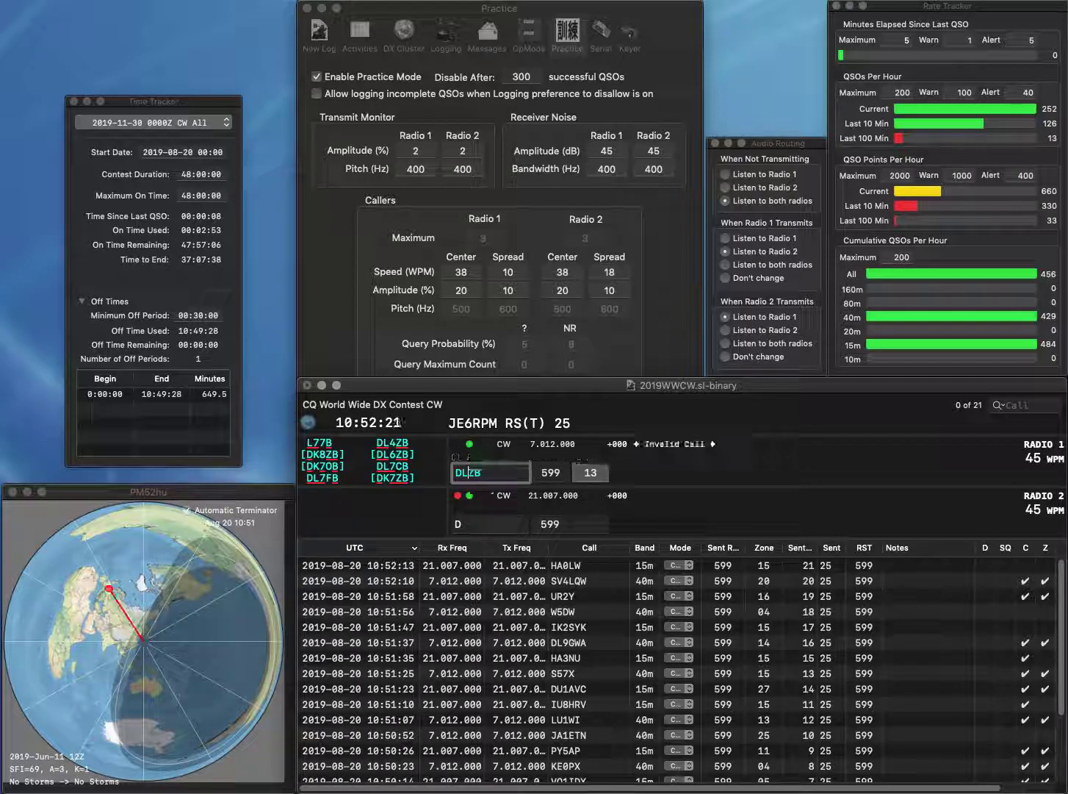
{"action": "type", "text": "6"}
{"action": "key", "text": "Return"}
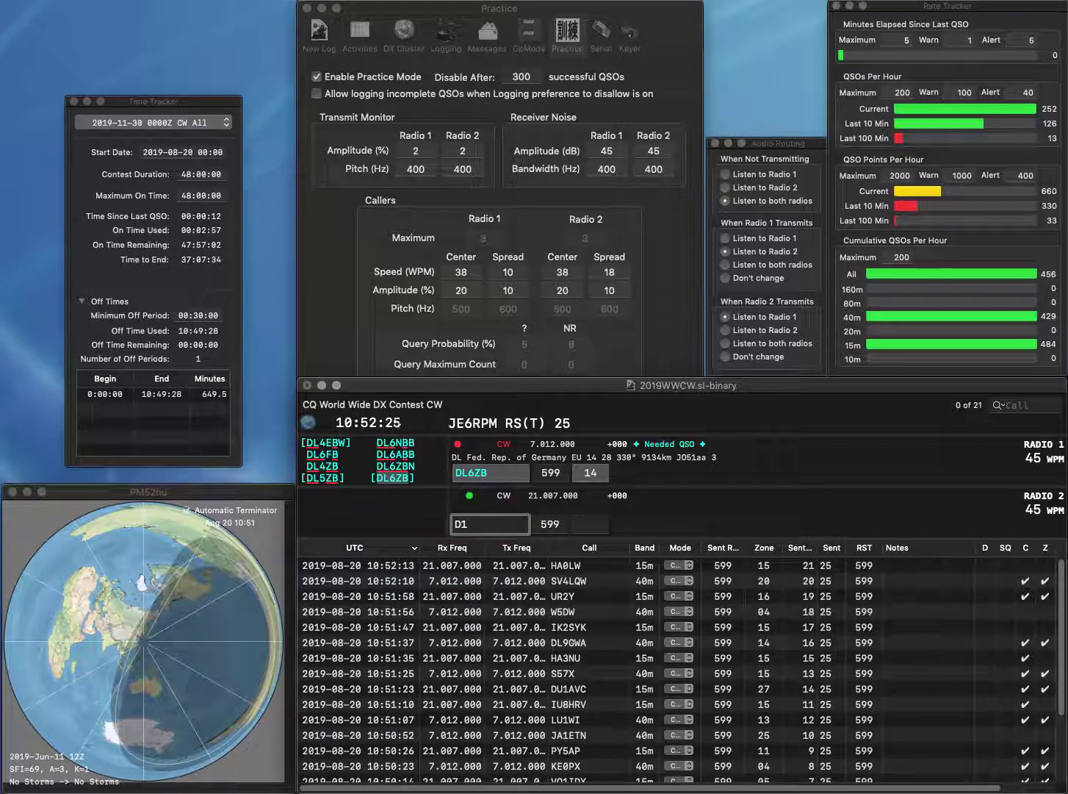
{"action": "key", "text": "Return"}
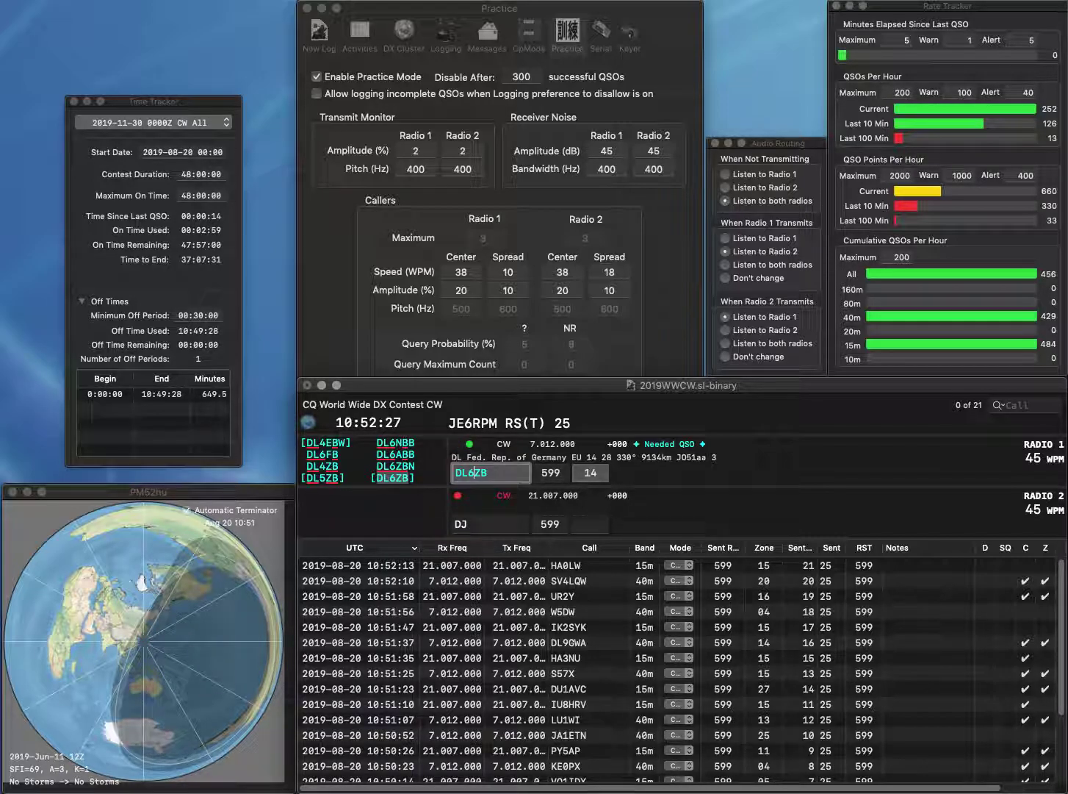
{"action": "key", "text": "Return"}
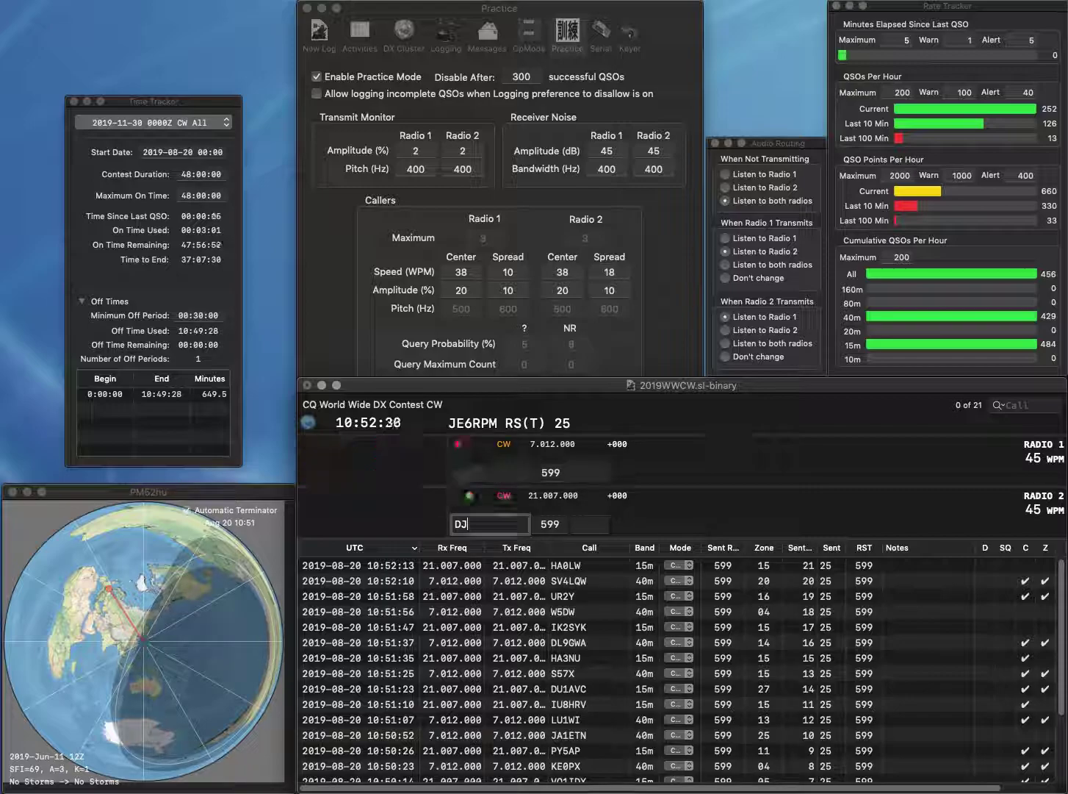
{"action": "type", "text": "CTT"}
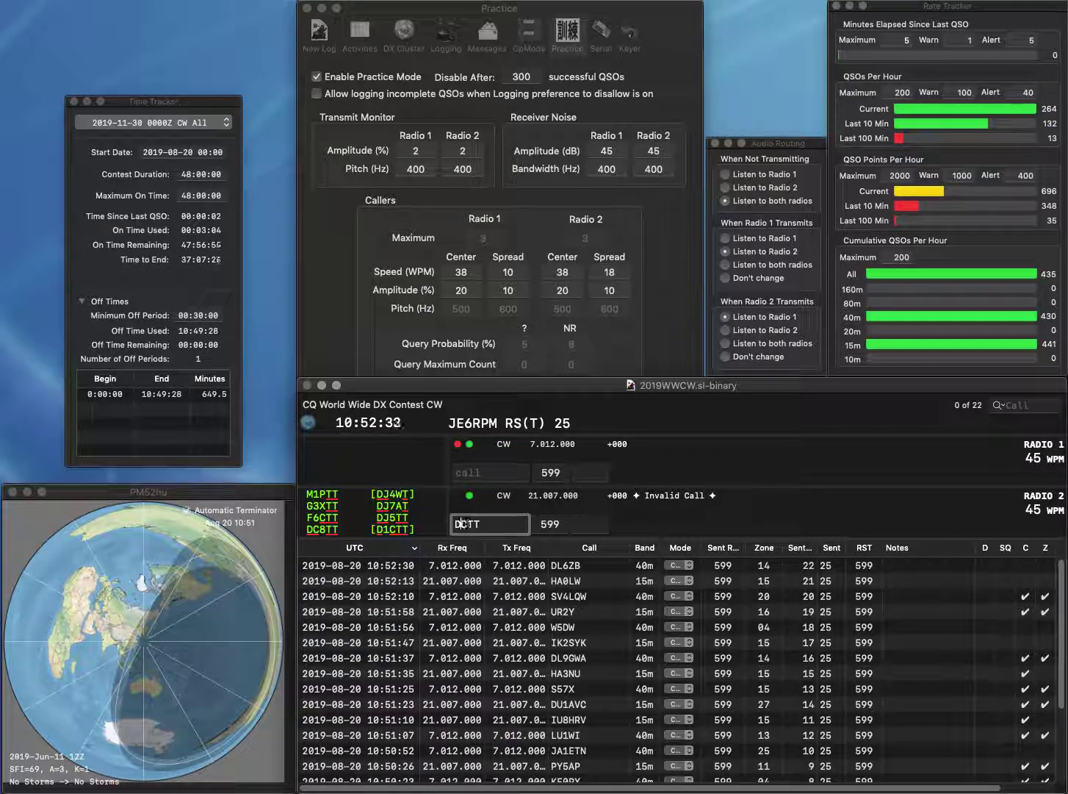
{"action": "key", "text": "Return"}
{"action": "type", "text": "7XS"}
{"action": "key", "text": "Home"}
{"action": "type", "text": "VE"}
{"action": "key", "text": "Return"}
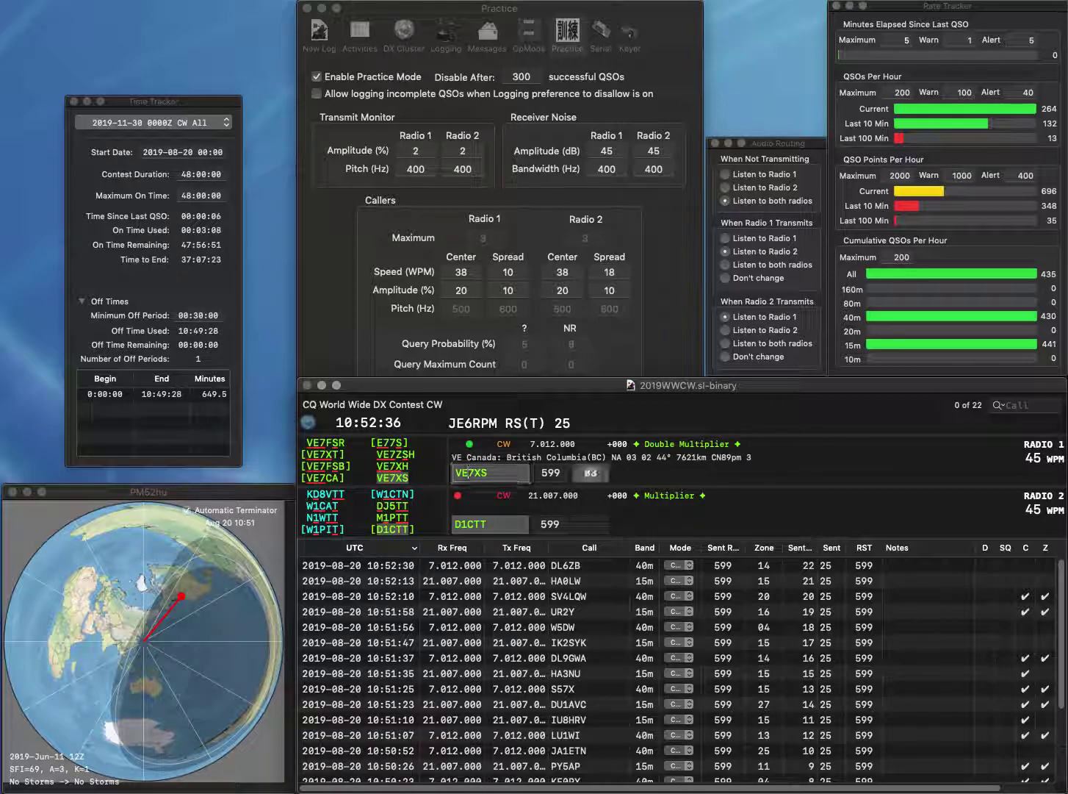
{"action": "type", "text": "0"}
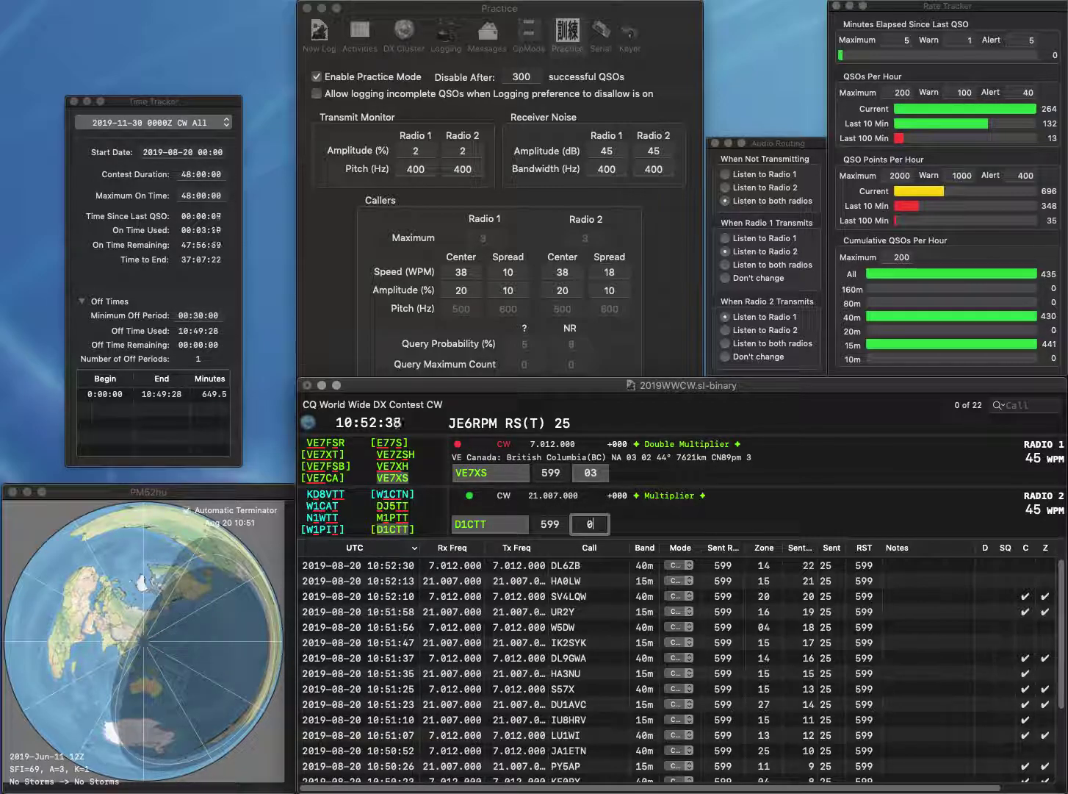
{"action": "key", "text": "Return"}
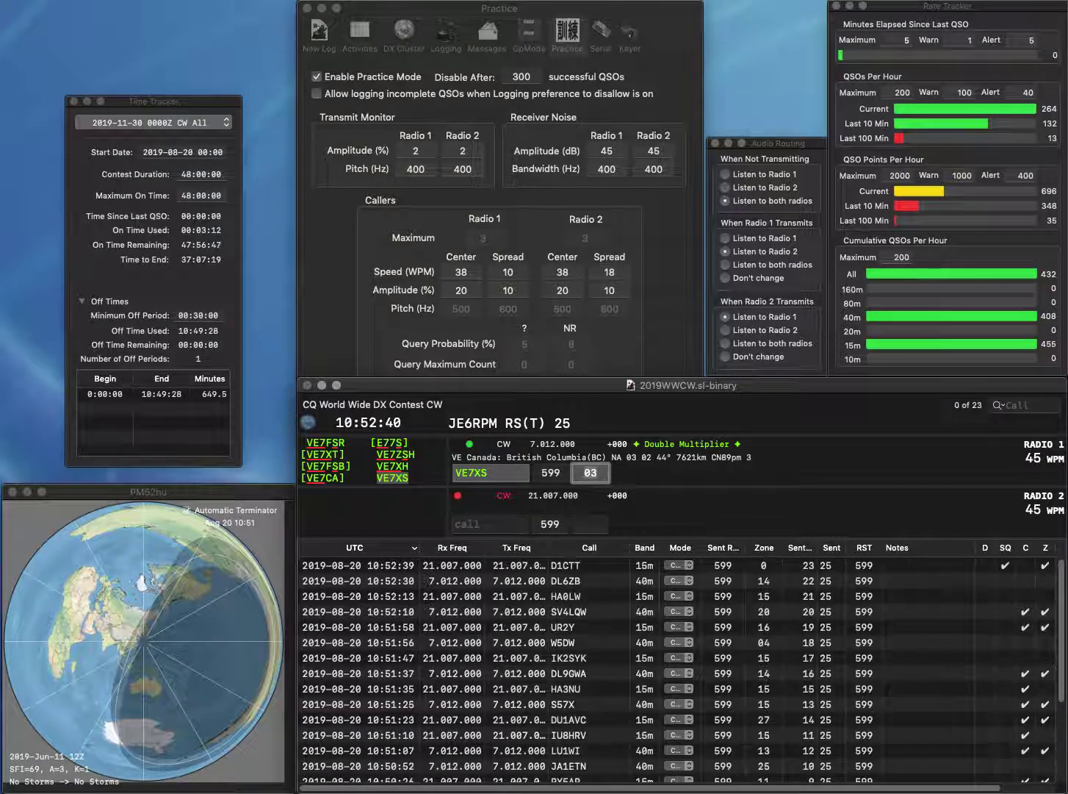
{"action": "key", "text": "Return"}
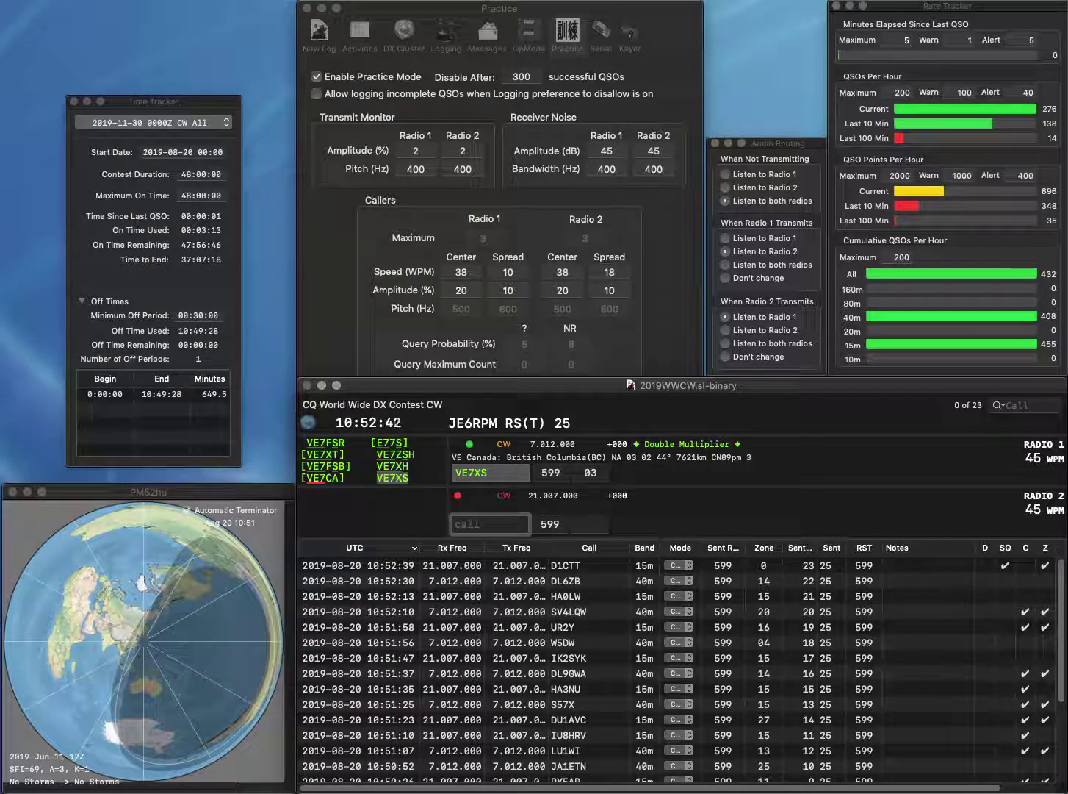
- Answer WD8BP on Radio 2 and log it, sending the partial call K2J on Radio 1 in between
{"action": "type", "text": "WD8BP"}
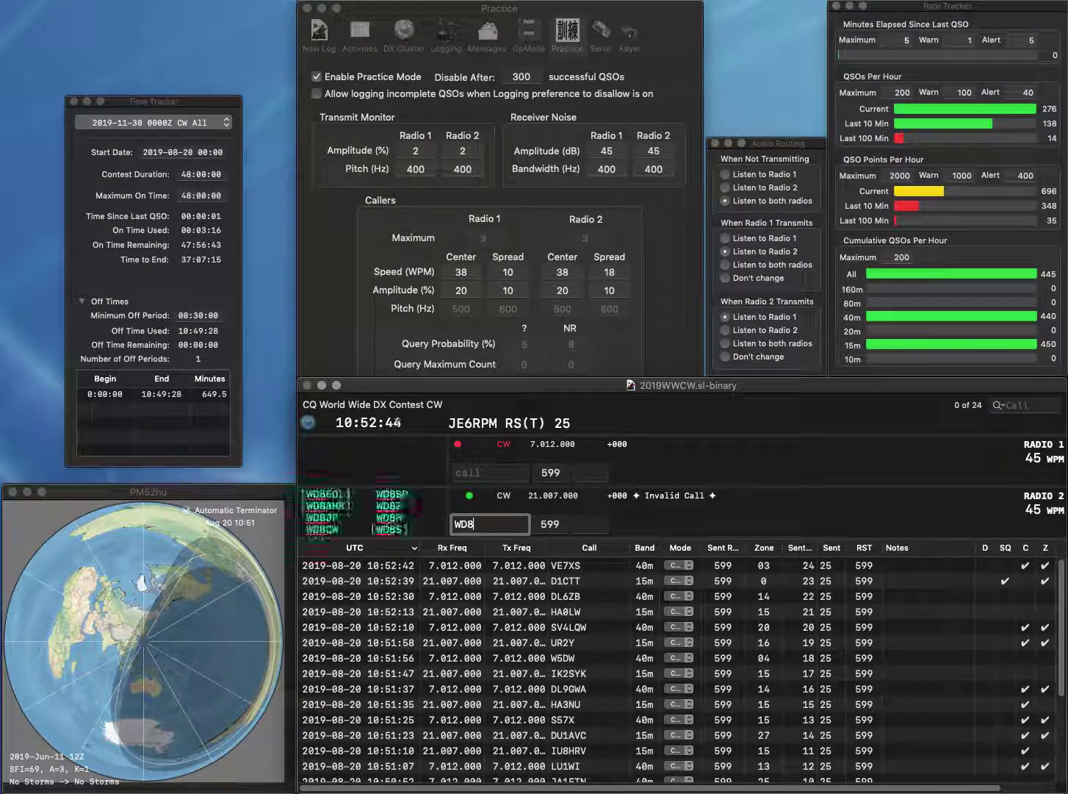
{"action": "key", "text": "space"}
{"action": "type", "text": "2J"}
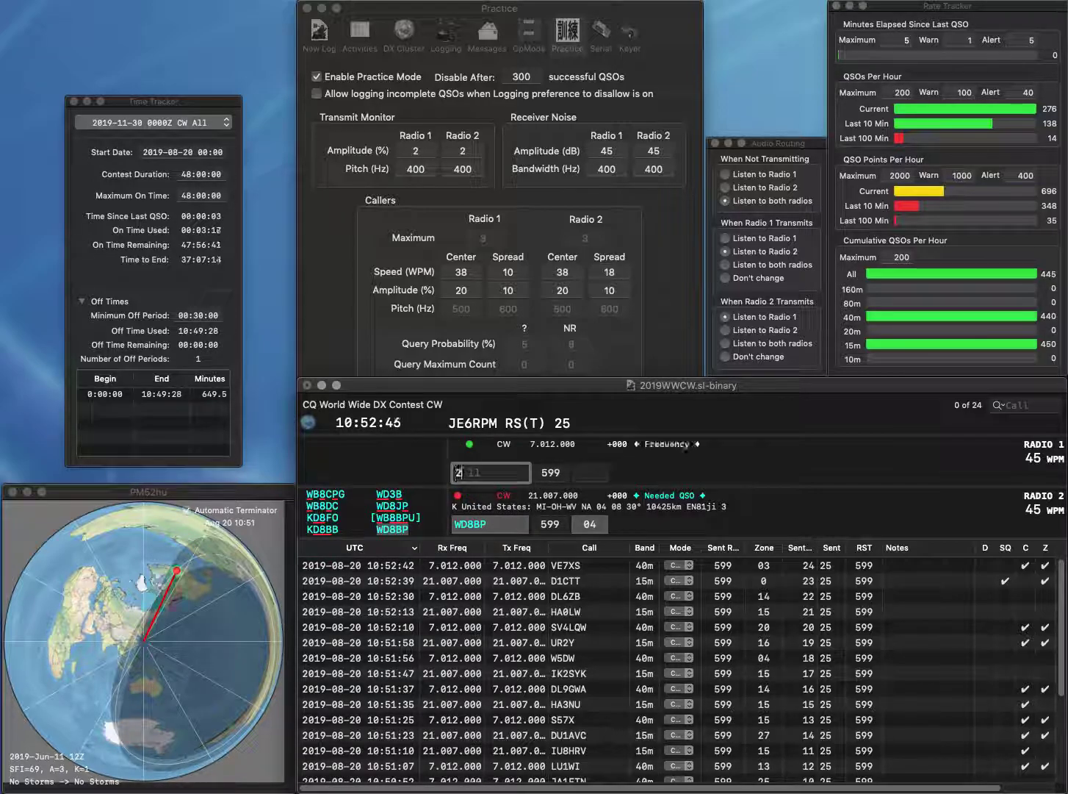
{"action": "type", "text": "K2J"}
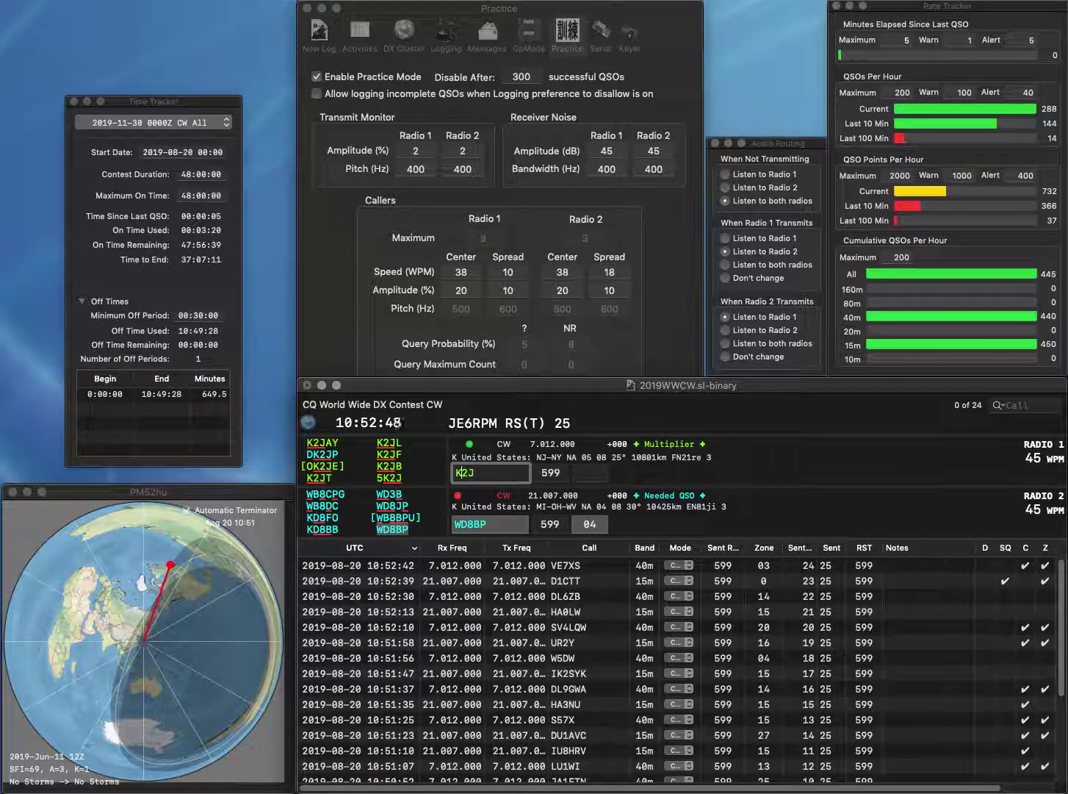
{"action": "key", "text": "Tab"}
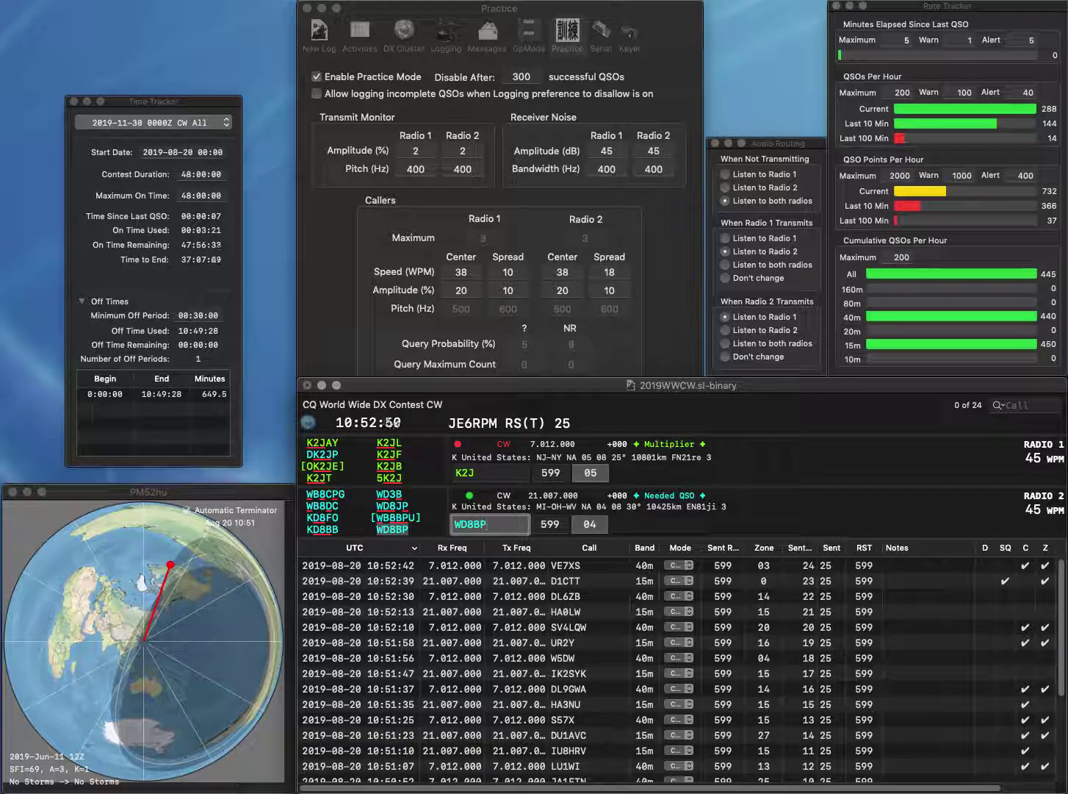
{"action": "key", "text": "Return"}
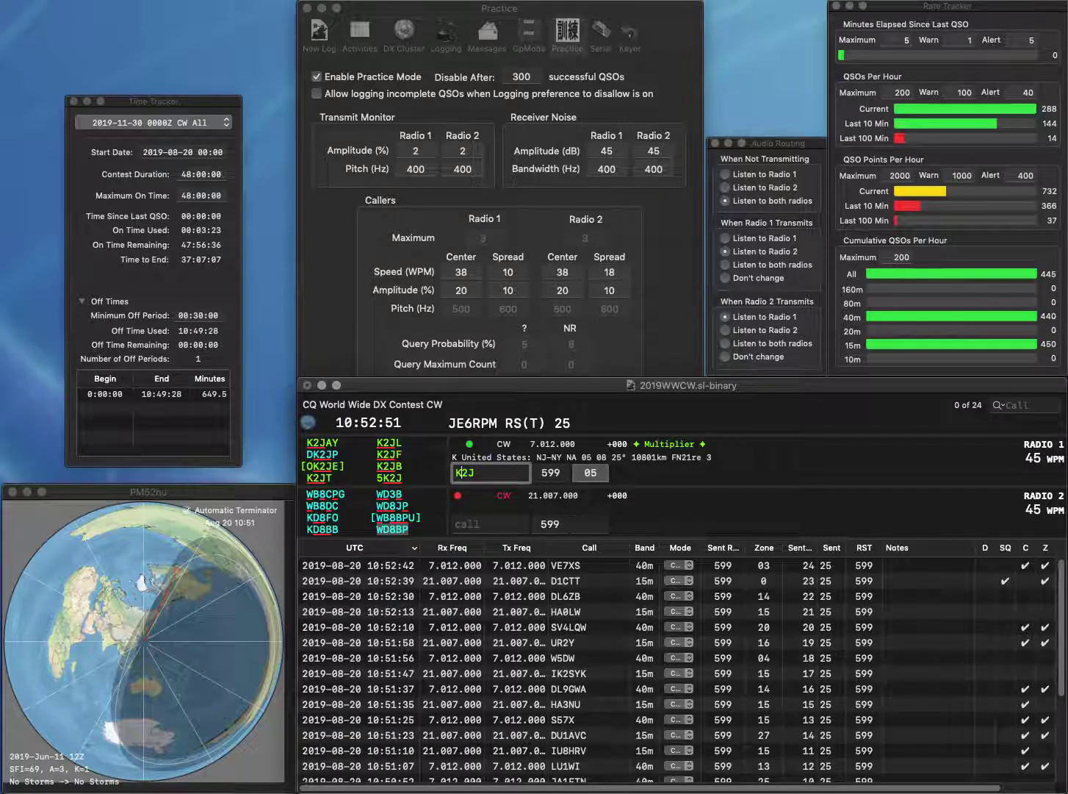
{"action": "key", "text": "BackSpace"}
{"action": "type", "text": "N2"}
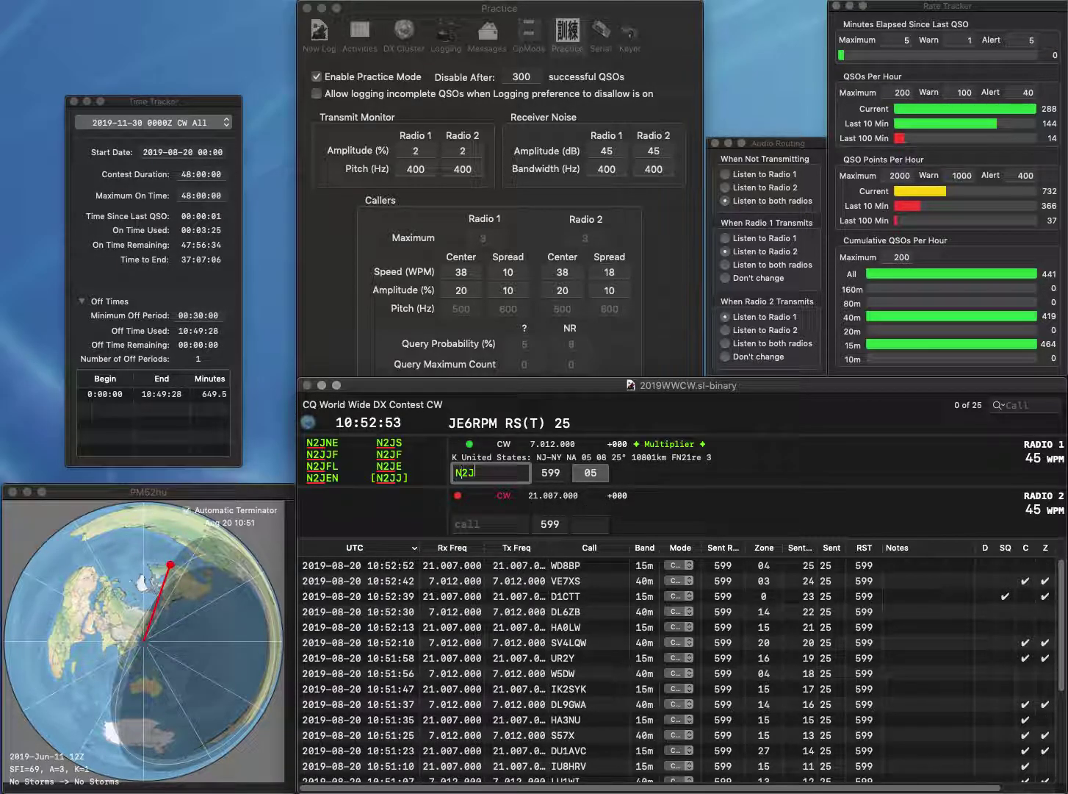
{"action": "type", "text": "PP"}
{"action": "key", "text": "Delete"}
{"action": "key", "text": "Return"}
{"action": "key", "text": "Tab"}
{"action": "type", "text": "7AGN"}
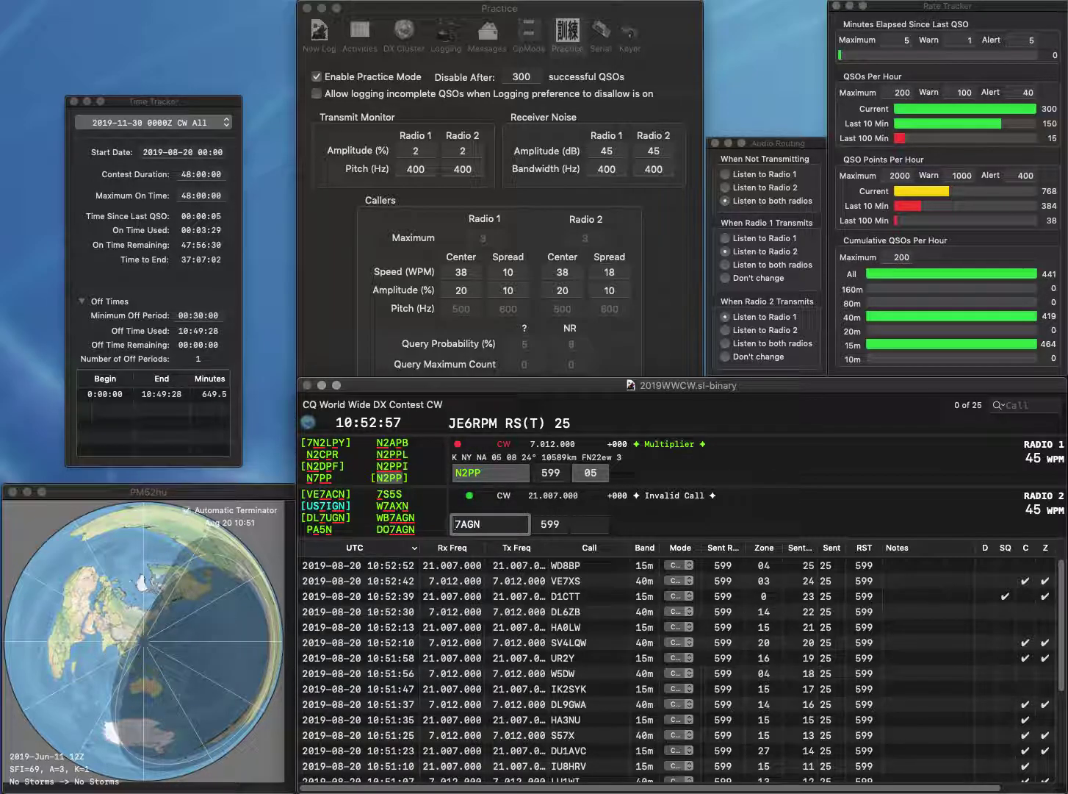
{"action": "type", "text": "DO"}
{"action": "key", "text": "Return"}
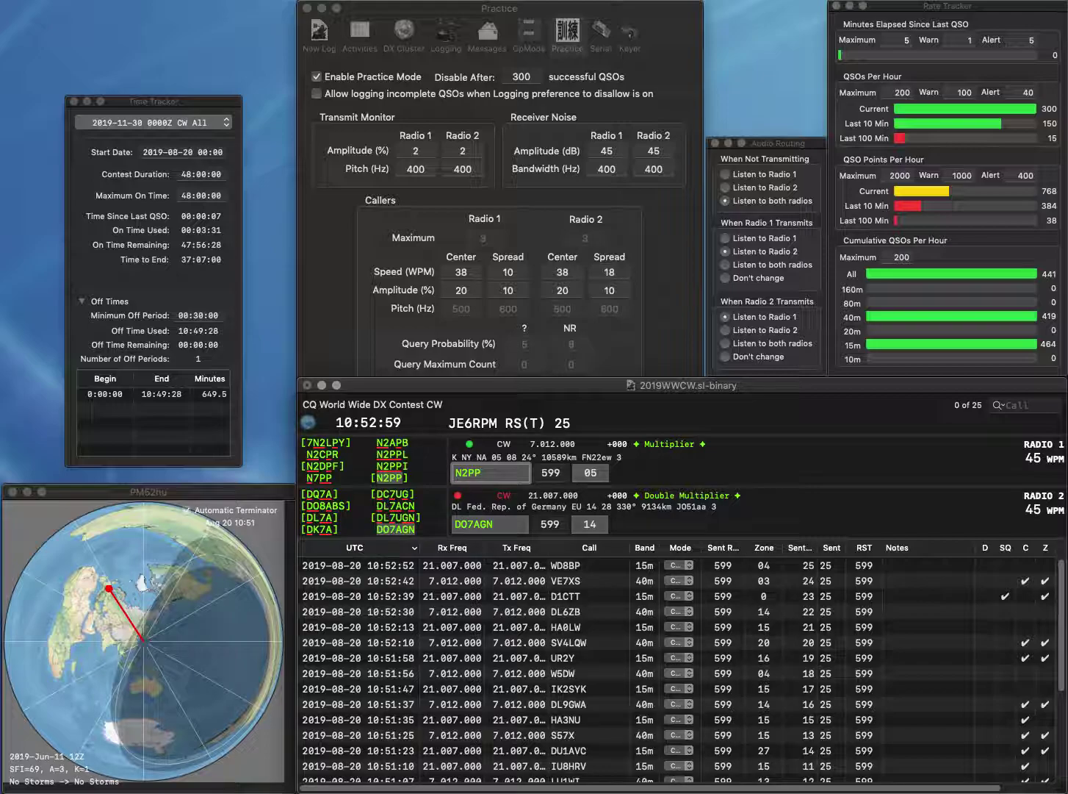
{"action": "key", "text": "Return"}
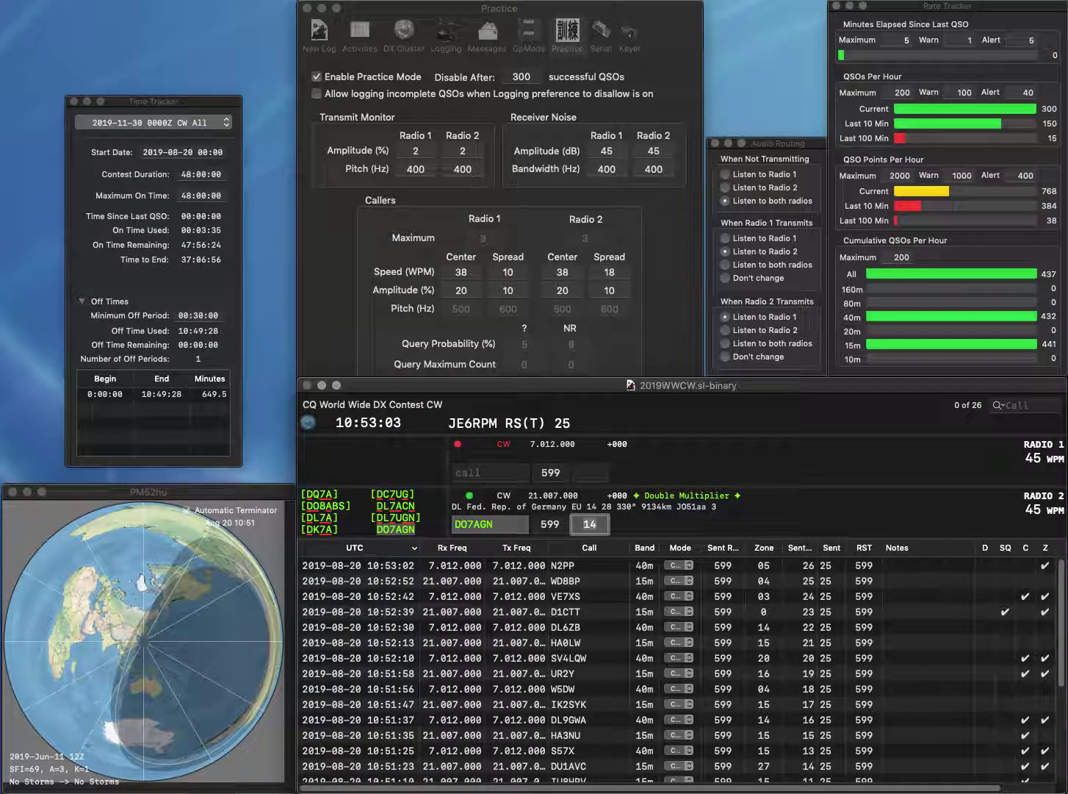
{"action": "key", "text": "Return"}
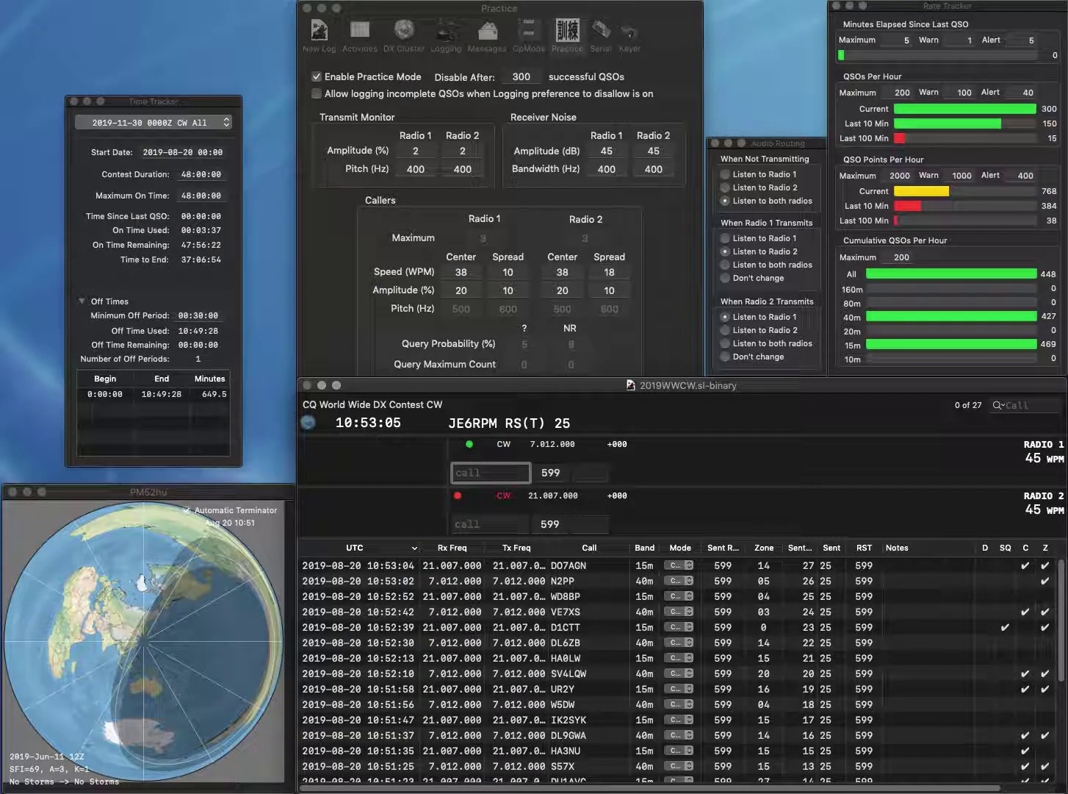
{"action": "type", "text": "VO1TX"}
{"action": "key", "text": "Return"}
{"action": "type", "text": "SN100"}
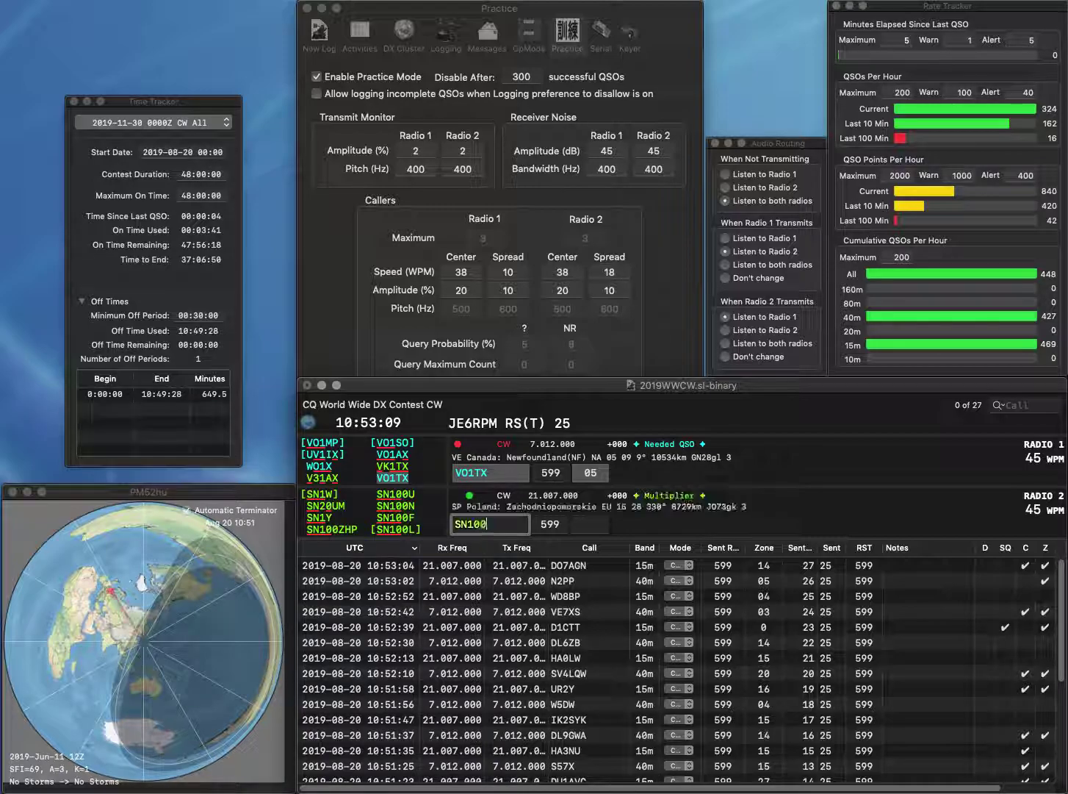
{"action": "type", "text": "U"}
{"action": "key", "text": "Return"}
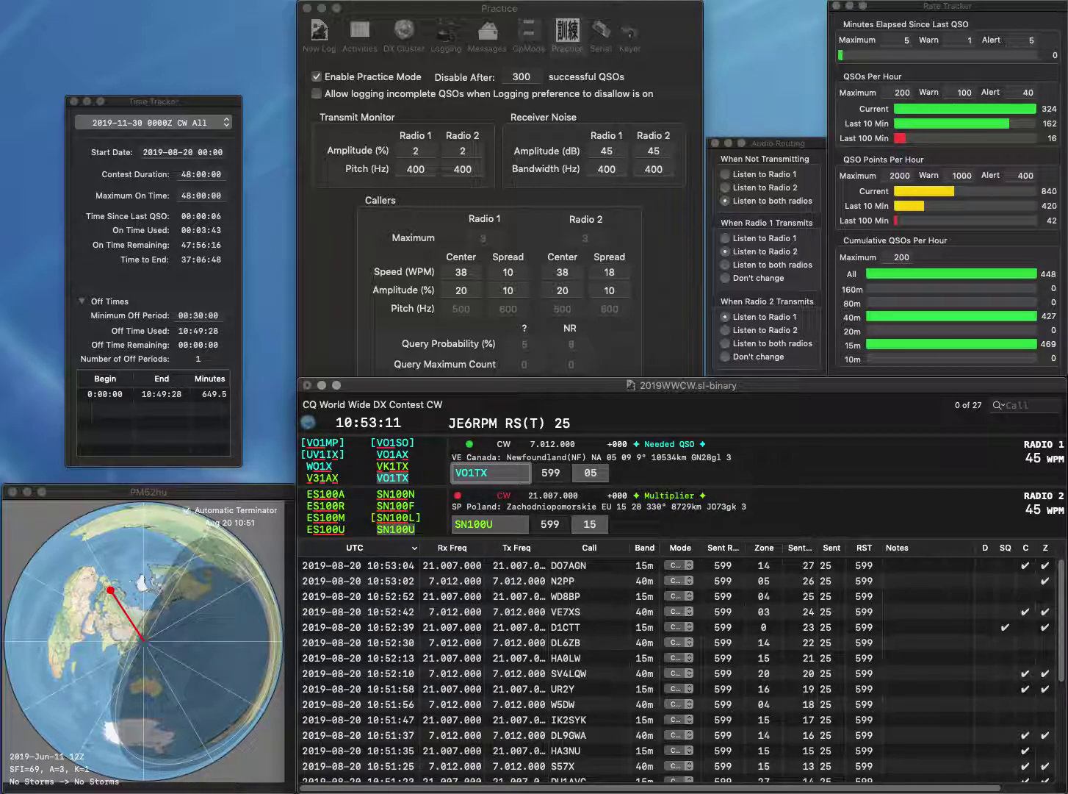
{"action": "key", "text": "Return"}
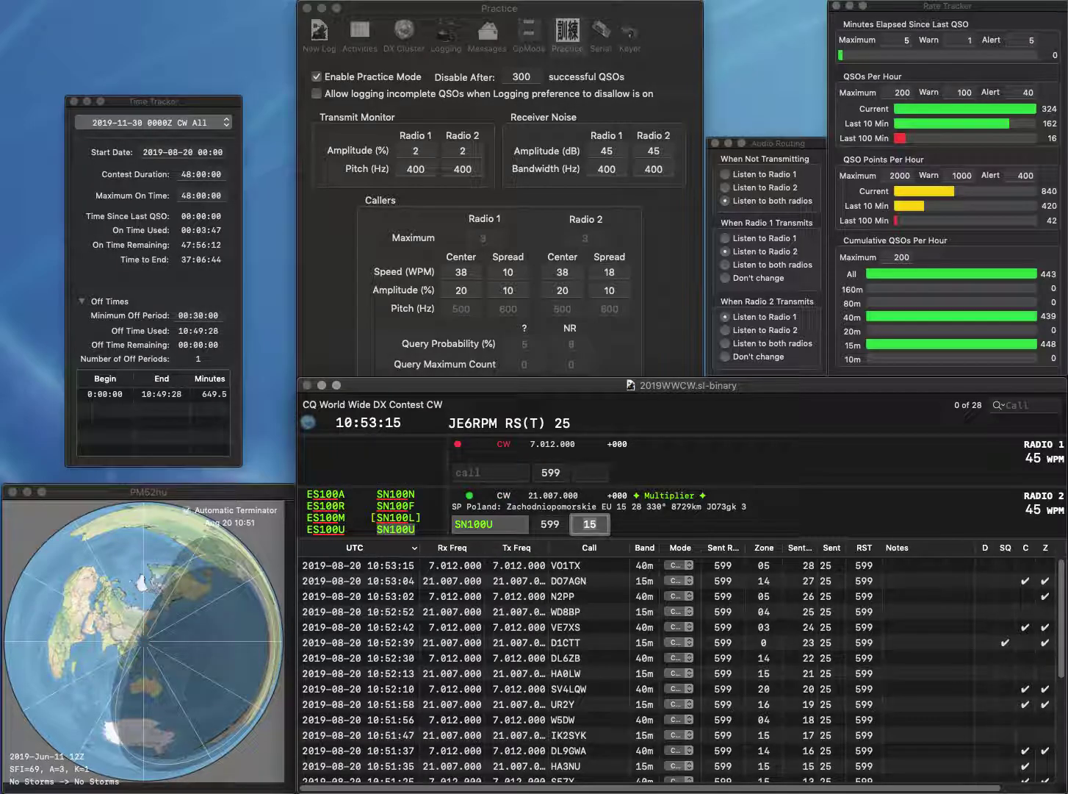
{"action": "key", "text": "Return"}
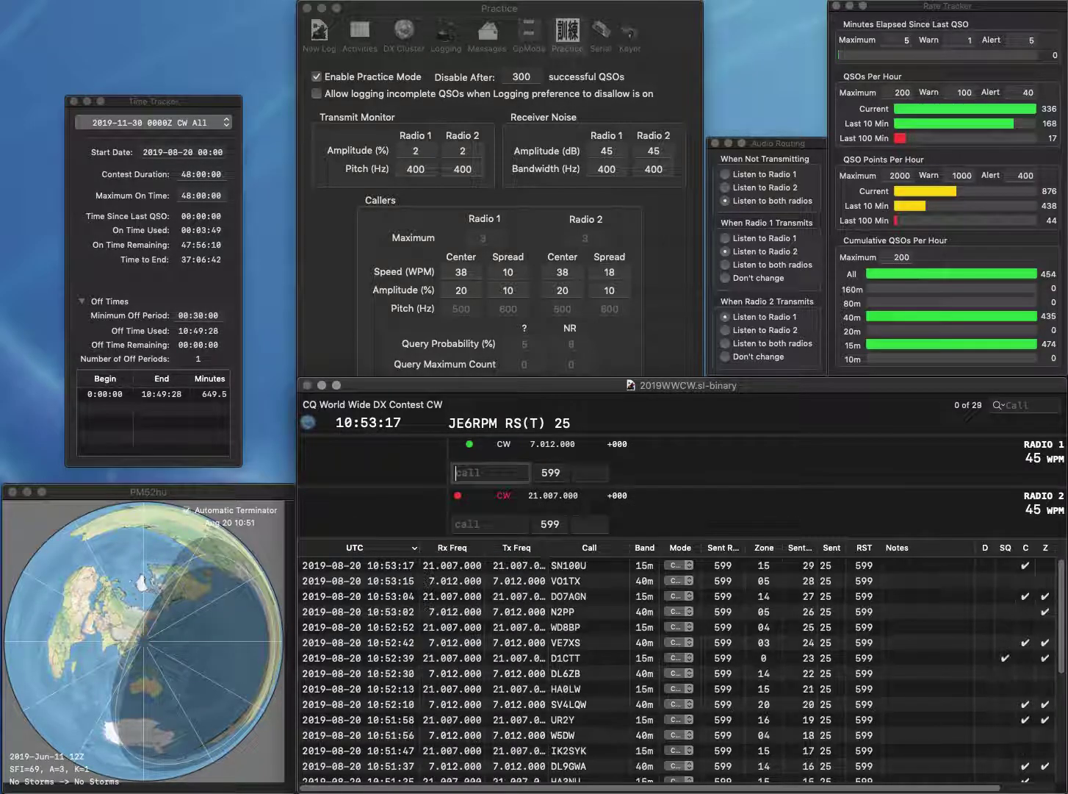
- Answer OK1KHA on Radio 1 and log it, sending the call KG7K on Radio 2 in between
{"action": "type", "text": "OK1KHA"}
{"action": "key", "text": "Return"}
{"action": "type", "text": "7"}
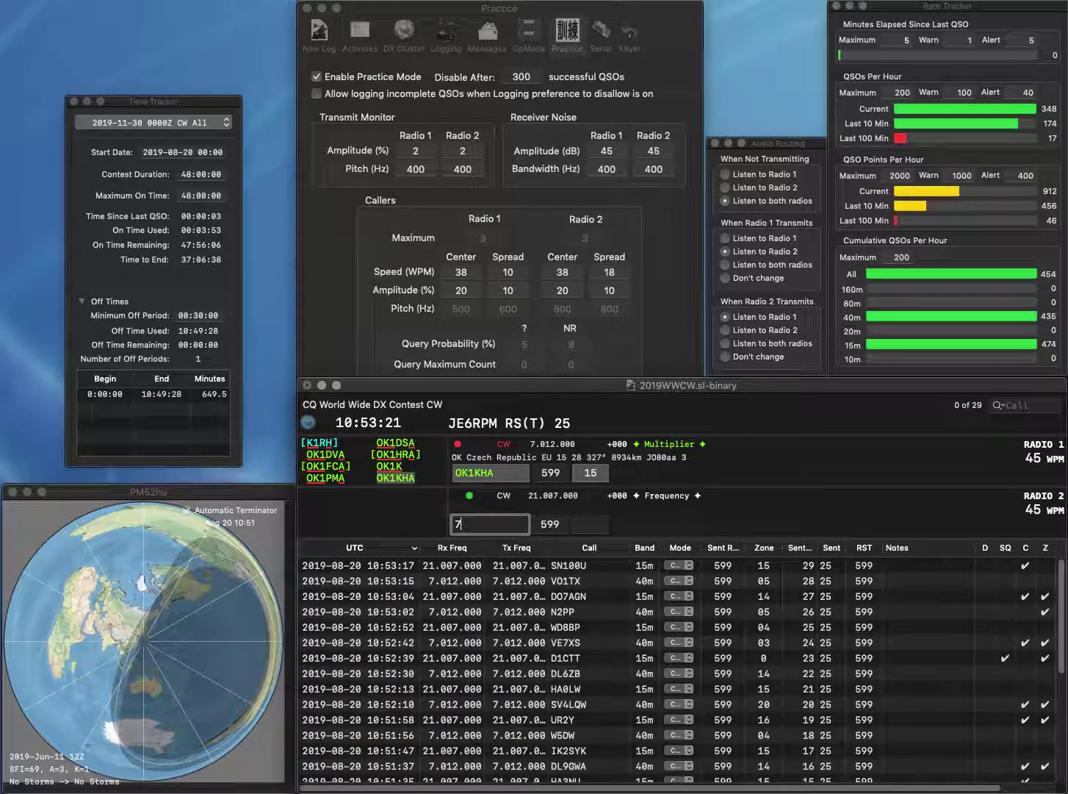
{"action": "type", "text": "G7K"}
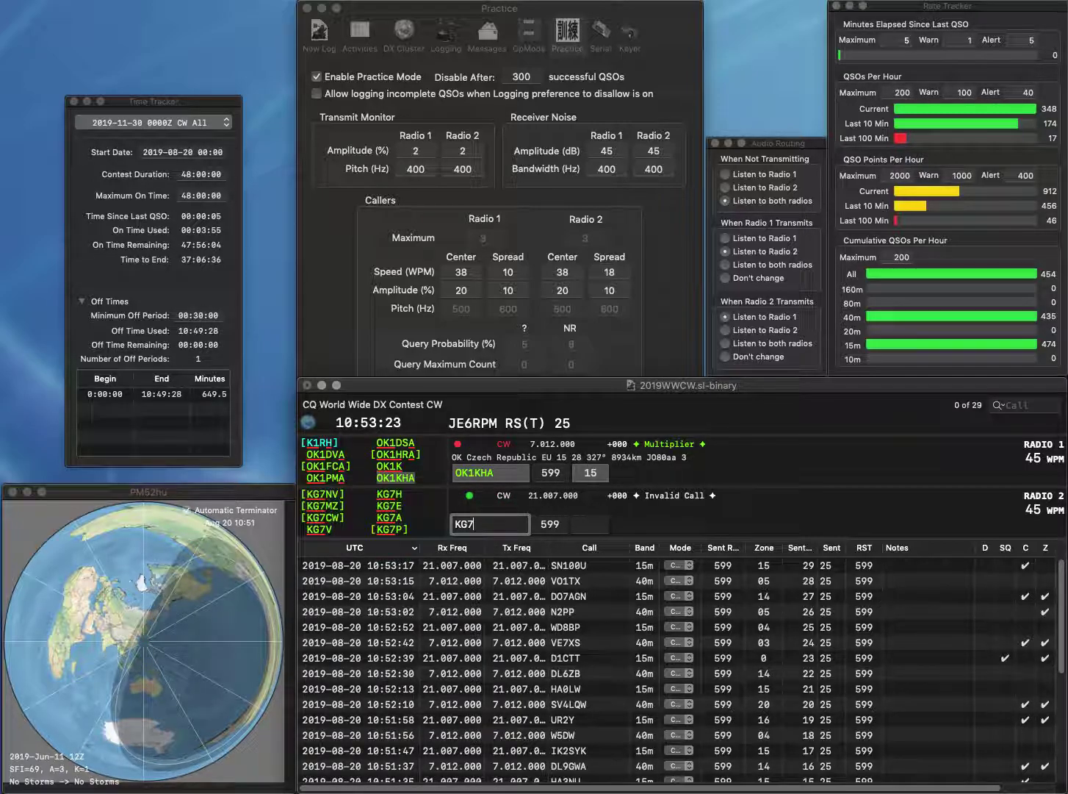
{"action": "key", "text": "Return"}
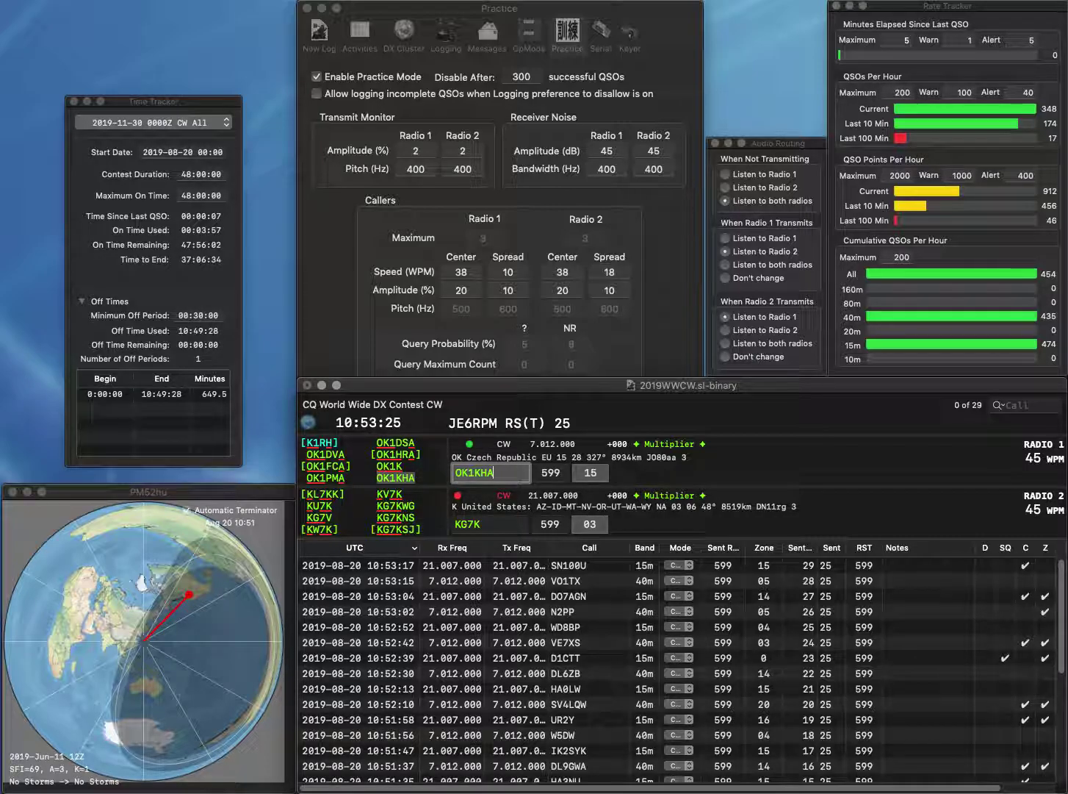
{"action": "key", "text": "Return"}
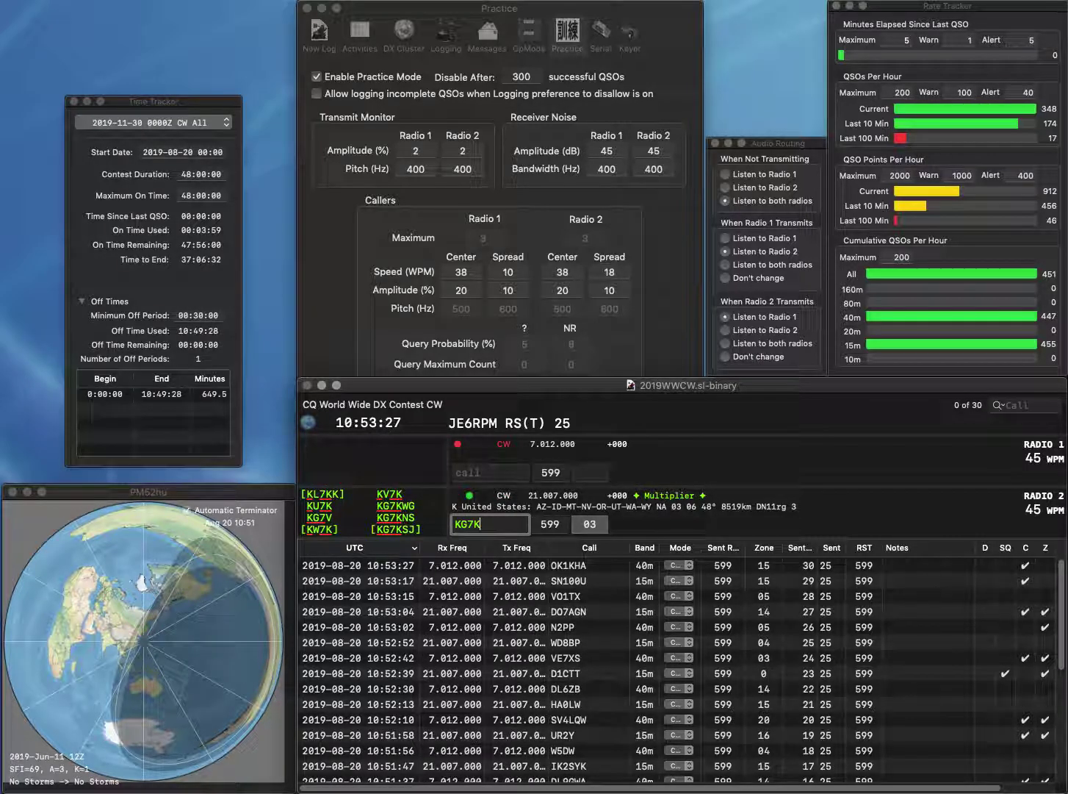
{"action": "key", "text": "BackSpace"}
{"action": "type", "text": "C"}
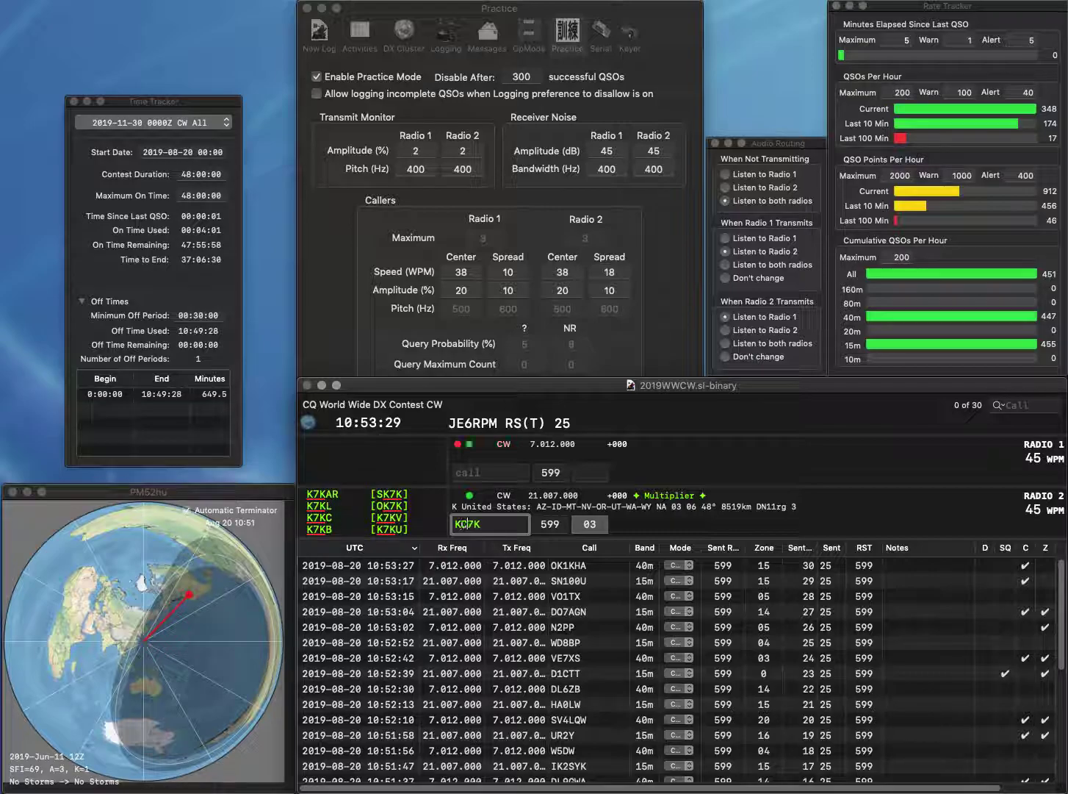
{"action": "key", "text": "Return"}
{"action": "type", "text": "7"}
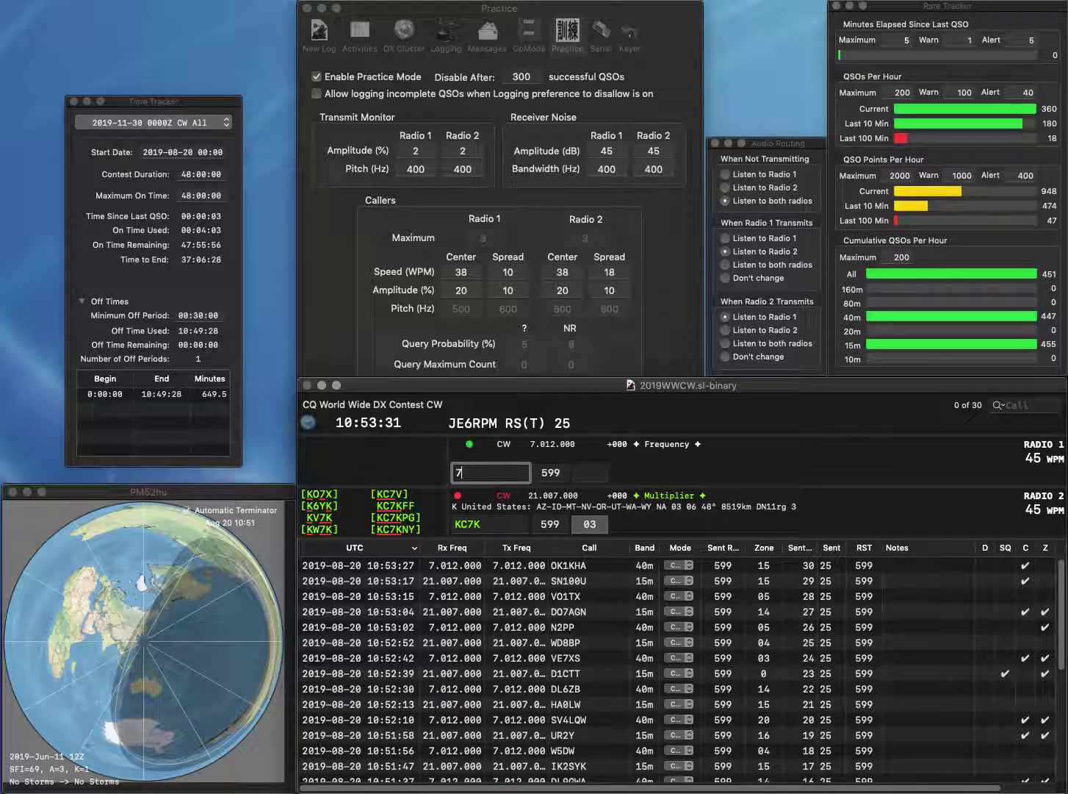
{"action": "type", "text": "BFA"}
{"action": "key", "text": "Return"}
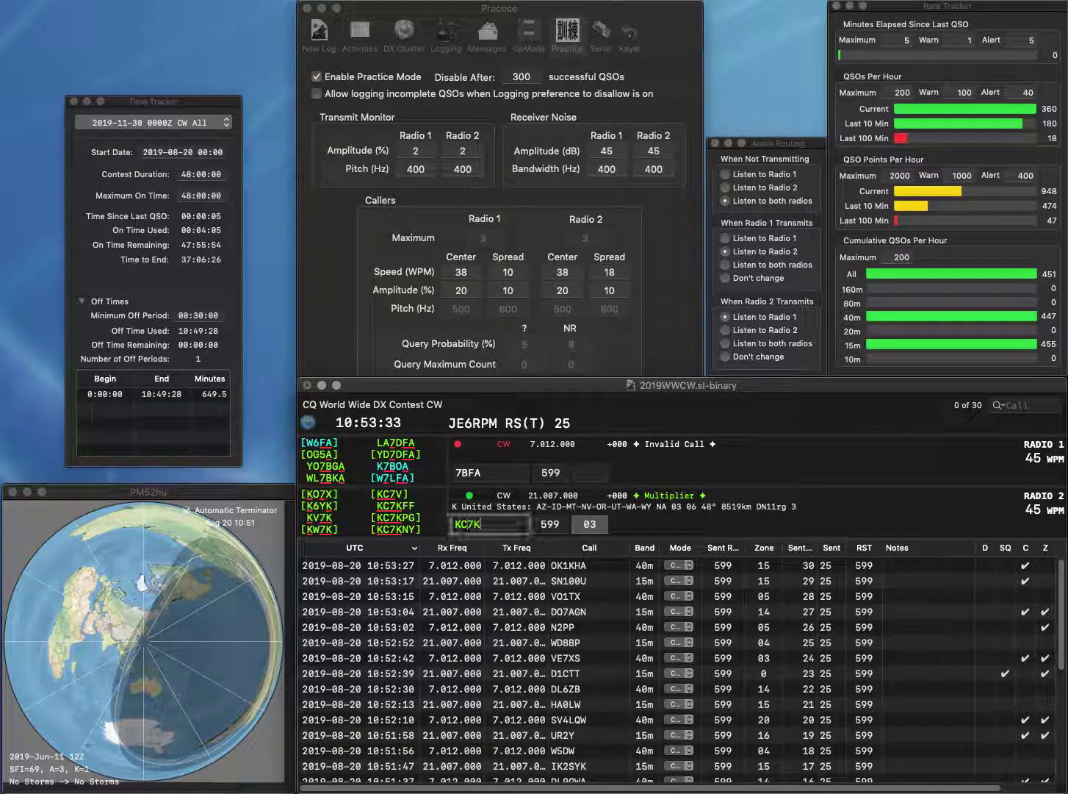
- Correct the Radio 2 call to KC9K and answer it
{"action": "key", "text": "BackSpace"}
{"action": "key", "text": "BackSpace"}
{"action": "type", "text": "9K"}
{"action": "key", "text": "Return"}
{"action": "key", "text": "Home"}
{"action": "type", "text": "RZ"}
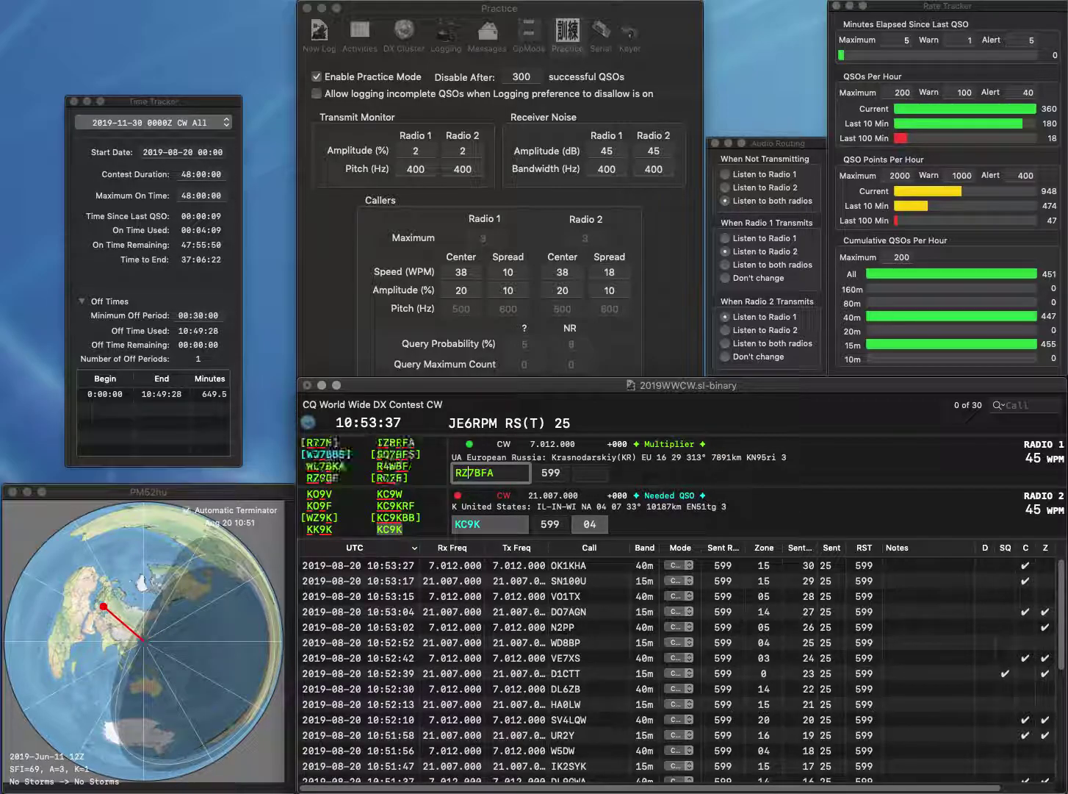
{"action": "key", "text": "Delete"}
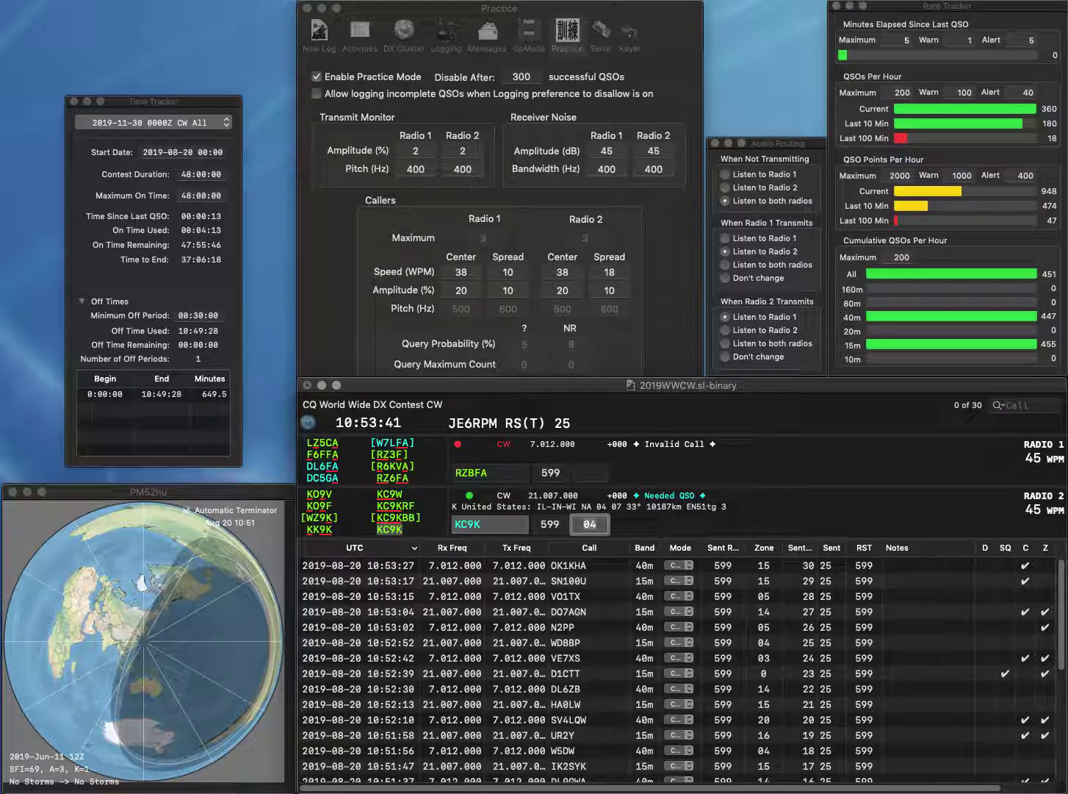
{"action": "key", "text": "Delete"}
{"action": "type", "text": "6"}
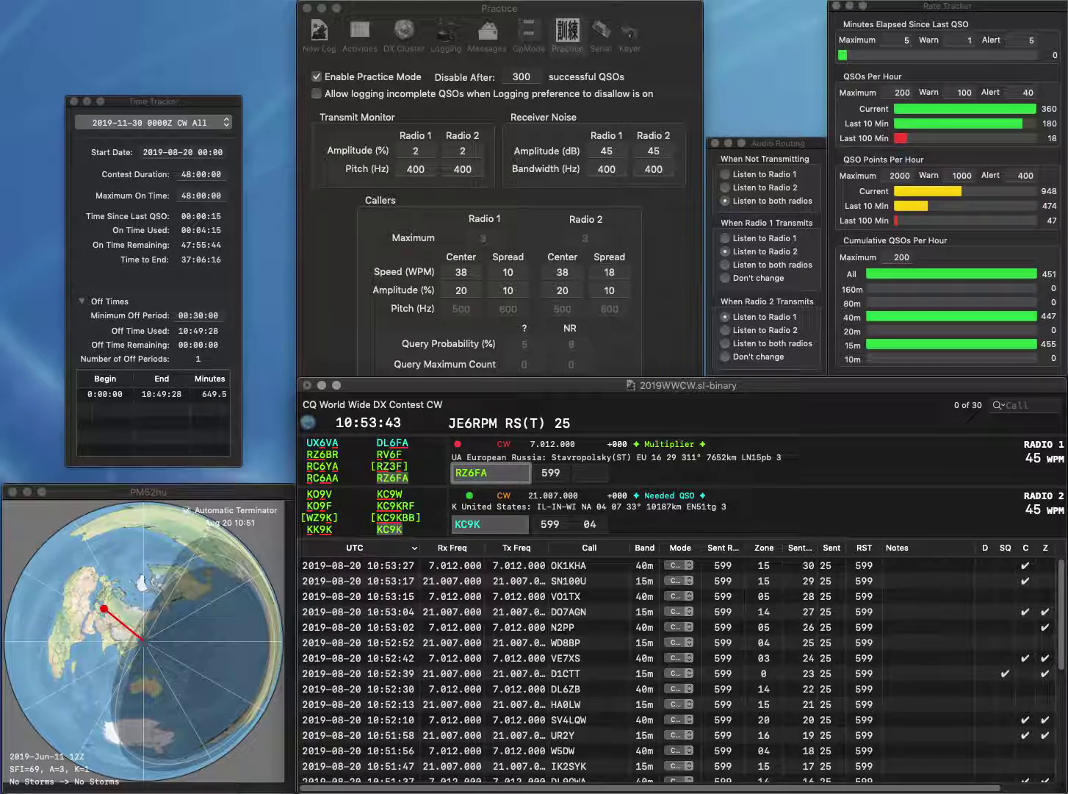
{"action": "key", "text": "Return"}
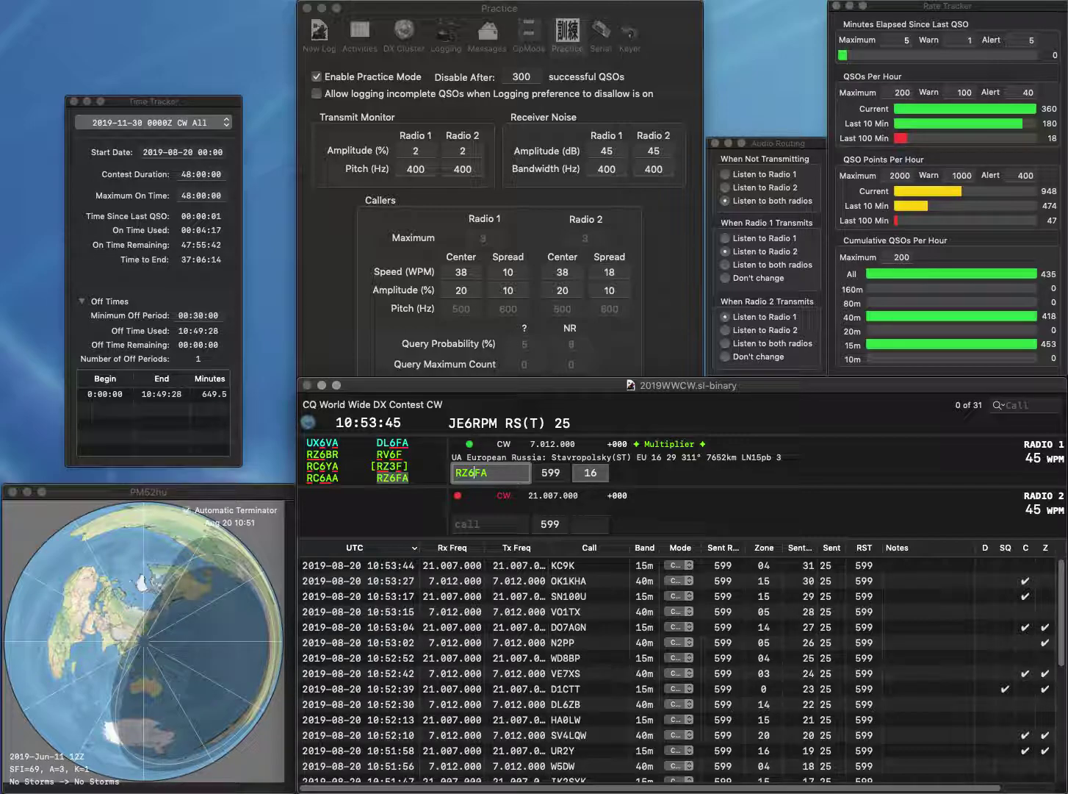
{"action": "key", "text": "Return"}
{"action": "type", "text": "WZ2MM"}
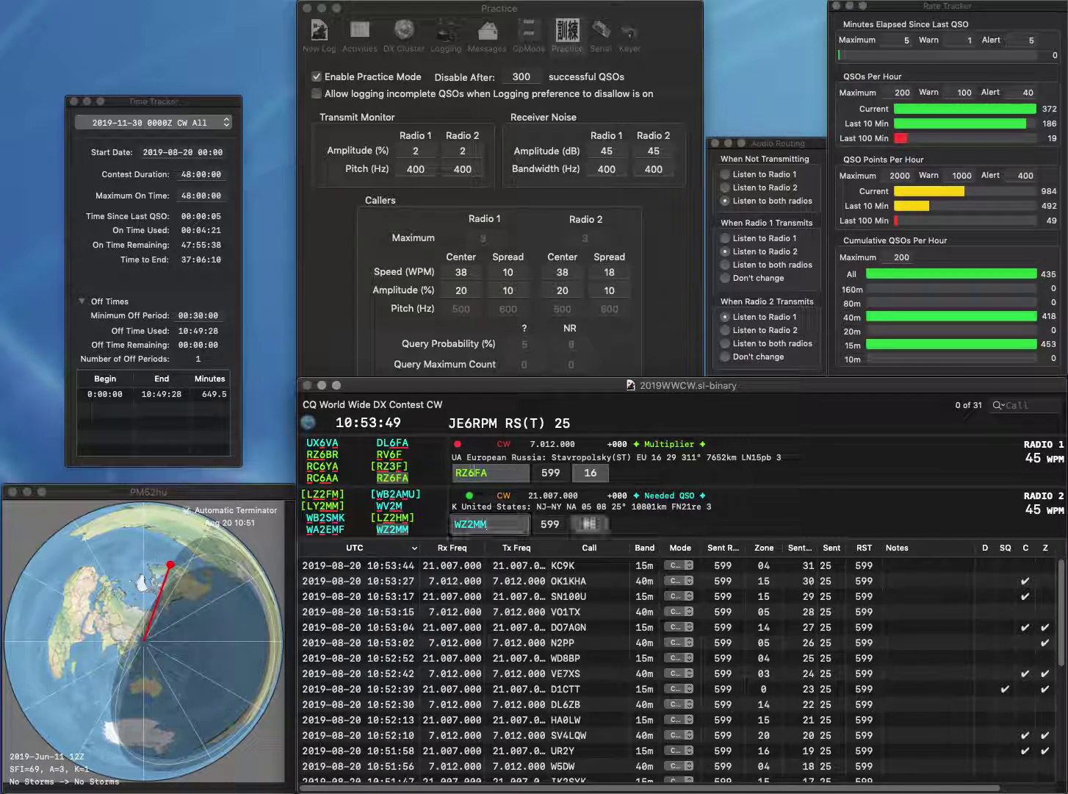
{"action": "key", "text": "Return"}
{"action": "key", "text": "Return"}
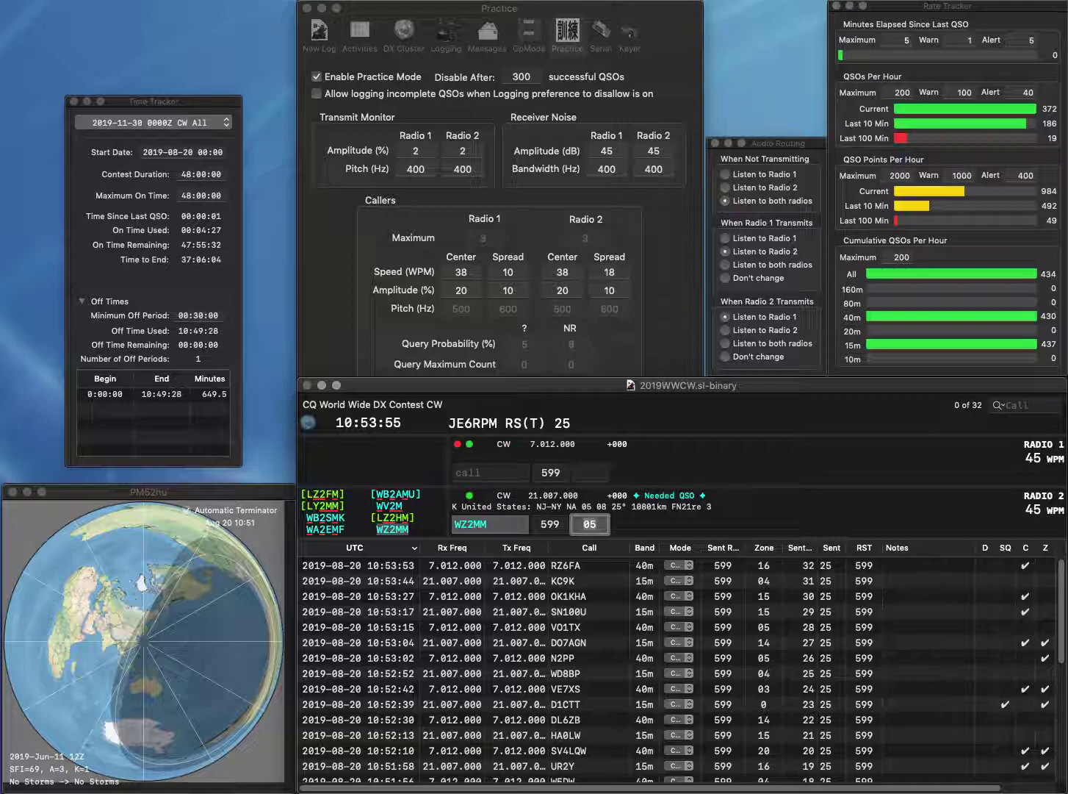
{"action": "key", "text": "Return"}
{"action": "type", "text": "3QGL"}
{"action": "key", "text": "Home"}
{"action": "type", "text": "VE"}
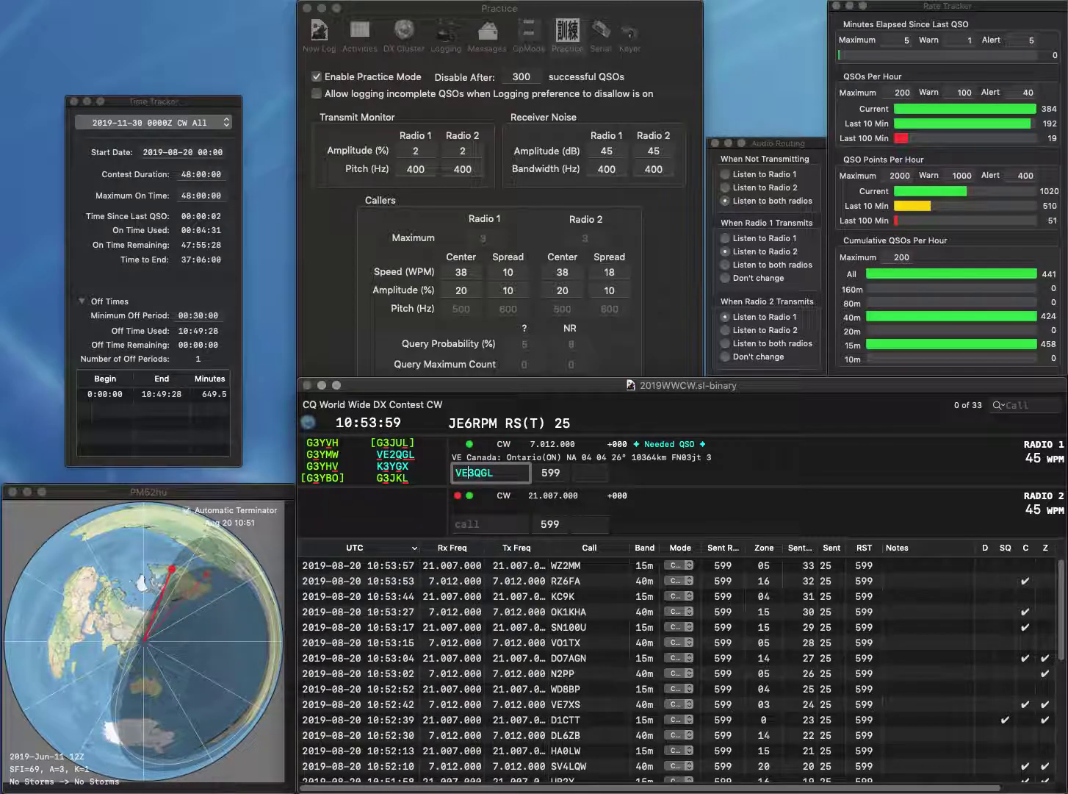
{"action": "key", "text": "Return"}
{"action": "type", "text": "UG9C"}
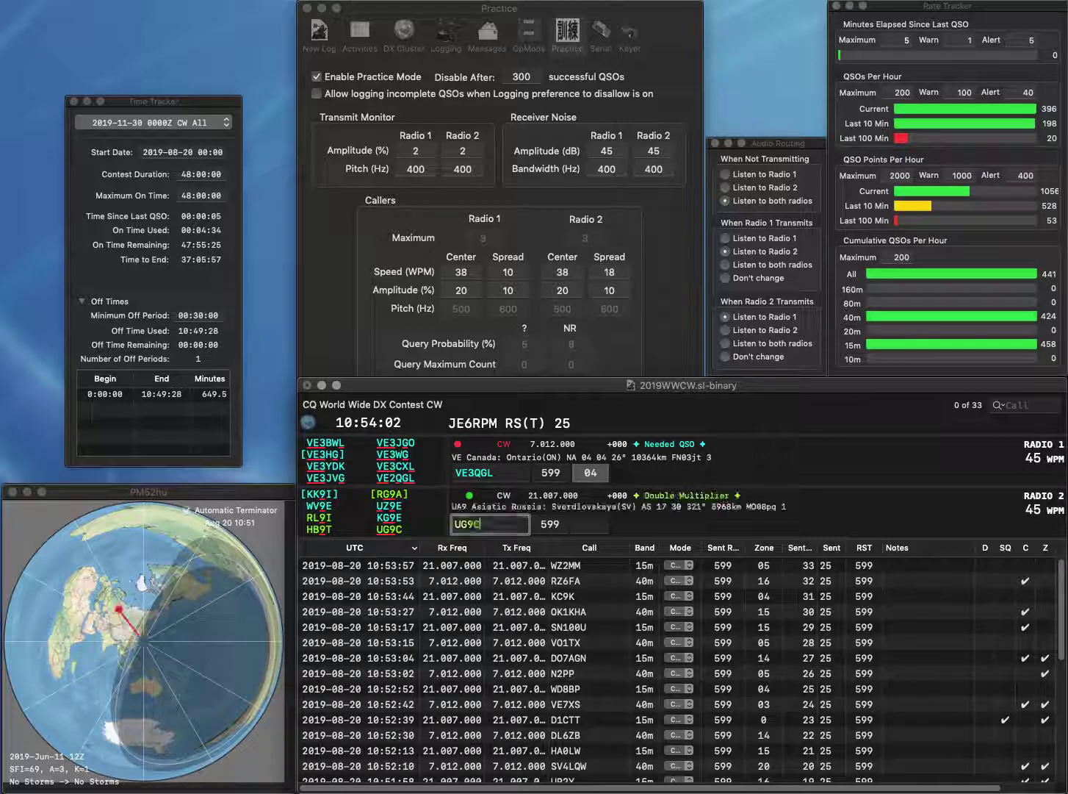
{"action": "key", "text": "Return"}
{"action": "key", "text": "Tab"}
{"action": "key", "text": "BackSpace"}
{"action": "key", "text": "Delete"}
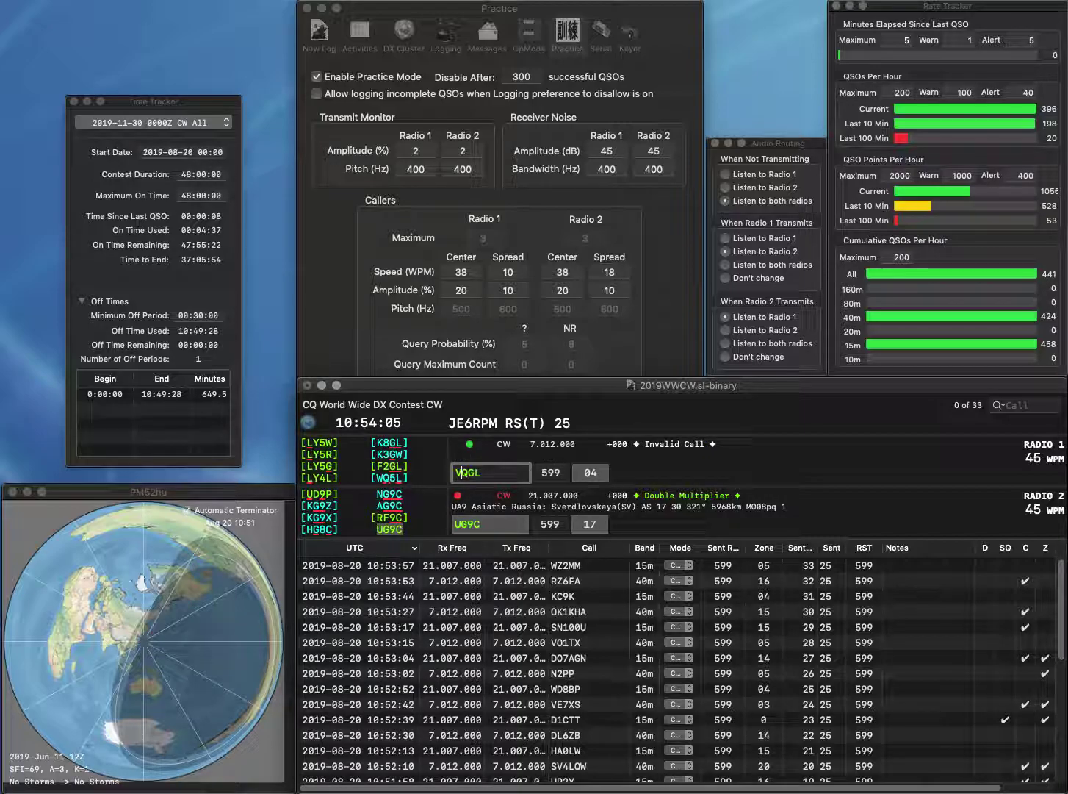
{"action": "type", "text": "E2"}
{"action": "key", "text": "Return"}
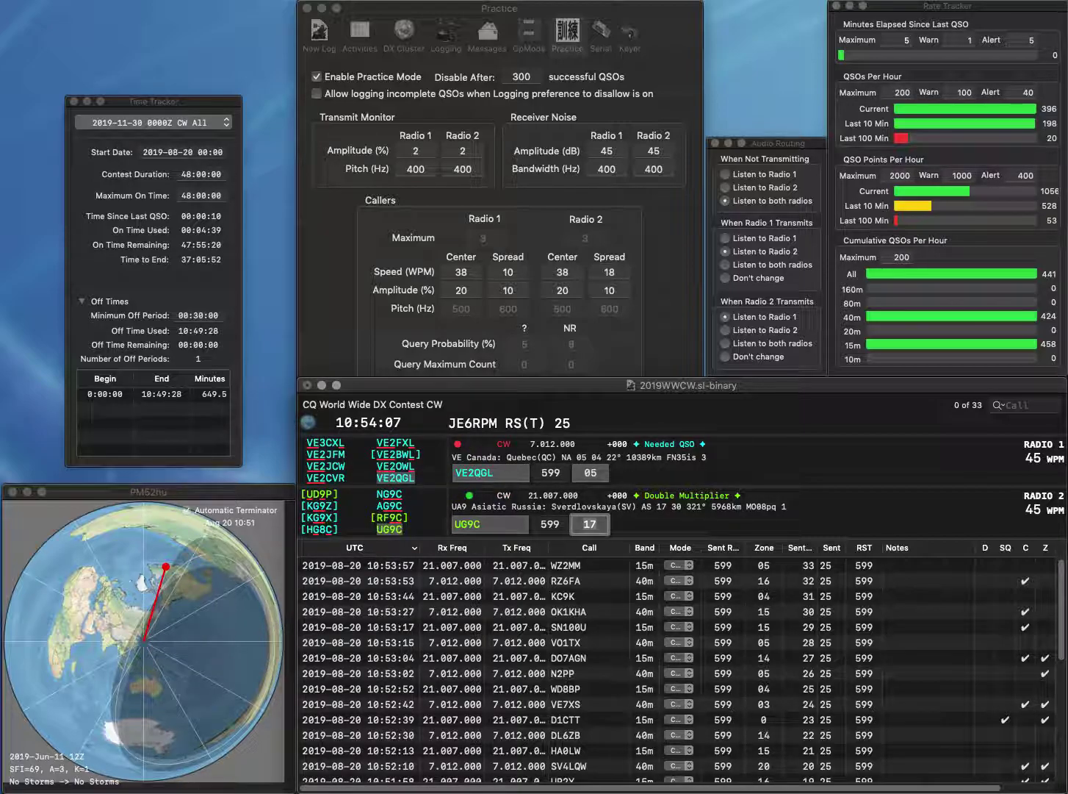
{"action": "key", "text": "Return"}
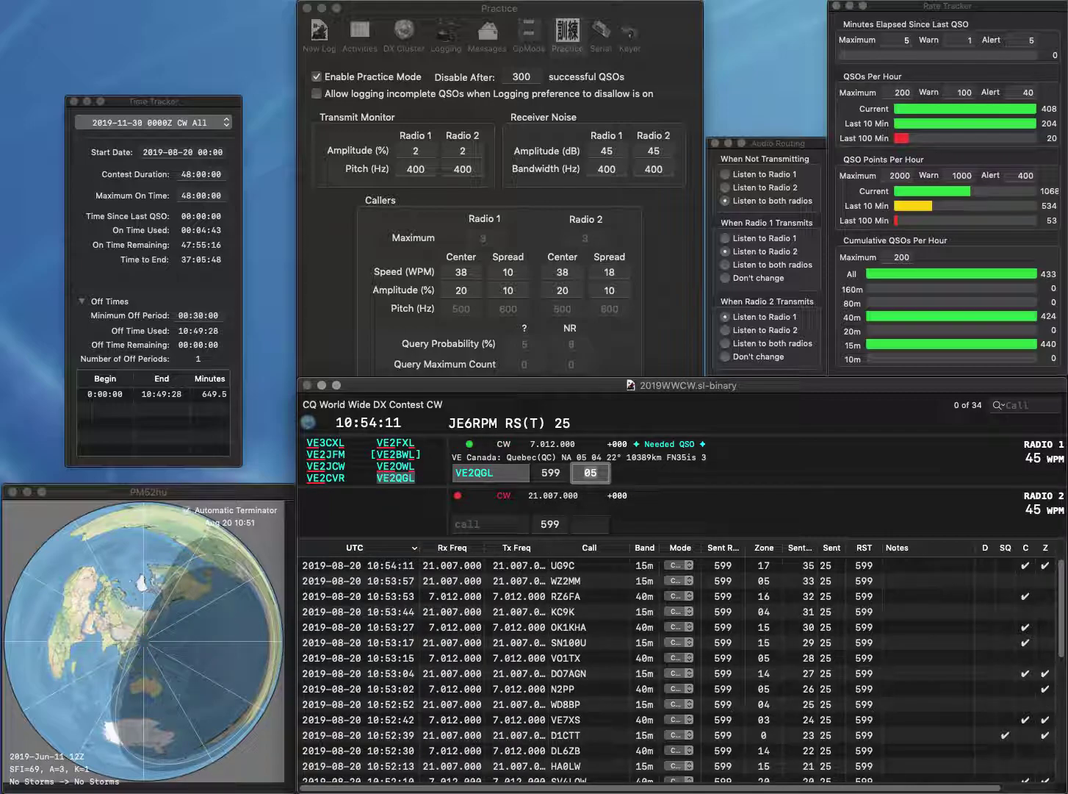
{"action": "key", "text": "Return"}
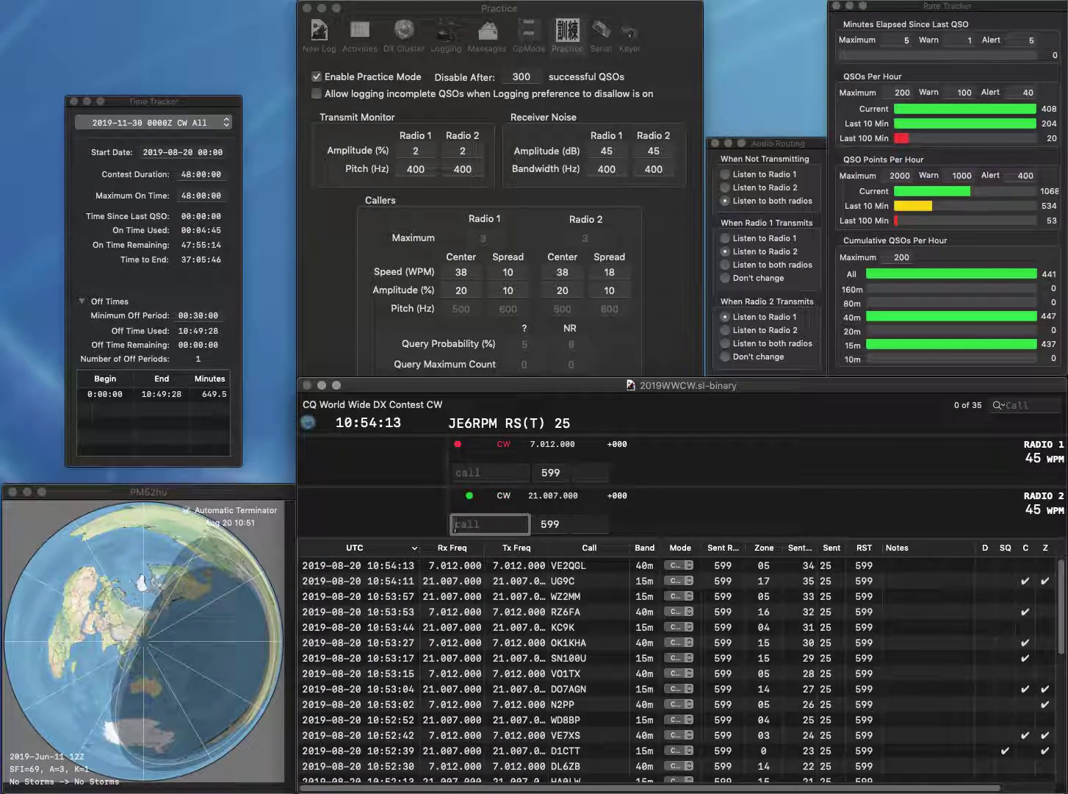
{"action": "type", "text": "RA3AOS"}
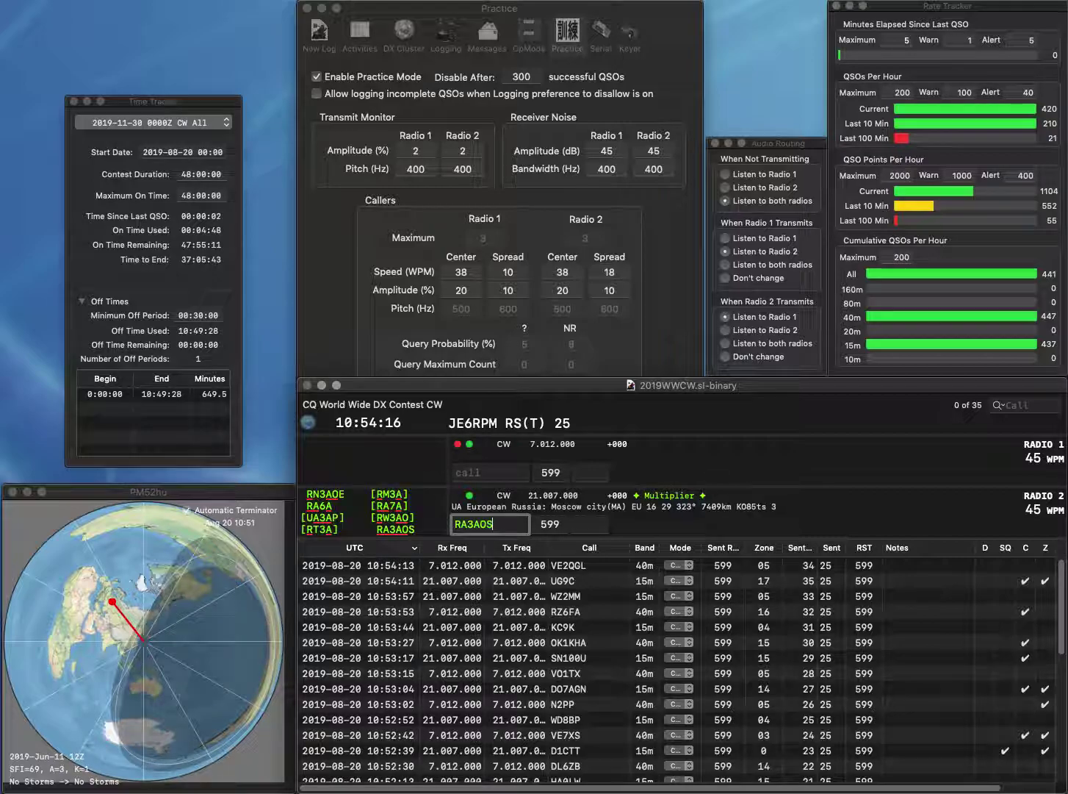
{"action": "key", "text": "Return"}
{"action": "type", "text": "DD0VE"}
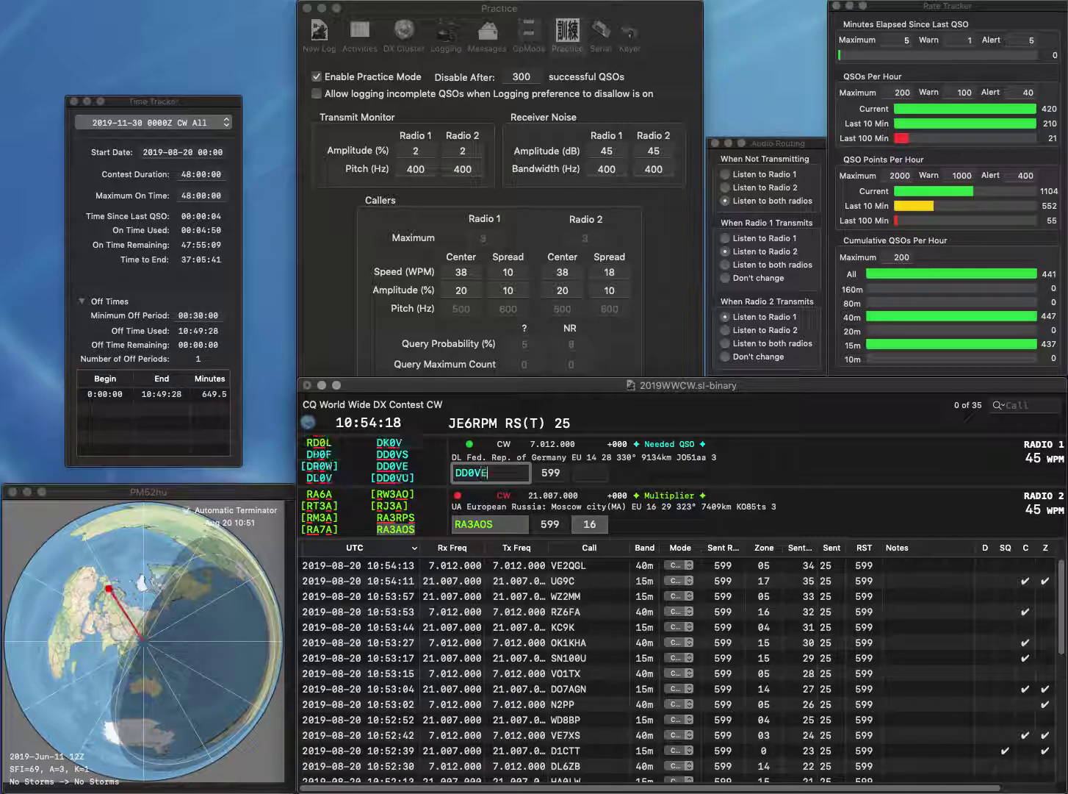
{"action": "key", "text": "Return"}
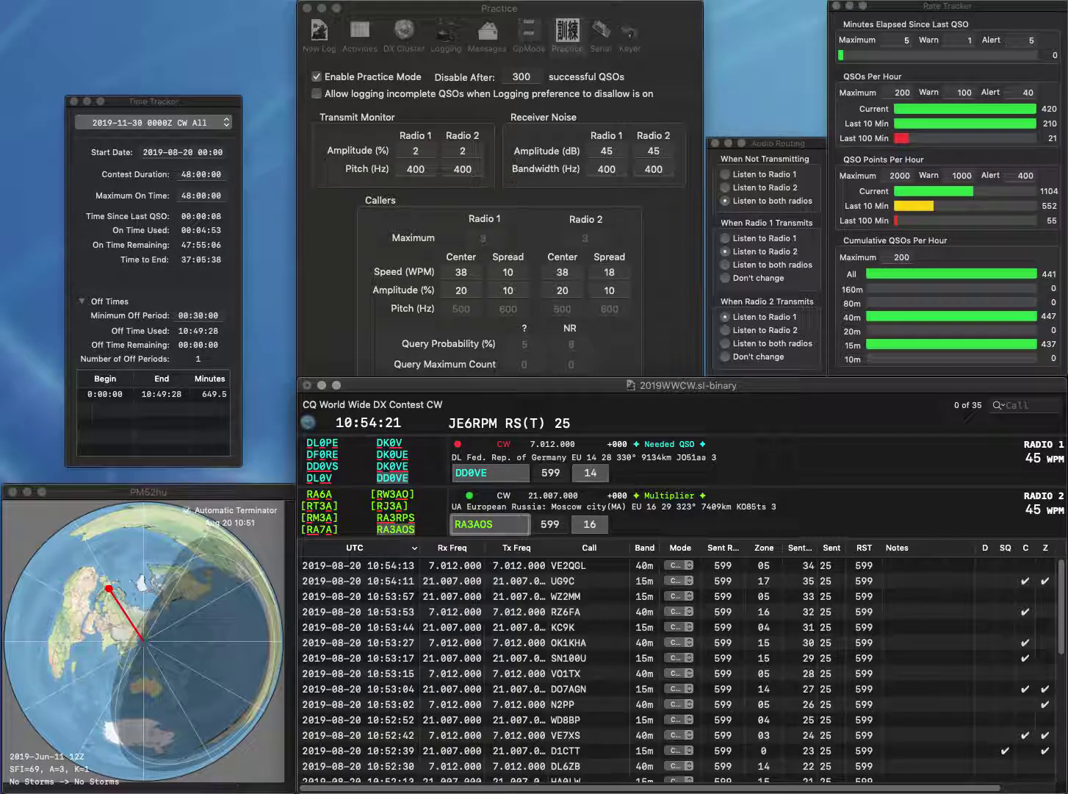
{"action": "key", "text": "Return"}
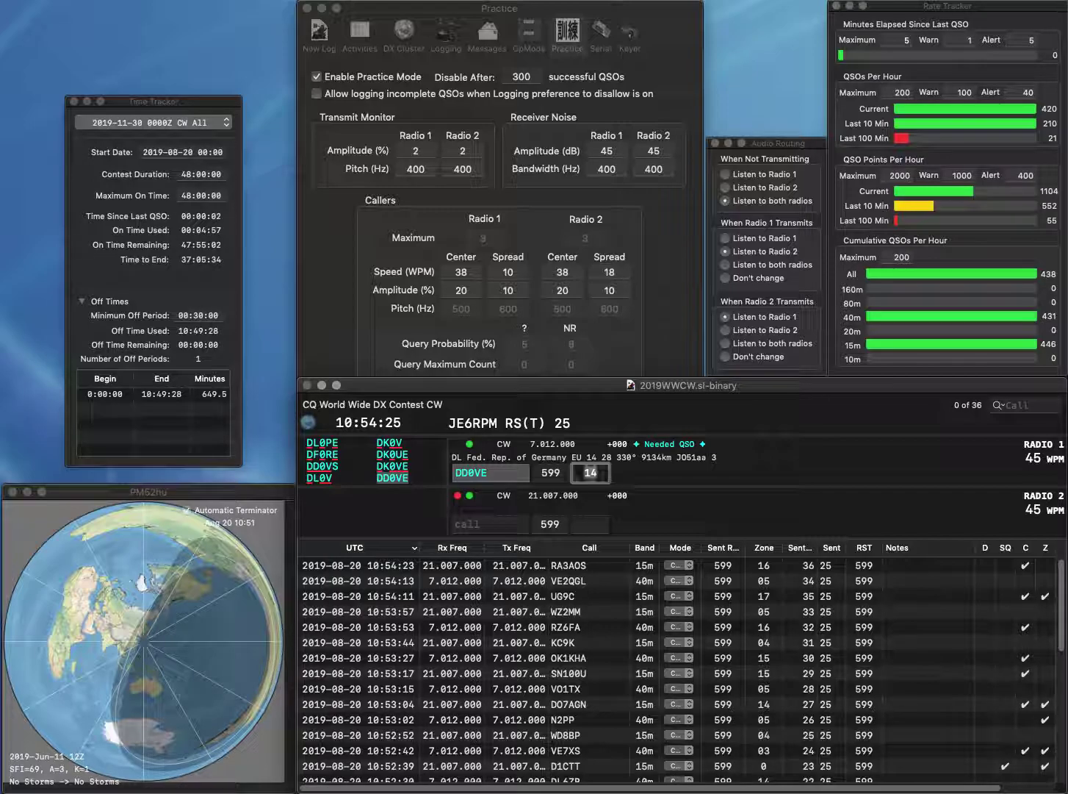
{"action": "key", "text": "Return"}
- Enter and answer the partial call UT5U on Radio 2 and the call OH6Z on Radio 1
{"action": "type", "text": "UT5U"}
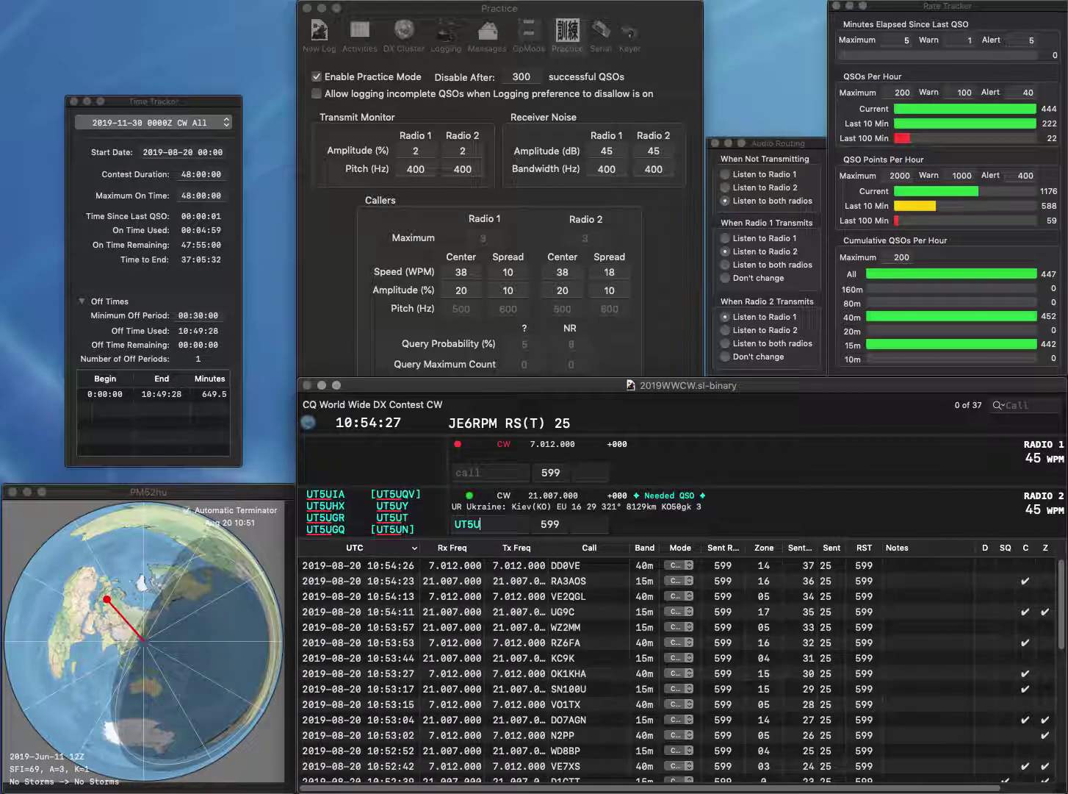
{"action": "key", "text": "Return"}
{"action": "type", "text": "6ZOH"}
{"action": "key", "text": "Return"}
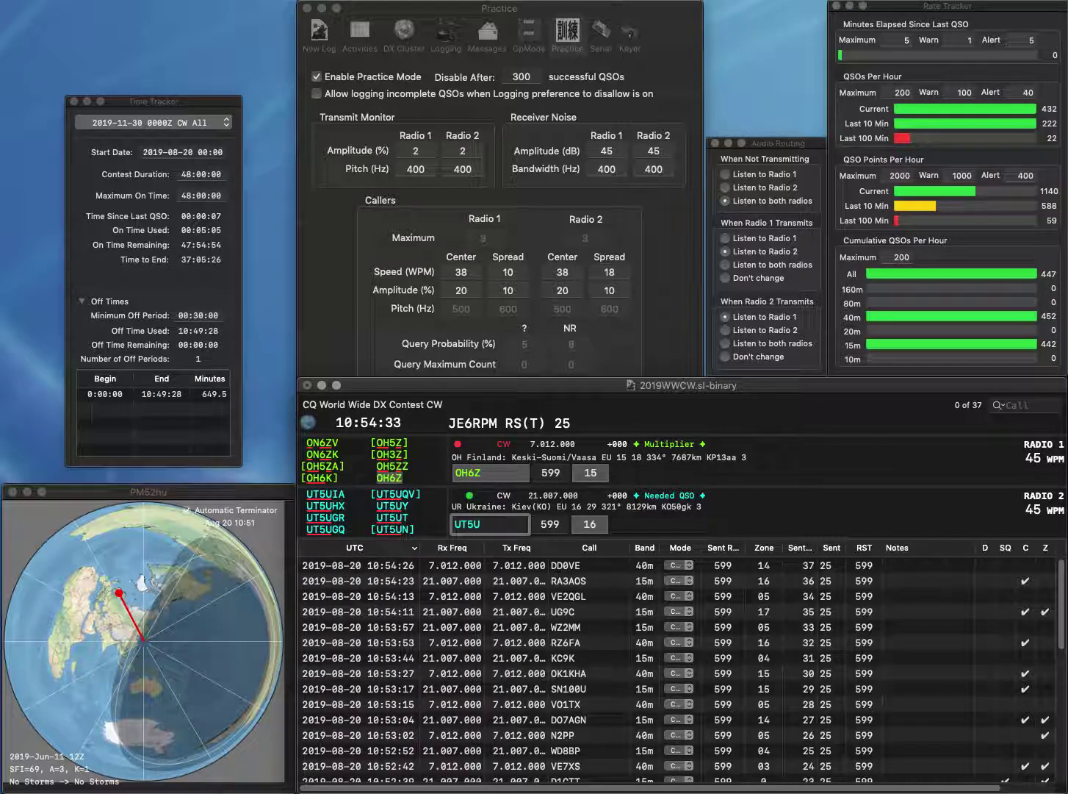
- Complete the Radio 2 call as UT5URW, and log OH6Z on Radio 1 and UT5URW on Radio 2
{"action": "type", "text": "RW"}
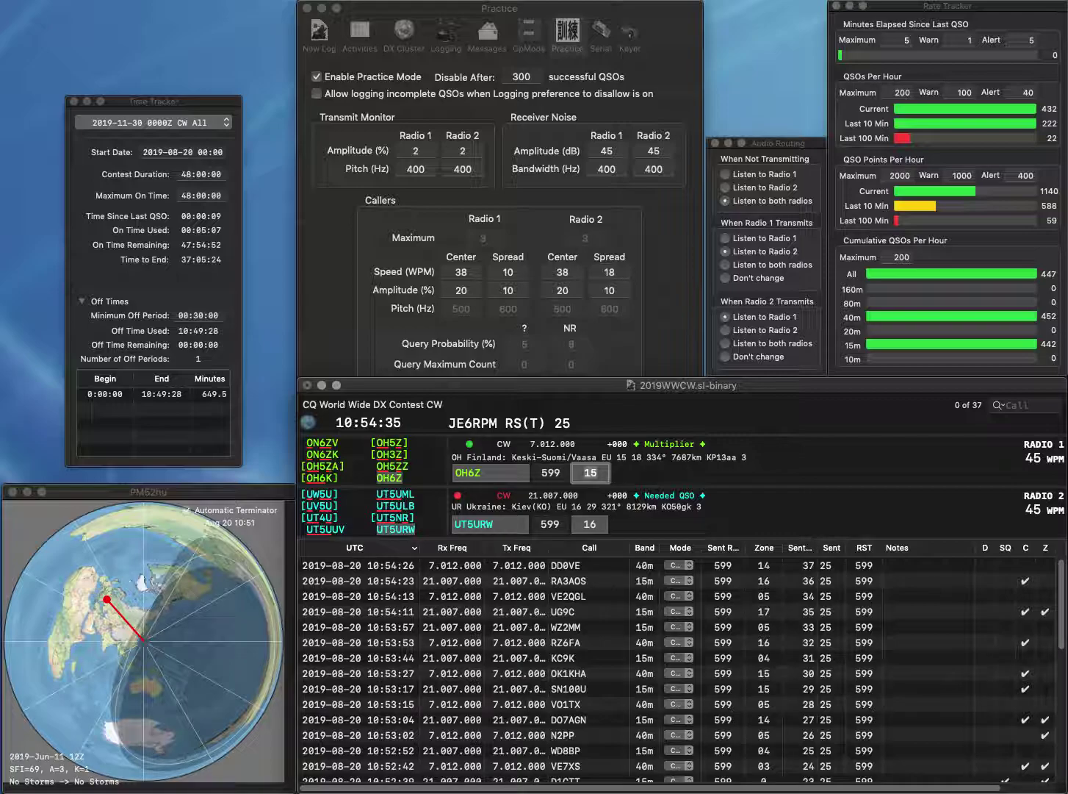
{"action": "key", "text": "Return"}
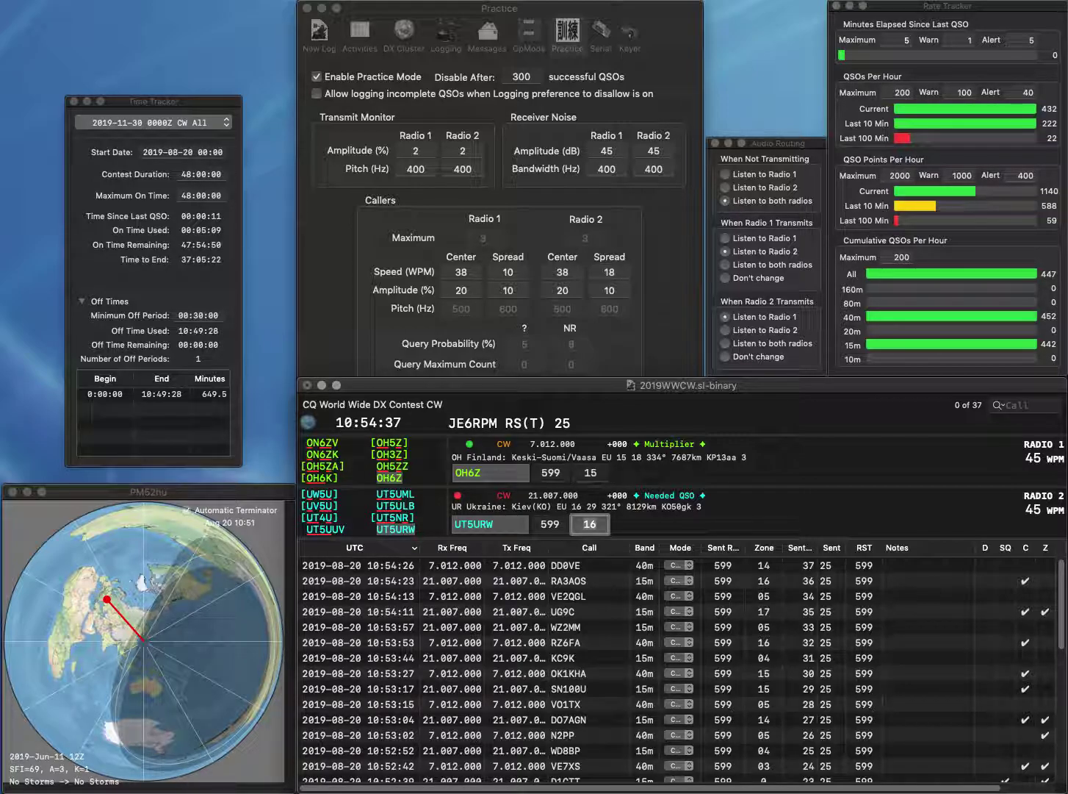
{"action": "key", "text": "Return"}
{"action": "type", "text": "PE0JBE"}
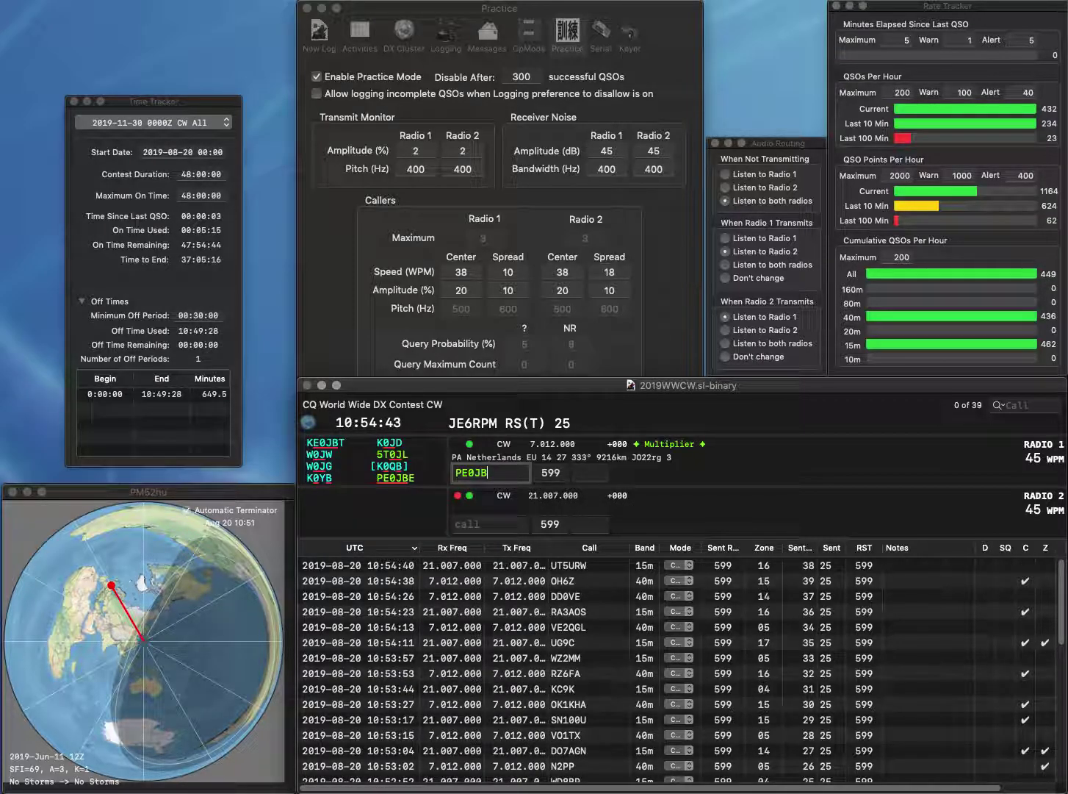
{"action": "key", "text": "Return"}
{"action": "type", "text": "76"}
{"action": "type", "text": "A"}
{"action": "key", "text": "Home"}
{"action": "key", "text": "Delete"}
{"action": "key", "text": "Return"}
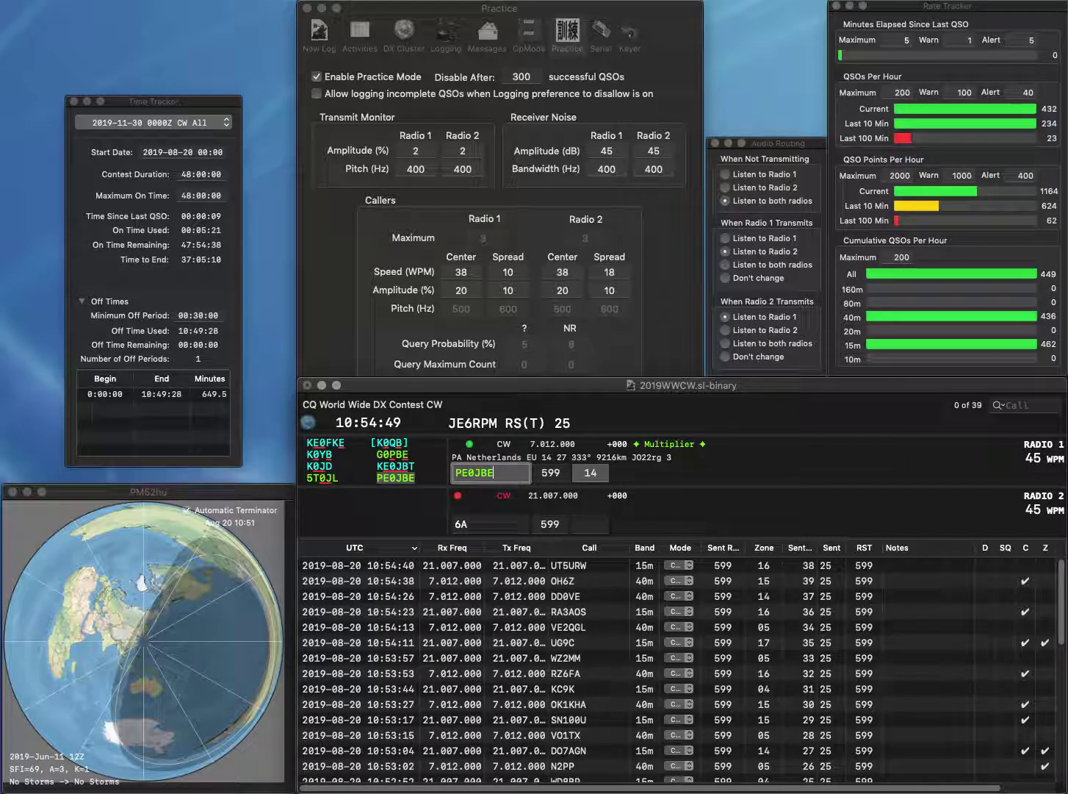
{"action": "key", "text": "Return"}
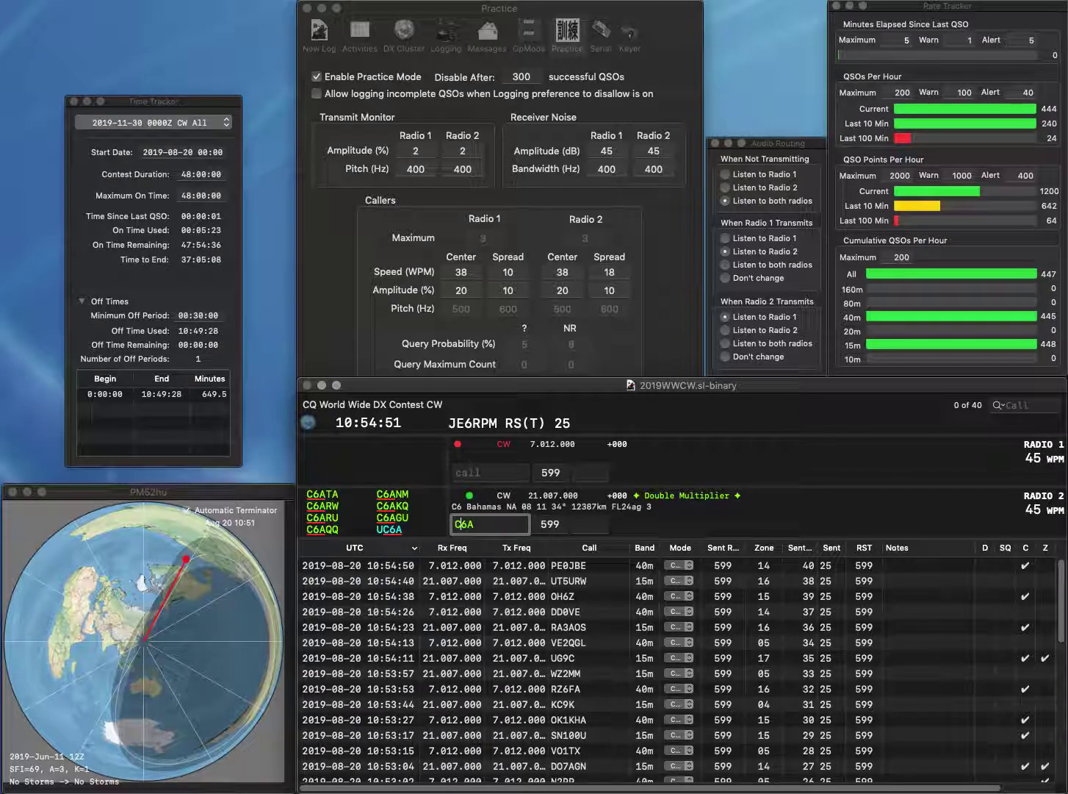
- Complete the Radio 2 call as CN6A, answer it and K9IG on Radio 1, and log both contacts
{"action": "key", "text": "Home"}
{"action": "type", "text": "CN"}
{"action": "key", "text": "Return"}
{"action": "type", "text": "K9IG"}
{"action": "key", "text": "Return"}
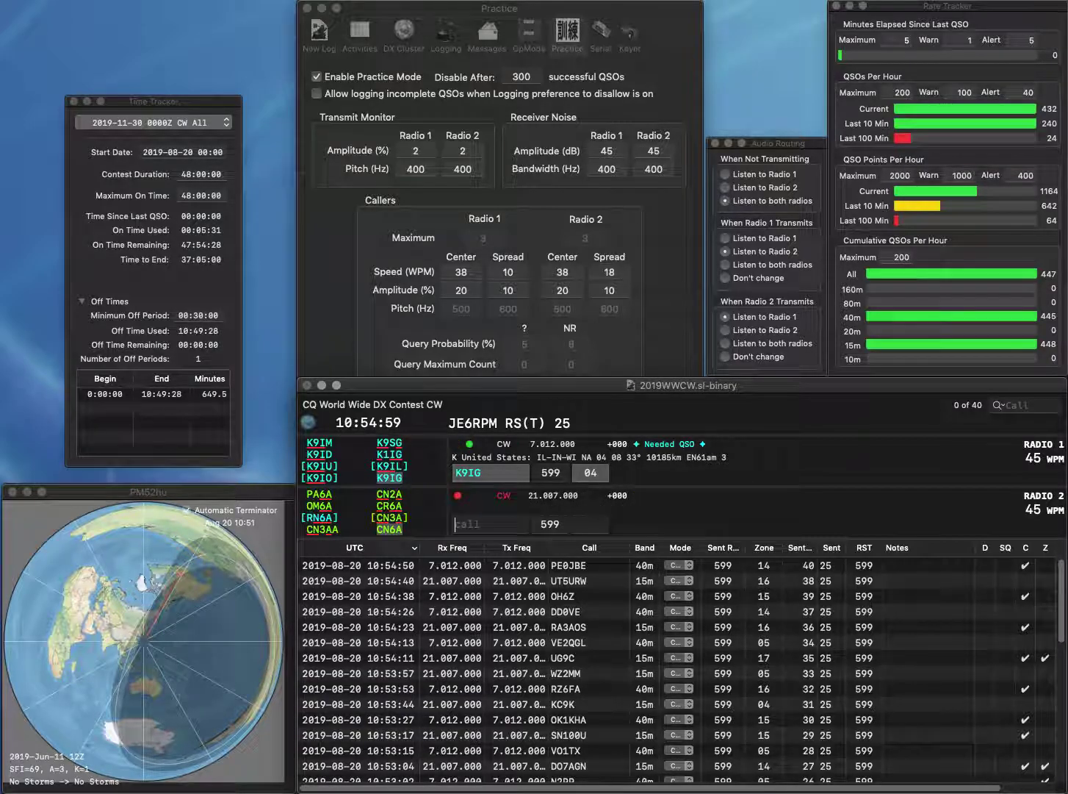
{"action": "key", "text": "Return"}
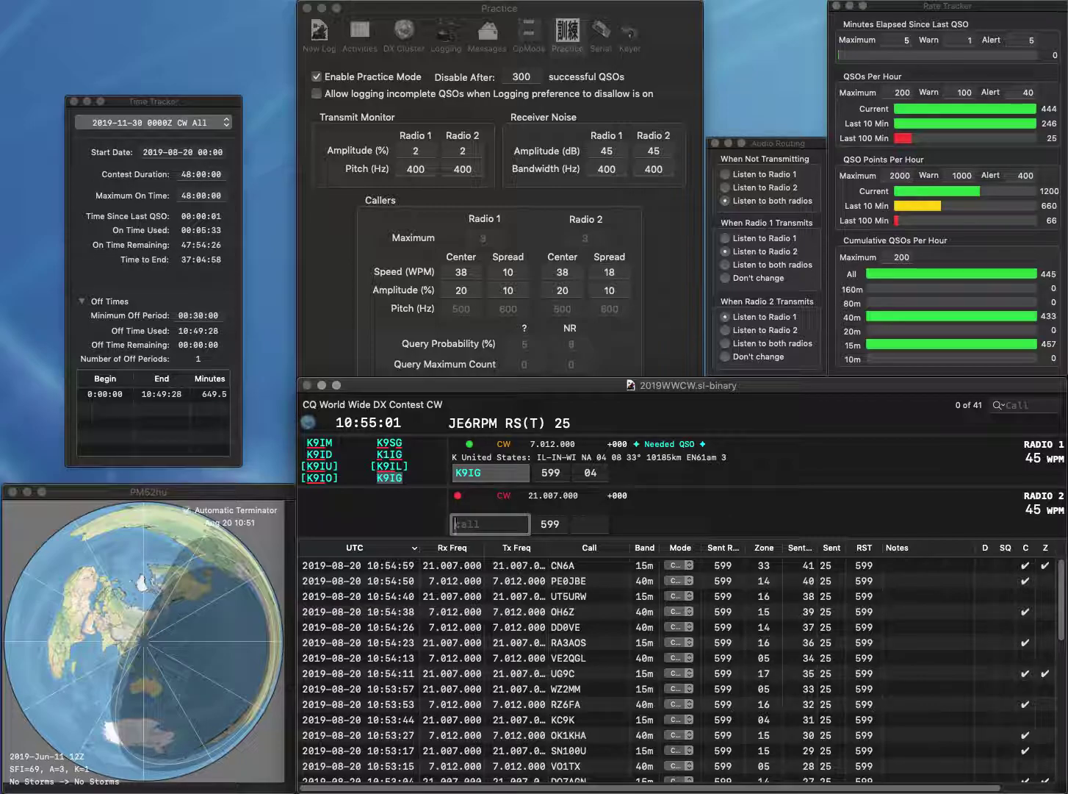
{"action": "key", "text": "Return"}
- Answer and log R3MAI on Radio 2, and send the partial call 9KRO on Radio 1
{"action": "type", "text": "R3MAI"}
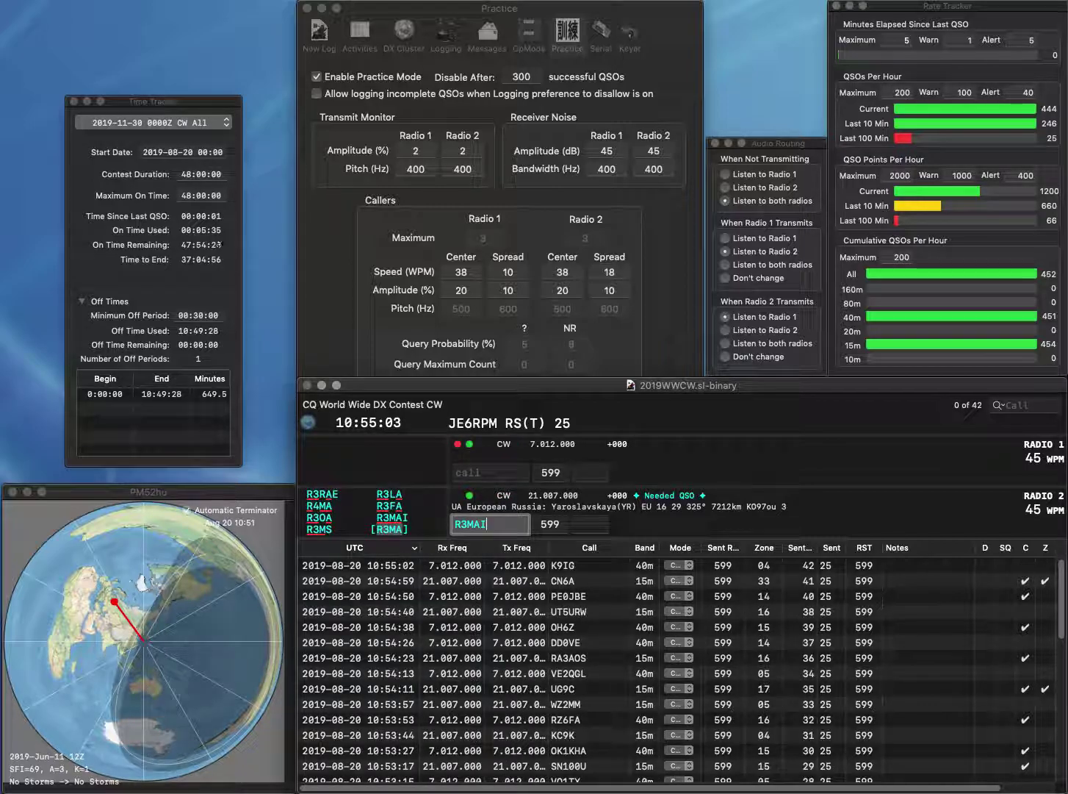
{"action": "key", "text": "Return"}
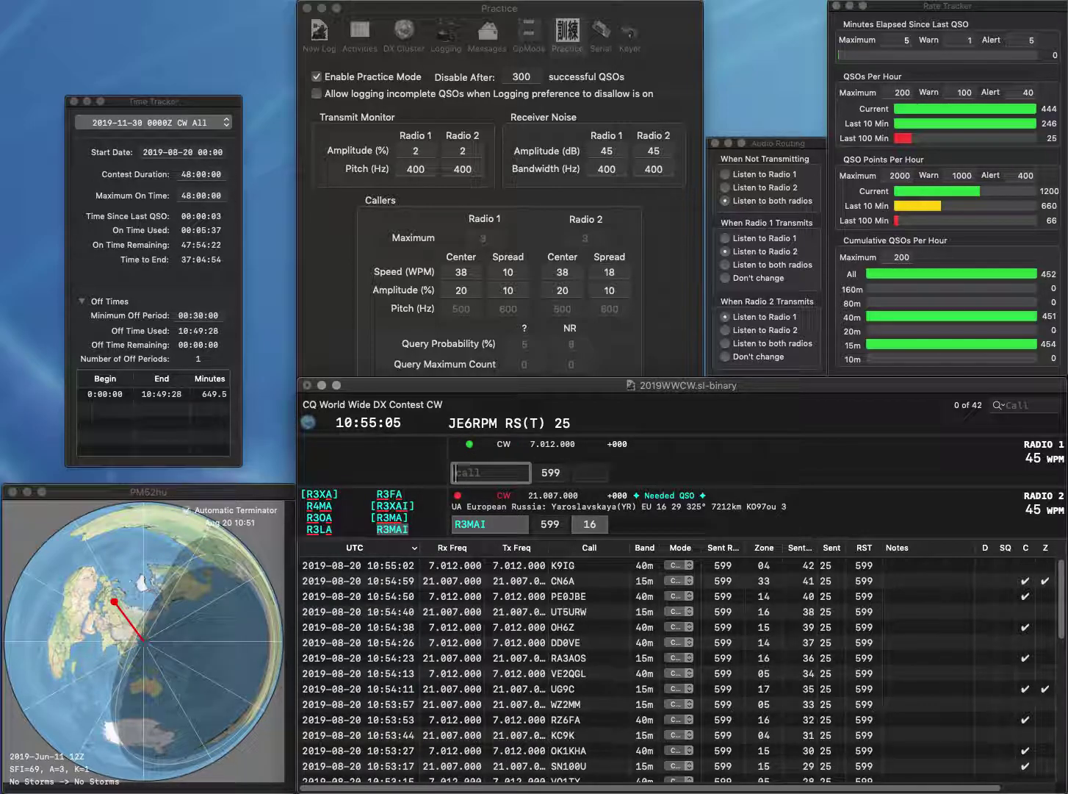
{"action": "type", "text": "09KRO"}
{"action": "key", "text": "Home"}
{"action": "key", "text": "Delete"}
{"action": "key", "text": "Return"}
{"action": "key", "text": "Return"}
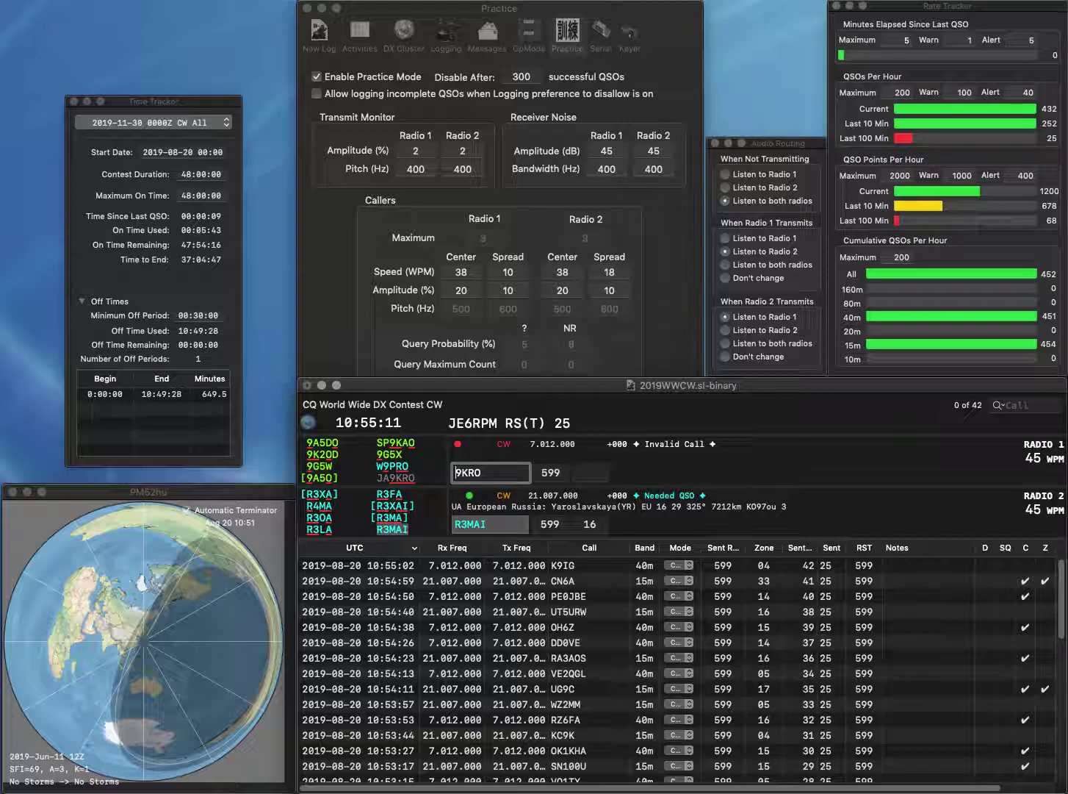
{"action": "type", "text": "JA"}
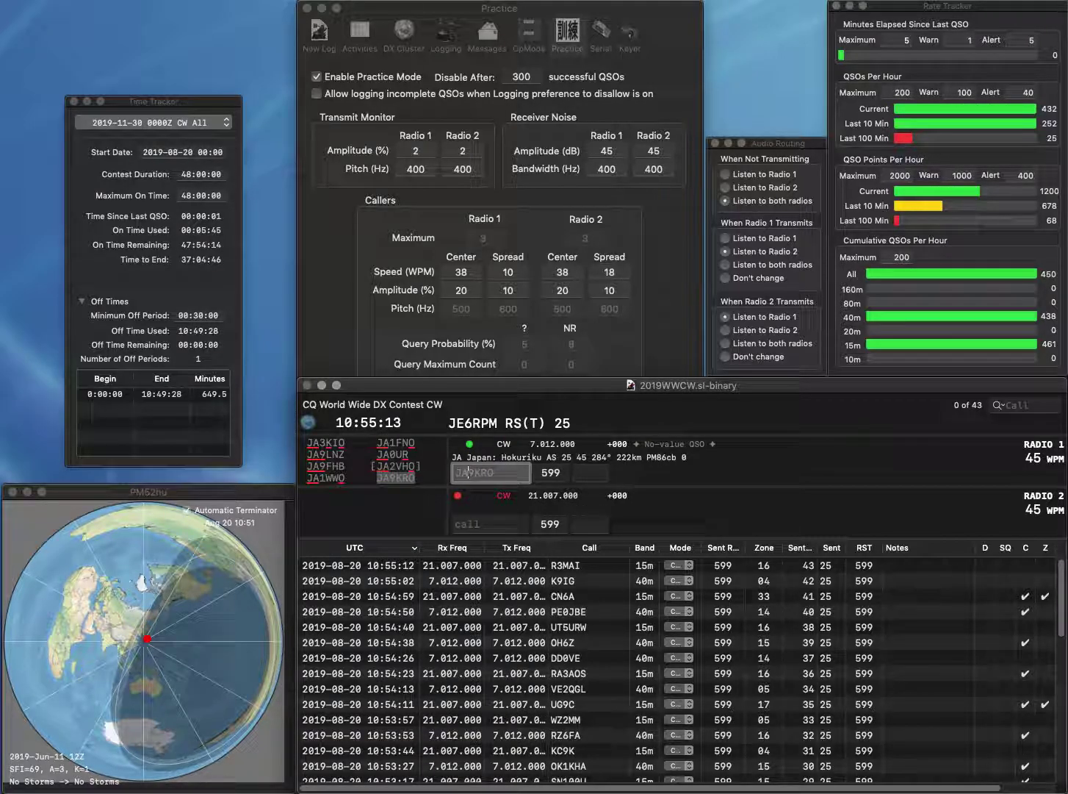
{"action": "key", "text": "Return"}
{"action": "type", "text": "DG8LG"}
{"action": "key", "text": "Return"}
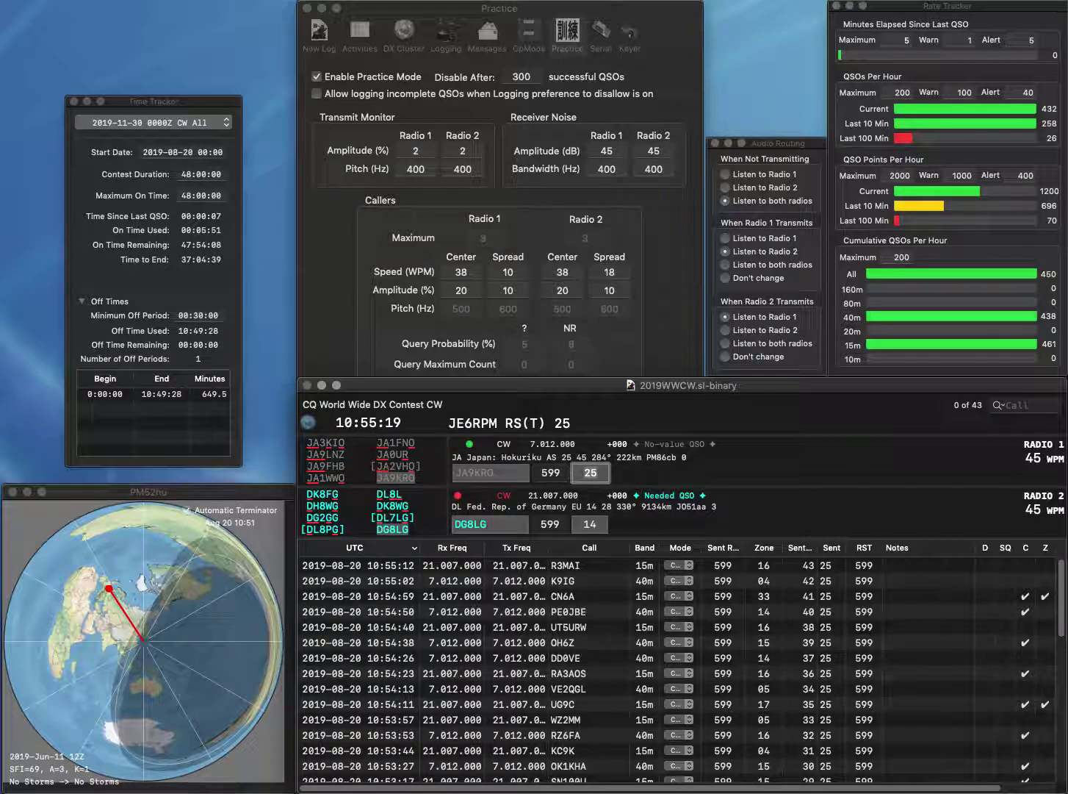
{"action": "key", "text": "Return"}
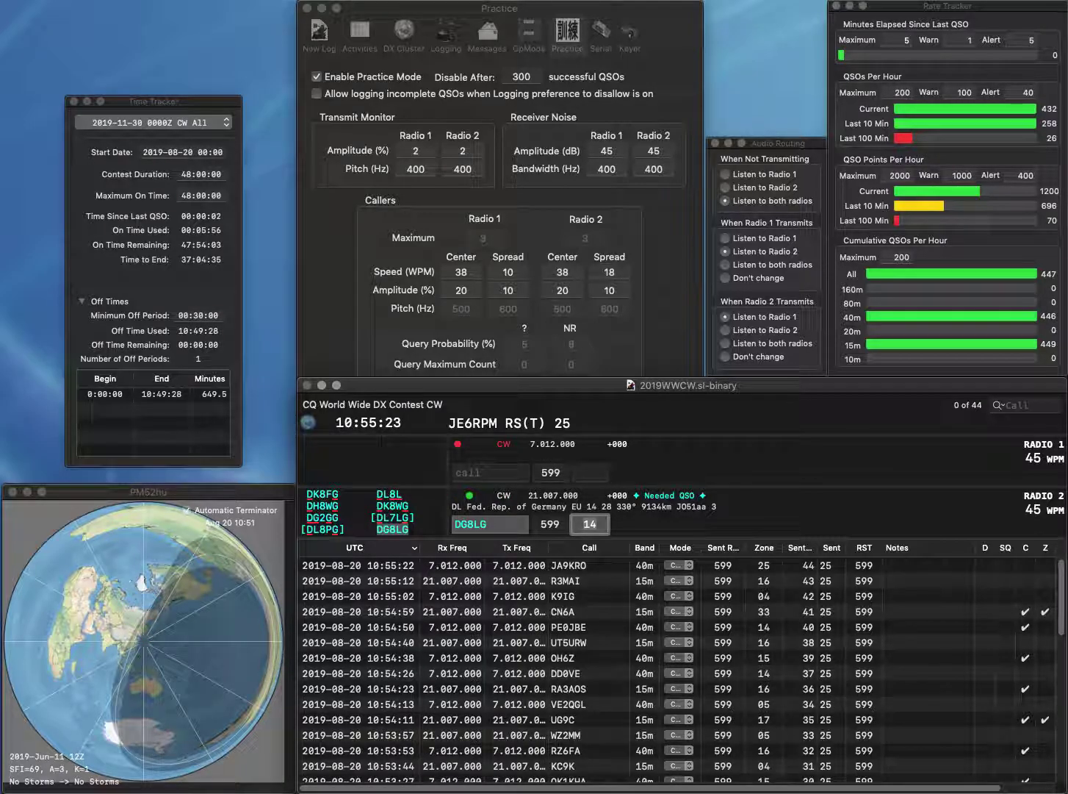
{"action": "key", "text": "Return"}
- Answer AF0Z on Radio 1 and W1JS on Radio 2, and log both contacts
{"action": "type", "text": "AF"}
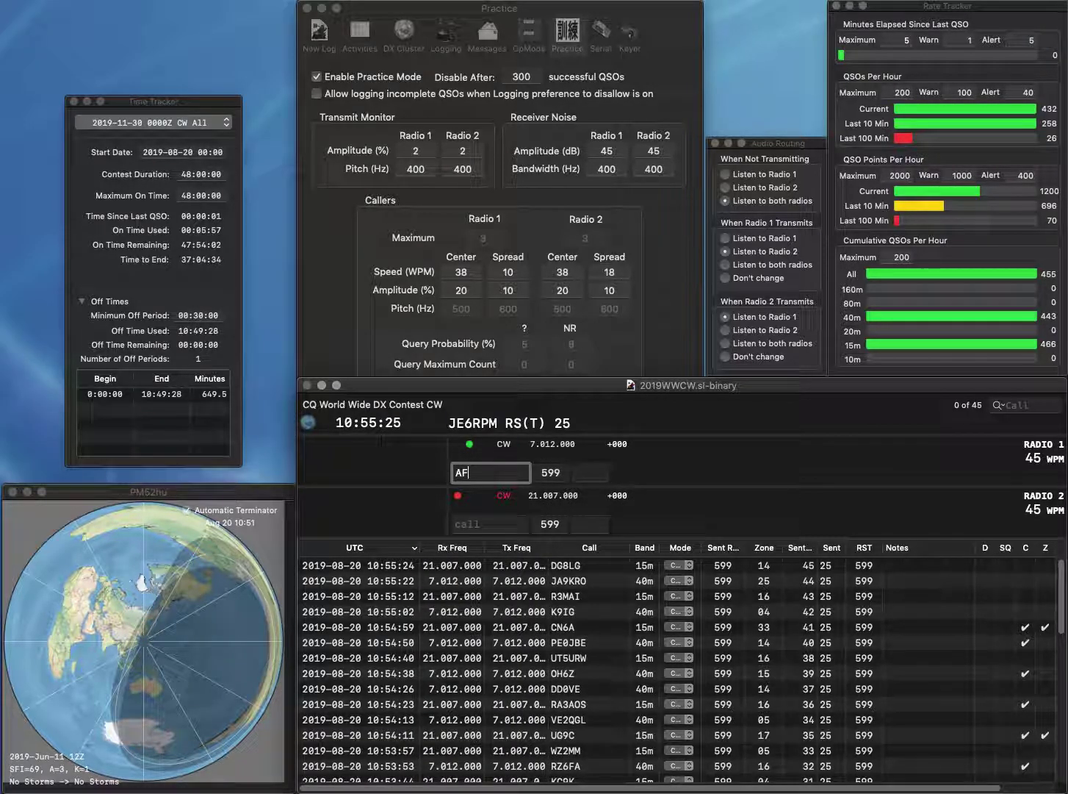
{"action": "type", "text": "0Z"}
{"action": "key", "text": "Return"}
{"action": "type", "text": "W1JH"}
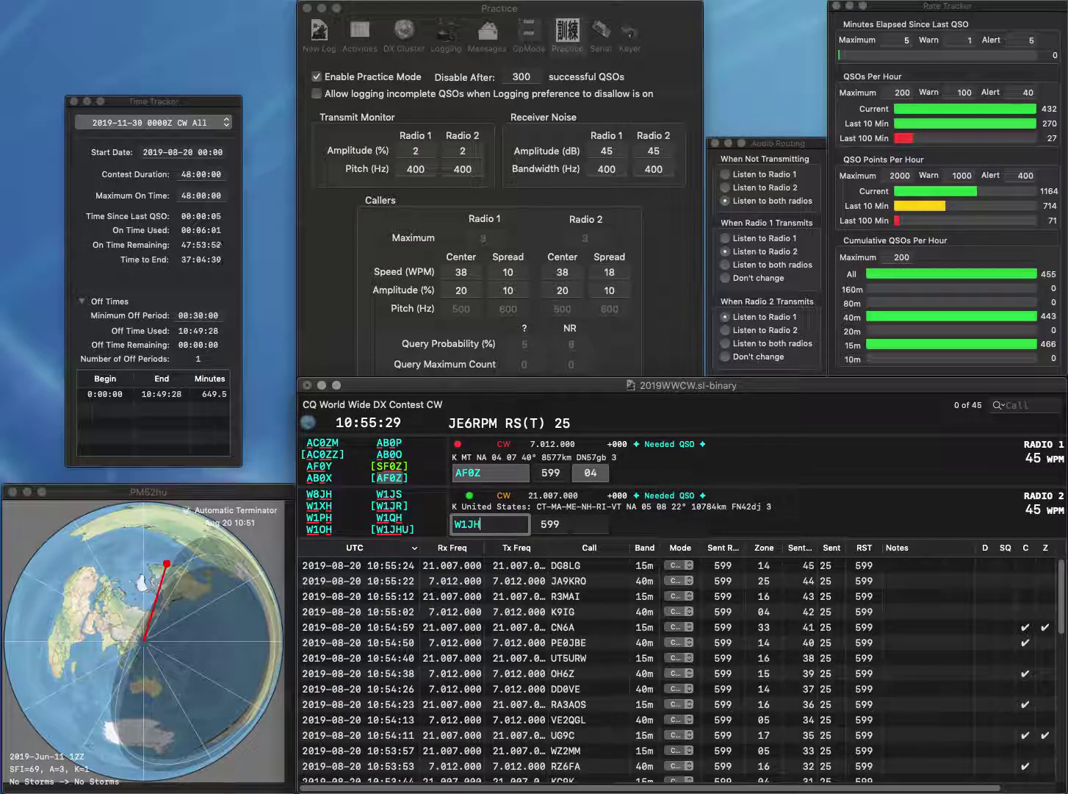
{"action": "key", "text": "BackSpace"}
{"action": "type", "text": "S"}
{"action": "key", "text": "Return"}
{"action": "key", "text": "Return"}
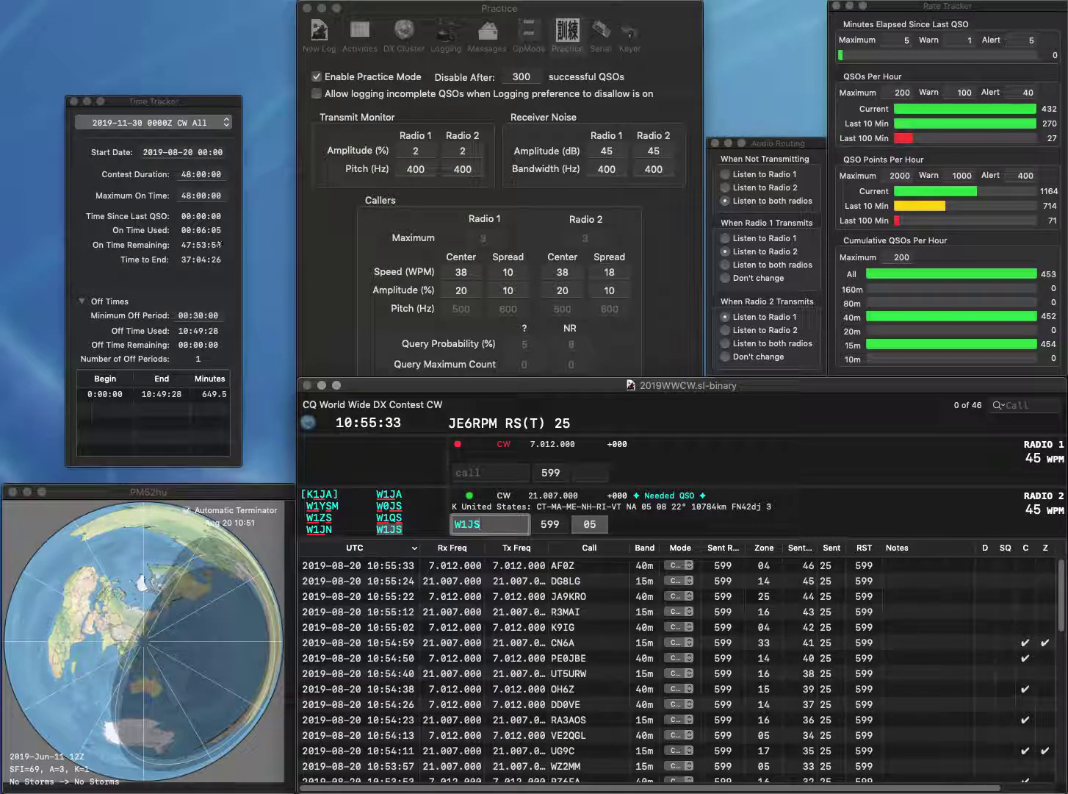
{"action": "key", "text": "Return"}
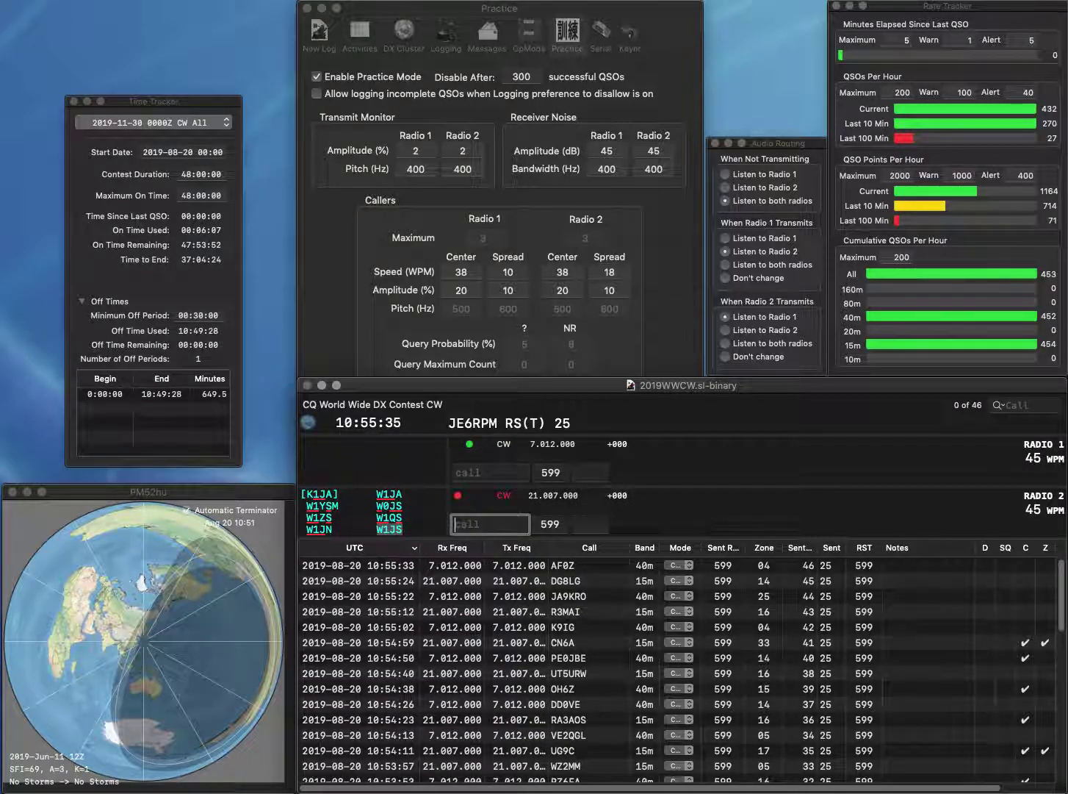
- Answer GM0OGN on Radio 1 and K7SHS on Radio 2, and log the GM0OGN contact
{"action": "type", "text": "GM"}
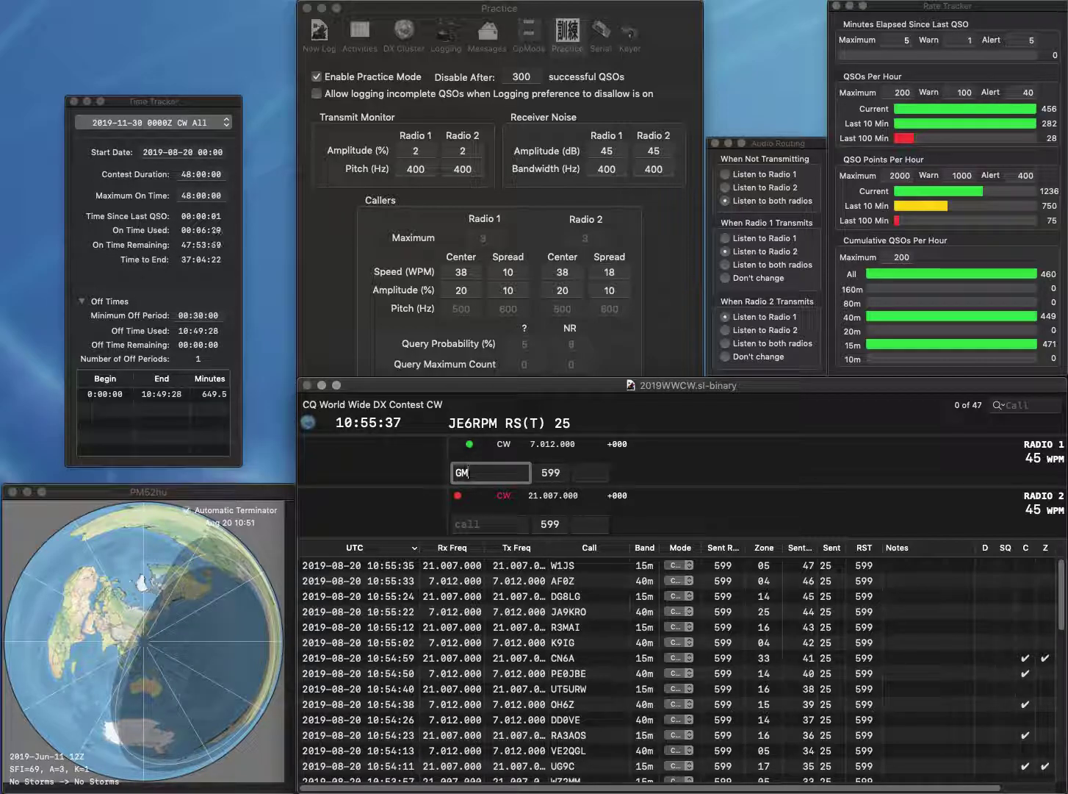
{"action": "type", "text": "0OGN"}
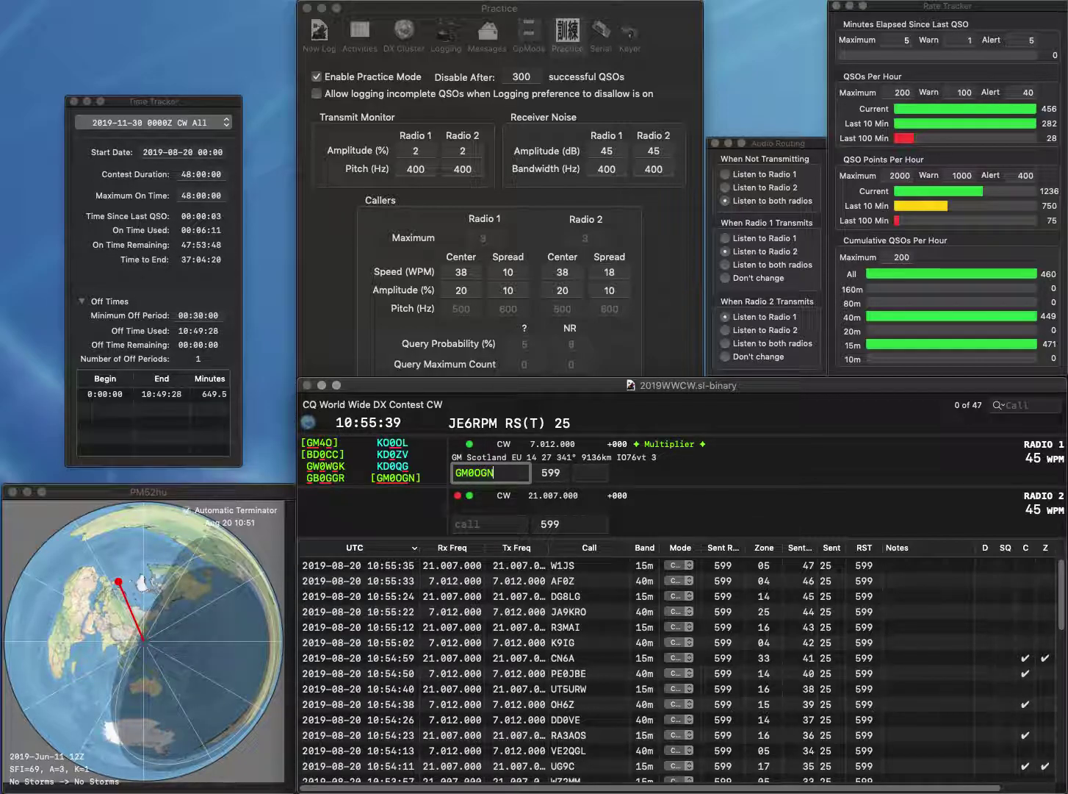
{"action": "key", "text": "Return"}
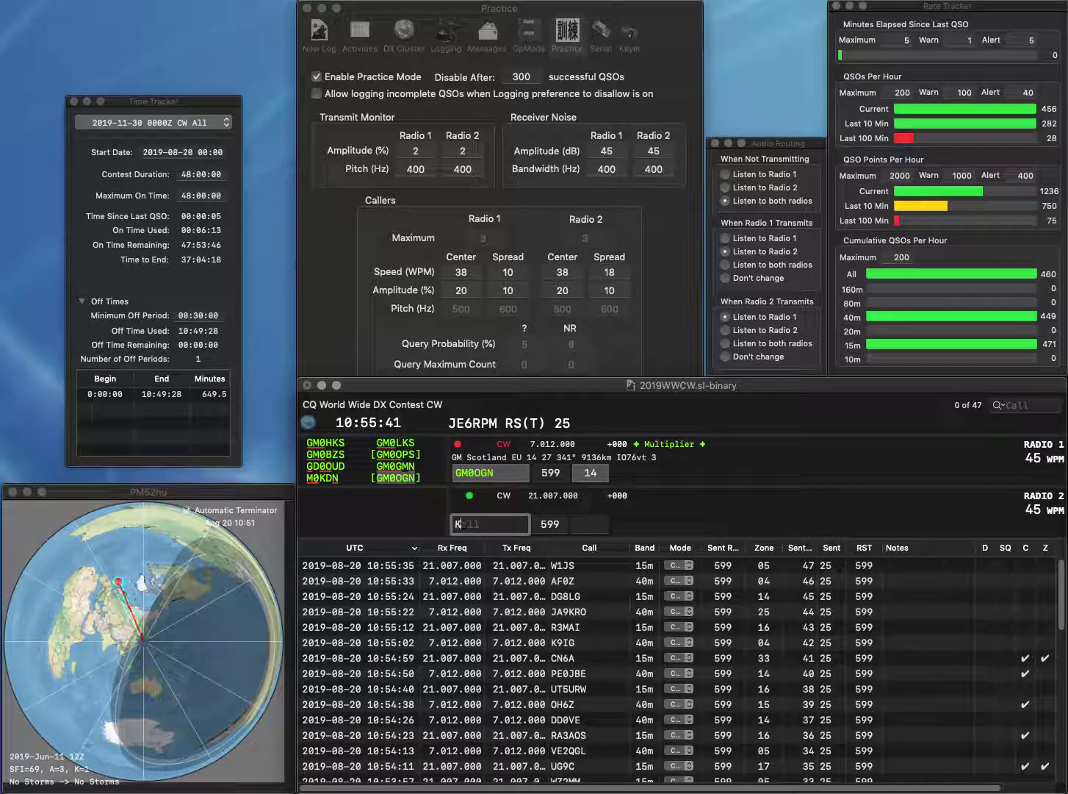
{"action": "type", "text": "K7SHS"}
{"action": "key", "text": "Return"}
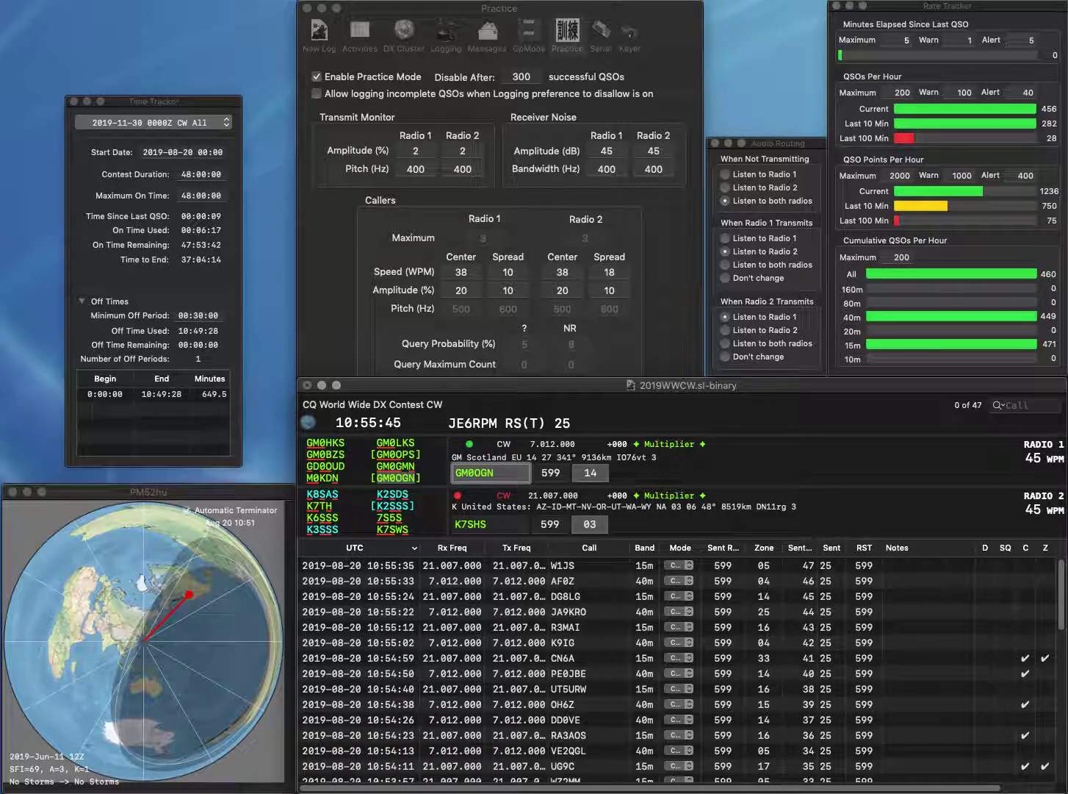
{"action": "key", "text": "Return"}
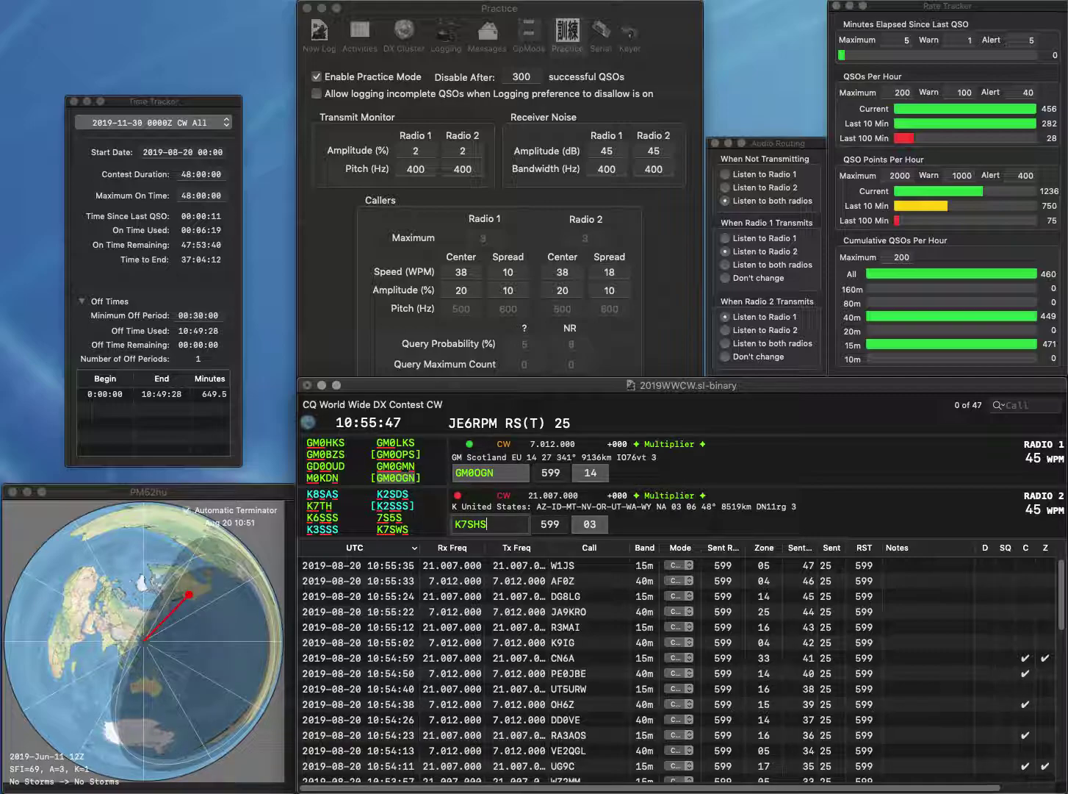
{"action": "key", "text": "BackSpace"}
{"action": "key", "text": "BackSpace"}
{"action": "type", "text": "CH"}
{"action": "key", "text": "Left"}
{"action": "key", "text": "Left"}
{"action": "key", "text": "Left"}
{"action": "key", "text": "BackSpace"}
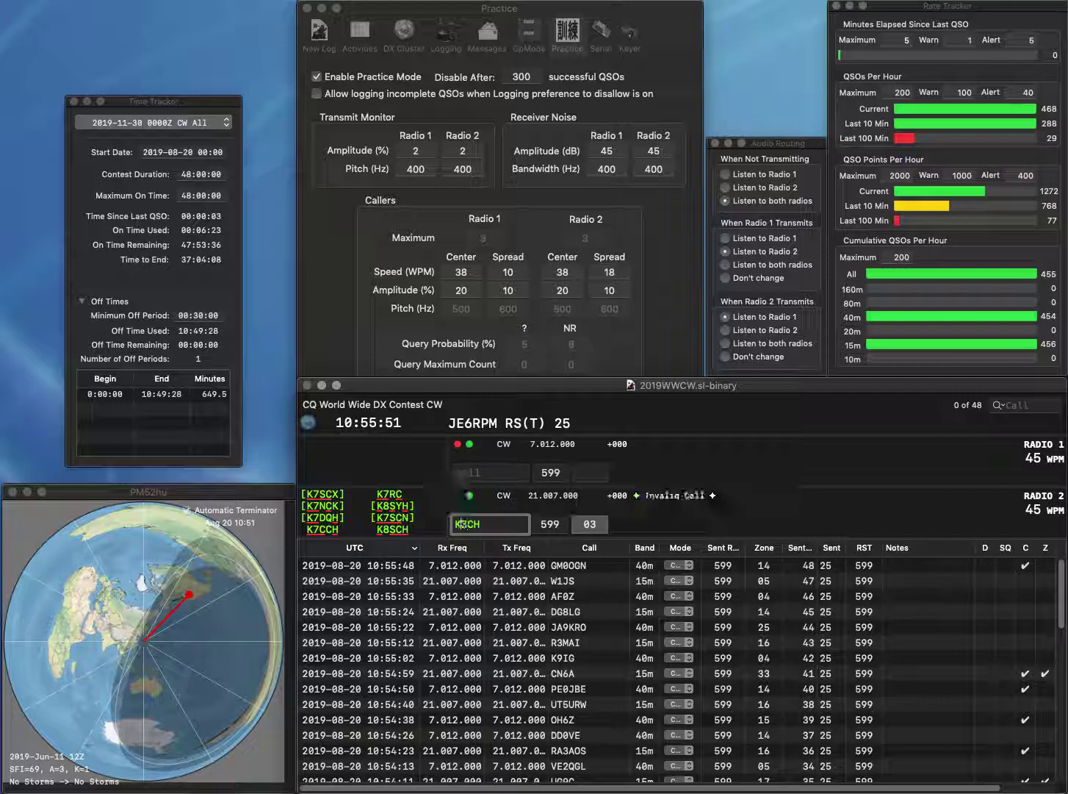
{"action": "key", "text": "BackSpace"}
{"action": "key", "text": "BackSpace"}
{"action": "key", "text": "BackSpace"}
{"action": "type", "text": "8SCH"}
{"action": "key", "text": "Return"}
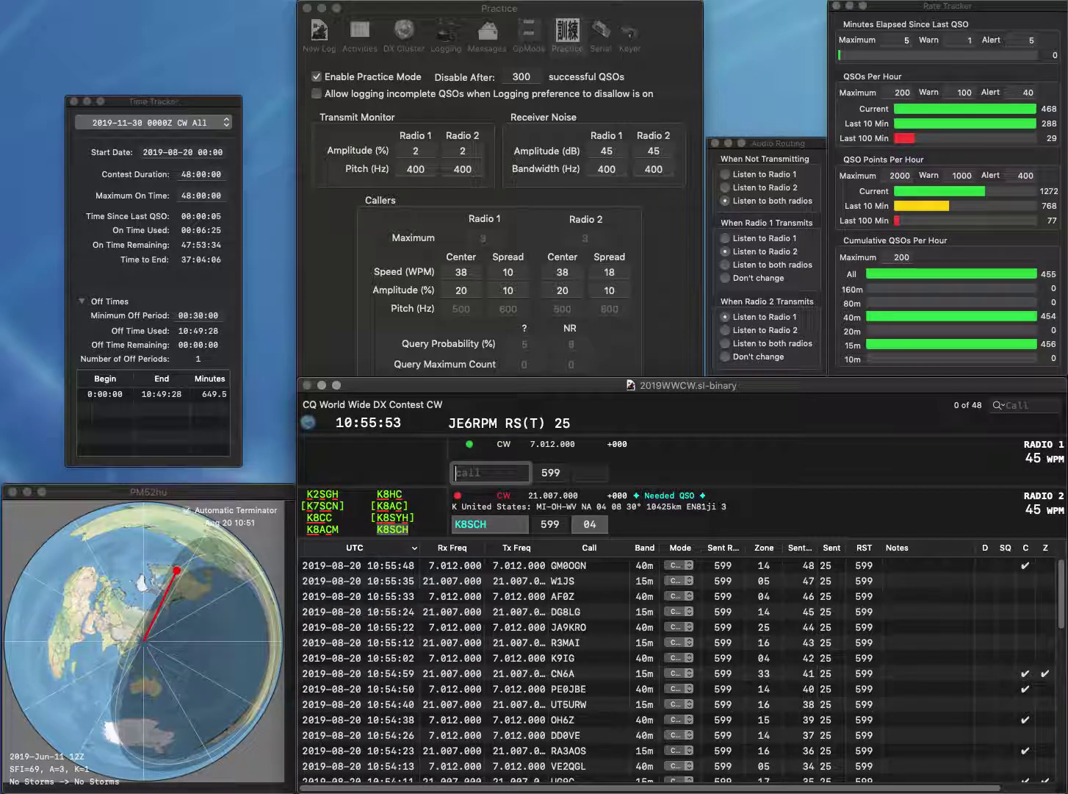
{"action": "type", "text": "O3L"}
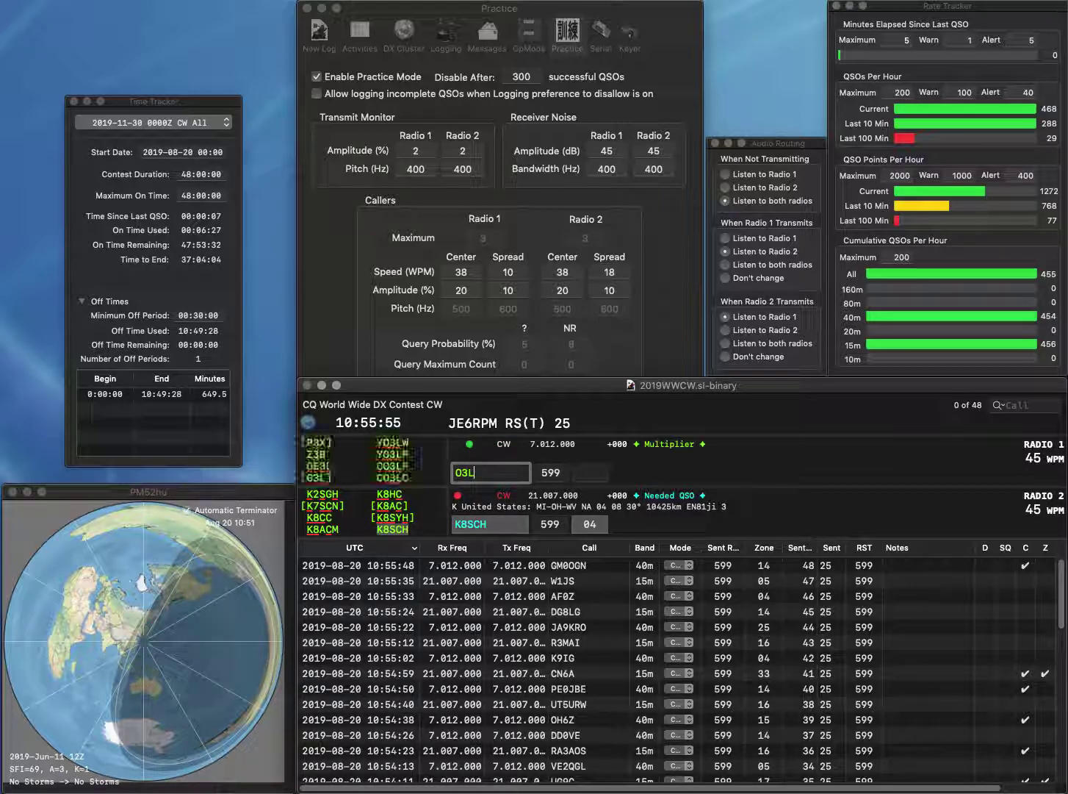
{"action": "type", "text": "FC"}
{"action": "key", "text": "Return"}
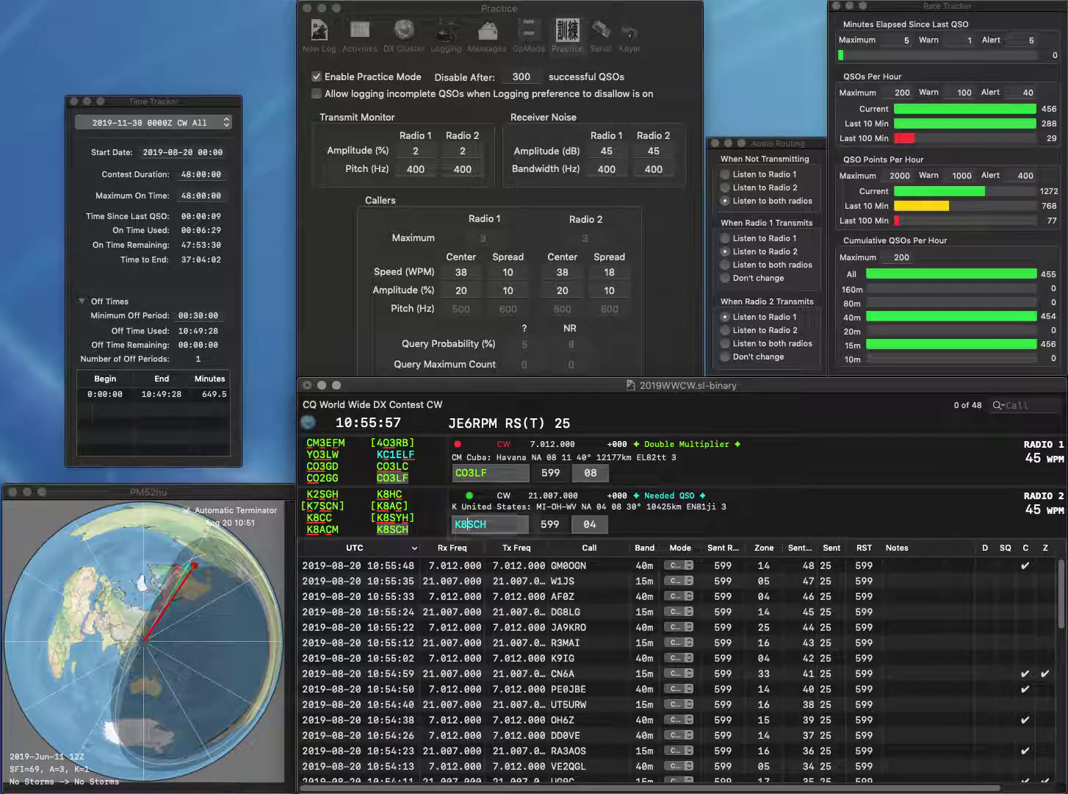
{"action": "key", "text": "shift+Tab"}
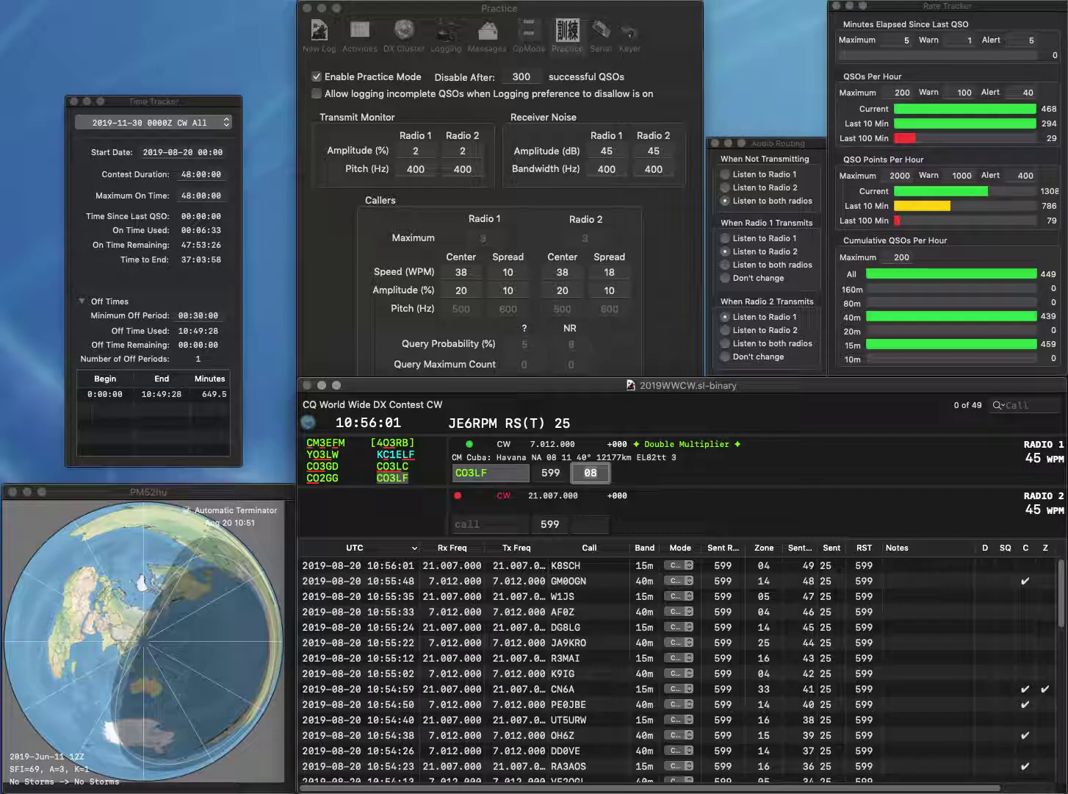
{"action": "key", "text": "Return"}
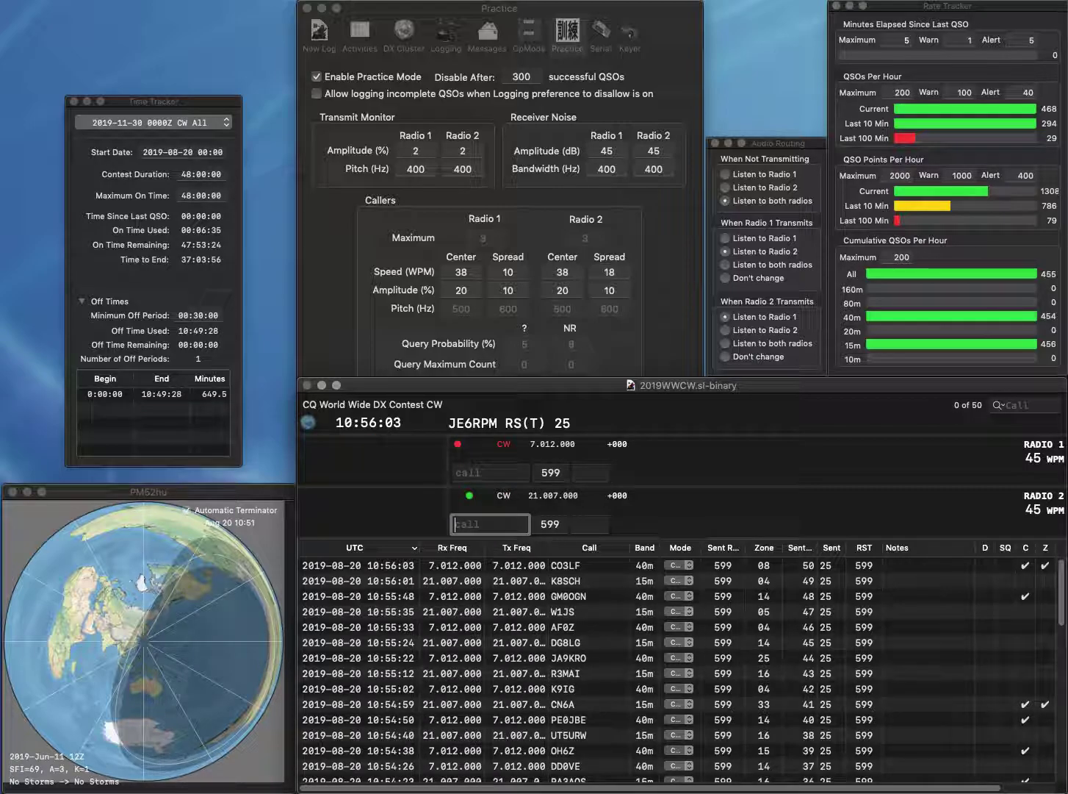
{"action": "type", "text": "CC"}
{"action": "key", "text": "Return"}
{"action": "type", "text": "4TB"}
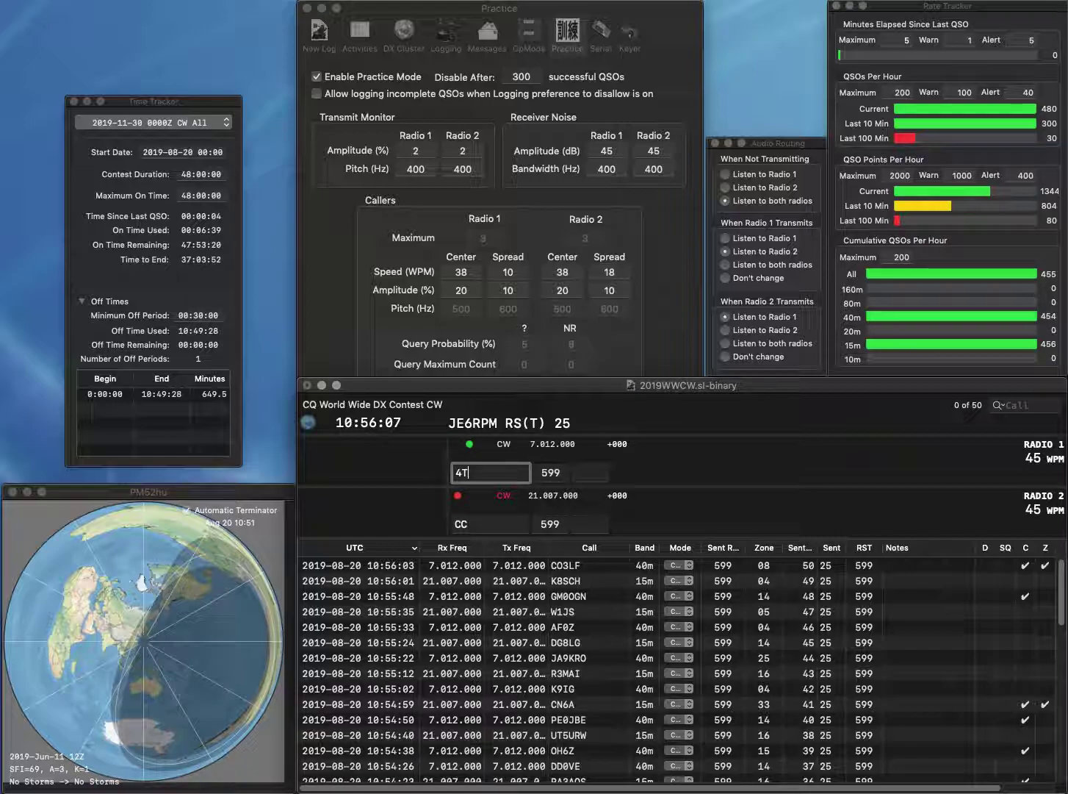
{"action": "key", "text": "Home"}
{"action": "type", "text": "K"}
{"action": "key", "text": "Return"}
{"action": "key", "text": "BackSpace"}
{"action": "key", "text": "BackSpace"}
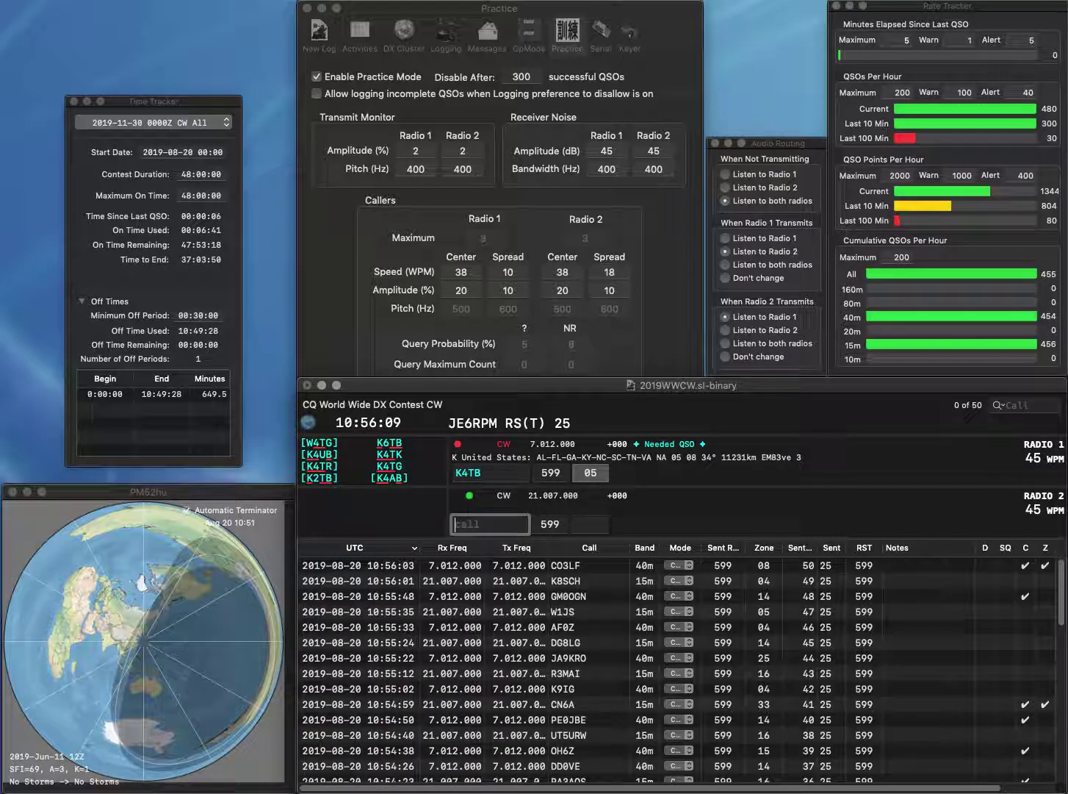
- Answer CP5HK on Radio 2, correct the Radio 1 call to EA3TB, and log both contacts
{"action": "type", "text": "CP5HK"}
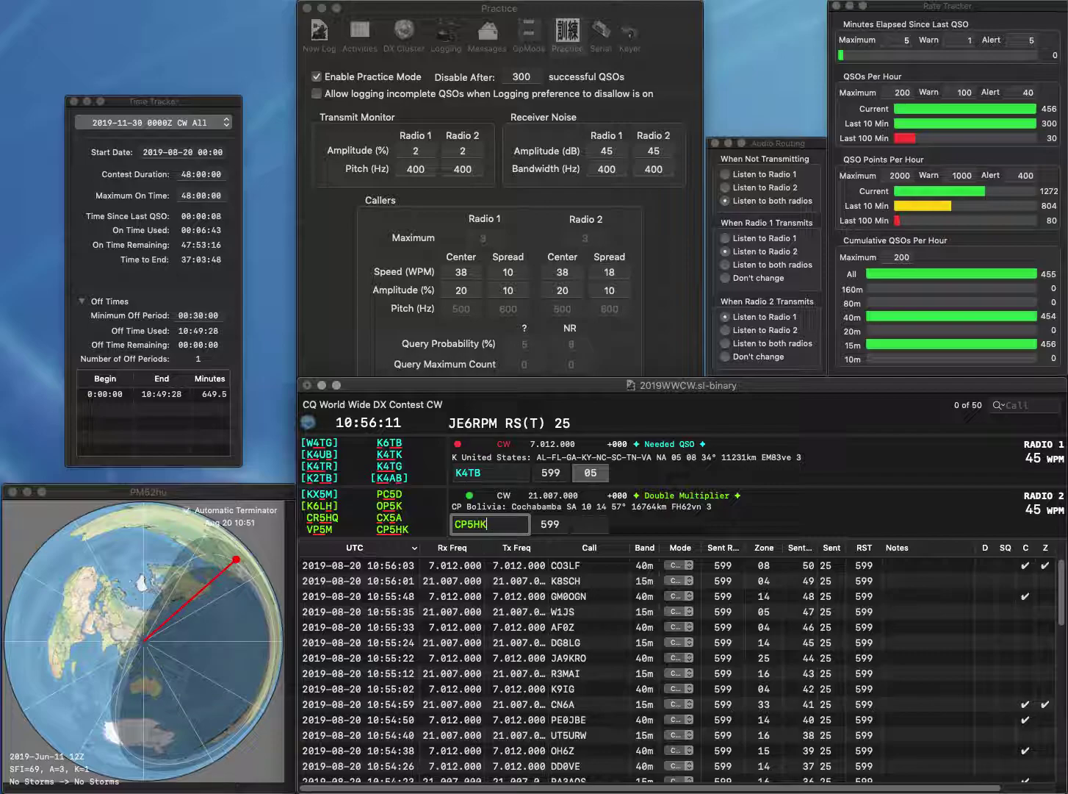
{"action": "key", "text": "Return"}
{"action": "key", "text": "BackSpace"}
{"action": "type", "text": "EA"}
{"action": "key", "text": "Delete"}
{"action": "type", "text": "3"}
{"action": "key", "text": "Return"}
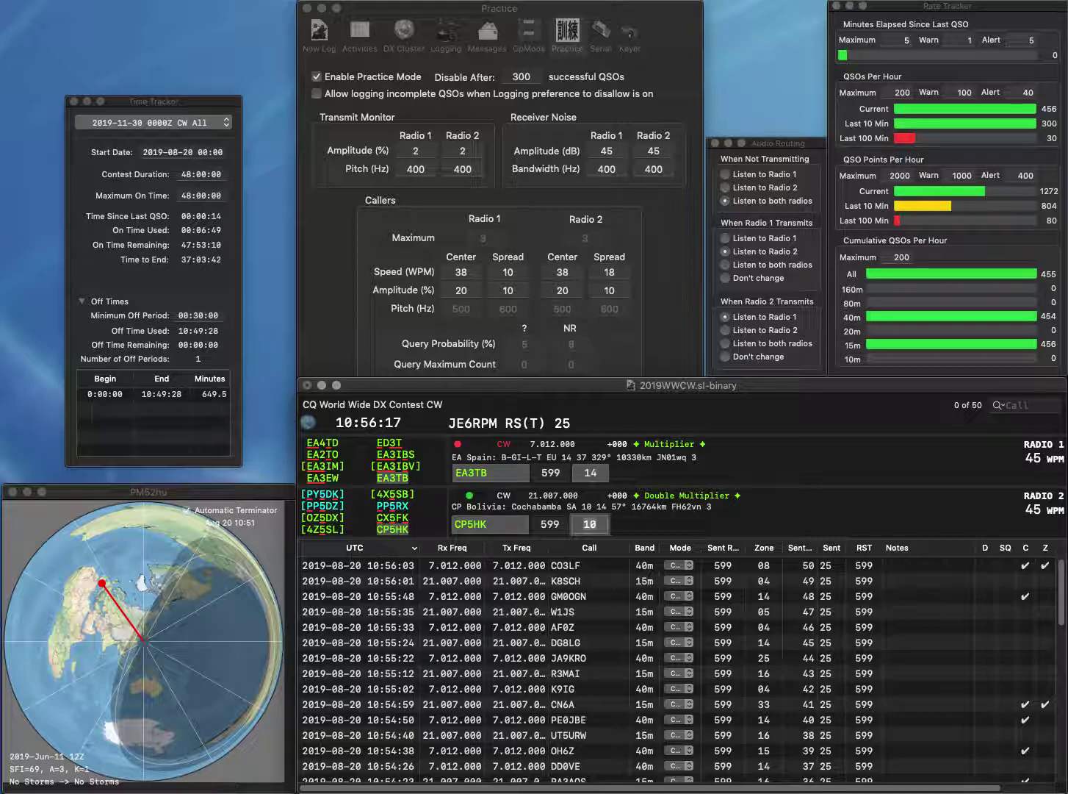
{"action": "key", "text": "Return"}
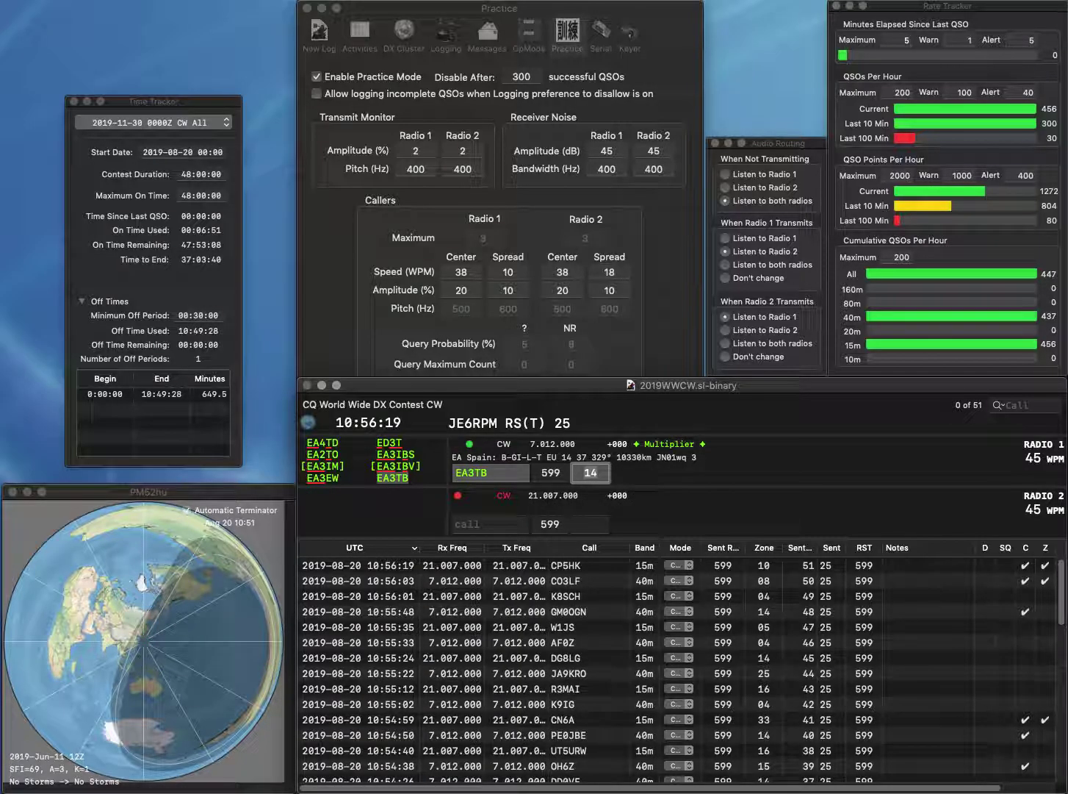
{"action": "key", "text": "Return"}
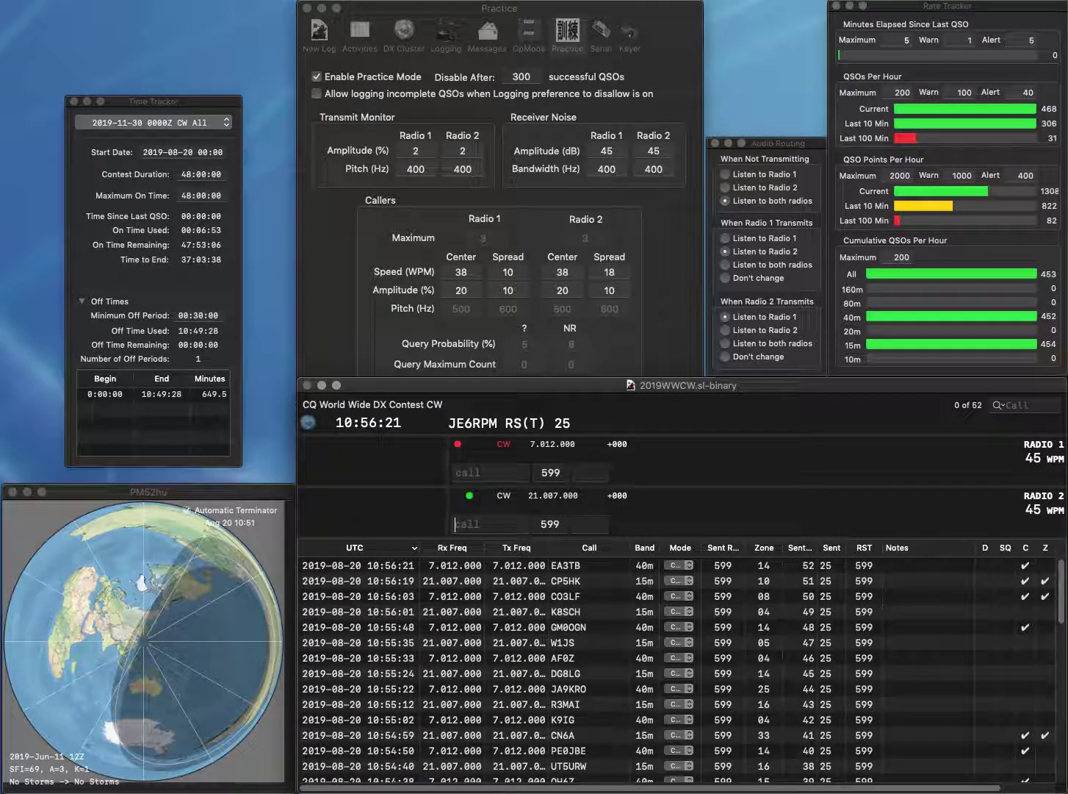
{"action": "type", "text": "WA4ZOF"}
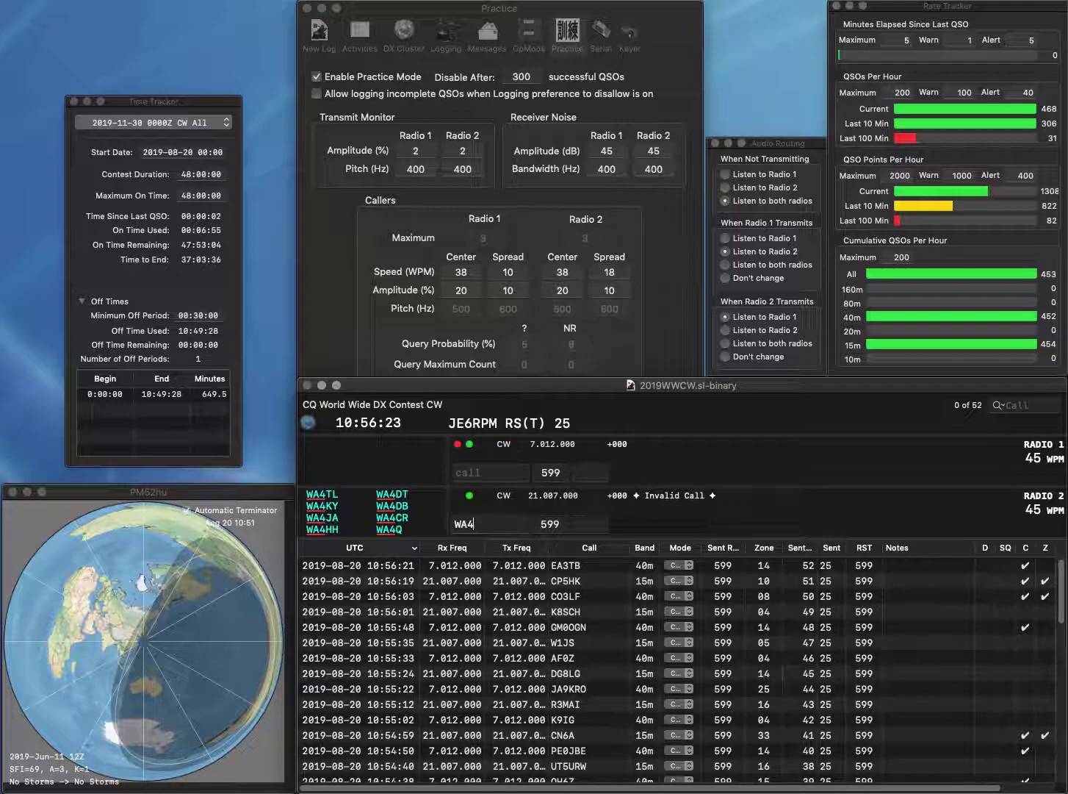
{"action": "key", "text": "Return"}
{"action": "type", "text": "1DLX"}
{"action": "key", "text": "Home"}
{"action": "type", "text": "OK"}
{"action": "key", "text": "Return"}
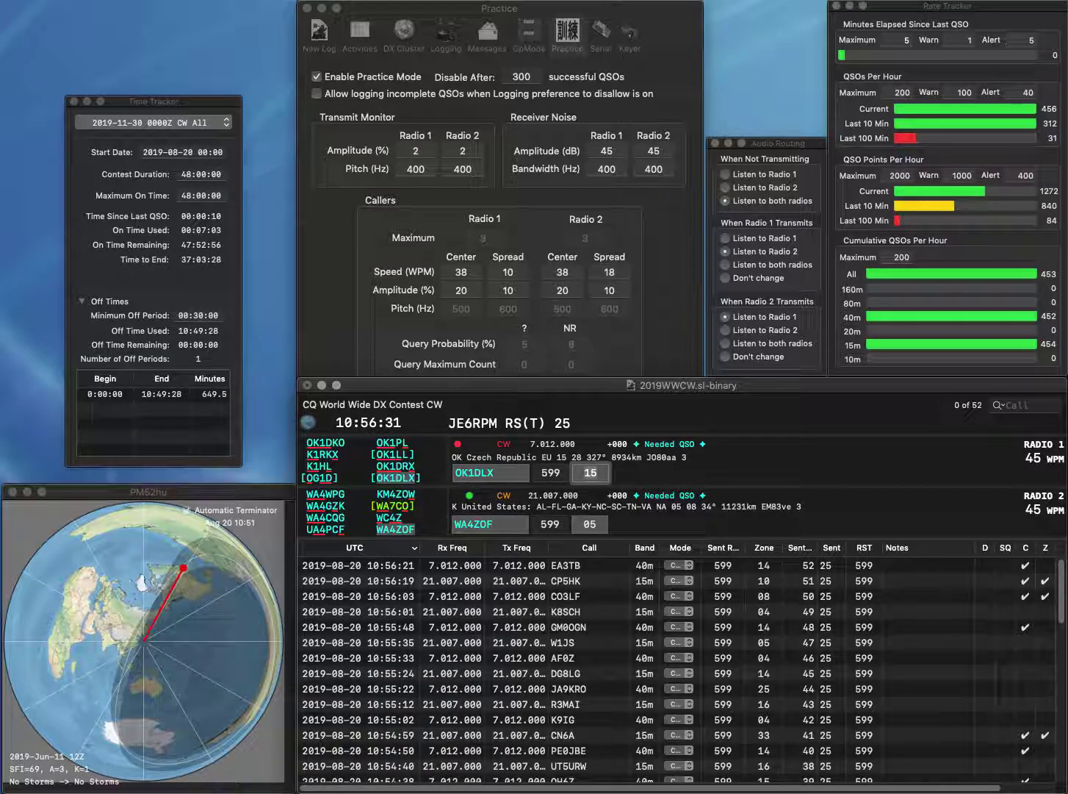
{"action": "key", "text": "Return"}
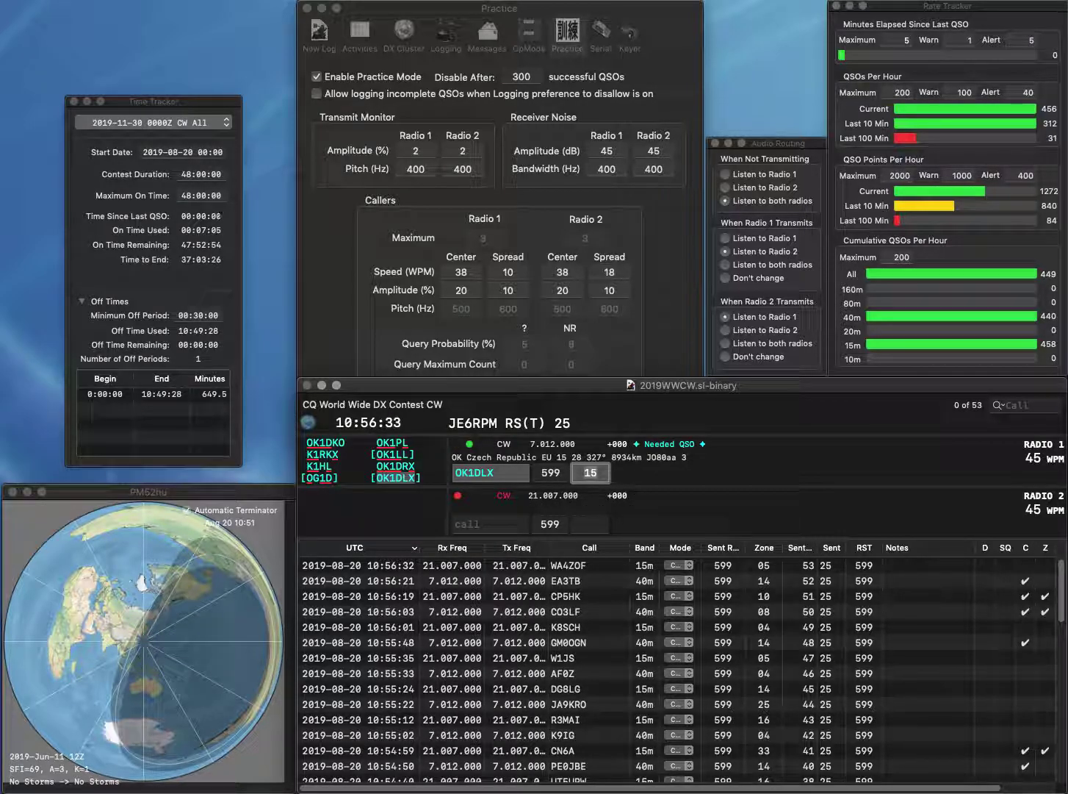
{"action": "key", "text": "Return"}
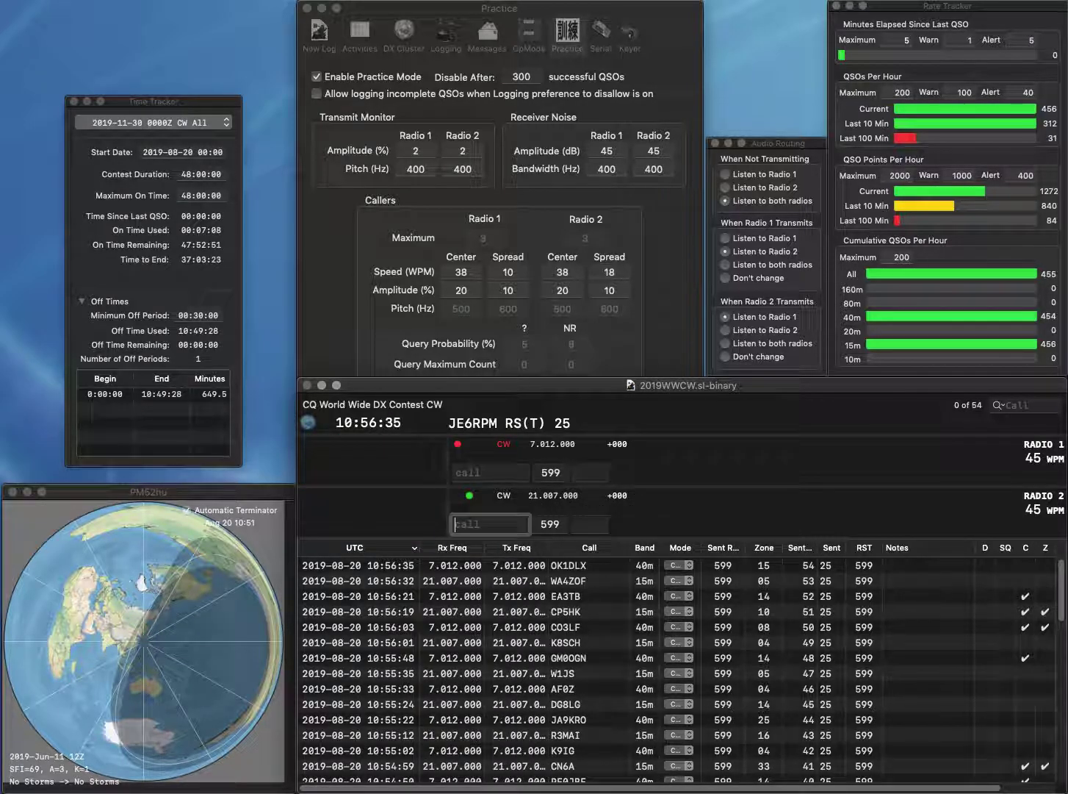
{"action": "type", "text": "WB8CGP"}
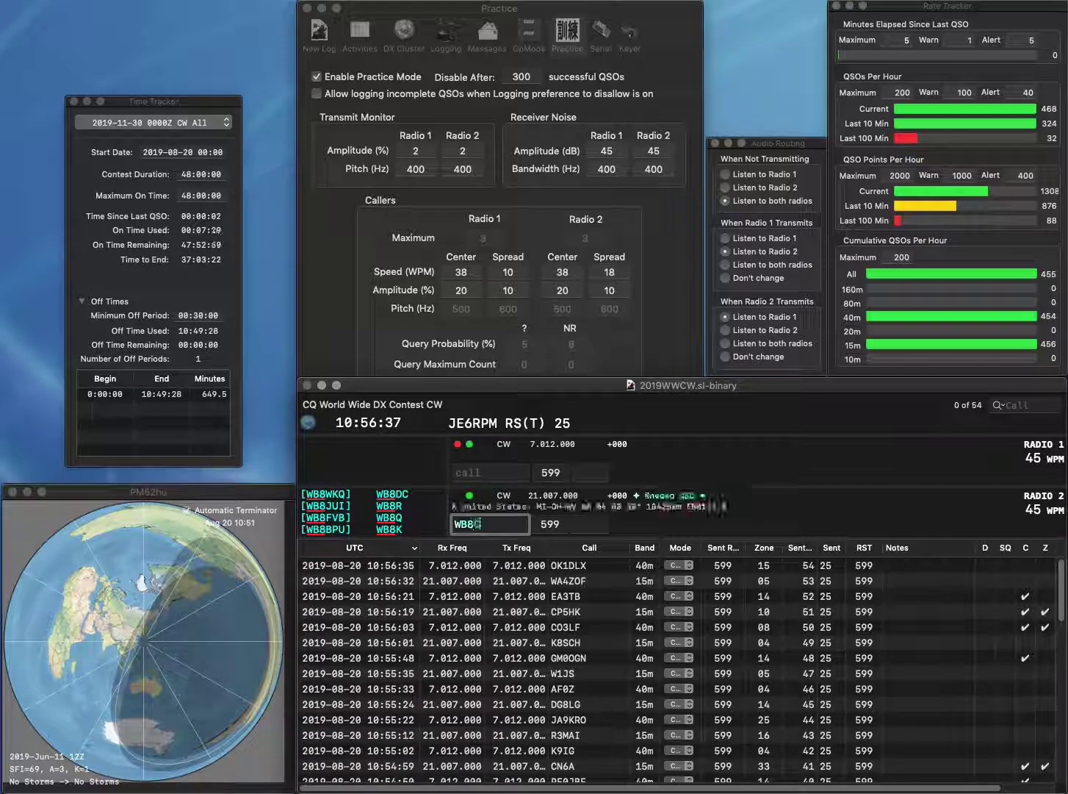
{"action": "key", "text": "Return"}
{"action": "type", "text": "1K"}
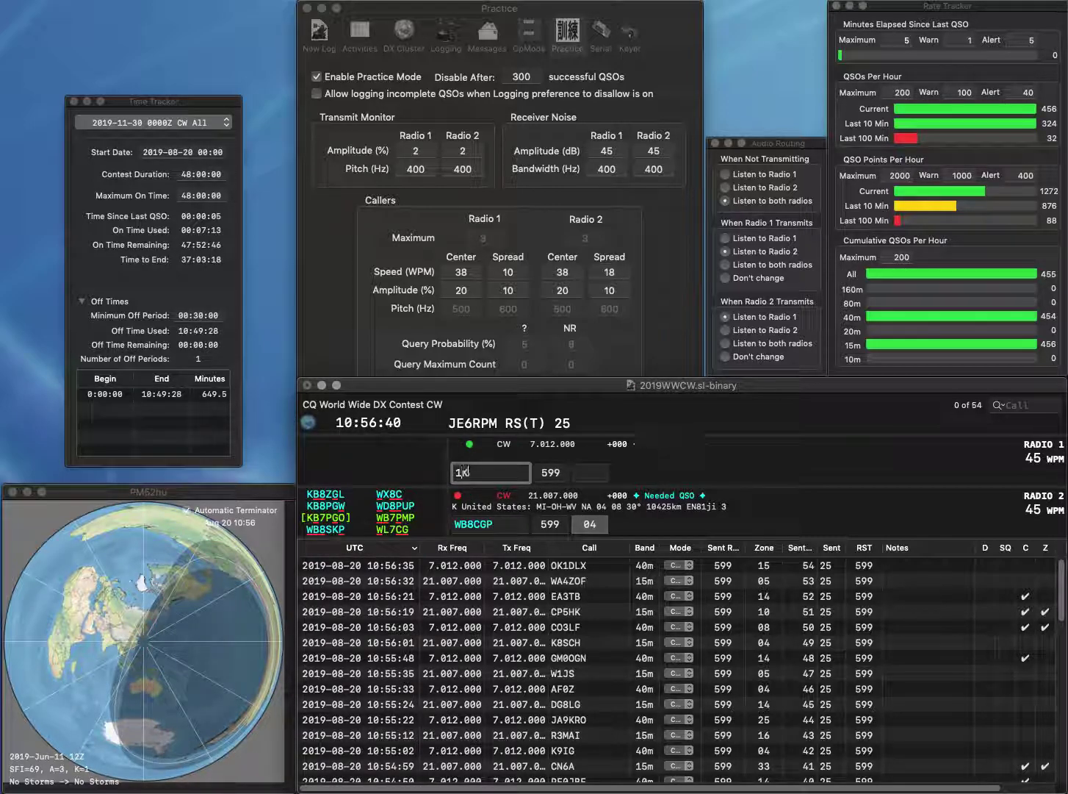
{"action": "key", "text": "Return"}
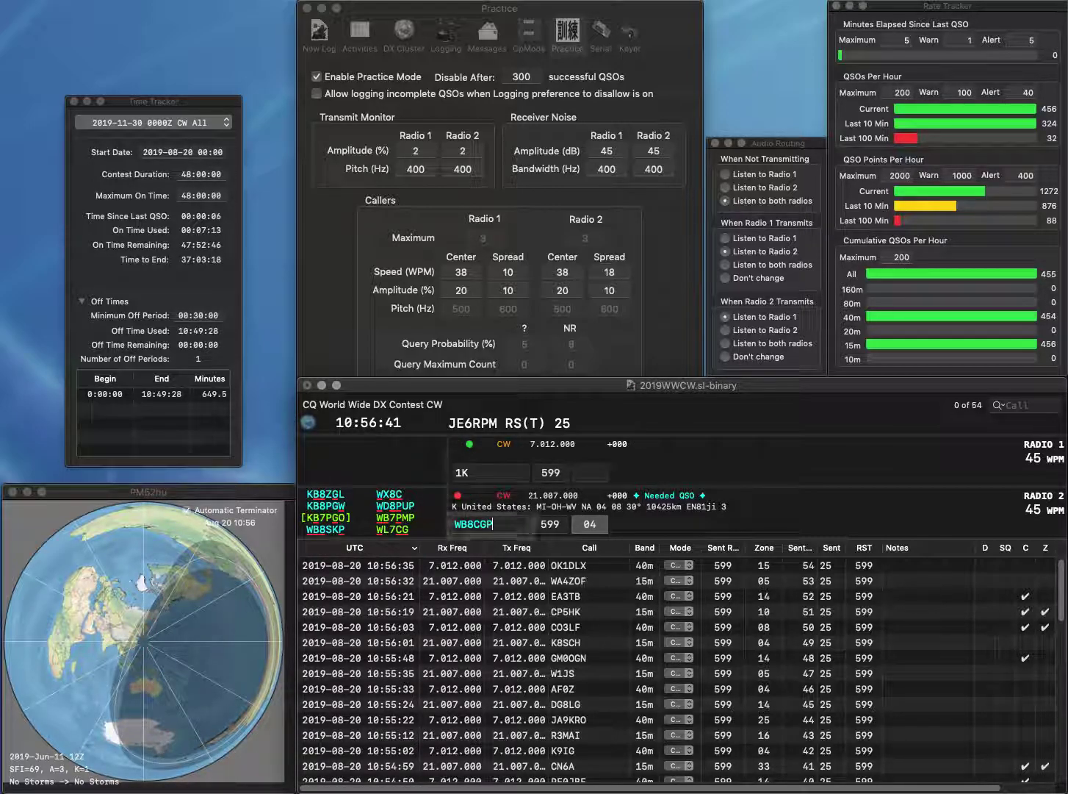
{"action": "key", "text": "BackSpace"}
{"action": "key", "text": "BackSpace"}
{"action": "type", "text": "P"}
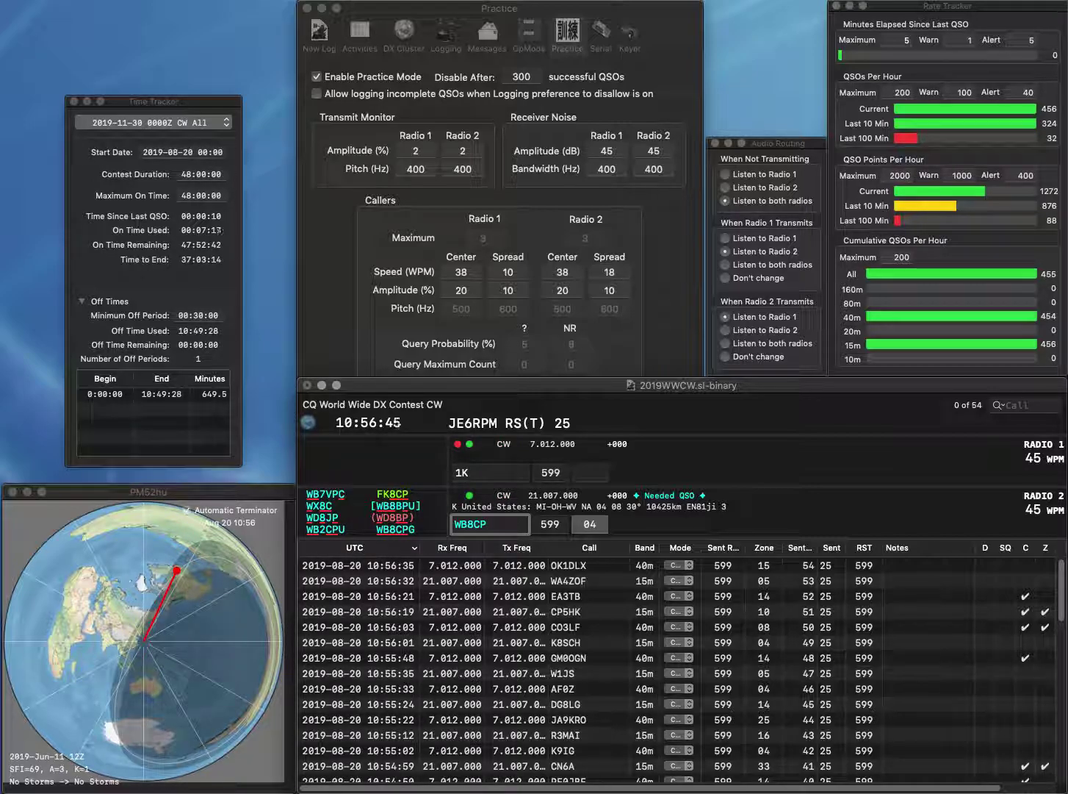
{"action": "type", "text": "G"}
{"action": "key", "text": "Return"}
{"action": "type", "text": "TI"}
{"action": "key", "text": "Return"}
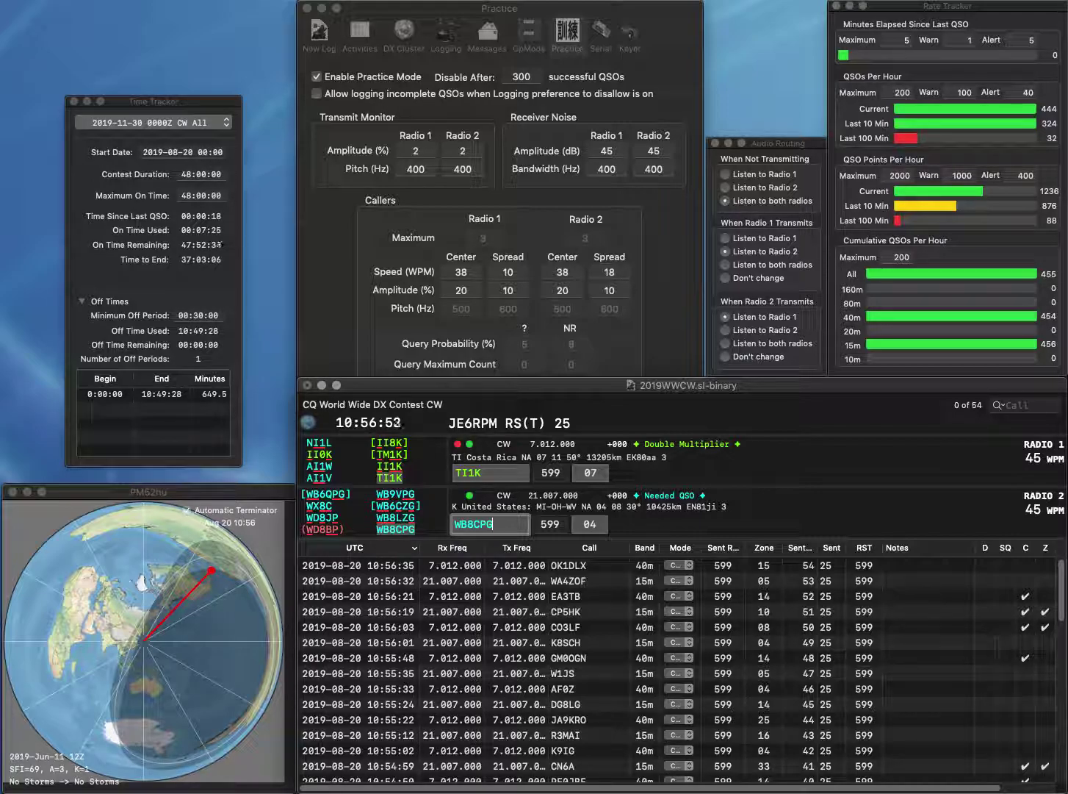
{"action": "key", "text": "Return"}
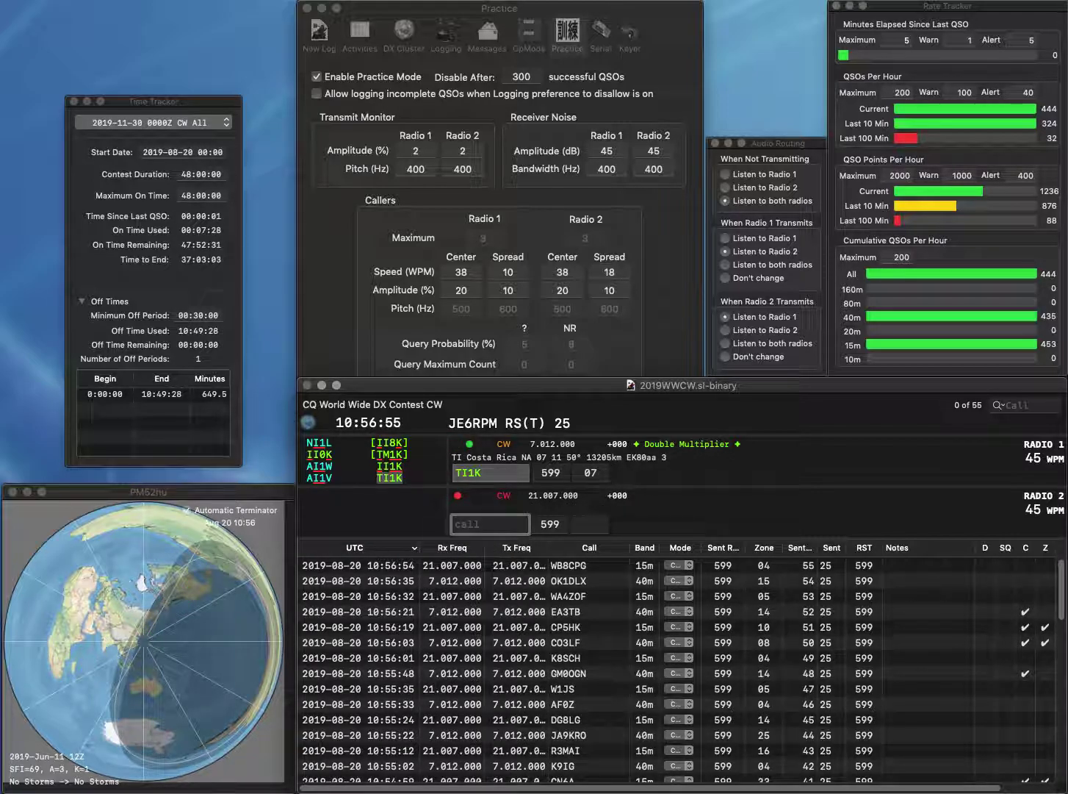
{"action": "key", "text": "Return"}
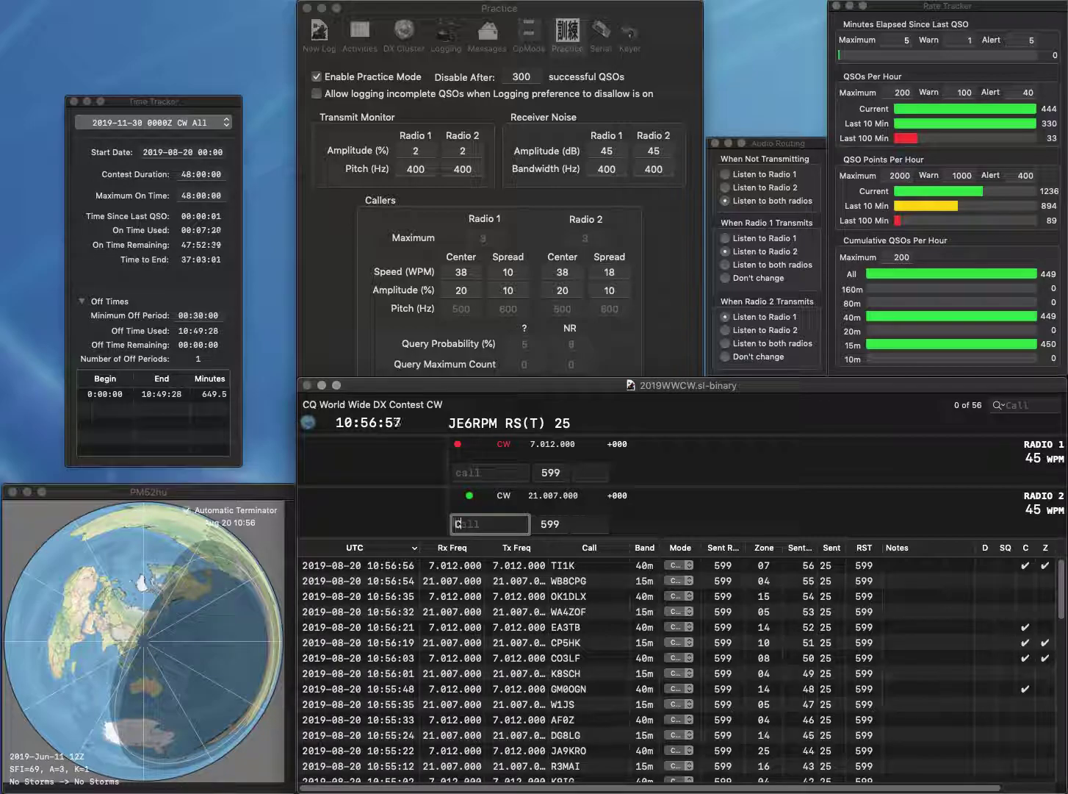
{"action": "key", "text": "Return"}
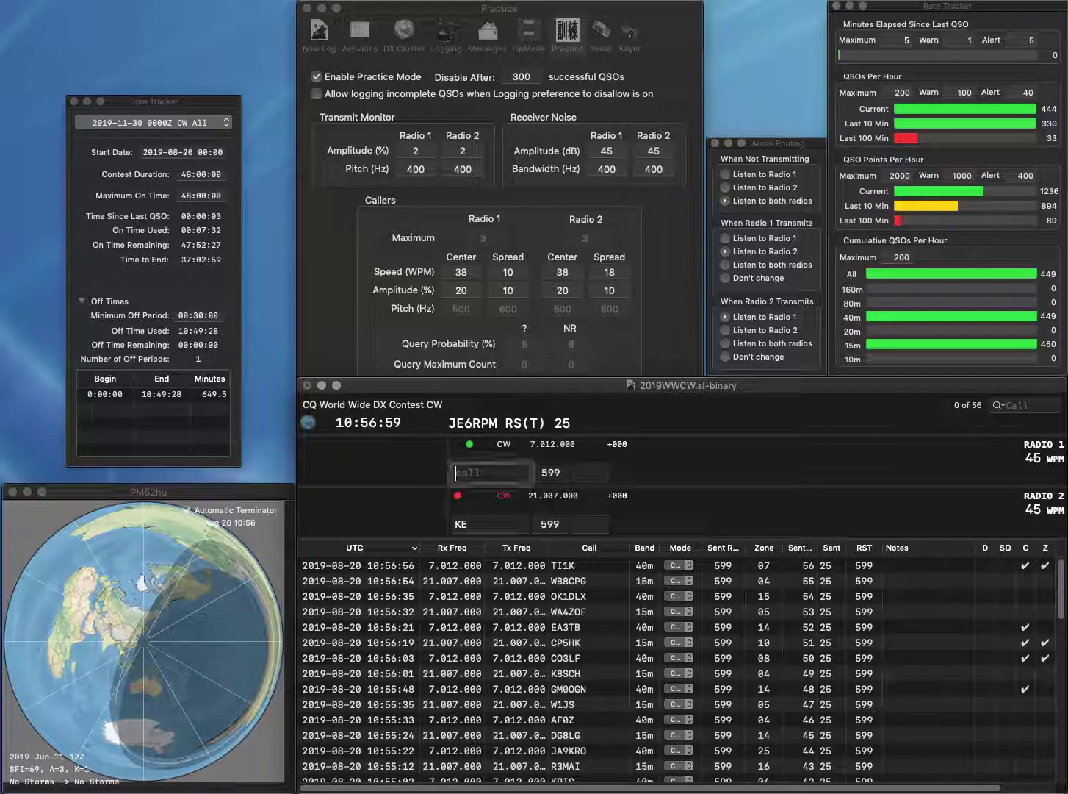
{"action": "type", "text": "MD"}
{"action": "key", "text": "BackSpace"}
{"action": "key", "text": "BackSpace"}
{"action": "type", "text": "N6MB"}
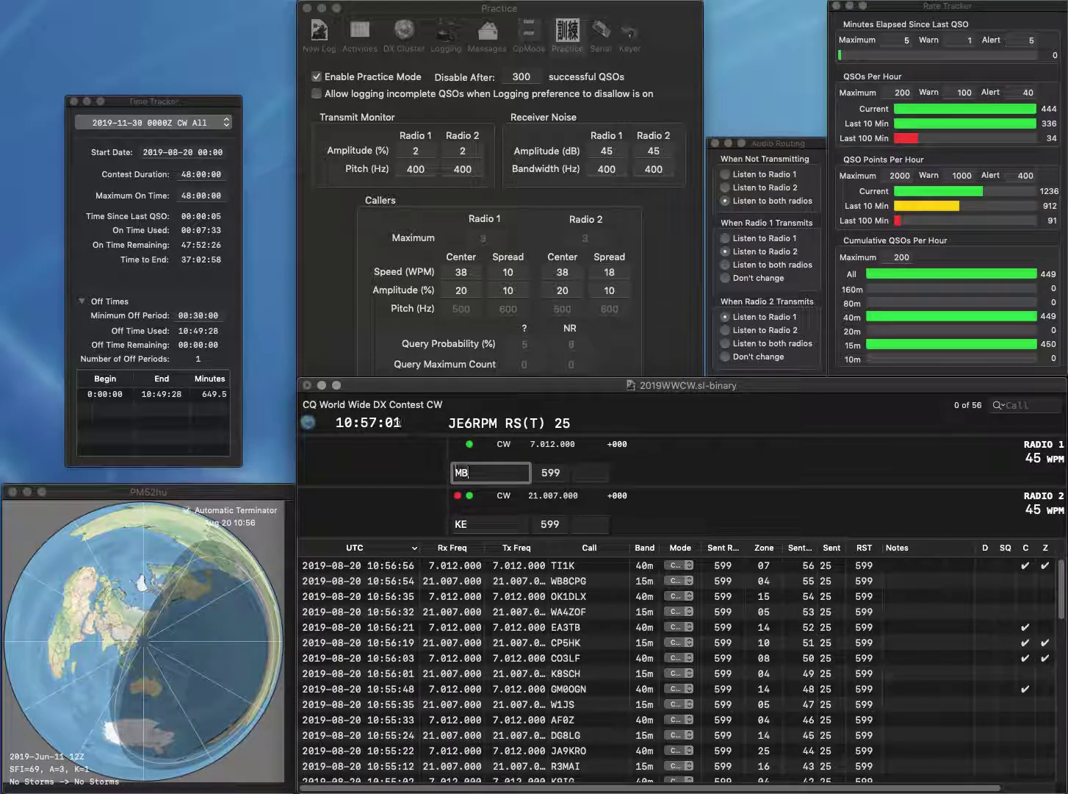
{"action": "key", "text": "Return"}
{"action": "type", "text": "5PRL"}
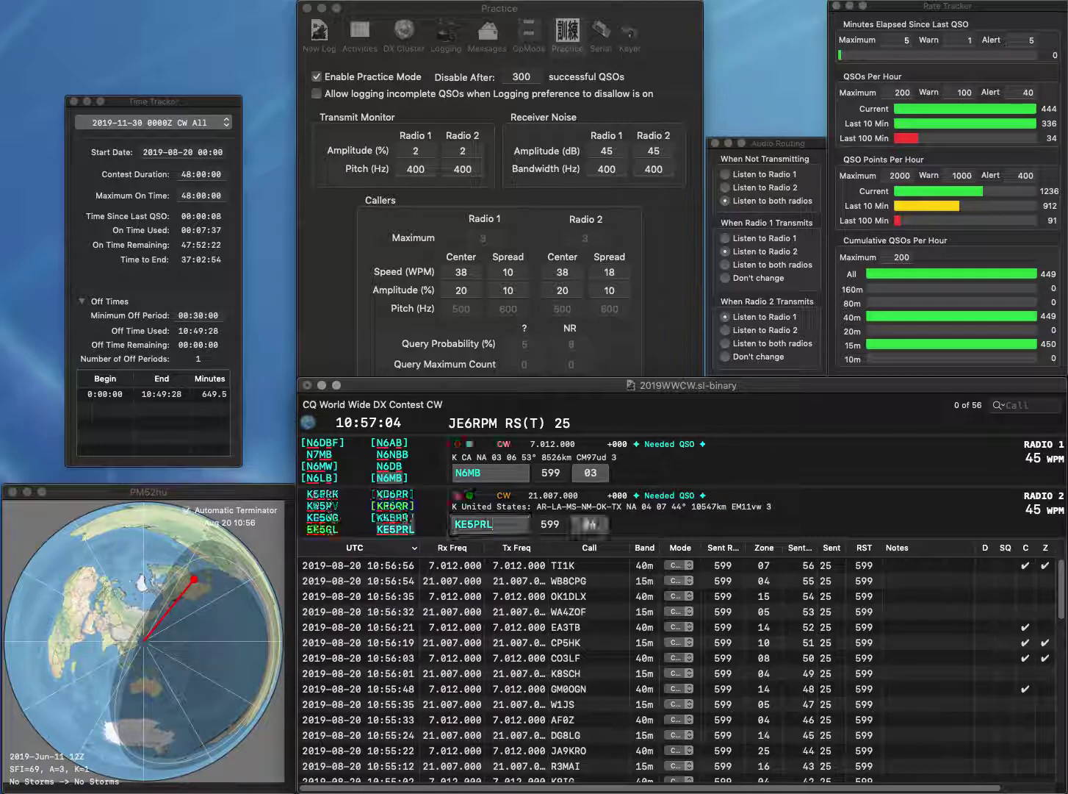
{"action": "key", "text": "Return"}
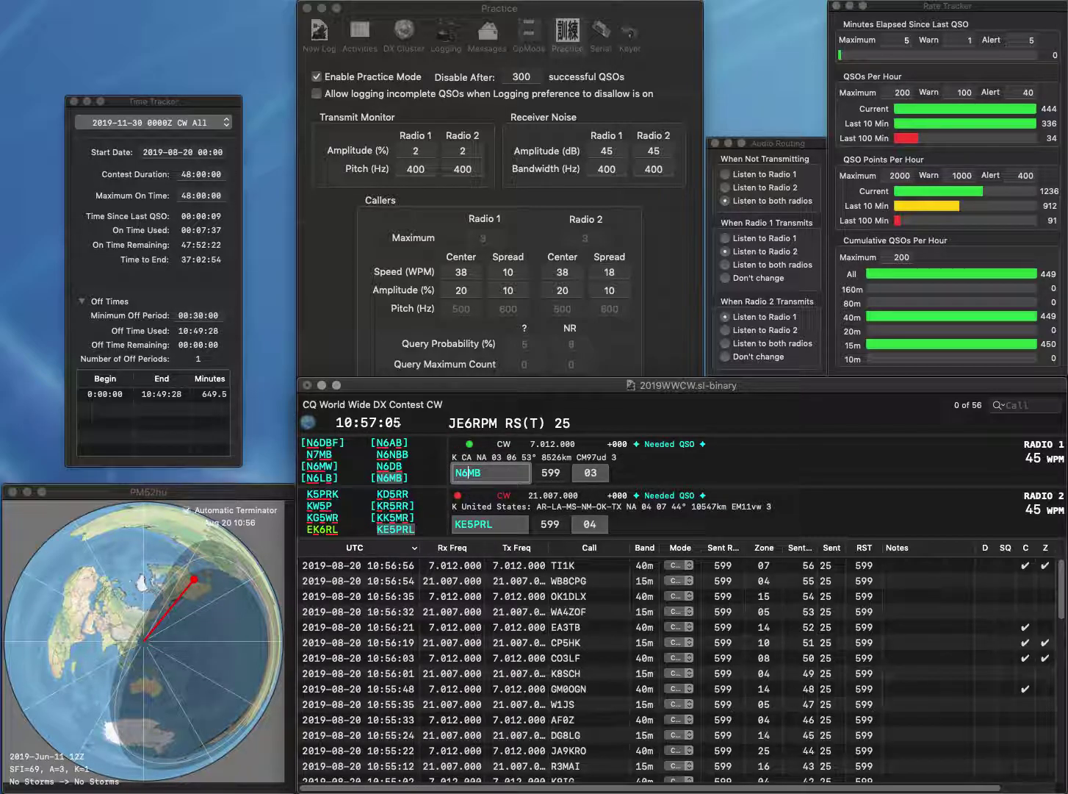
{"action": "key", "text": "Return"}
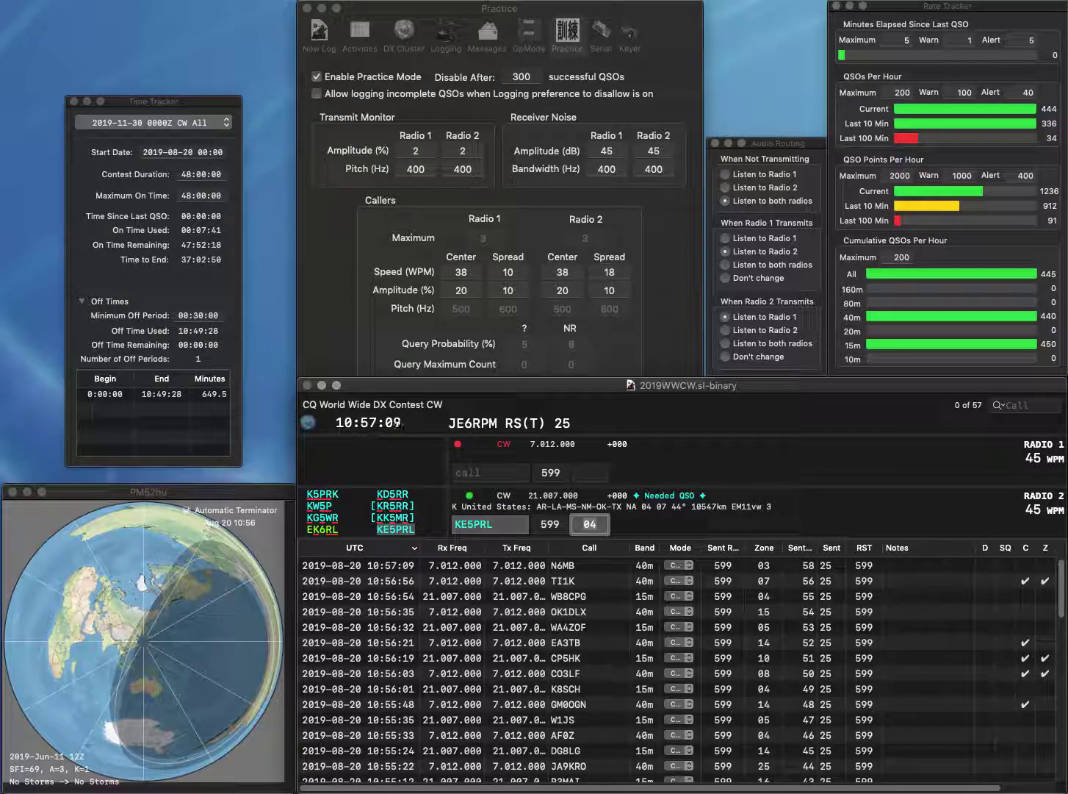
{"action": "key", "text": "Return"}
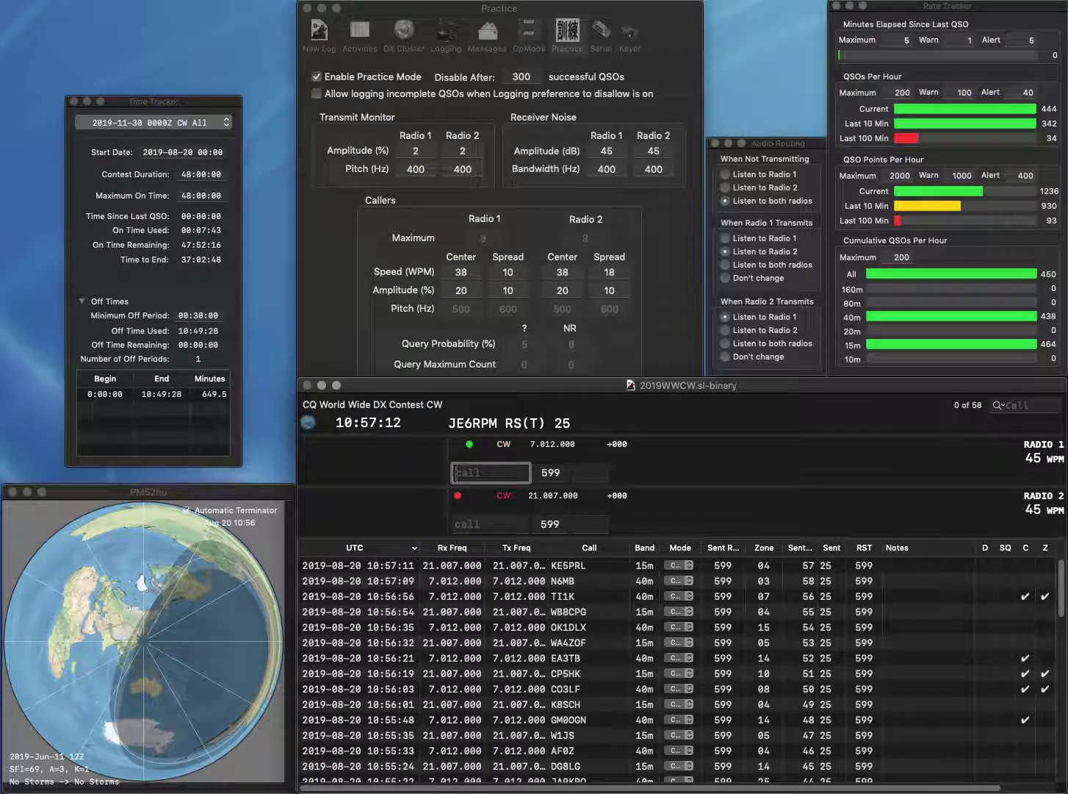
{"action": "type", "text": "DL7OD"}
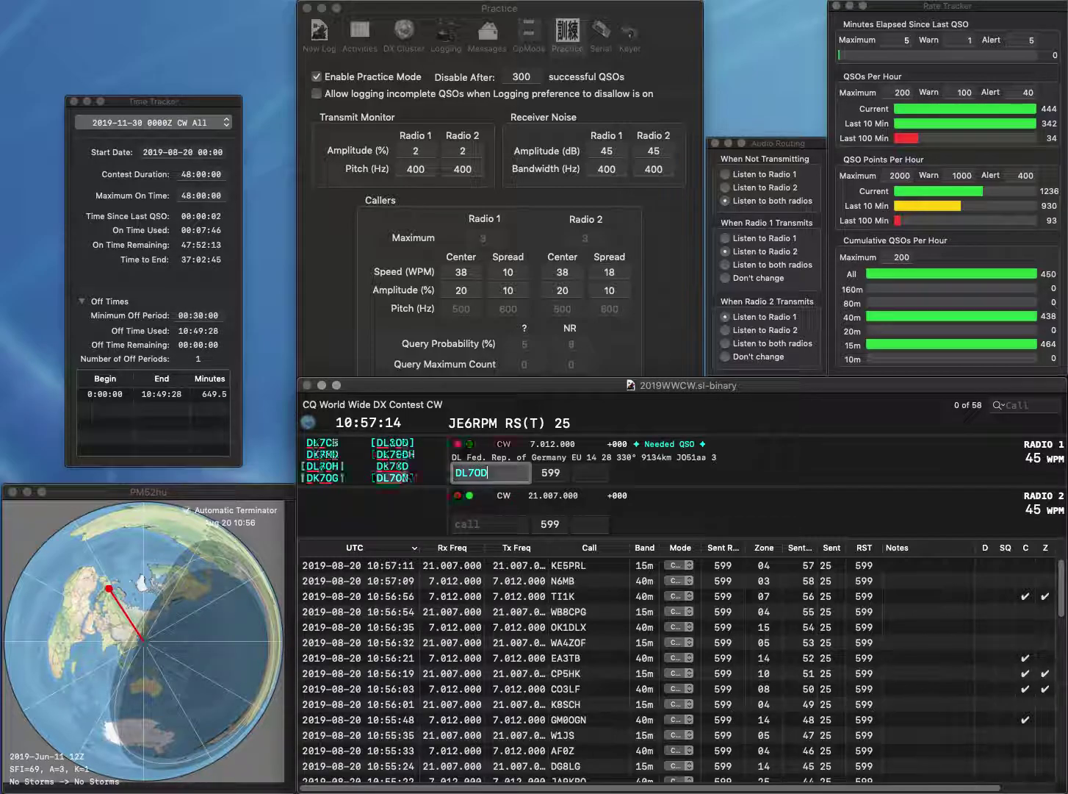
{"action": "key", "text": "Return"}
{"action": "type", "text": "CR5E"}
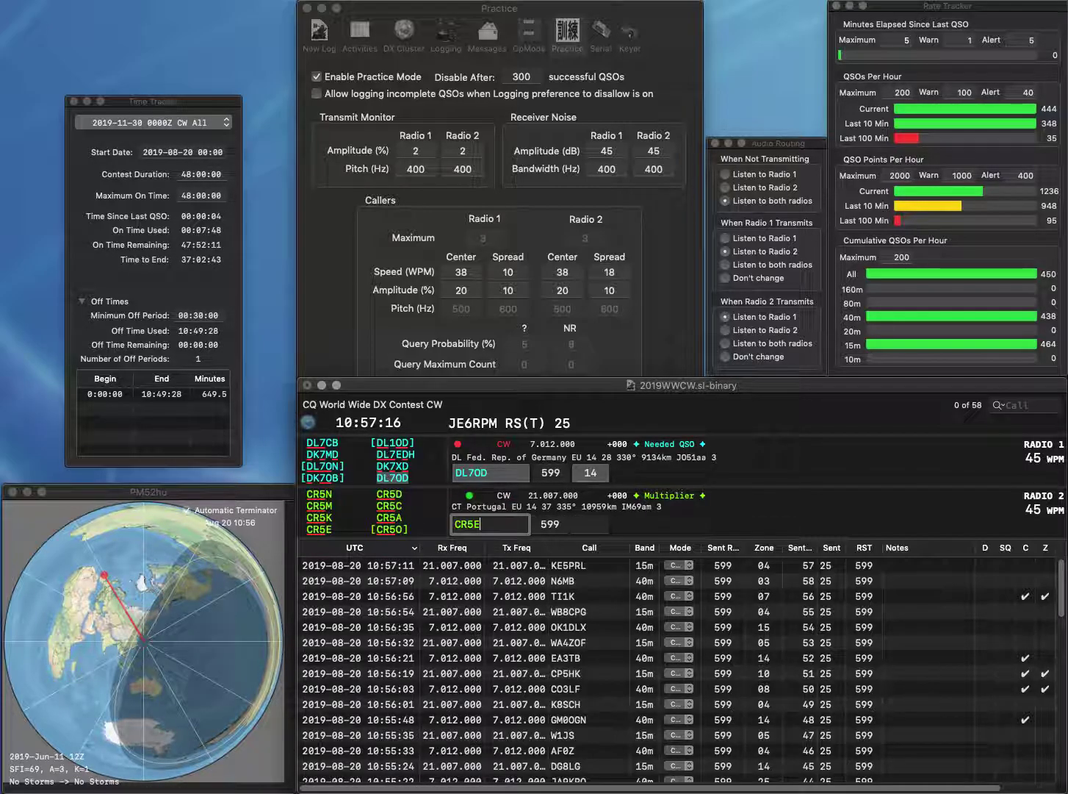
{"action": "key", "text": "Return"}
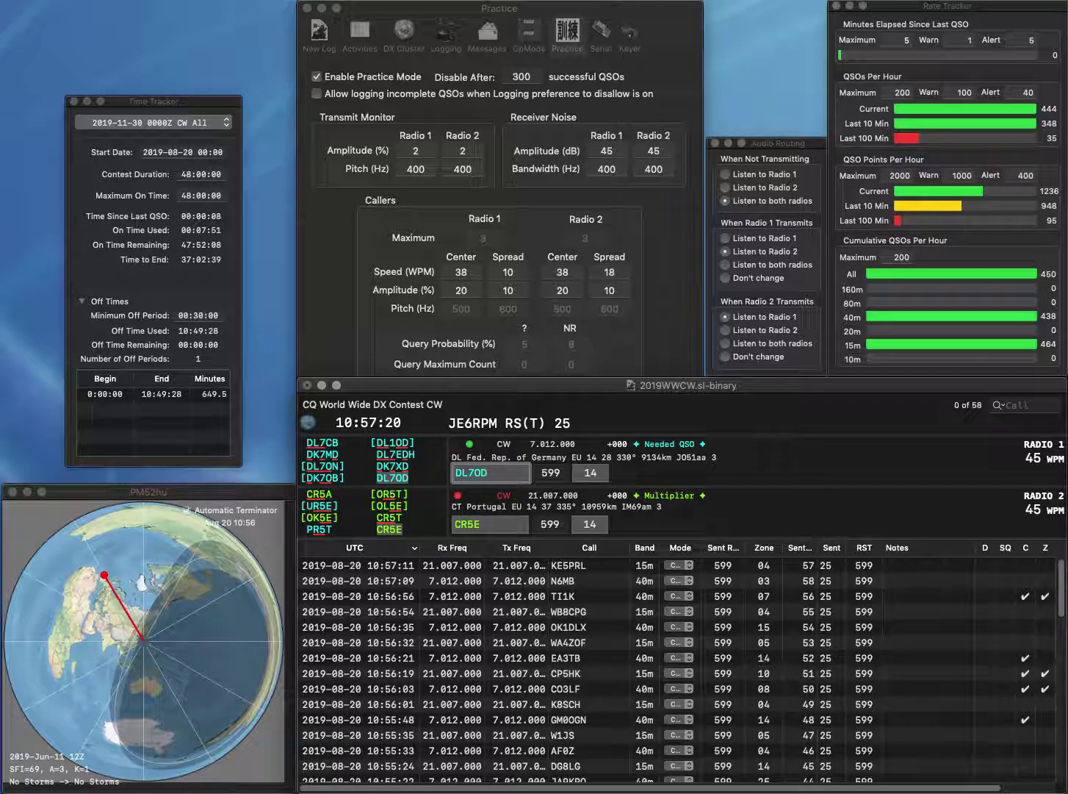
{"action": "key", "text": "Return"}
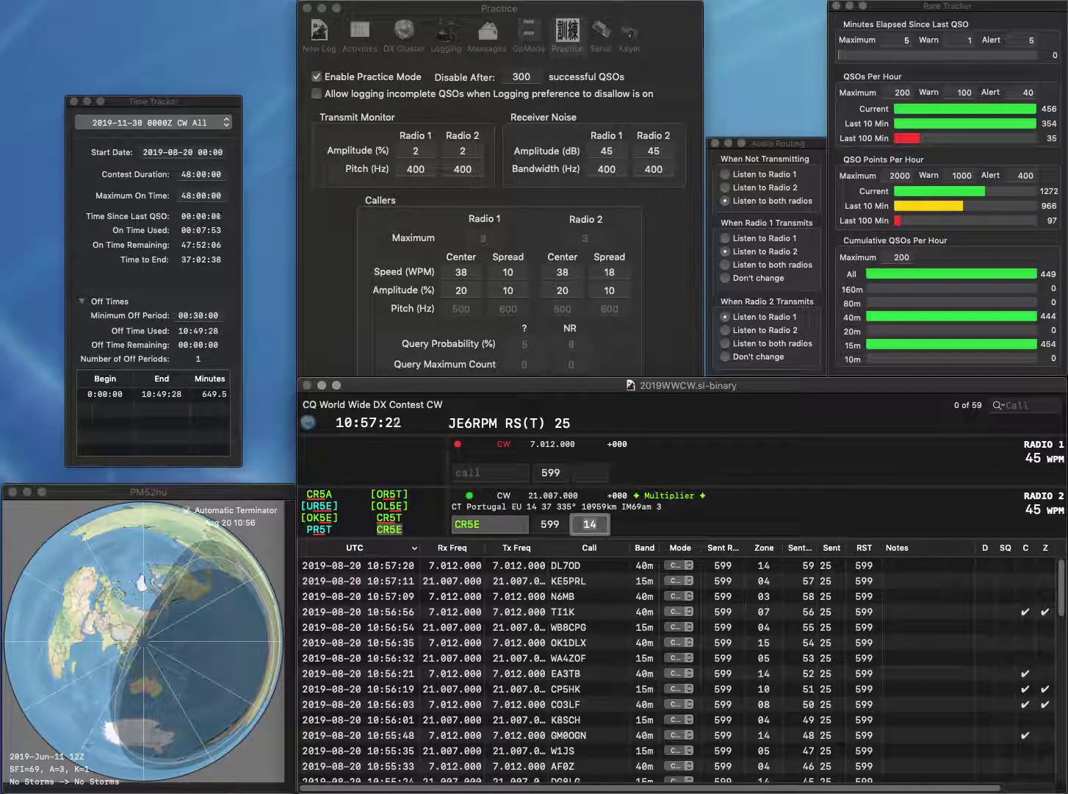
{"action": "key", "text": "Return"}
- Answer WB3BGK on Radio 1 and G6VA on Radio 2
{"action": "type", "text": "WB4"}
{"action": "key", "text": "BackSpace"}
{"action": "type", "text": "3BGK"}
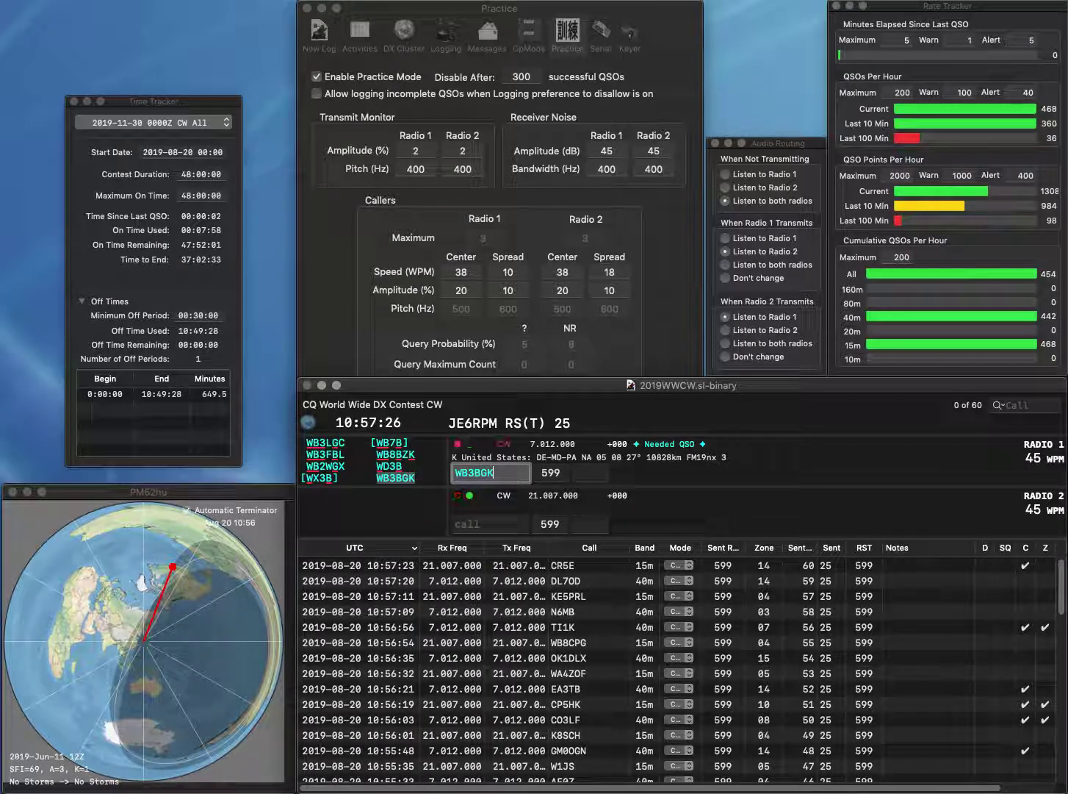
{"action": "key", "text": "Return"}
{"action": "type", "text": "G6"}
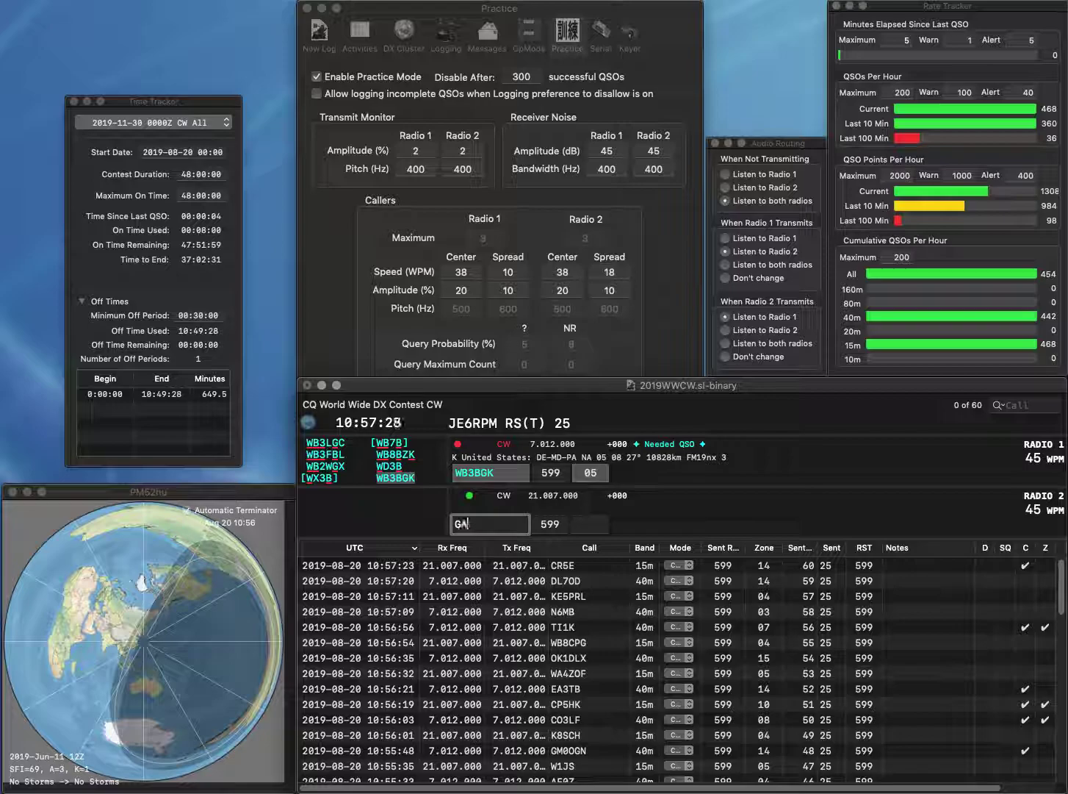
{"action": "type", "text": "VA"}
{"action": "key", "text": "Left"}
{"action": "key", "text": "Left"}
{"action": "type", "text": "6"}
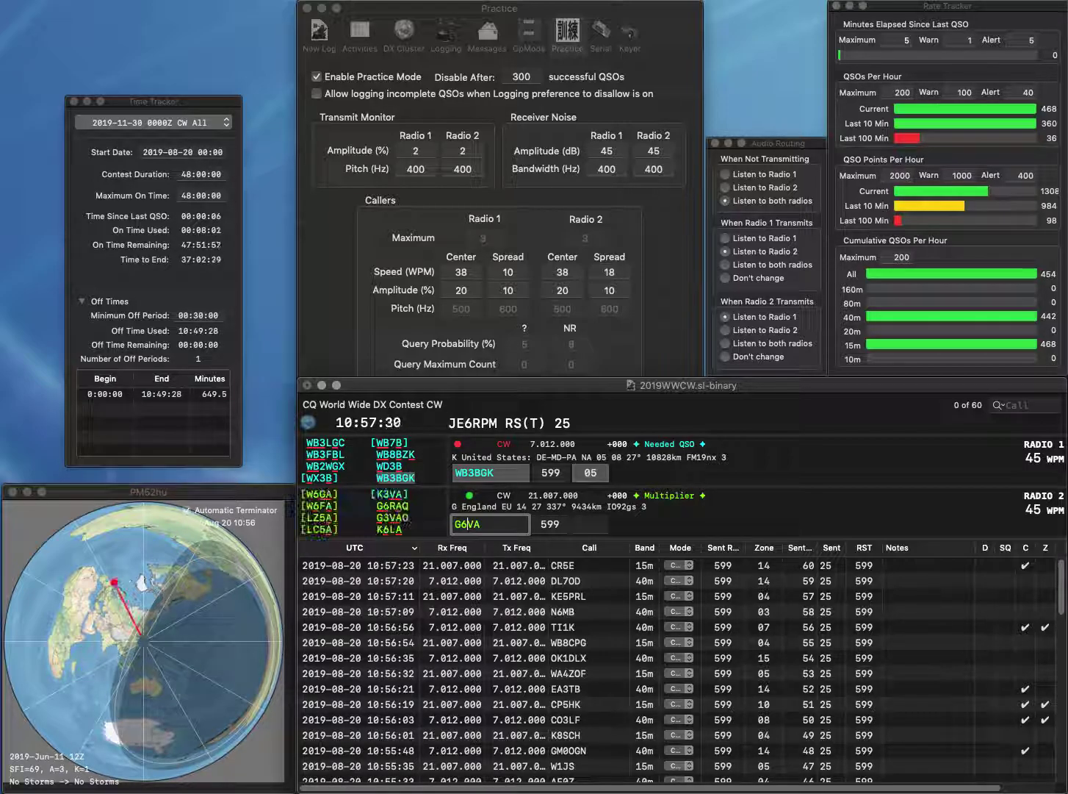
{"action": "key", "text": "Return"}
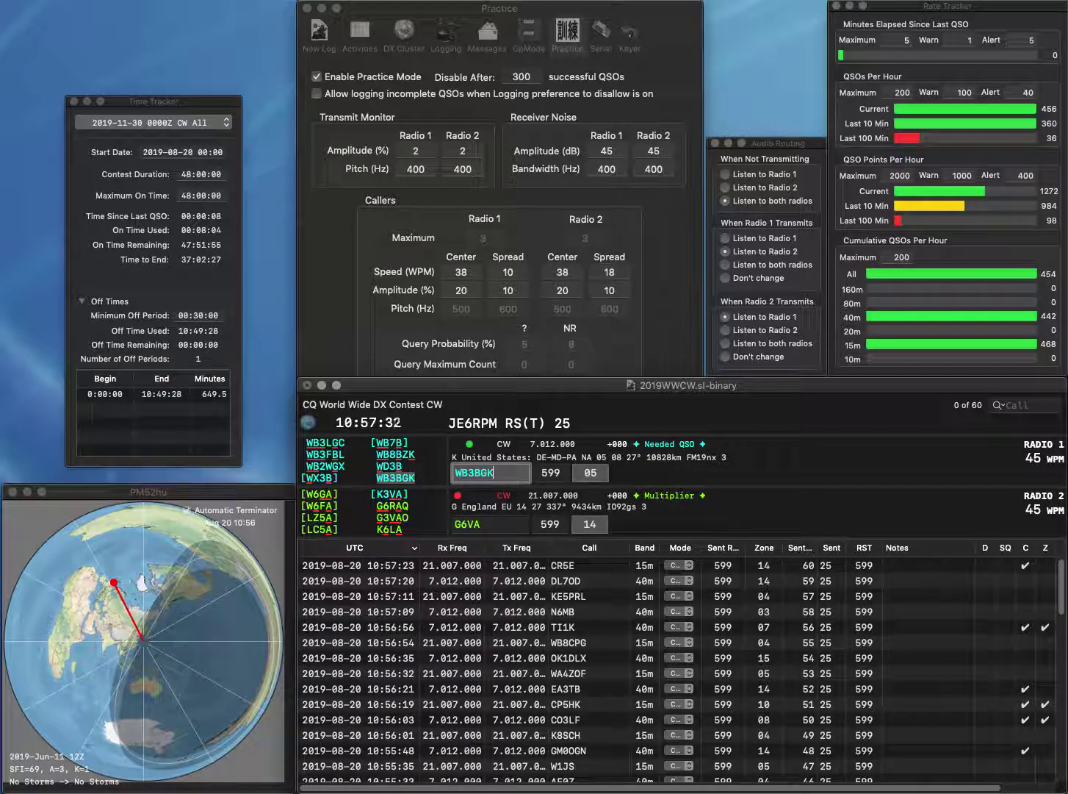
{"action": "key", "text": "Return"}
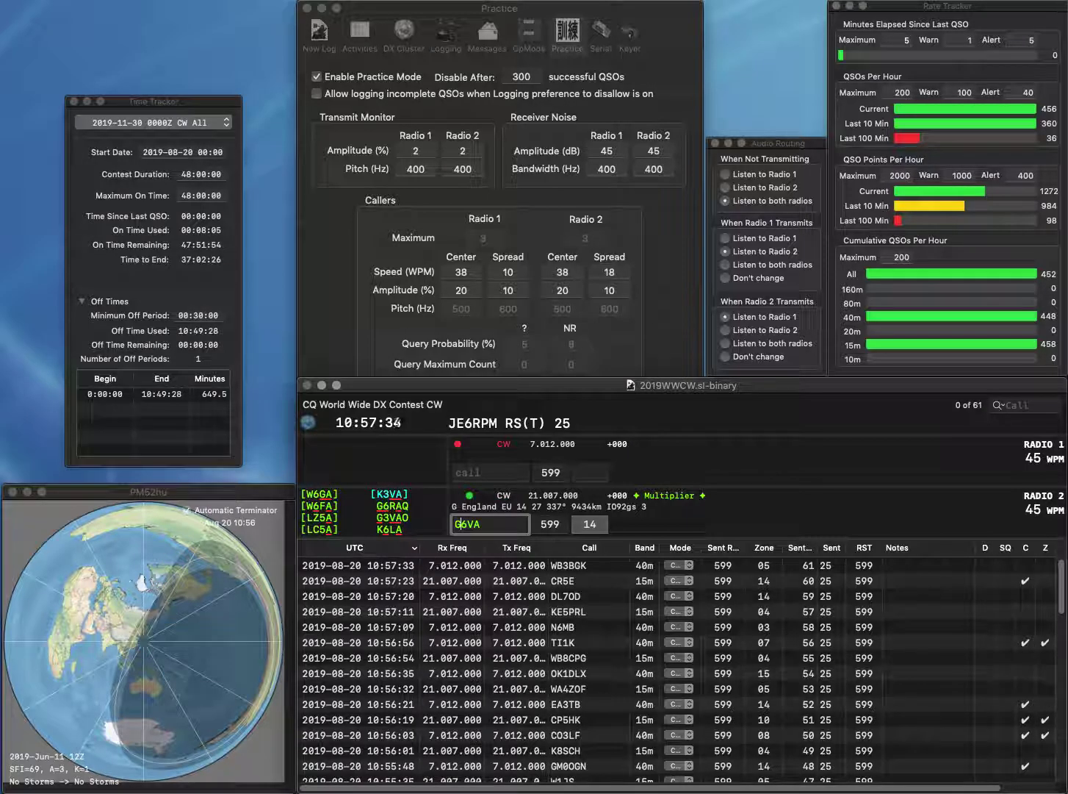
{"action": "key", "text": "Left"}
{"action": "key", "text": "BackSpace"}
{"action": "type", "text": "Z"}
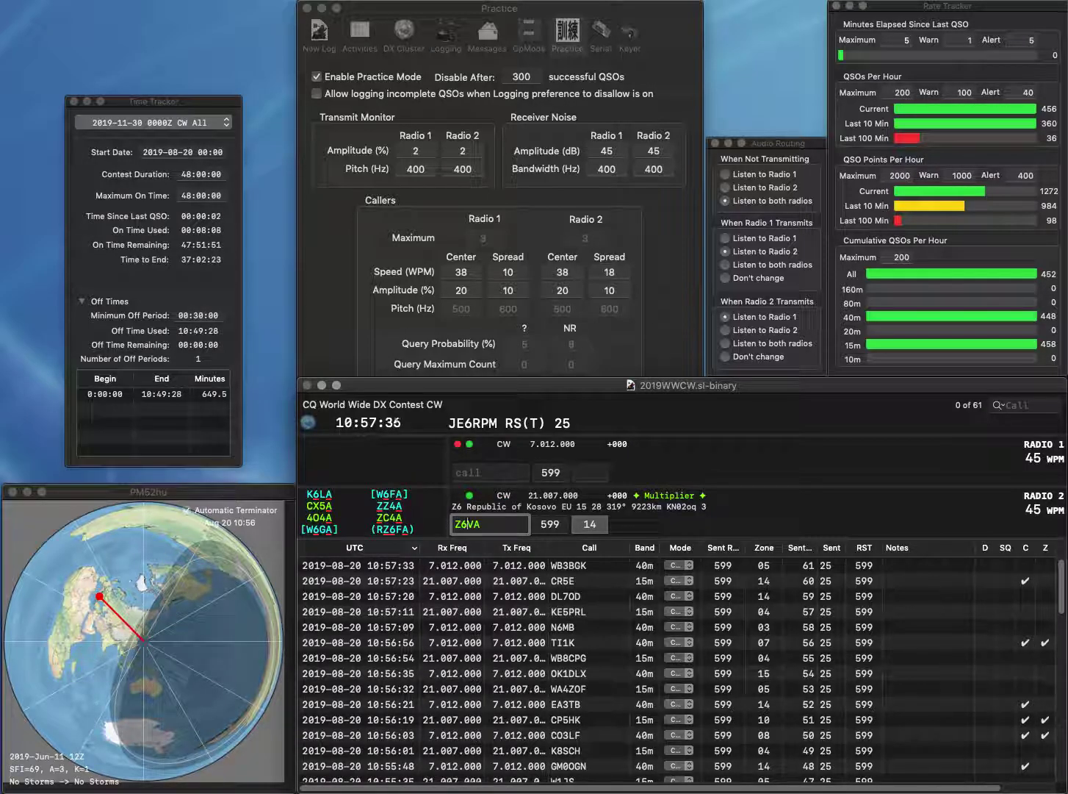
{"action": "key", "text": "Right"}
{"action": "key", "text": "BackSpace"}
{"action": "type", "text": "3"}
{"action": "key", "text": "BackSpace"}
{"action": "type", "text": "4"}
{"action": "key", "text": "Return"}
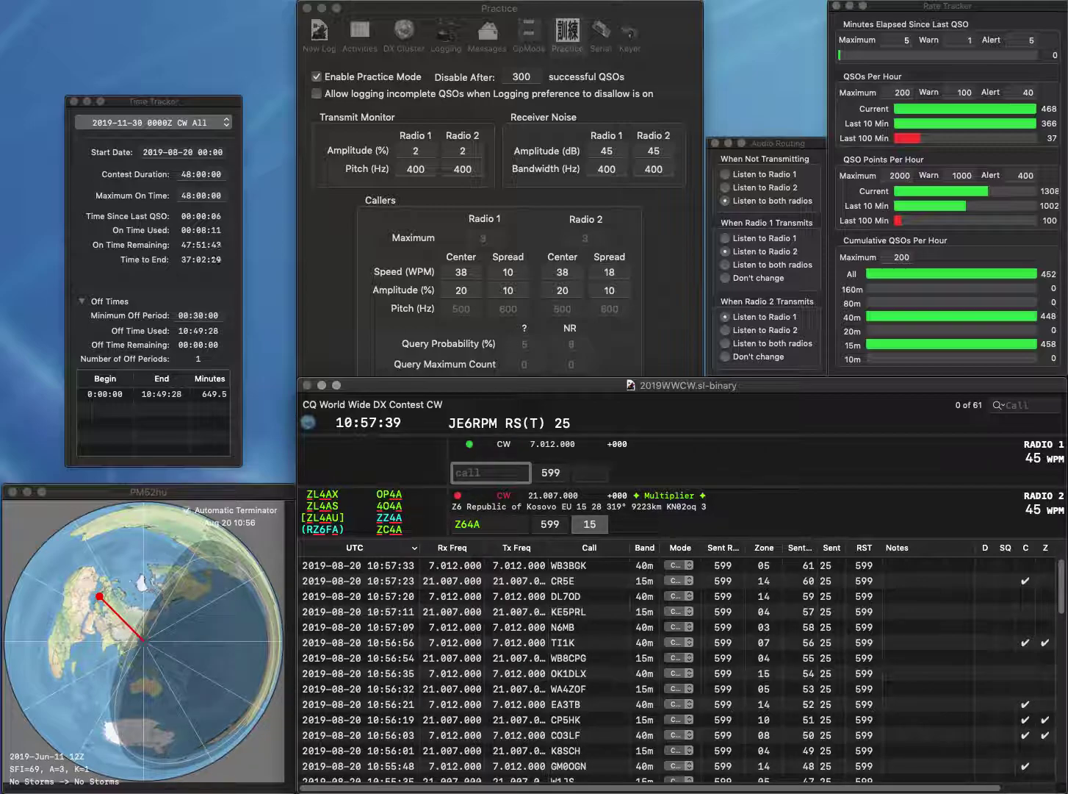
- Send the partial call OM on Radio 1, and correct the Radio 2 call to ZZ4A and answer it
{"action": "type", "text": "OM"}
{"action": "key", "text": "Return"}
{"action": "key", "text": "BackSpace"}
{"action": "key", "text": "BackSpace"}
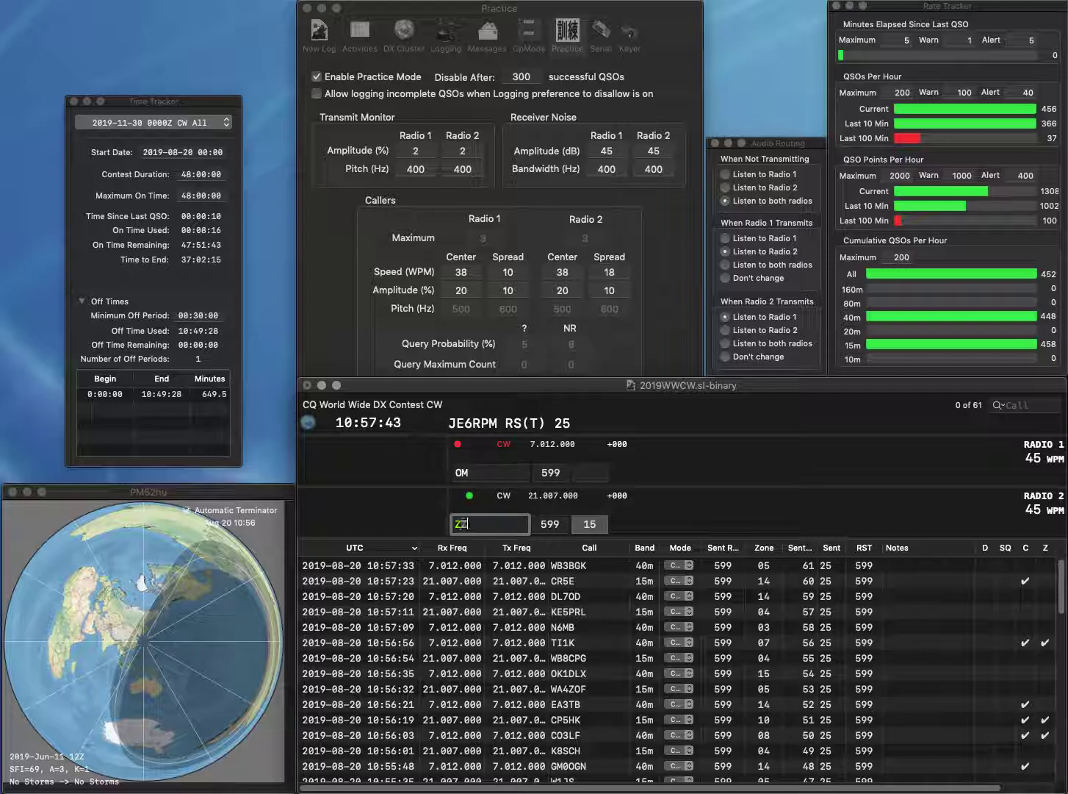
{"action": "type", "text": "4A"}
{"action": "key", "text": "Return"}
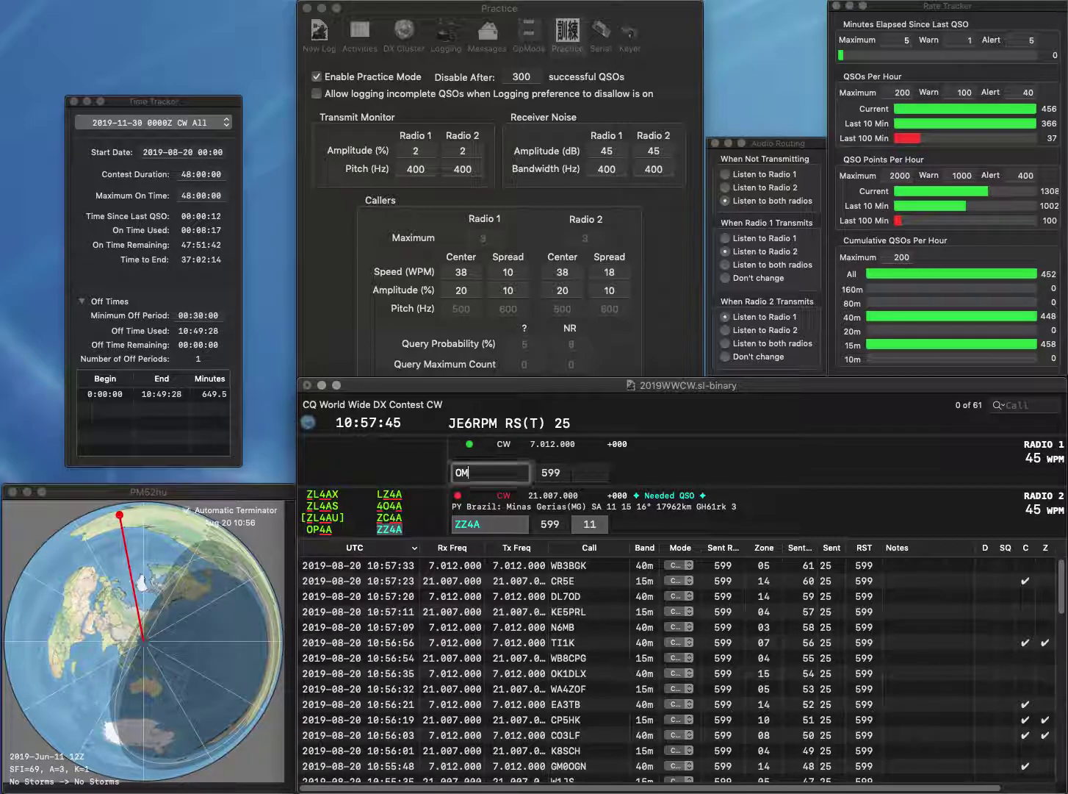
- Complete the Radio 1 call as OM3YDX, answer it, and log the ZZ4A and OM3YDX contacts
{"action": "type", "text": "3YDX"}
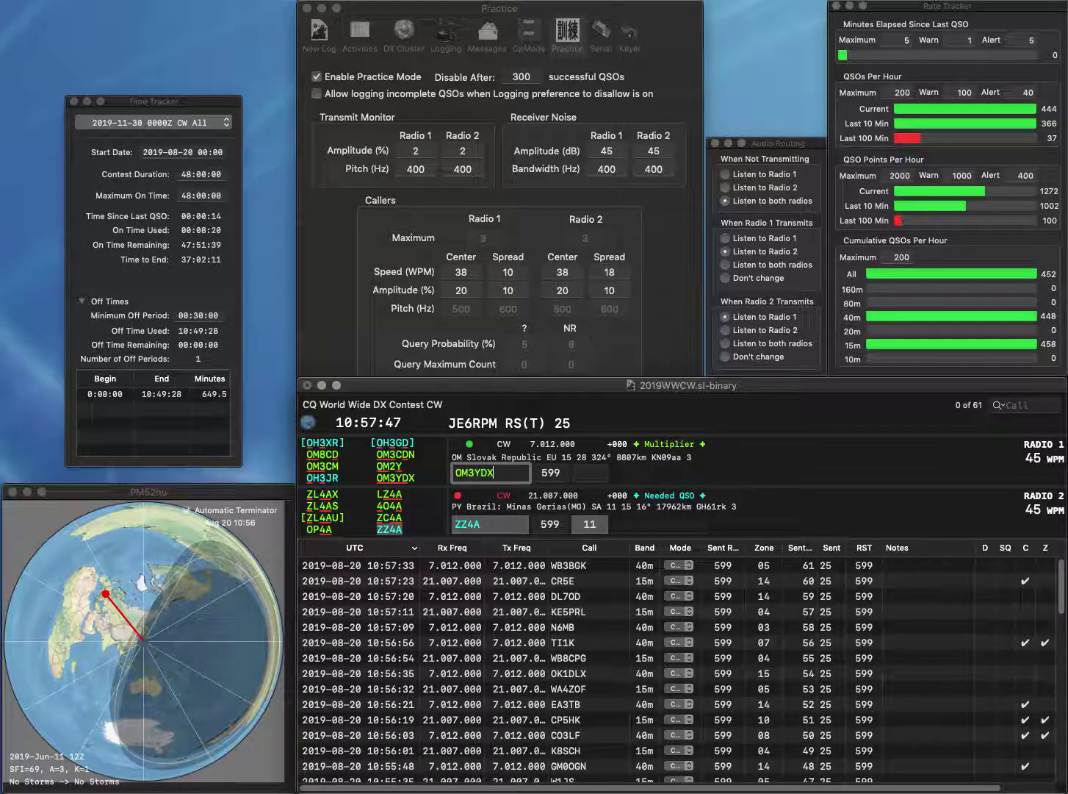
{"action": "key", "text": "Return"}
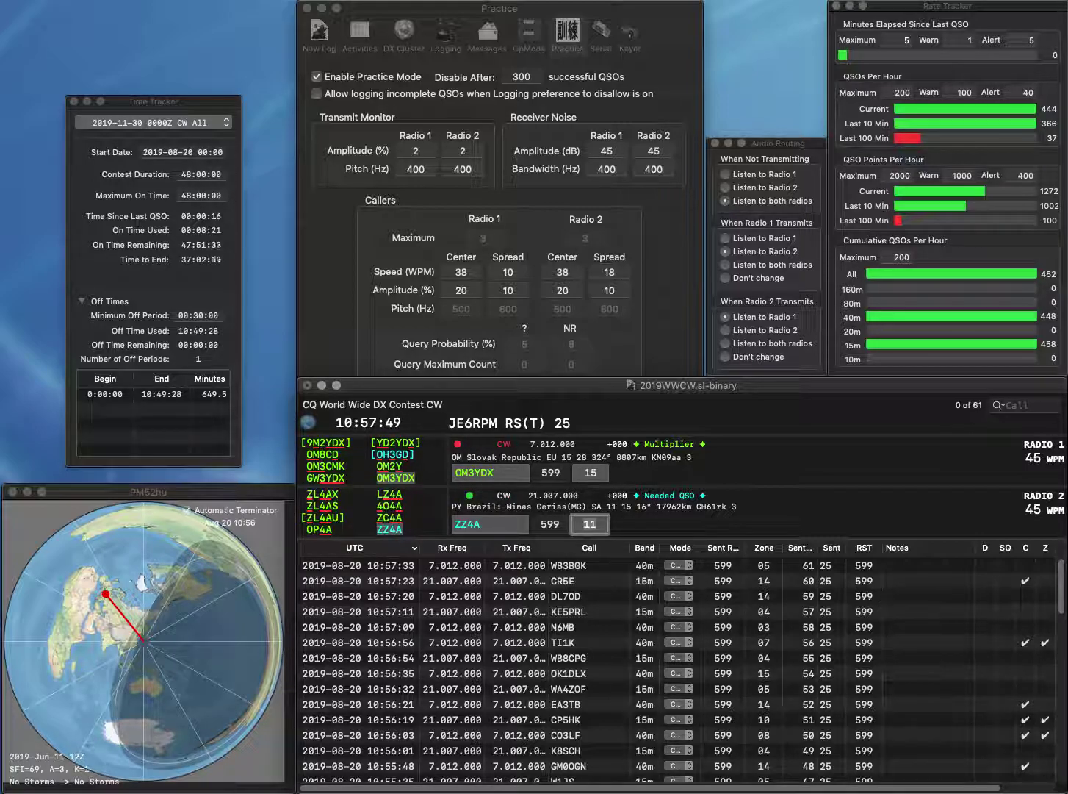
{"action": "key", "text": "Return"}
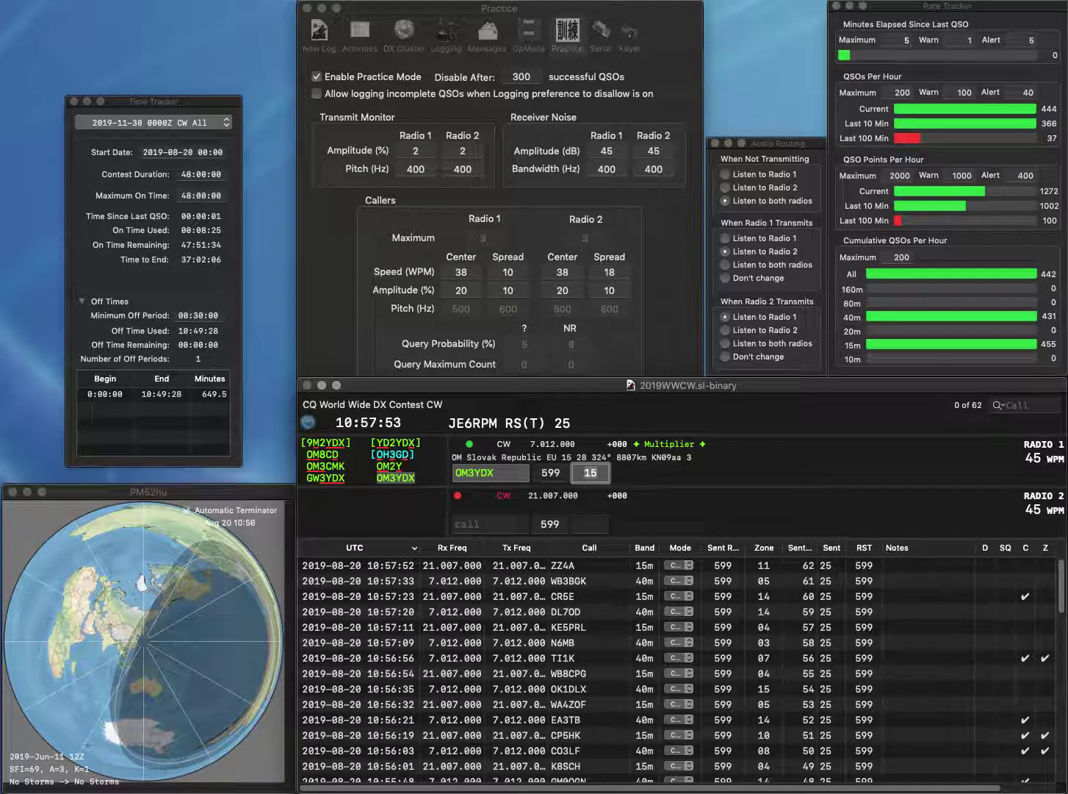
{"action": "key", "text": "Return"}
- Answer N1DC on Radio 2 and send the partial call KJI on Radio 1
{"action": "type", "text": "E"}
{"action": "key", "text": "BackSpace"}
{"action": "type", "text": "N1DC"}
{"action": "left_click", "coordinate": [456, 472]}
{"action": "type", "text": "KJI"}
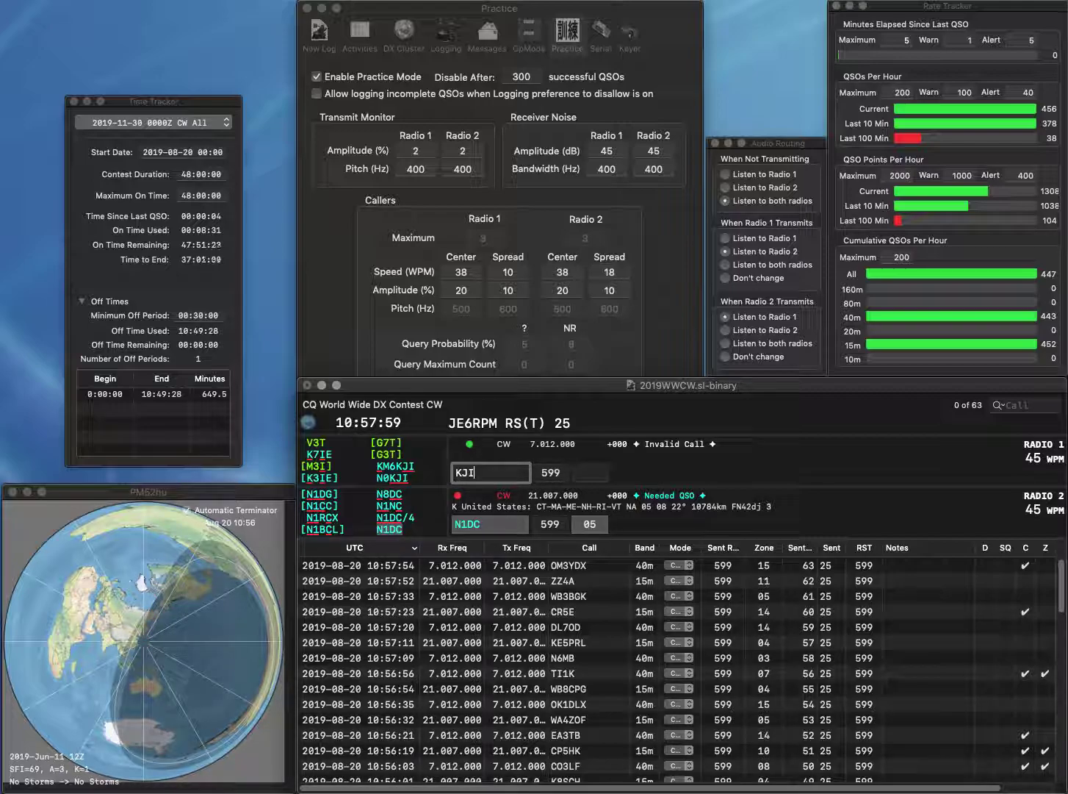
{"action": "key", "text": "Return"}
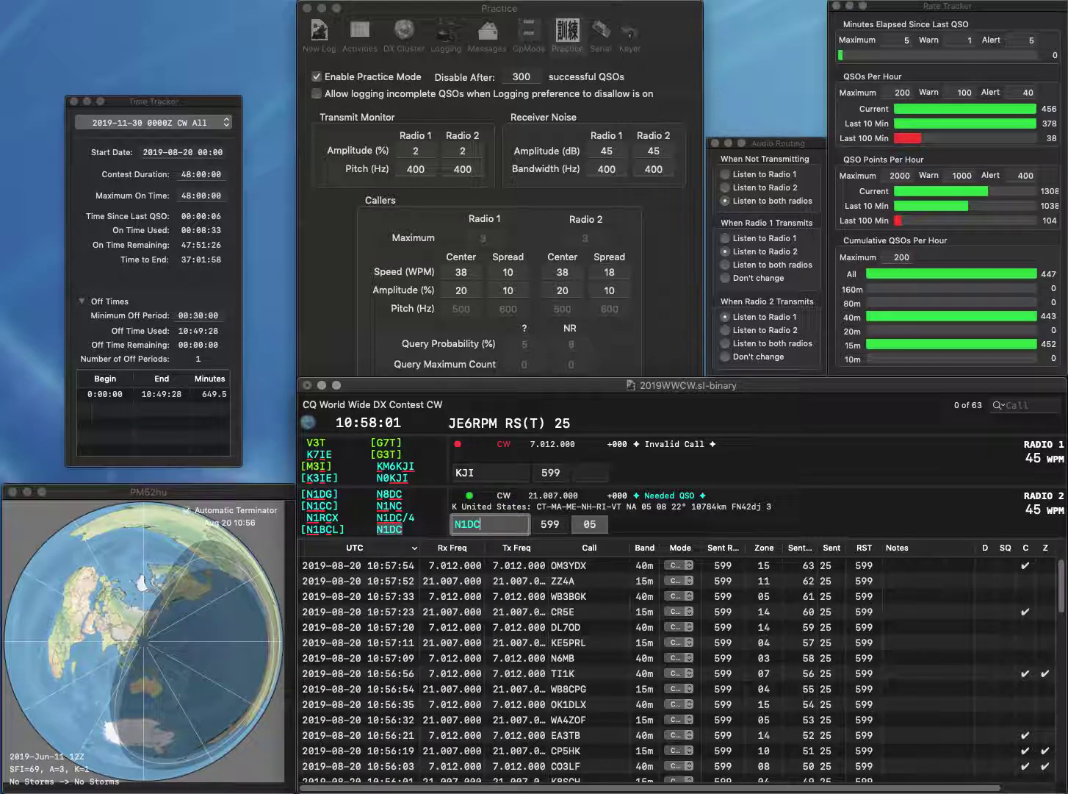
- Correct the Radio 2 call to NW3DC and the Radio 1 call to KJ4IZW, and answer both
{"action": "key", "text": "Left"}
{"action": "key", "text": "BackSpace"}
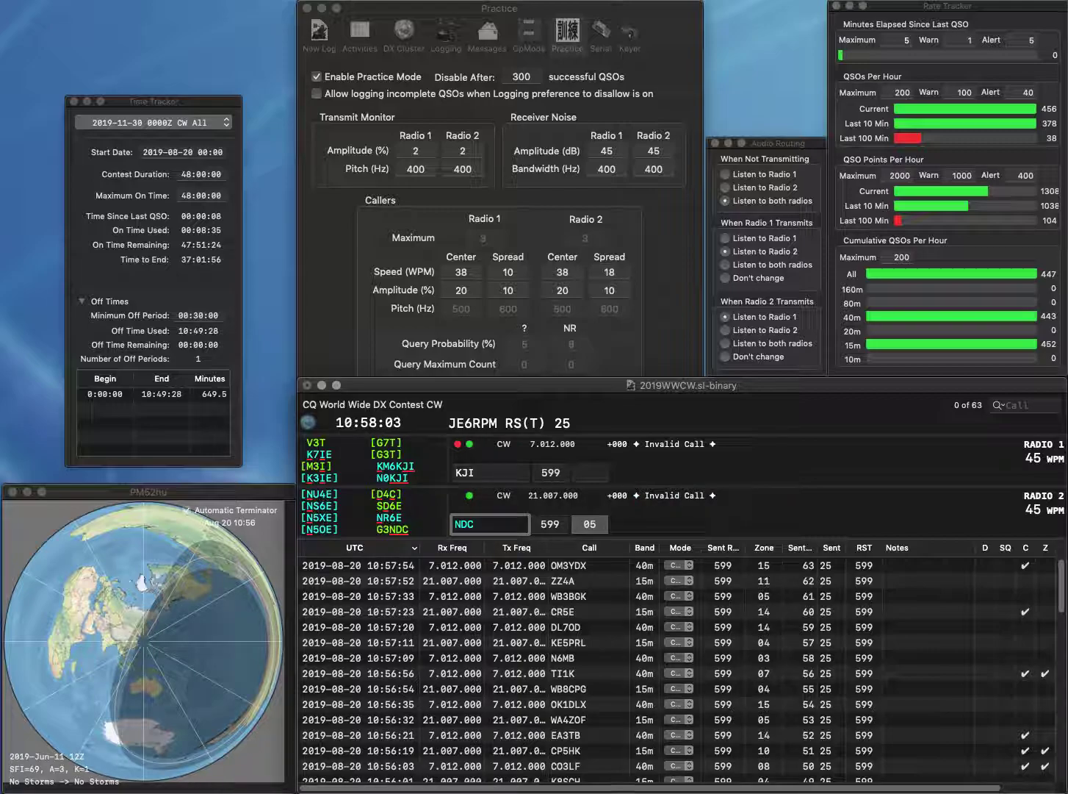
{"action": "type", "text": "W3"}
{"action": "key", "text": "Return"}
{"action": "key", "text": "BackSpace"}
{"action": "type", "text": "4IZW"}
{"action": "key", "text": "Return"}
{"action": "left_click", "coordinate": [474, 523]}
{"action": "key", "text": "Return"}
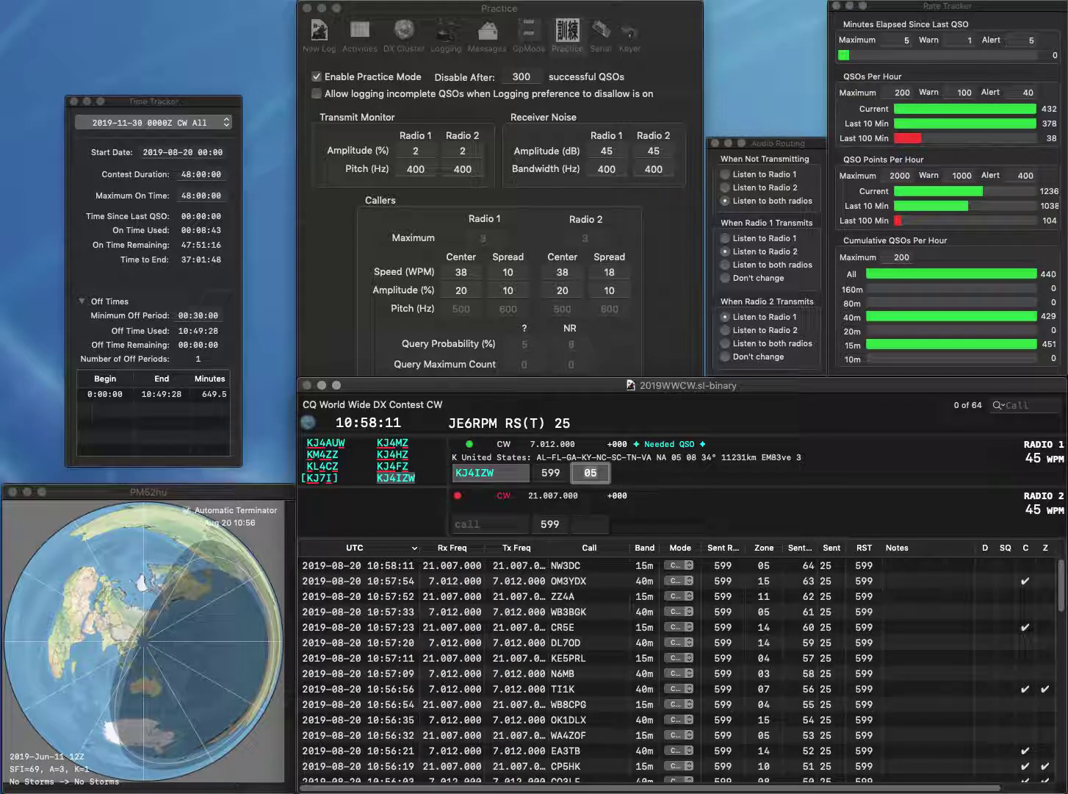
{"action": "key", "text": "Return"}
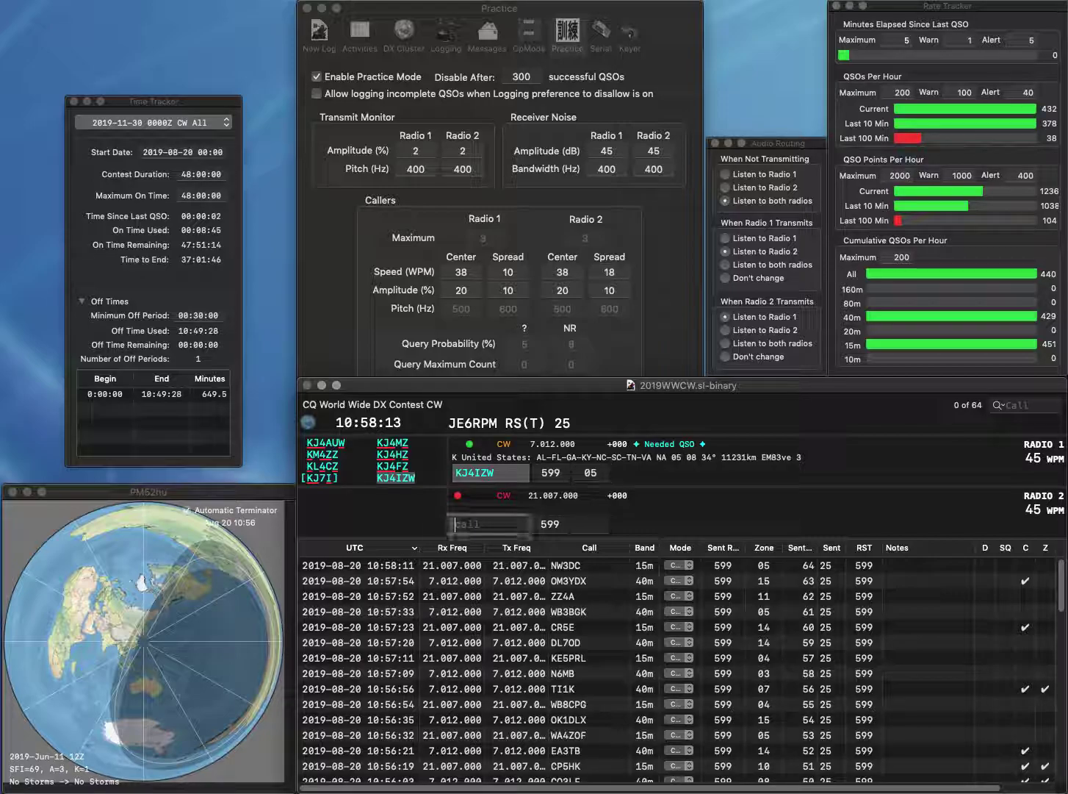
{"action": "type", "text": "EF5T"}
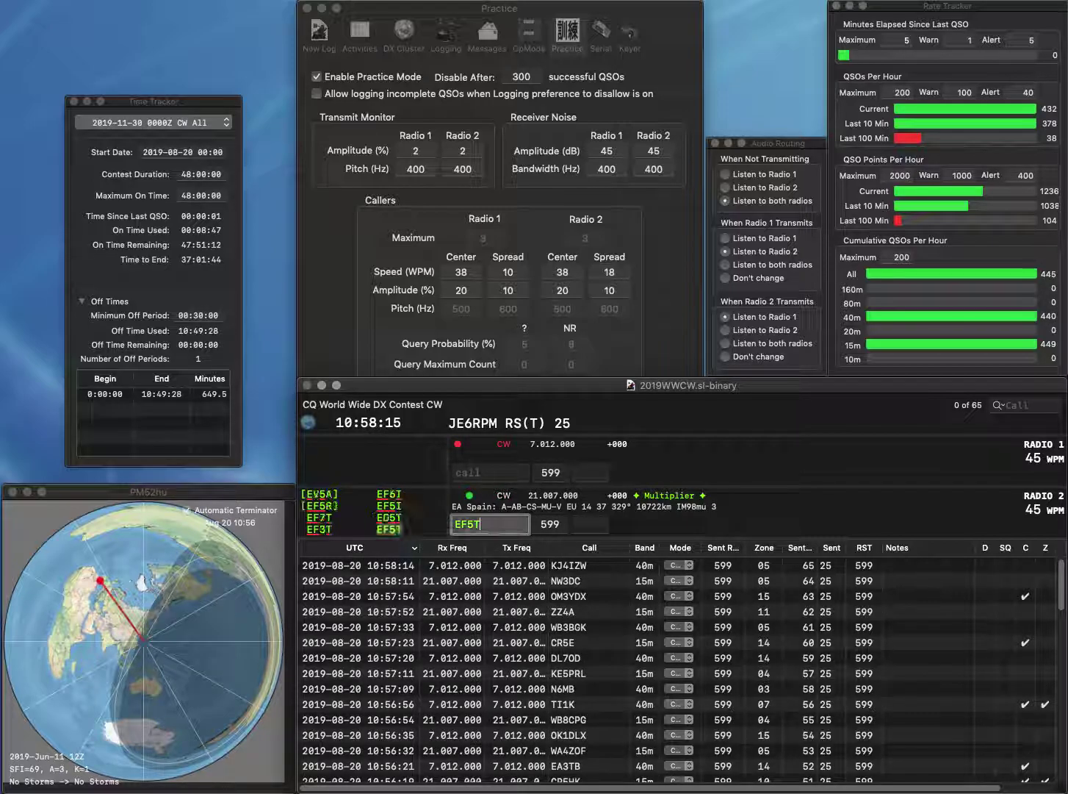
{"action": "key", "text": "Return"}
{"action": "type", "text": "SP2PIK"}
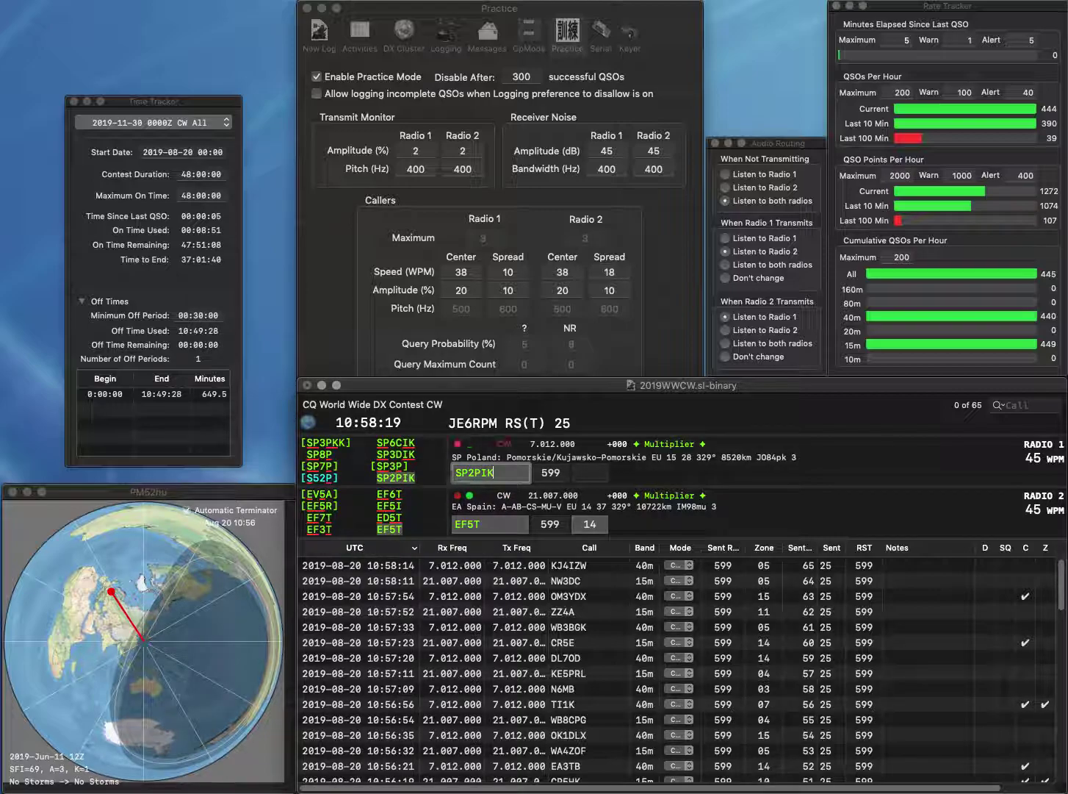
{"action": "key", "text": "Return"}
{"action": "key", "text": "Return"}
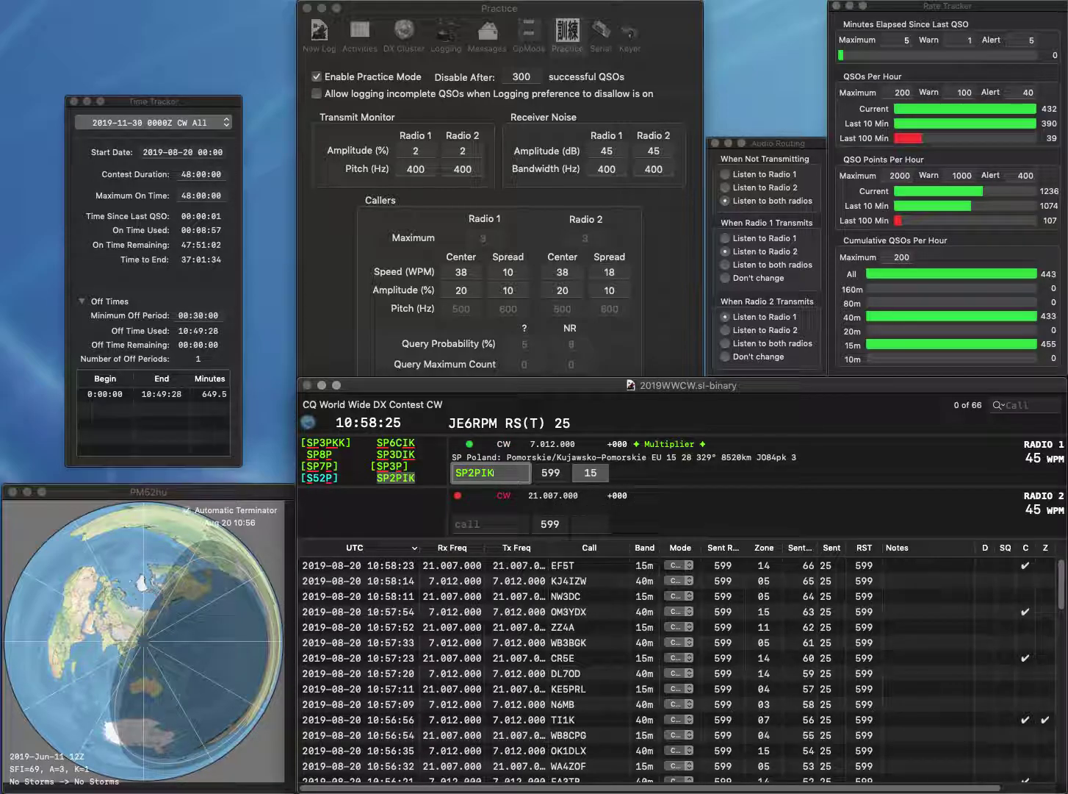
{"action": "key", "text": "Return"}
{"action": "type", "text": "S51AU"}
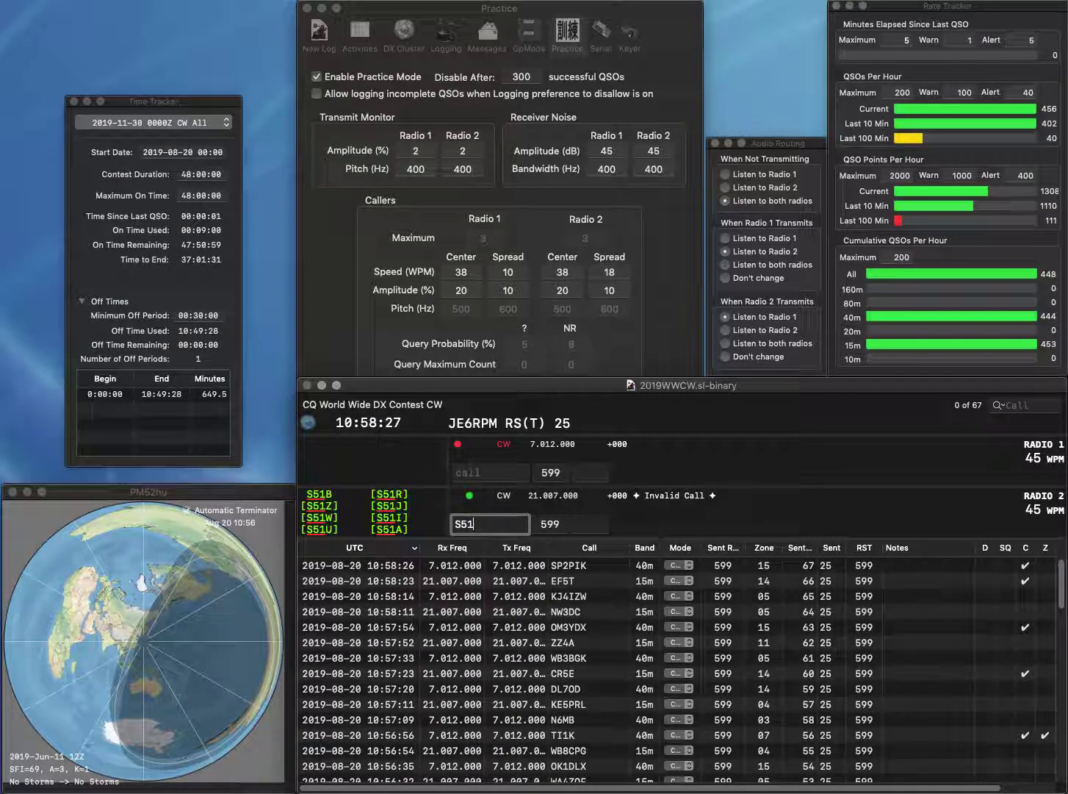
{"action": "key", "text": "Return"}
{"action": "type", "text": "K7RGG"}
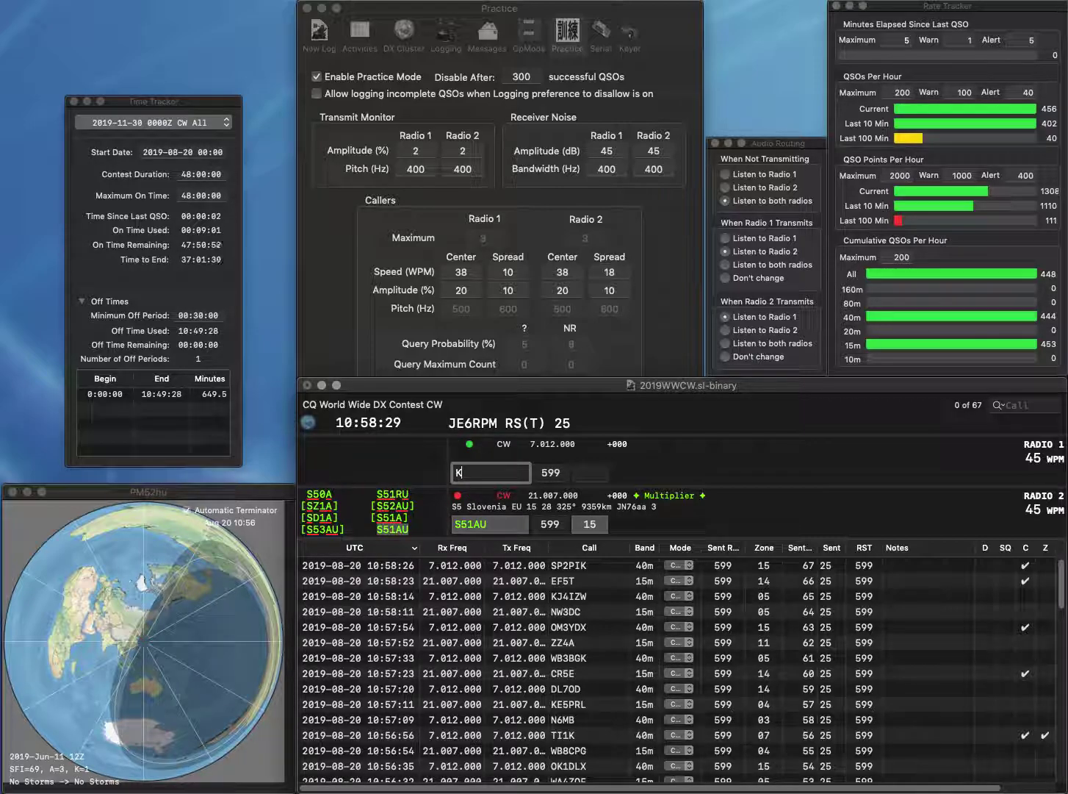
{"action": "key", "text": "Return"}
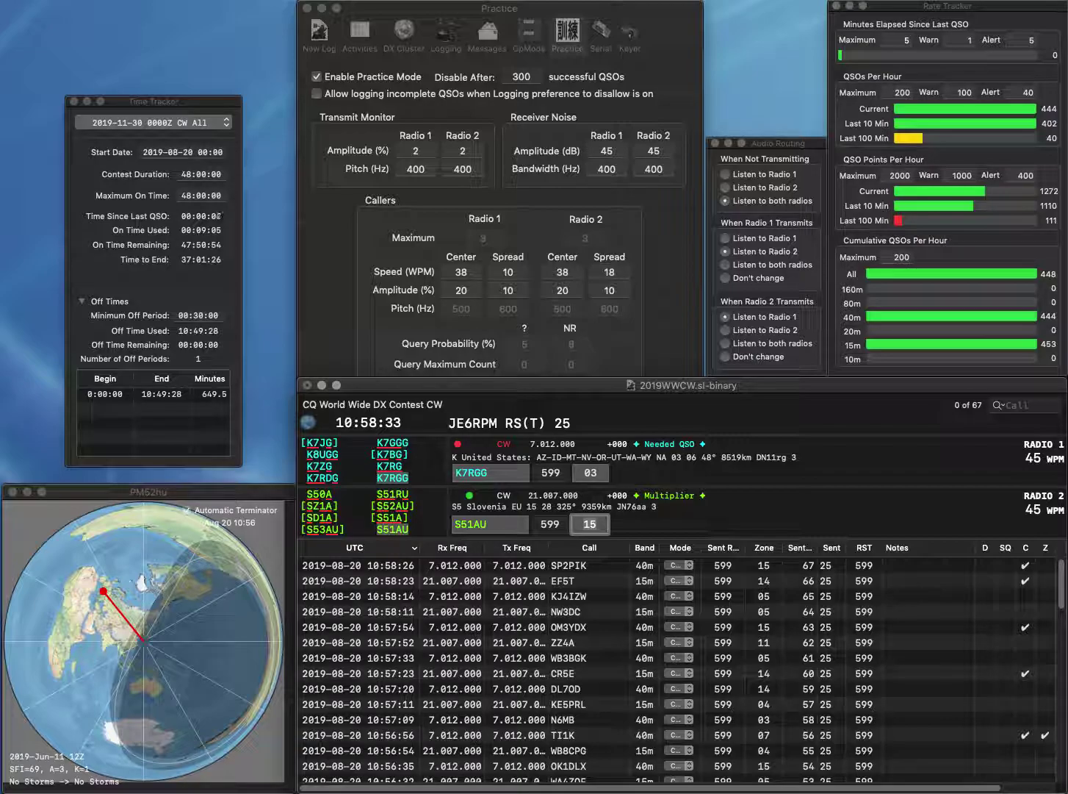
{"action": "key", "text": "Return"}
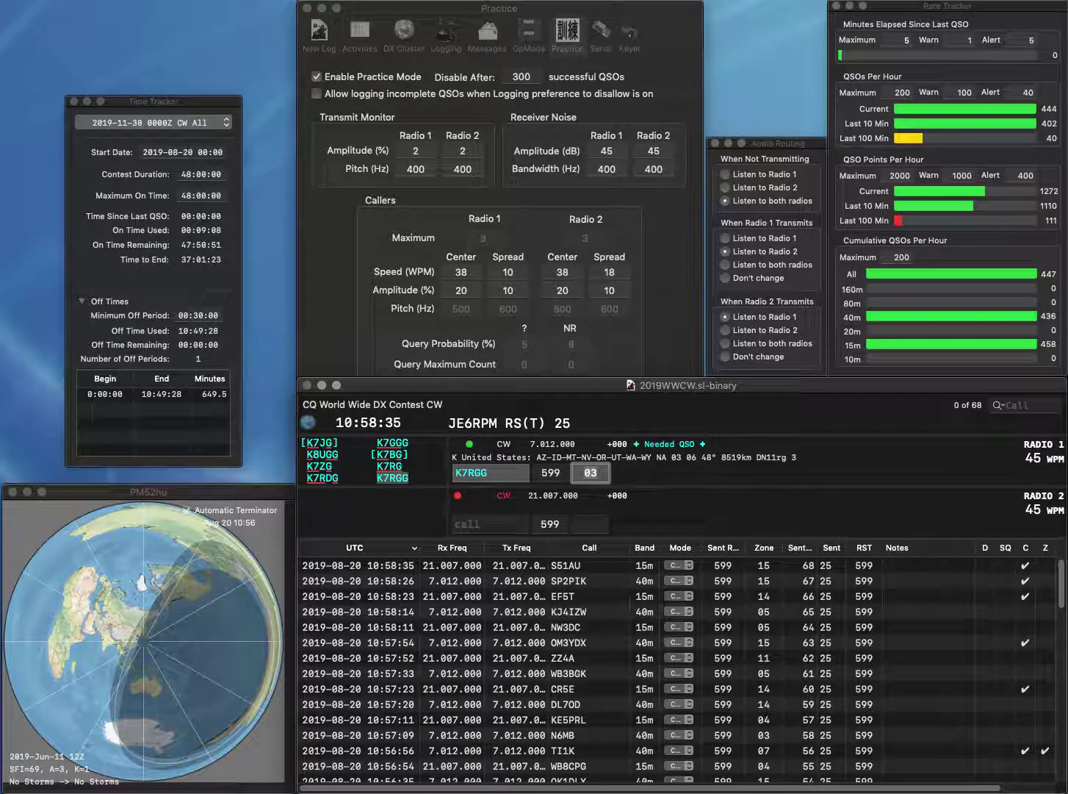
{"action": "key", "text": "Return"}
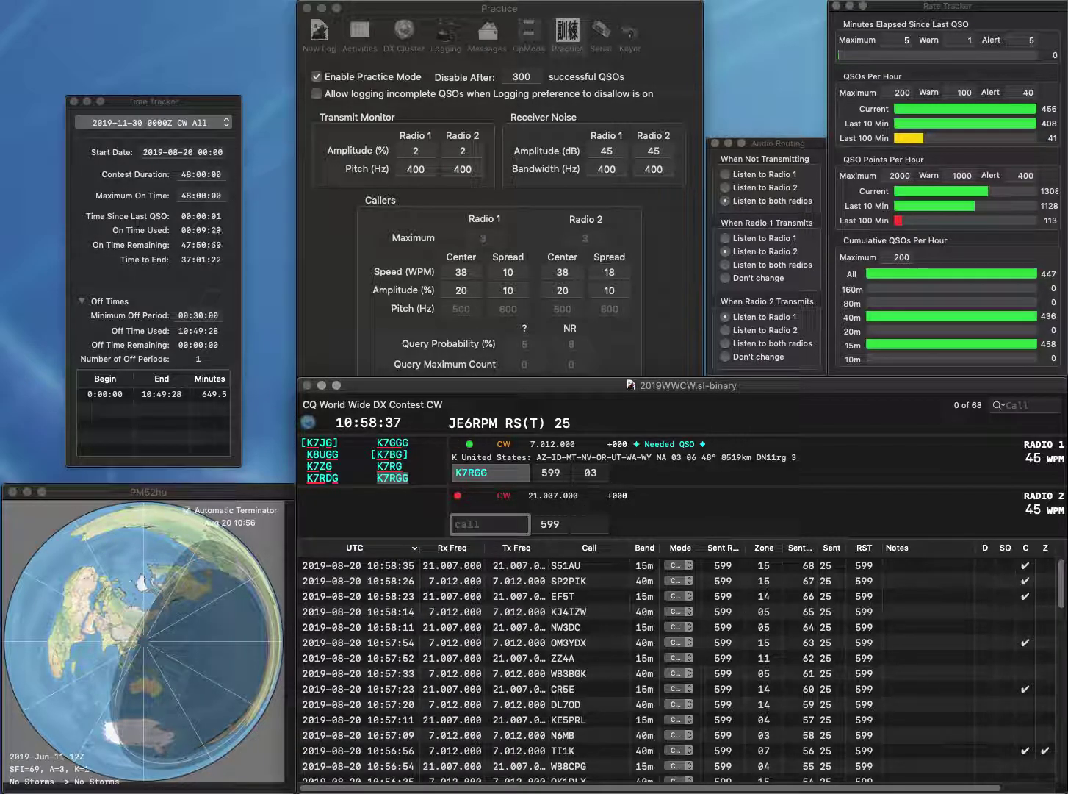
- Answer CR3DX on Radio 2 and NQ9R on Radio 1, and log both contacts
{"action": "type", "text": "CR3DX"}
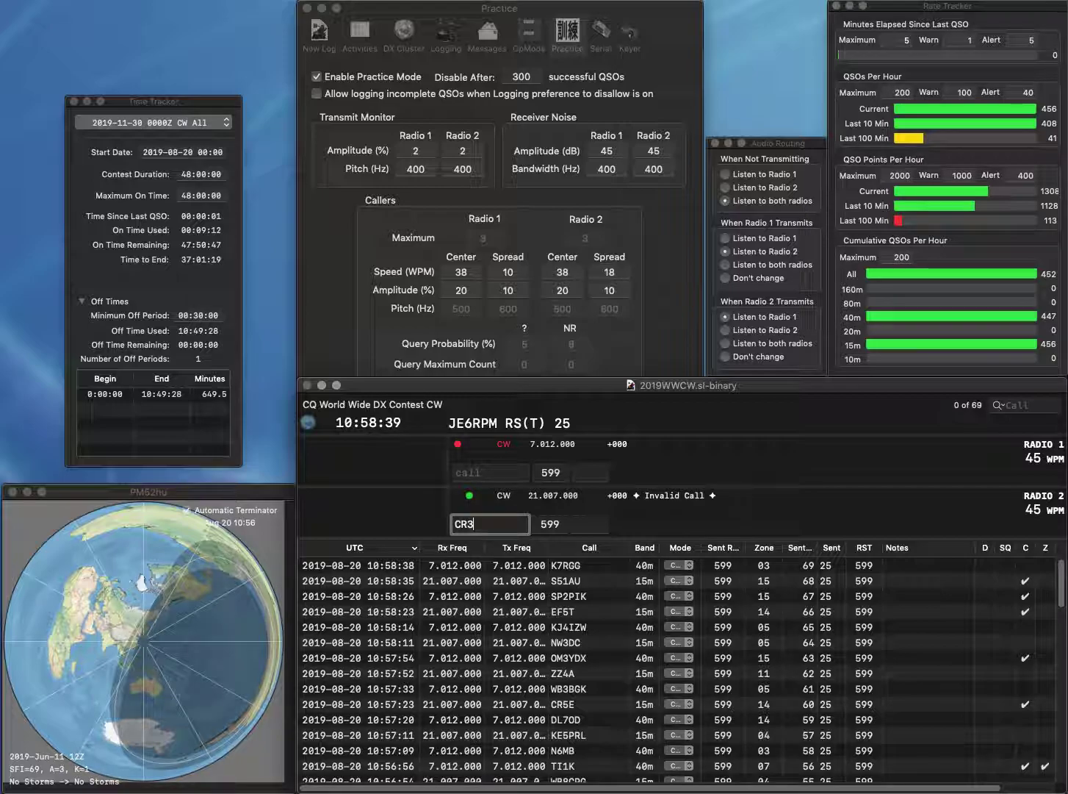
{"action": "key", "text": "Return"}
{"action": "type", "text": "NQ9R"}
{"action": "key", "text": "Return"}
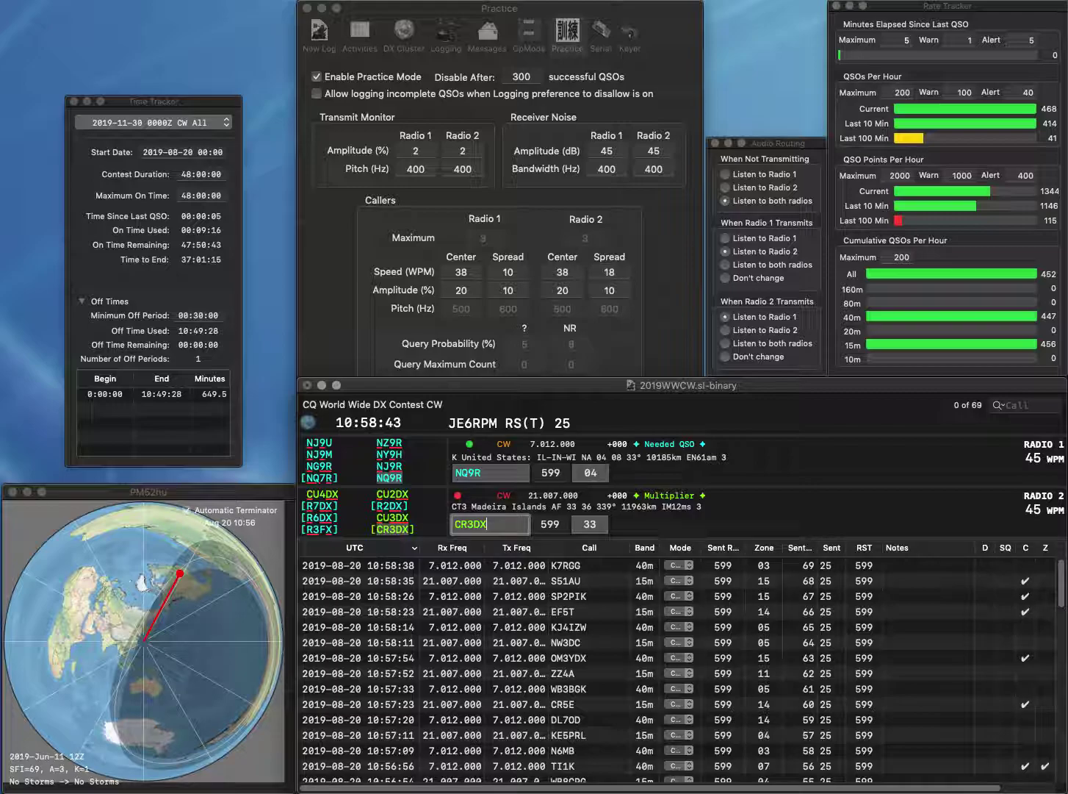
{"action": "key", "text": "Return"}
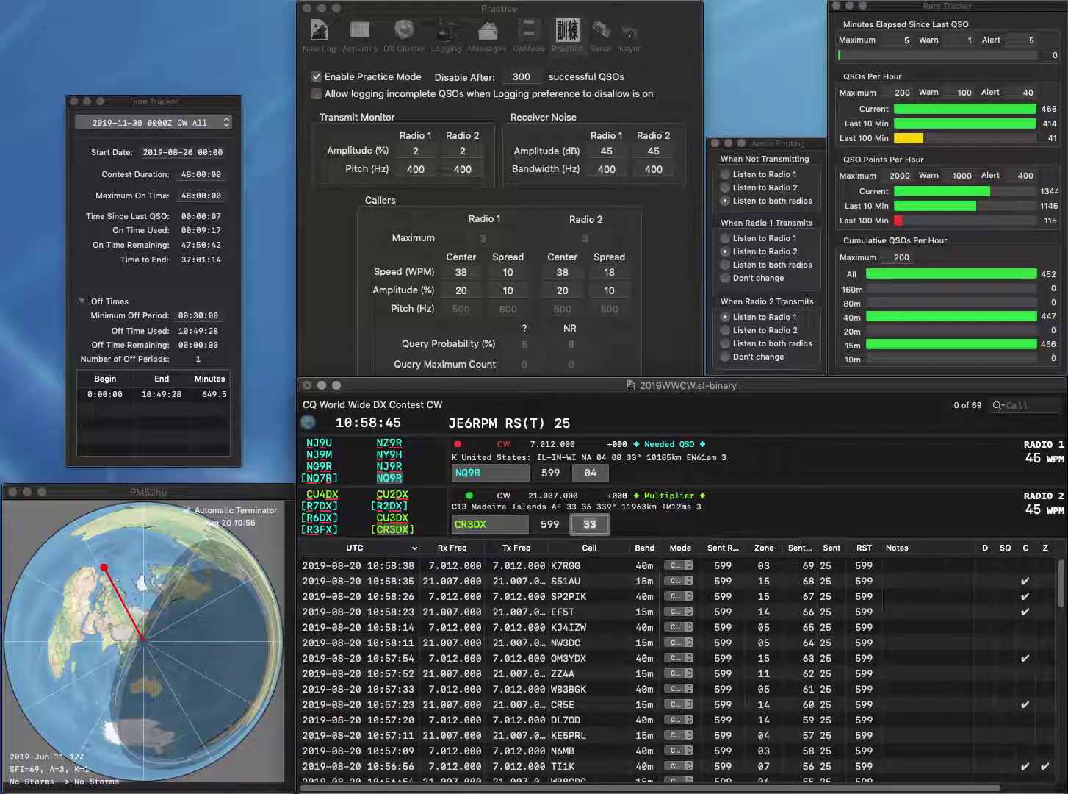
{"action": "key", "text": "Return"}
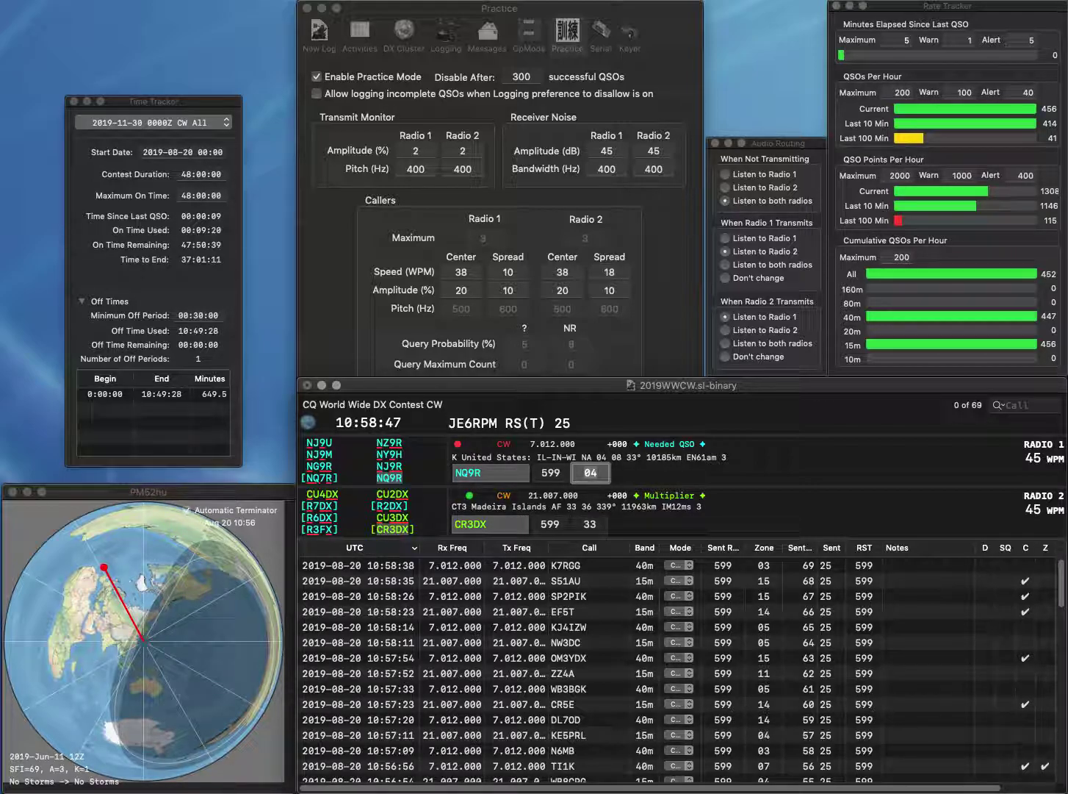
{"action": "key", "text": "Return"}
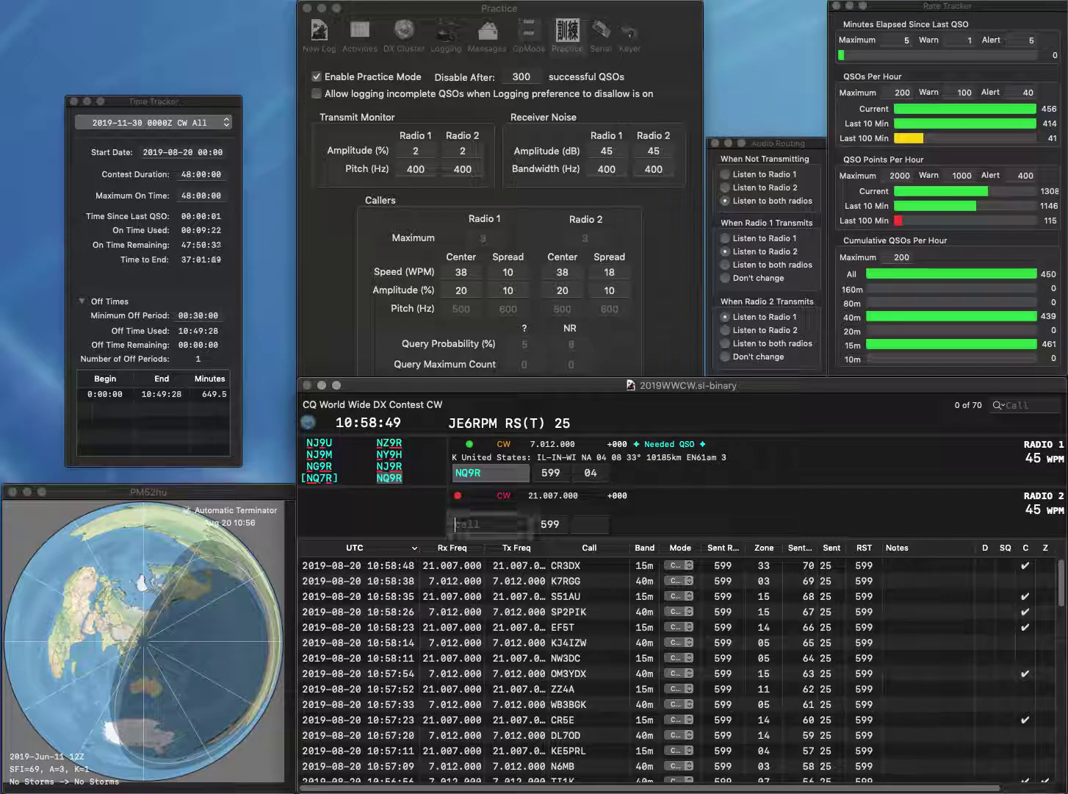
- Answer G3TZM on Radio 2 and G3ORY on Radio 1, and log both contacts
{"action": "type", "text": "G3"}
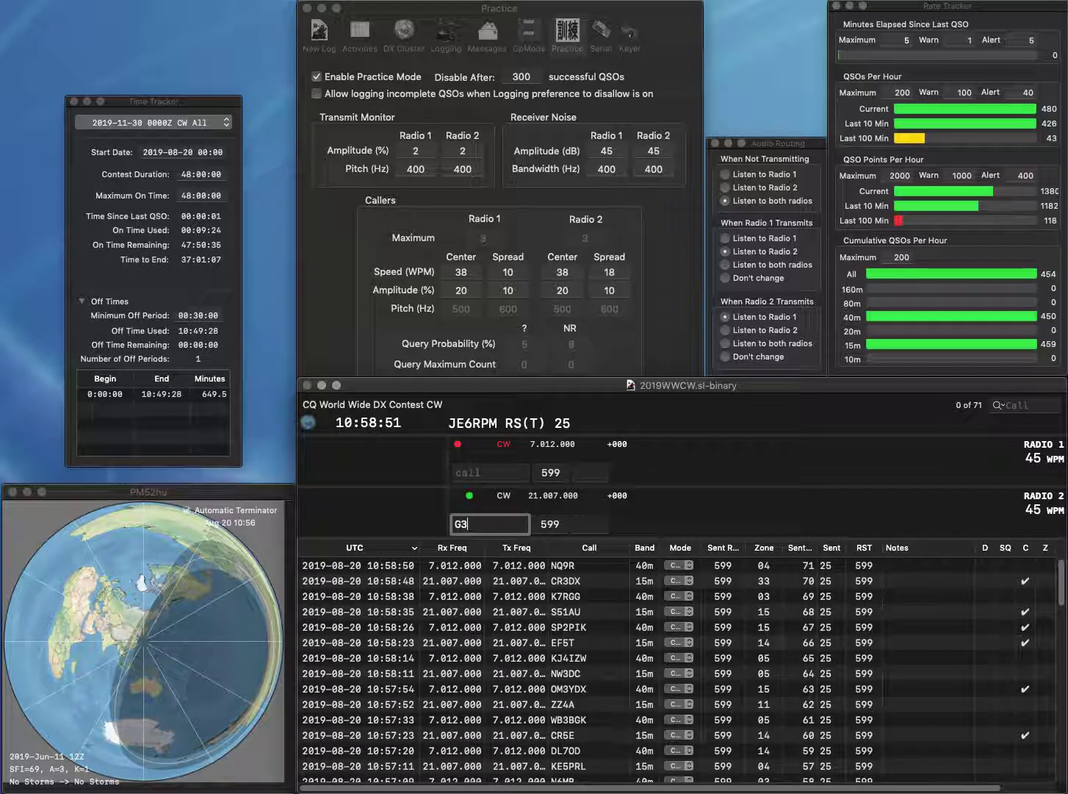
{"action": "type", "text": "TZM"}
{"action": "key", "text": "Return"}
{"action": "type", "text": "G3ORY"}
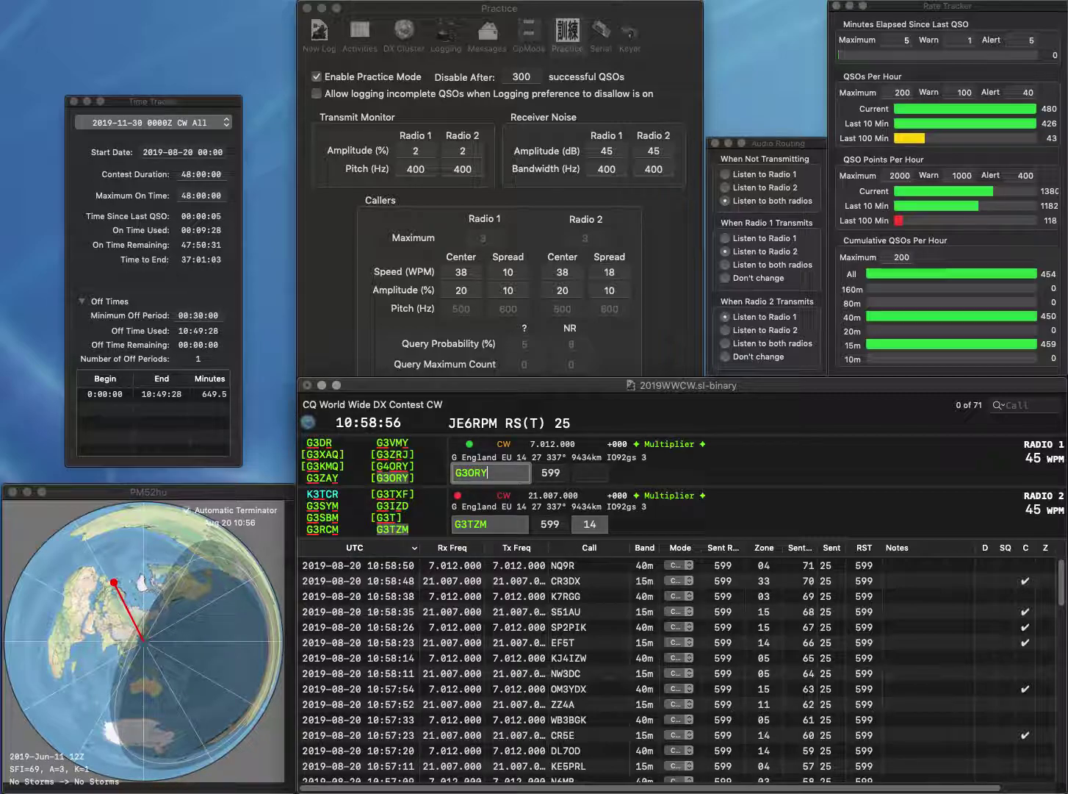
{"action": "key", "text": "Return"}
{"action": "key", "text": "Tab"}
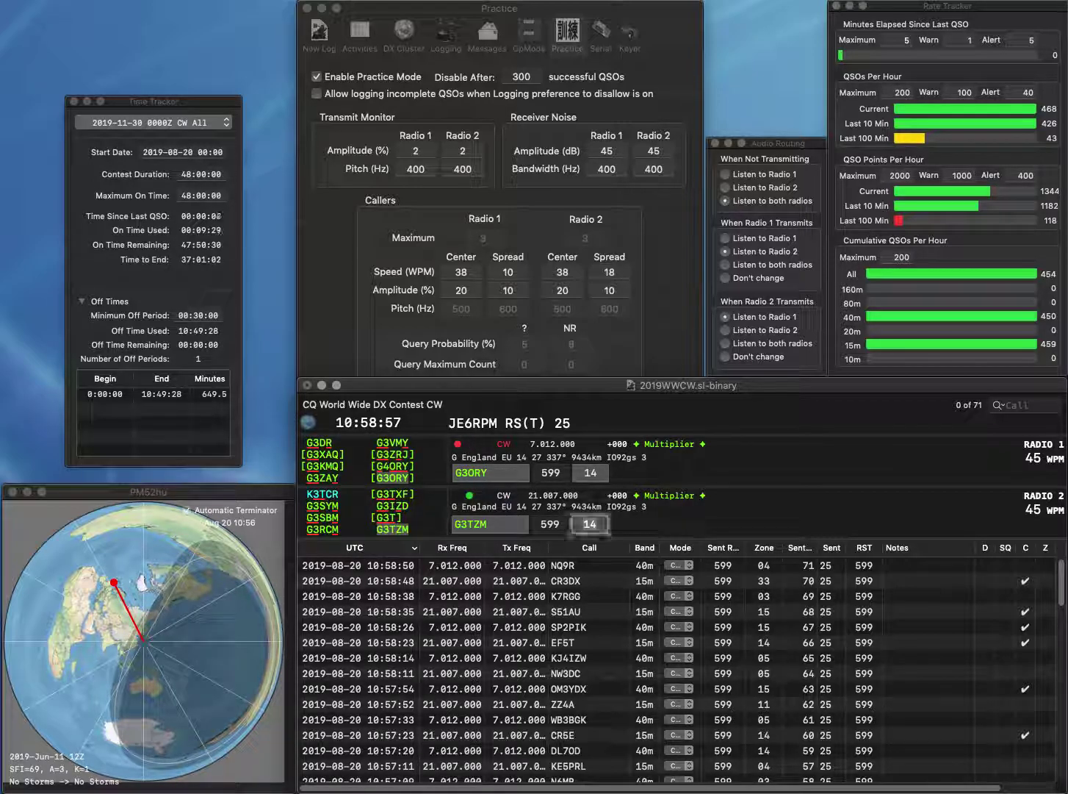
{"action": "key", "text": "Return"}
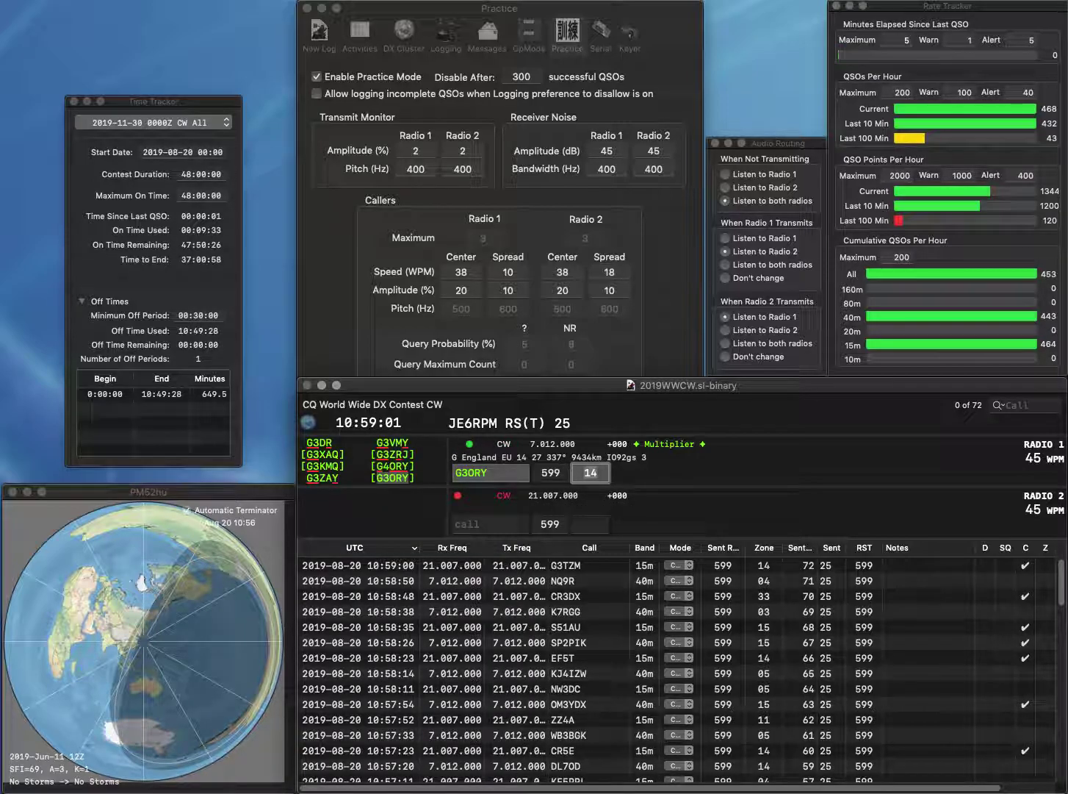
{"action": "key", "text": "Return"}
{"action": "type", "text": "W"}
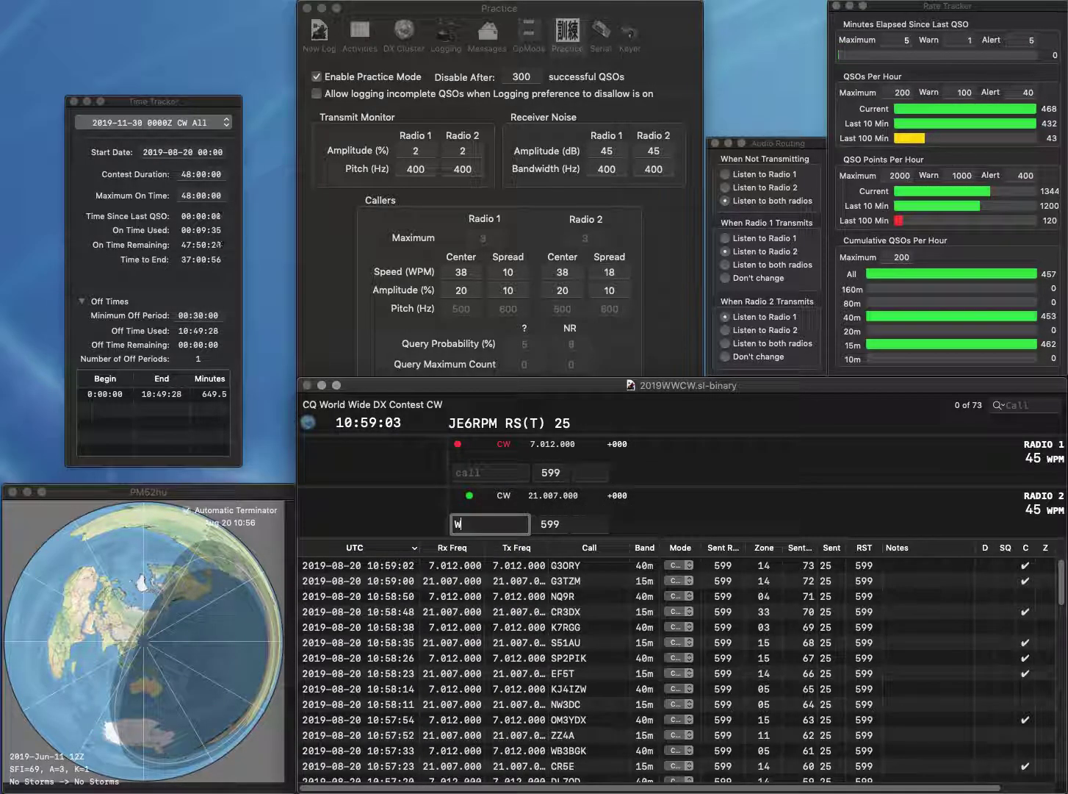
{"action": "type", "text": "A6"}
{"action": "key", "text": "Return"}
{"action": "type", "text": "NX3V"}
{"action": "key", "text": "Return"}
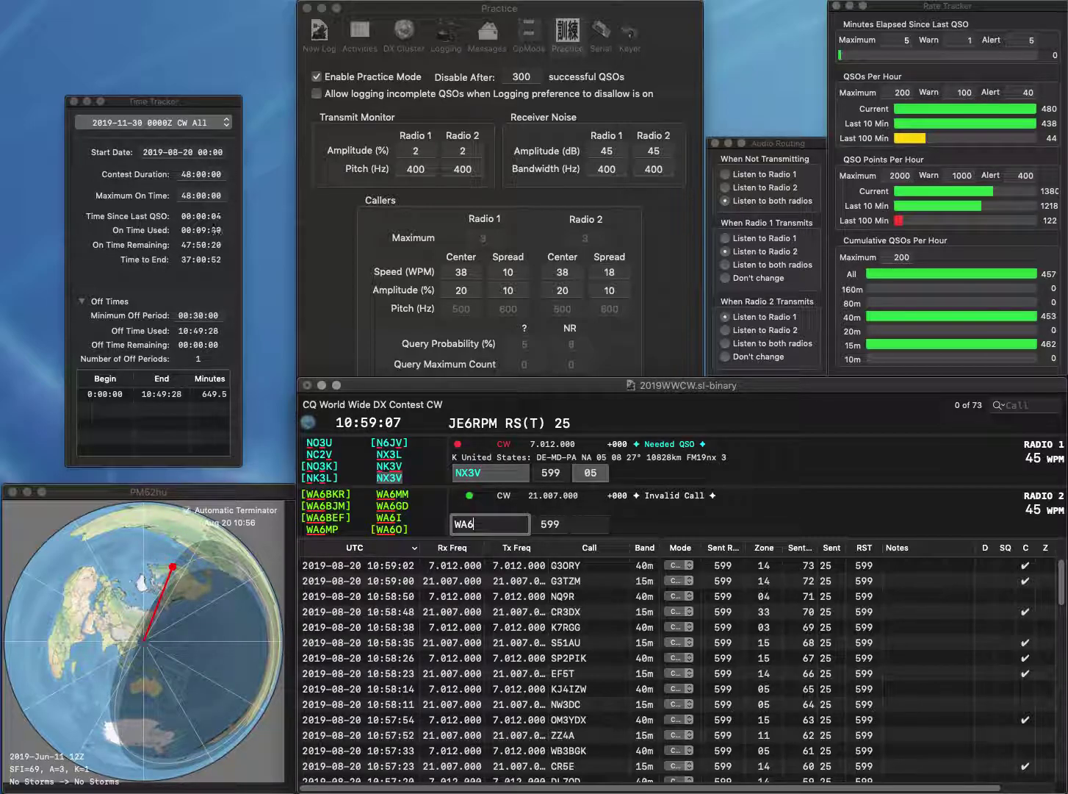
{"action": "key", "text": "BackSpace"}
{"action": "type", "text": "5PO"}
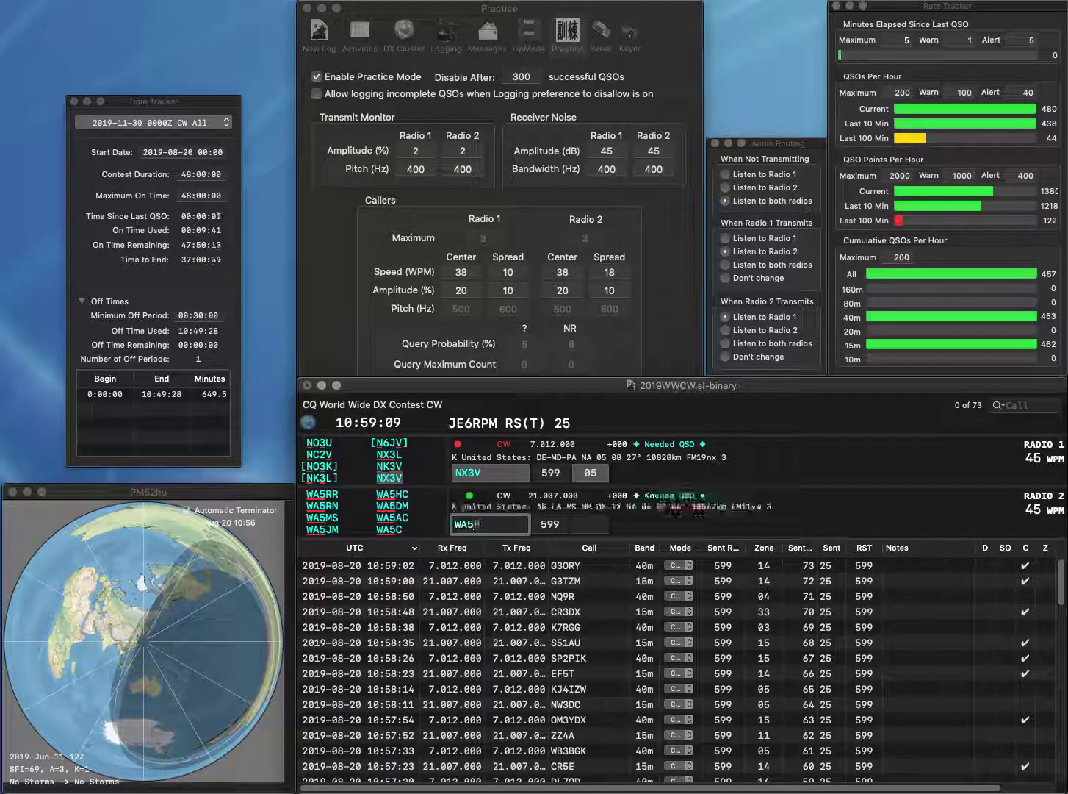
{"action": "type", "text": "K"}
{"action": "key", "text": "Return"}
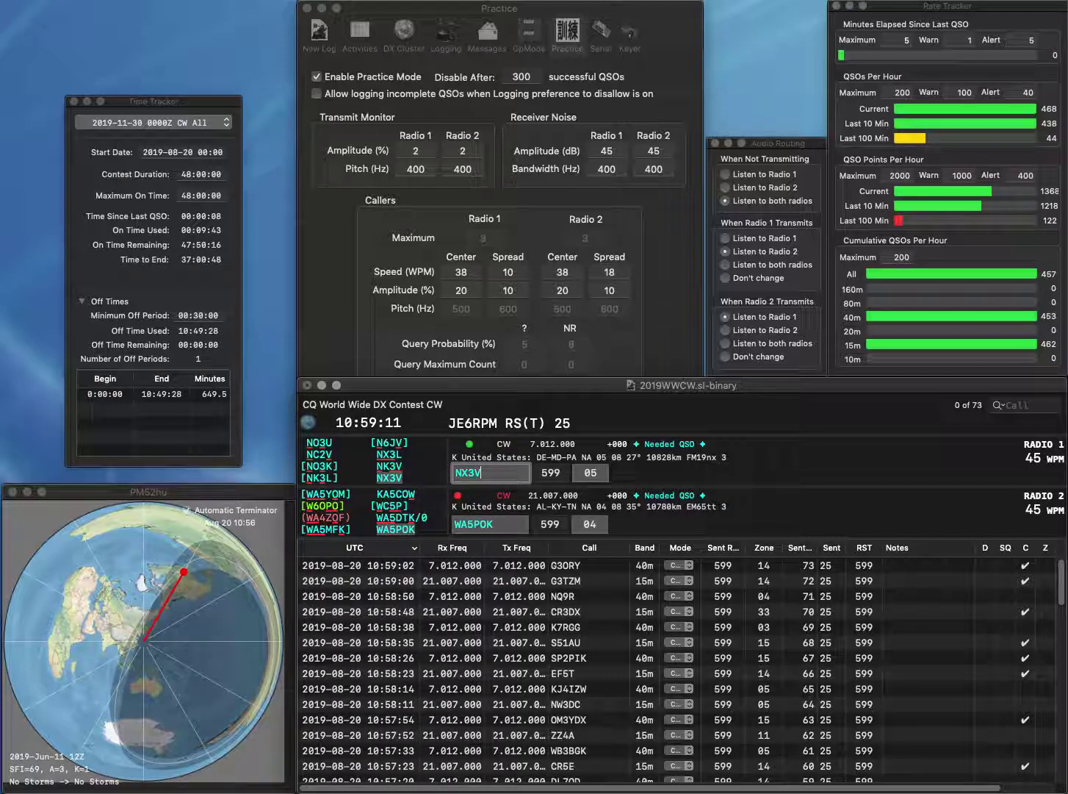
{"action": "key", "text": "grave"}
{"action": "key", "text": "space"}
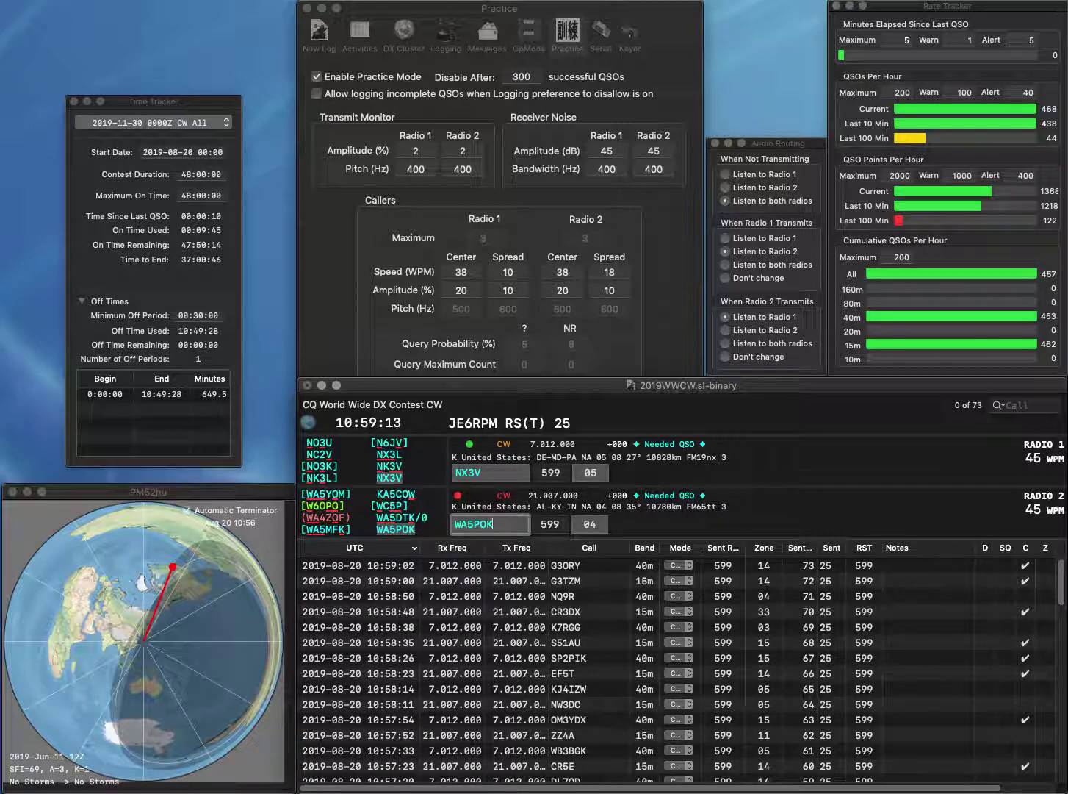
{"action": "key", "text": "space"}
{"action": "key", "text": "Return"}
{"action": "type", "text": "NG9M"}
{"action": "key", "text": "Return"}
{"action": "type", "text": "KV4"}
{"action": "type", "text": "TH"}
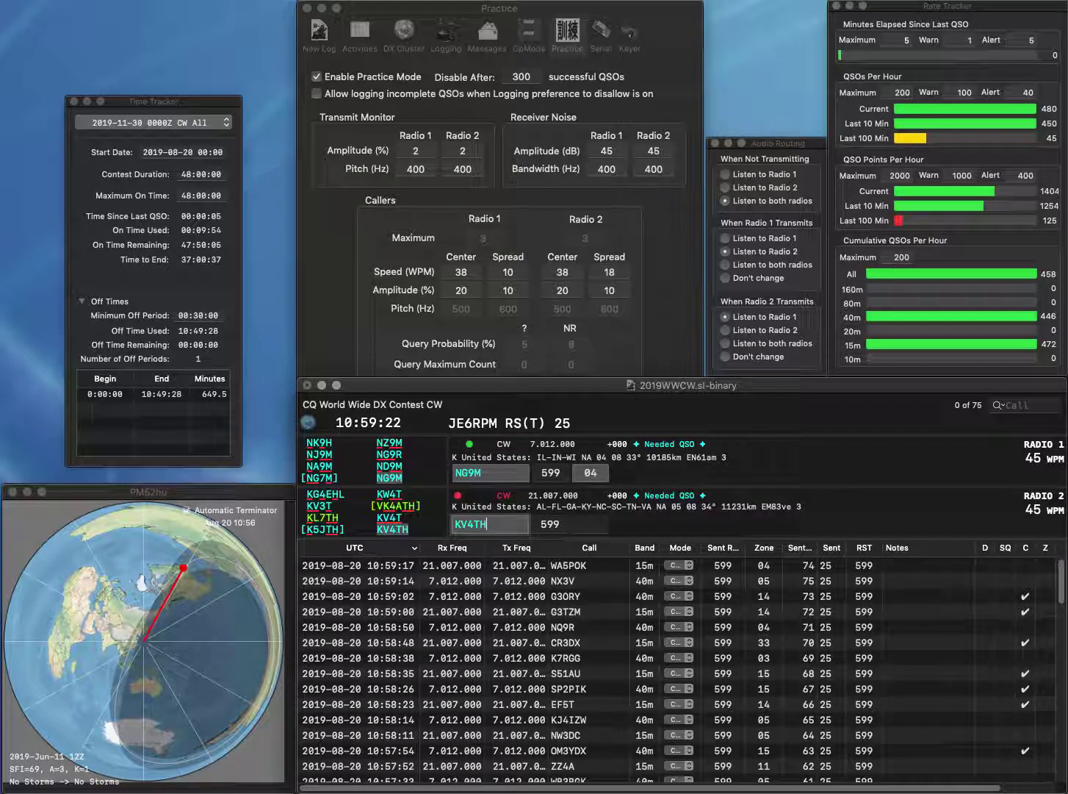
{"action": "key", "text": "Return"}
{"action": "key", "text": "Return"}
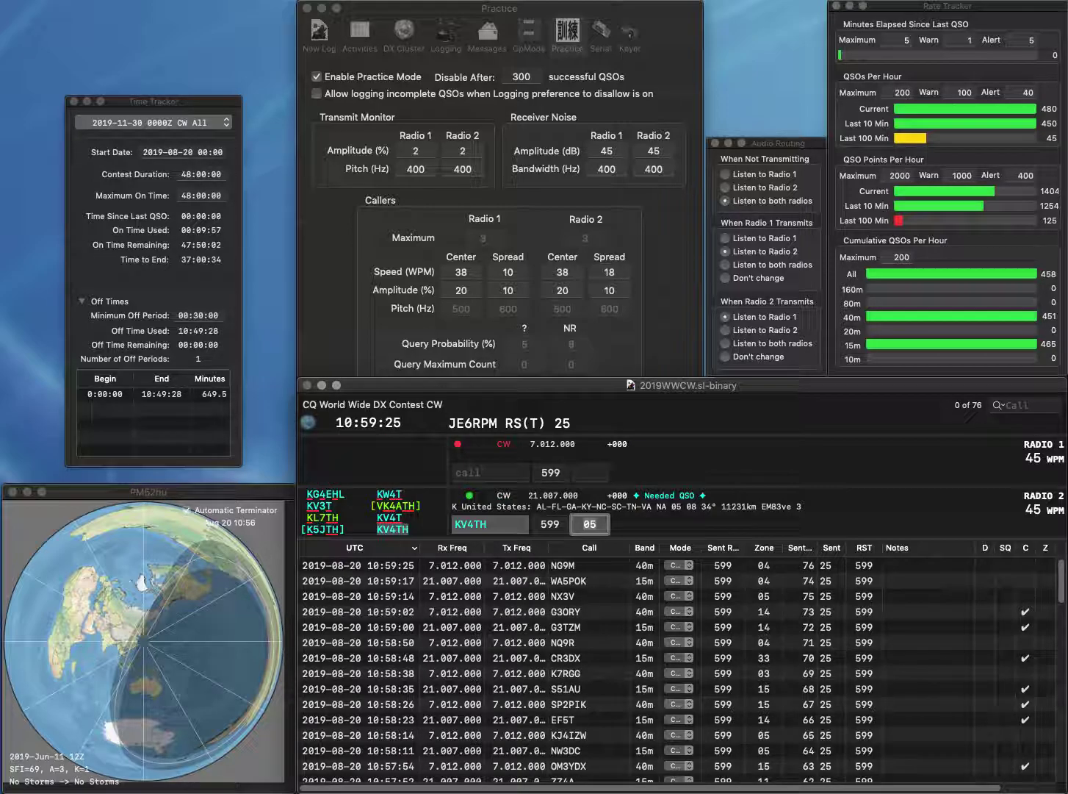
{"action": "key", "text": "Return"}
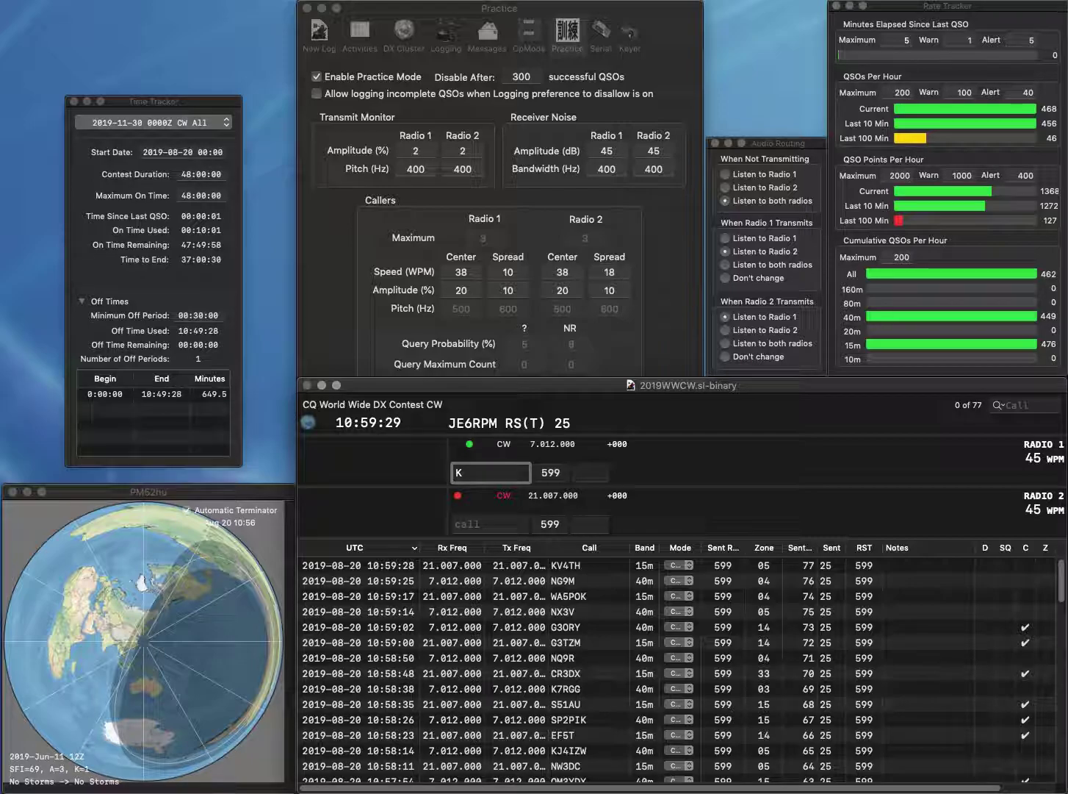
- Send the partial call K9 on Radio 1 and answer K2YYY on Radio 2
{"action": "type", "text": "K9"}
{"action": "key", "text": "Return"}
{"action": "type", "text": "K2YYY"}
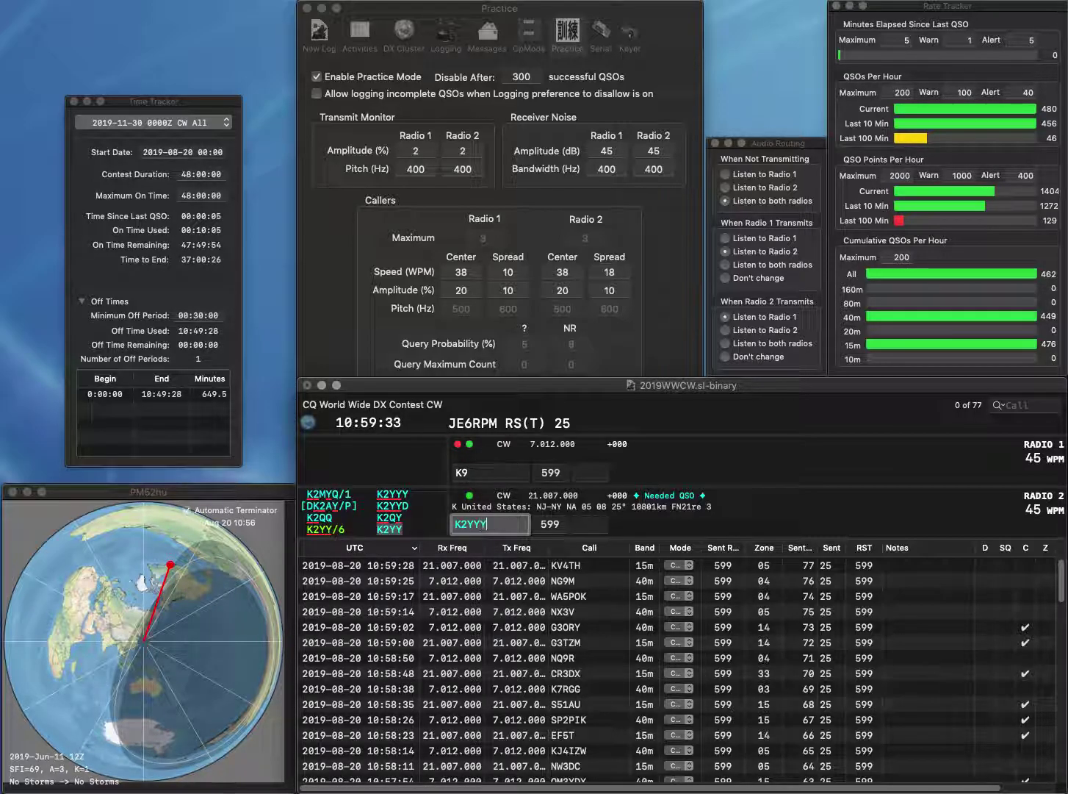
{"action": "key", "text": "Return"}
{"action": "type", "text": "ZXO"}
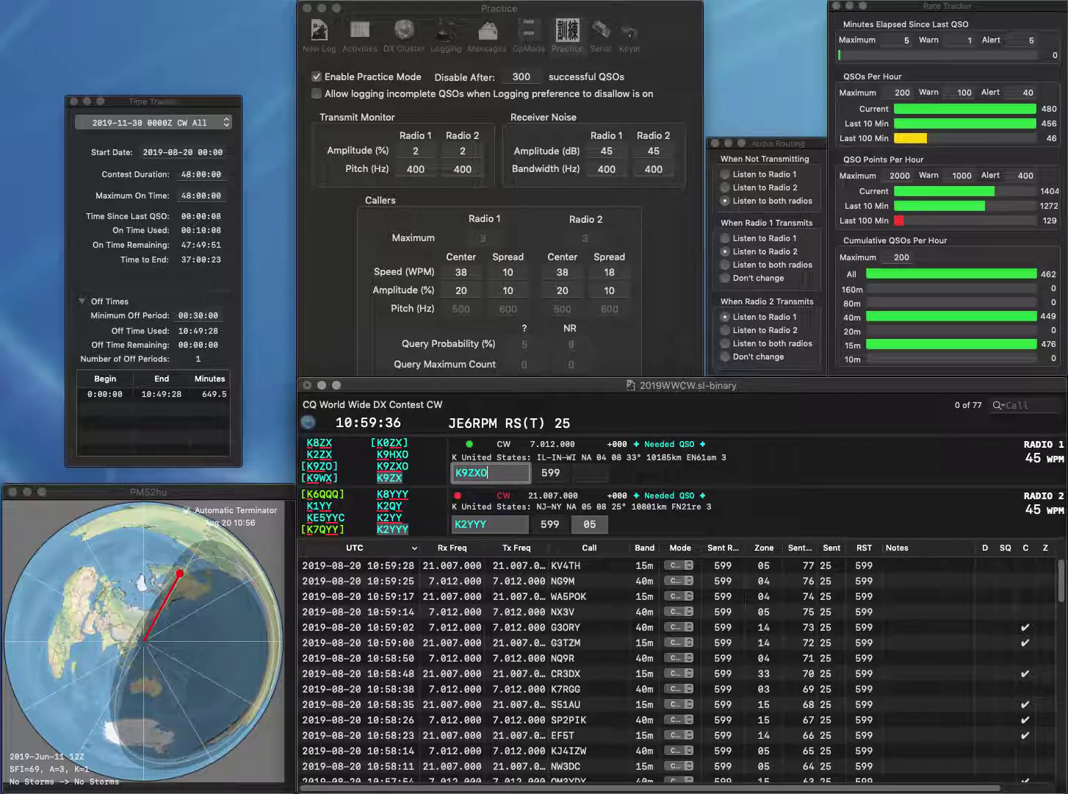
{"action": "key", "text": "Return"}
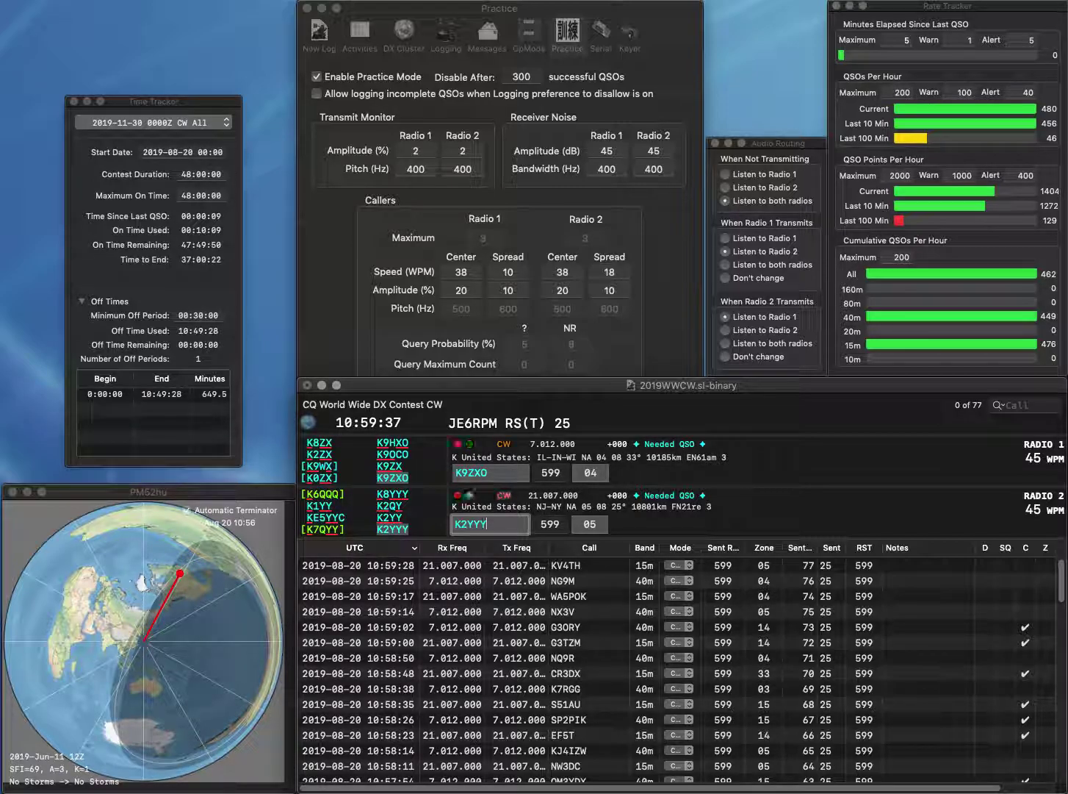
{"action": "key", "text": "Return"}
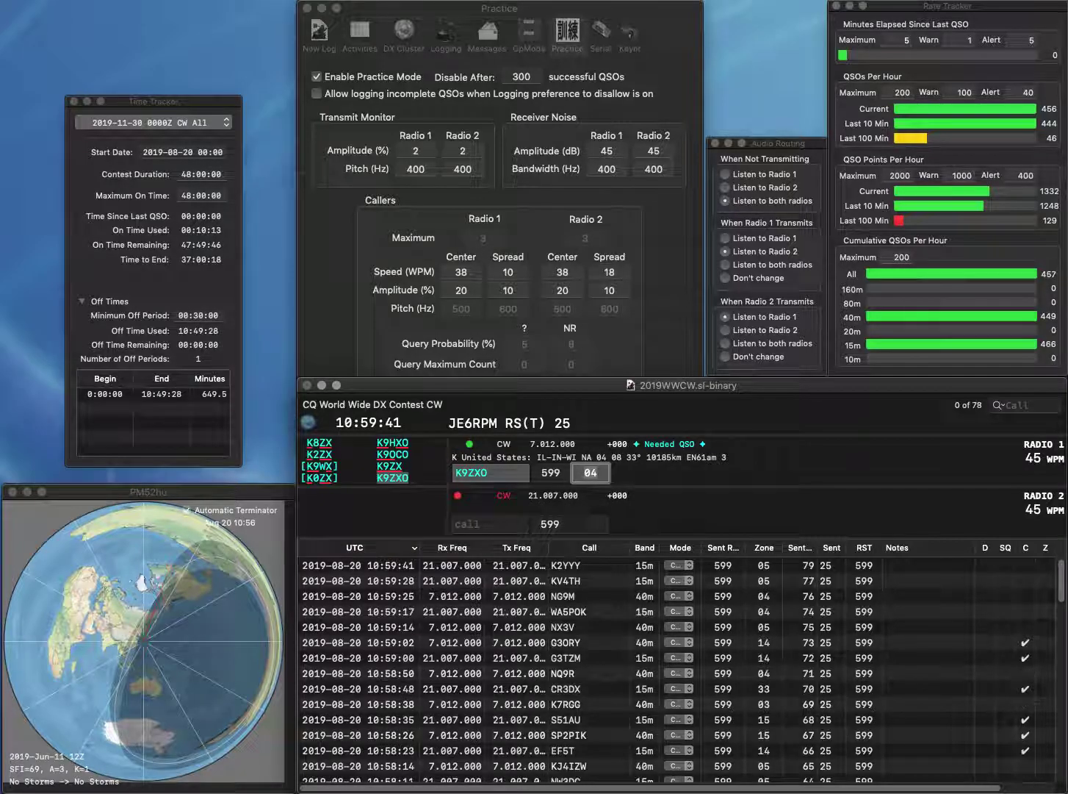
{"action": "key", "text": "Return"}
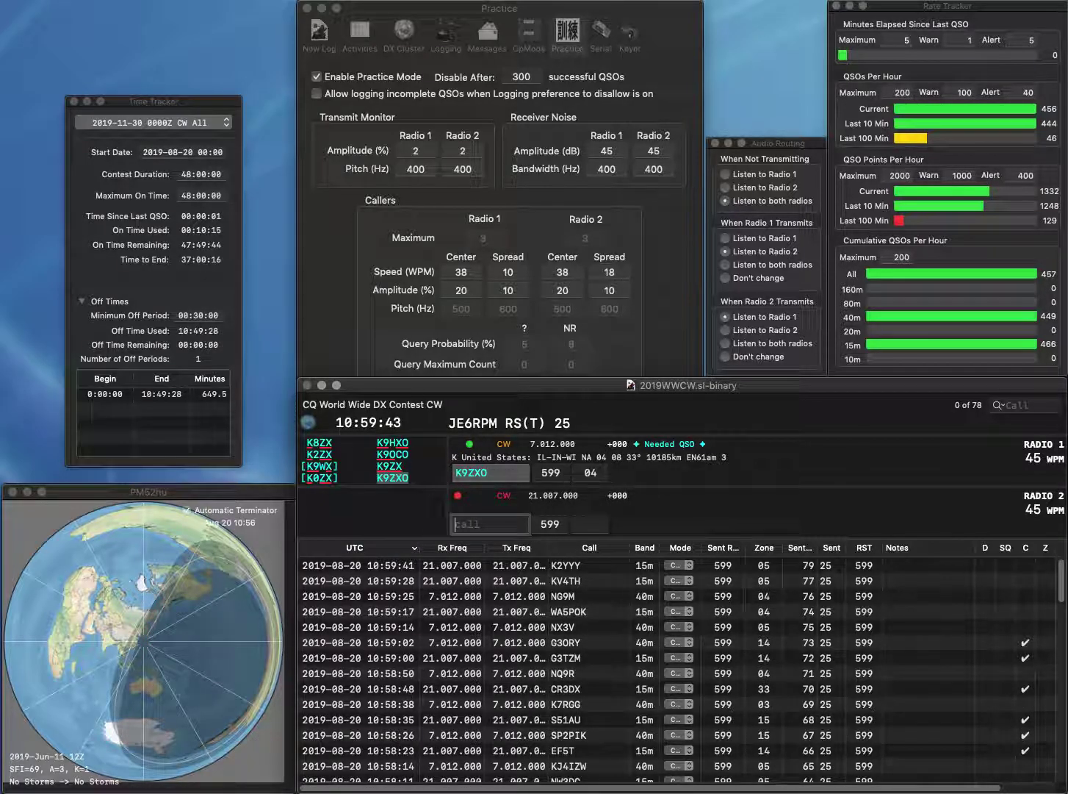
{"action": "type", "text": "SQ"}
{"action": "key", "text": "Return"}
{"action": "type", "text": "IK3MLF"}
{"action": "key", "text": "Return"}
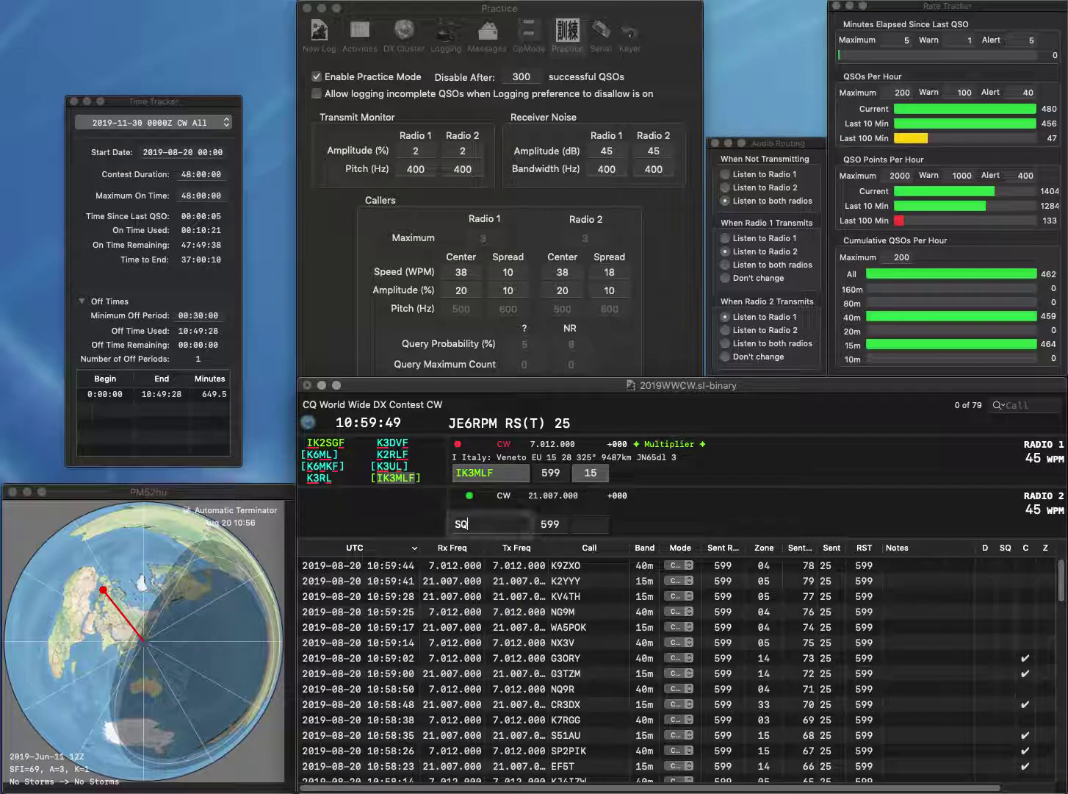
- Complete and answer the Radio 2 call as SQ9FQY, and log IK3MLF and SQ9FQY
{"action": "type", "text": "9FQY"}
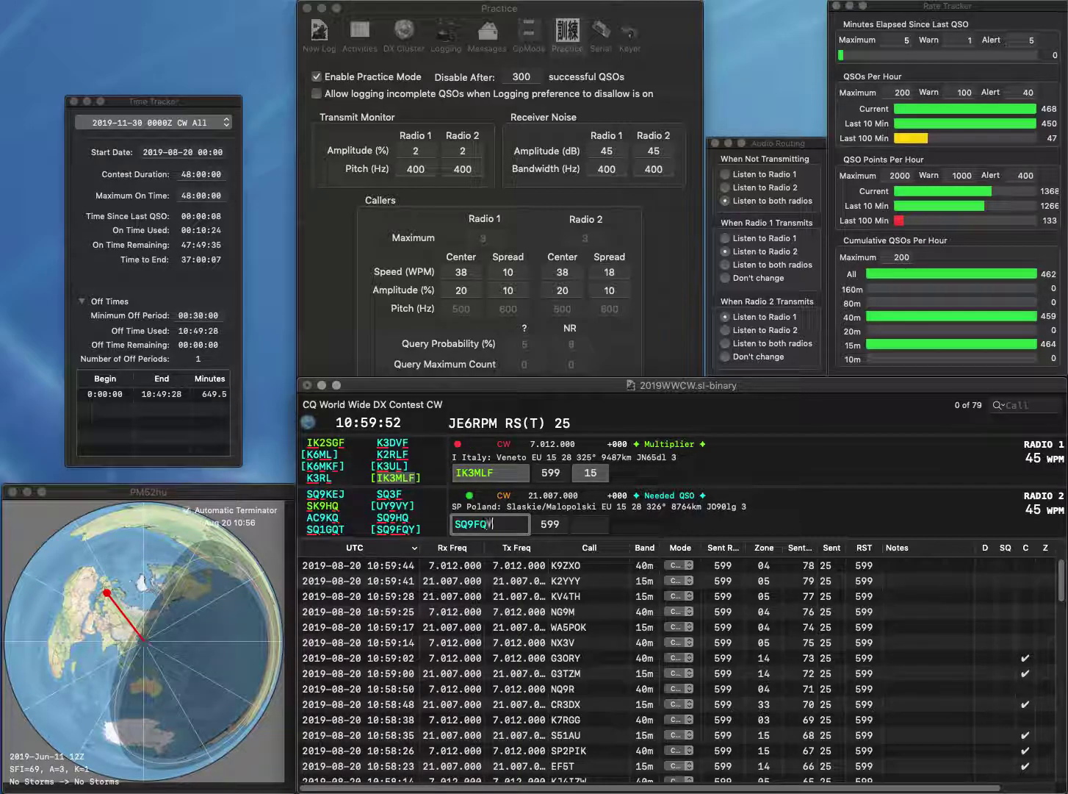
{"action": "key", "text": "Return"}
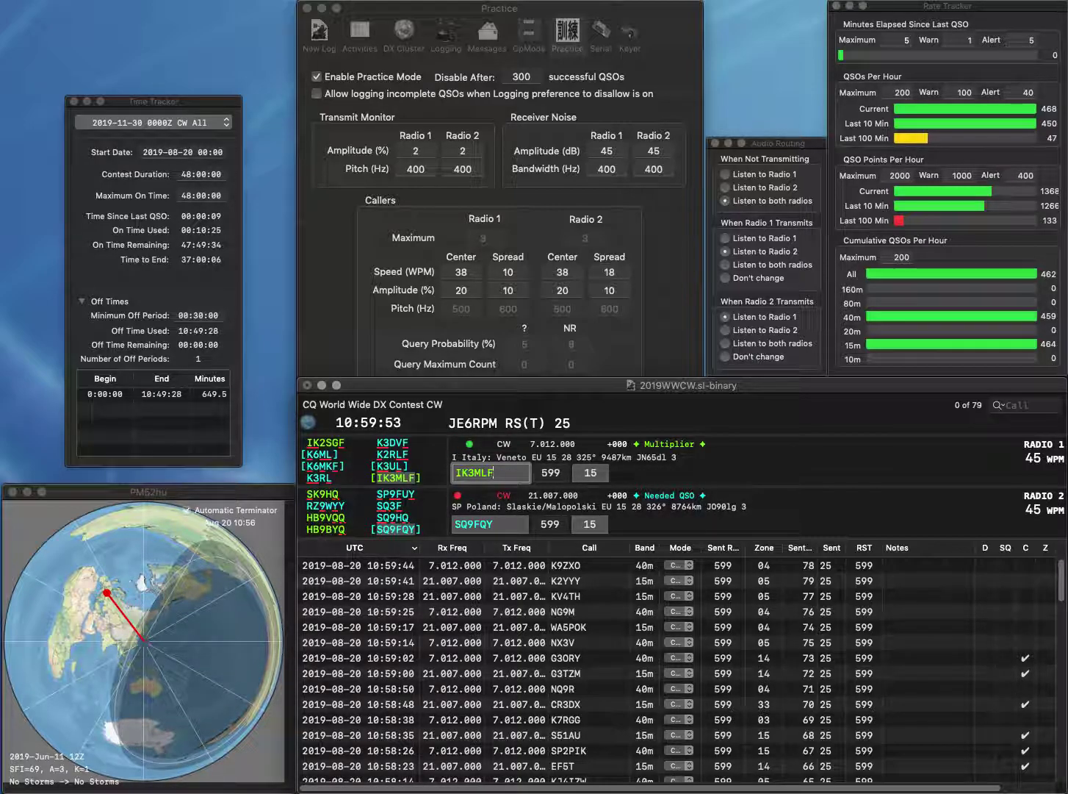
{"action": "key", "text": "Return"}
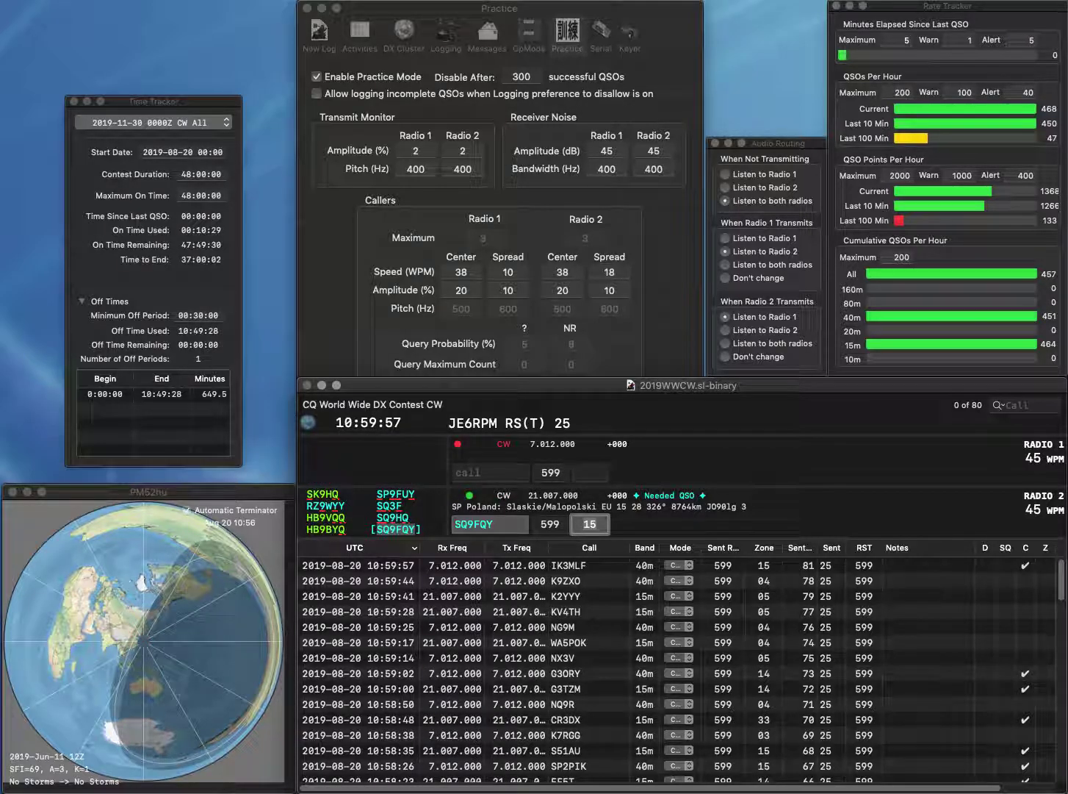
{"action": "key", "text": "Return"}
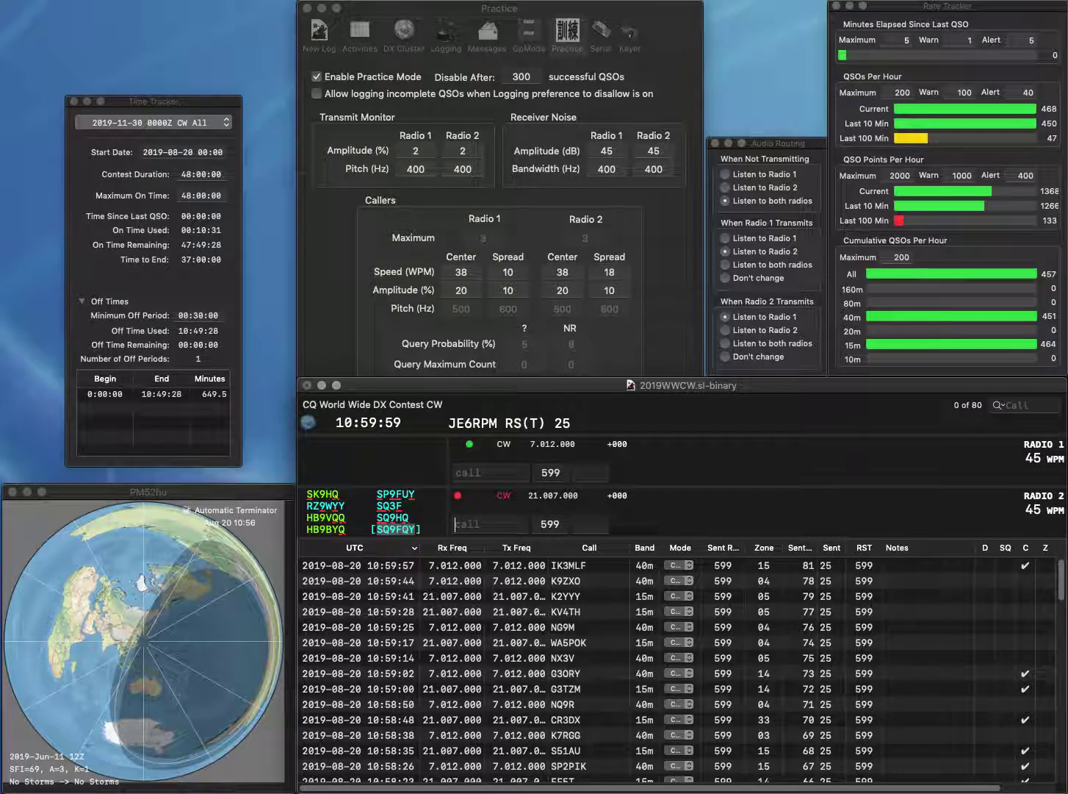
{"action": "type", "text": "YO8RFS"}
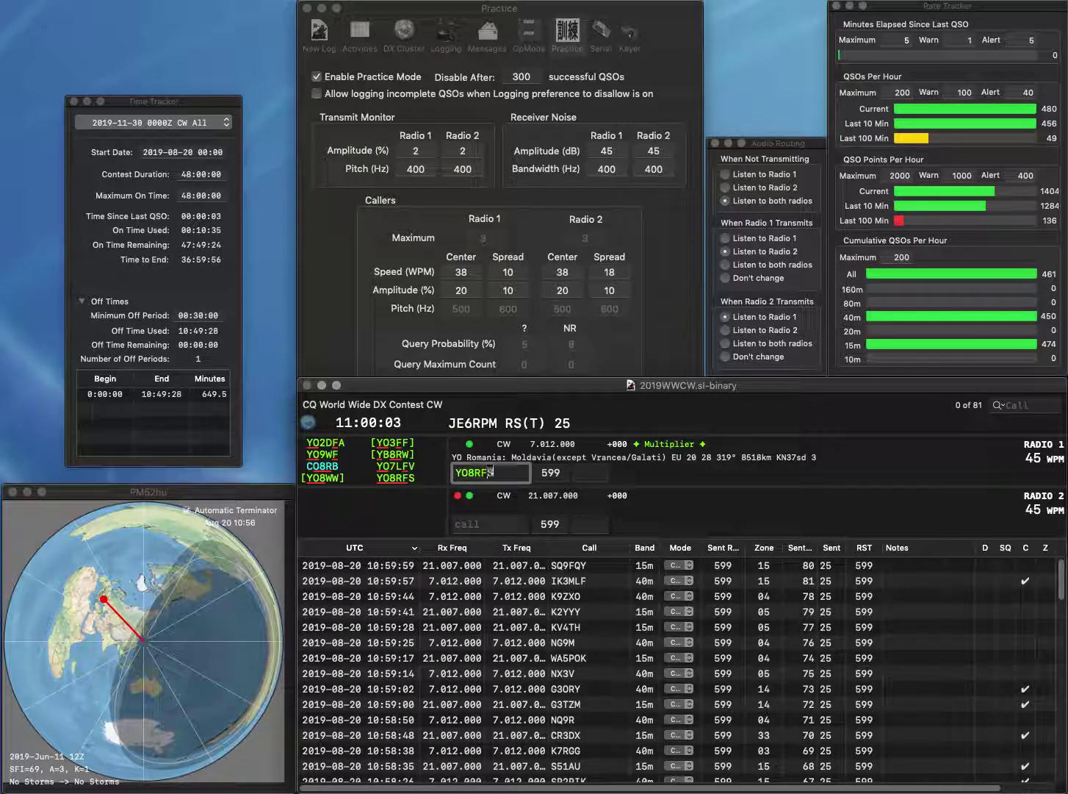
{"action": "key", "text": "Return"}
{"action": "type", "text": "N2IXX"}
{"action": "key", "text": "Return"}
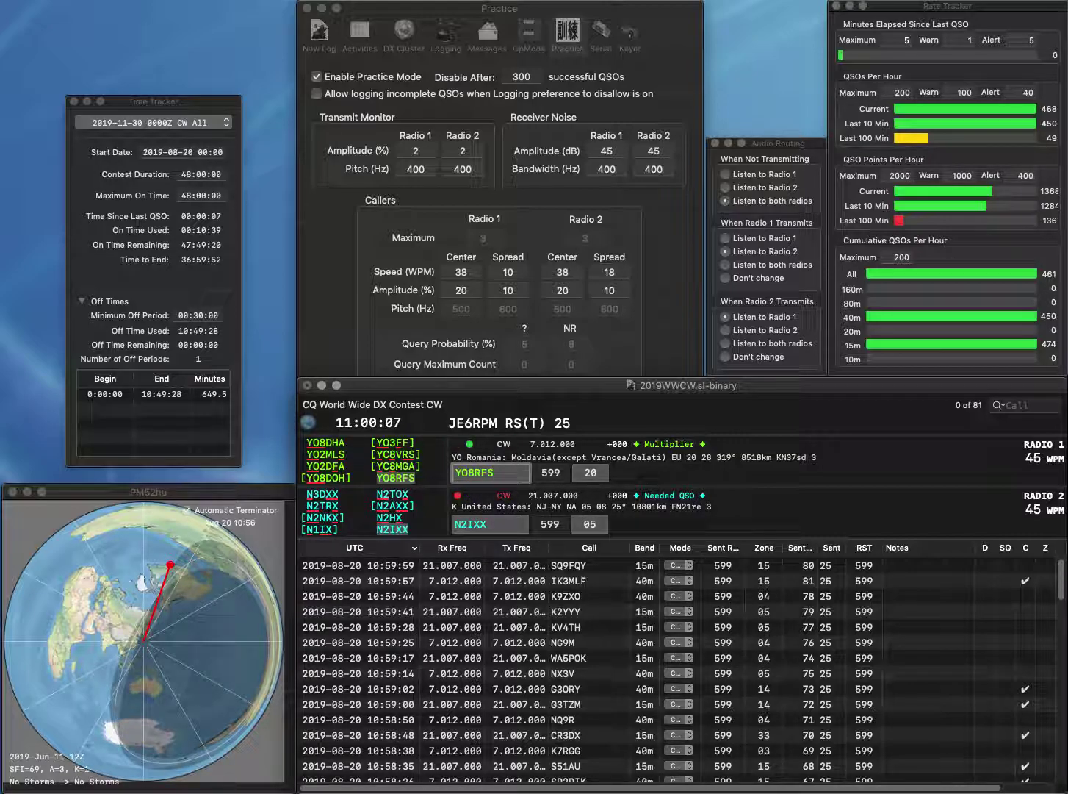
{"action": "key", "text": "Return"}
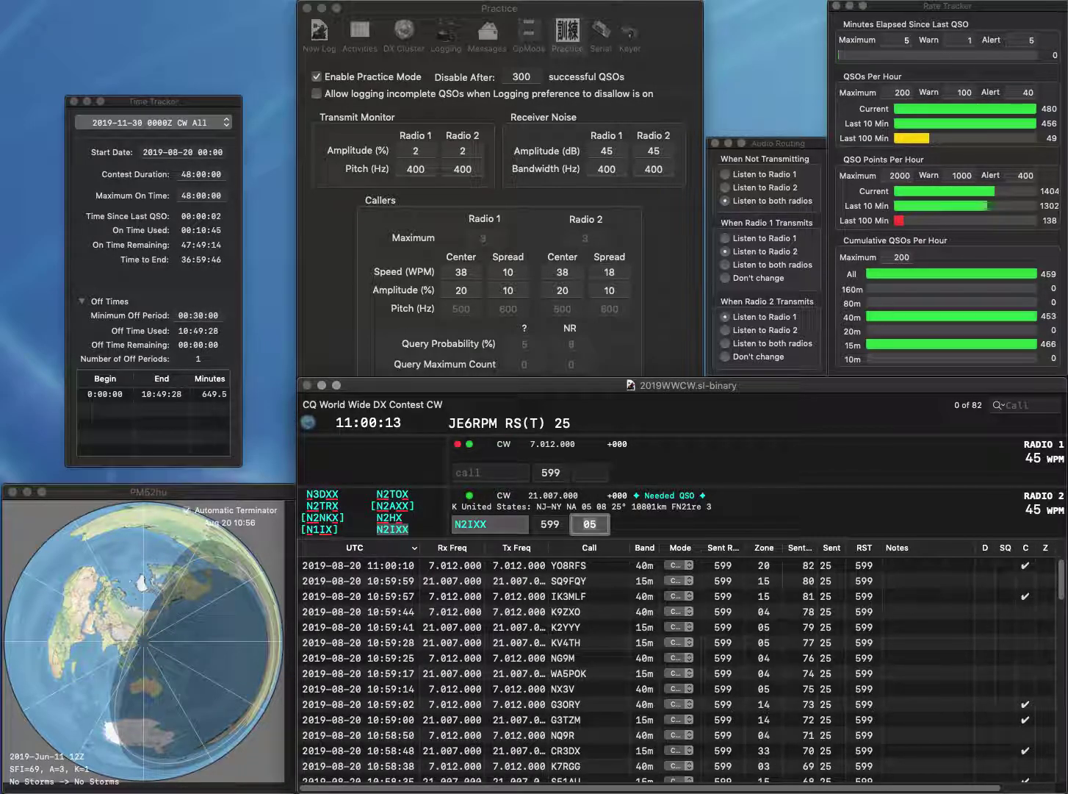
{"action": "key", "text": "Return"}
- Answer W9TS on Radio 1 and DK9IP on Radio 2, and log both contacts
{"action": "type", "text": "W9TS"}
{"action": "key", "text": "Return"}
{"action": "type", "text": "DK"}
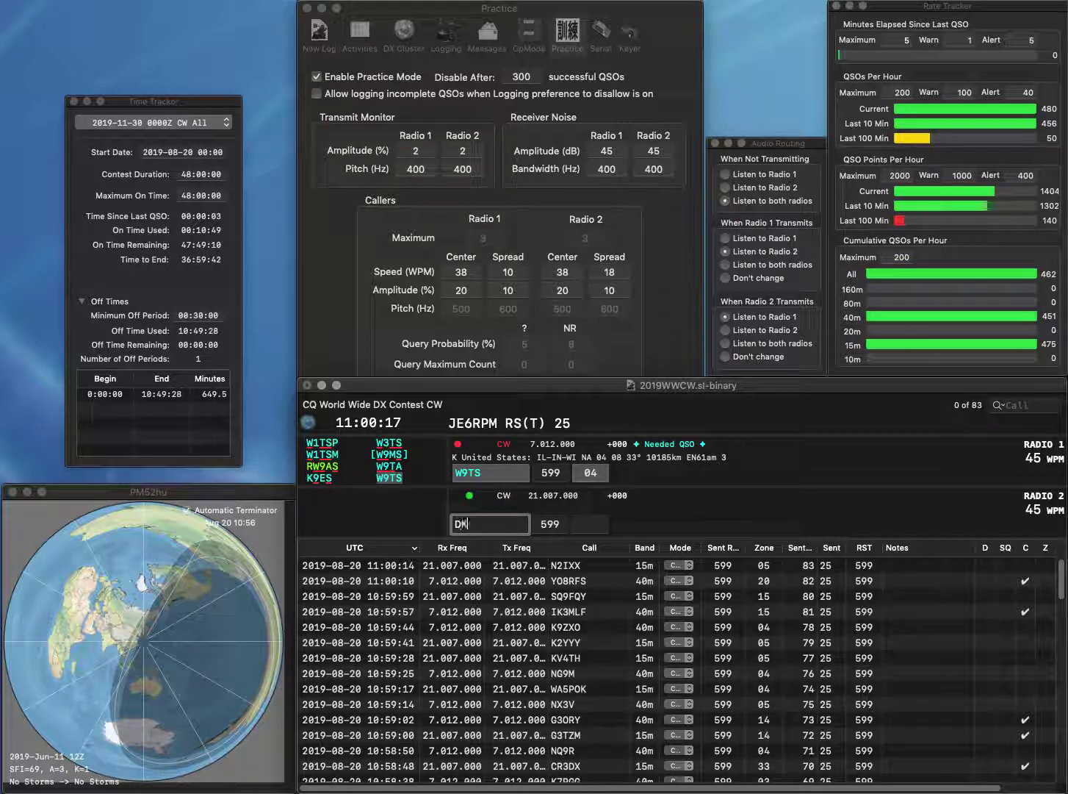
{"action": "type", "text": "9IP"}
{"action": "key", "text": "Return"}
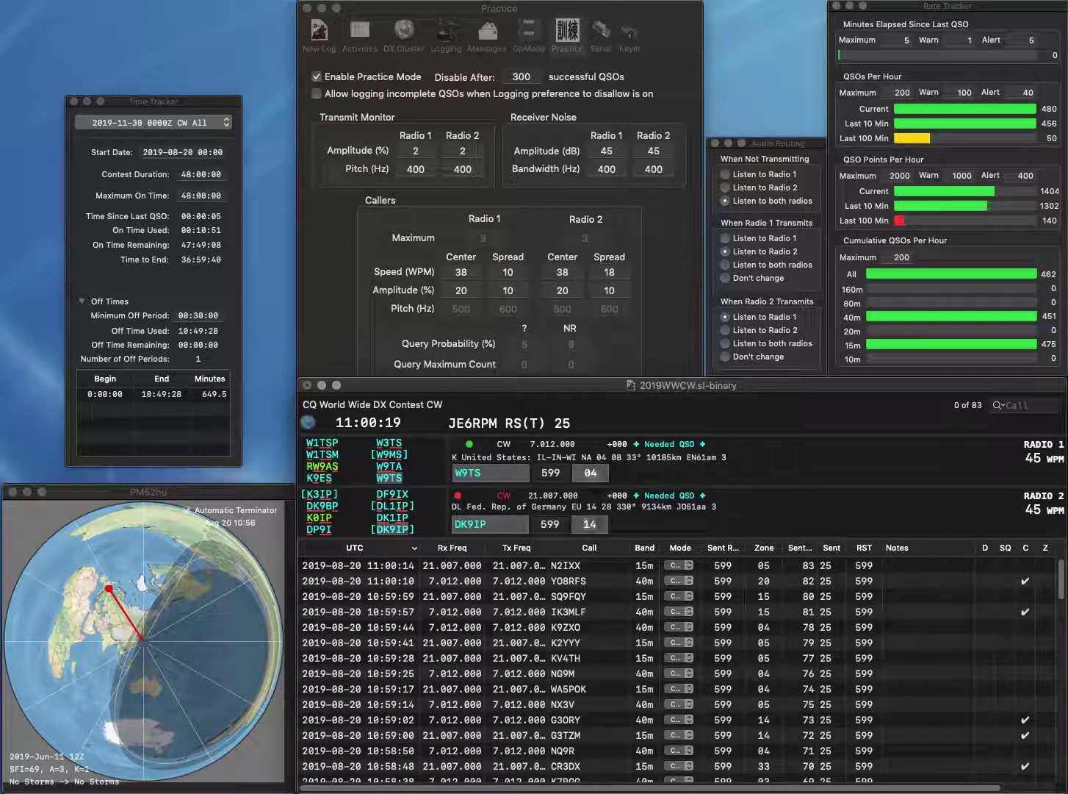
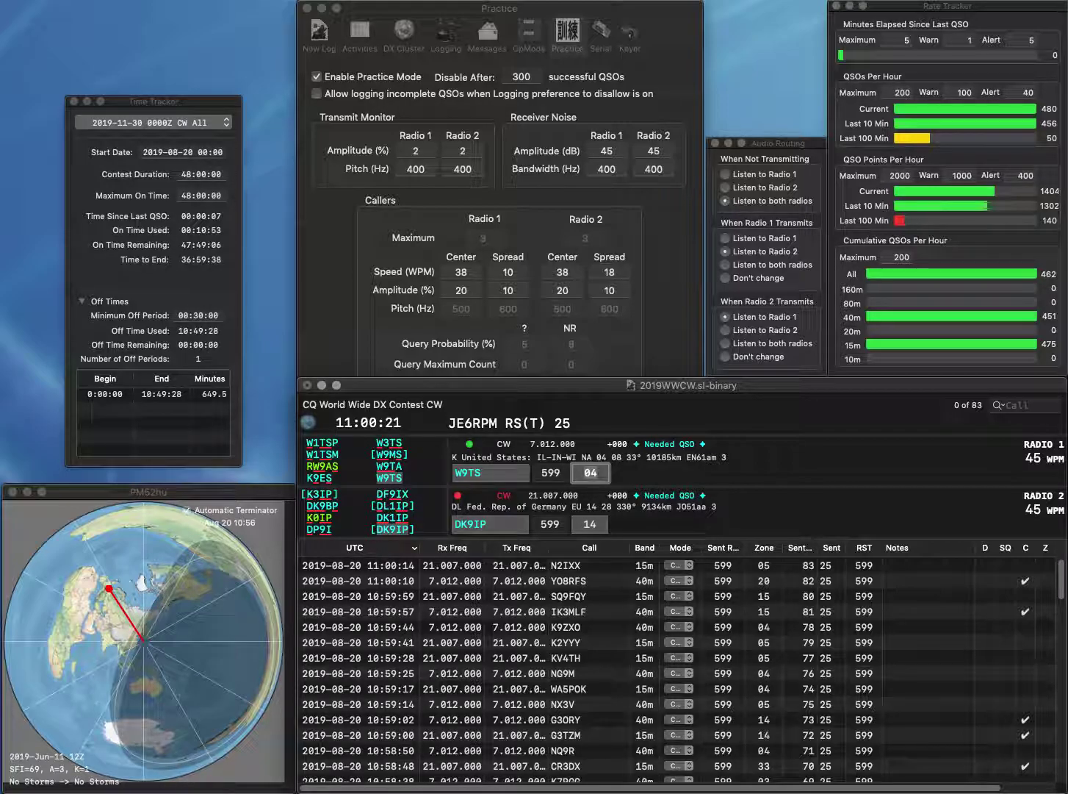
{"action": "key", "text": "Return"}
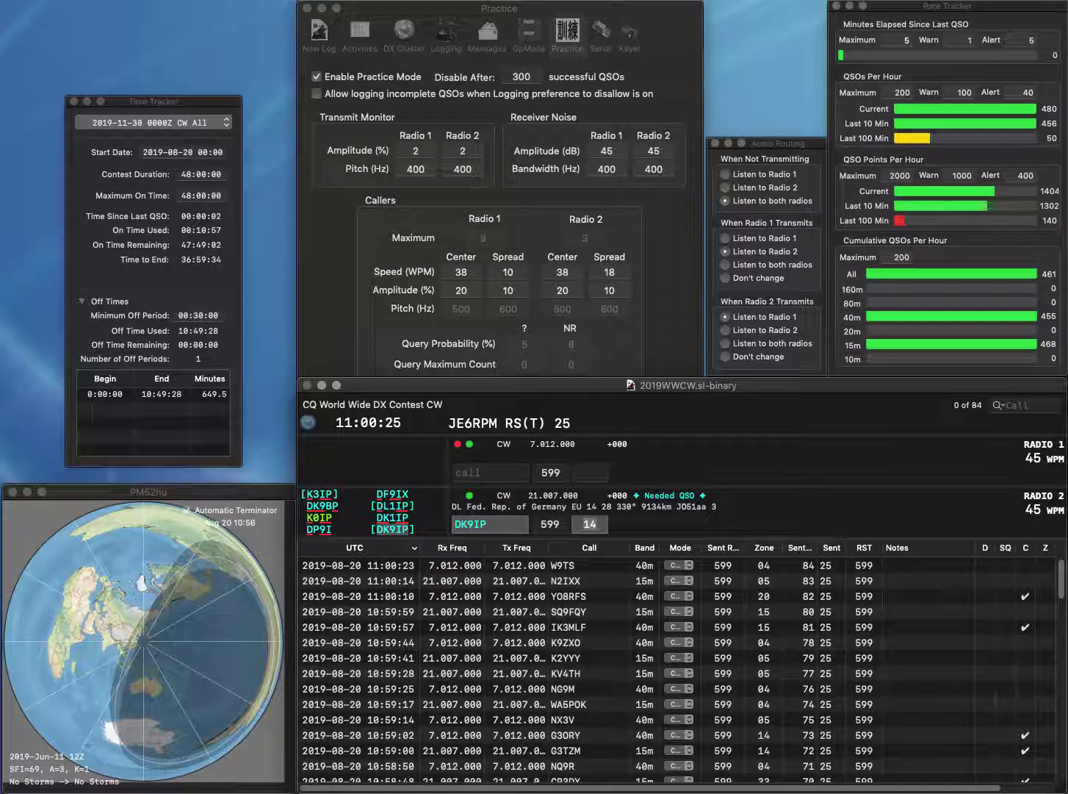
{"action": "key", "text": "Return"}
- Answer KE4K on Radio 1 and LM90NRRL on Radio 2
{"action": "type", "text": "KE4K"}
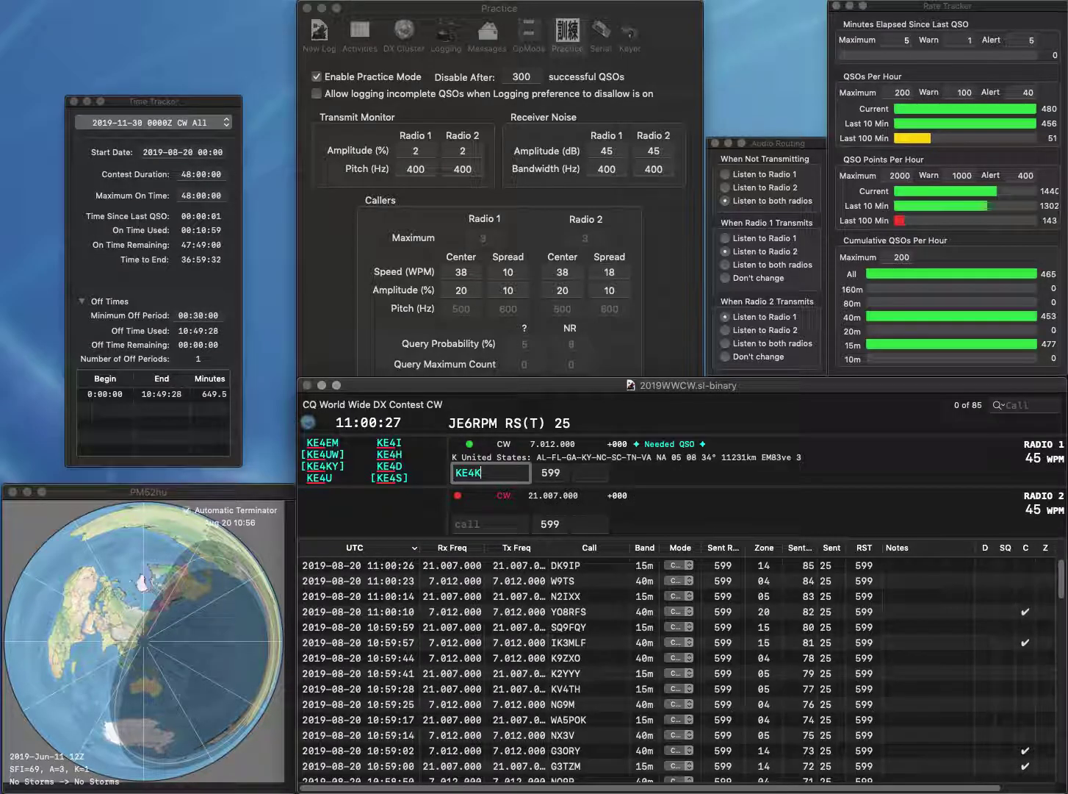
{"action": "key", "text": "Return"}
{"action": "type", "text": "LM90NR"}
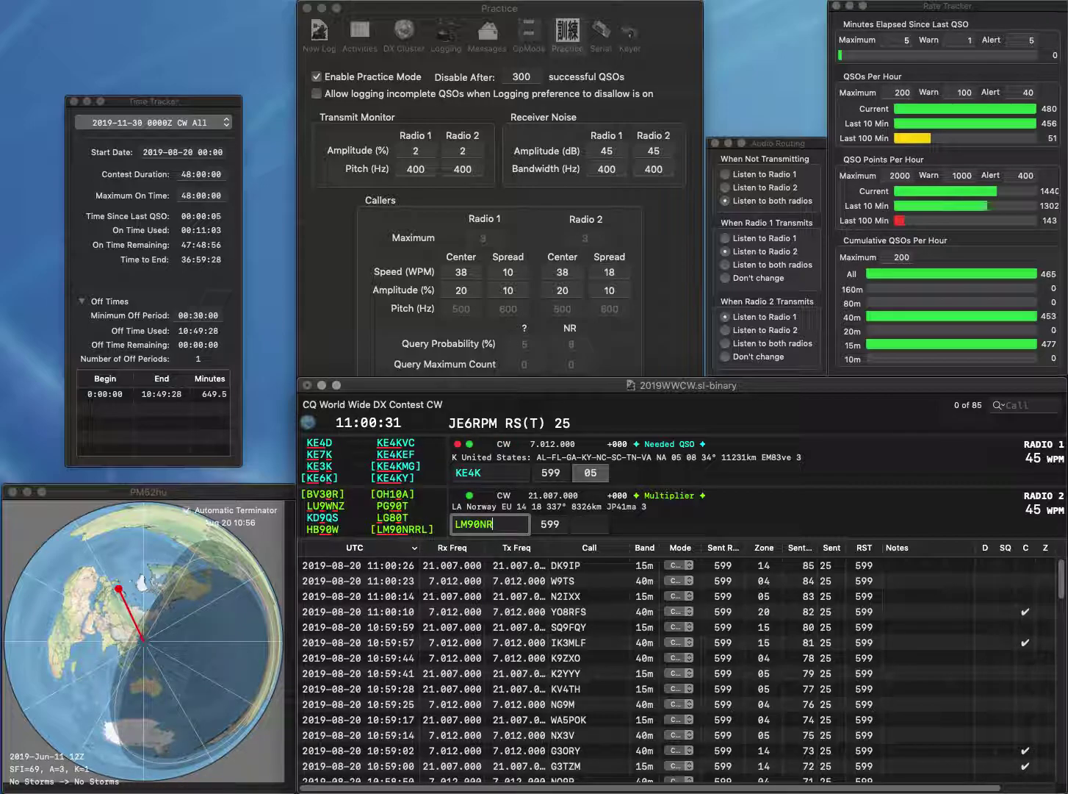
{"action": "type", "text": "RL"}
{"action": "key", "text": "Return"}
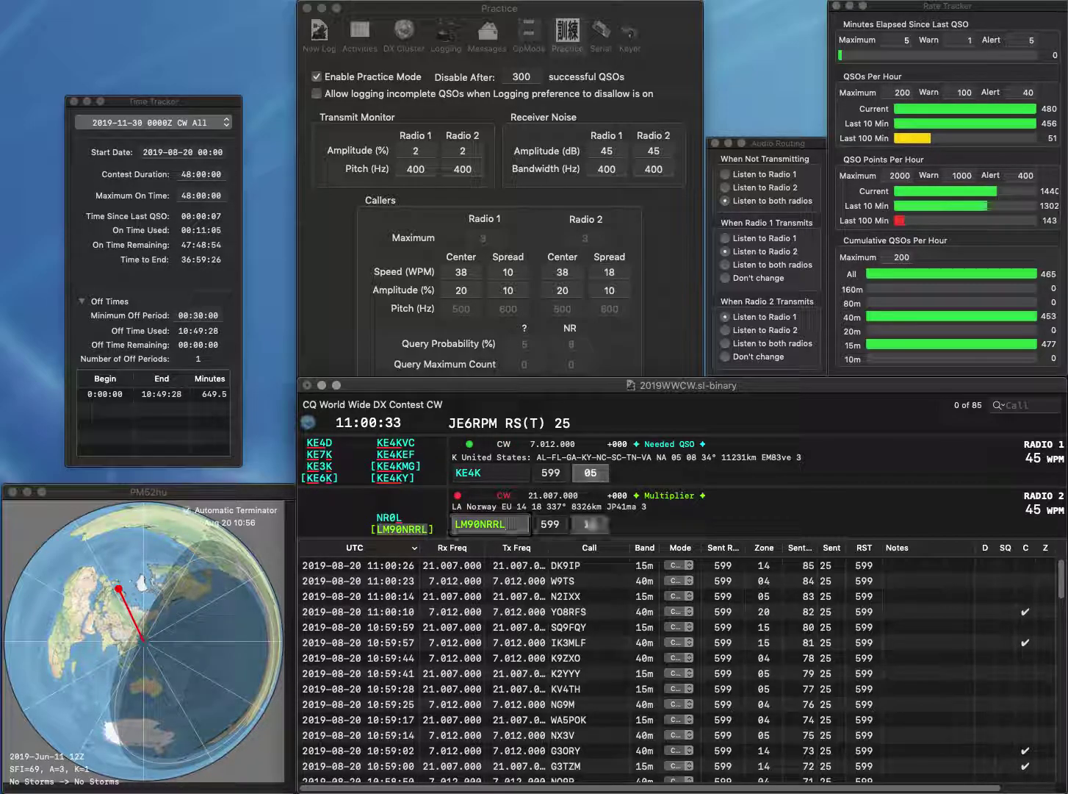
- Log LM90NRRL on Radio 2, and correct the Radio 1 call to KE3K and answer it
{"action": "left_click", "coordinate": [479, 473]}
{"action": "key", "text": "Return"}
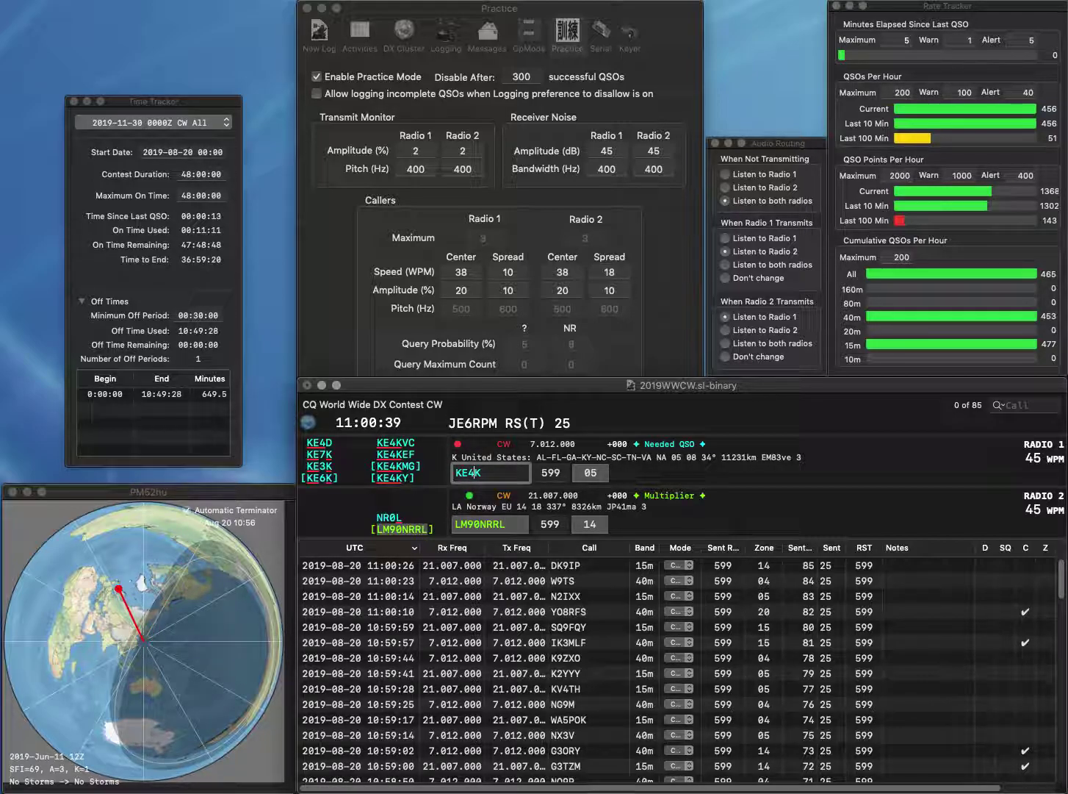
{"action": "key", "text": "Return"}
{"action": "key", "text": "BackSpace"}
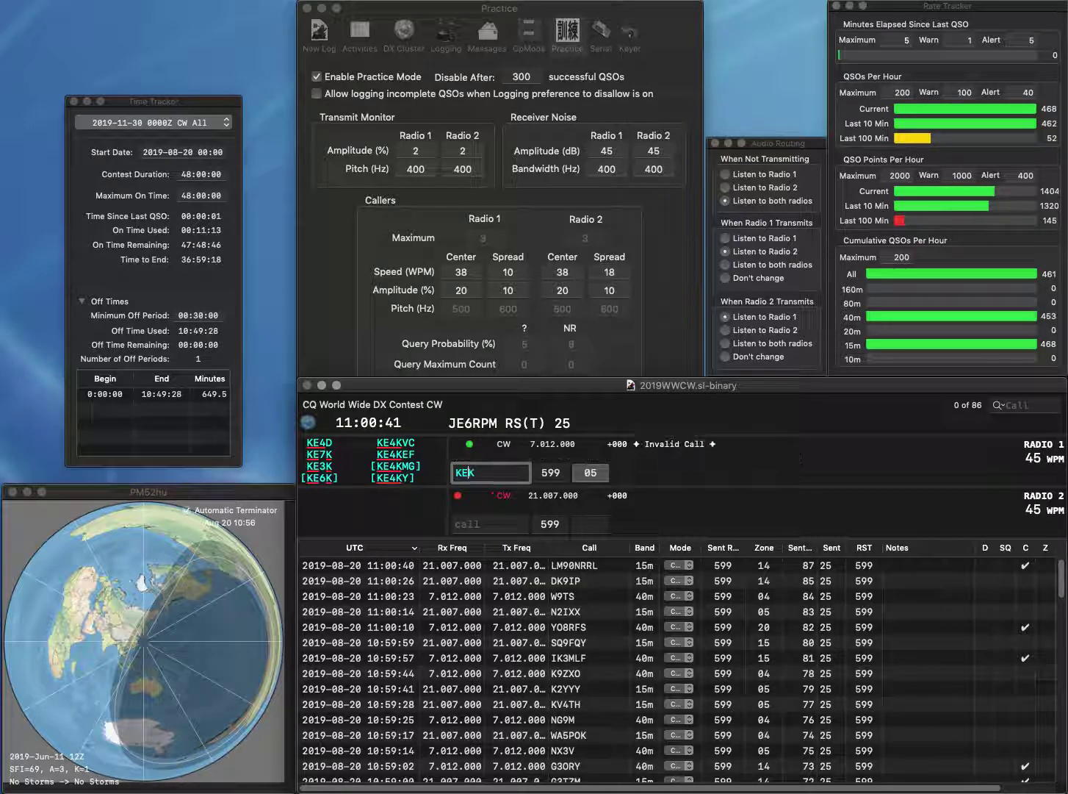
{"action": "type", "text": "3"}
{"action": "key", "text": "Return"}
{"action": "type", "text": "SV9GPV"}
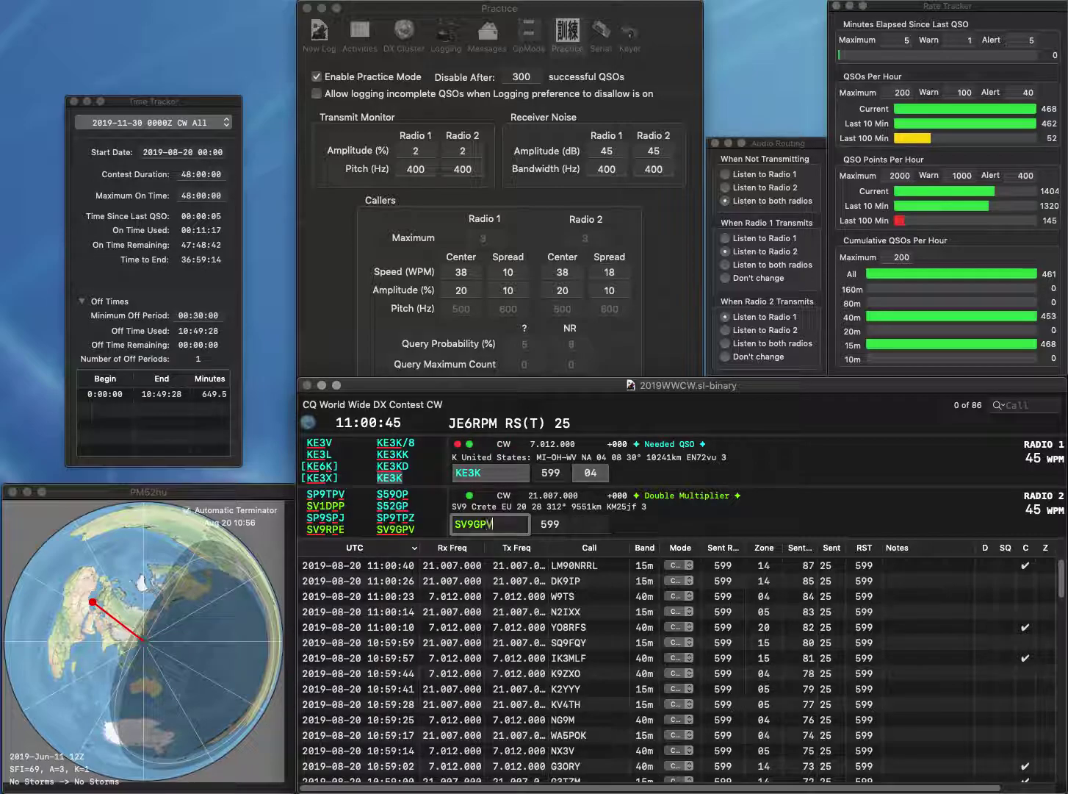
{"action": "key", "text": "Return"}
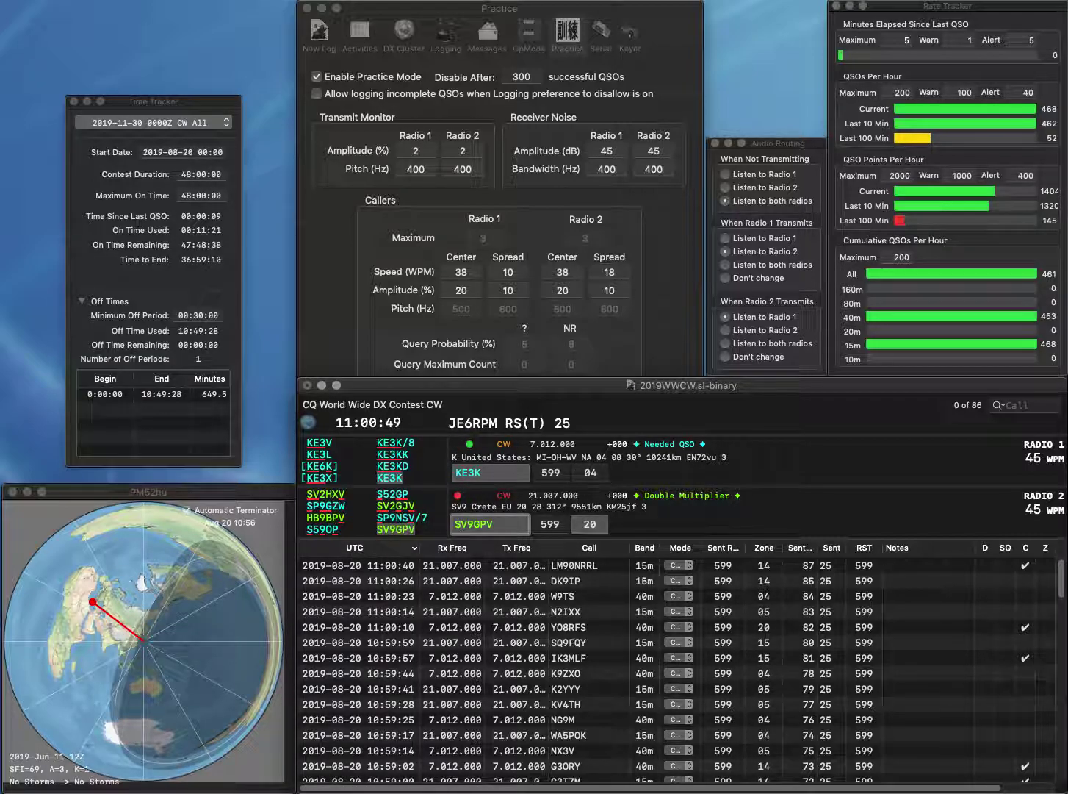
{"action": "key", "text": "Return"}
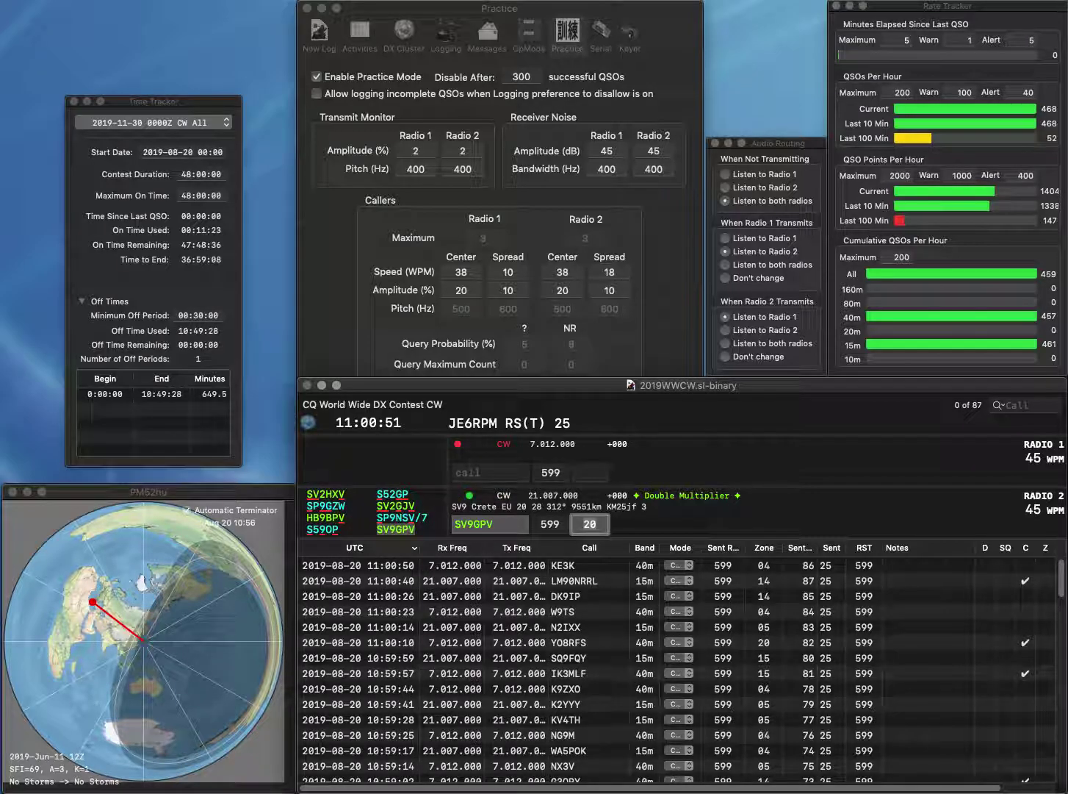
{"action": "key", "text": "Return"}
{"action": "type", "text": "VP2MSK"}
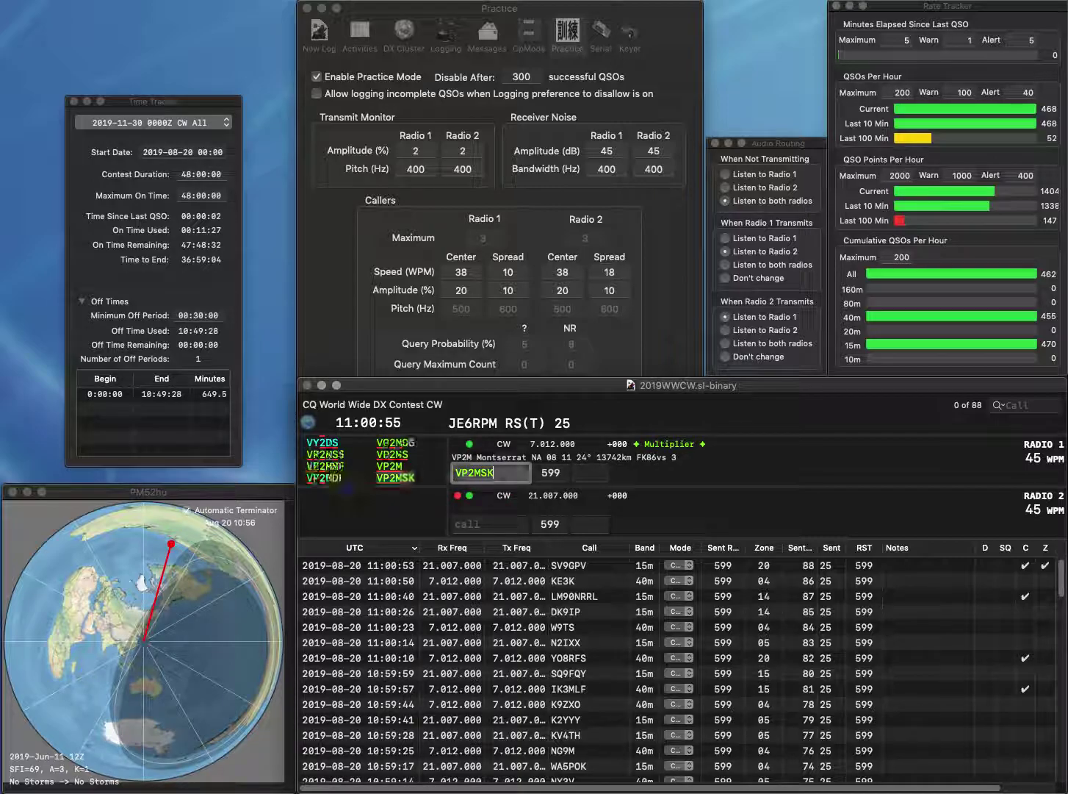
{"action": "key", "text": "Return"}
{"action": "type", "text": "S53V"}
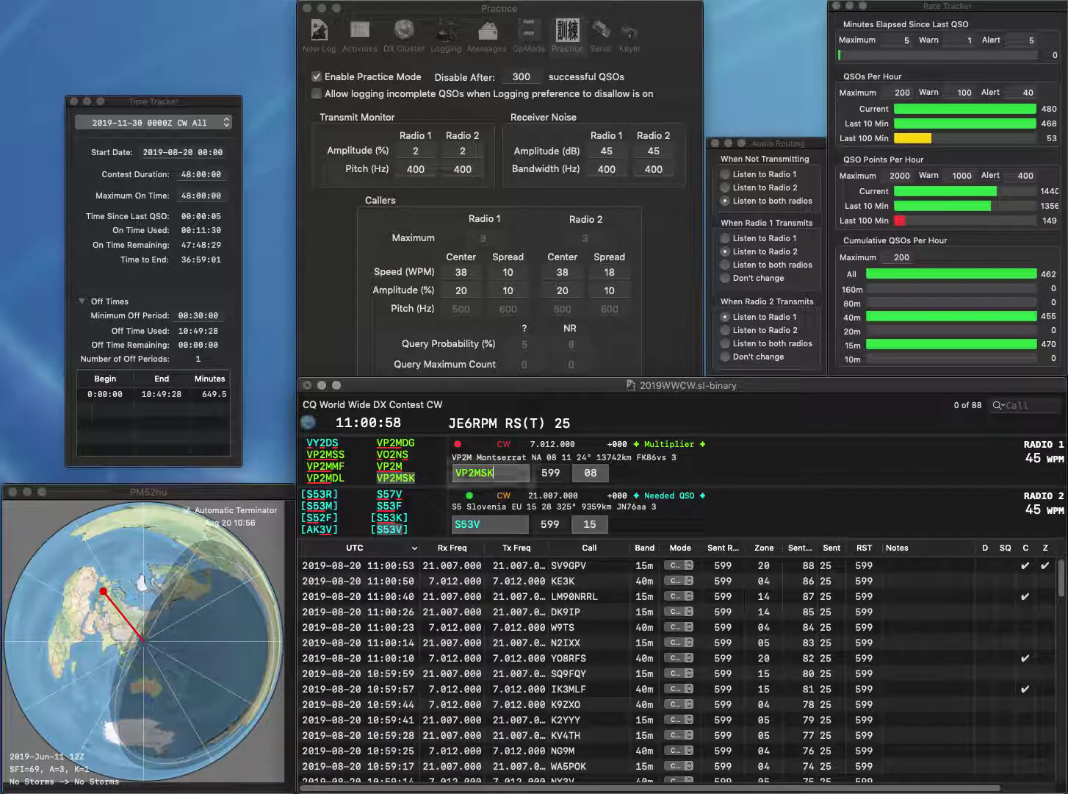
{"action": "left_click", "coordinate": [493, 472]}
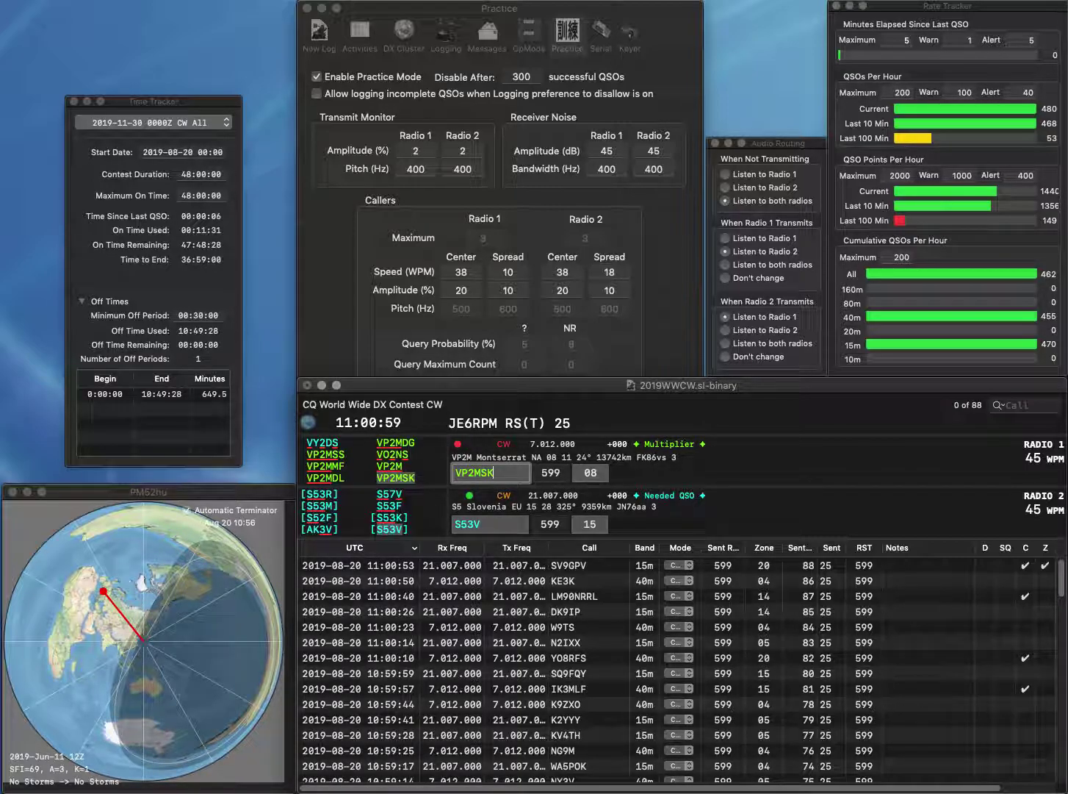
{"action": "key", "text": "Return"}
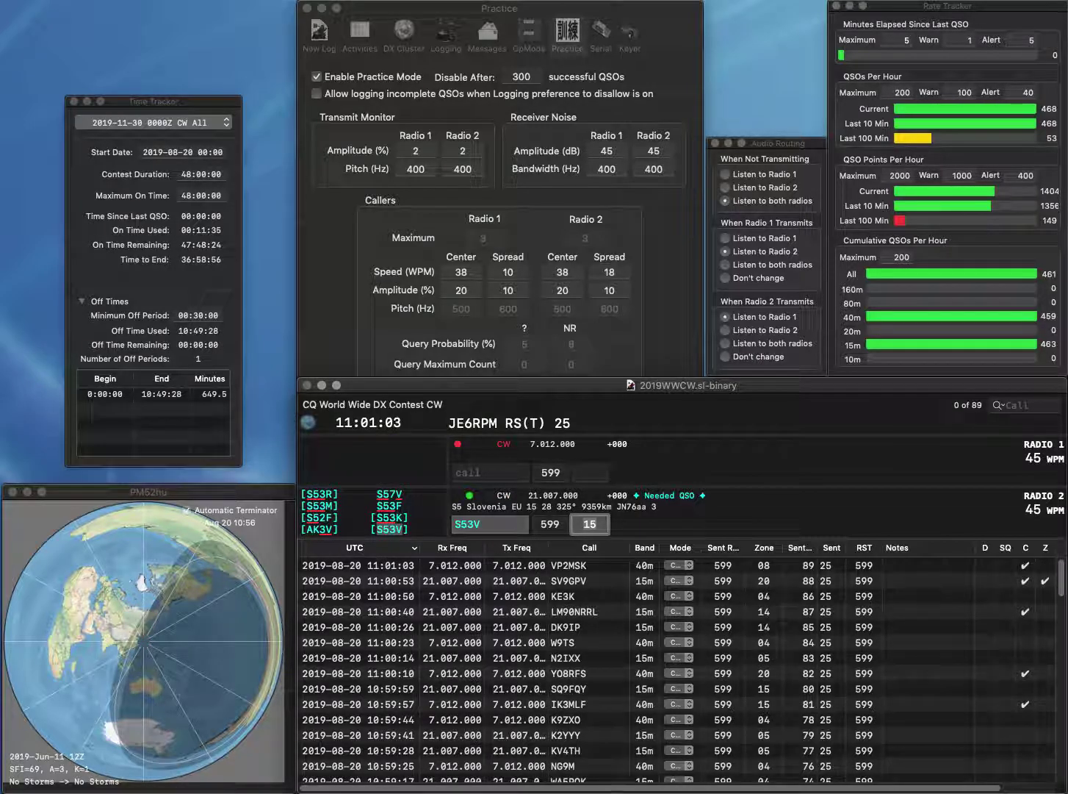
{"action": "key", "text": "Return"}
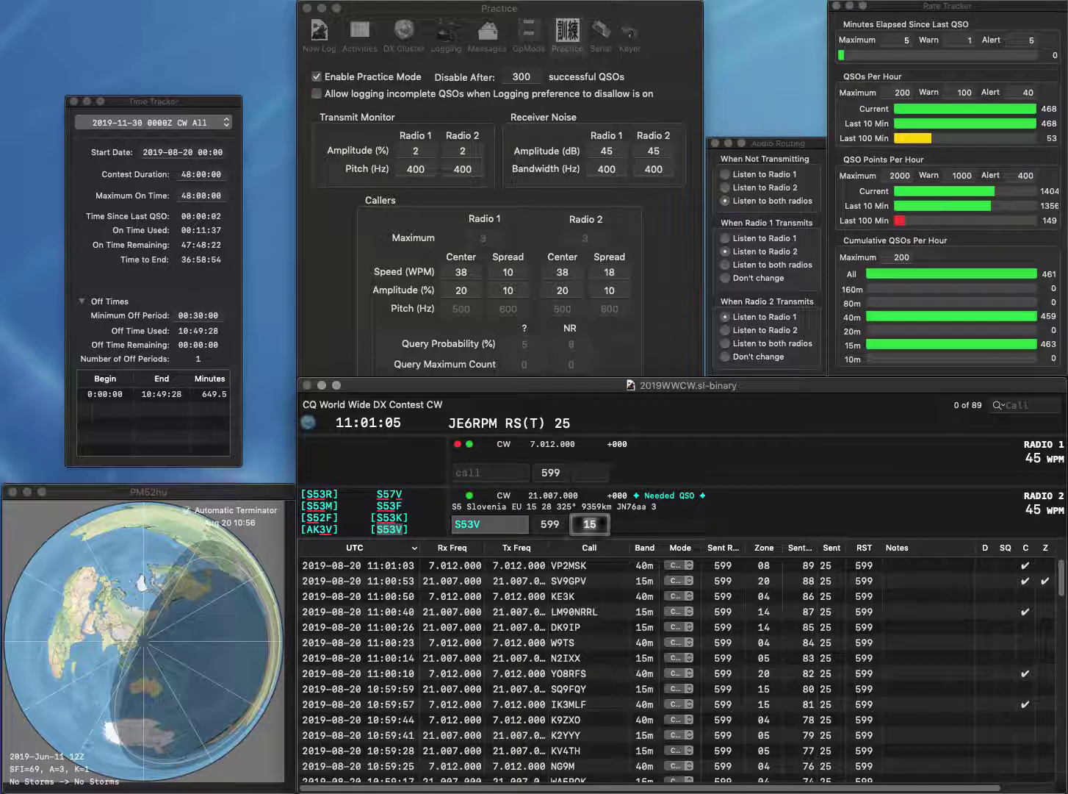
- Answer N0AC on Radio 1 and WA2DUU on Radio 2
{"action": "type", "text": "N0AC"}
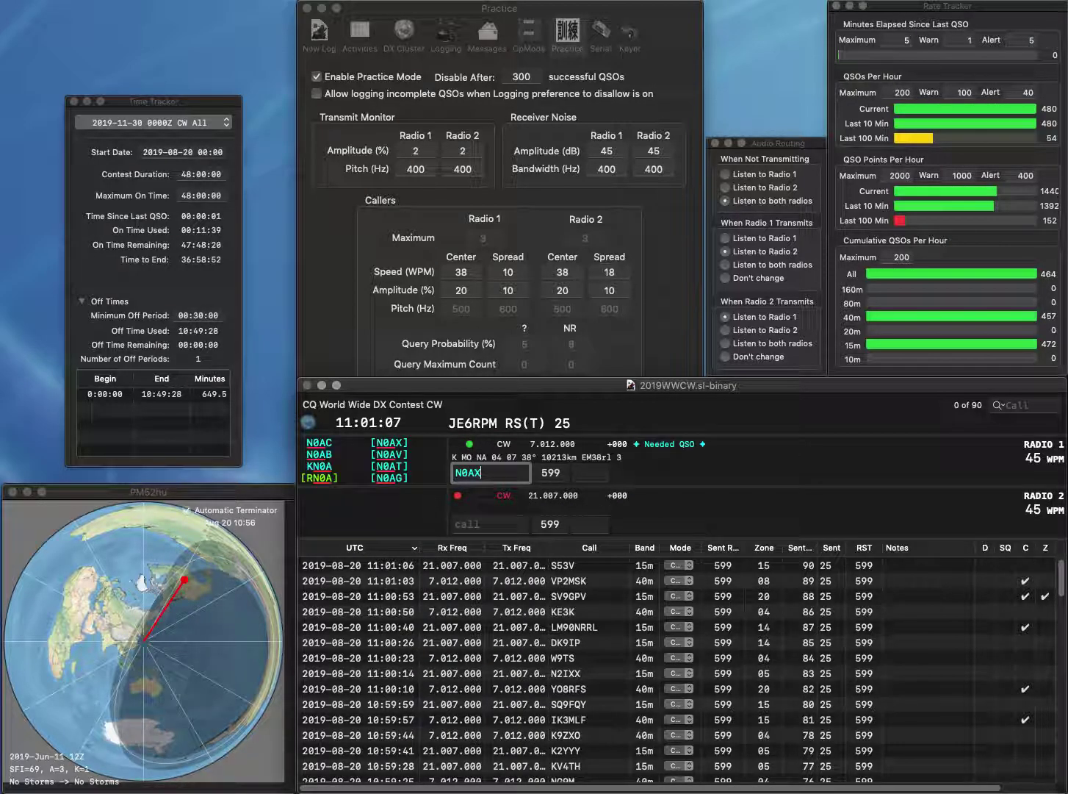
{"action": "key", "text": "Return"}
{"action": "type", "text": "K"}
{"action": "type", "text": "A2DUU"}
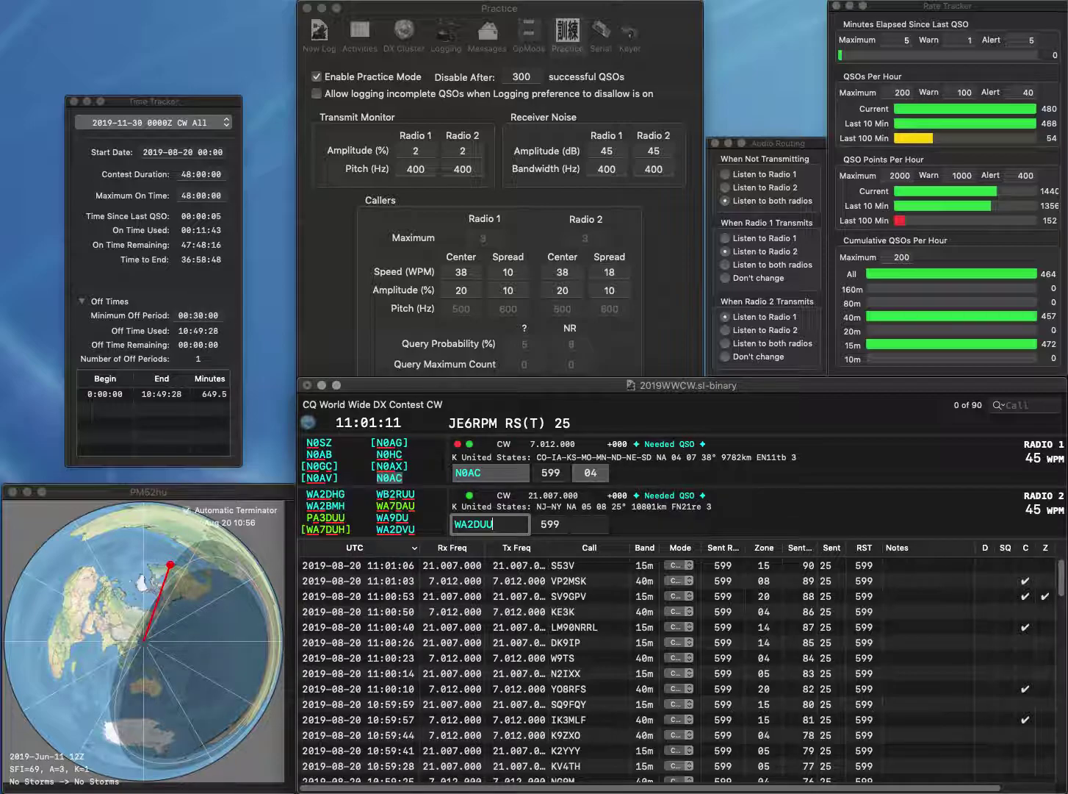
{"action": "key", "text": "Return"}
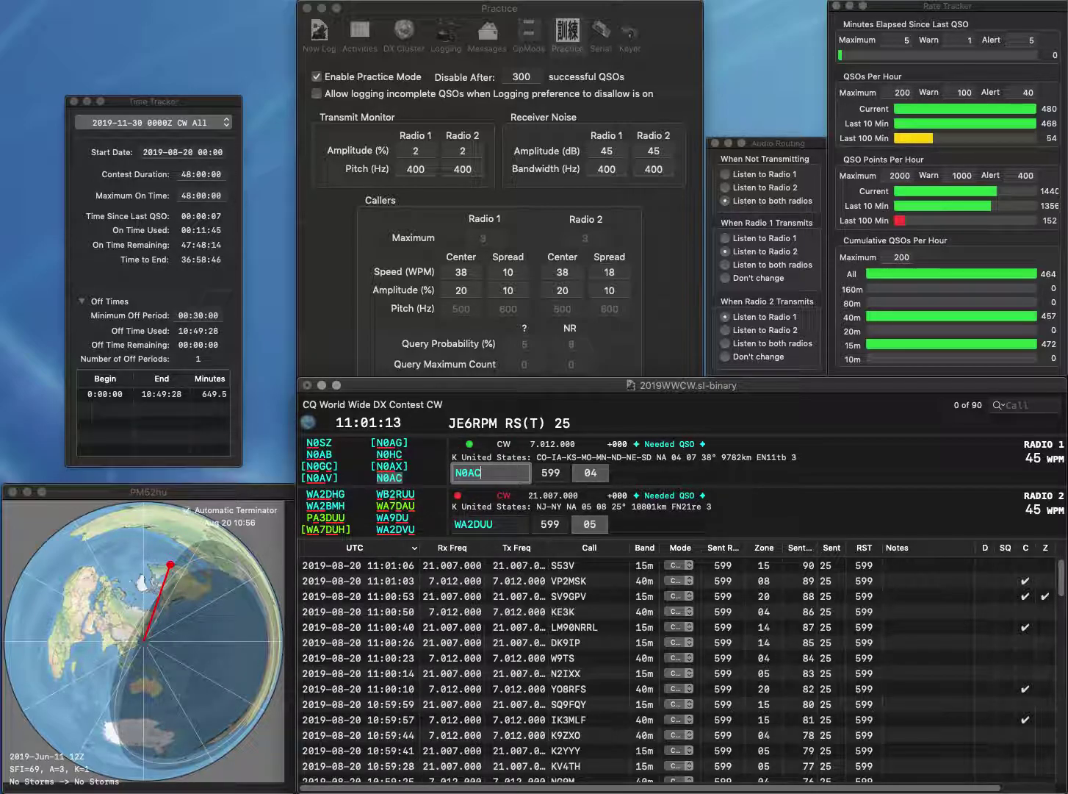
{"action": "key", "text": "Return"}
{"action": "key", "text": "Tab"}
{"action": "key", "text": "Left"}
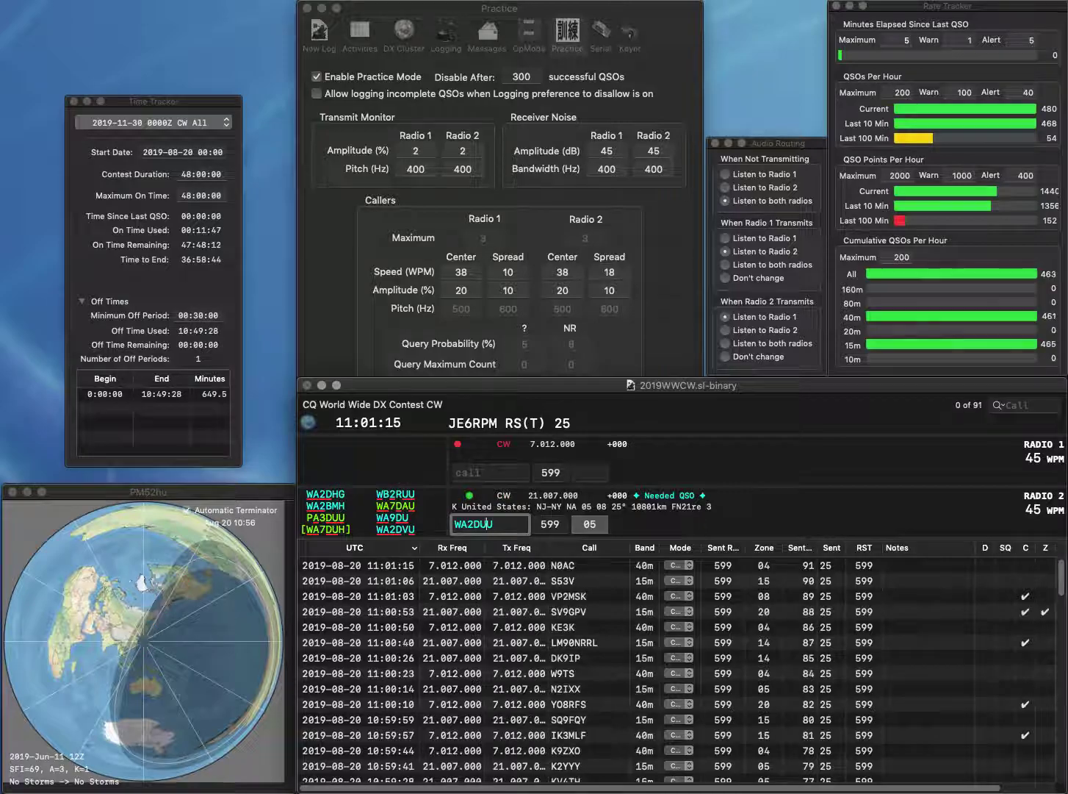
{"action": "key", "text": "BackSpace"}
{"action": "type", "text": "V"}
{"action": "key", "text": "Tab"}
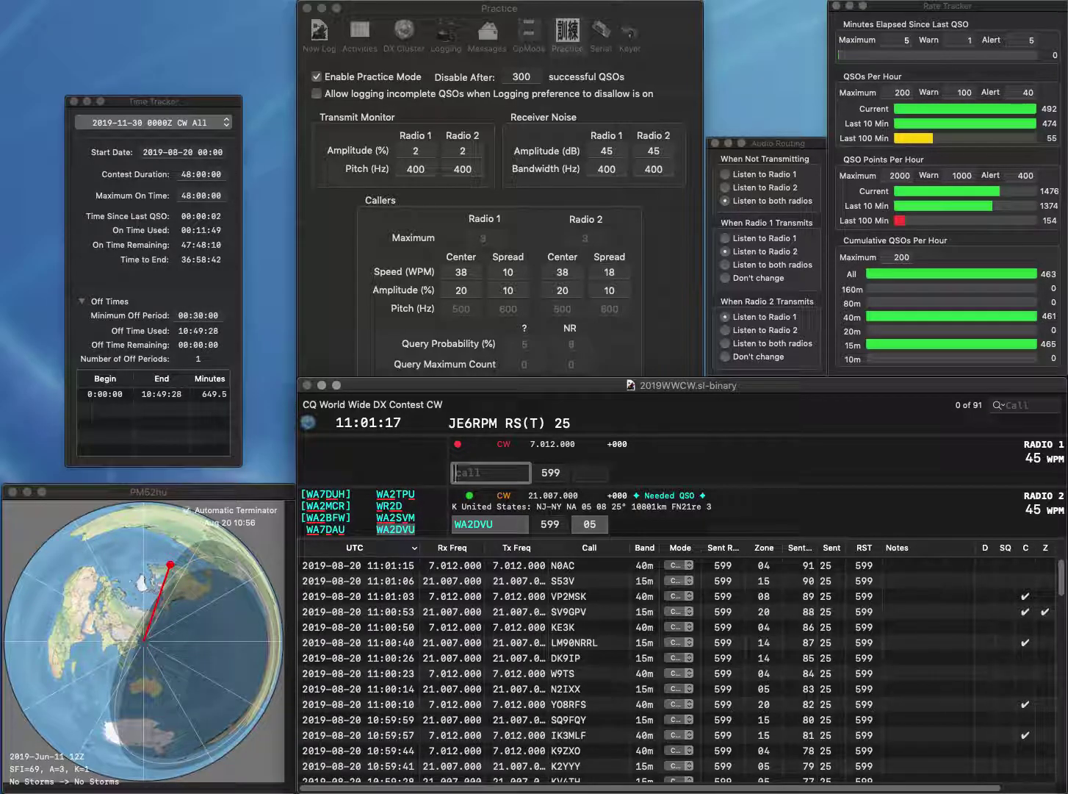
{"action": "type", "text": "HB9HFA"}
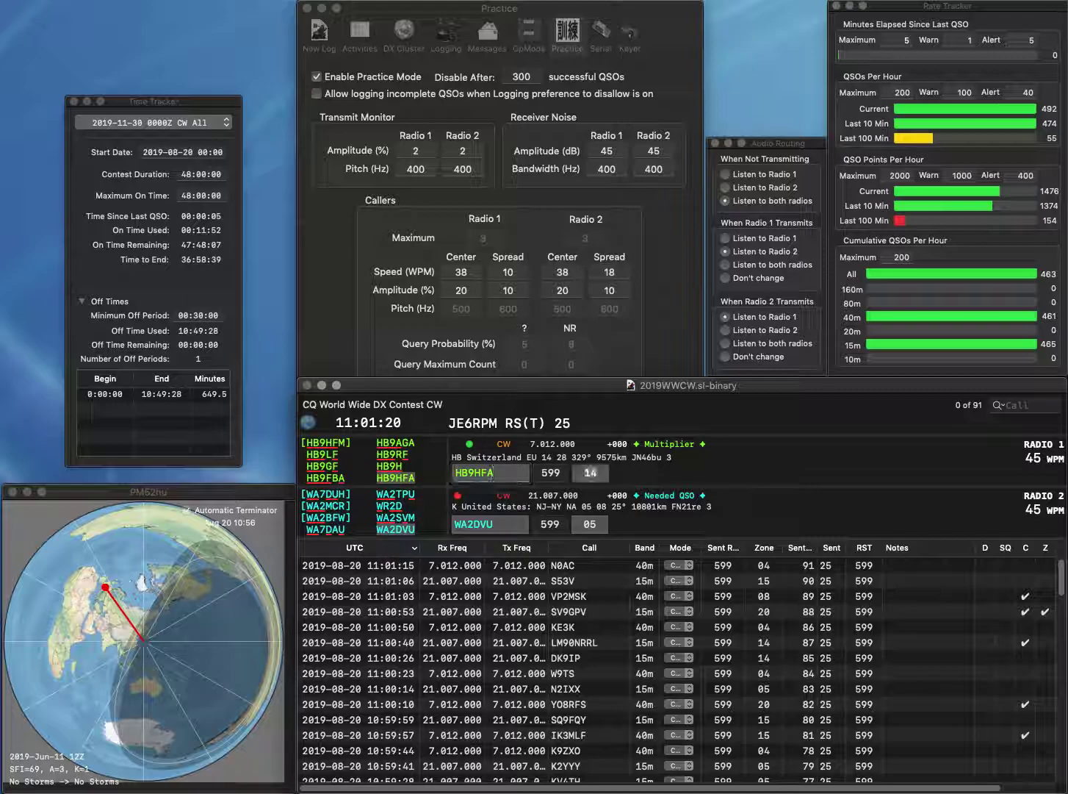
{"action": "left_click", "coordinate": [490, 523]}
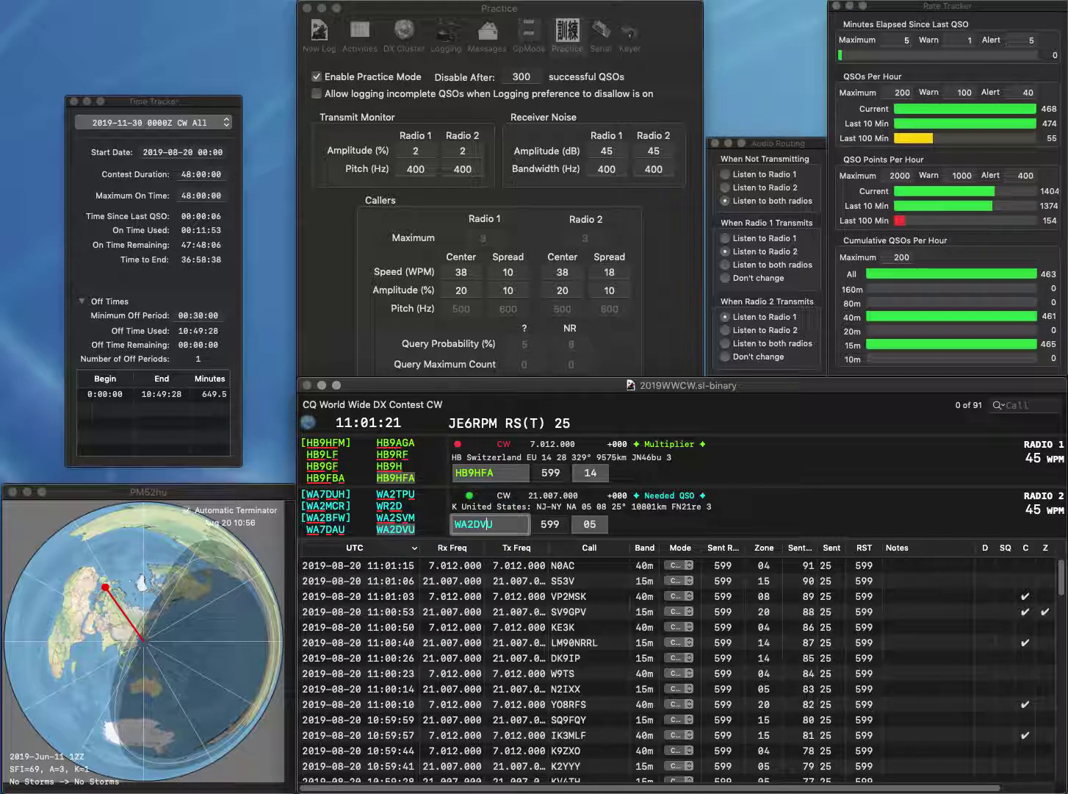
{"action": "key", "text": "Return"}
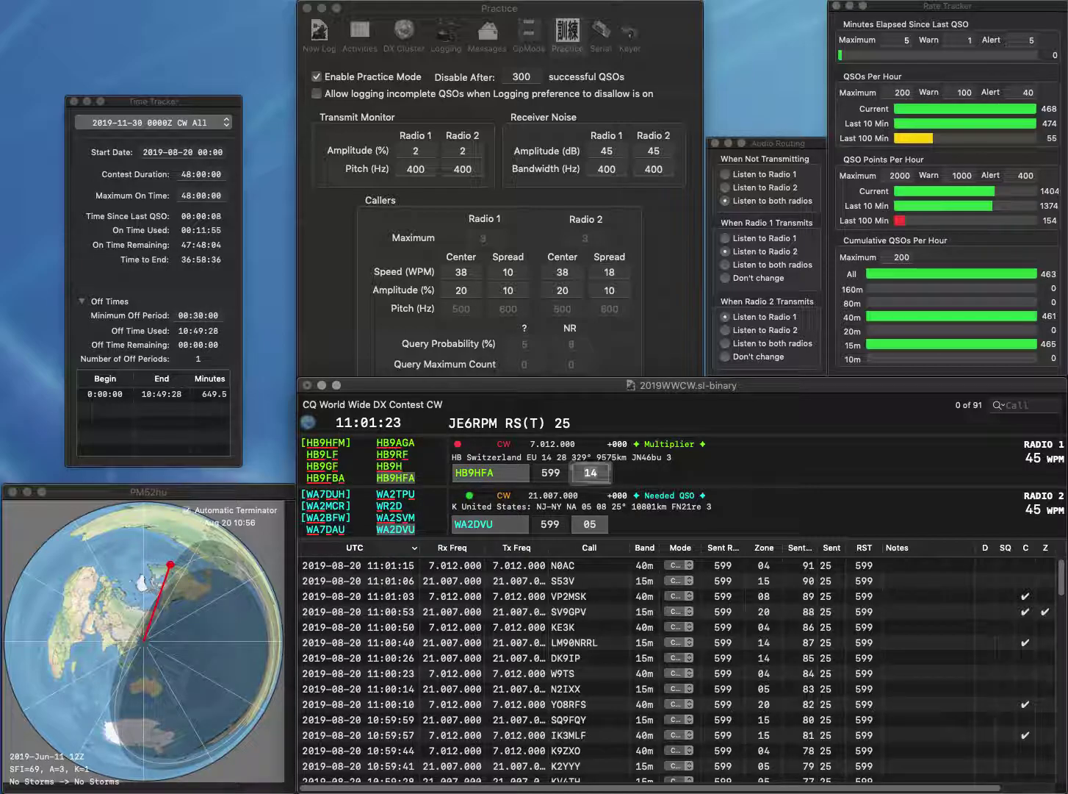
{"action": "key", "text": "Return"}
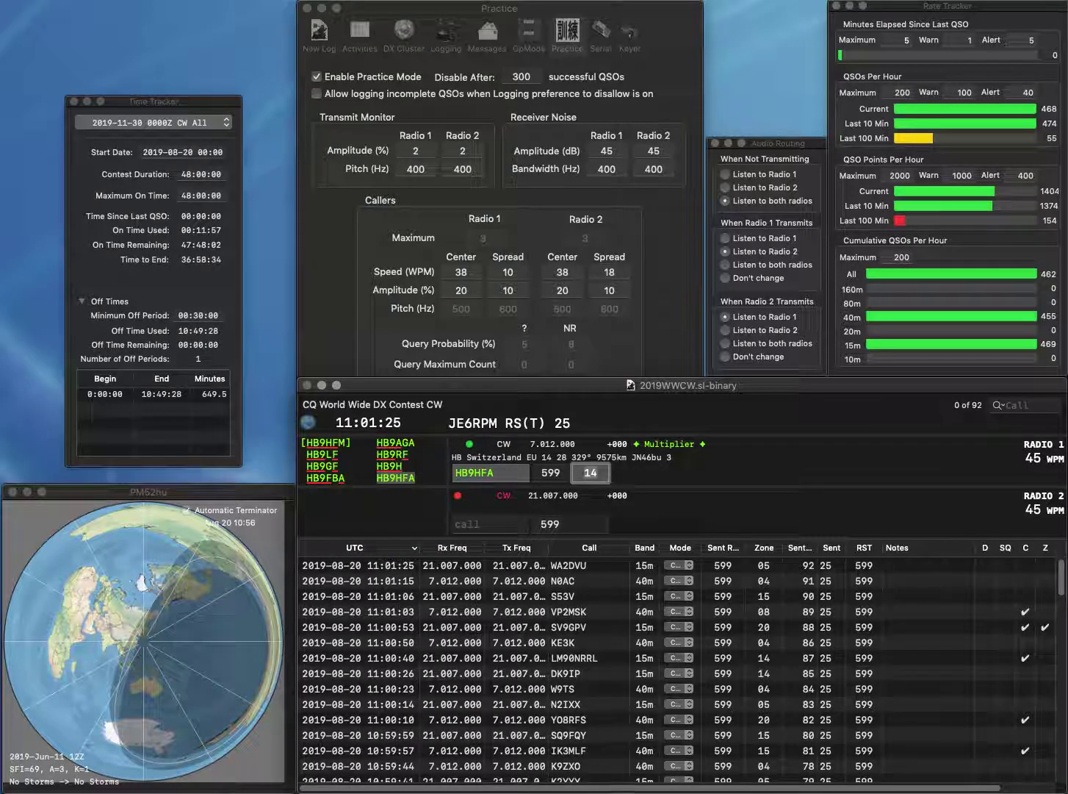
{"action": "key", "text": "Return"}
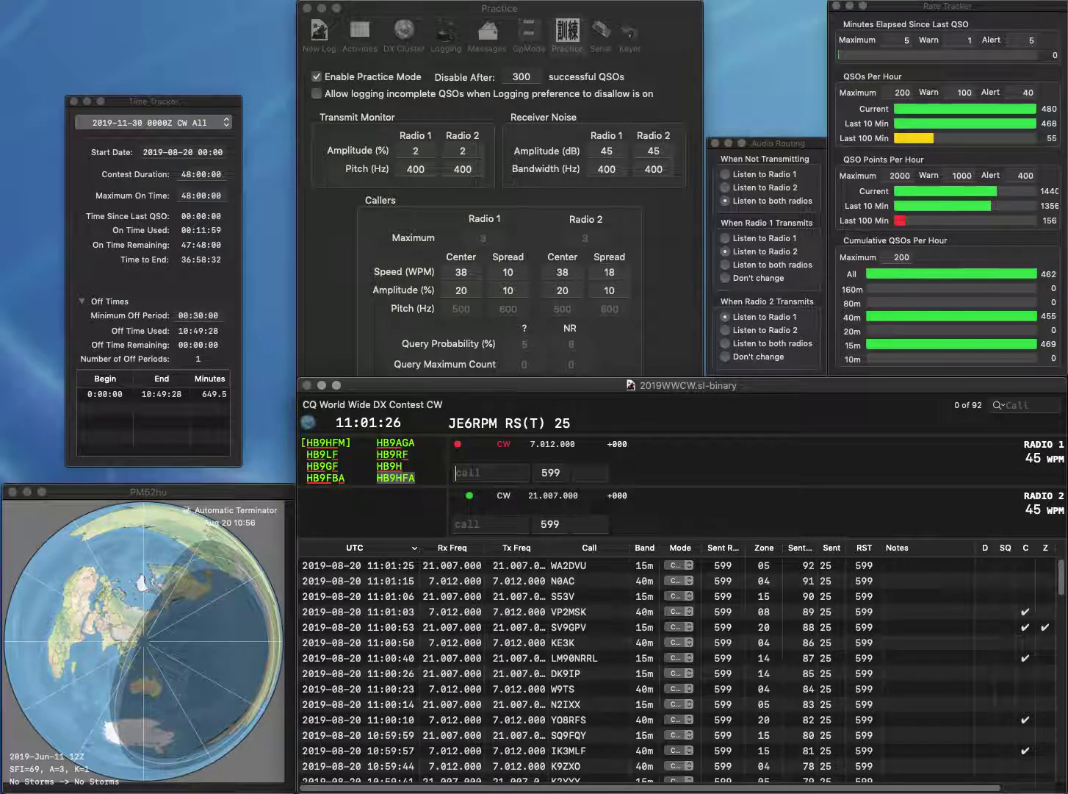
{"action": "type", "text": "JA7GP"}
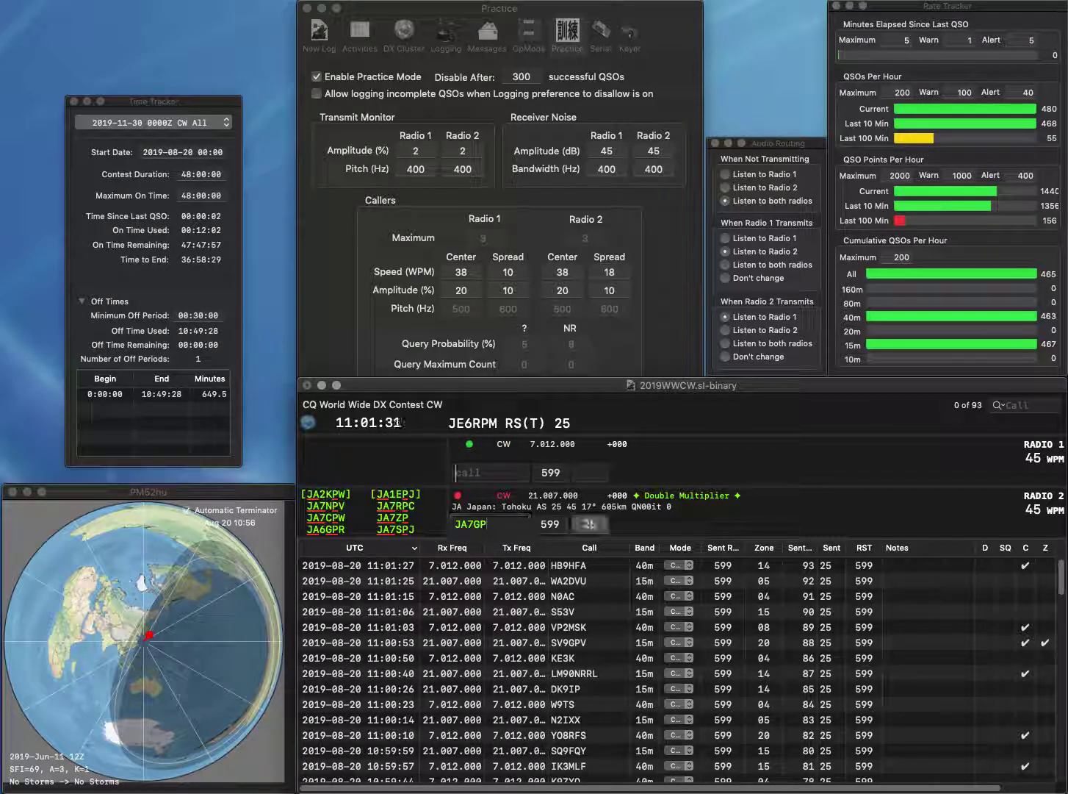
{"action": "key", "text": "Return"}
{"action": "type", "text": "DQ4W"}
{"action": "key", "text": "Return"}
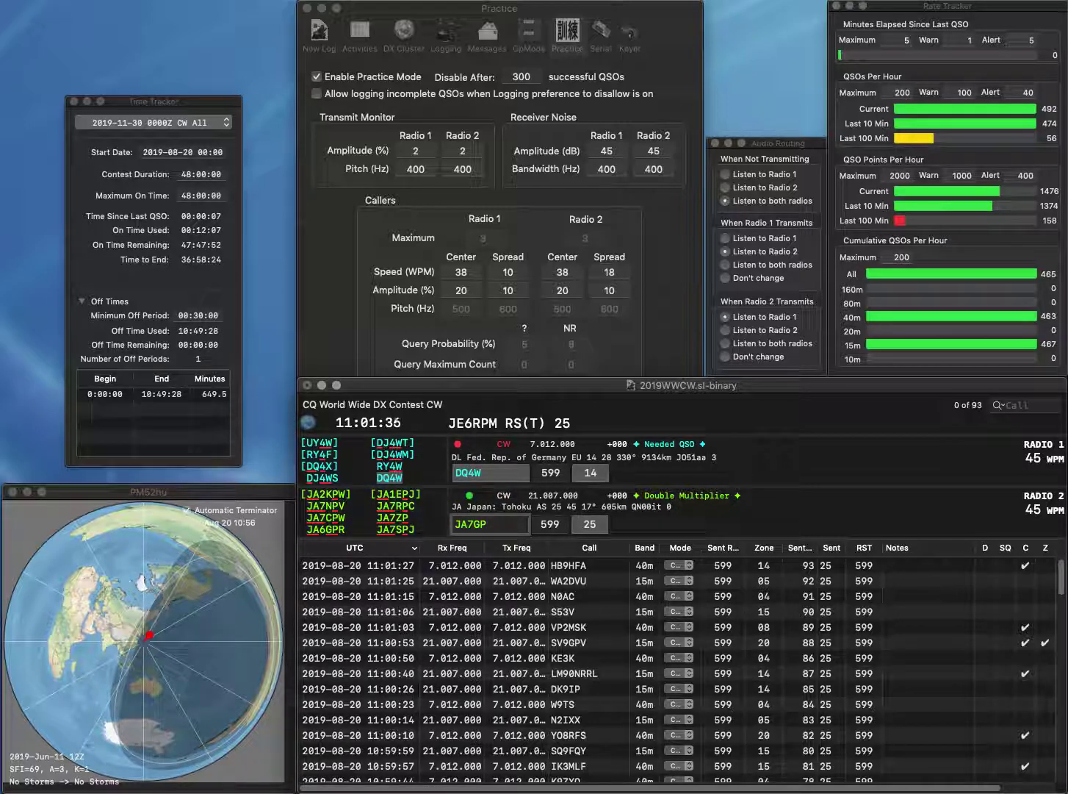
- Correct the Radio 2 call to JA7ZP, and log the contacts with DQ4W and JA7ZP
{"action": "key", "text": "Delete"}
{"action": "type", "text": "Z"}
{"action": "key", "text": "Return"}
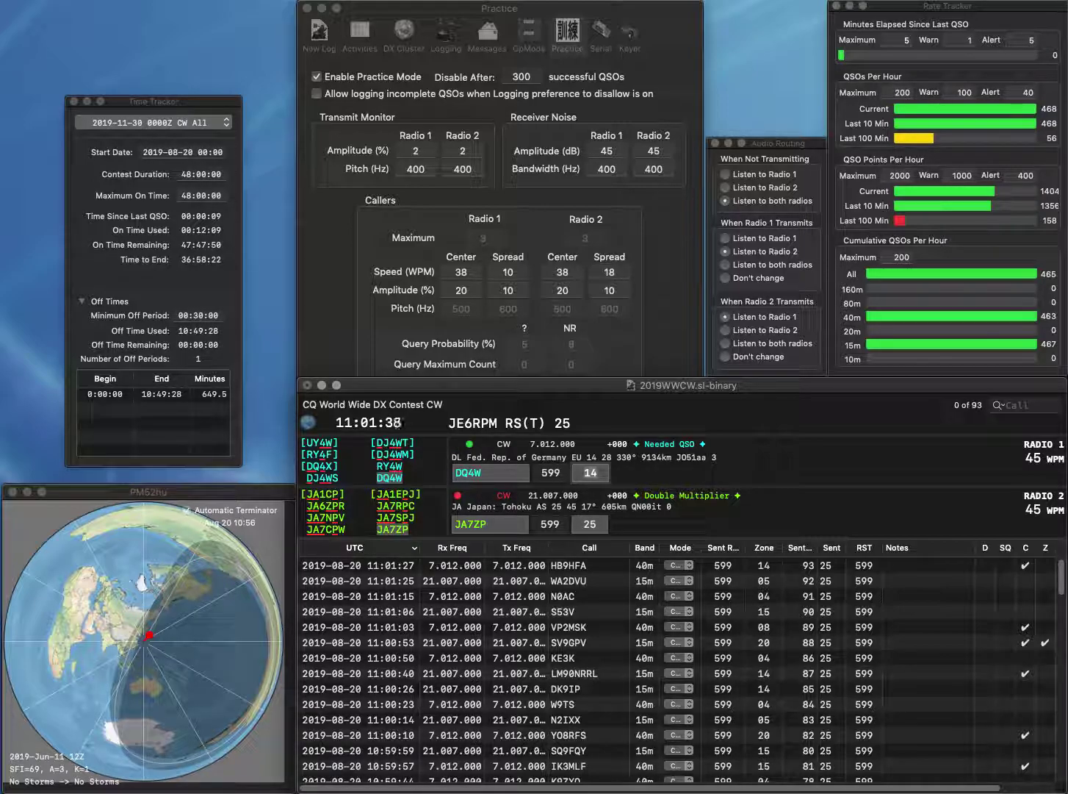
{"action": "key", "text": "Return"}
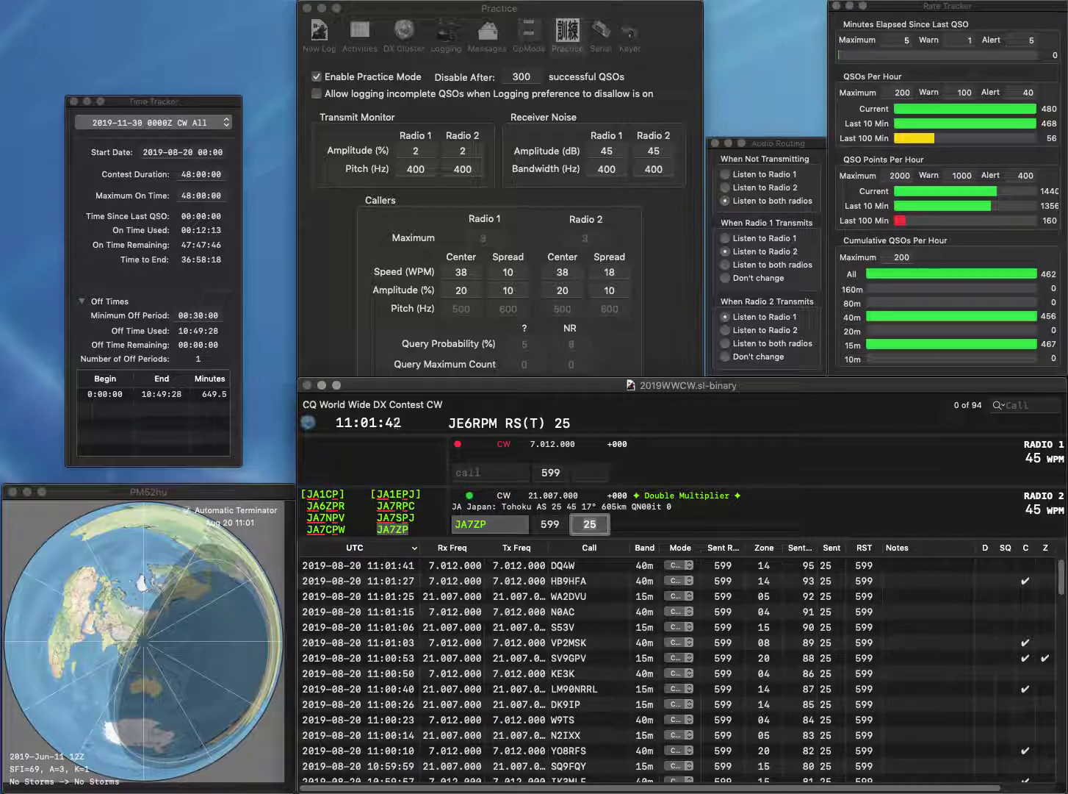
{"action": "key", "text": "Return"}
{"action": "type", "text": "KC0EBL"}
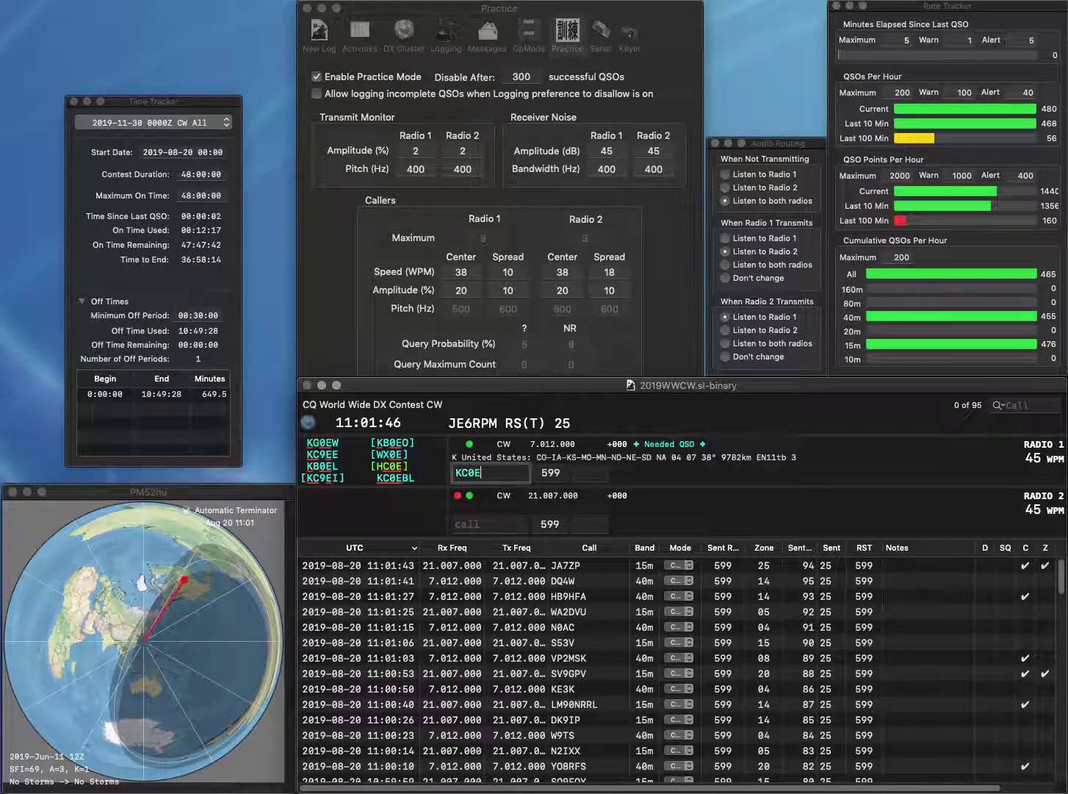
{"action": "key", "text": "Return"}
{"action": "type", "text": "K2AE"}
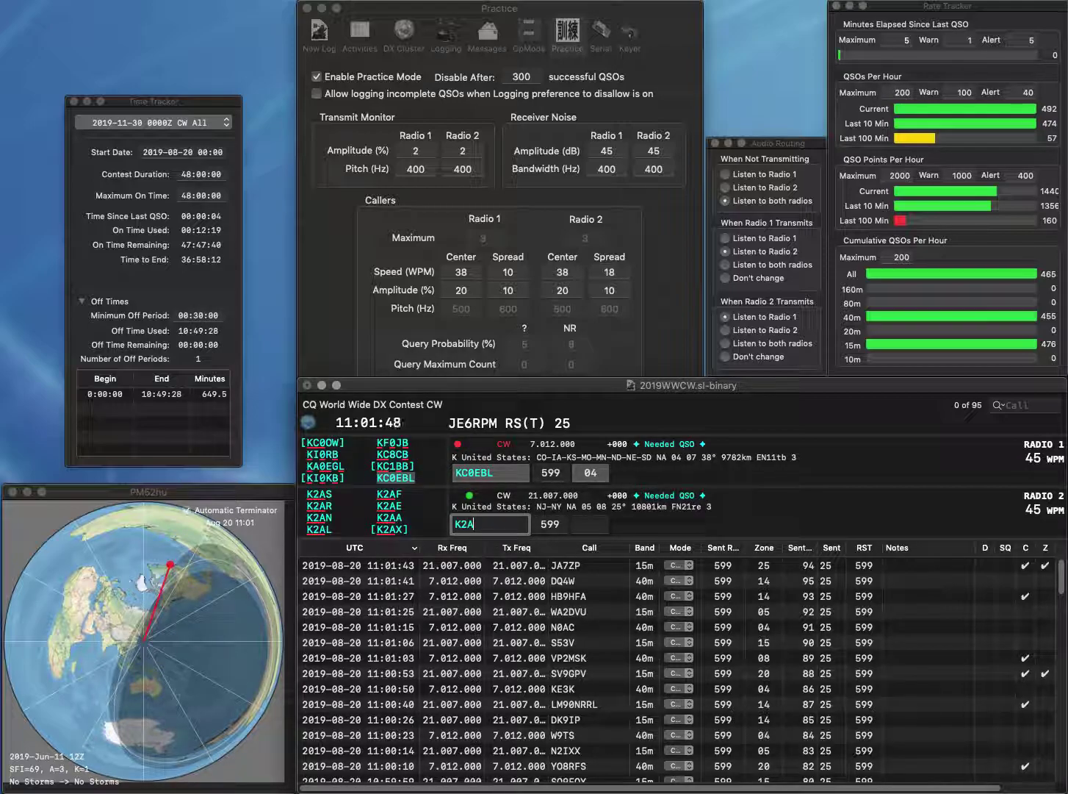
{"action": "key", "text": "Return"}
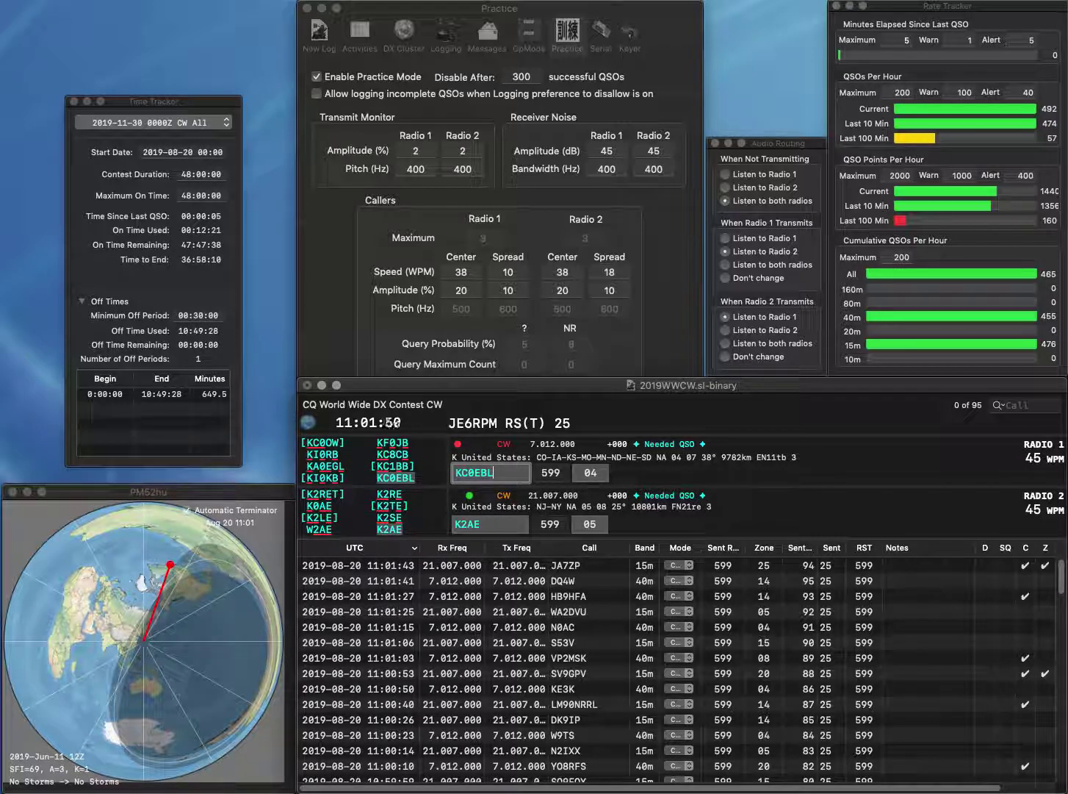
{"action": "key", "text": "Return"}
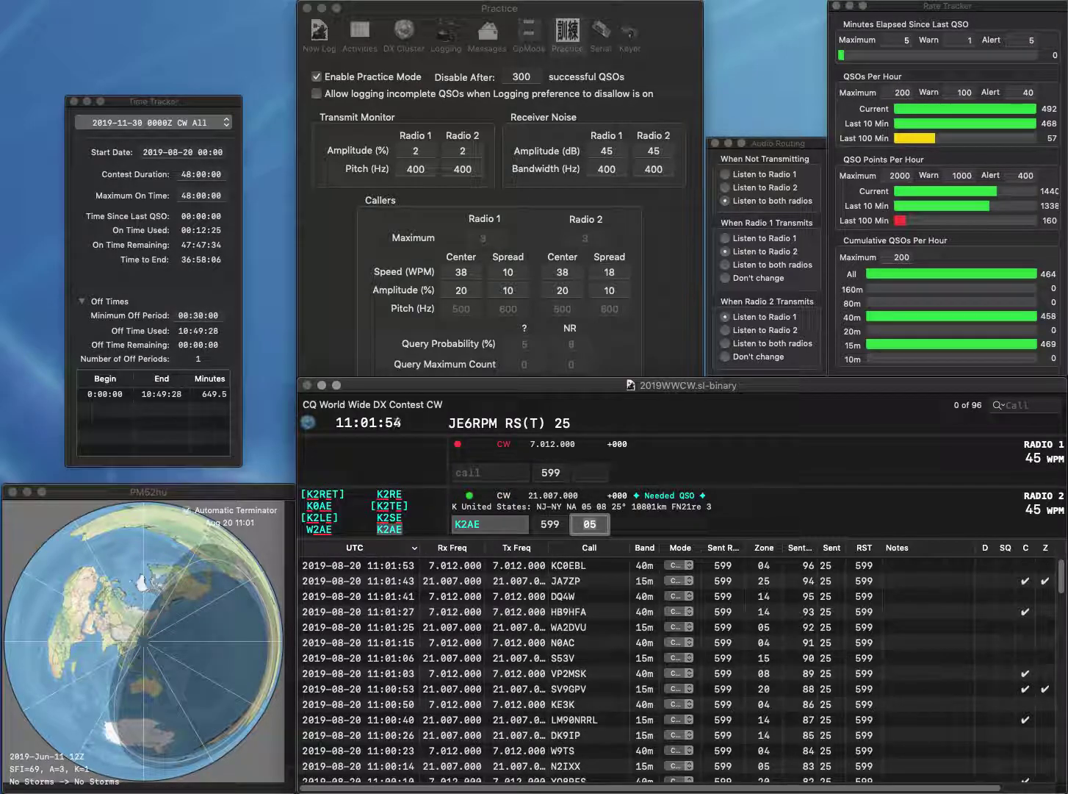
{"action": "key", "text": "Return"}
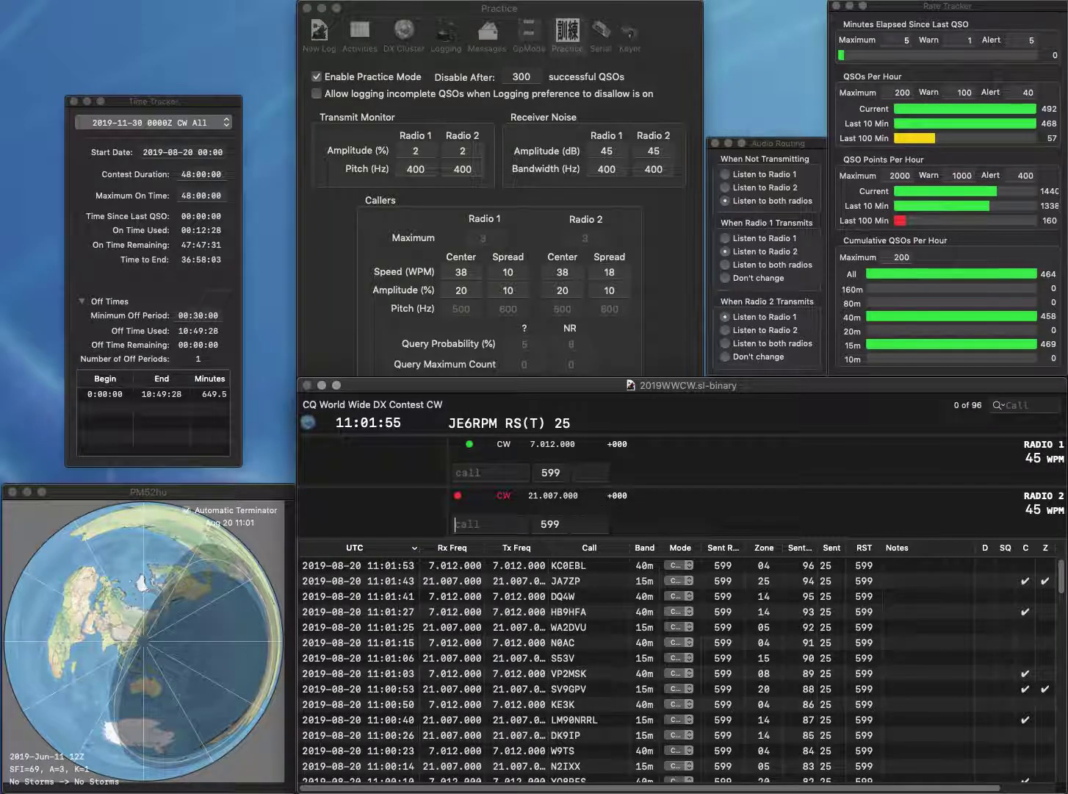
{"action": "type", "text": "KD8UWF"}
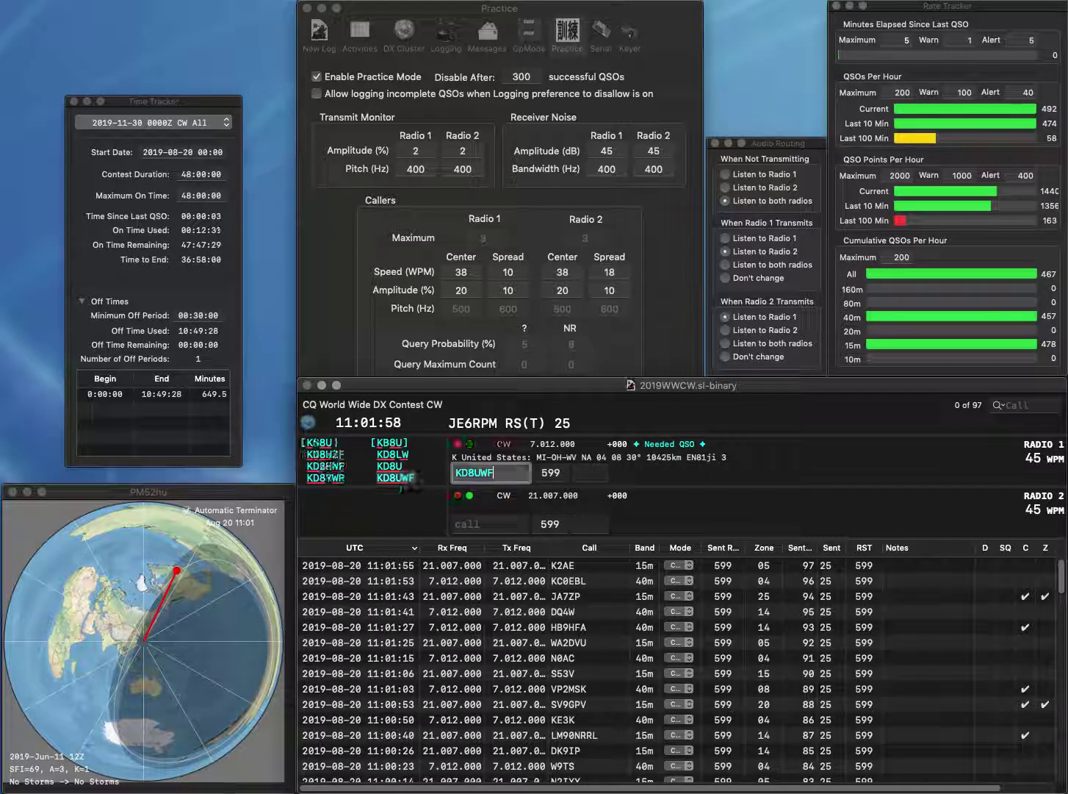
{"action": "key", "text": "Return"}
{"action": "type", "text": "WA"}
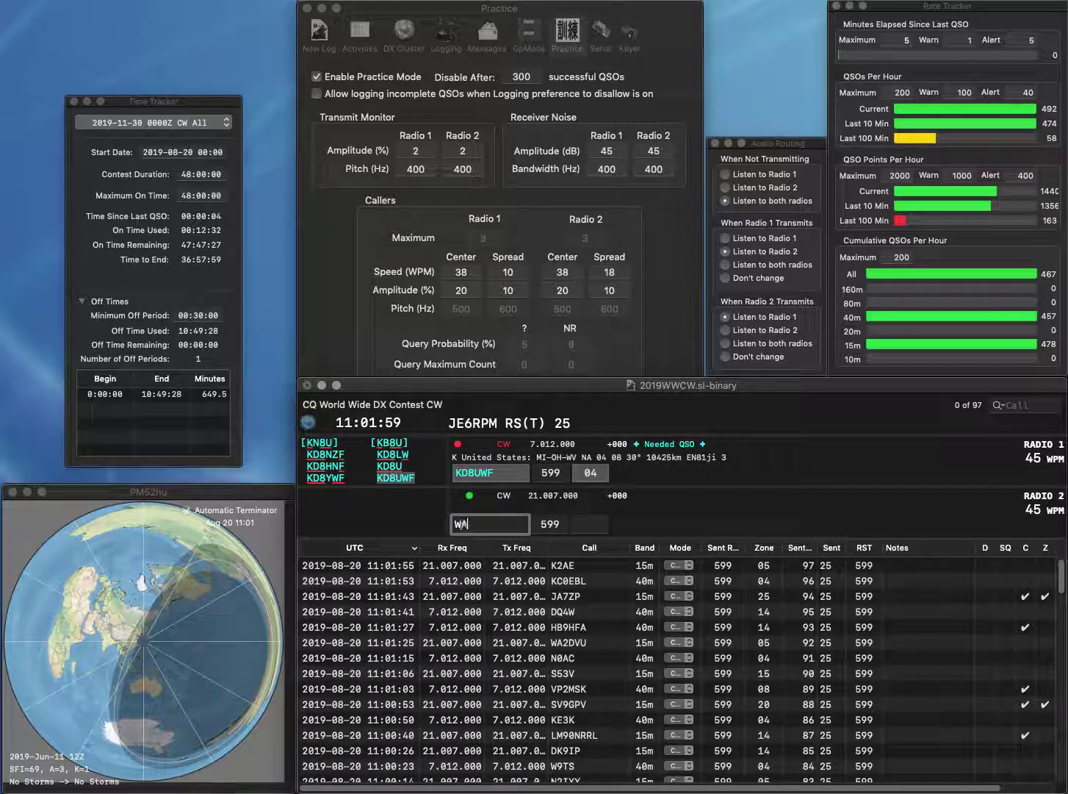
{"action": "type", "text": "2IHE"}
{"action": "key", "text": "Return"}
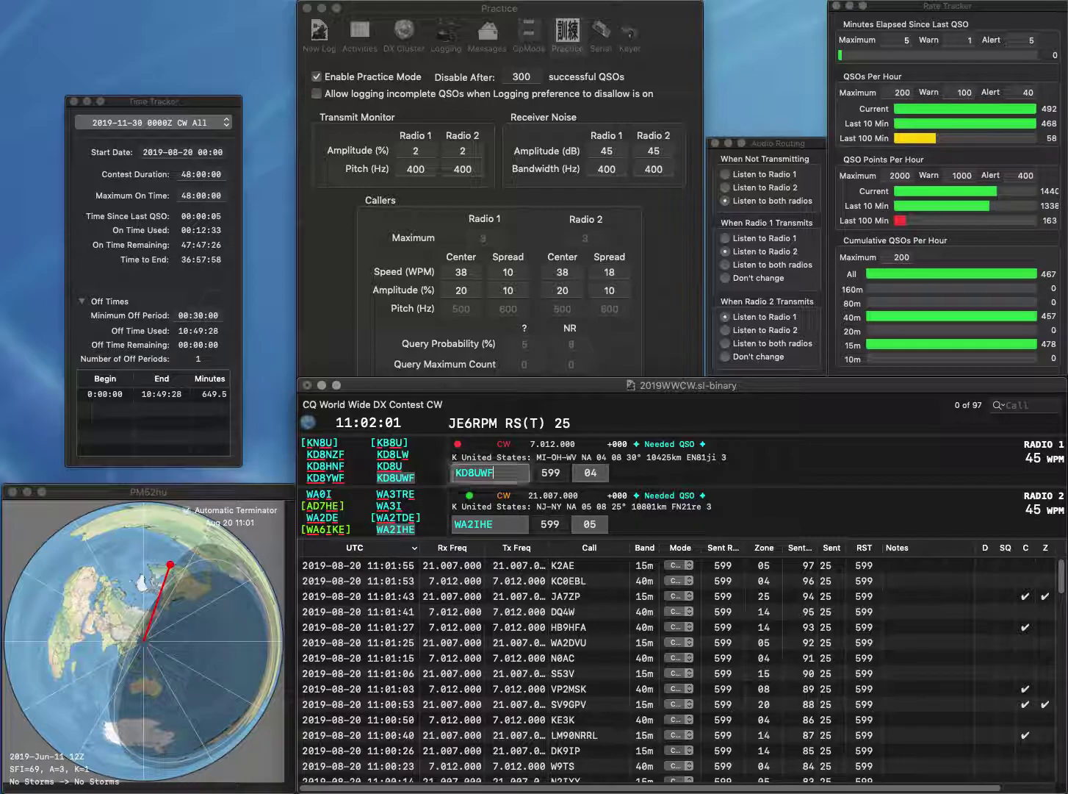
{"action": "key", "text": "Tab"}
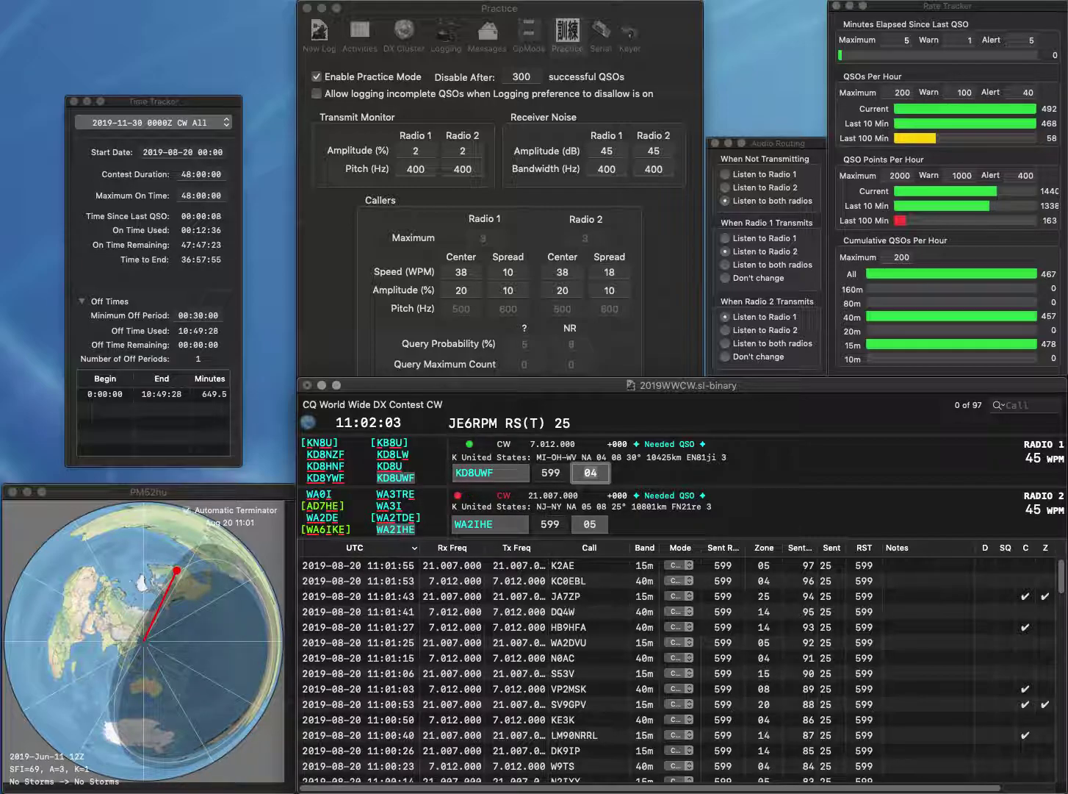
{"action": "key", "text": "Return"}
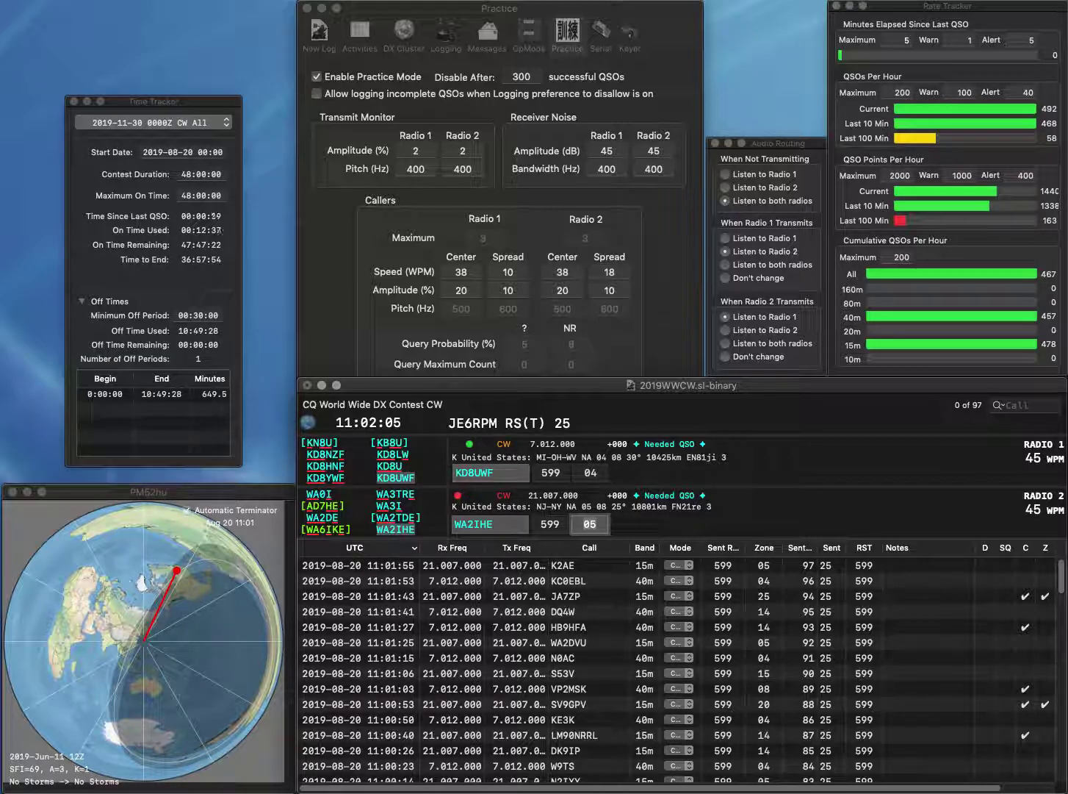
{"action": "key", "text": "Return"}
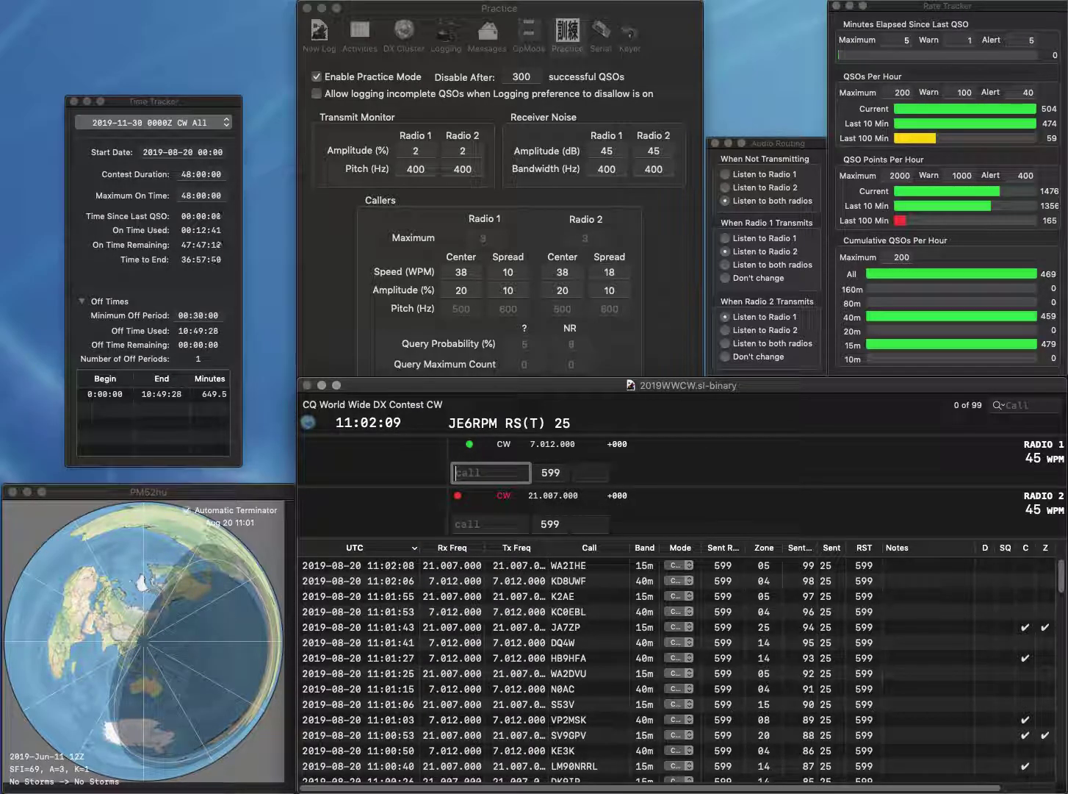
{"action": "type", "text": "OL3A"}
{"action": "key", "text": "Return"}
{"action": "type", "text": "W2GLQ"}
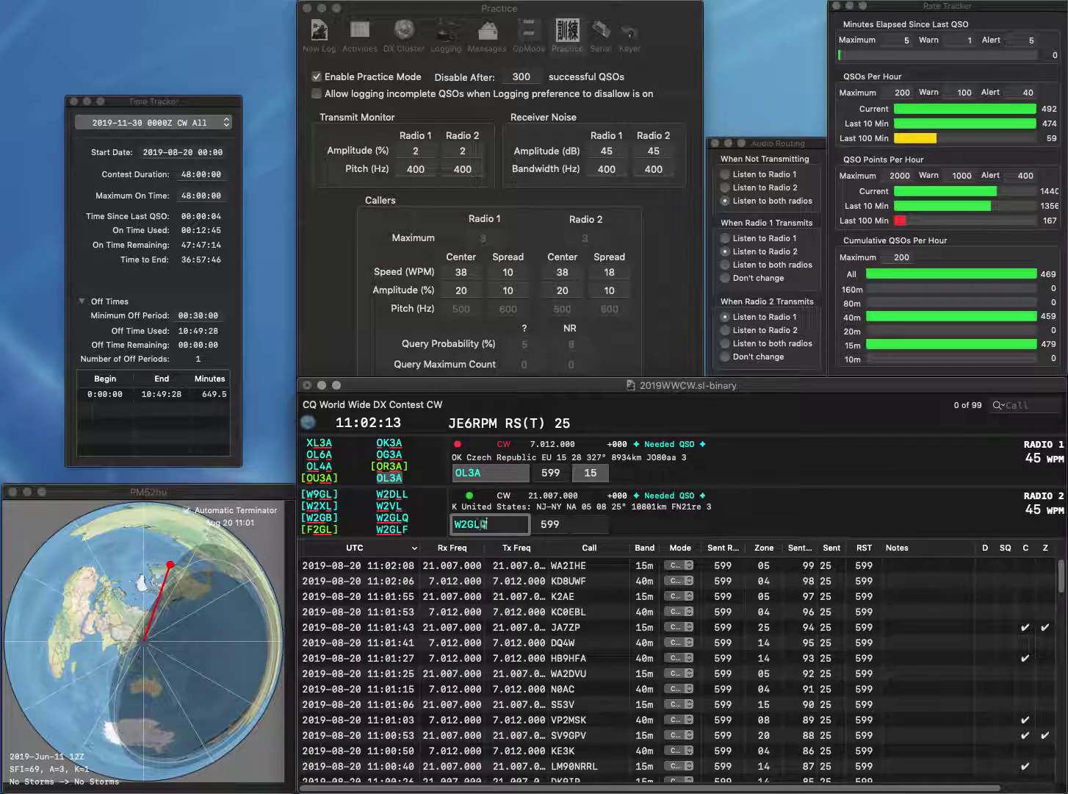
{"action": "key", "text": "Return"}
{"action": "key", "text": "Tab"}
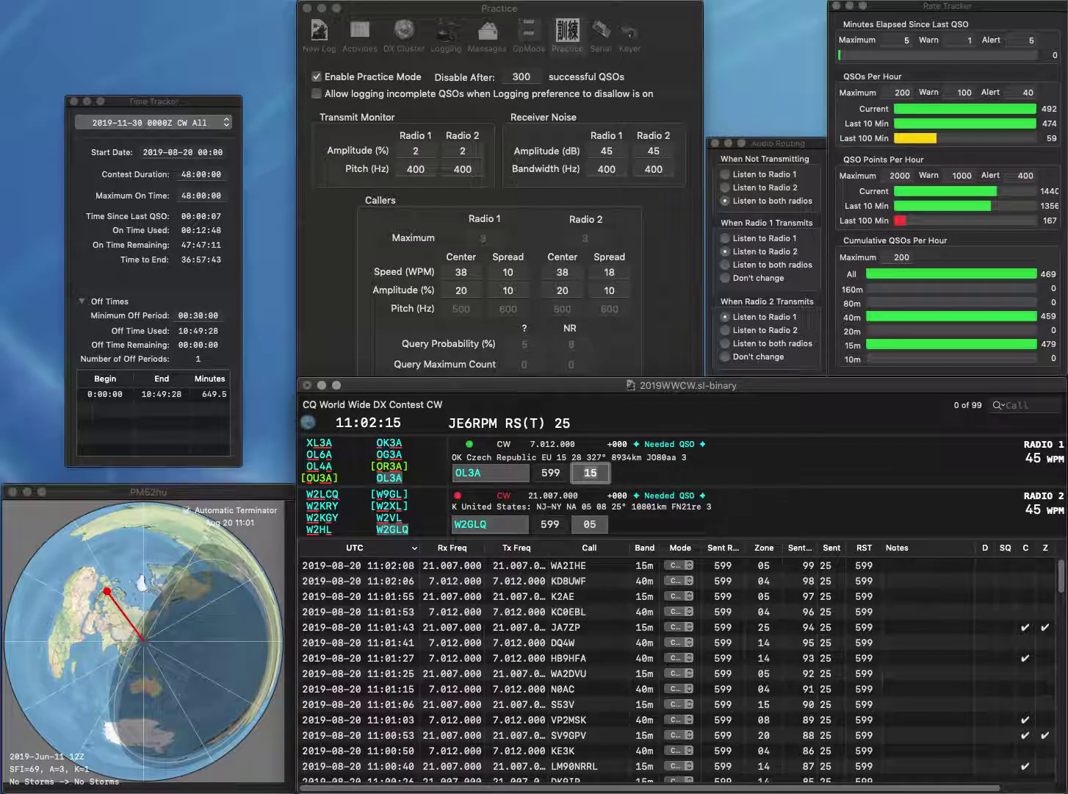
{"action": "key", "text": "Return"}
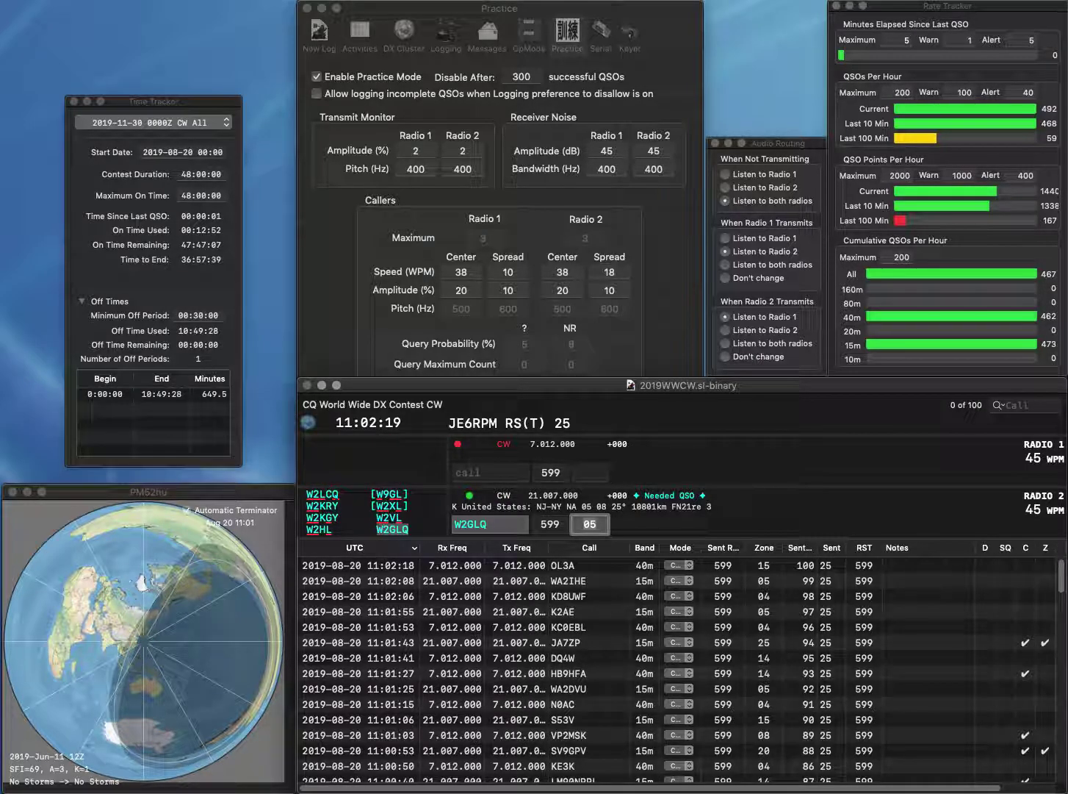
{"action": "key", "text": "Return"}
{"action": "type", "text": "SP5PMU"}
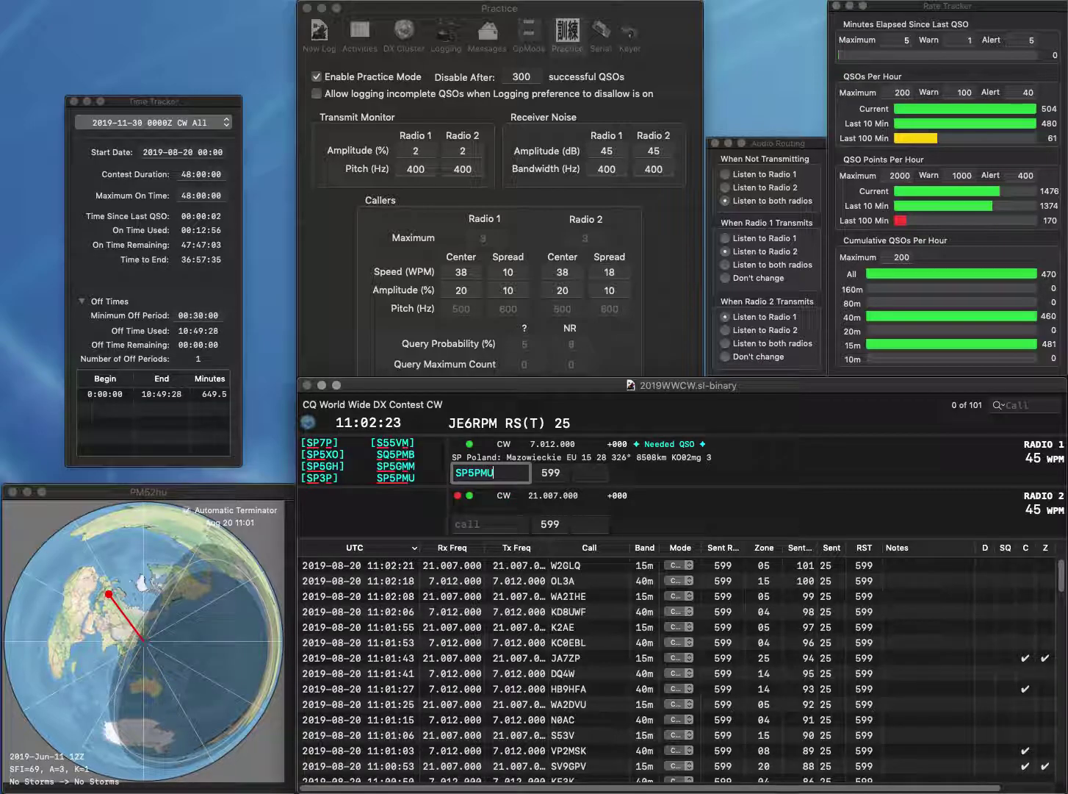
{"action": "key", "text": "Return"}
{"action": "type", "text": "9A3T"}
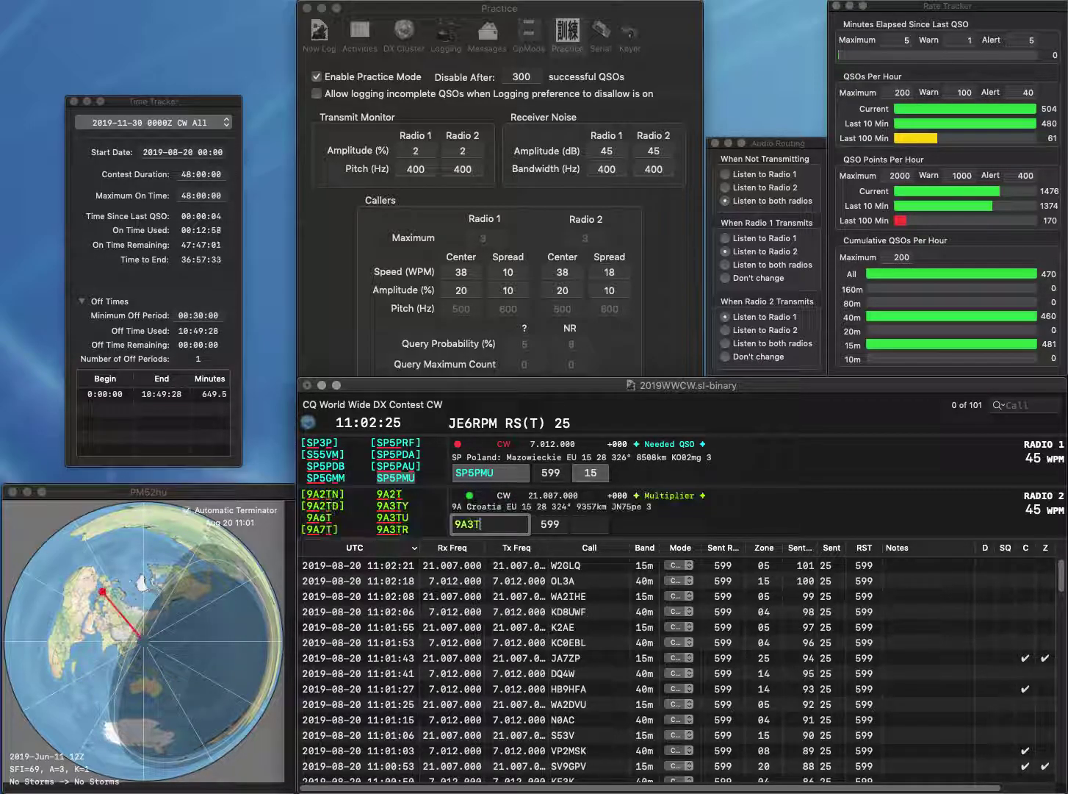
{"action": "type", "text": "Y"}
{"action": "key", "text": "Return"}
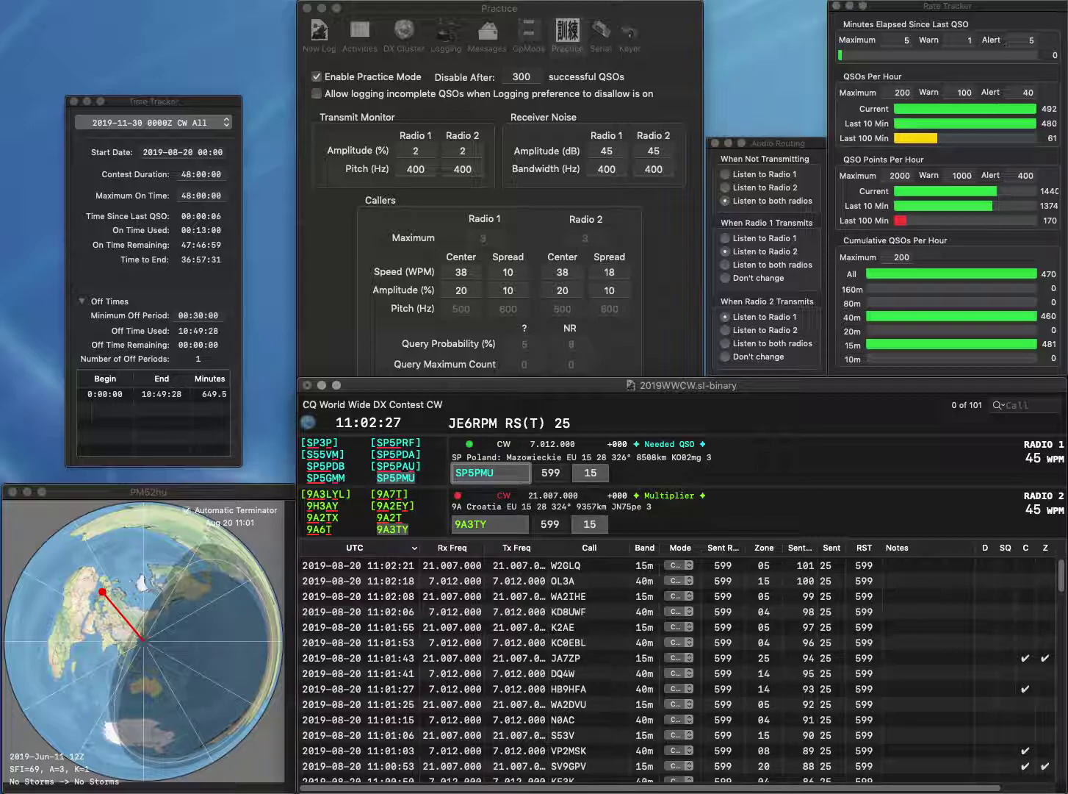
{"action": "key", "text": "Return"}
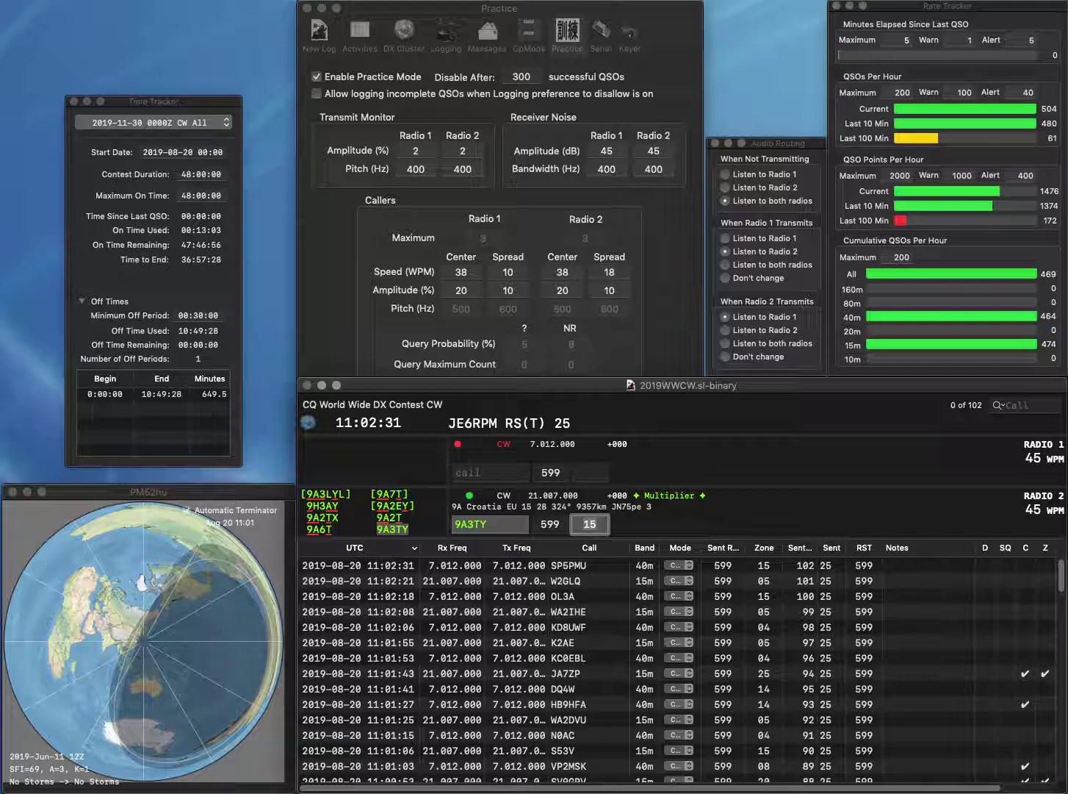
{"action": "key", "text": "Return"}
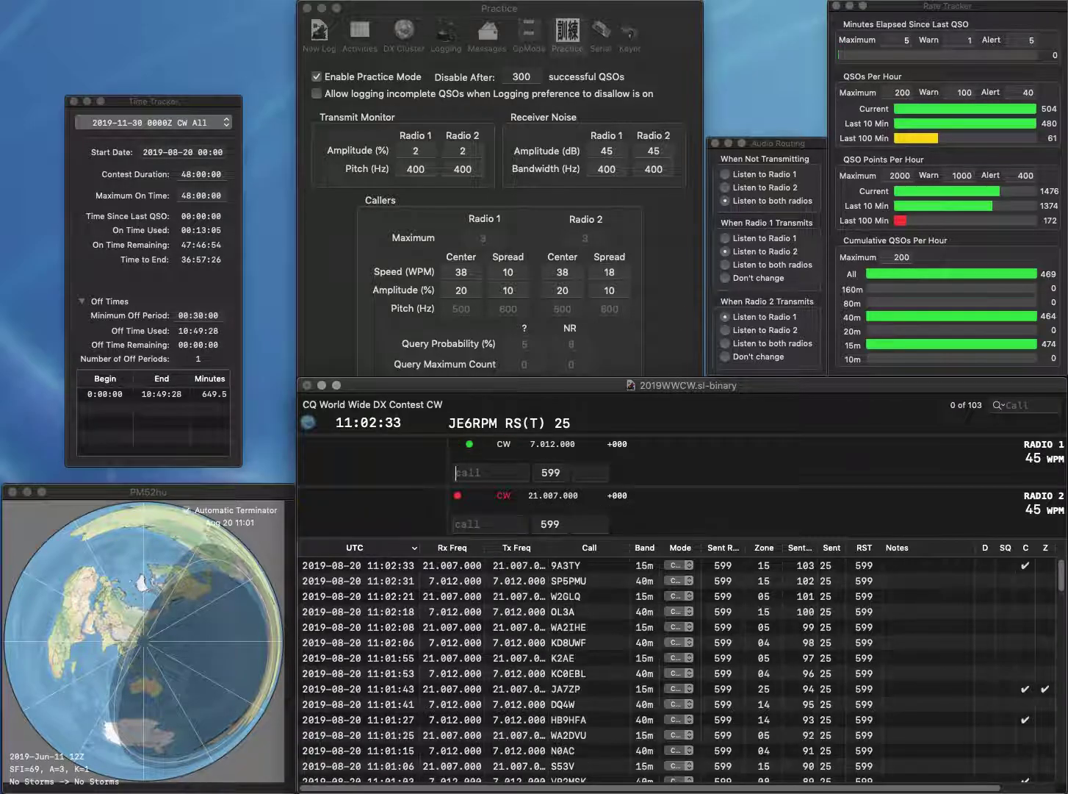
{"action": "type", "text": "KE4REJ"}
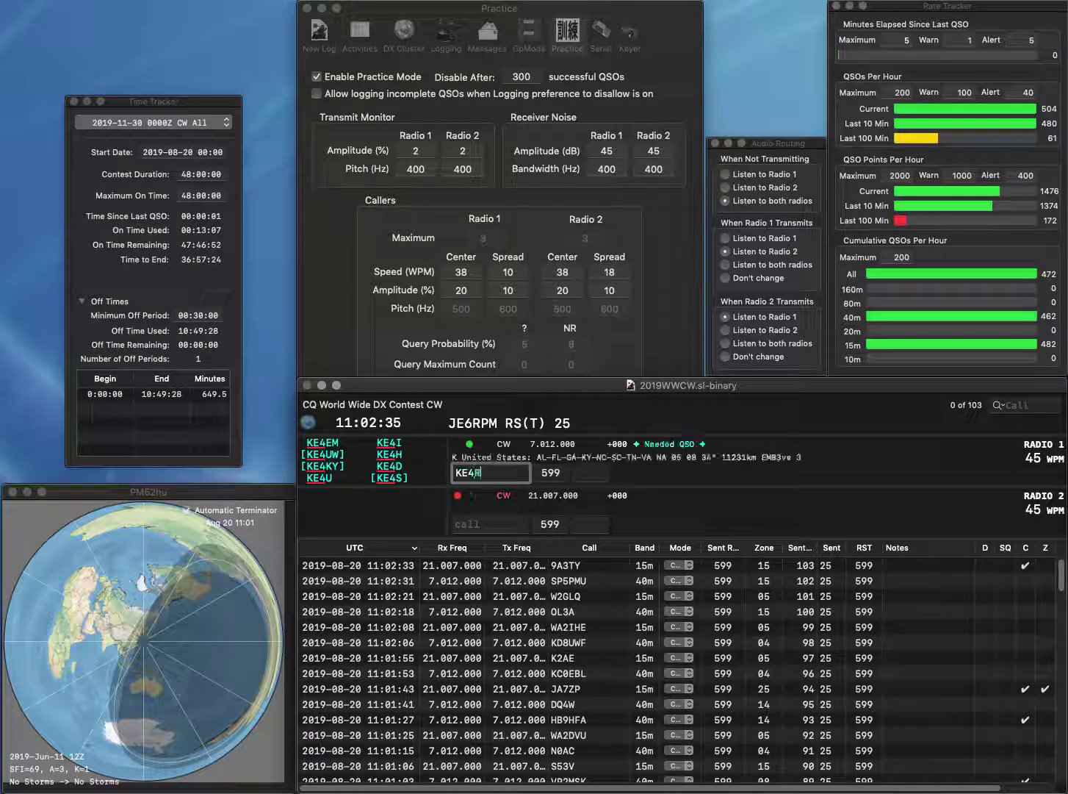
{"action": "key", "text": "Return"}
{"action": "type", "text": "KC"}
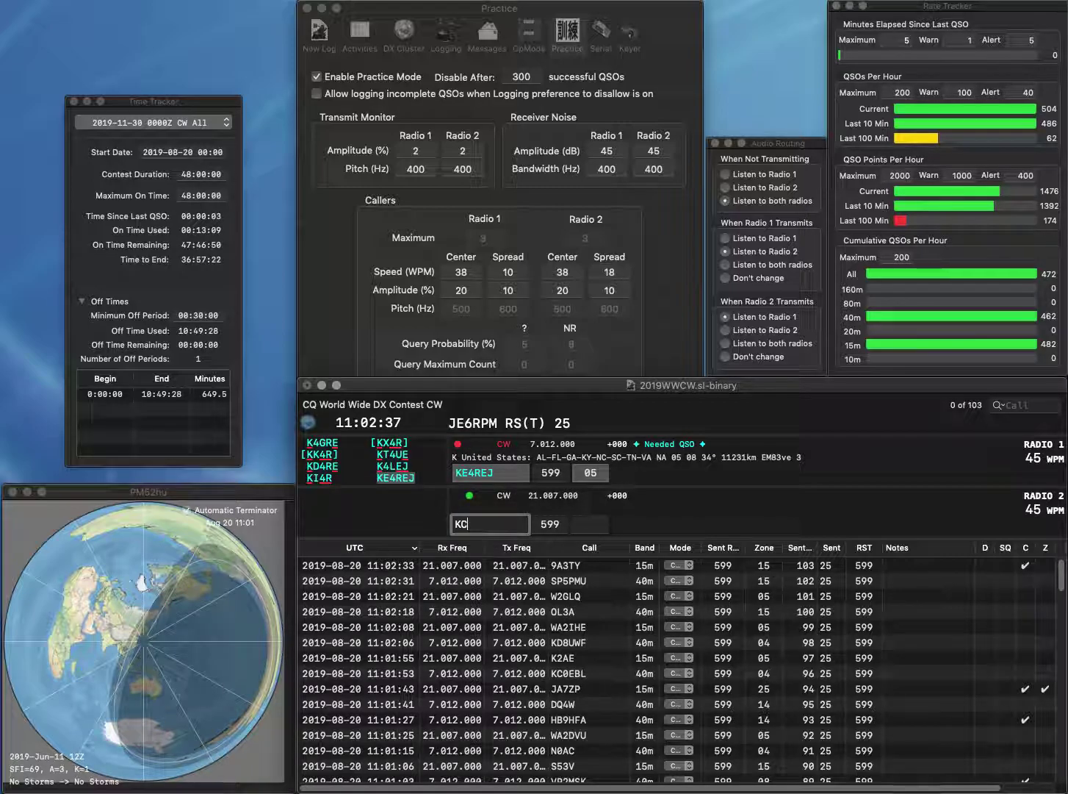
{"action": "type", "text": "9YDV"}
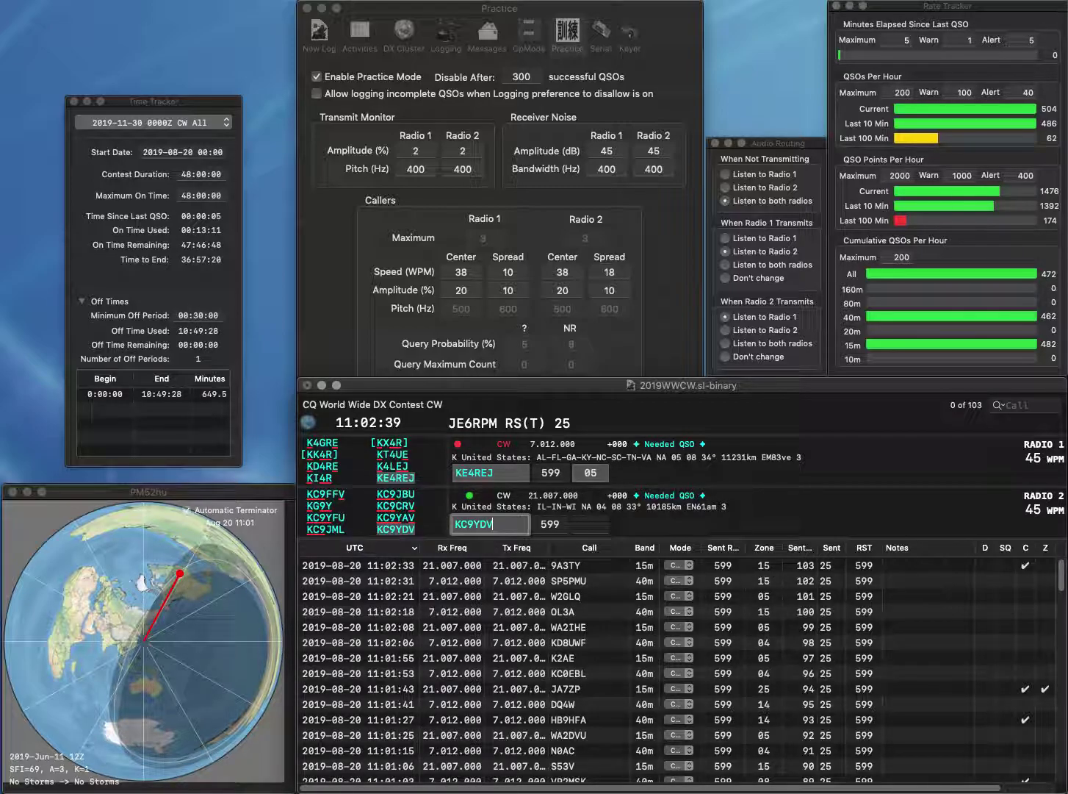
{"action": "key", "text": "Return"}
{"action": "key", "text": "Return"}
{"action": "key", "text": "Down"}
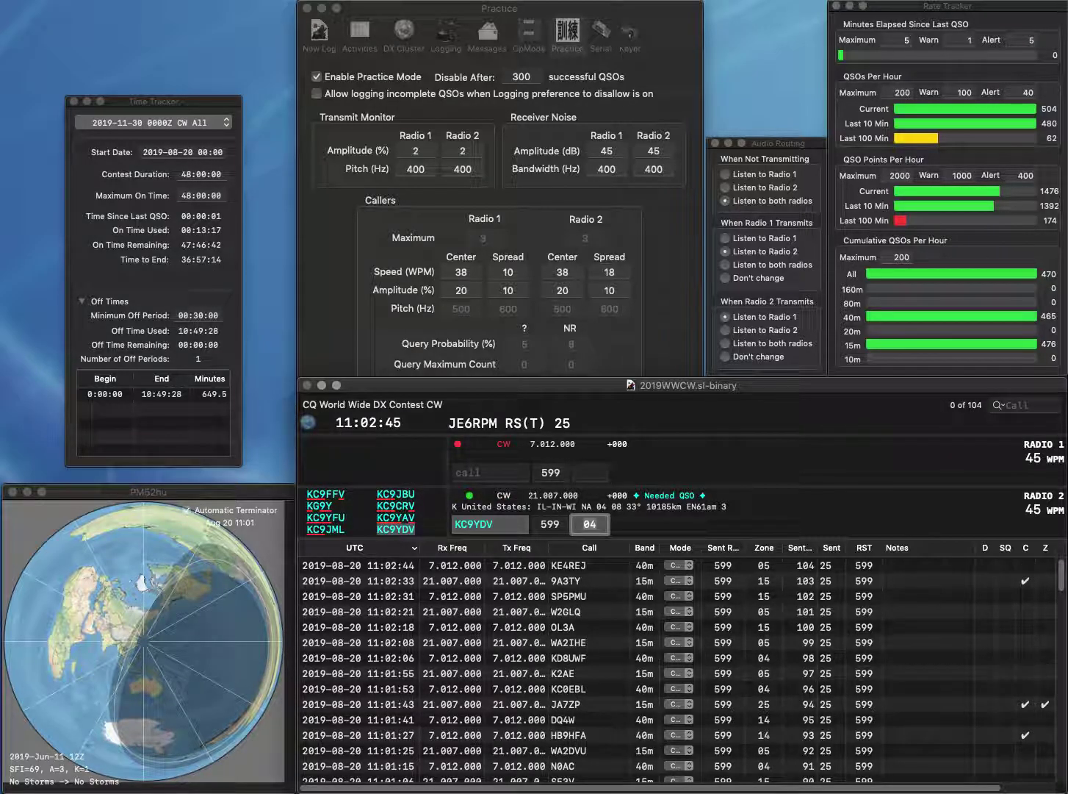
{"action": "key", "text": "Return"}
{"action": "type", "text": "KN4FRG"}
{"action": "key", "text": "Return"}
{"action": "type", "text": "K2LEH"}
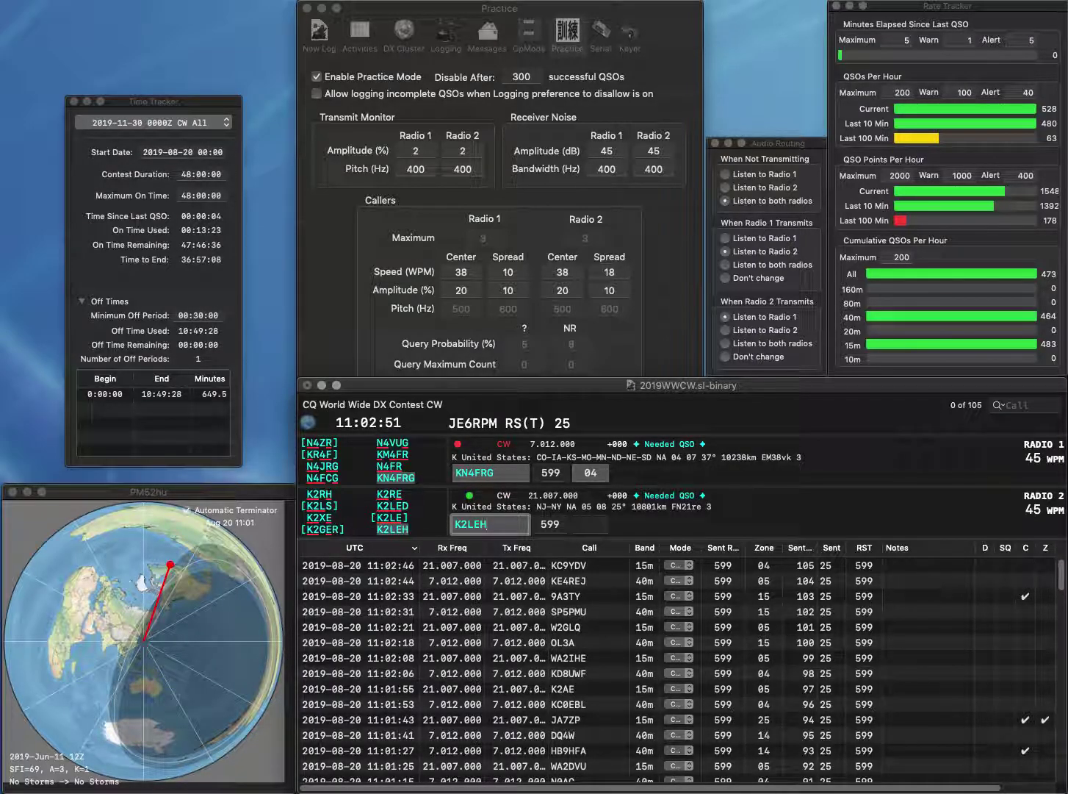
{"action": "key", "text": "Return"}
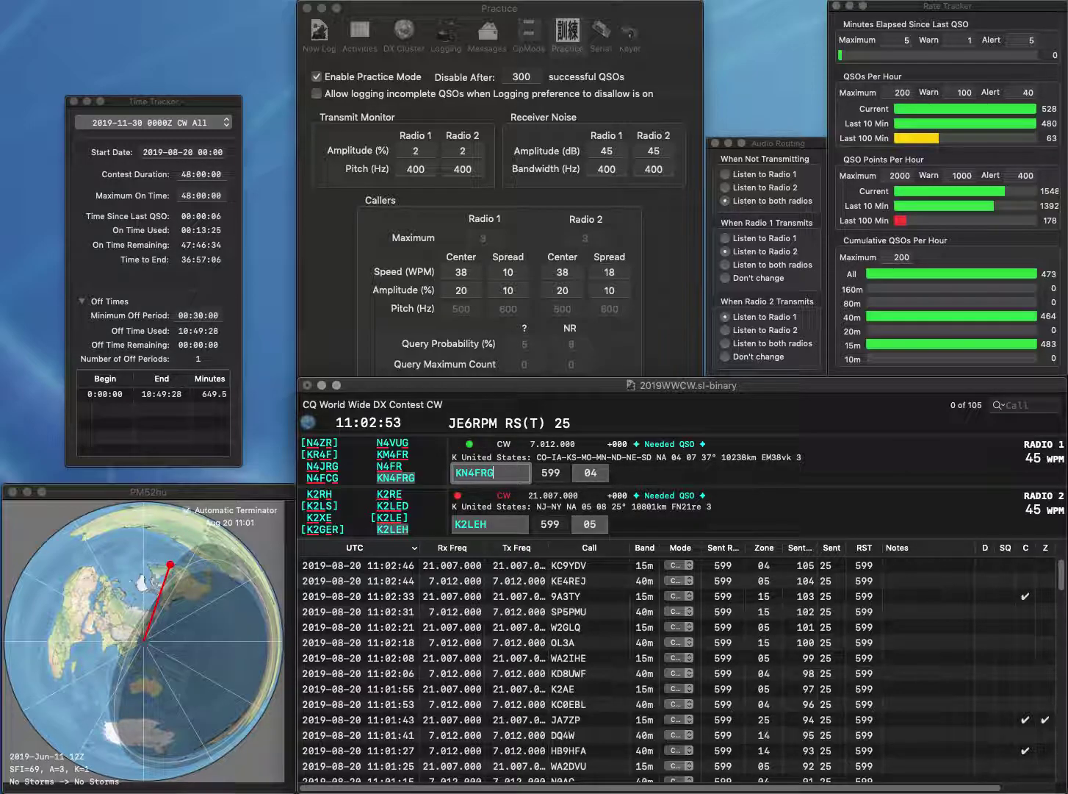
{"action": "key", "text": "Return"}
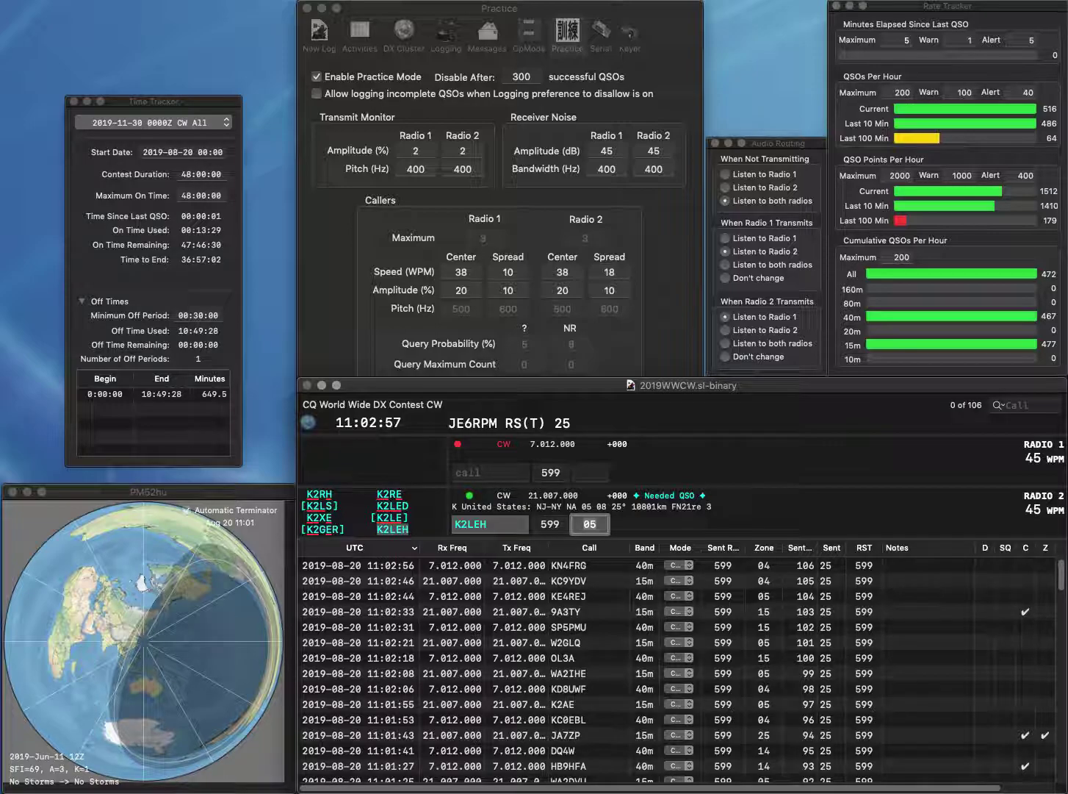
{"action": "key", "text": "Return"}
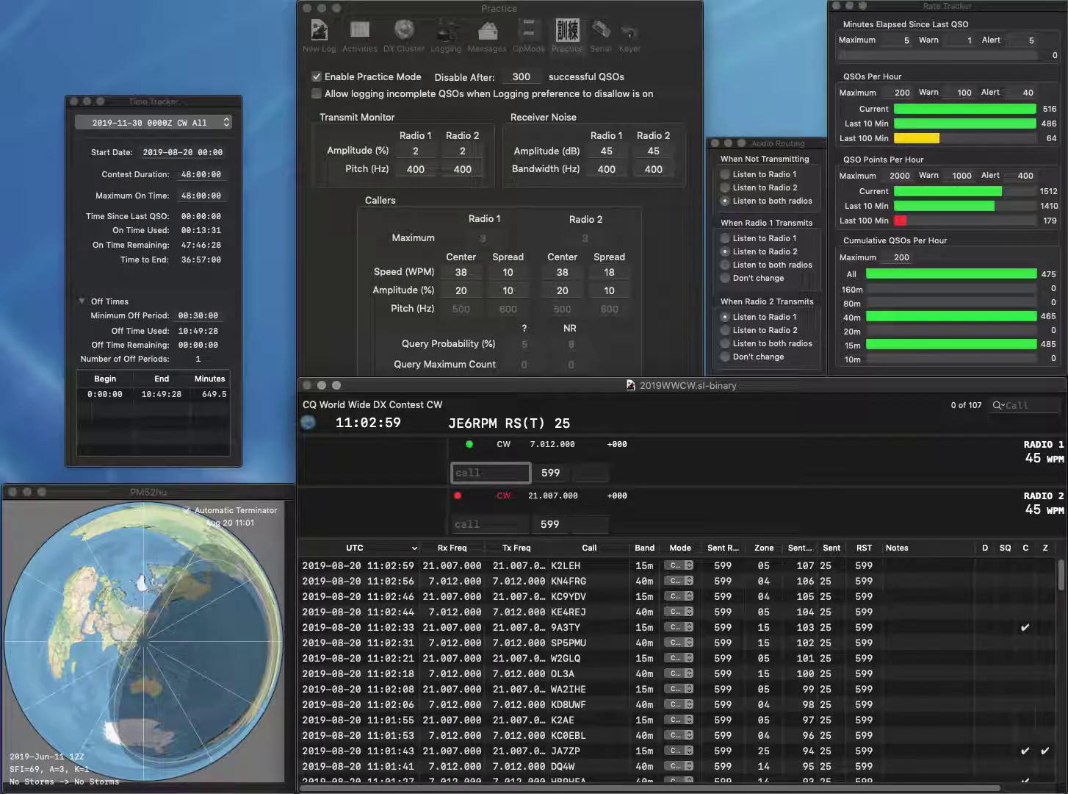
- Answer DL1SA on Radio 1 and SQ9PPT on Radio 2, and log both contacts
{"action": "type", "text": "DL1S"}
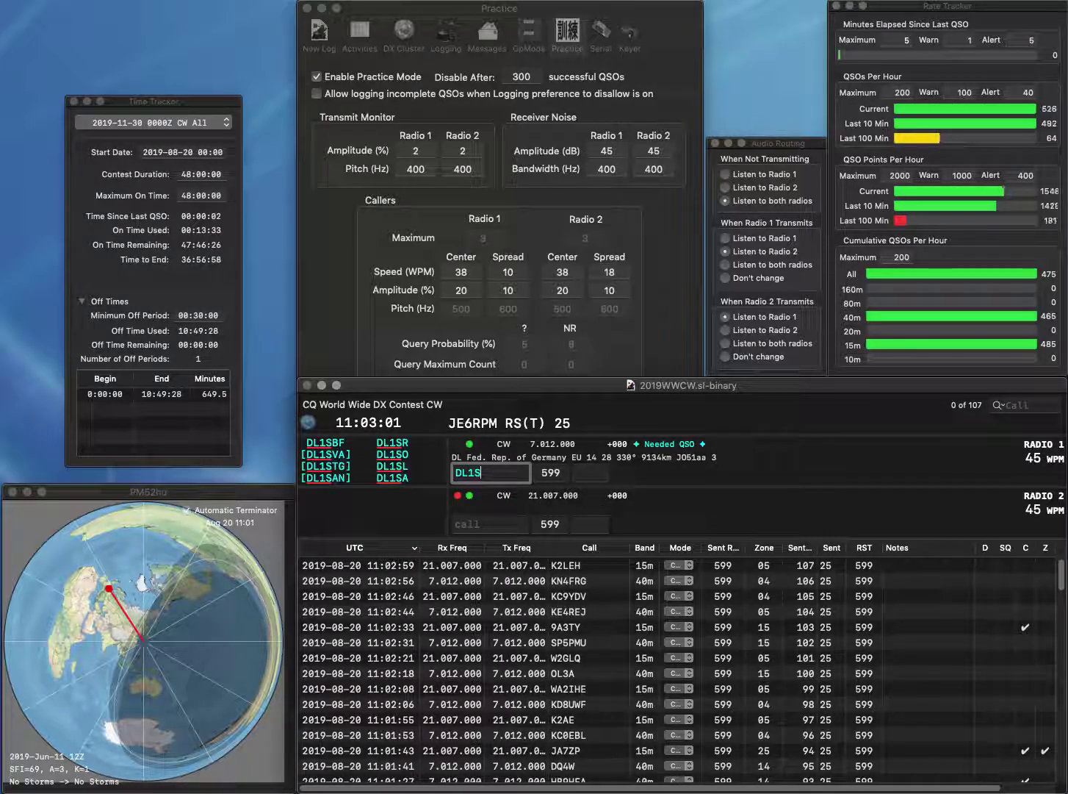
{"action": "type", "text": "AH9"}
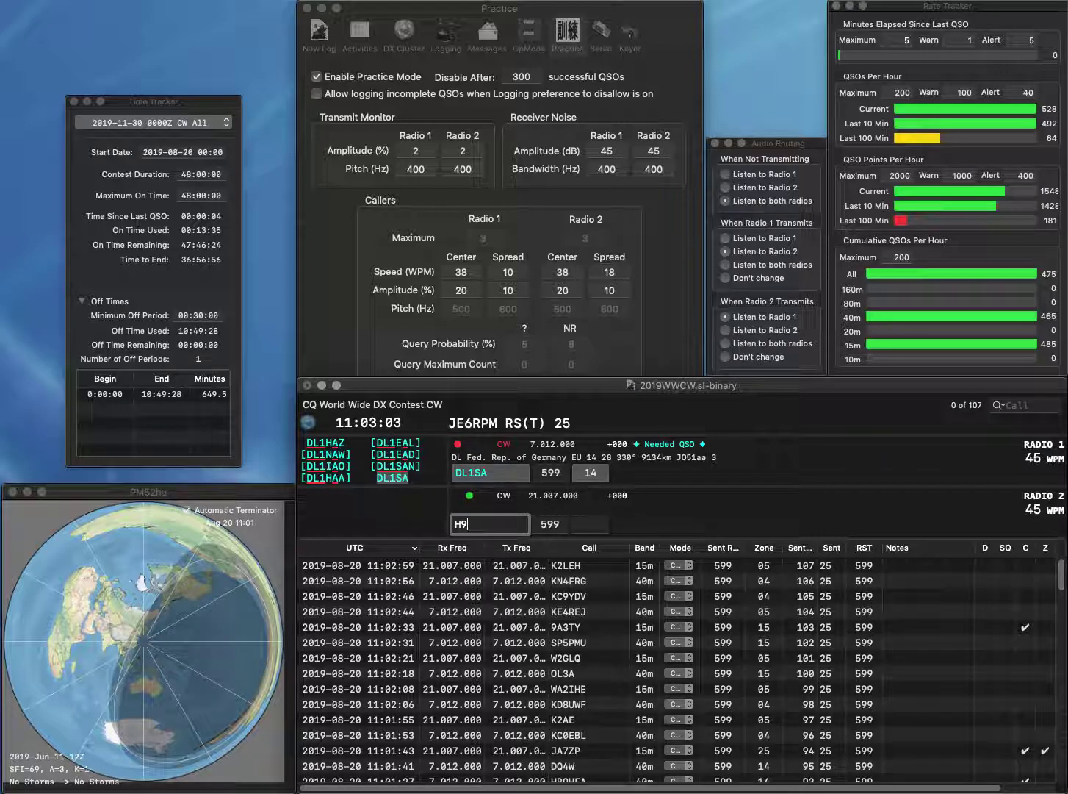
{"action": "type", "text": "PPT"}
{"action": "key", "text": "ctrl+a"}
{"action": "key", "text": "Delete"}
{"action": "type", "text": "SQ"}
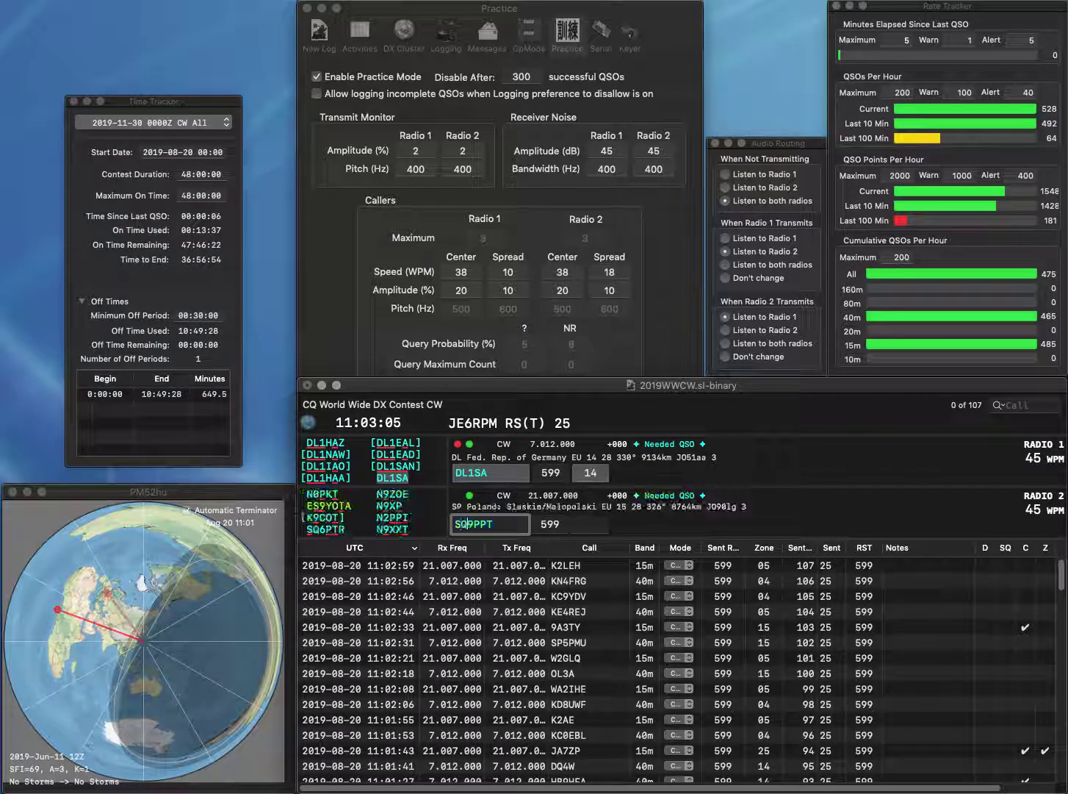
{"action": "key", "text": "Return"}
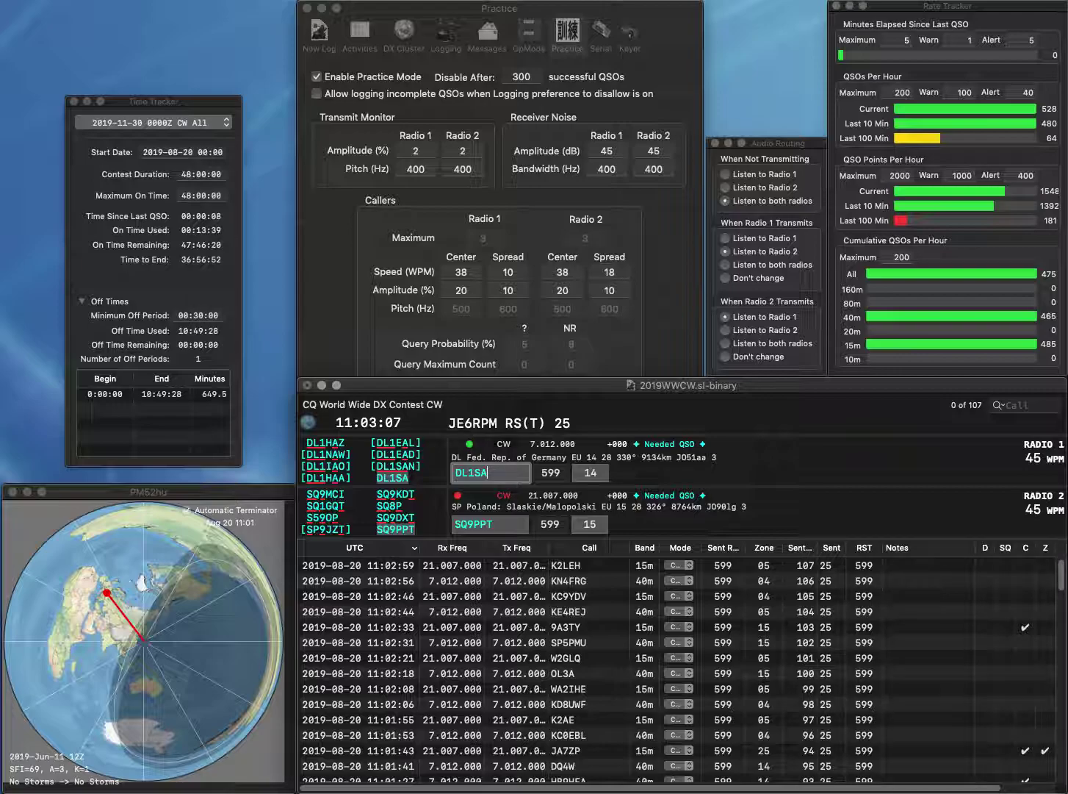
{"action": "key", "text": "Return"}
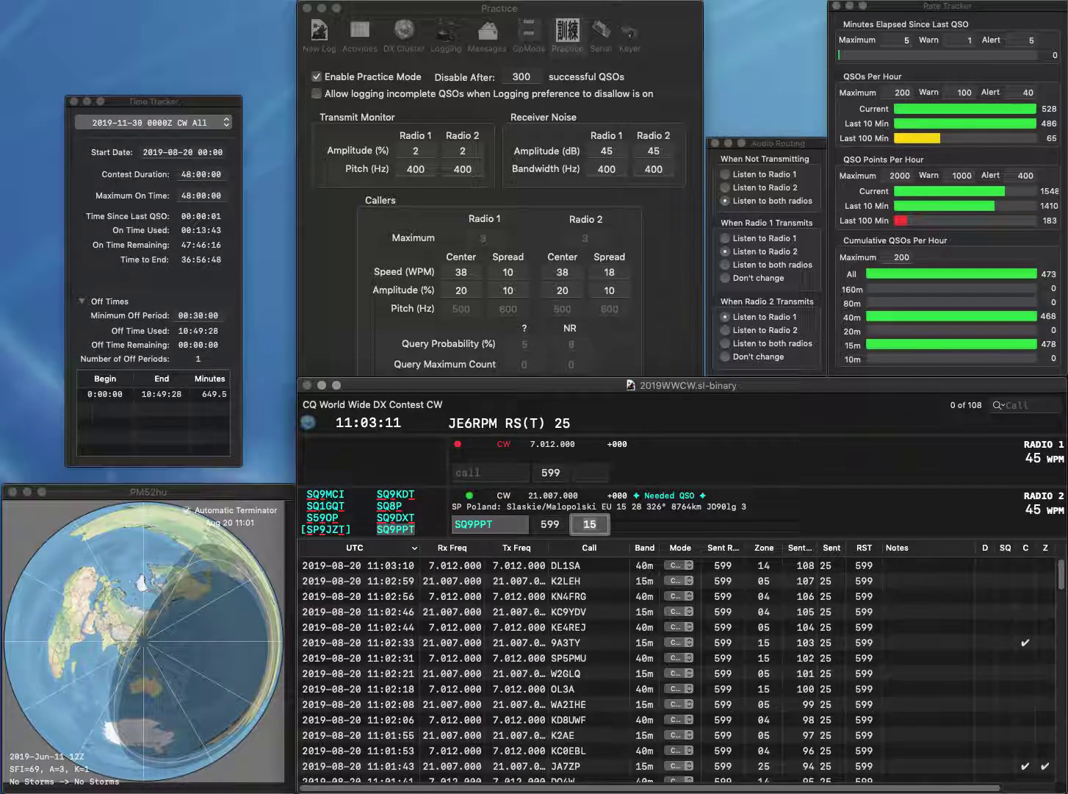
{"action": "key", "text": "Return"}
{"action": "type", "text": "KG7MRA"}
{"action": "key", "text": "Return"}
{"action": "type", "text": "ON7TLT"}
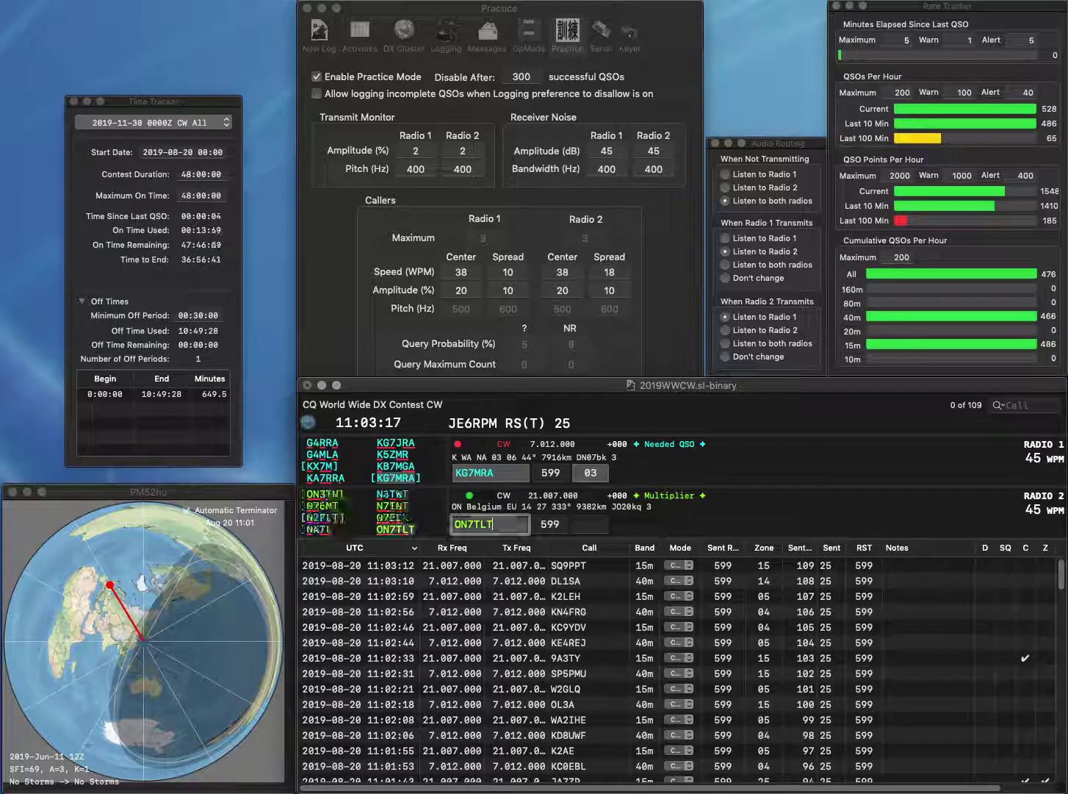
{"action": "key", "text": "Return"}
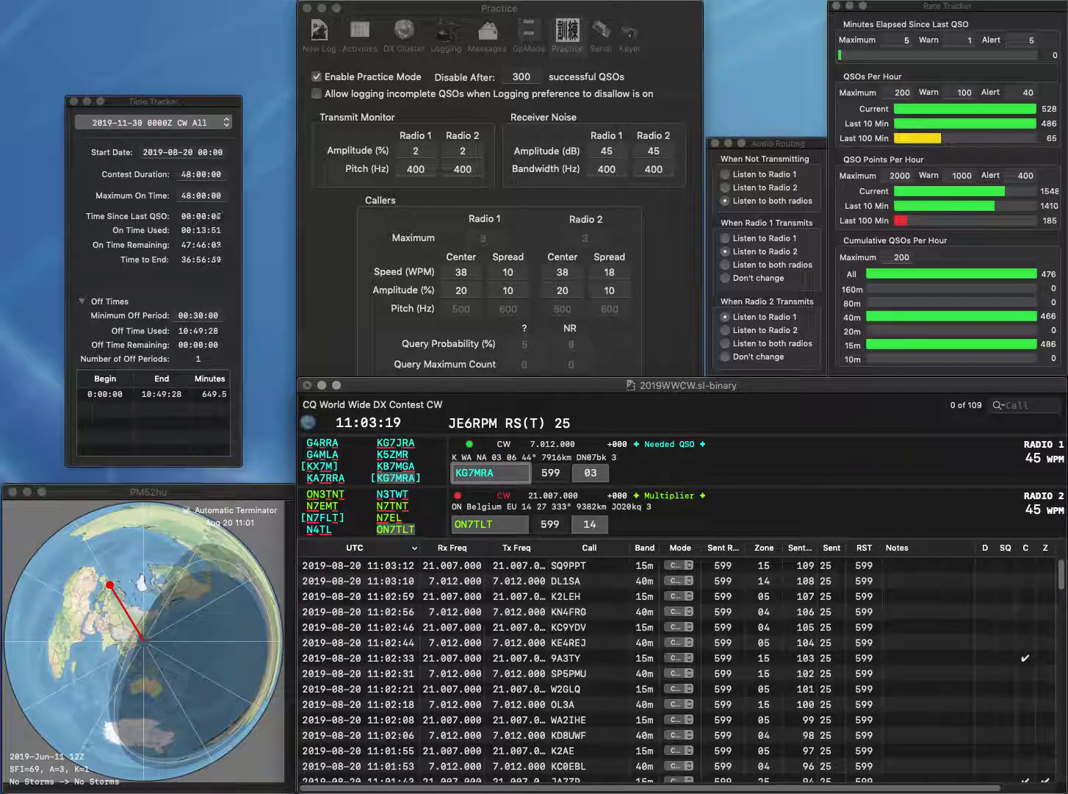
{"action": "key", "text": "Return"}
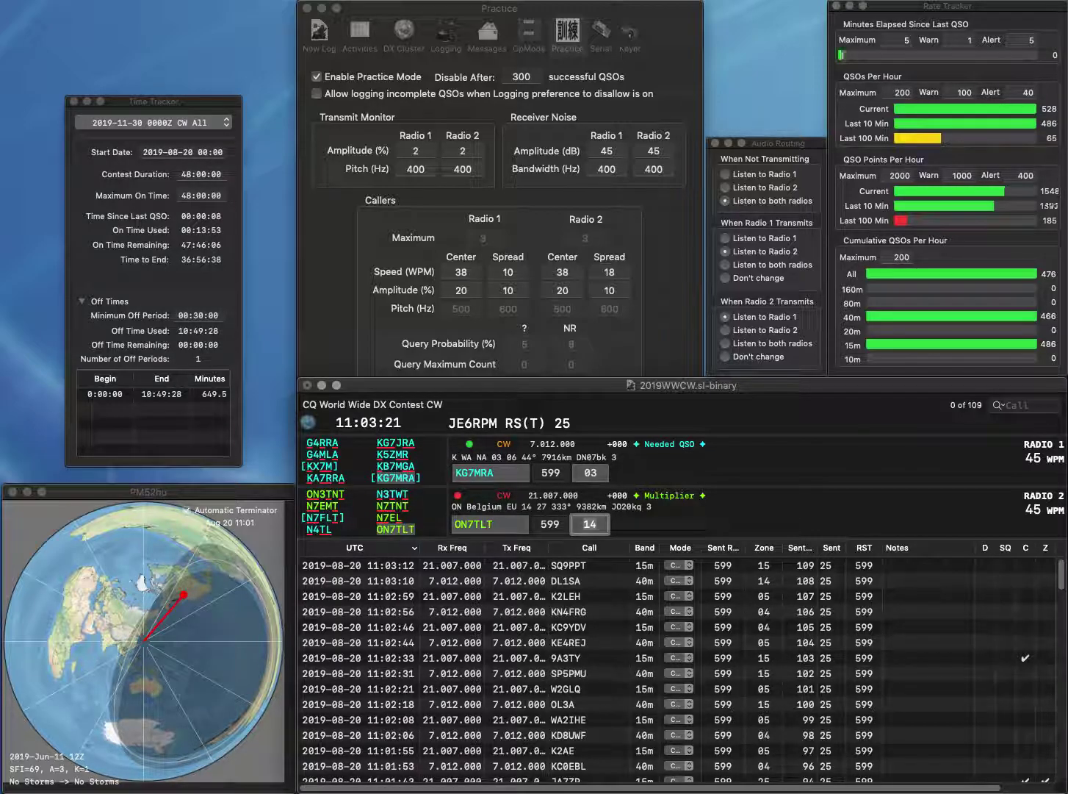
{"action": "key", "text": "Return"}
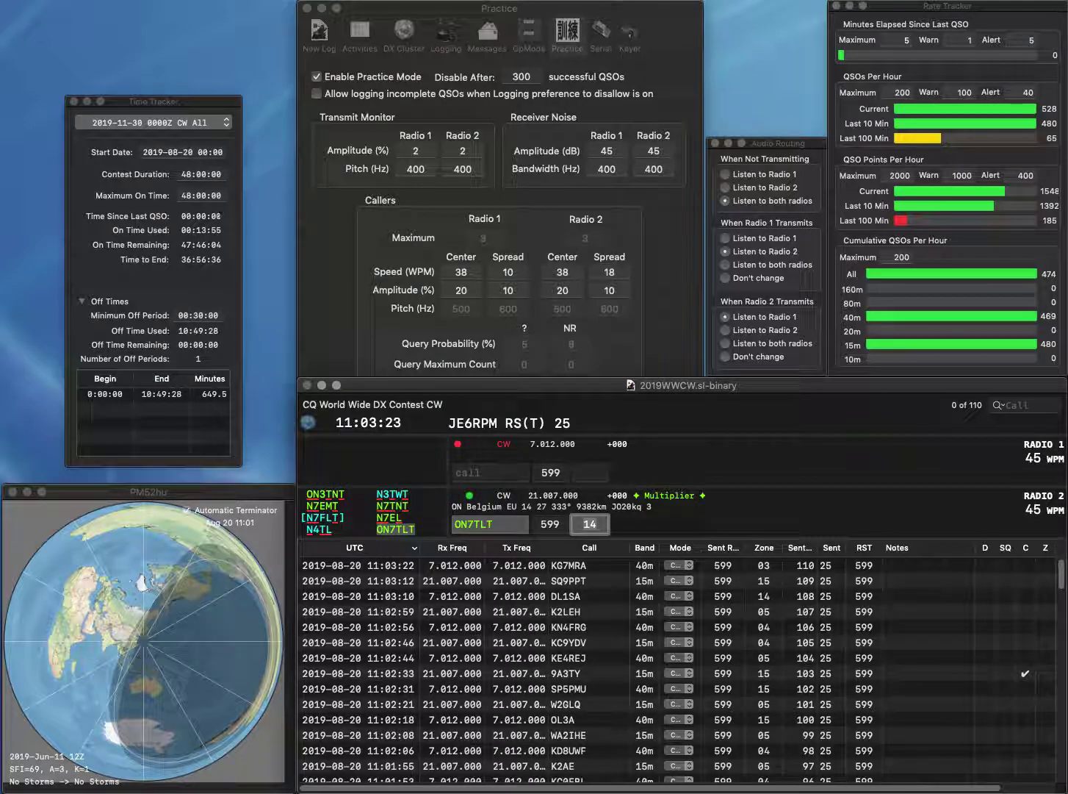
{"action": "key", "text": "Return"}
- Answer WA2CXA on Radio 1 and RC9I on Radio 2, and log the WA2CXA contact
{"action": "type", "text": "WA2CXA"}
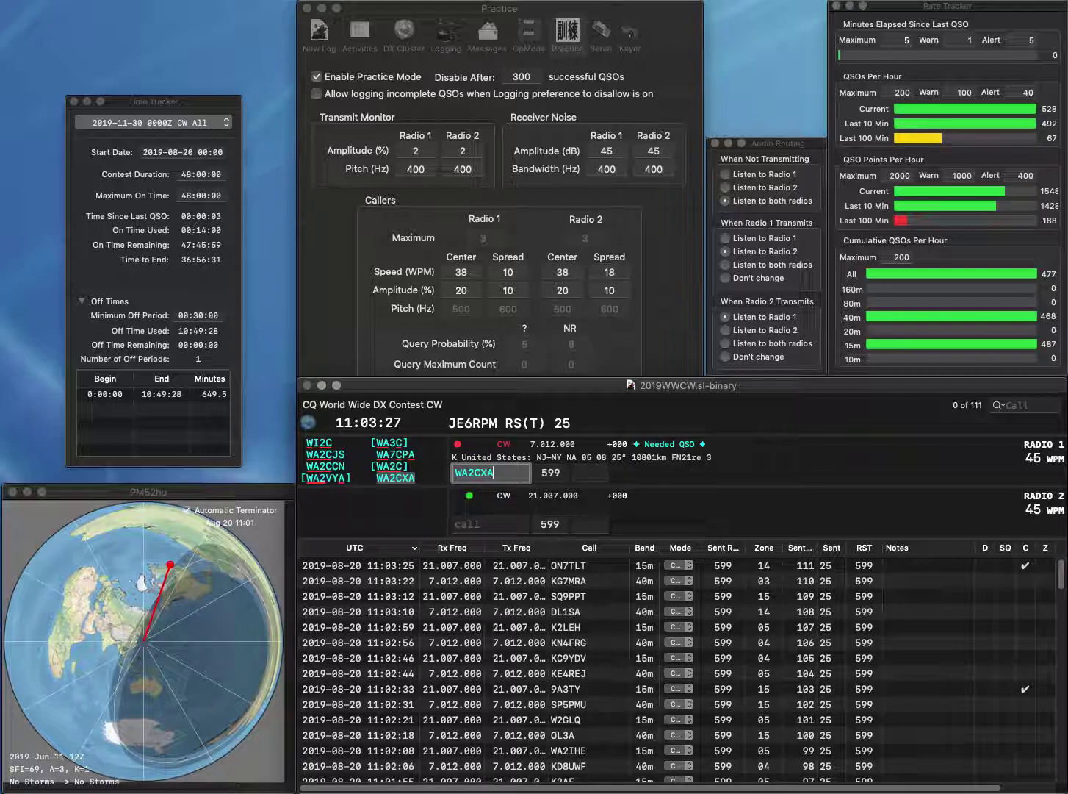
{"action": "key", "text": "Return"}
{"action": "type", "text": "FC9"}
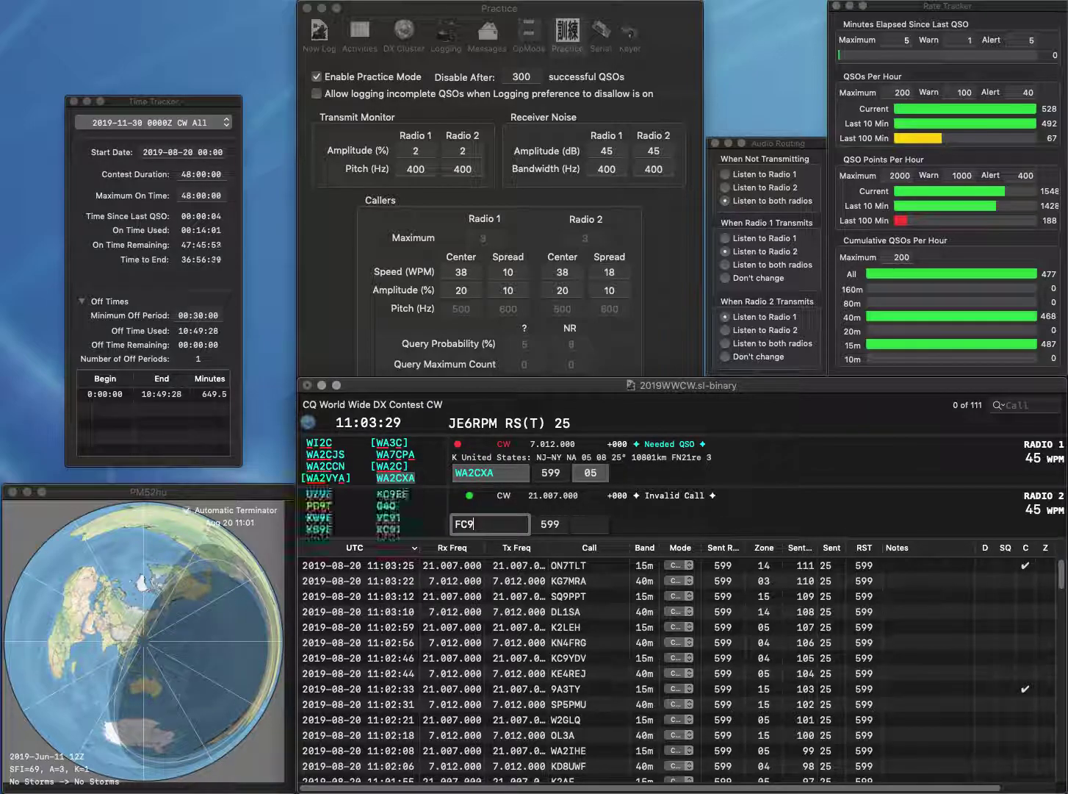
{"action": "type", "text": "I"}
{"action": "key", "text": "Left"}
{"action": "key", "text": "Left"}
{"action": "key", "text": "Left"}
{"action": "key", "text": "BackSpace"}
{"action": "type", "text": "R"}
{"action": "key", "text": "Return"}
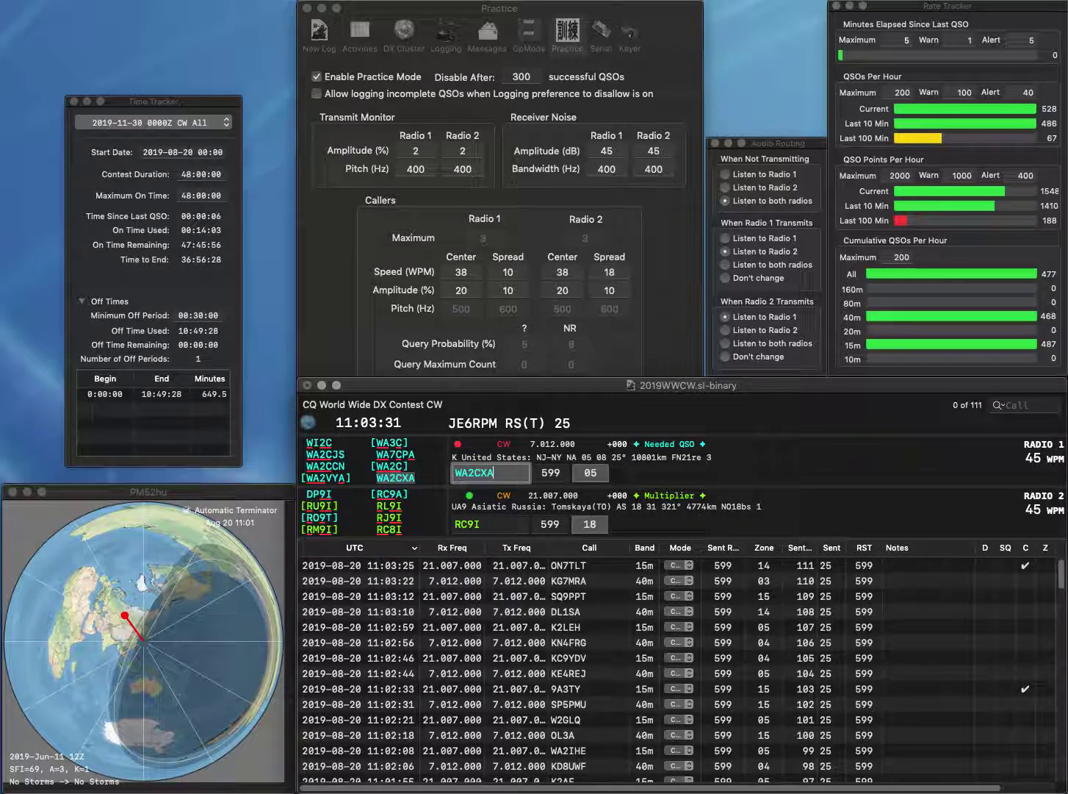
{"action": "key", "text": "Return"}
- Correct the Radio 2 call to RC8I and log that contact, entering the partial call 3NO on Radio 1 meanwhile
{"action": "type", "text": "K"}
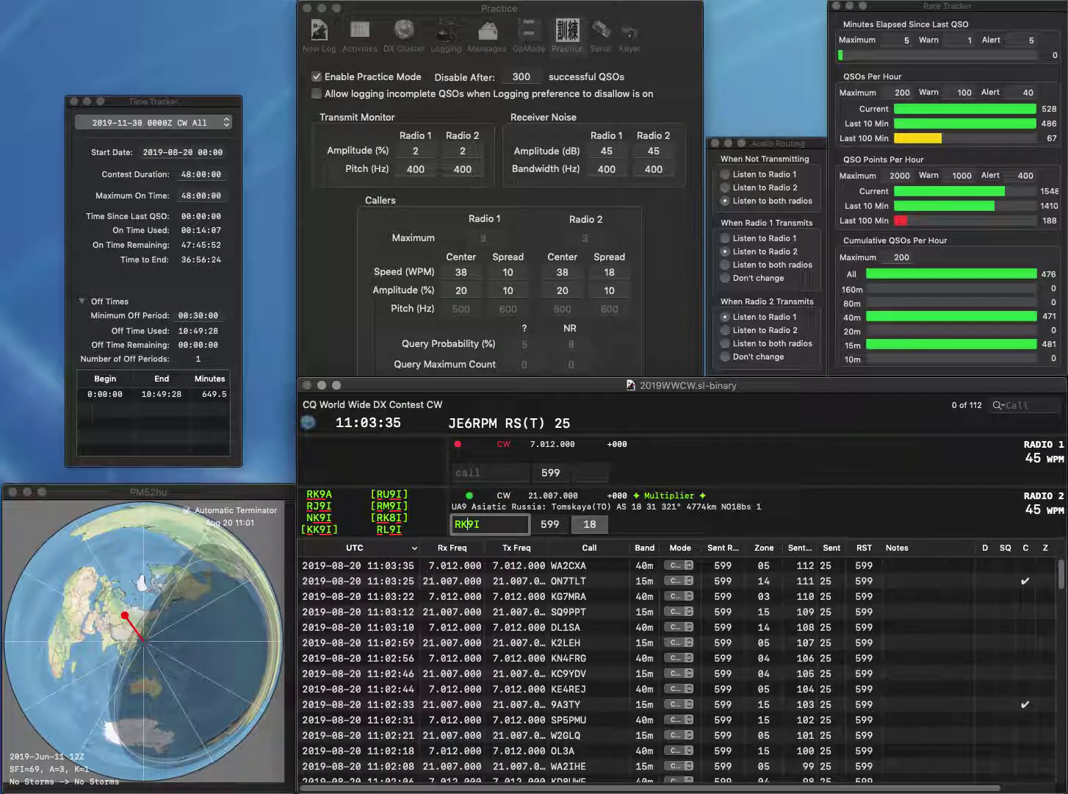
{"action": "key", "text": "BackSpace"}
{"action": "type", "text": "C"}
{"action": "key", "text": "Right"}
{"action": "key", "text": "BackSpace"}
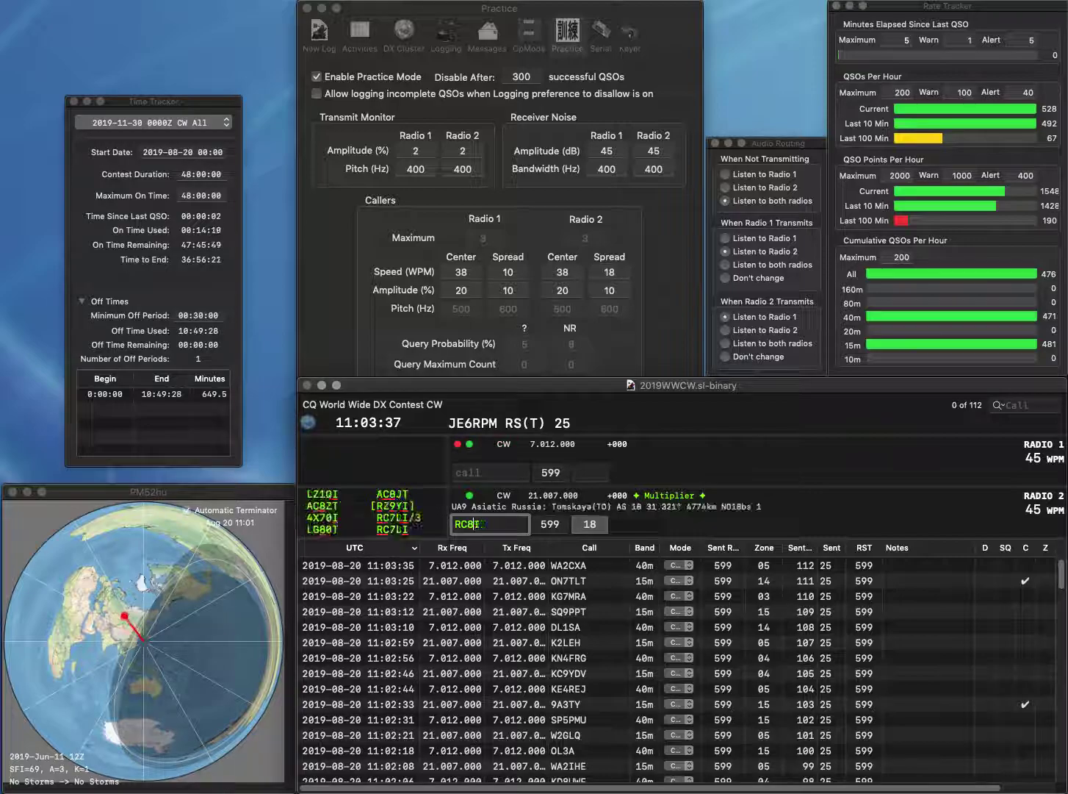
{"action": "type", "text": "8"}
{"action": "key", "text": "Return"}
{"action": "type", "text": "3NO"}
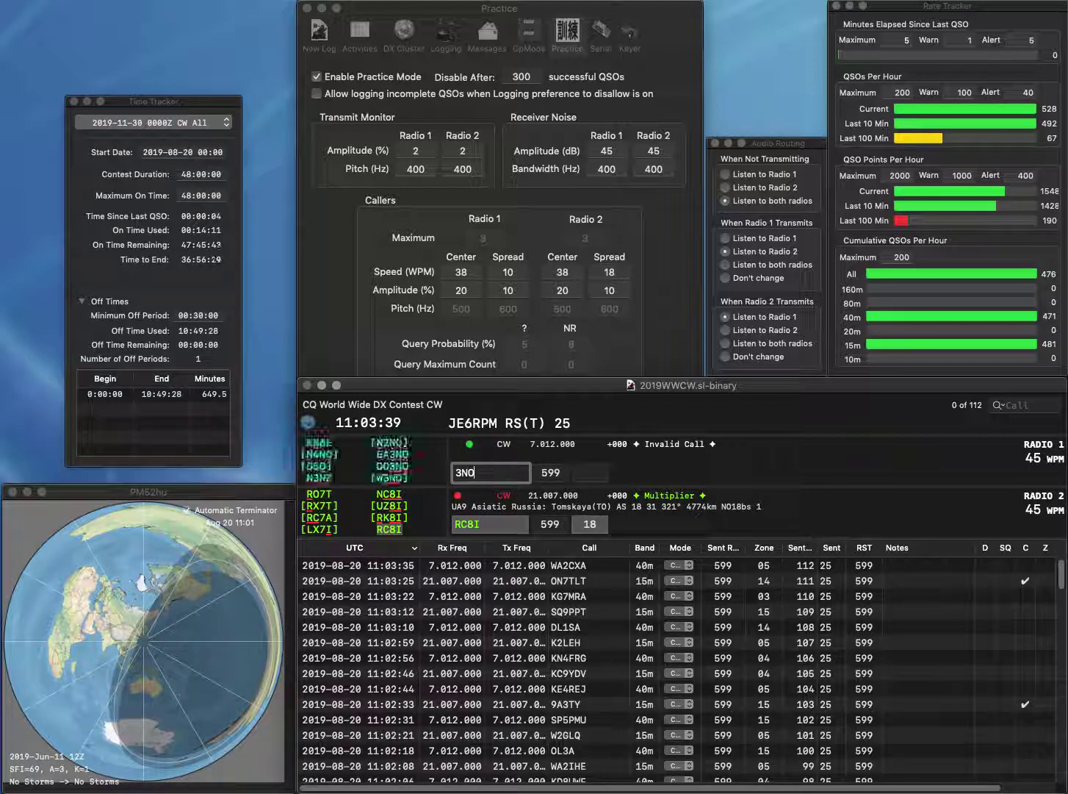
{"action": "key", "text": "Return"}
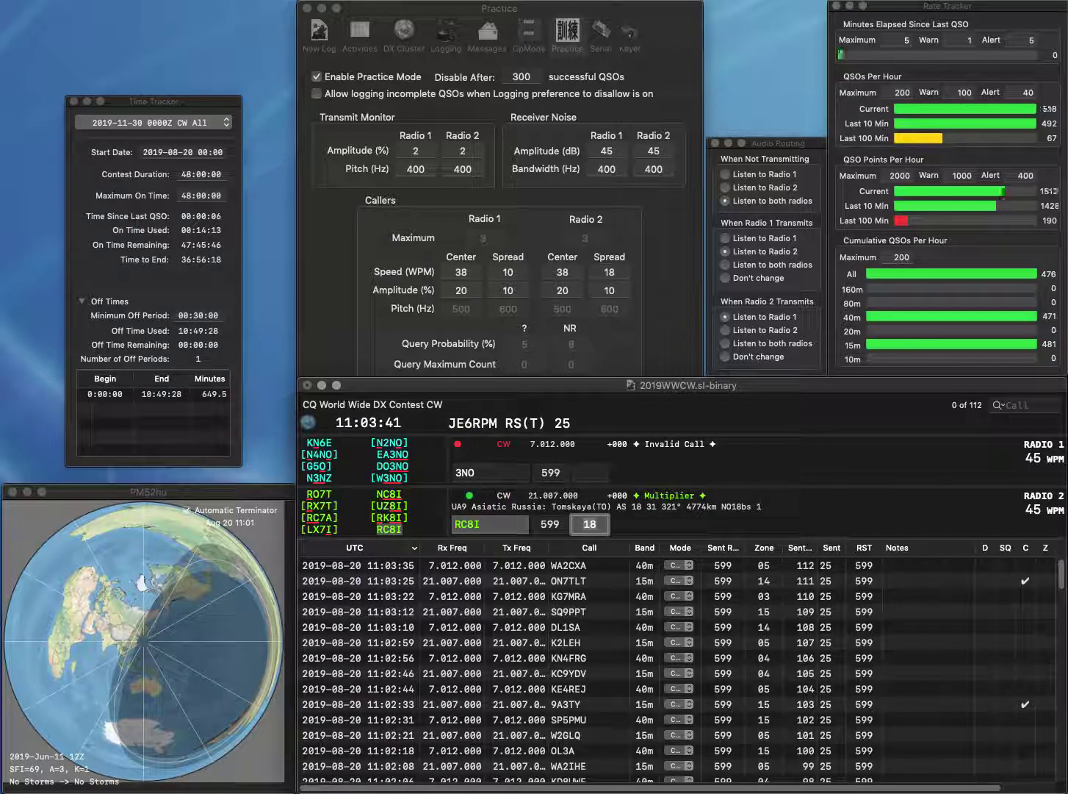
{"action": "key", "text": "Return"}
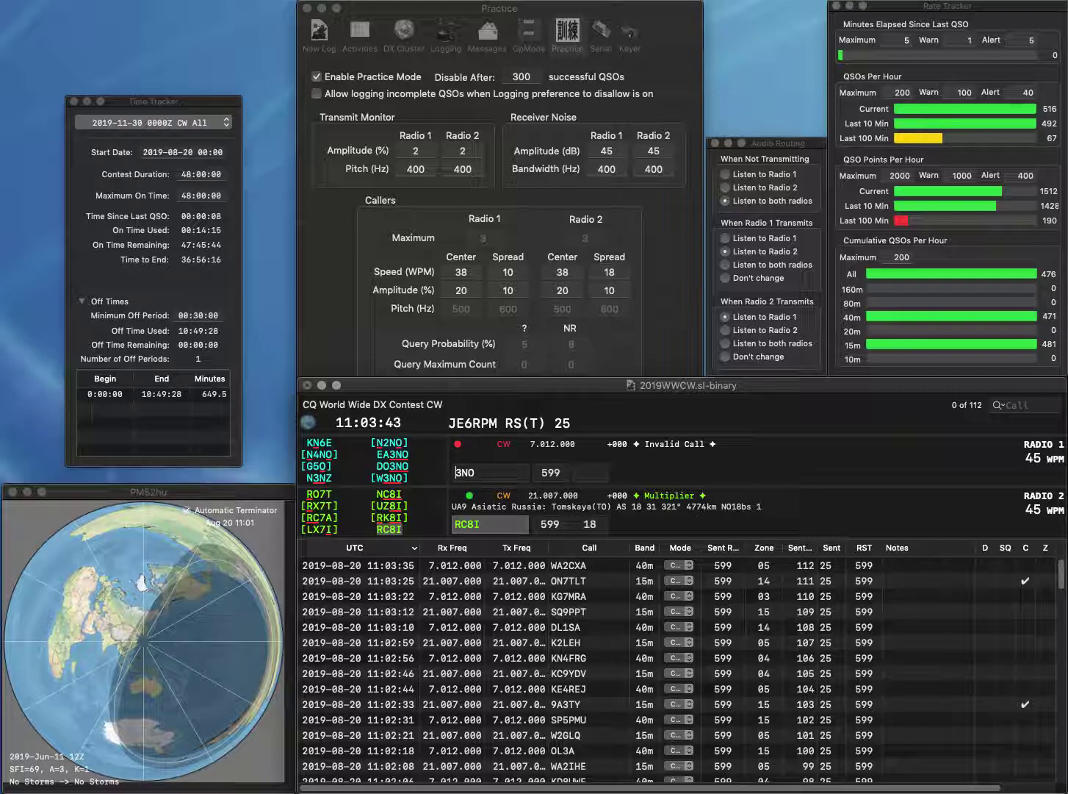
{"action": "type", "text": "W"}
{"action": "key", "text": "Return"}
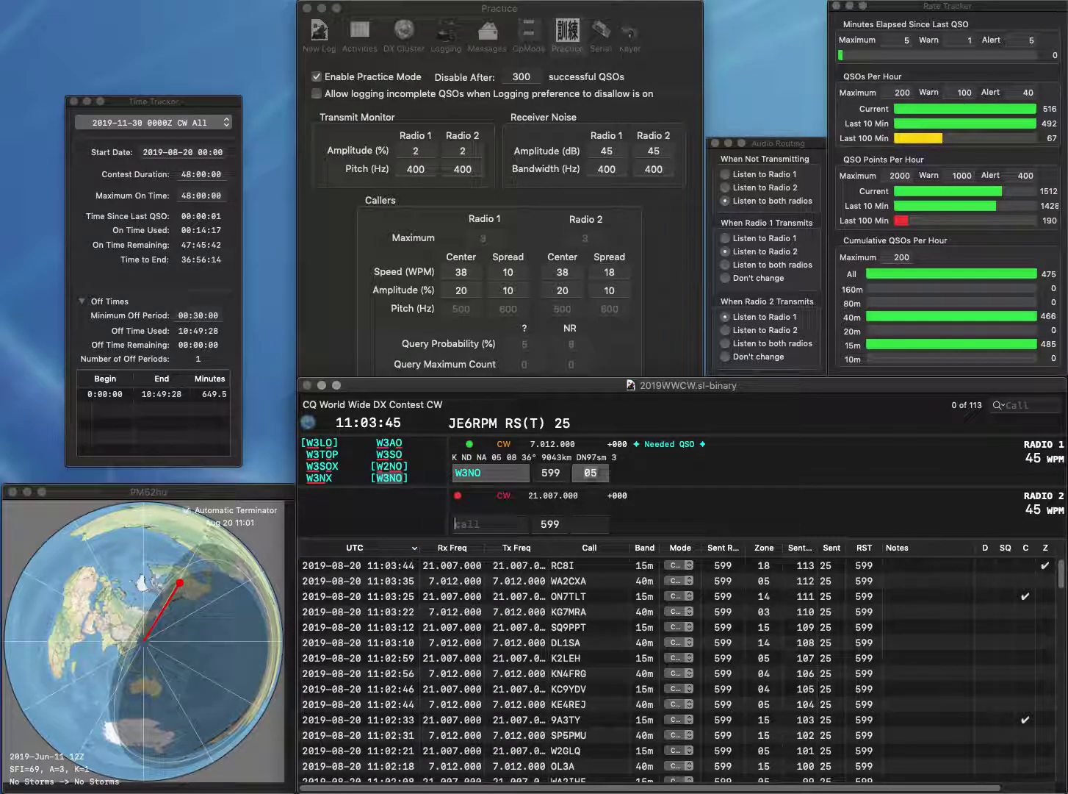
{"action": "type", "text": "F5"}
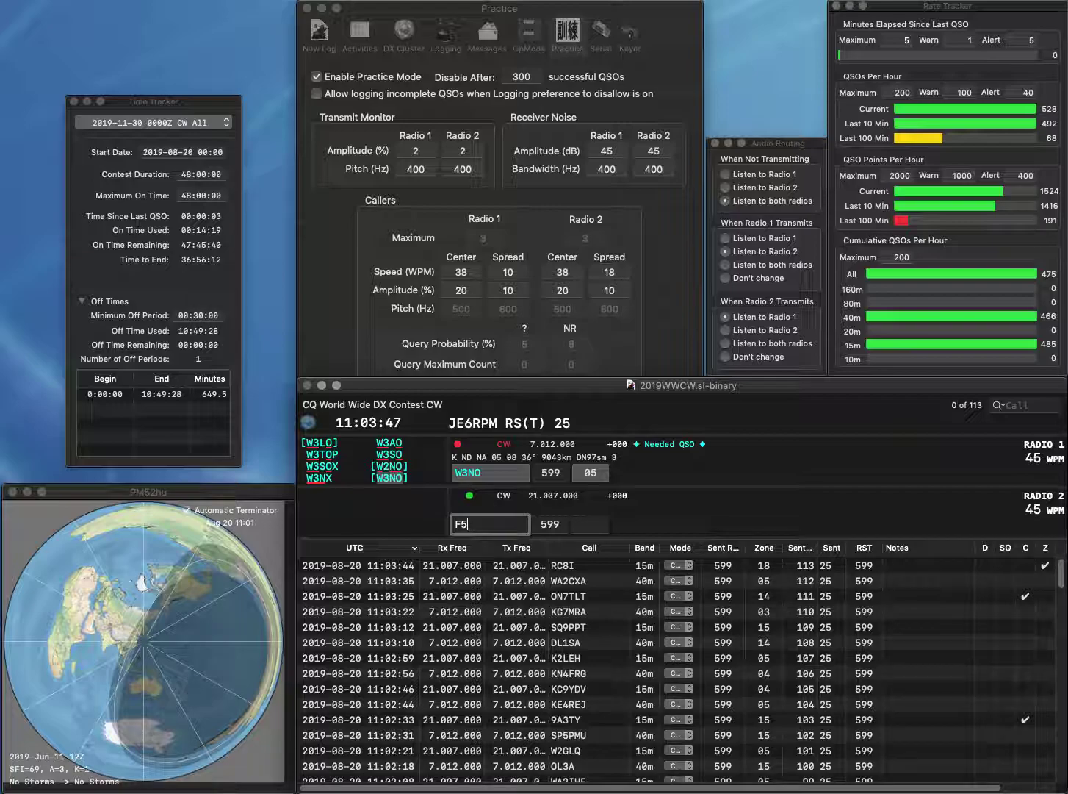
{"action": "type", "text": "BTH"}
{"action": "key", "text": "Return"}
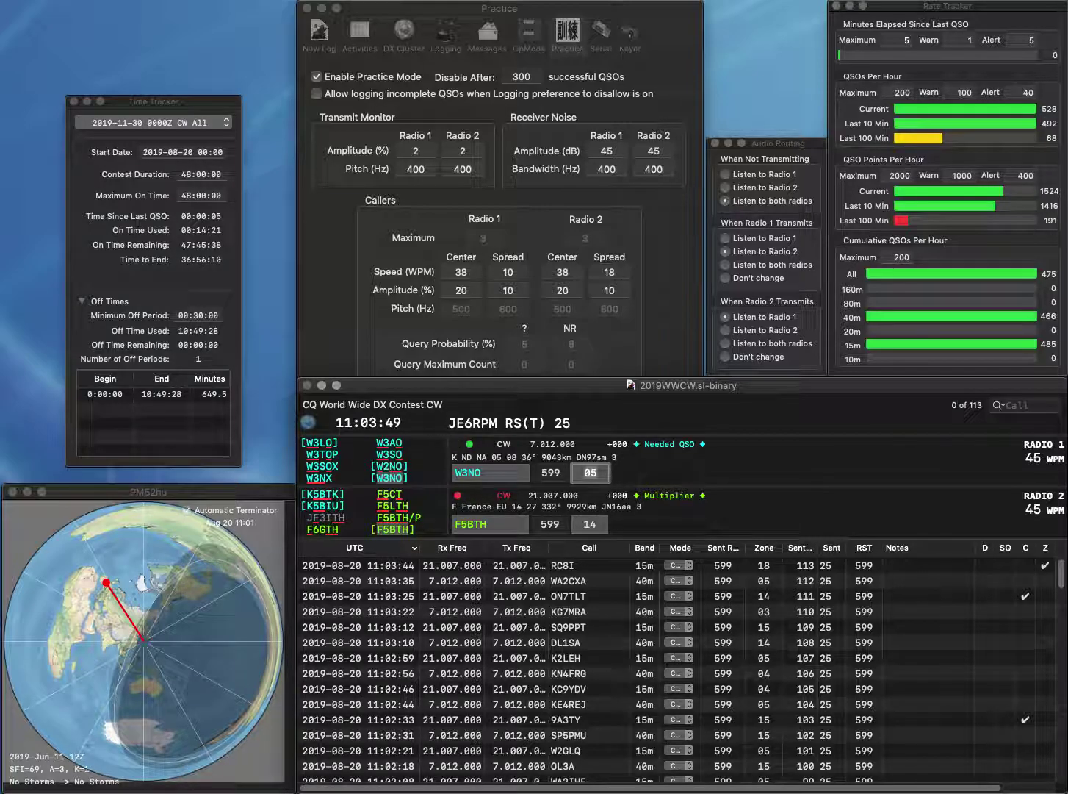
{"action": "key", "text": "Return"}
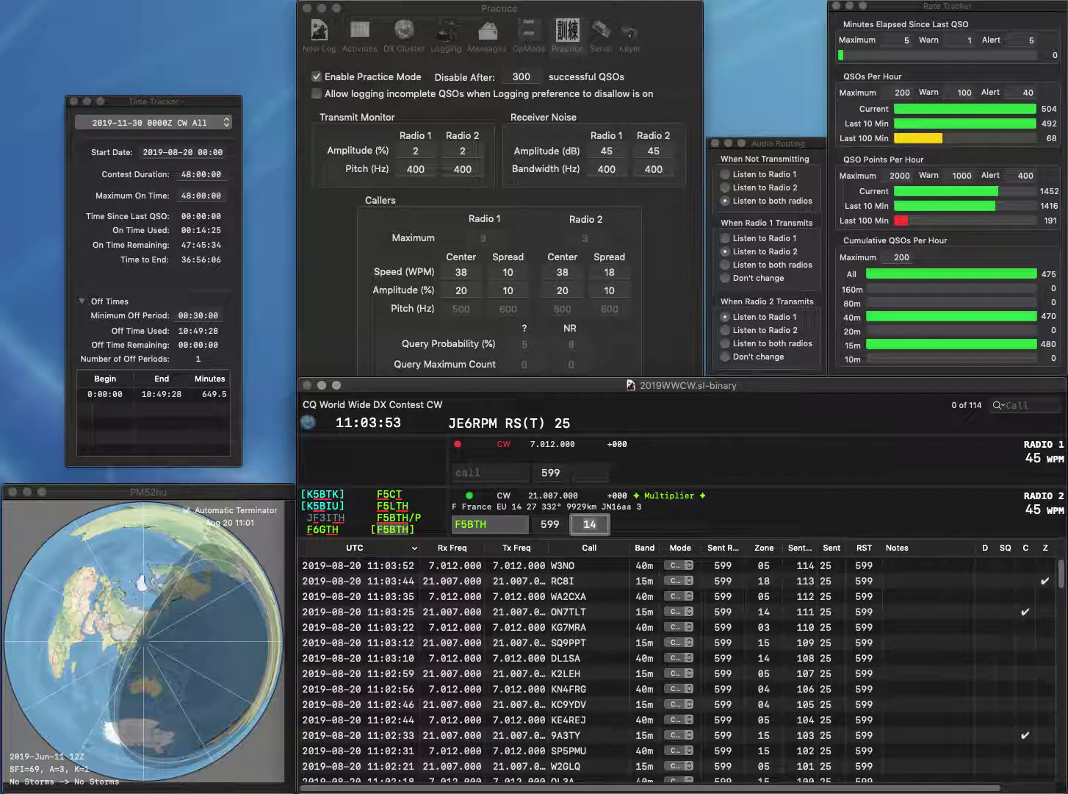
{"action": "key", "text": "Return"}
{"action": "type", "text": "EA1NO"}
{"action": "key", "text": "Return"}
{"action": "type", "text": "K7GS"}
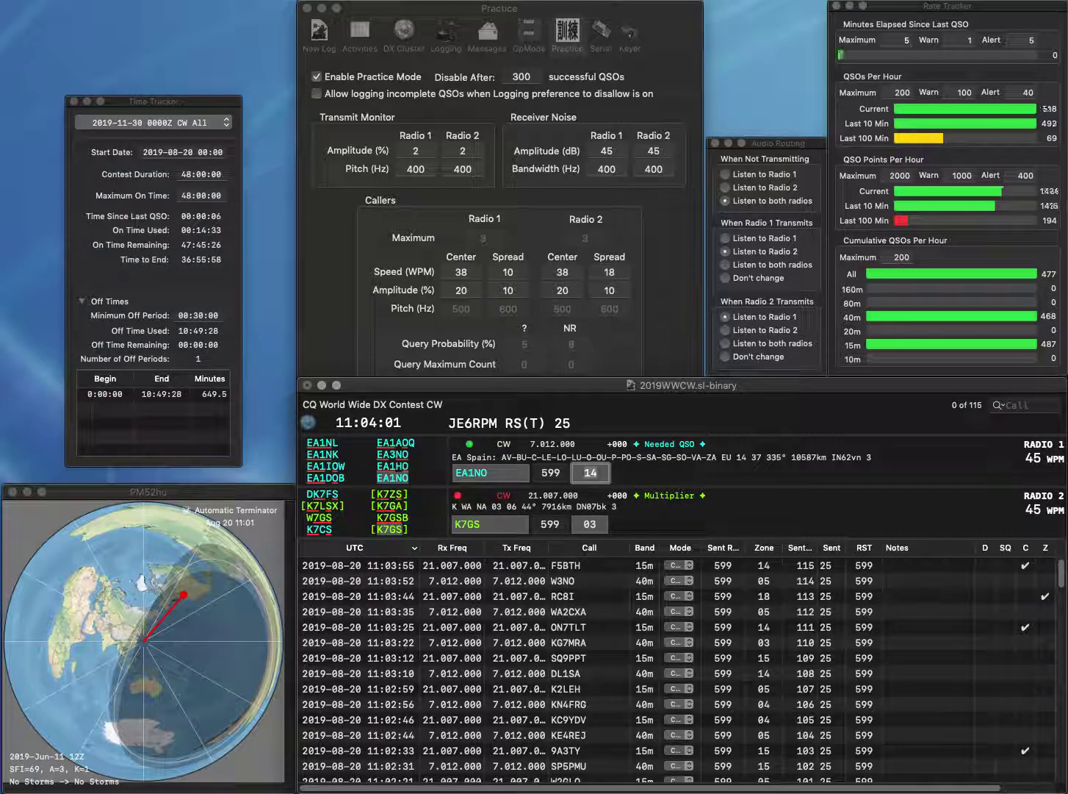
{"action": "key", "text": "Return"}
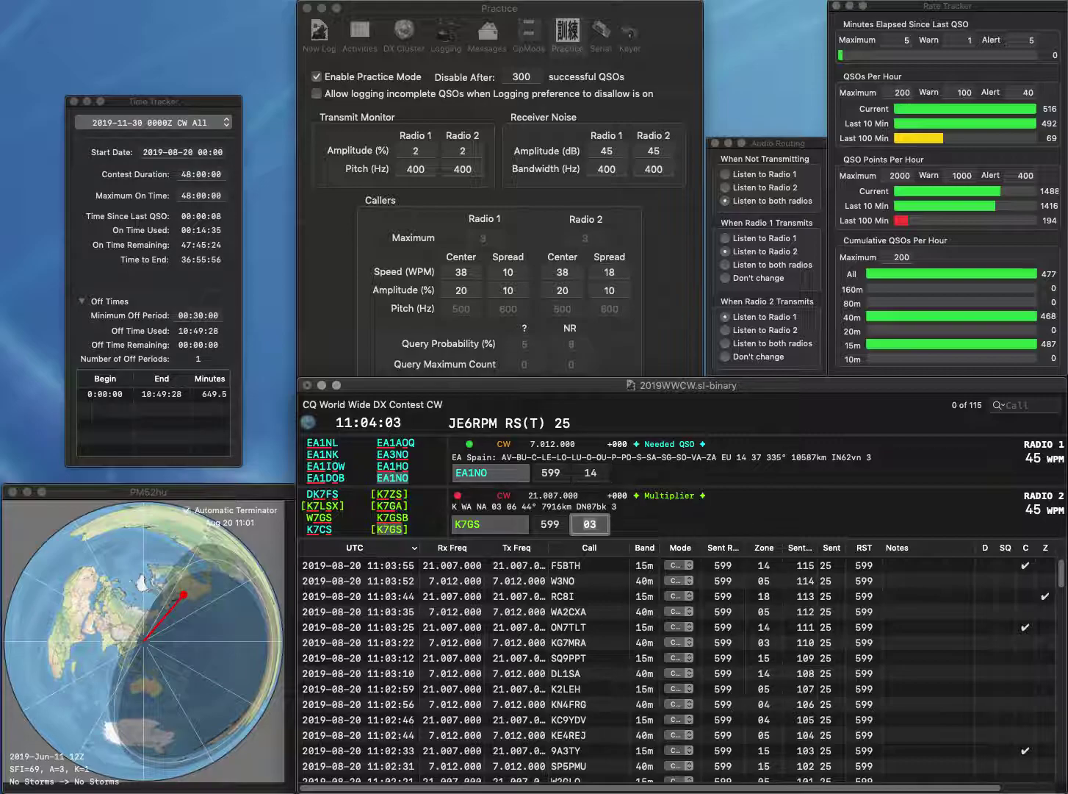
{"action": "key", "text": "Return"}
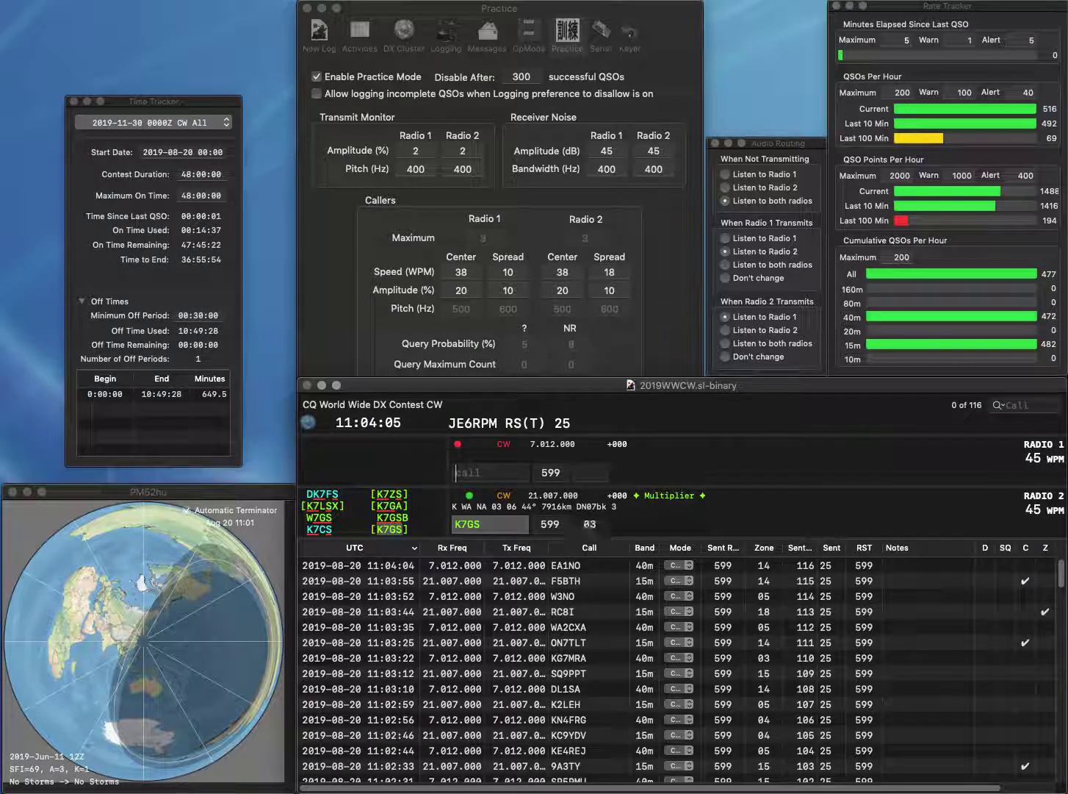
{"action": "type", "text": "K3"}
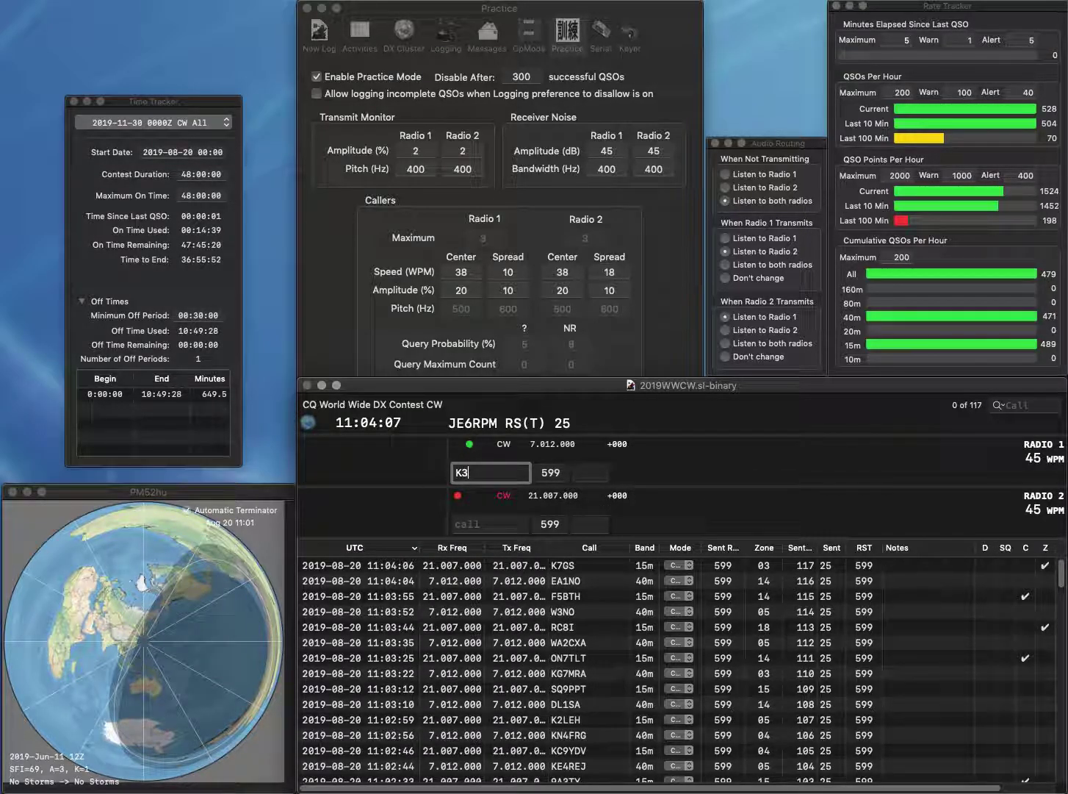
{"action": "type", "text": "AU"}
{"action": "key", "text": "Return"}
{"action": "type", "text": "N7AJF"}
{"action": "key", "text": "Return"}
{"action": "key", "text": "space"}
{"action": "key", "text": "Return"}
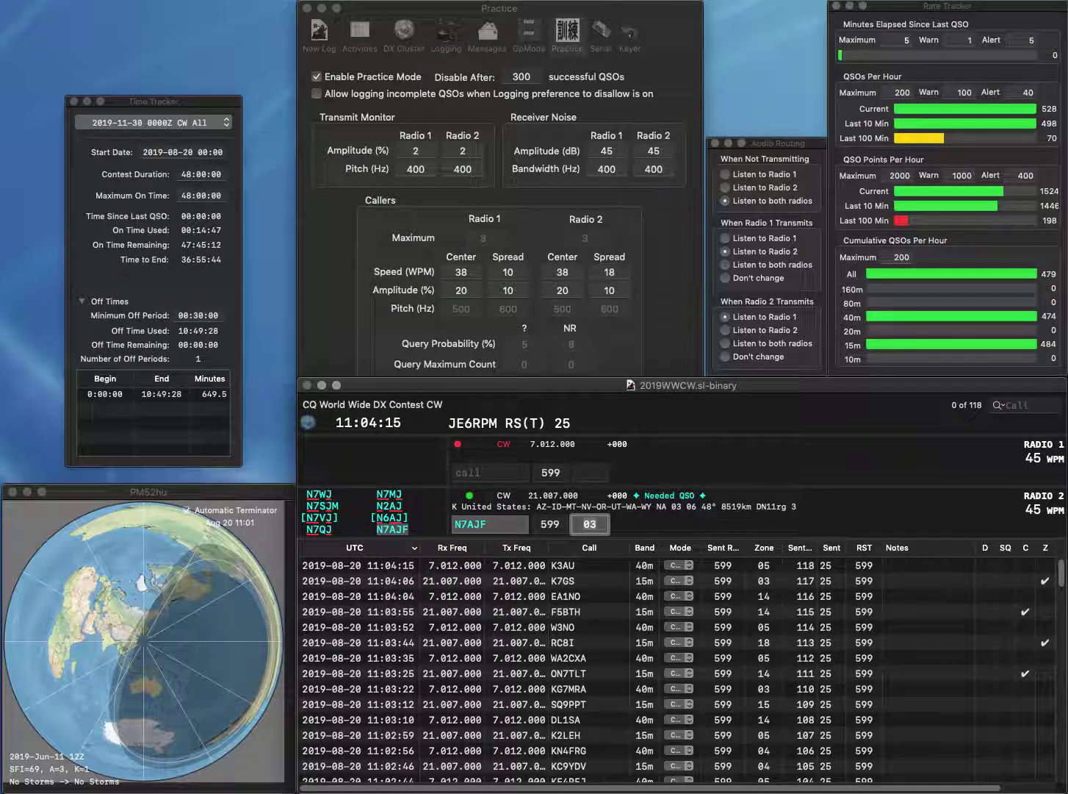
{"action": "key", "text": "Return"}
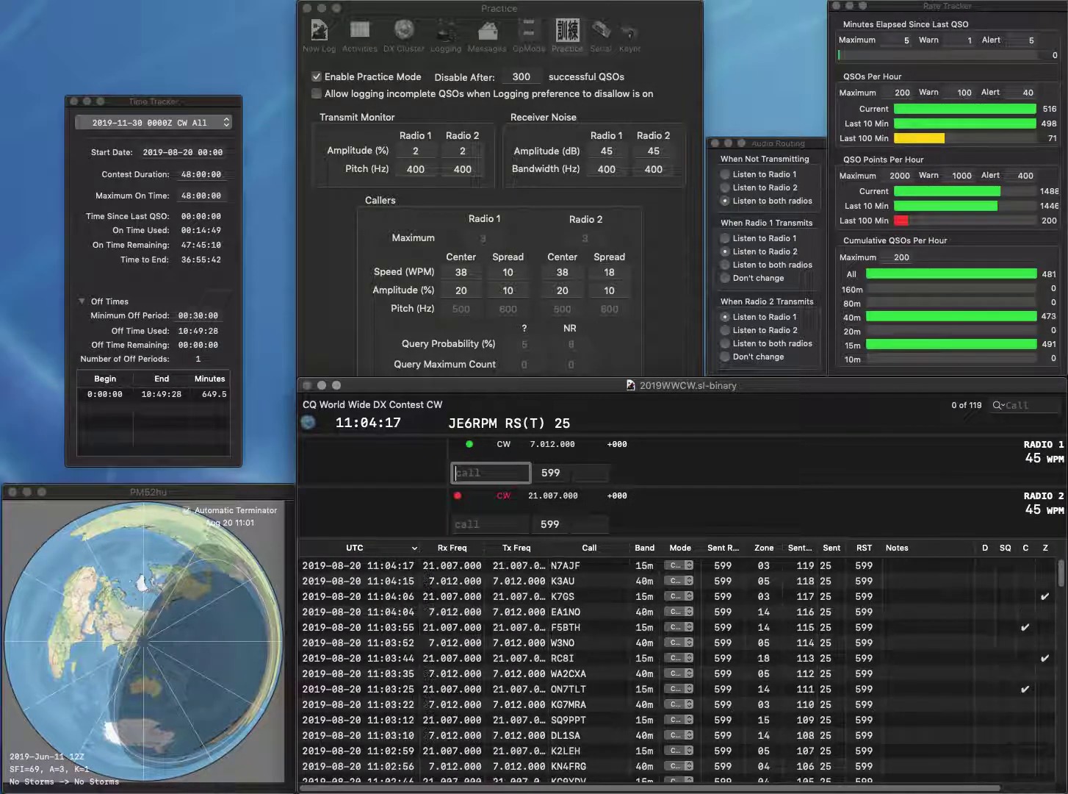
- Answer V2G on Radio 1 and WW4CB on Radio 2
{"action": "type", "text": "V2"}
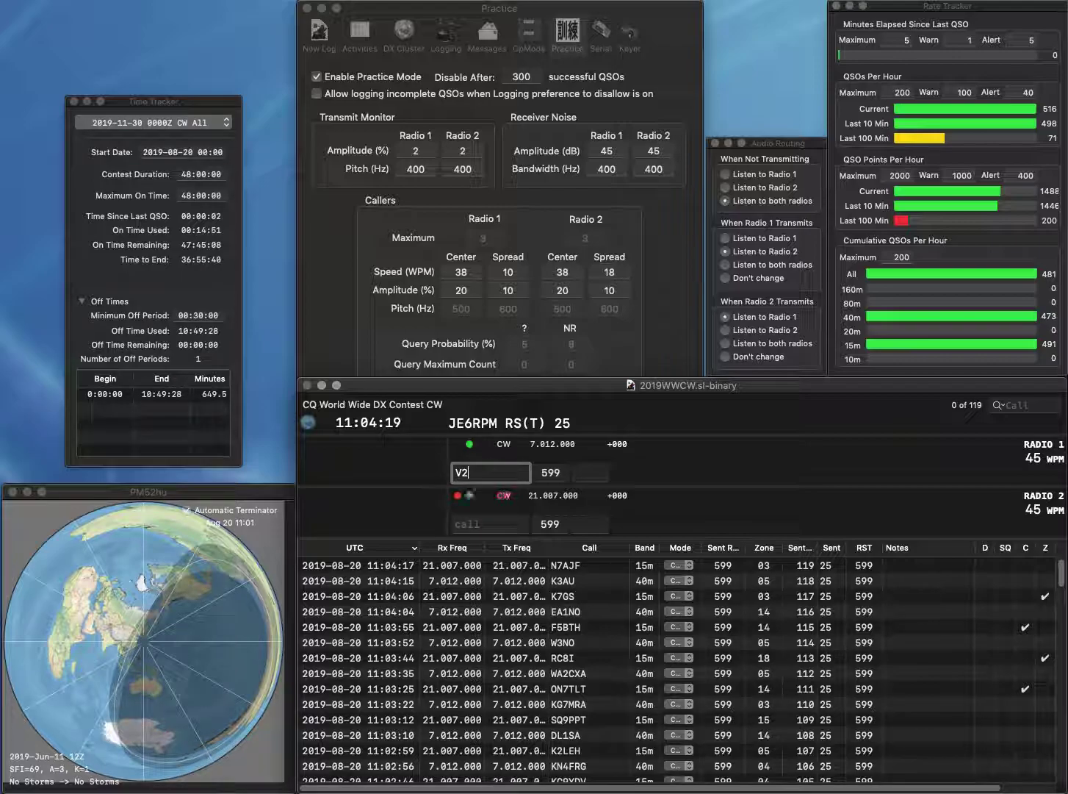
{"action": "type", "text": "G"}
{"action": "key", "text": "Return"}
{"action": "type", "text": "WW4"}
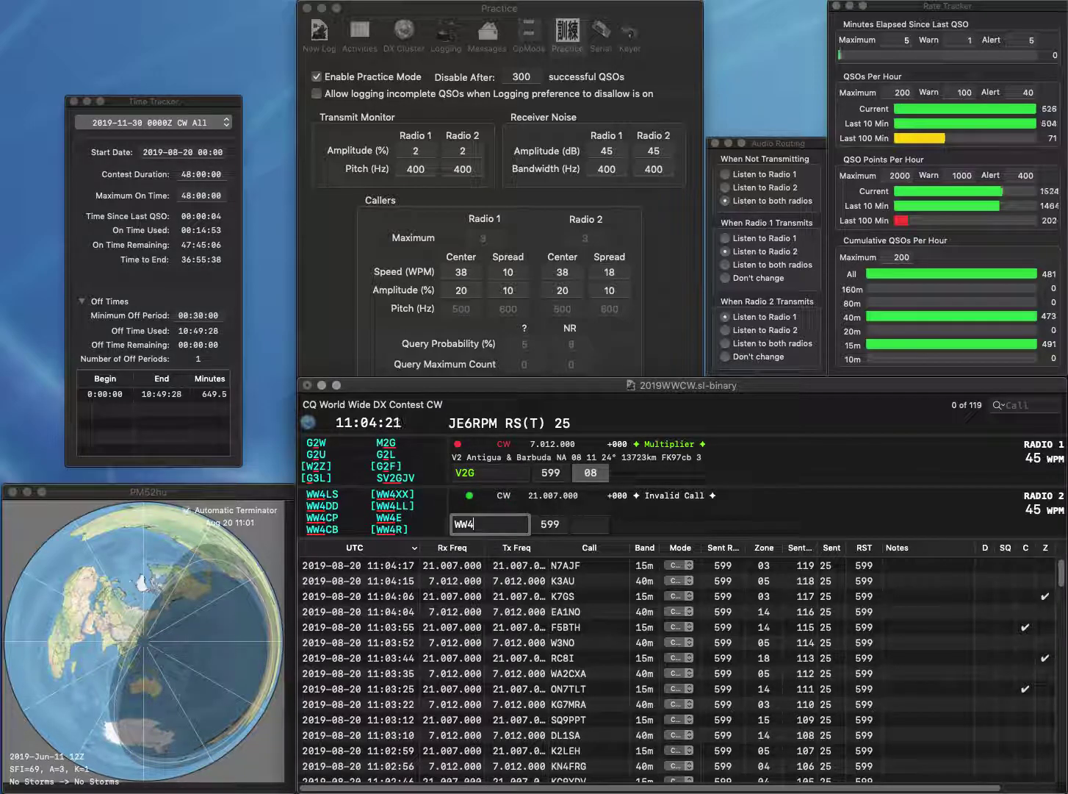
{"action": "type", "text": "CB"}
{"action": "key", "text": "Return"}
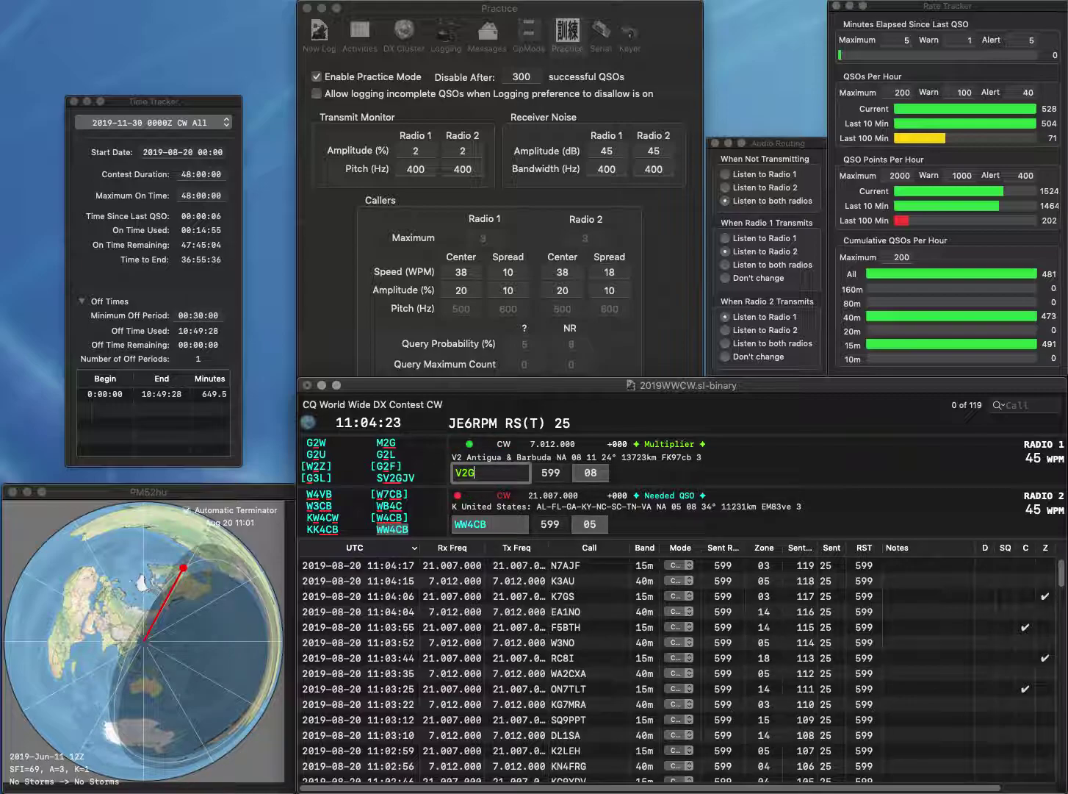
- Correct the Radio 1 call to HG2G, resend it, and log the WW4CB contact on Radio 2
{"action": "key", "text": "BackSpace"}
{"action": "key", "text": "BackSpace"}
{"action": "type", "text": "HG2"}
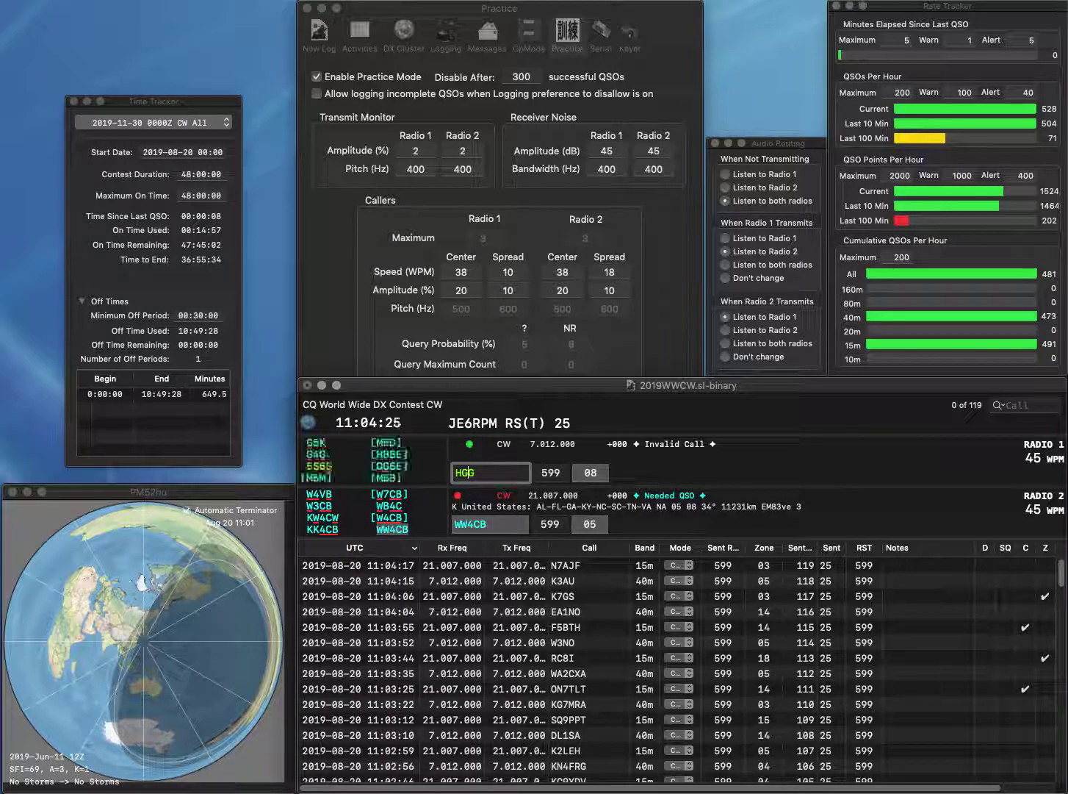
{"action": "key", "text": "Return"}
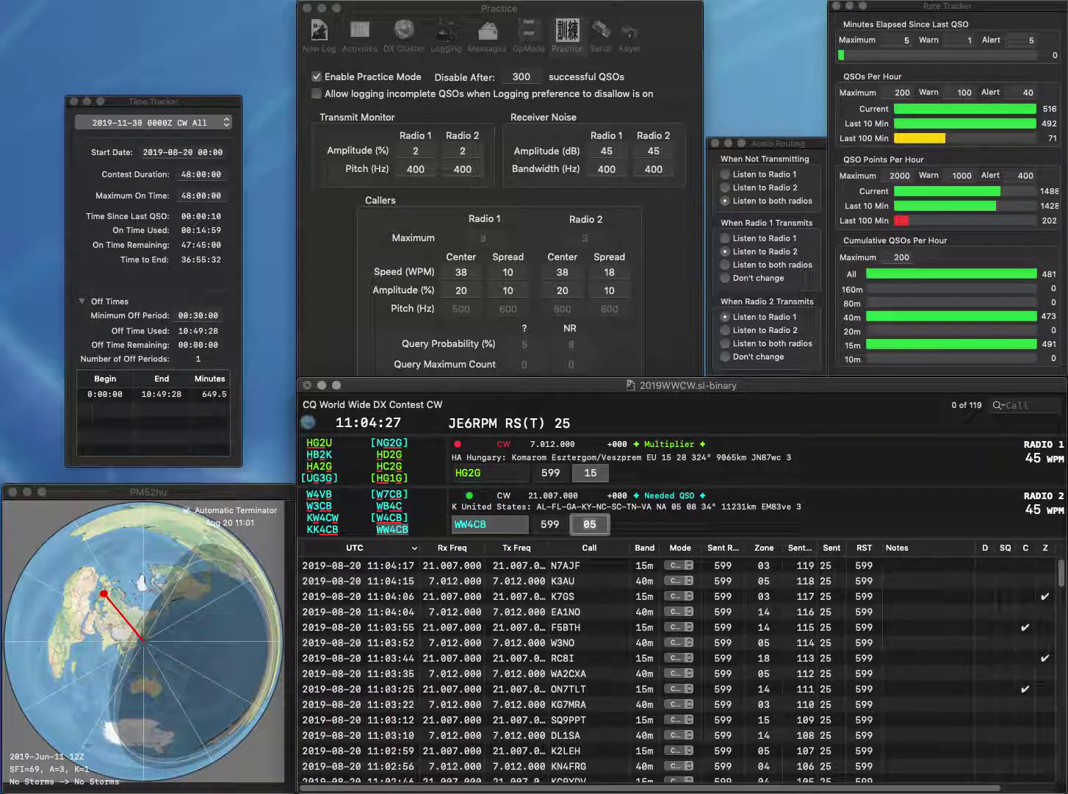
{"action": "key", "text": "Return"}
{"action": "key", "text": "BackSpace"}
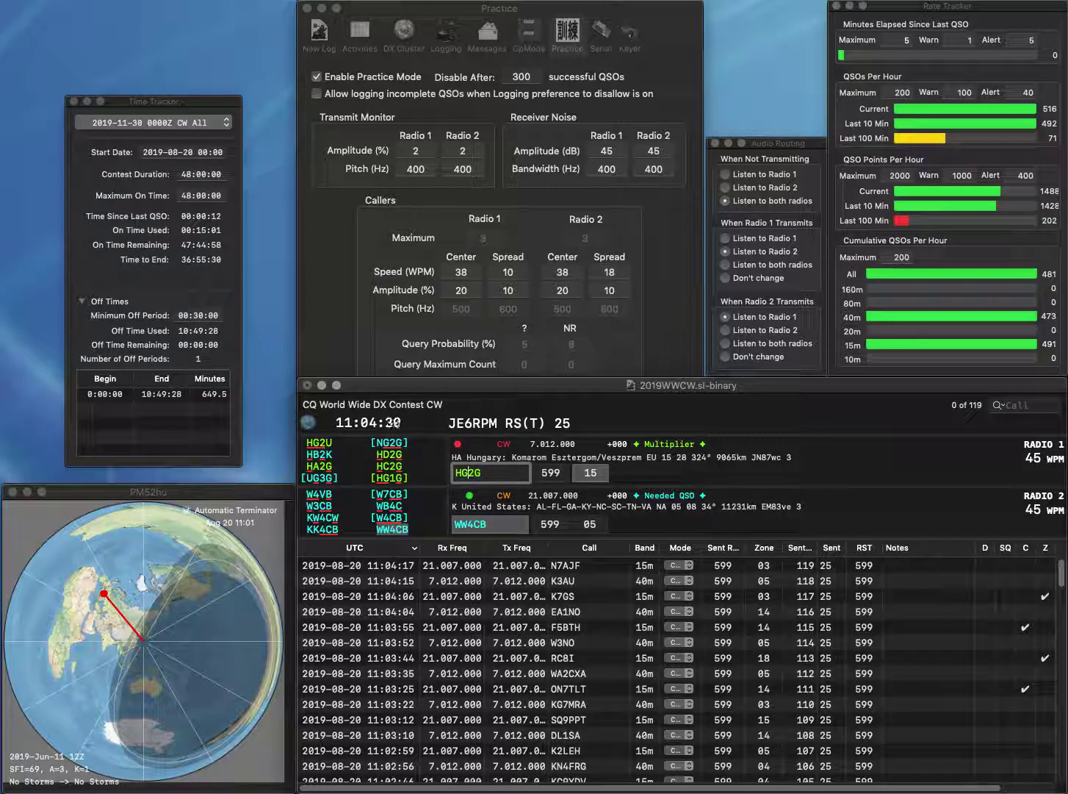
{"action": "type", "text": "B"}
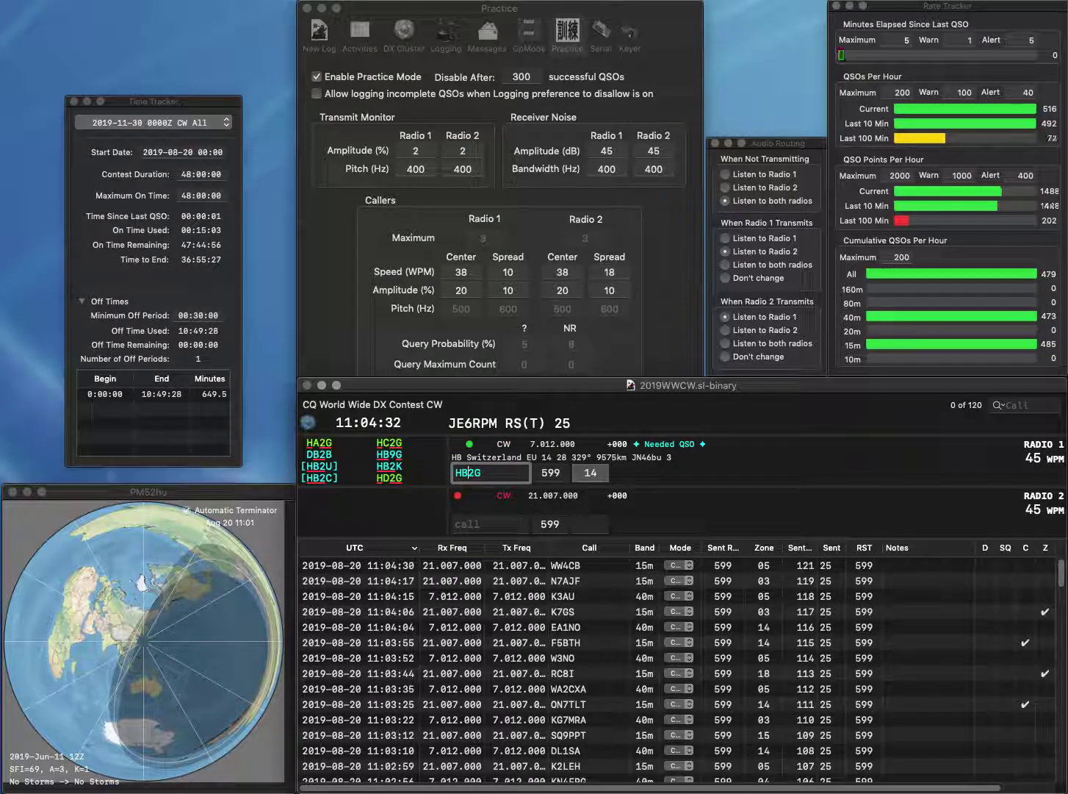
{"action": "key", "text": "BackSpace"}
{"action": "type", "text": "D"}
{"action": "key", "text": "Return"}
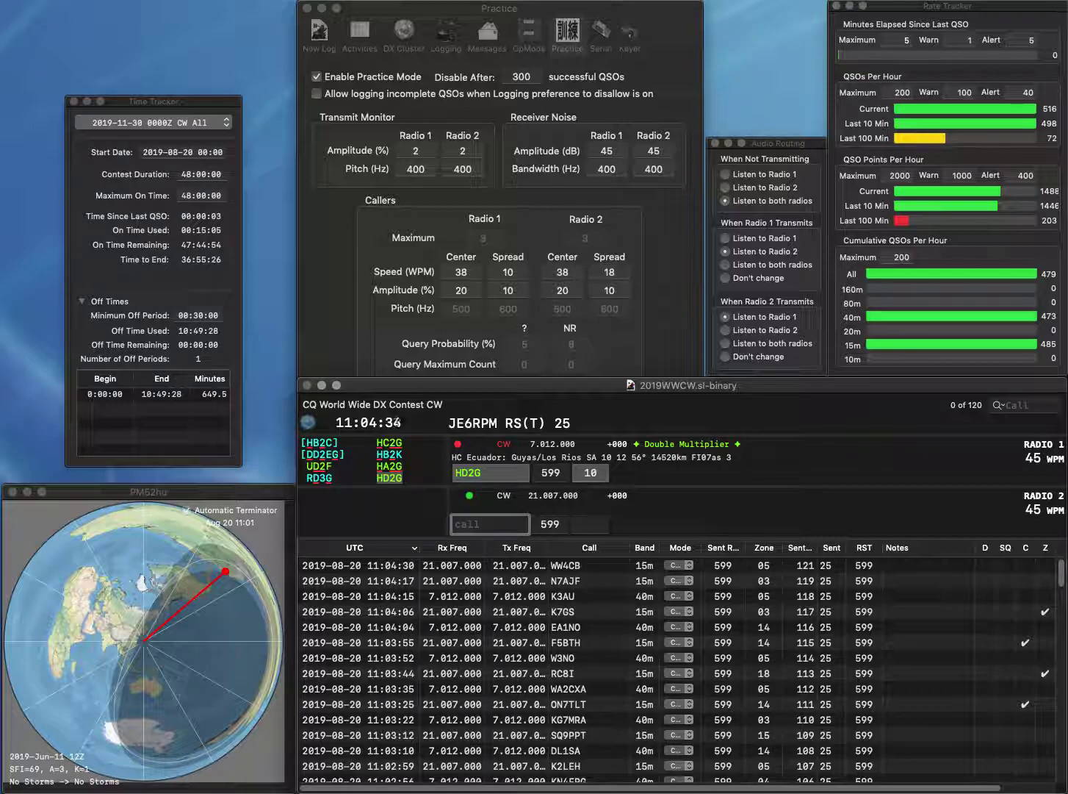
{"action": "type", "text": "3EH"}
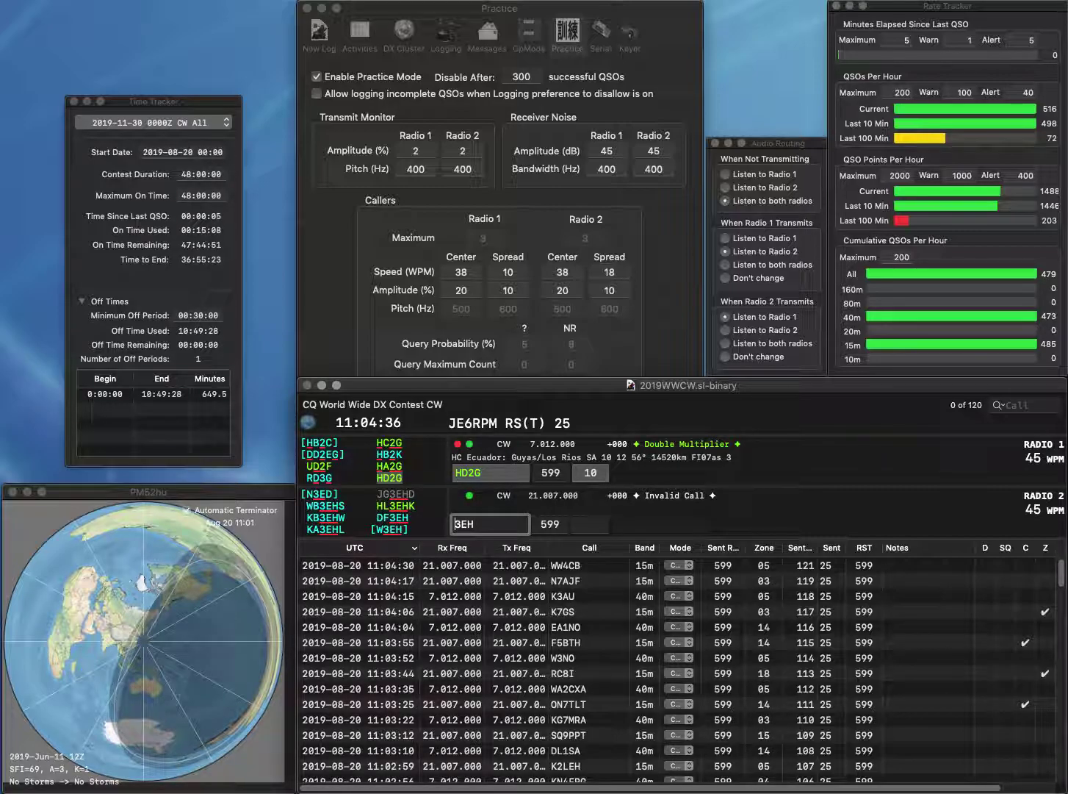
{"action": "left_click", "coordinate": [590, 473]}
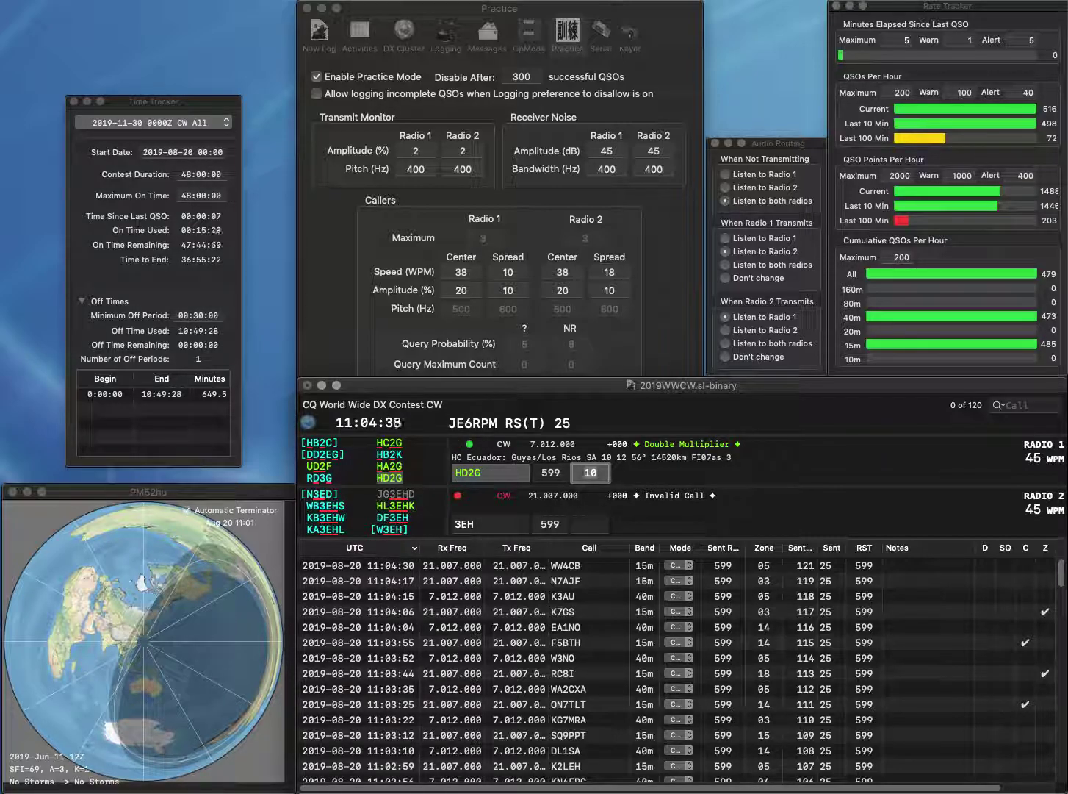
{"action": "key", "text": "Return"}
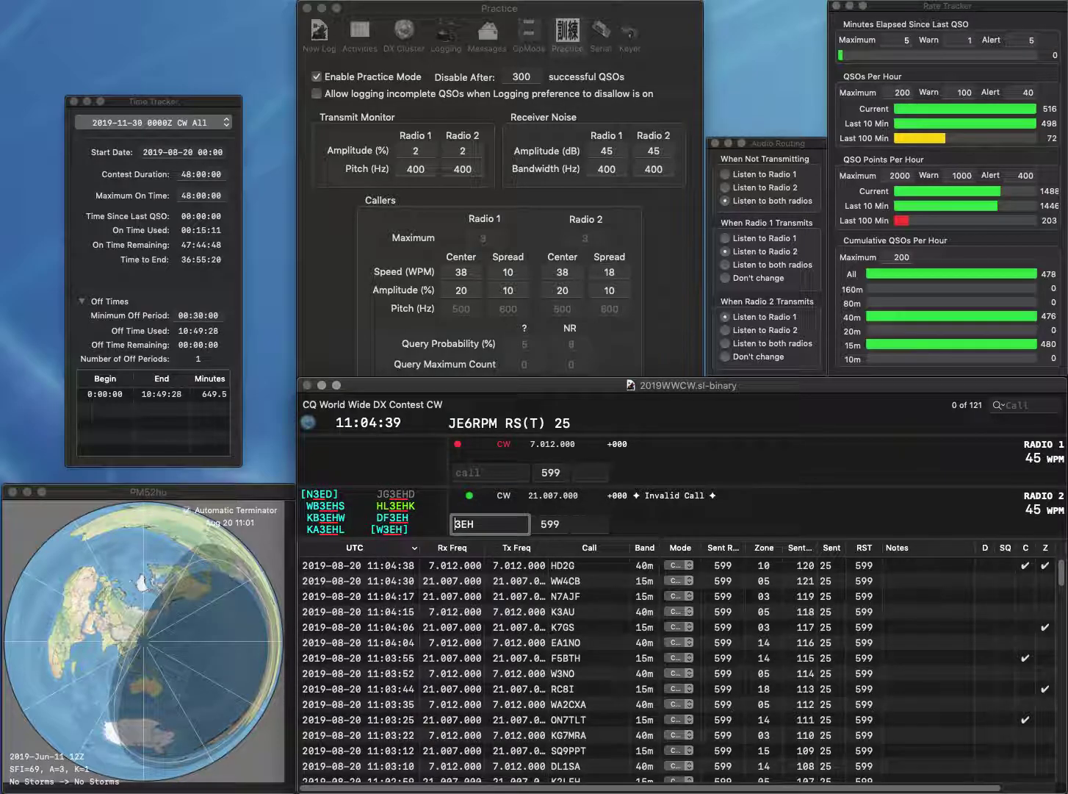
{"action": "type", "text": "VR"}
{"action": "key", "text": "Delete"}
{"action": "key", "text": "Delete"}
{"action": "type", "text": "2E"}
{"action": "key", "text": "Return"}
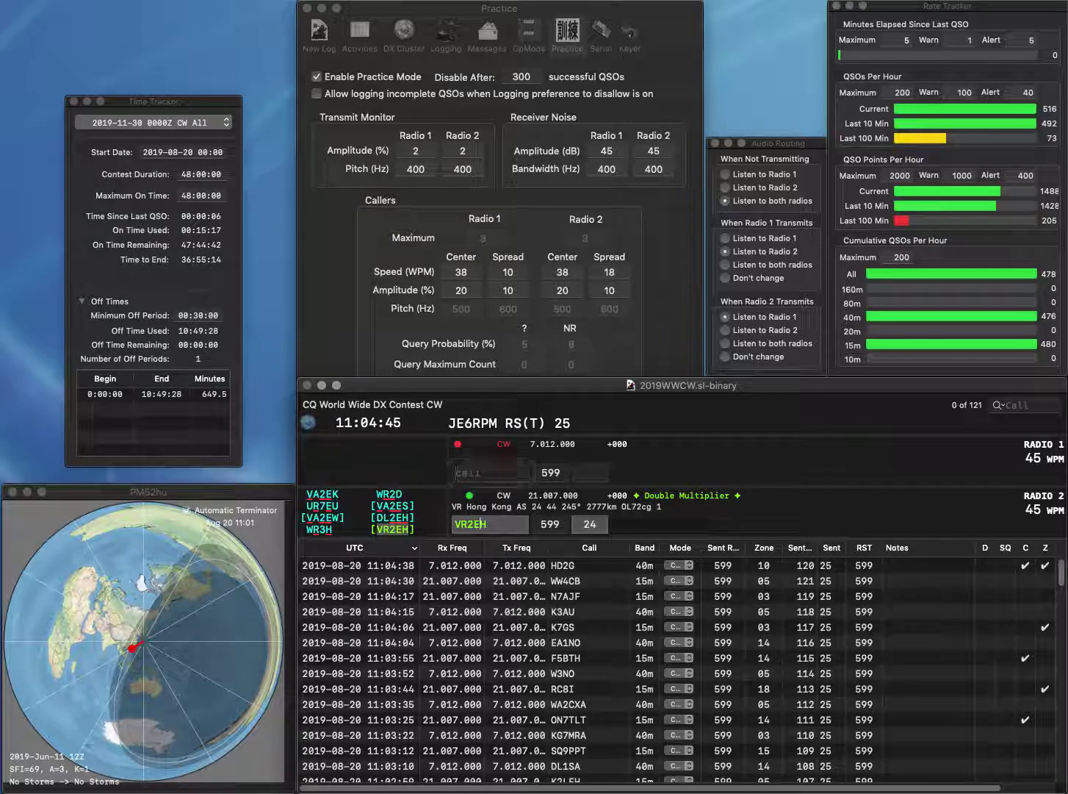
{"action": "type", "text": "KM6"}
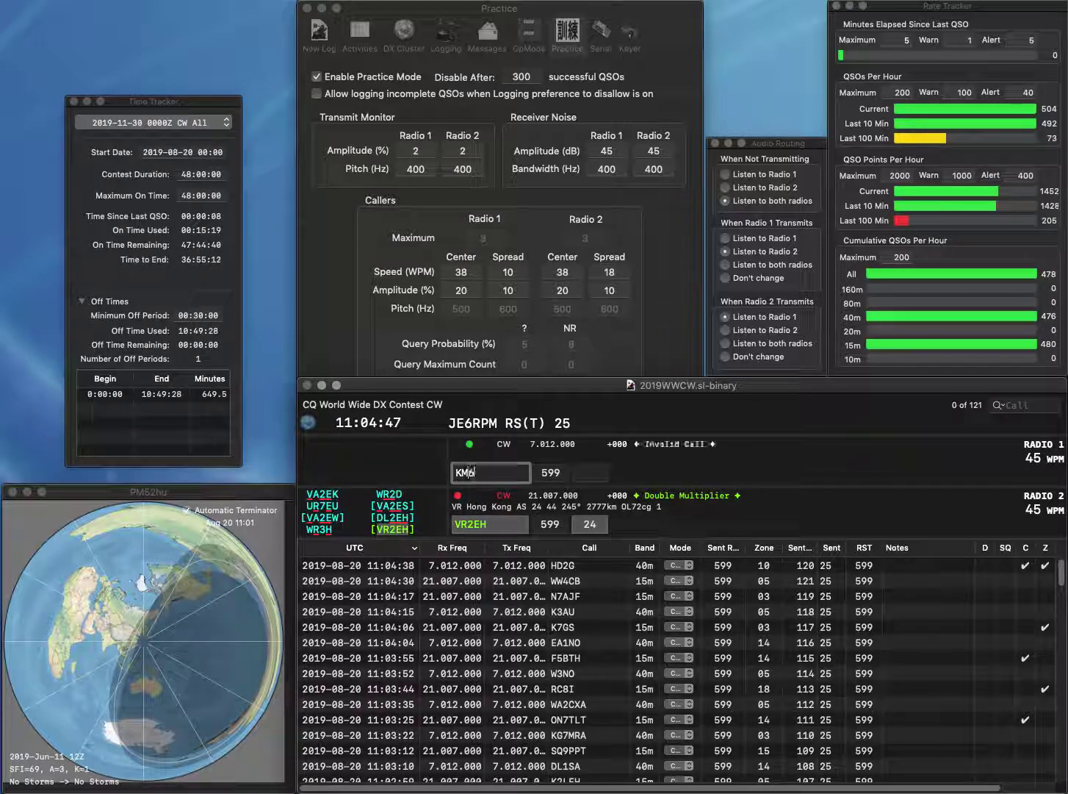
{"action": "type", "text": "ERJ"}
{"action": "key", "text": "Return"}
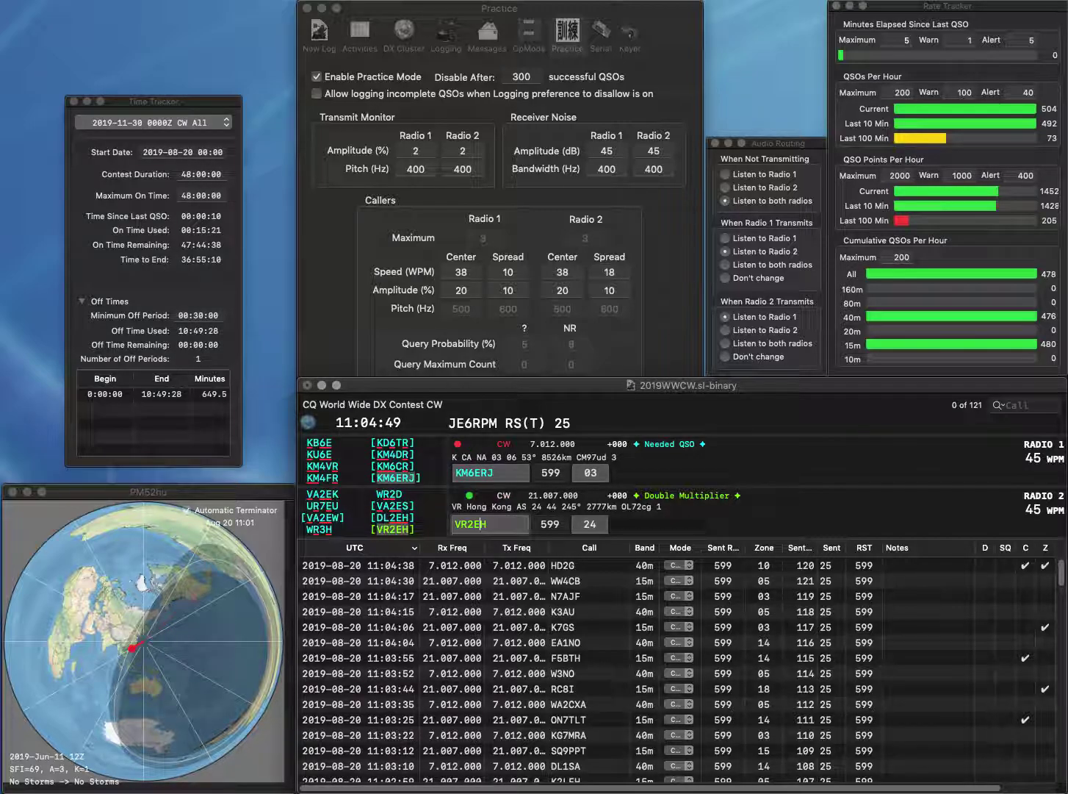
{"action": "key", "text": "Tab"}
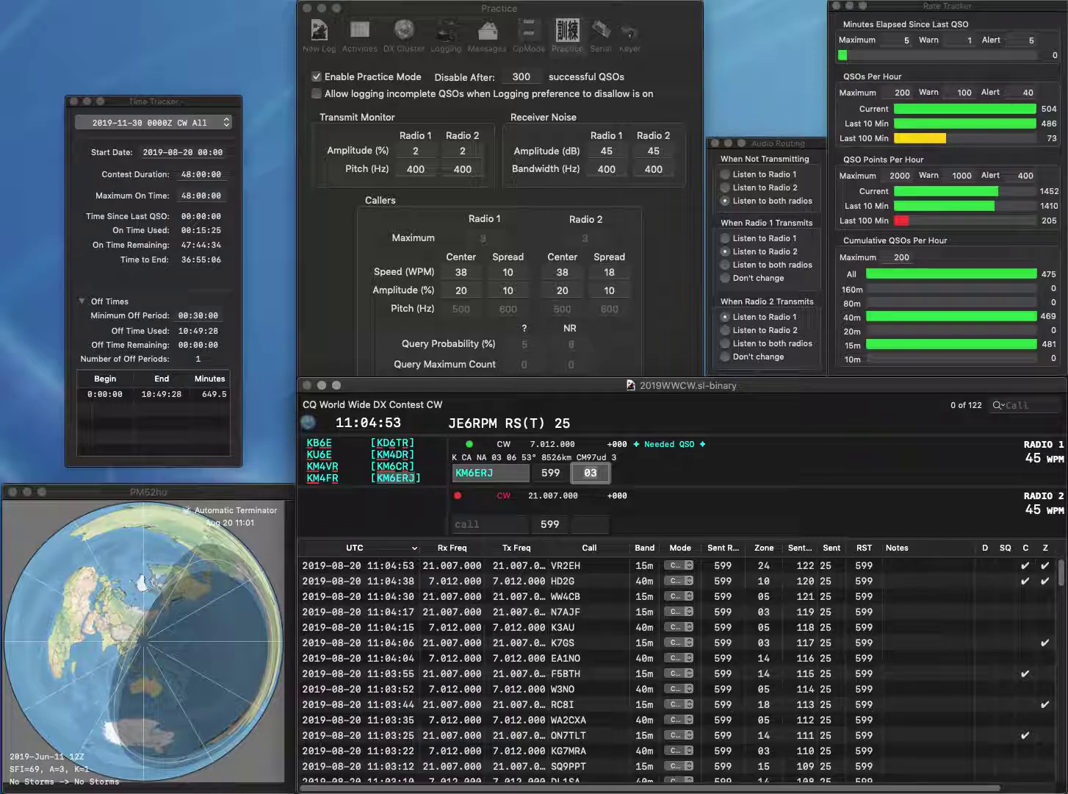
{"action": "key", "text": "Return"}
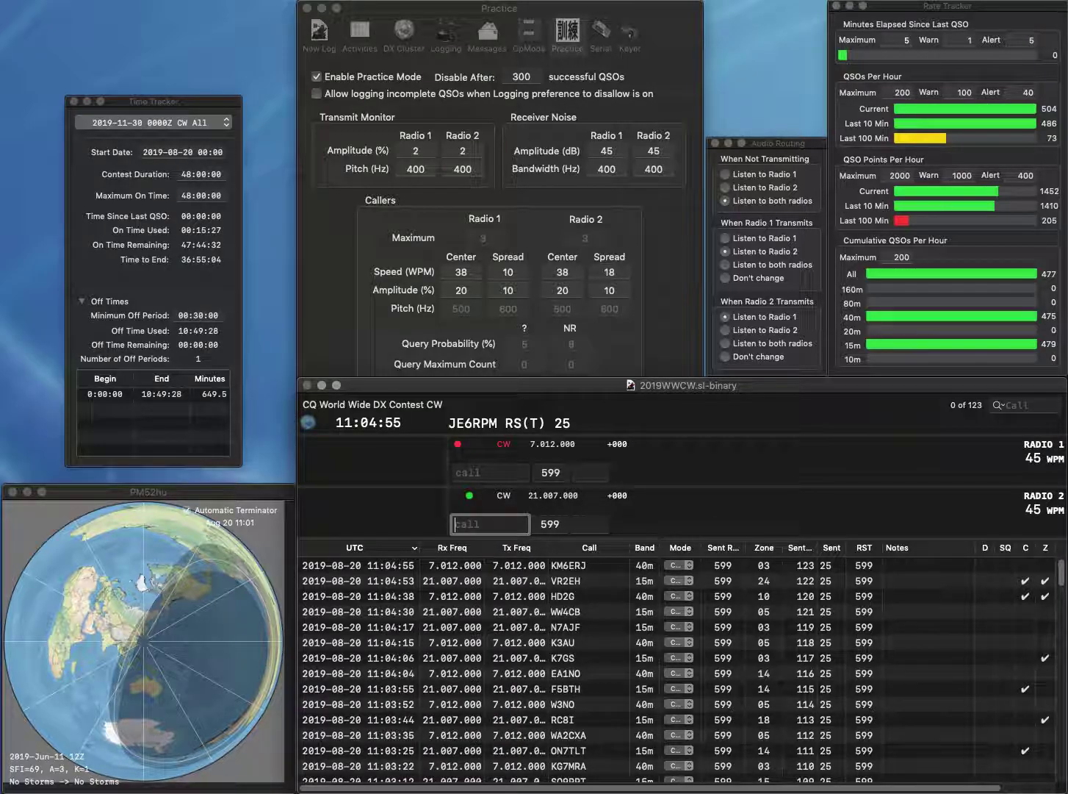
- Answer K0HVR on Radio 2 and G0IIQ on Radio 1, and log both contacts
{"action": "type", "text": "K0HVR"}
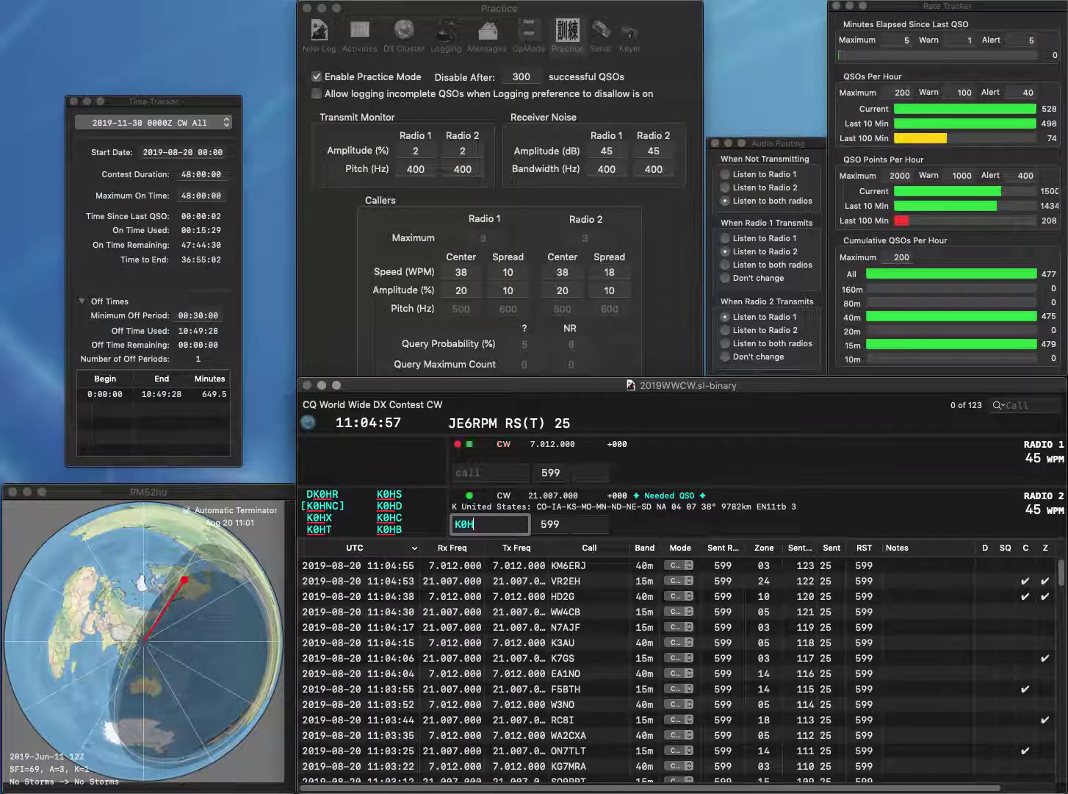
{"action": "key", "text": "Return"}
{"action": "type", "text": "G0IIQ"}
{"action": "key", "text": "Return"}
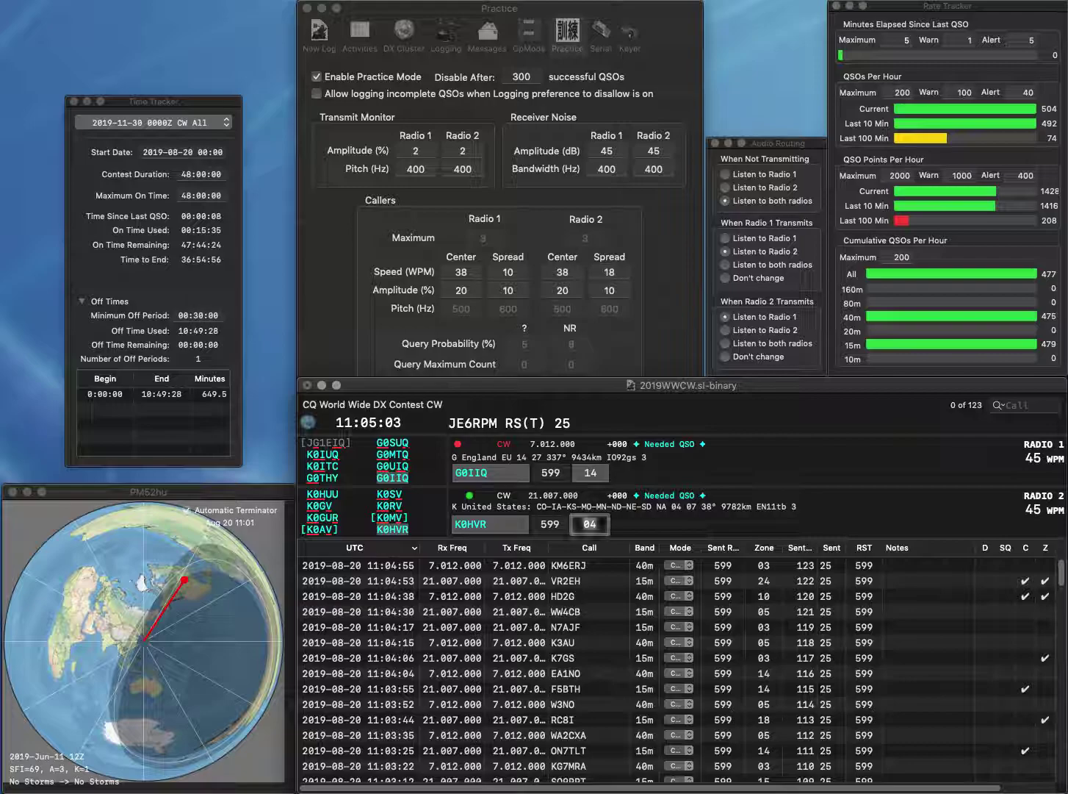
{"action": "key", "text": "Return"}
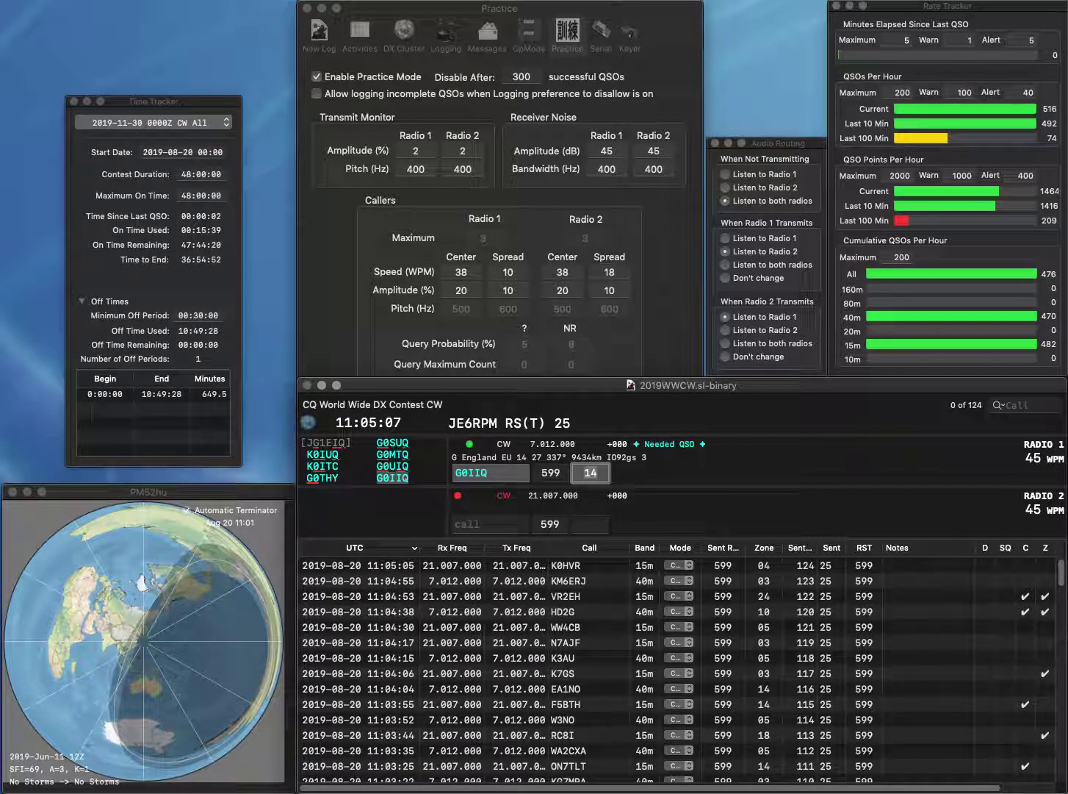
{"action": "key", "text": "Return"}
{"action": "type", "text": "DL5"}
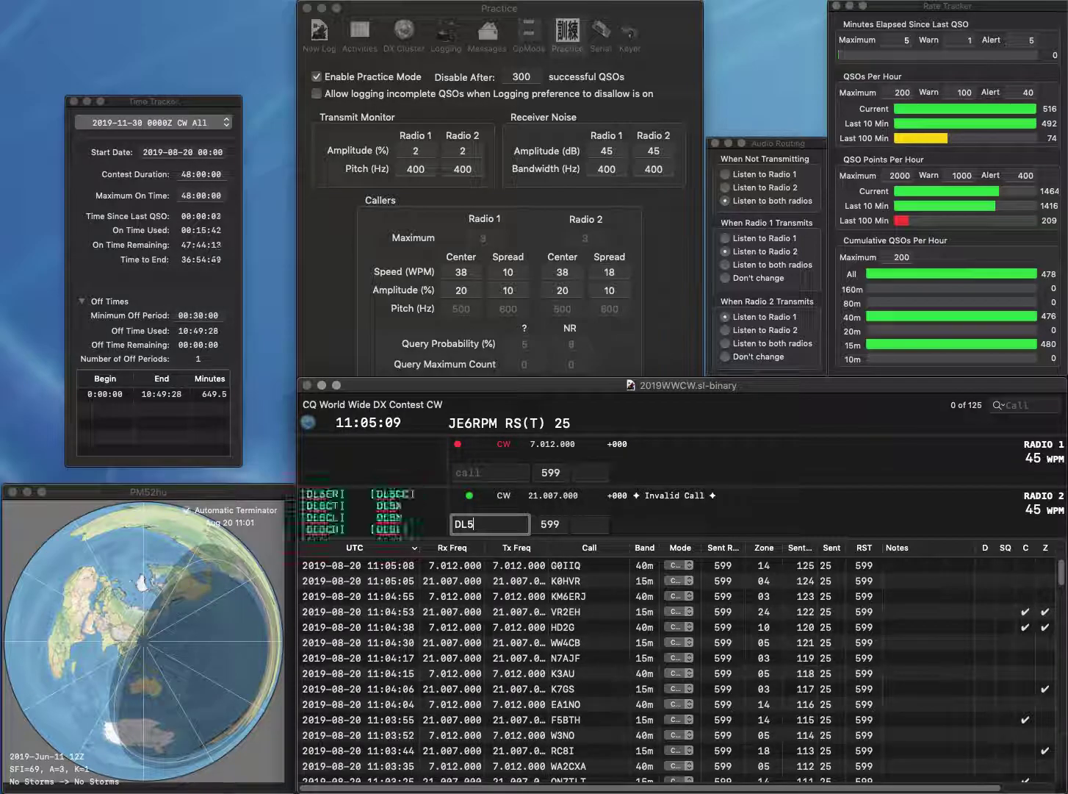
{"action": "type", "text": "KCX"}
{"action": "key", "text": "Return"}
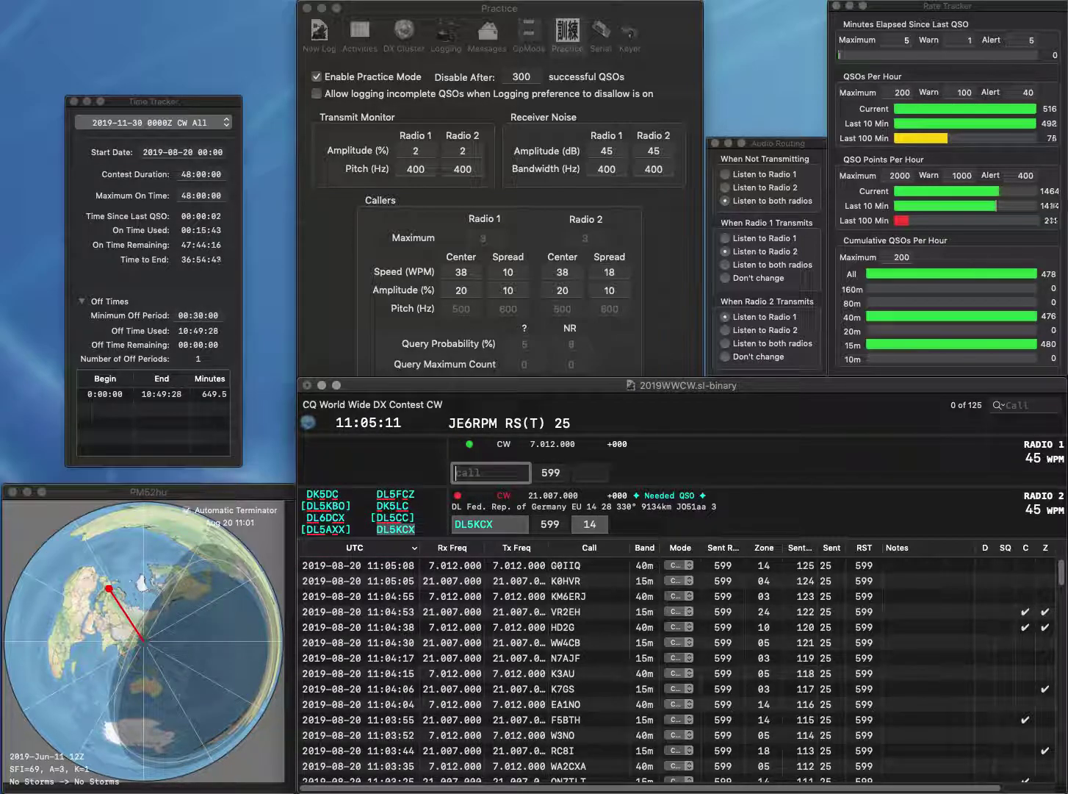
{"action": "type", "text": "LY1M"}
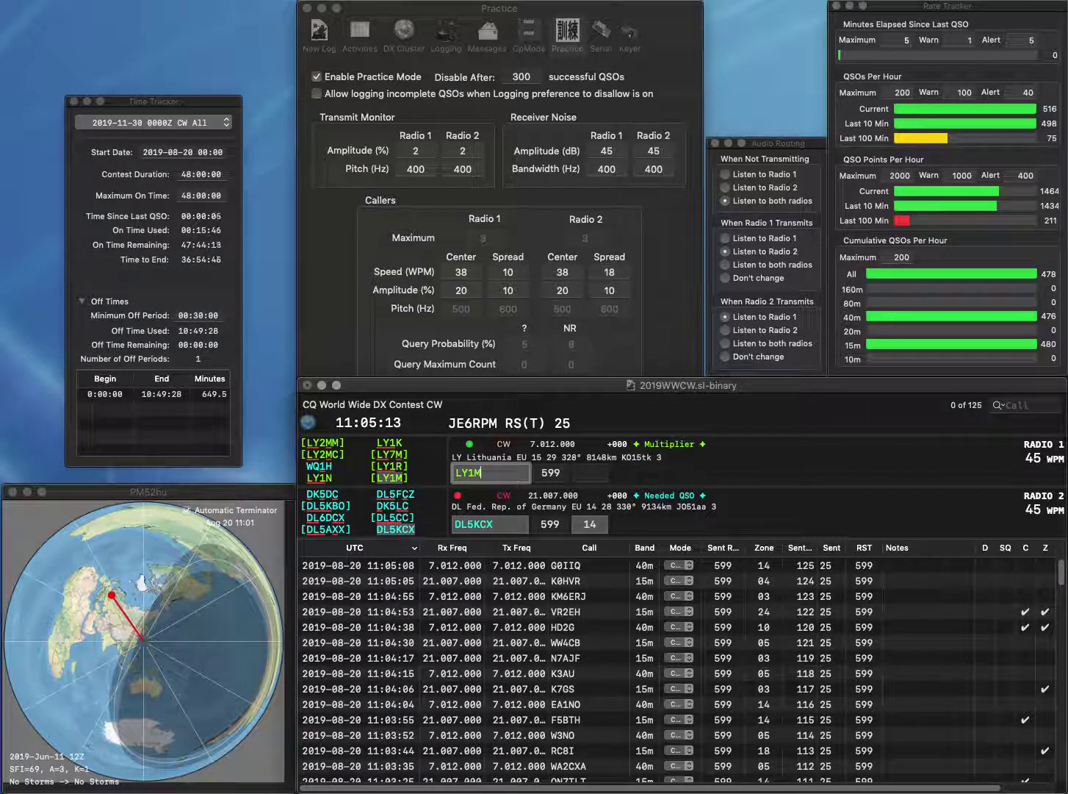
{"action": "key", "text": "Return"}
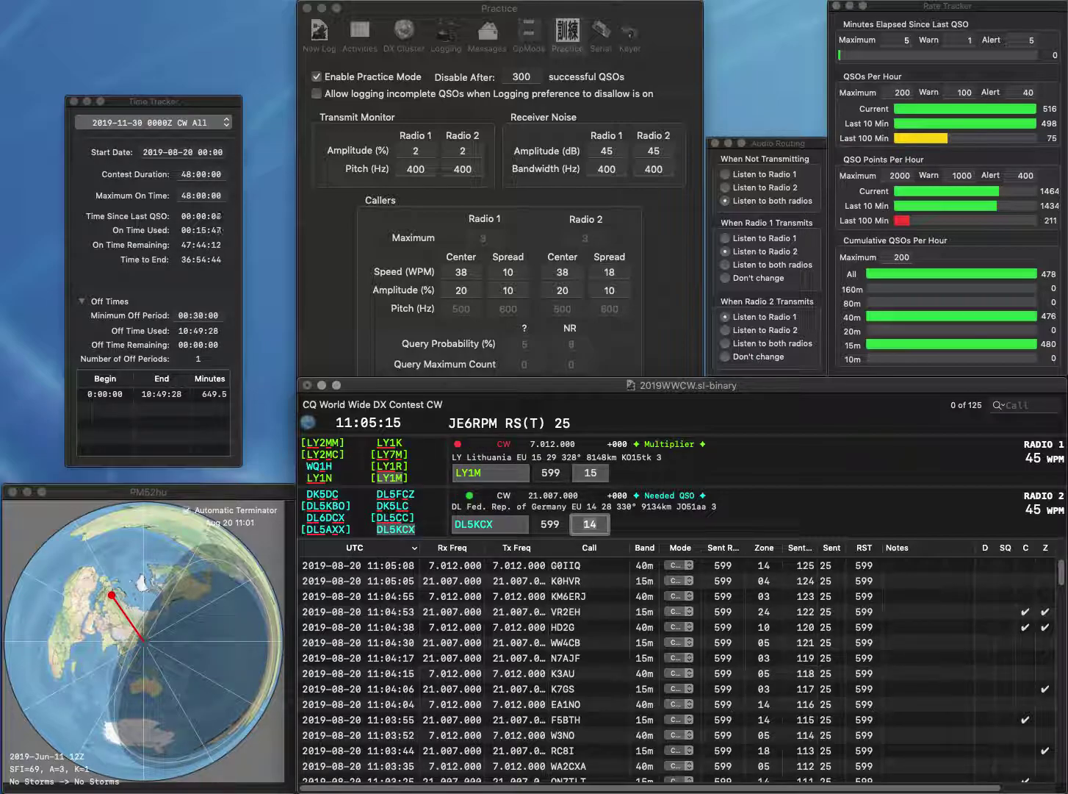
{"action": "key", "text": "Return"}
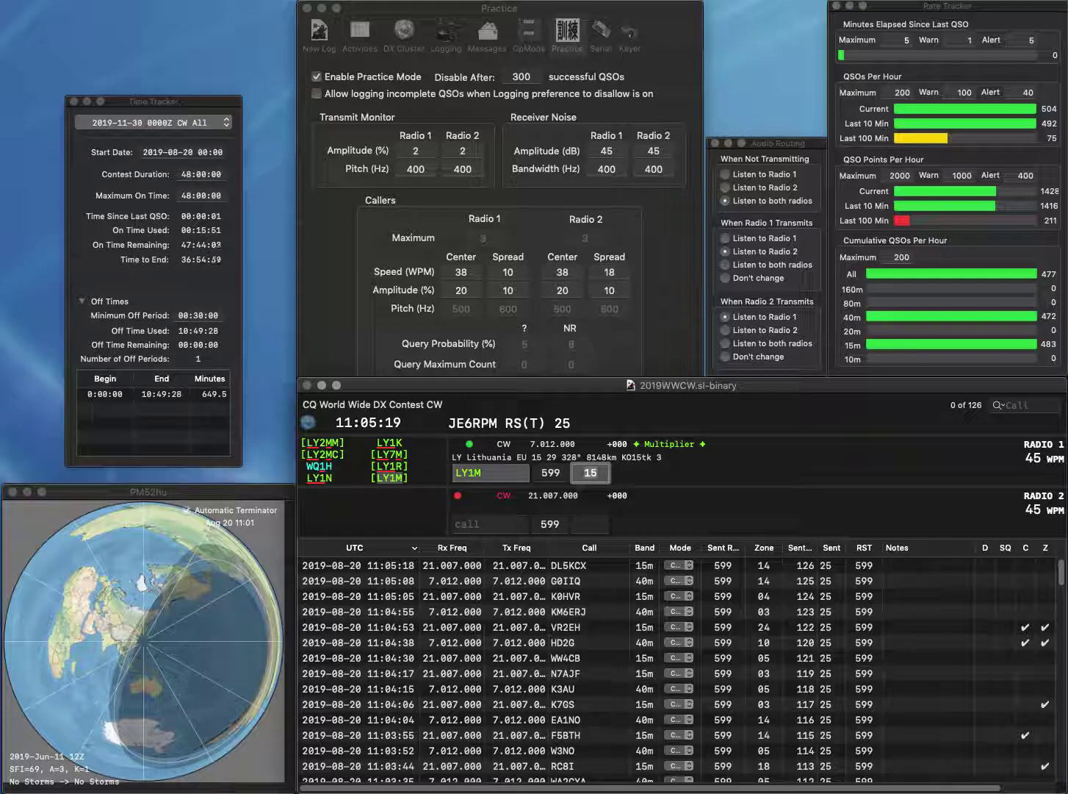
{"action": "key", "text": "Return"}
{"action": "type", "text": "JA6IWU"}
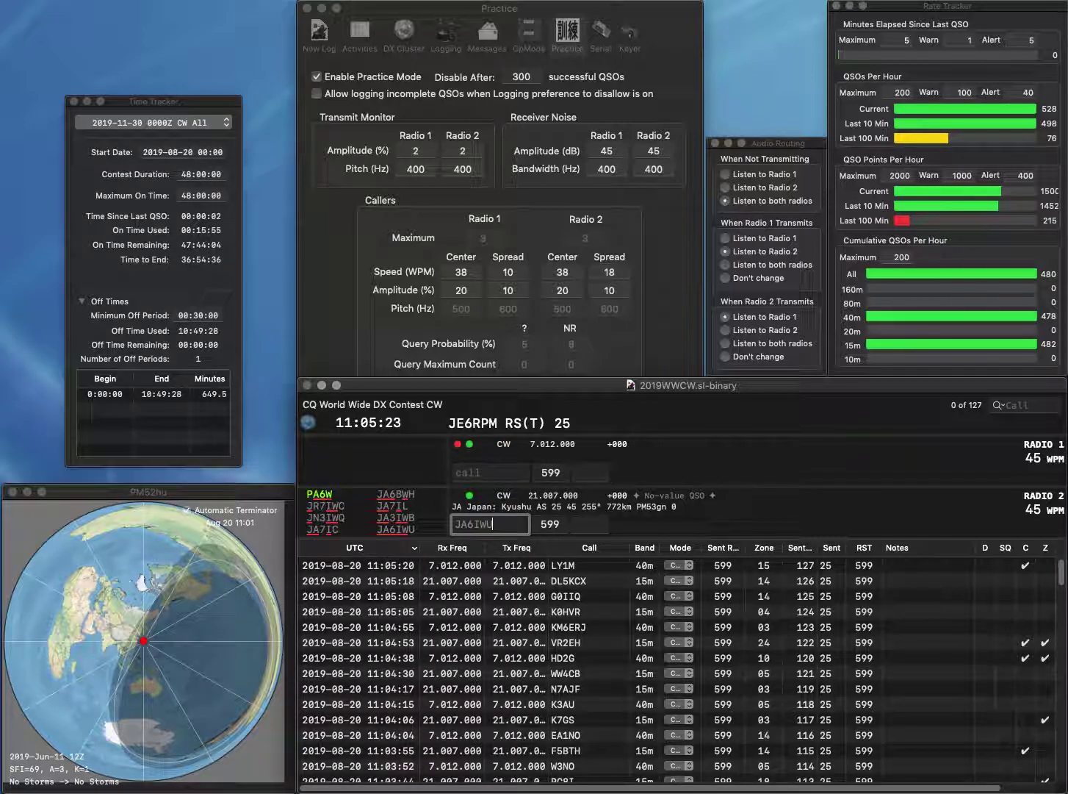
{"action": "key", "text": "Return"}
{"action": "type", "text": "W1"}
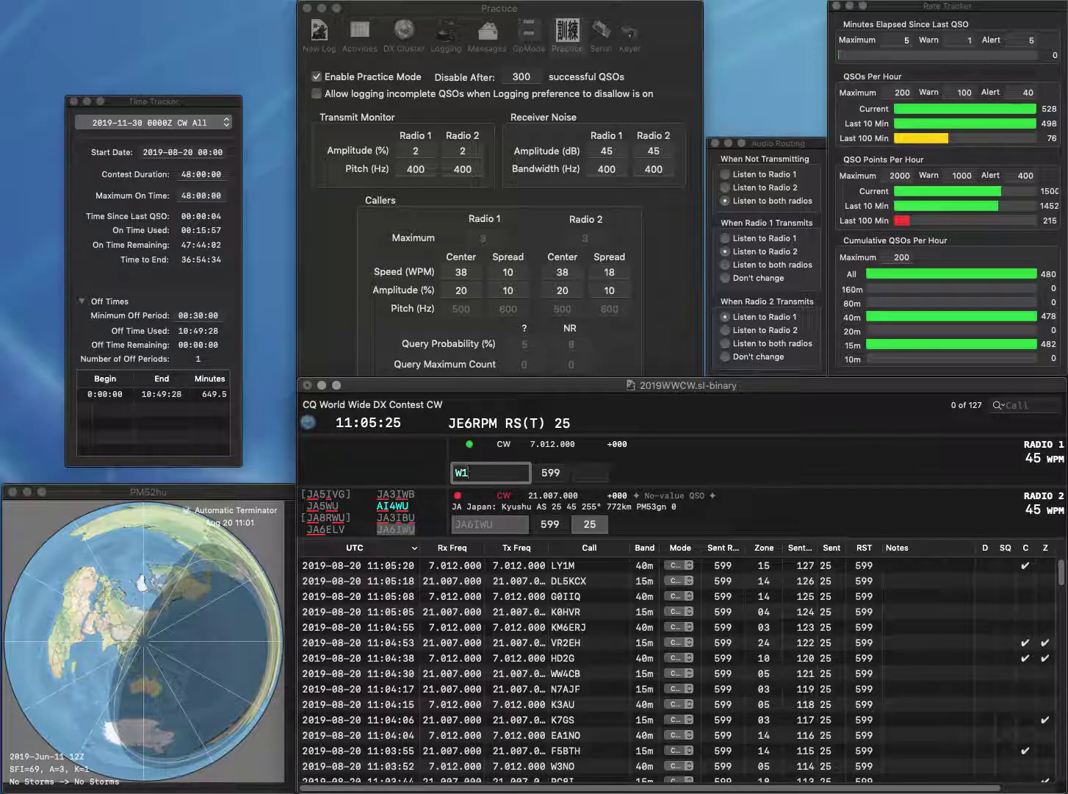
{"action": "type", "text": "YK"}
{"action": "key", "text": "Return"}
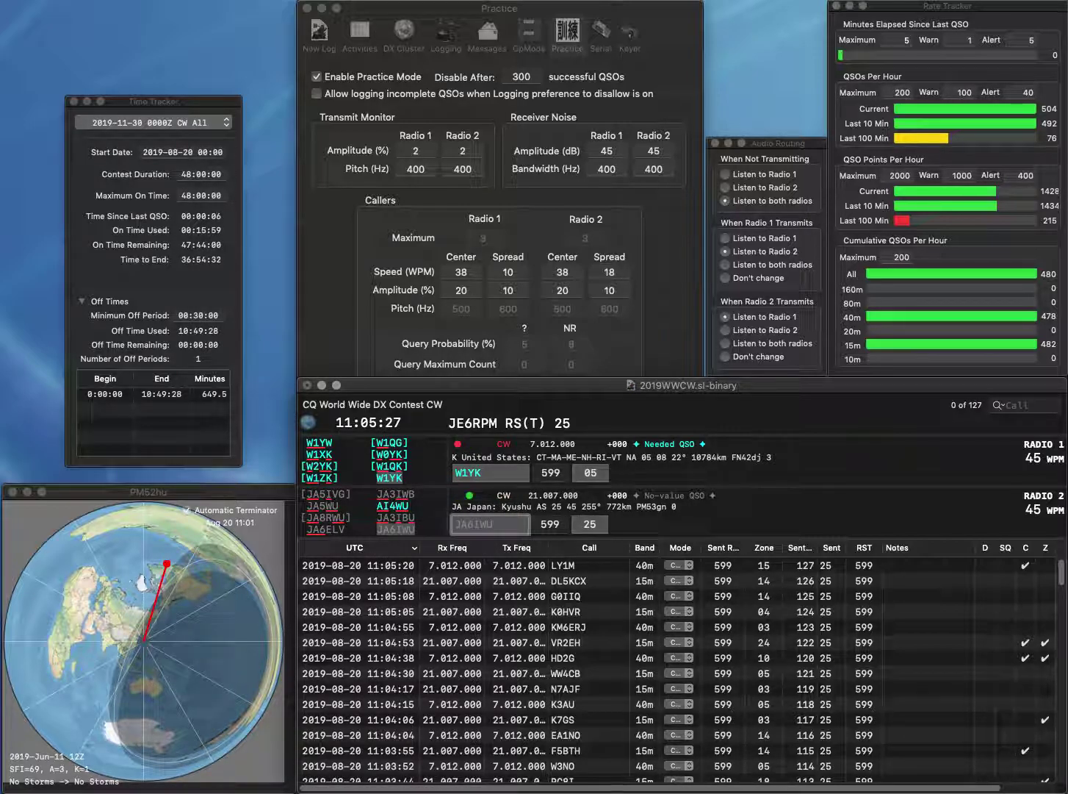
{"action": "key", "text": "Tab"}
{"action": "key", "text": "Return"}
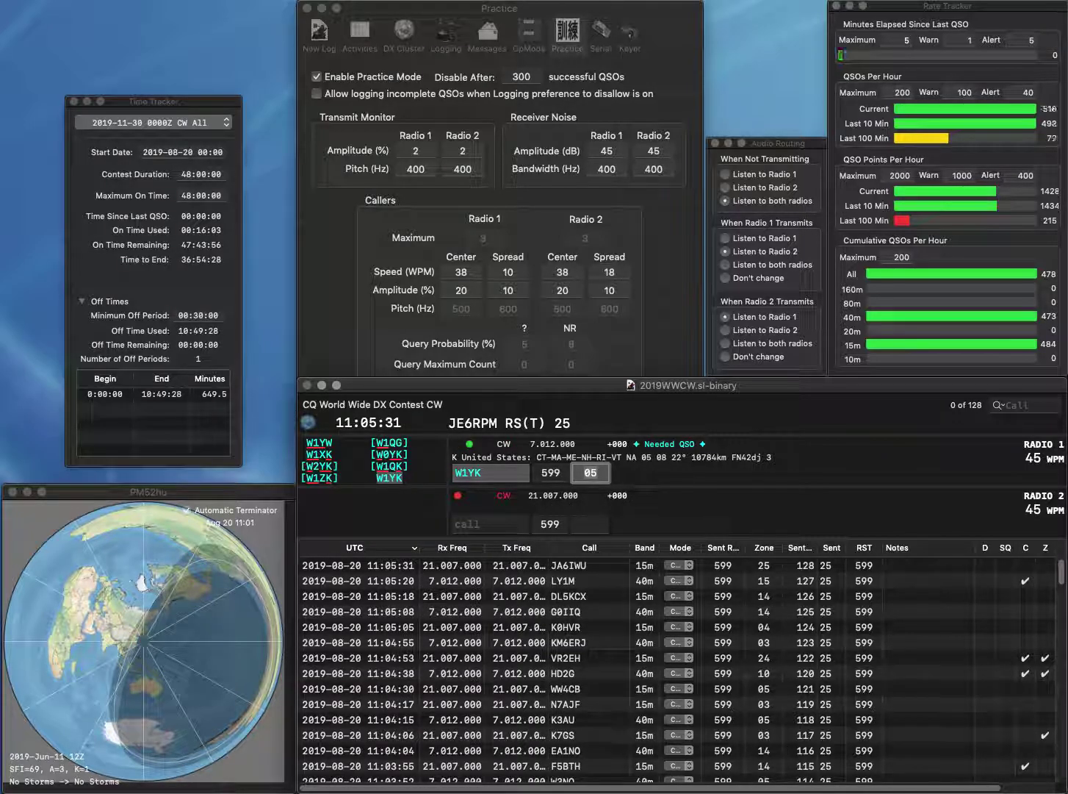
{"action": "key", "text": "Return"}
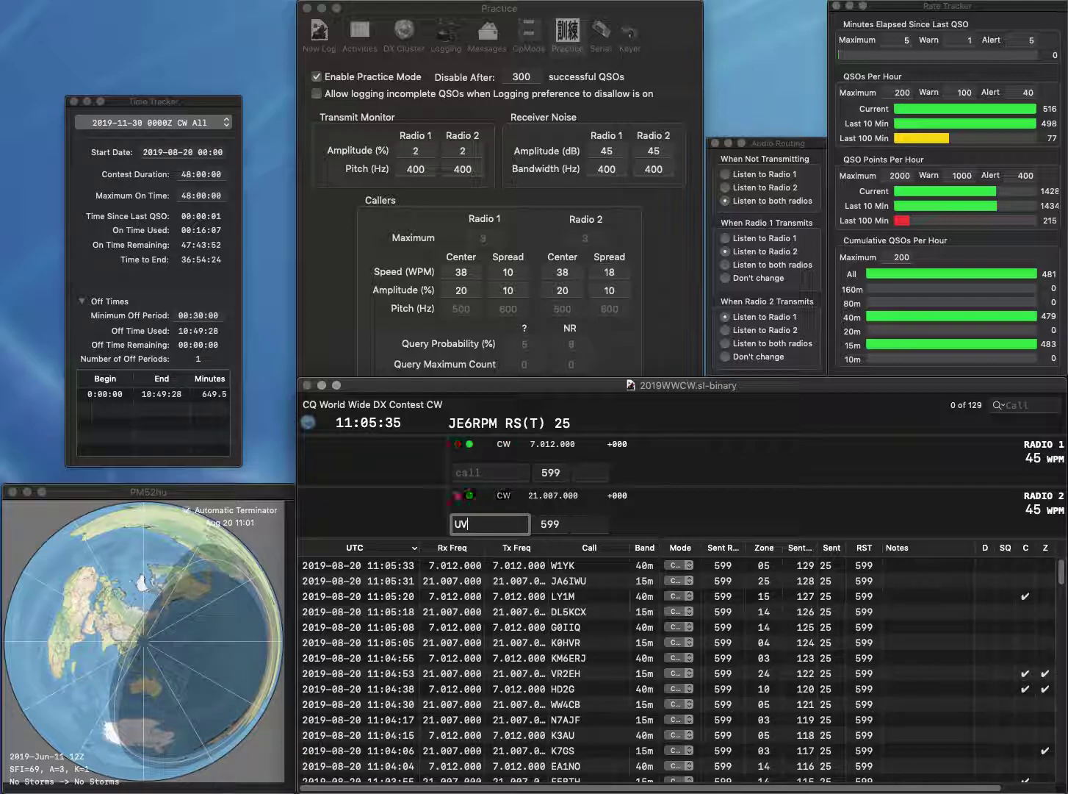
- Answer JM1FHL on Radio 1, complete the Radio 2 call as UM7V, and log the JM1FHL contact
{"action": "left_click", "coordinate": [460, 470]}
{"action": "type", "text": "JM"}
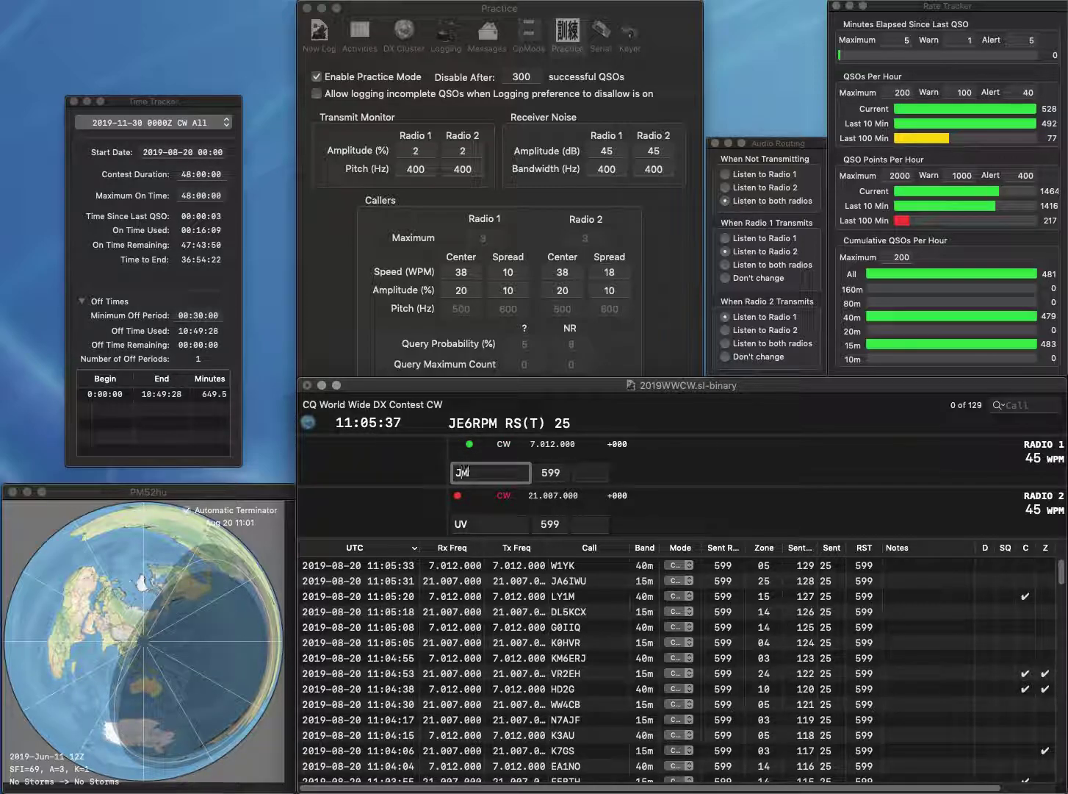
{"action": "type", "text": "1FHL"}
{"action": "key", "text": "Return"}
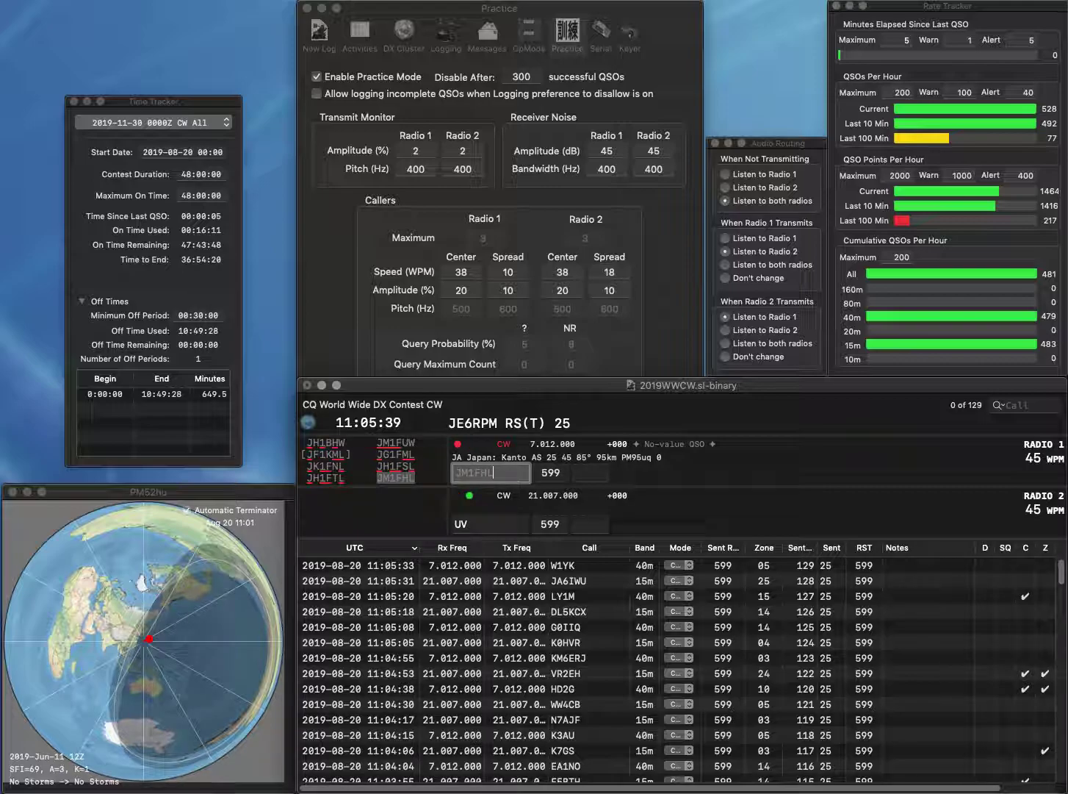
{"action": "type", "text": "M7"}
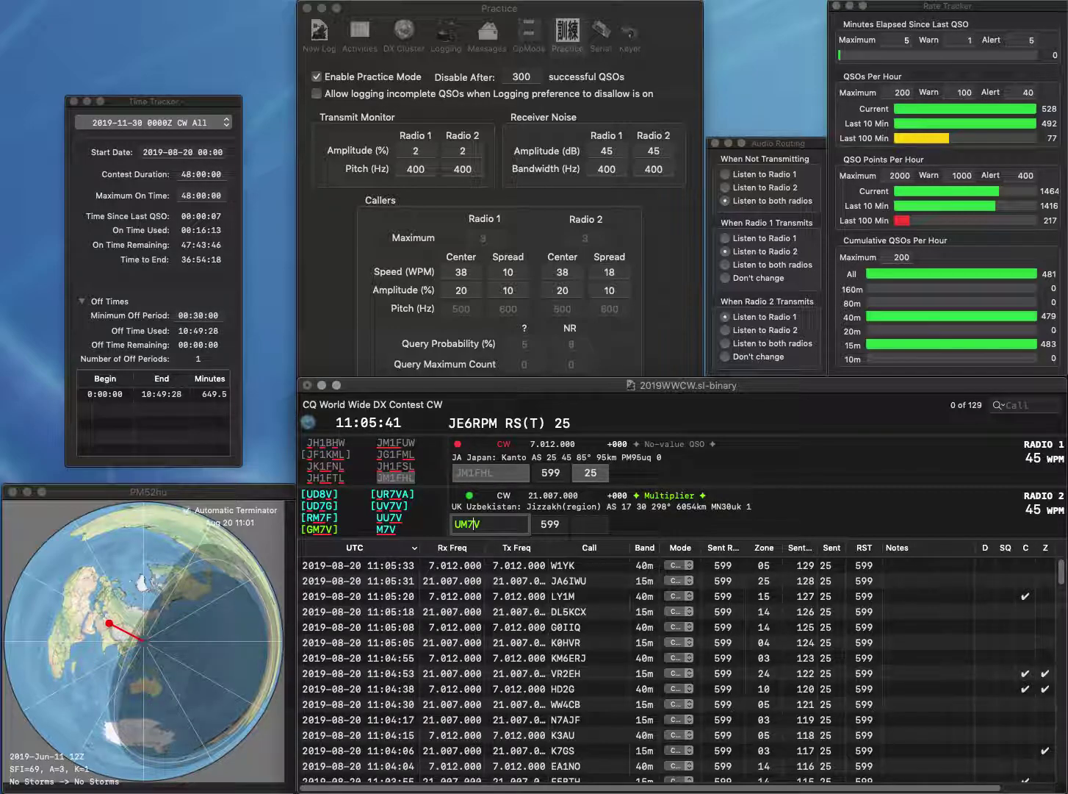
{"action": "key", "text": "Return"}
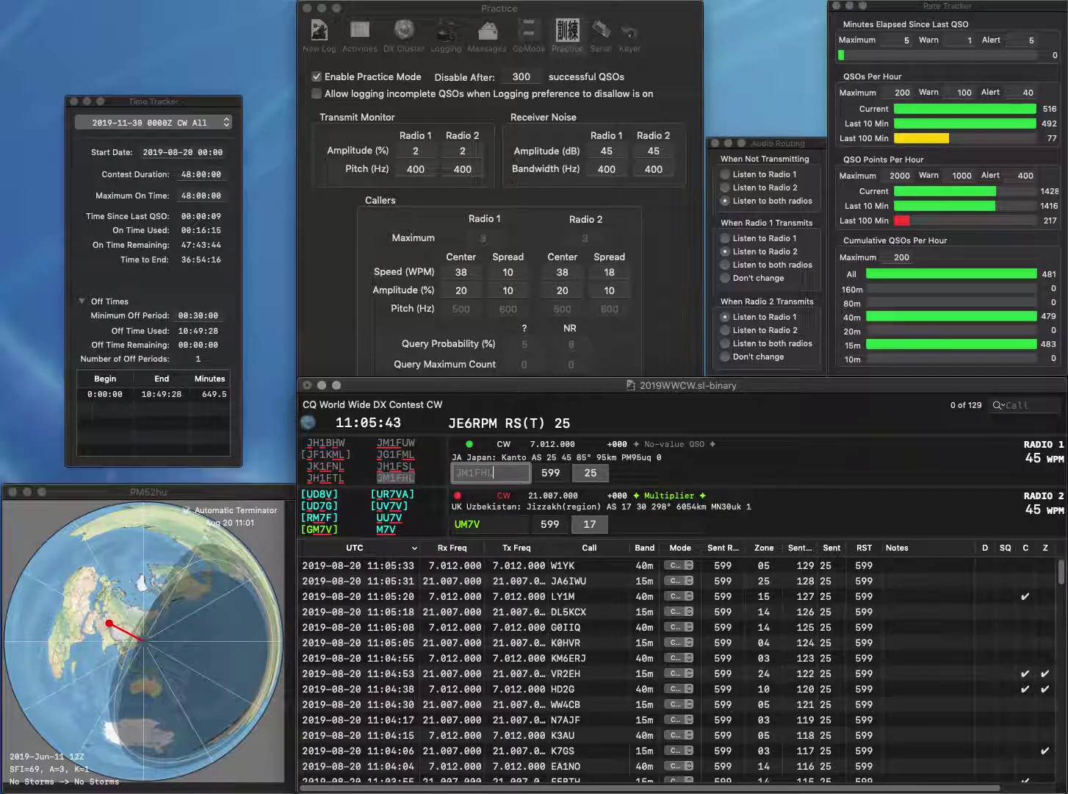
{"action": "key", "text": "Return"}
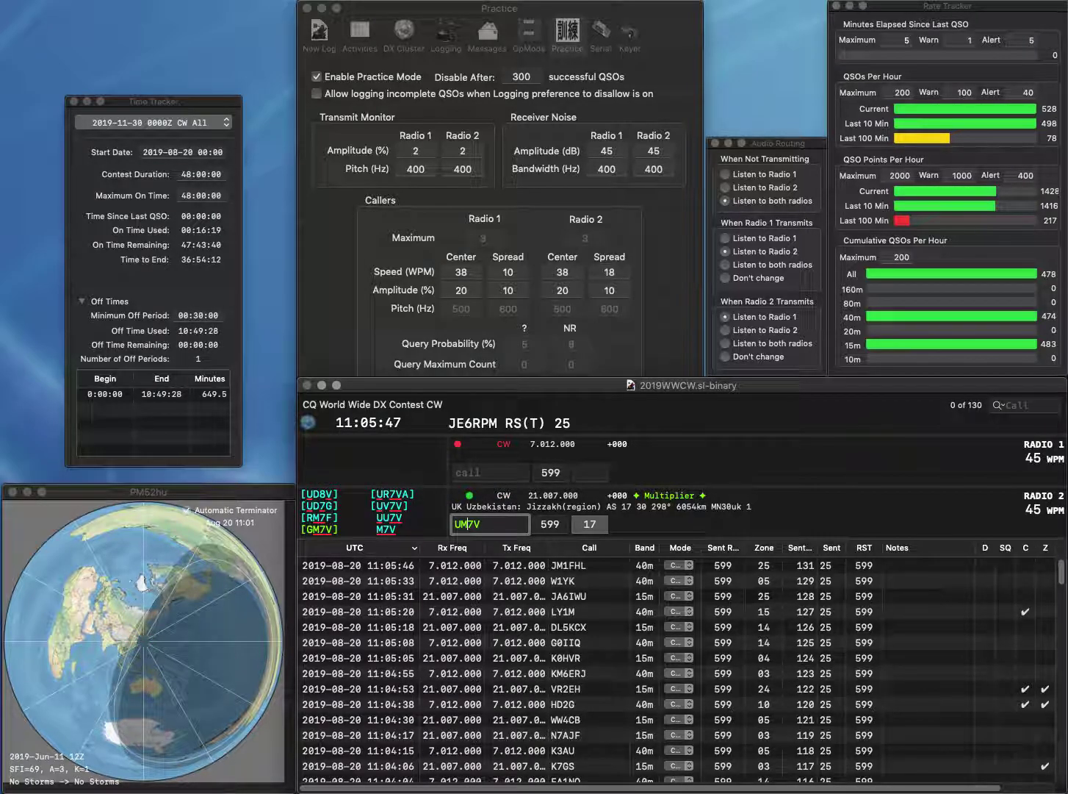
- Correct the Radio 2 call to UU7V and answer DL9G on Radio 1
{"action": "key", "text": "BackSpace"}
{"action": "type", "text": "U"}
{"action": "key", "text": "Return"}
{"action": "type", "text": "KDL9"}
{"action": "key", "text": "Home"}
{"action": "key", "text": "Delete"}
{"action": "key", "text": "End"}
{"action": "type", "text": "G"}
{"action": "key", "text": "Return"}
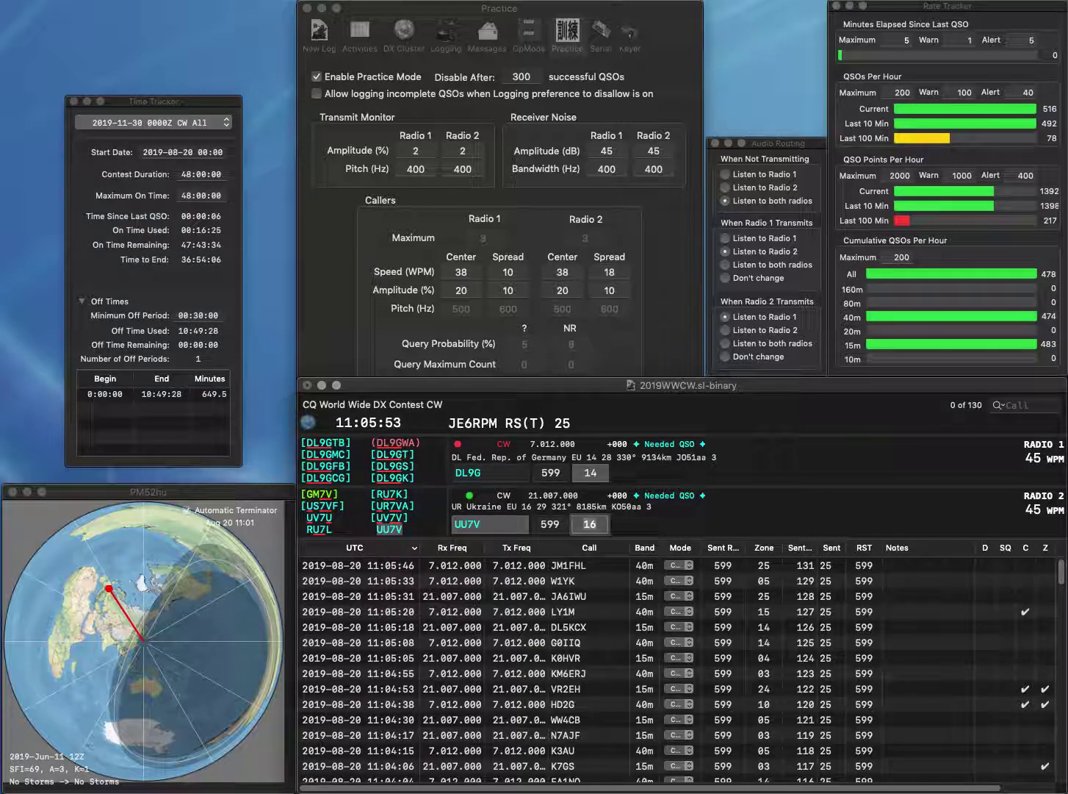
{"action": "key", "text": "Return"}
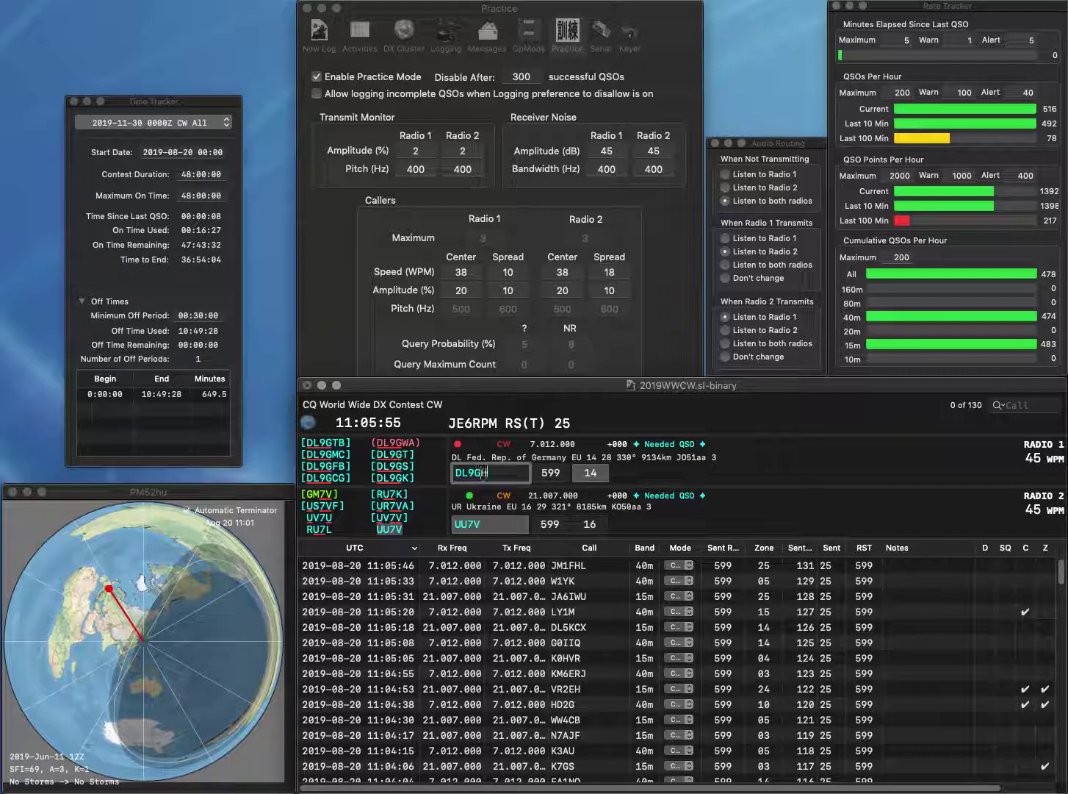
{"action": "type", "text": "S"}
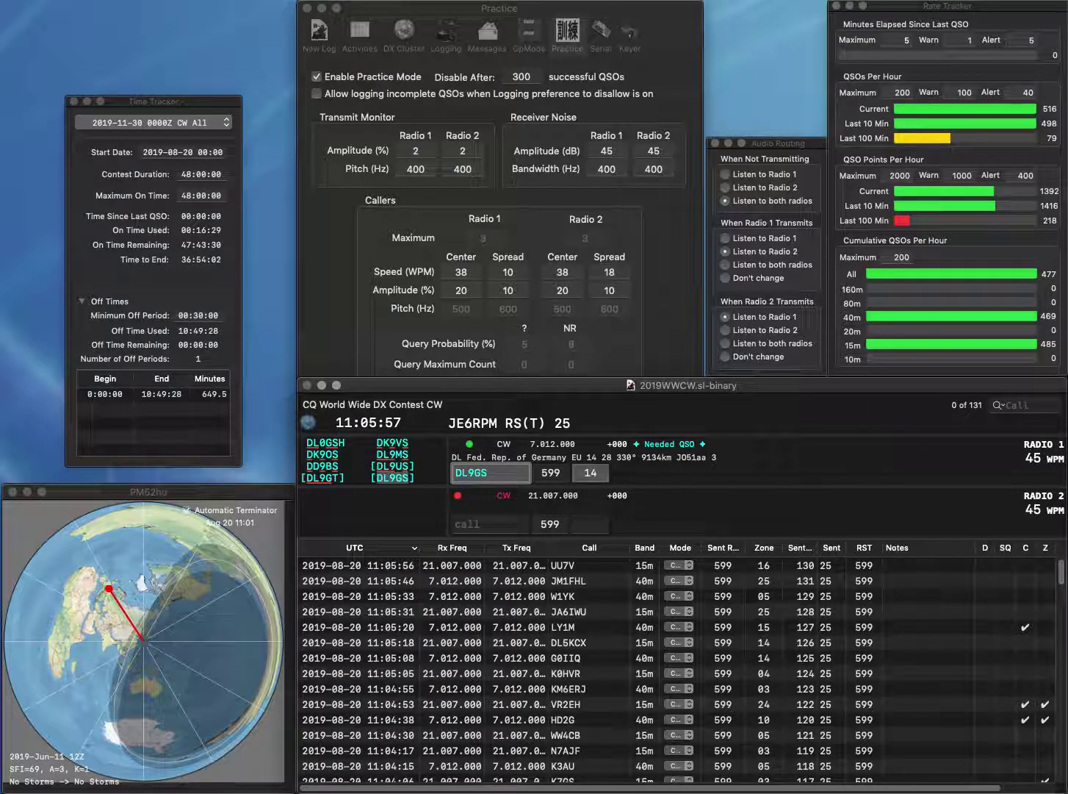
{"action": "key", "text": "Return"}
{"action": "type", "text": "KJ4"}
{"action": "type", "text": "YB"}
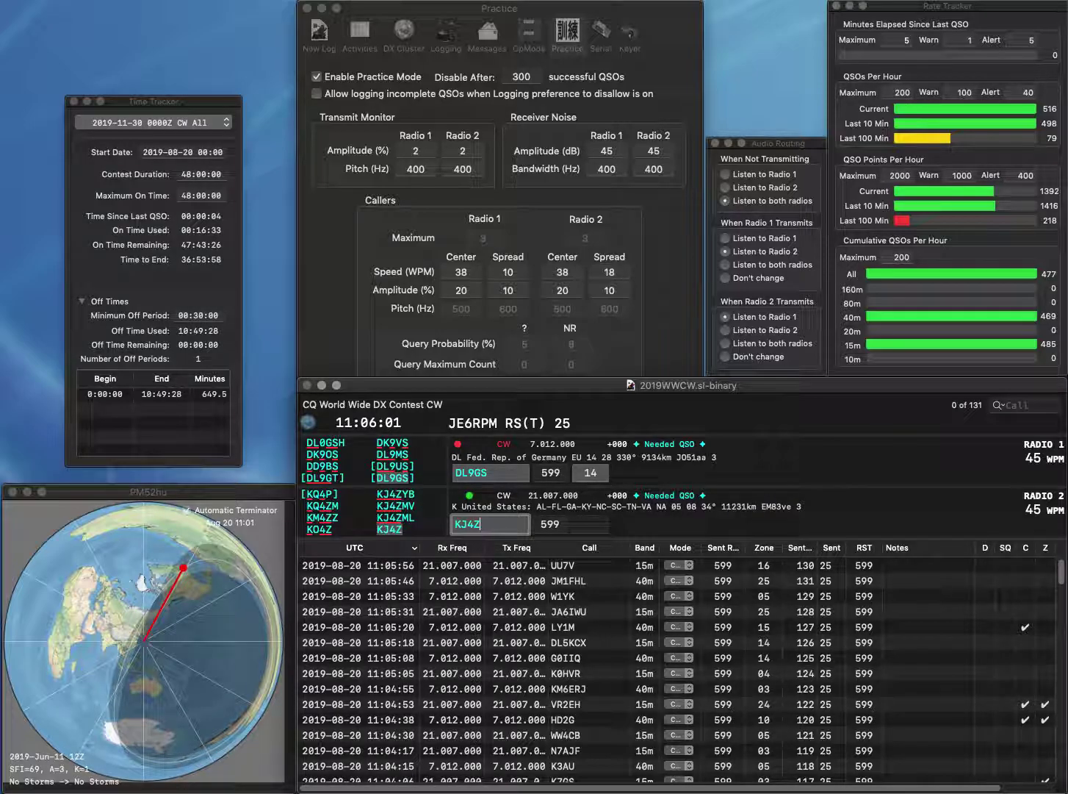
{"action": "key", "text": "Return"}
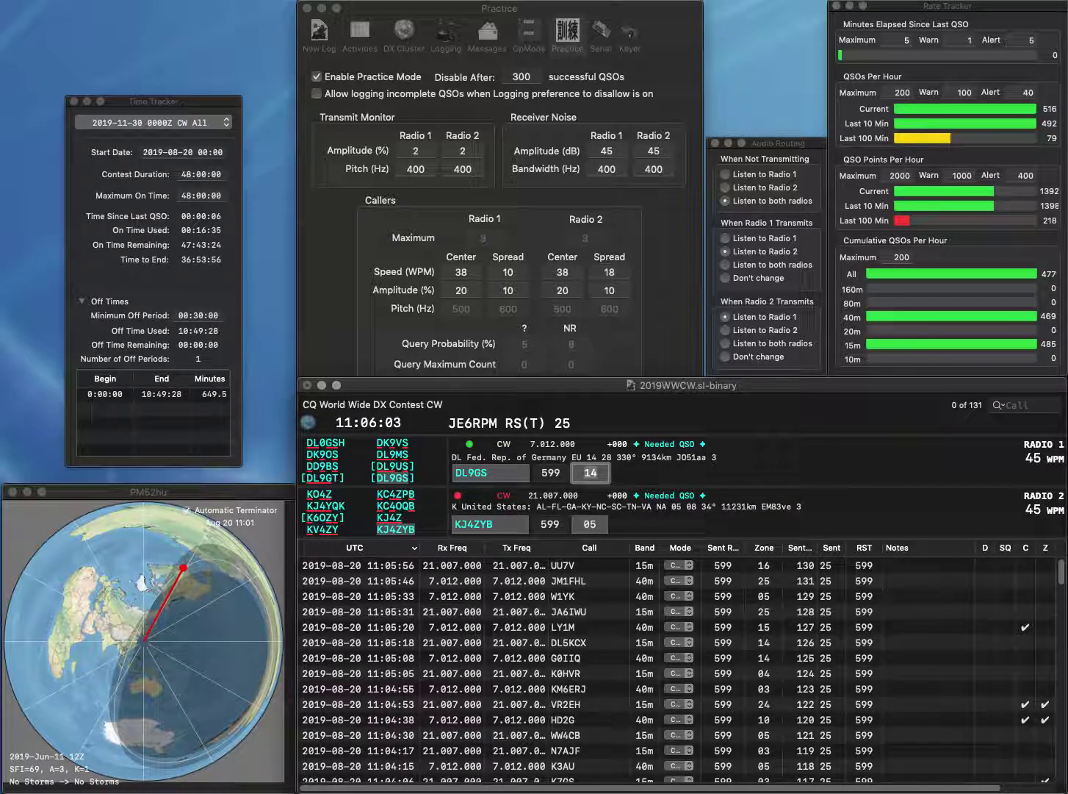
{"action": "key", "text": "Return"}
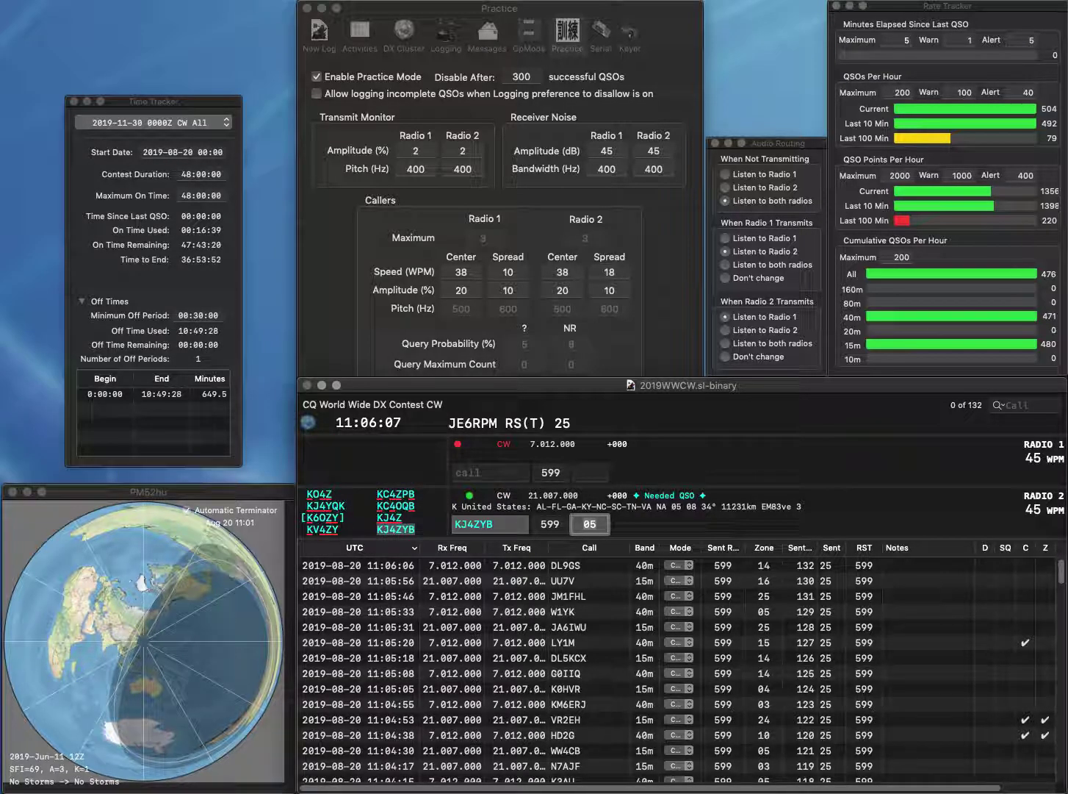
{"action": "key", "text": "Return"}
{"action": "type", "text": "KC4KK"}
{"action": "key", "text": "Return"}
{"action": "type", "text": "IK0NO"}
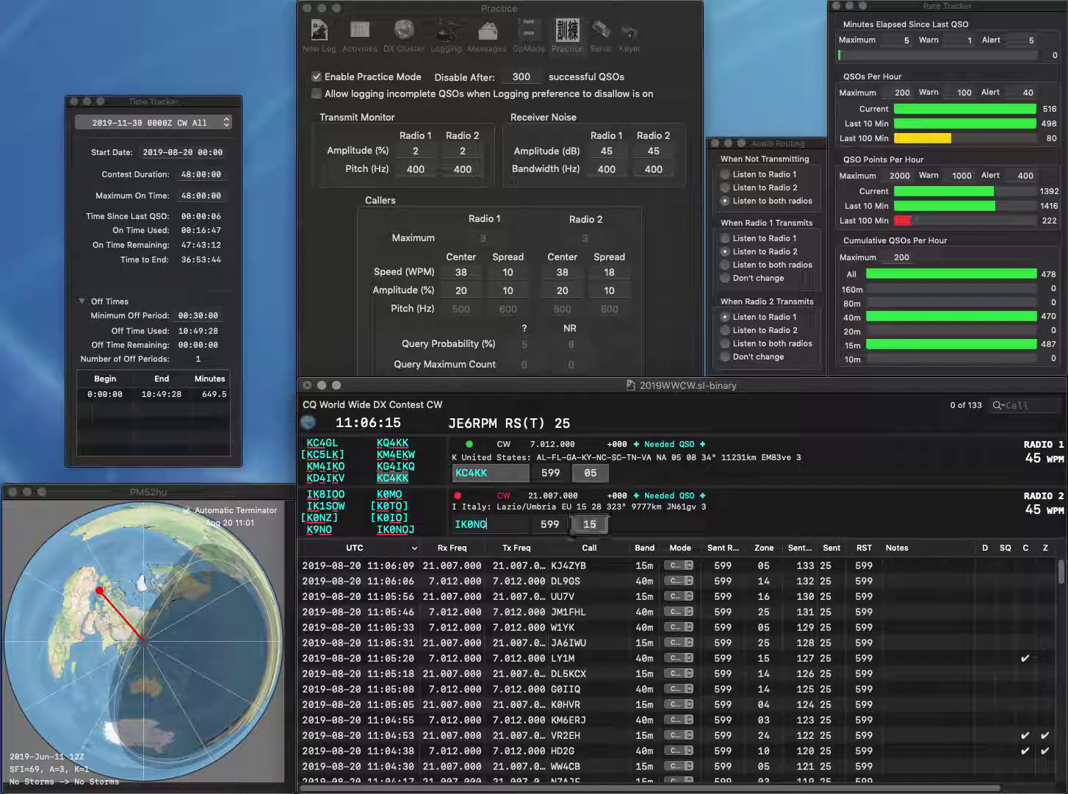
{"action": "type", "text": "J"}
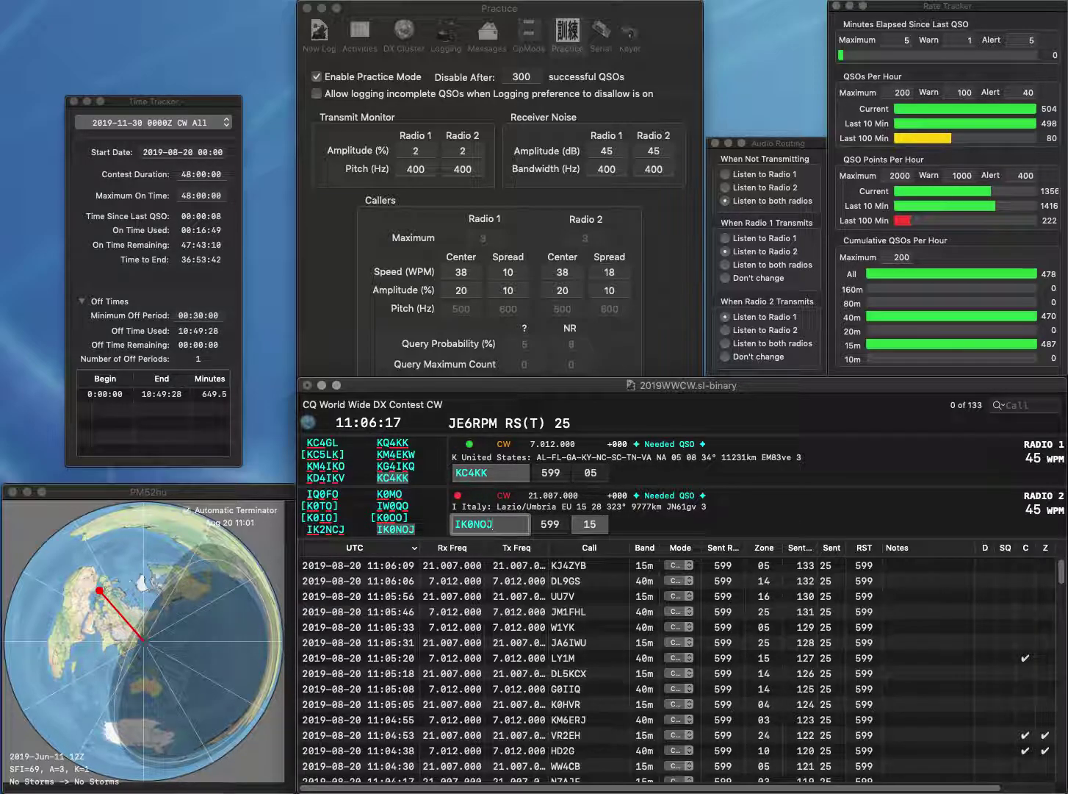
{"action": "key", "text": "Return"}
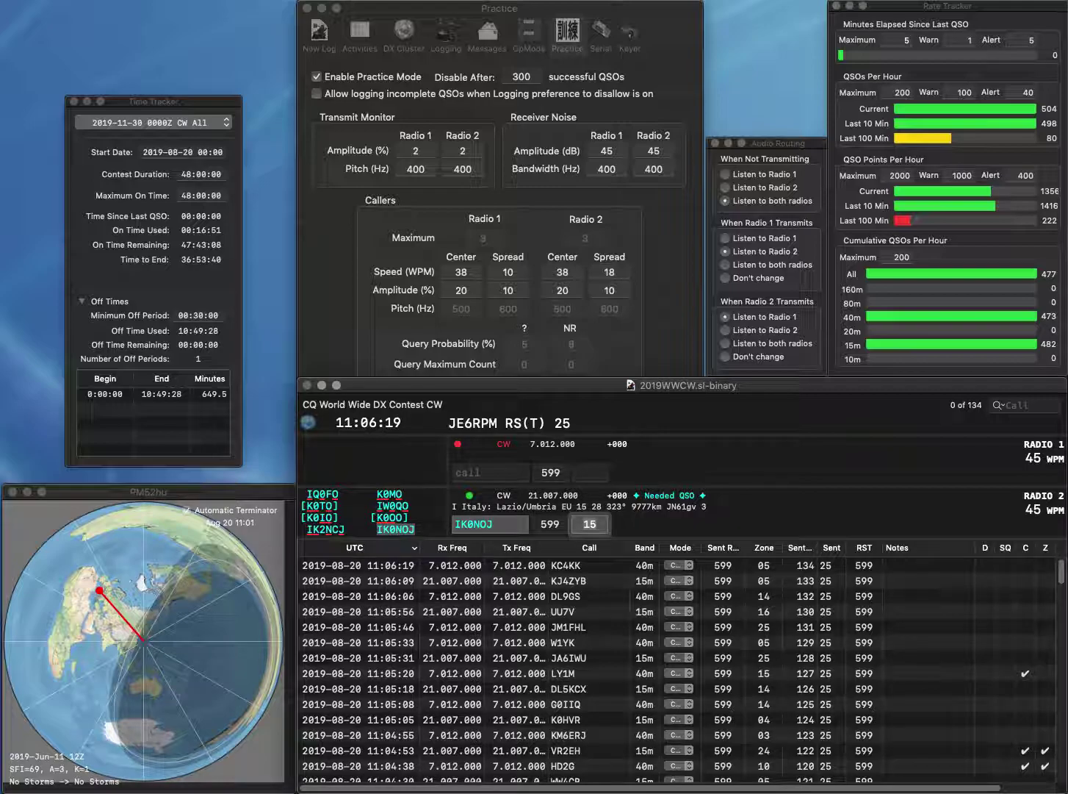
{"action": "key", "text": "Return"}
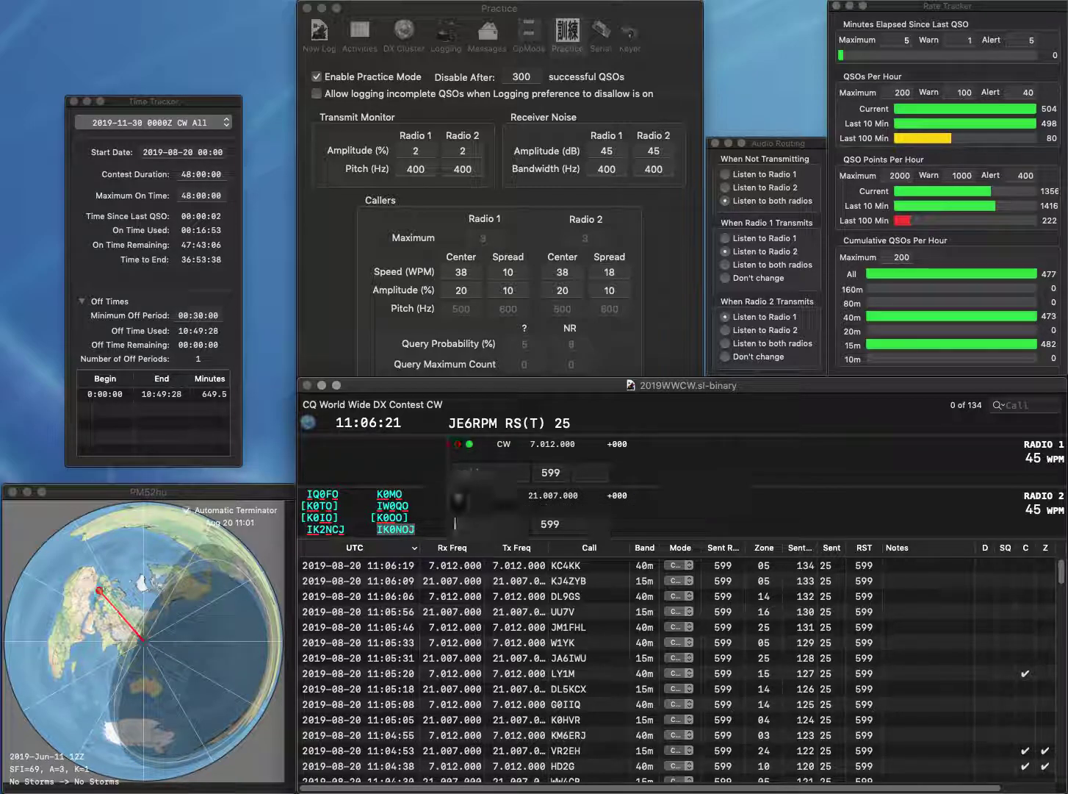
- Answer WB0O on Radio 1 and VE3NJC on Radio 2, and log both contacts
{"action": "type", "text": "WB0O"}
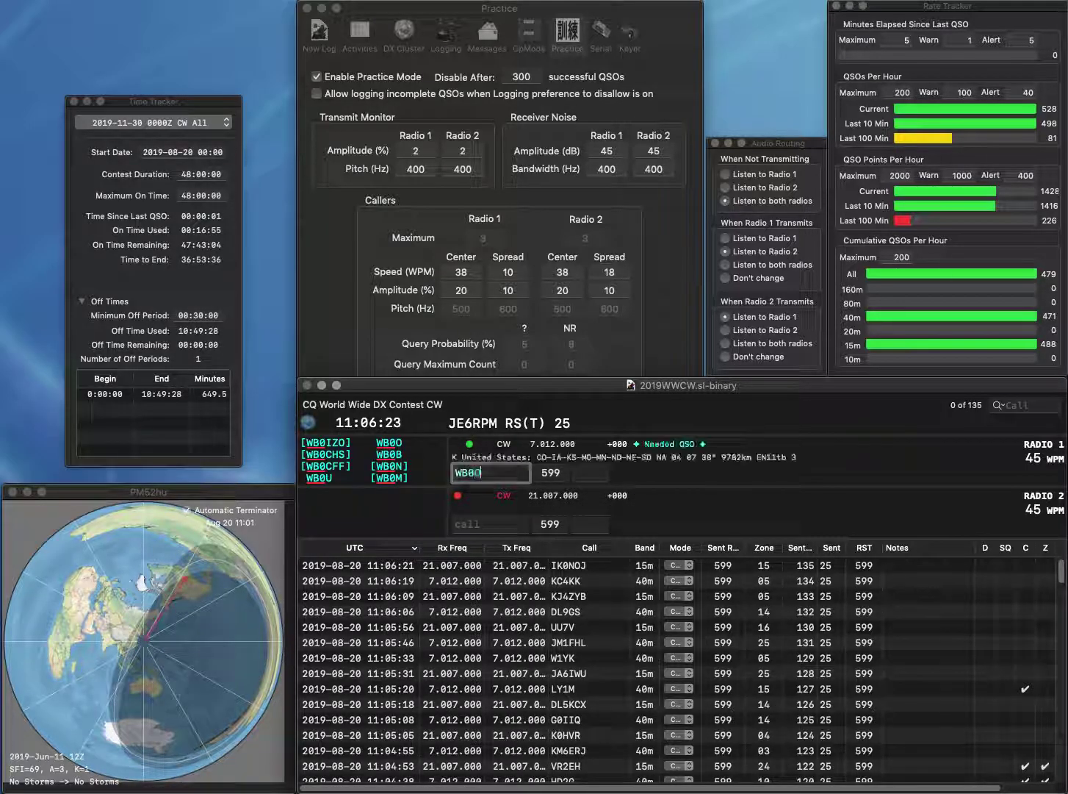
{"action": "key", "text": "Return"}
{"action": "type", "text": "VE3NJC"}
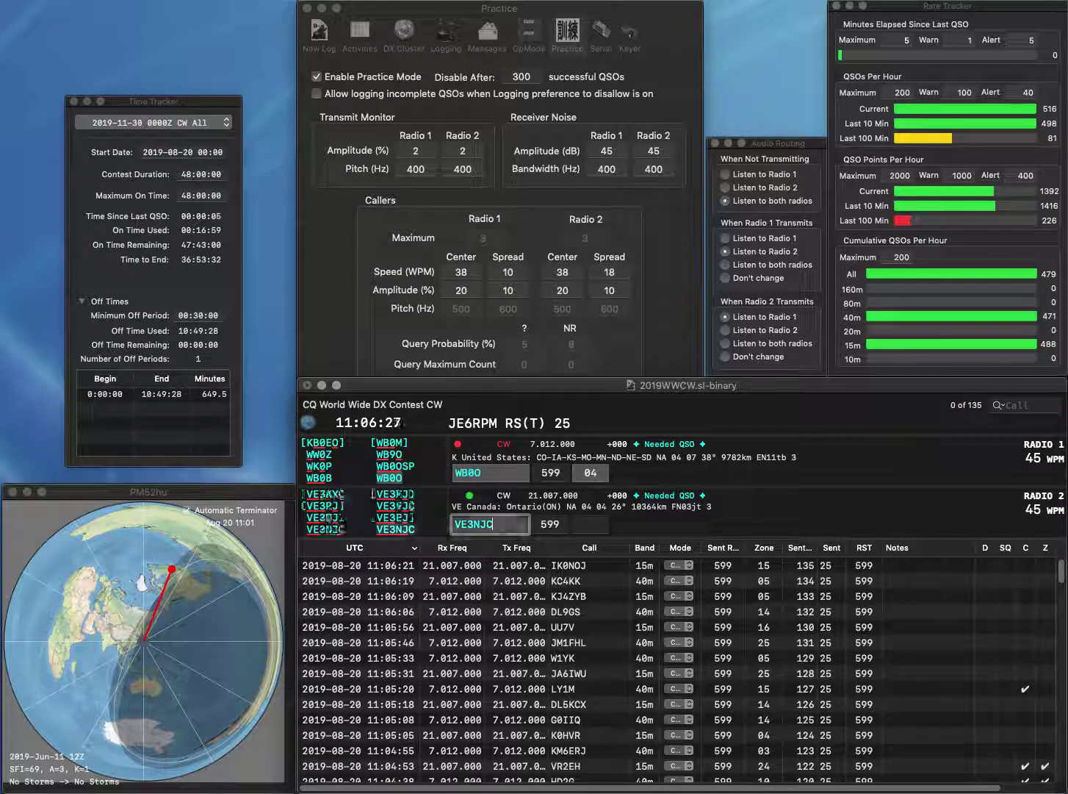
{"action": "key", "text": "Return"}
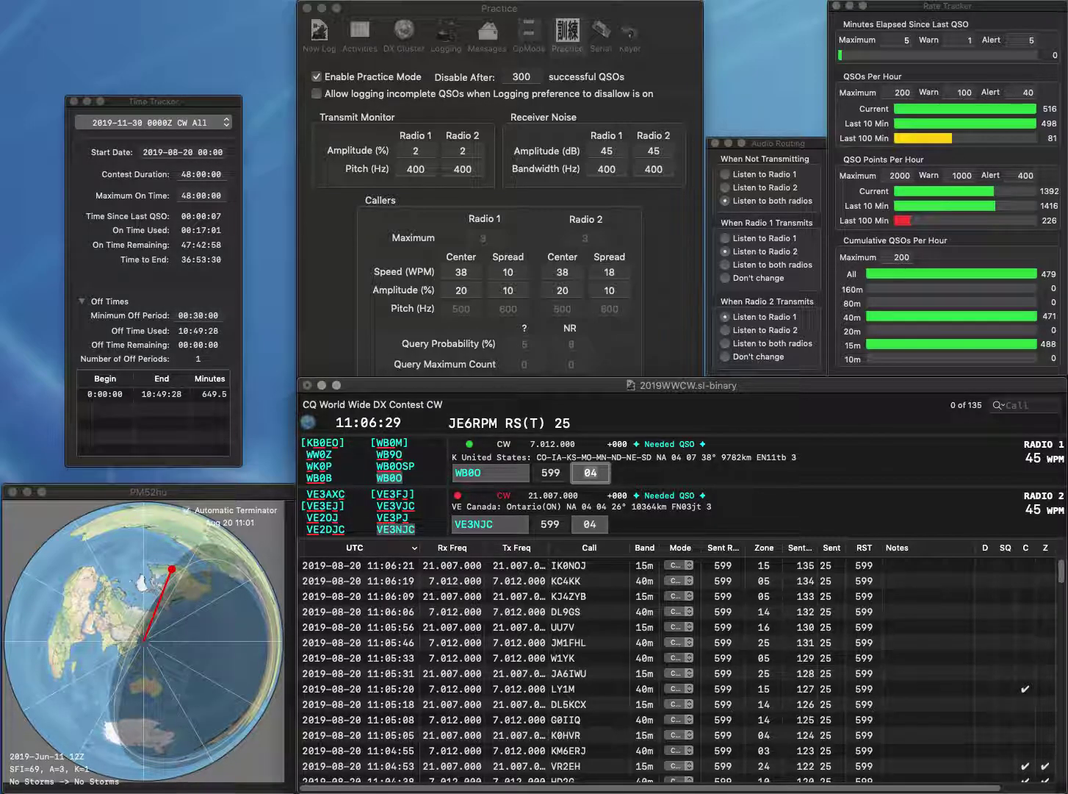
{"action": "key", "text": "Return"}
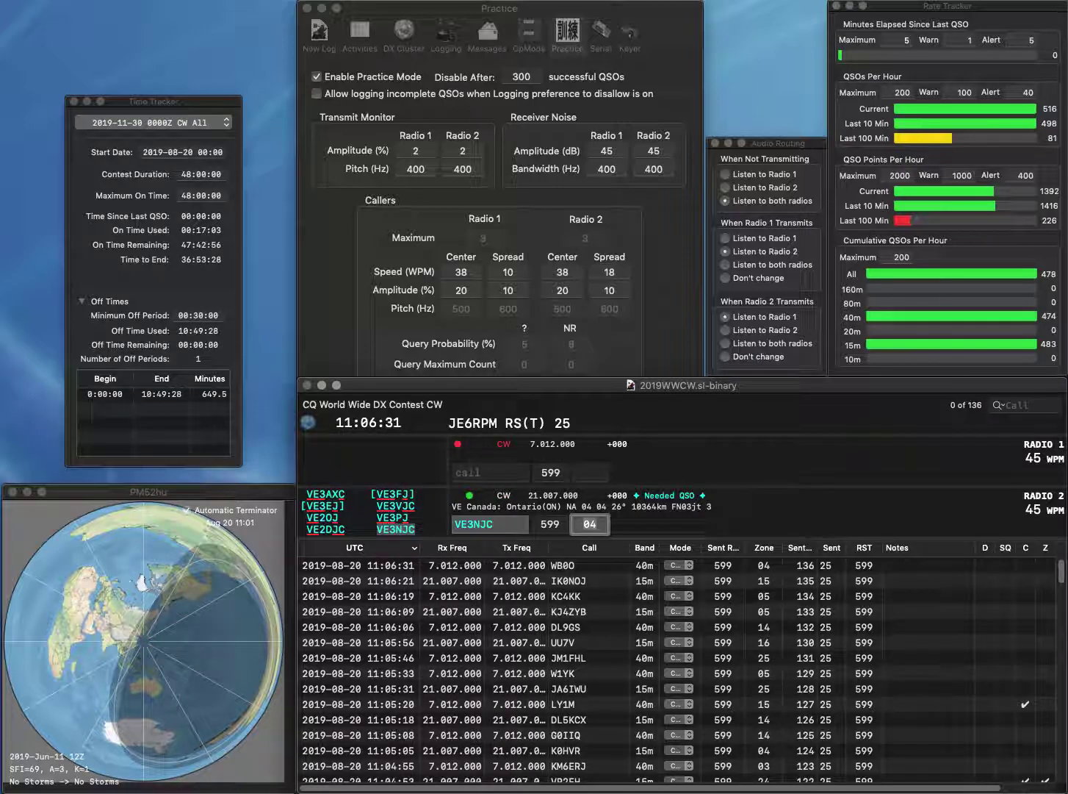
{"action": "key", "text": "Return"}
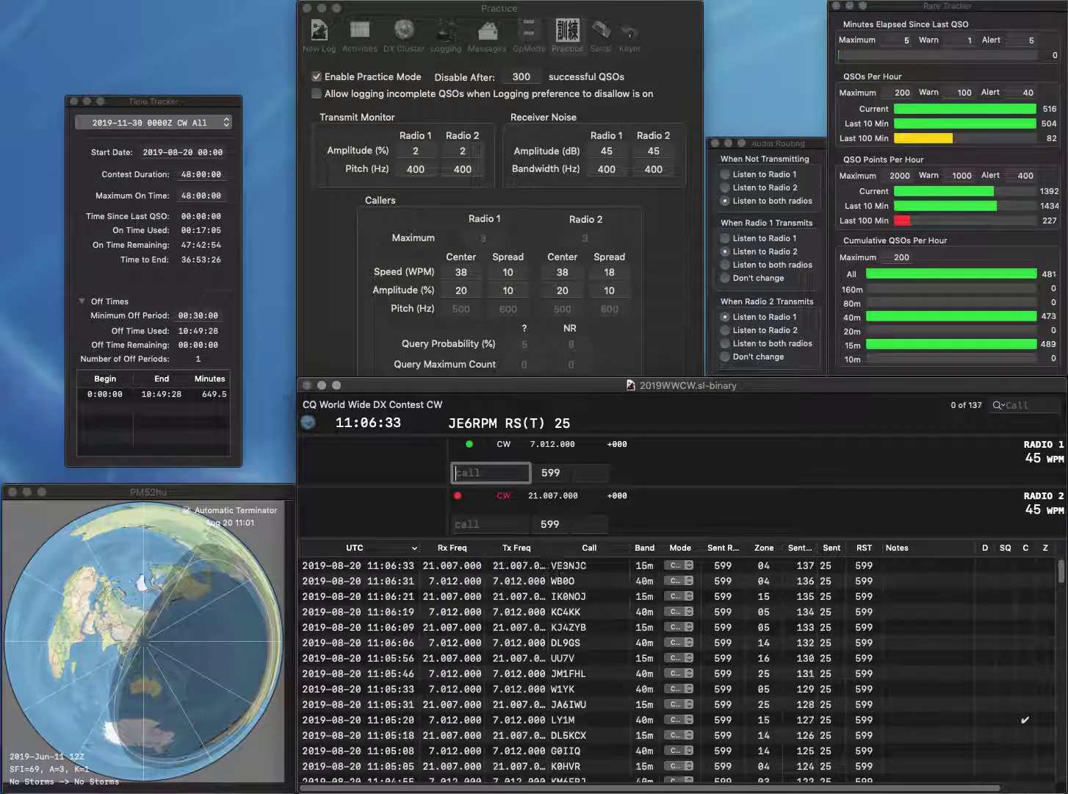
- Answer K3WA on Radio 1 and K0JA on Radio 2, and log both contacts
{"action": "type", "text": "K3WA"}
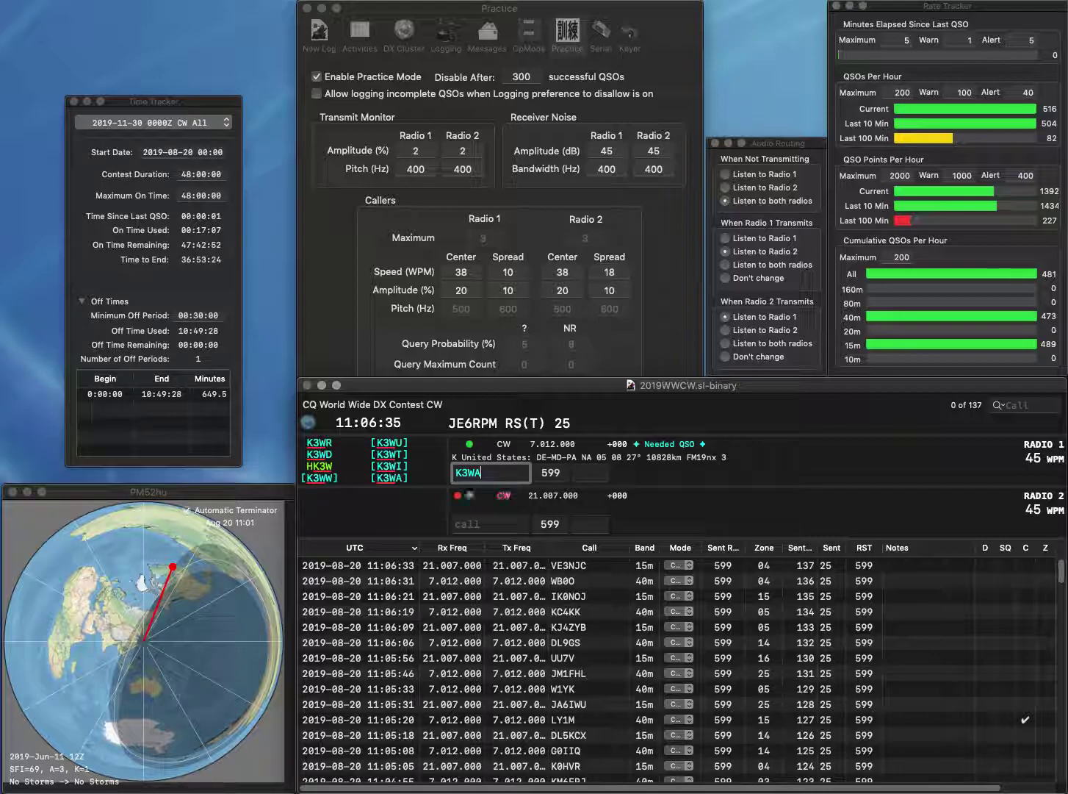
{"action": "key", "text": "Return"}
{"action": "type", "text": "K0JA"}
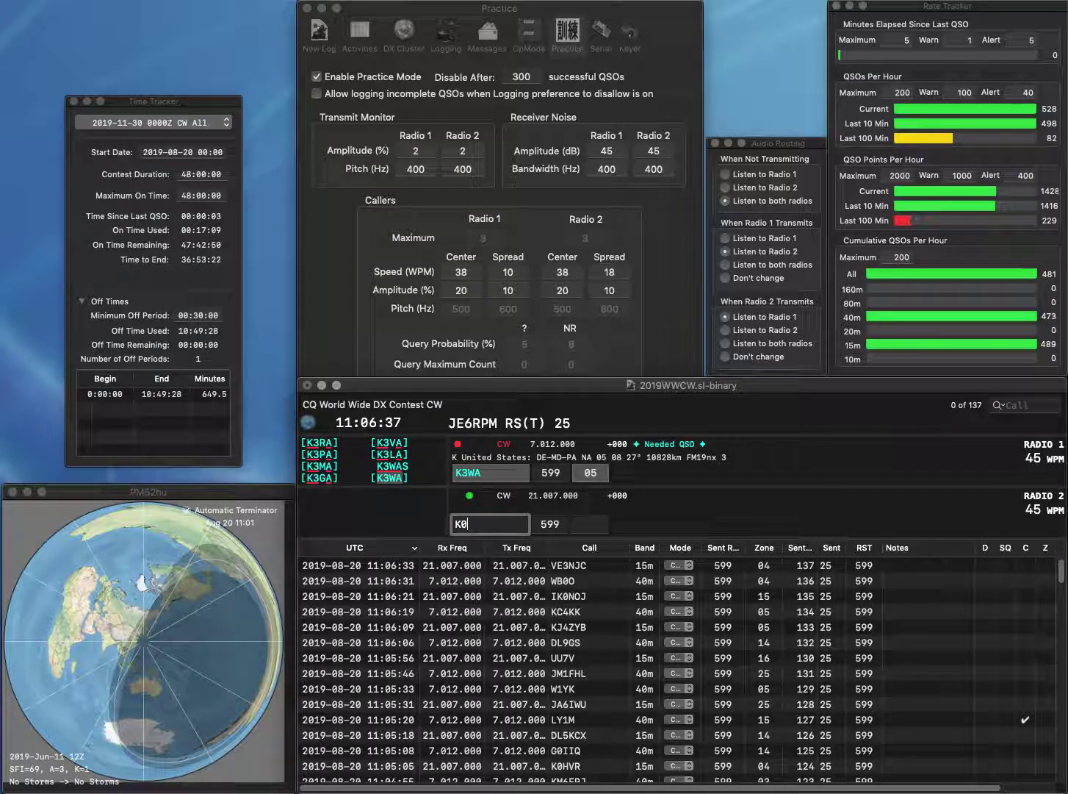
{"action": "key", "text": "Return"}
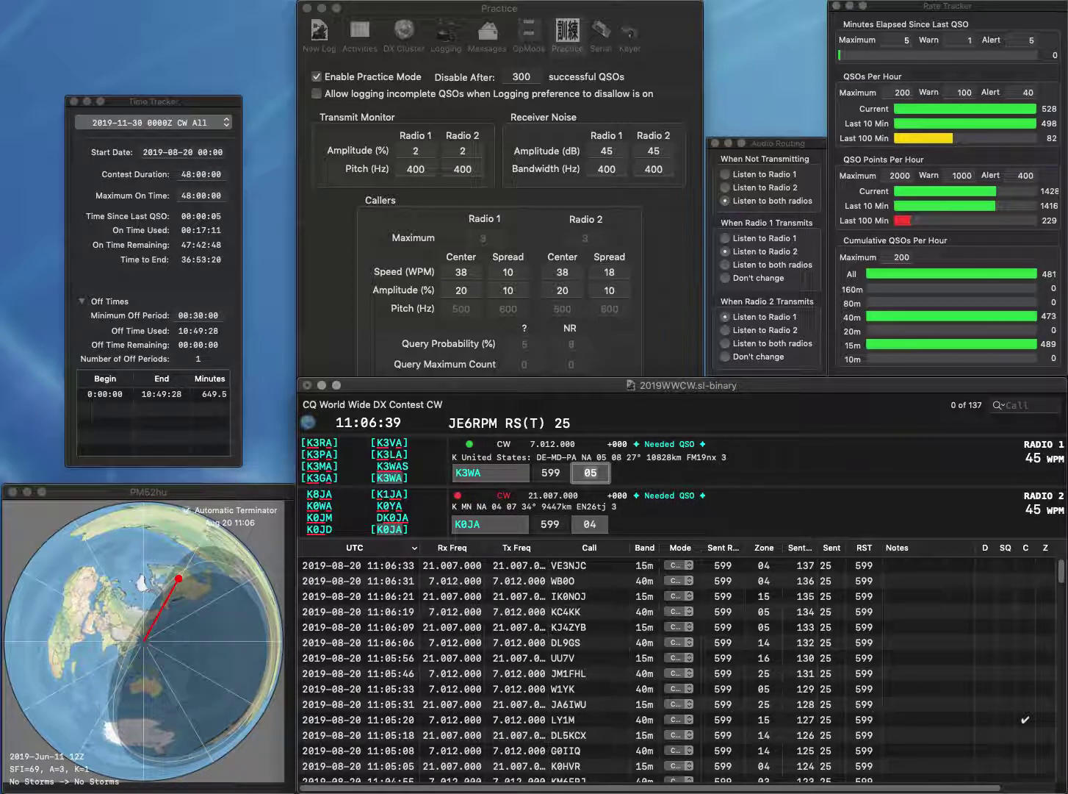
{"action": "key", "text": "Return"}
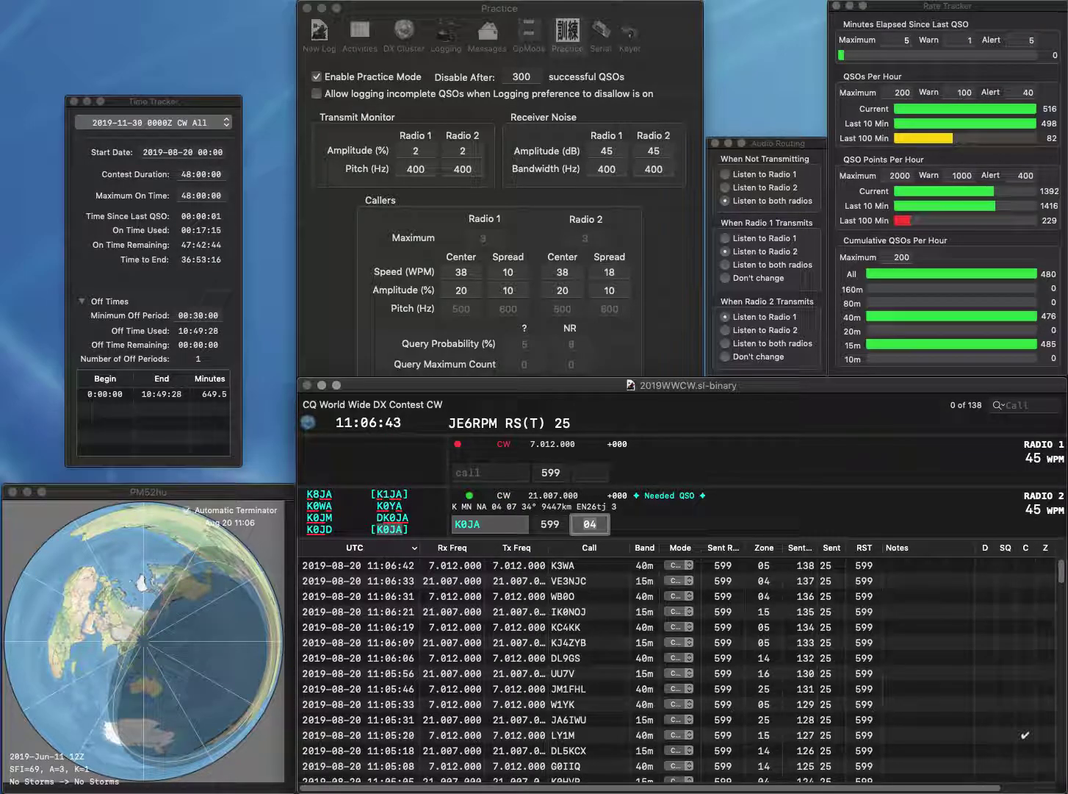
{"action": "key", "text": "Return"}
{"action": "type", "text": "IK4"}
{"action": "key", "text": "Return"}
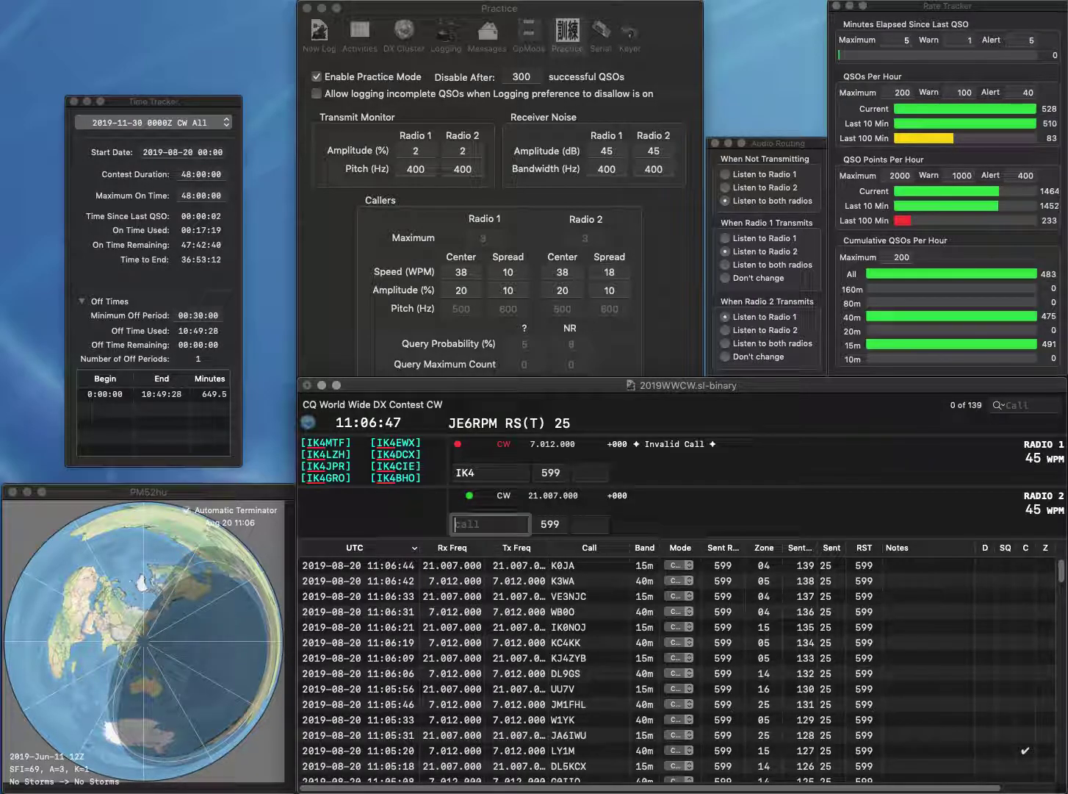
{"action": "type", "text": "KE8M"}
{"action": "key", "text": "Return"}
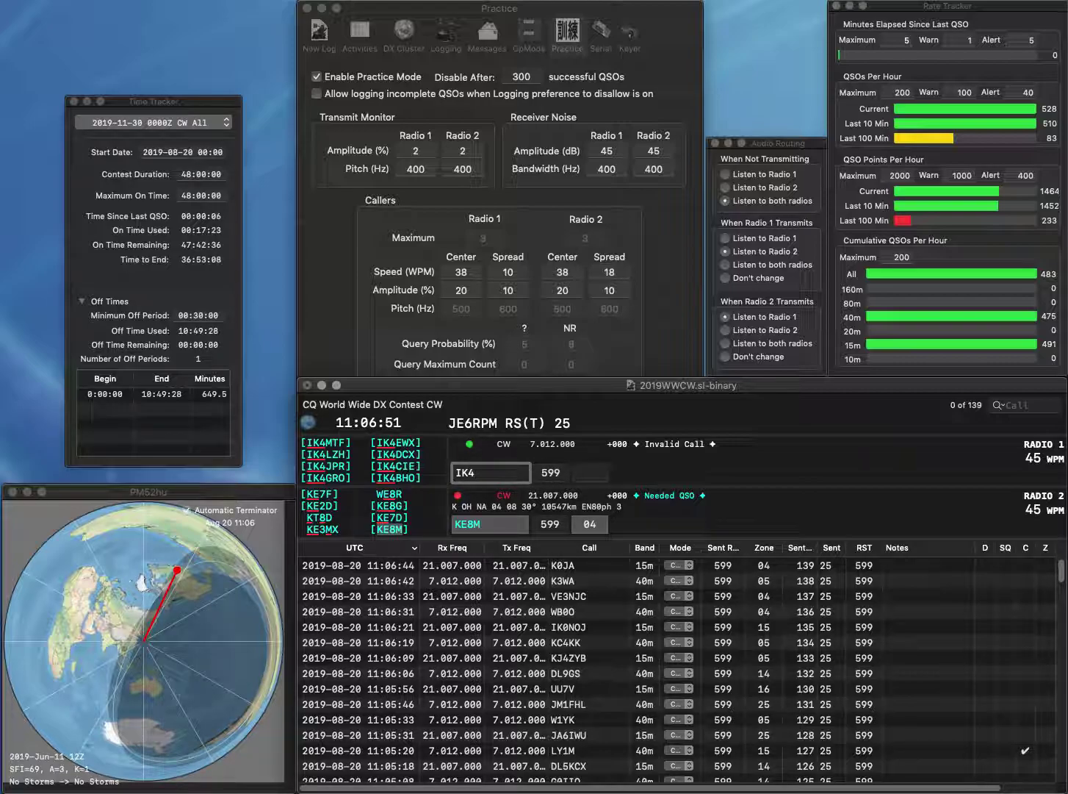
{"action": "type", "text": "XCL"}
{"action": "key", "text": "Return"}
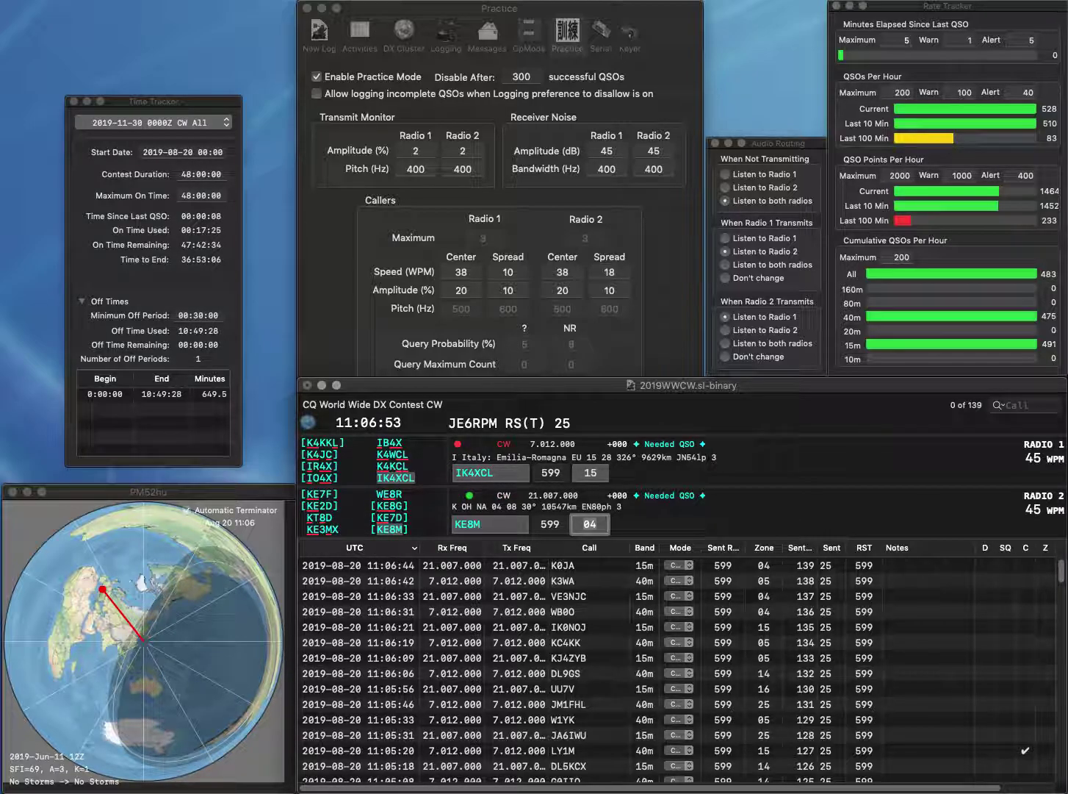
{"action": "key", "text": "Return"}
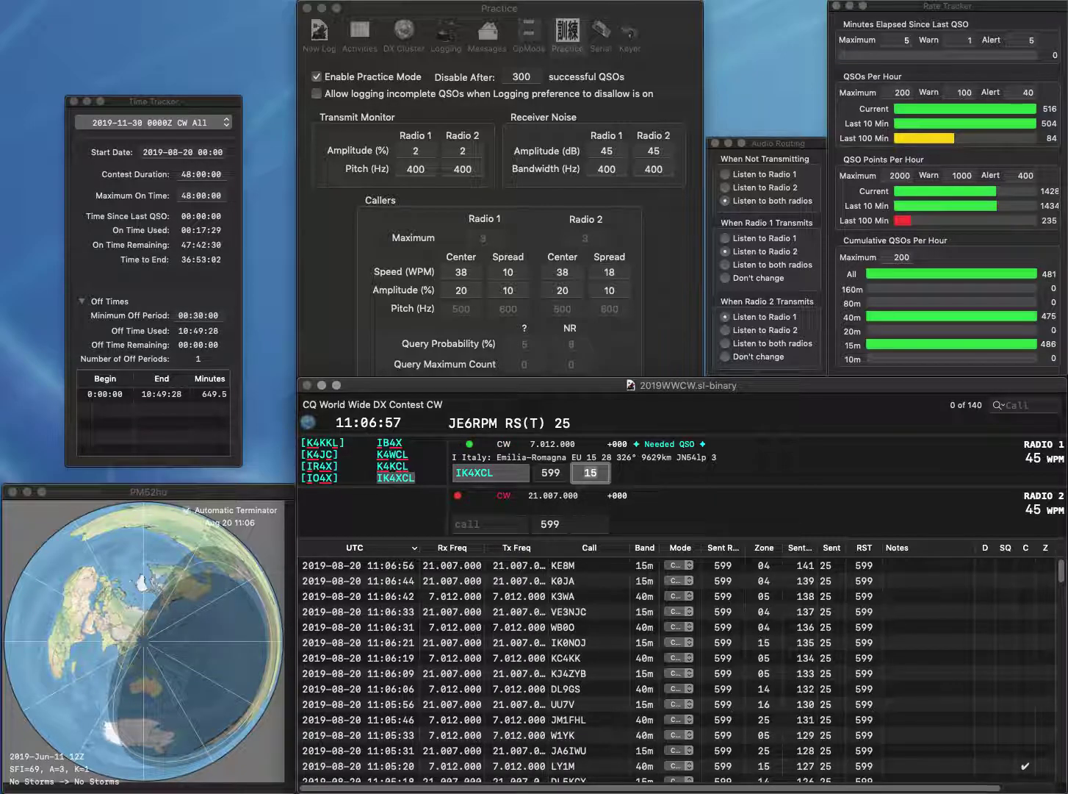
{"action": "key", "text": "Return"}
{"action": "type", "text": "W1OW"}
{"action": "key", "text": "Return"}
{"action": "type", "text": "DL1GME"}
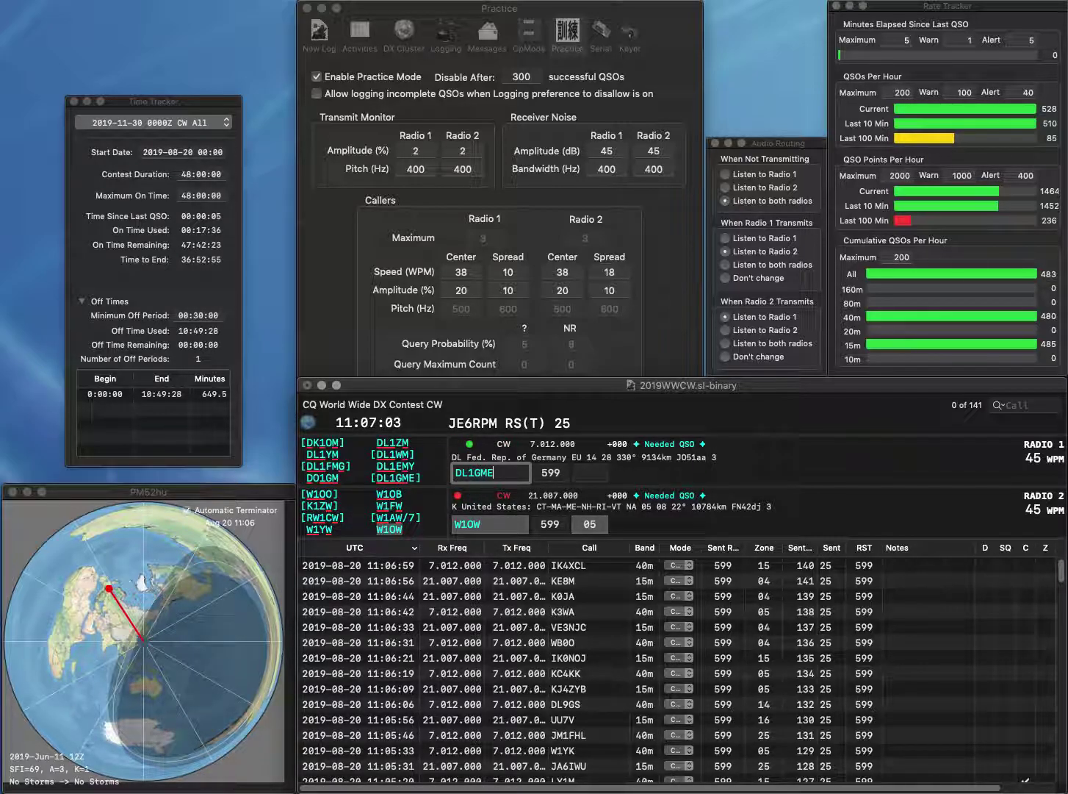
{"action": "key", "text": "Return"}
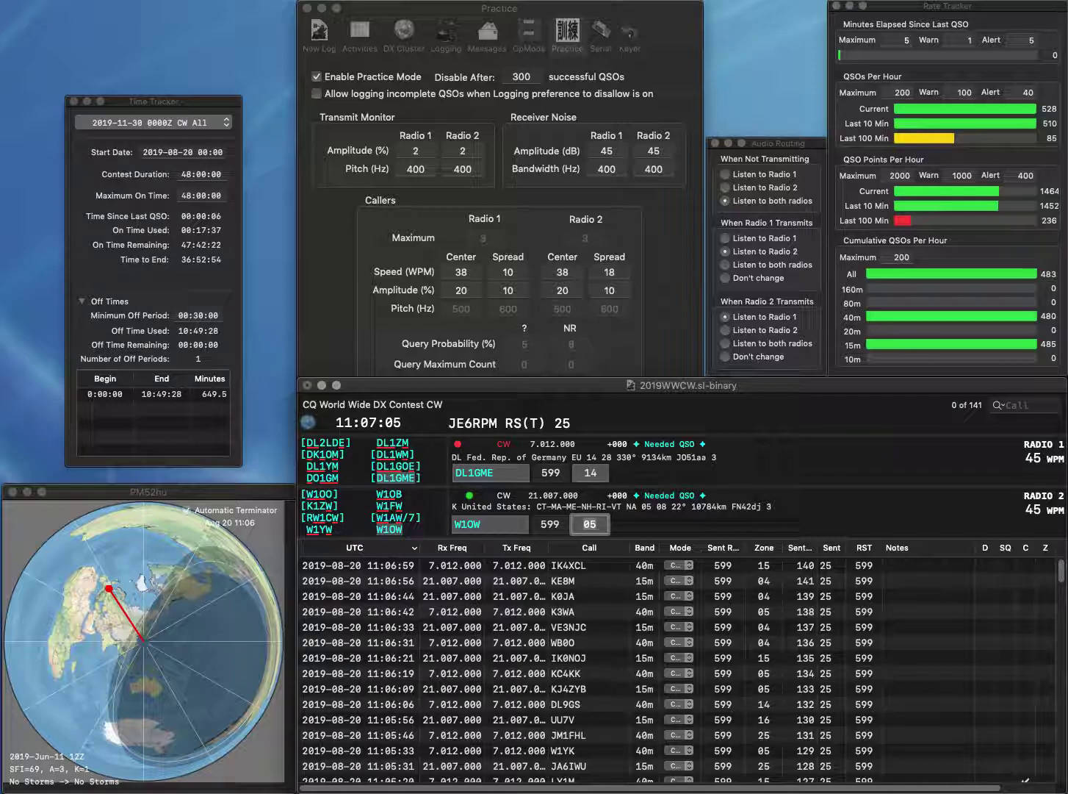
{"action": "key", "text": "Return"}
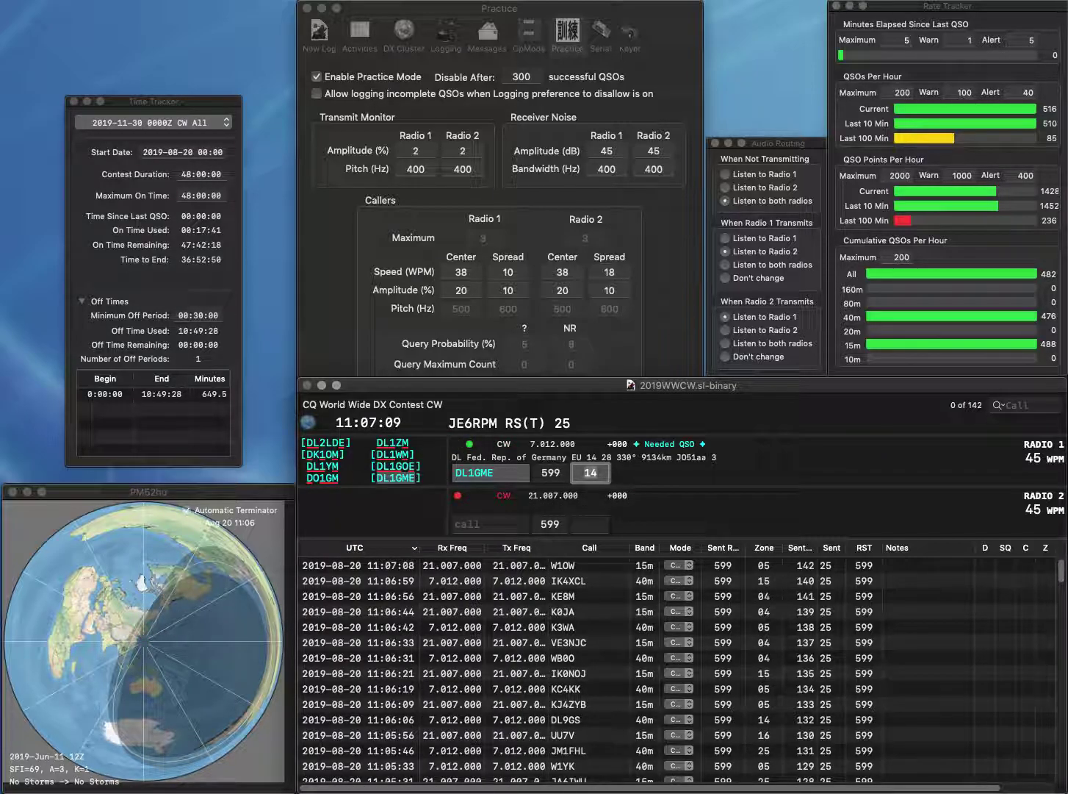
{"action": "key", "text": "Return"}
{"action": "type", "text": "WB3J"}
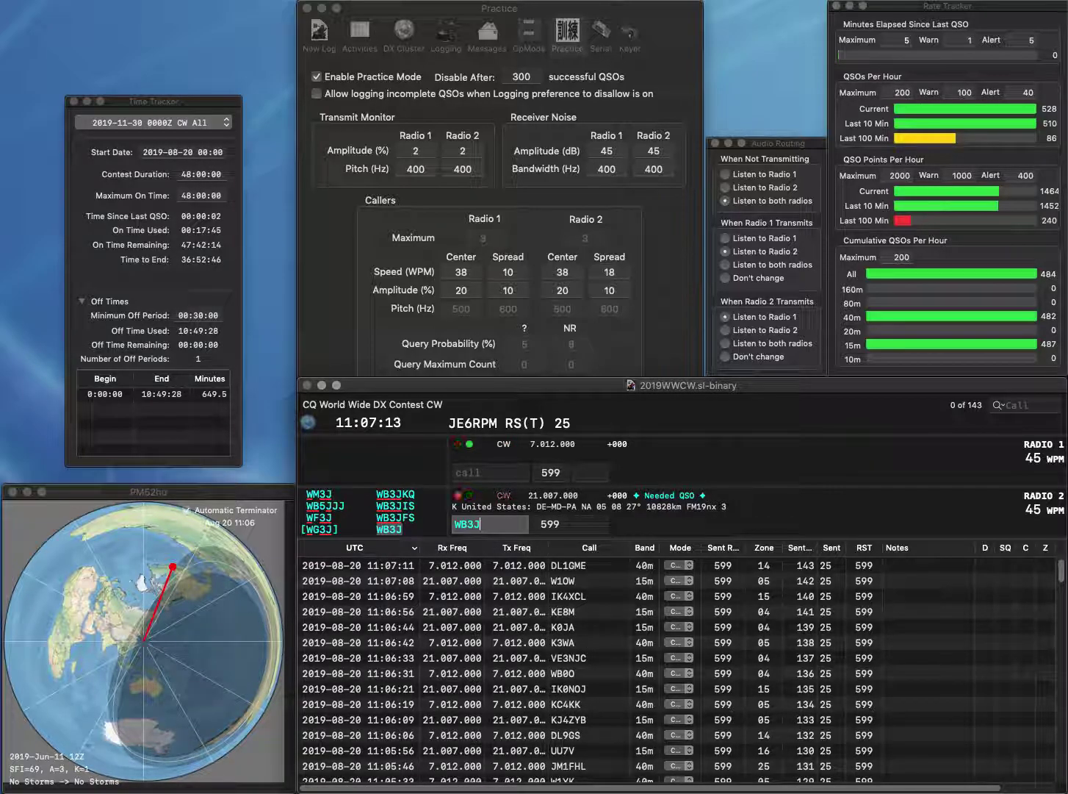
{"action": "left_click", "coordinate": [457, 471]}
{"action": "type", "text": "JA5"}
{"action": "key", "text": "BackSpace"}
{"action": "type", "text": "7"}
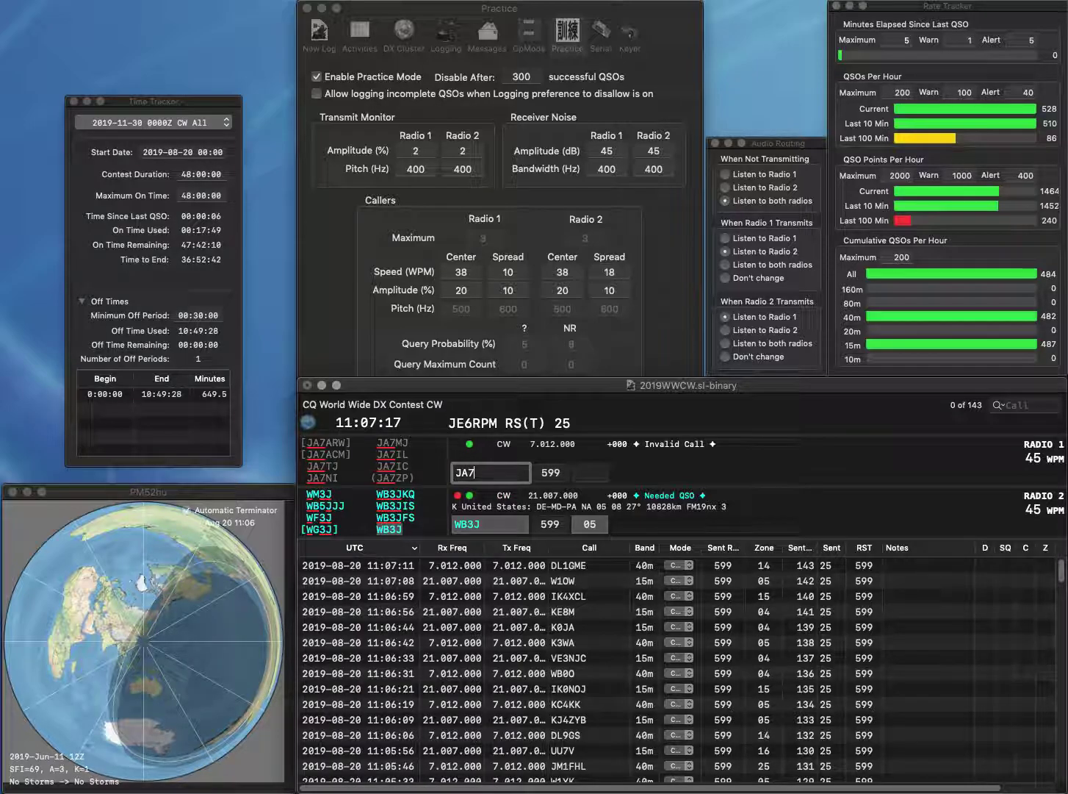
{"action": "type", "text": "TJ"}
{"action": "key", "text": "Return"}
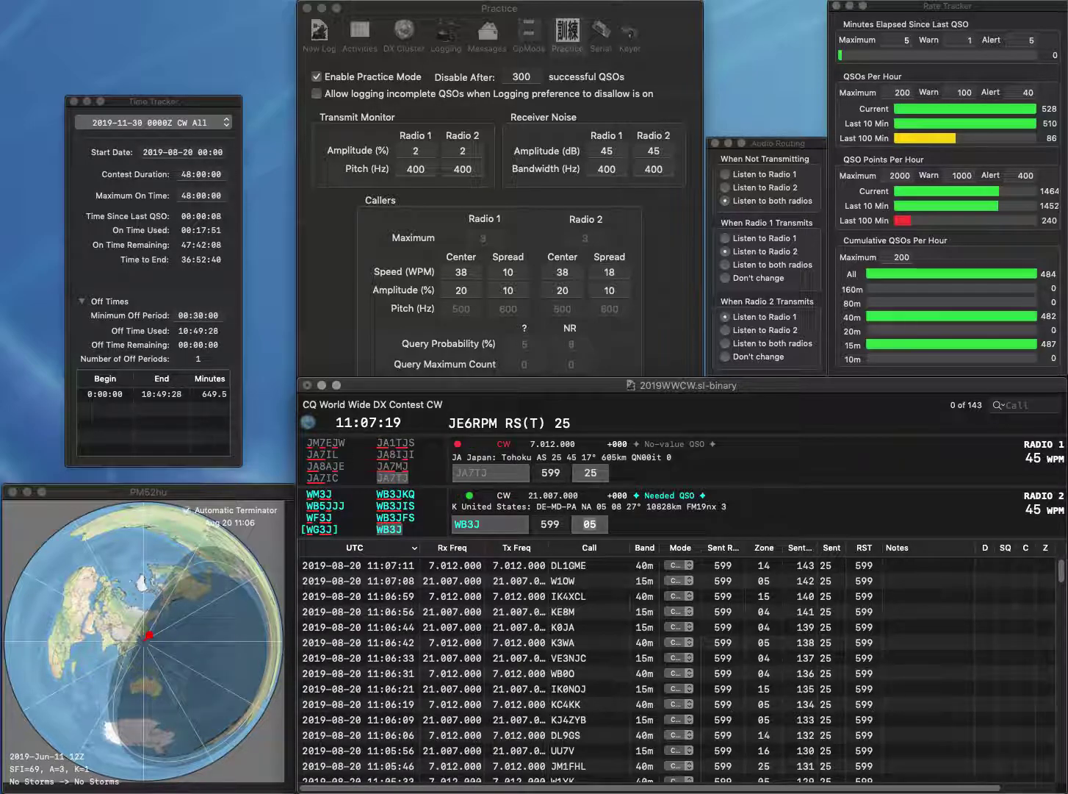
{"action": "key", "text": "Tab"}
{"action": "key", "text": "space"}
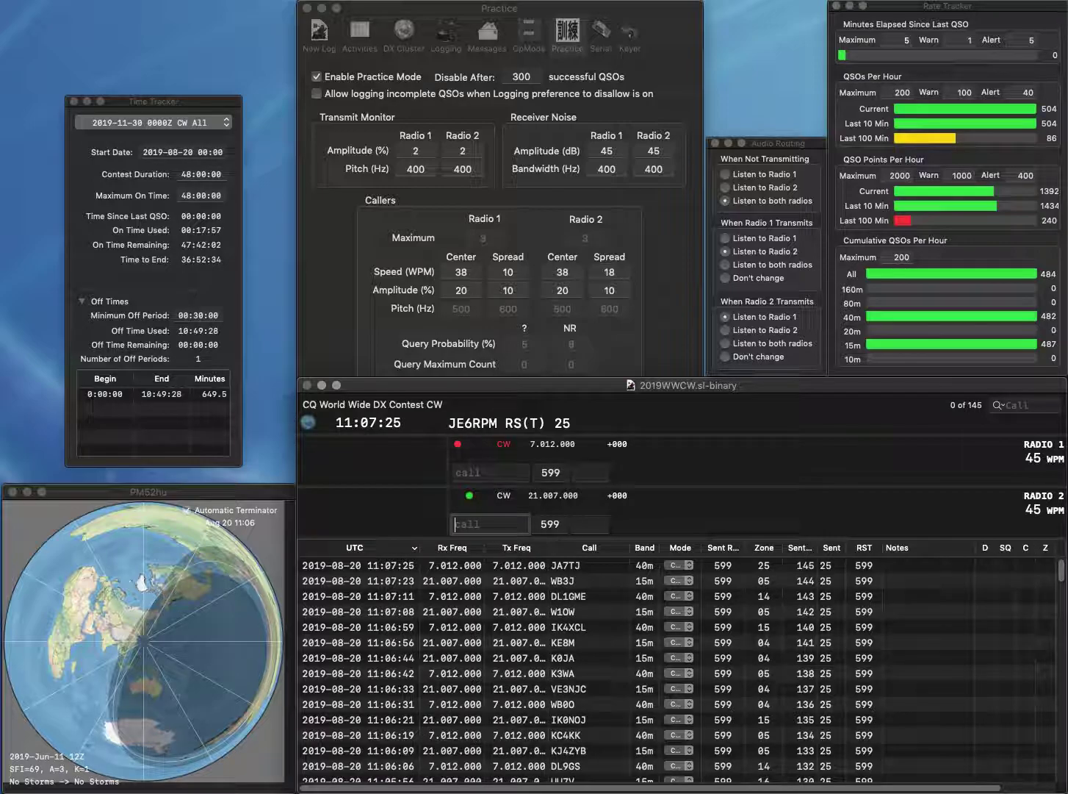
{"action": "type", "text": "9ZVF"}
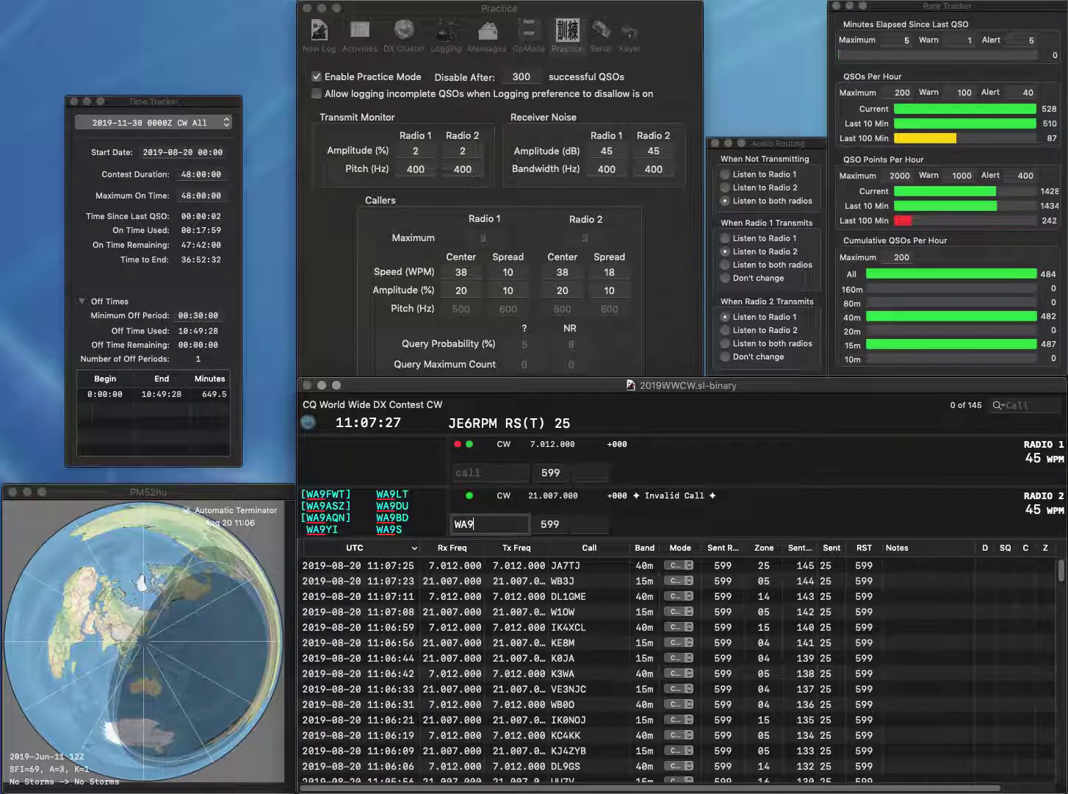
{"action": "left_click", "coordinate": [456, 472]}
{"action": "type", "text": "4AM"}
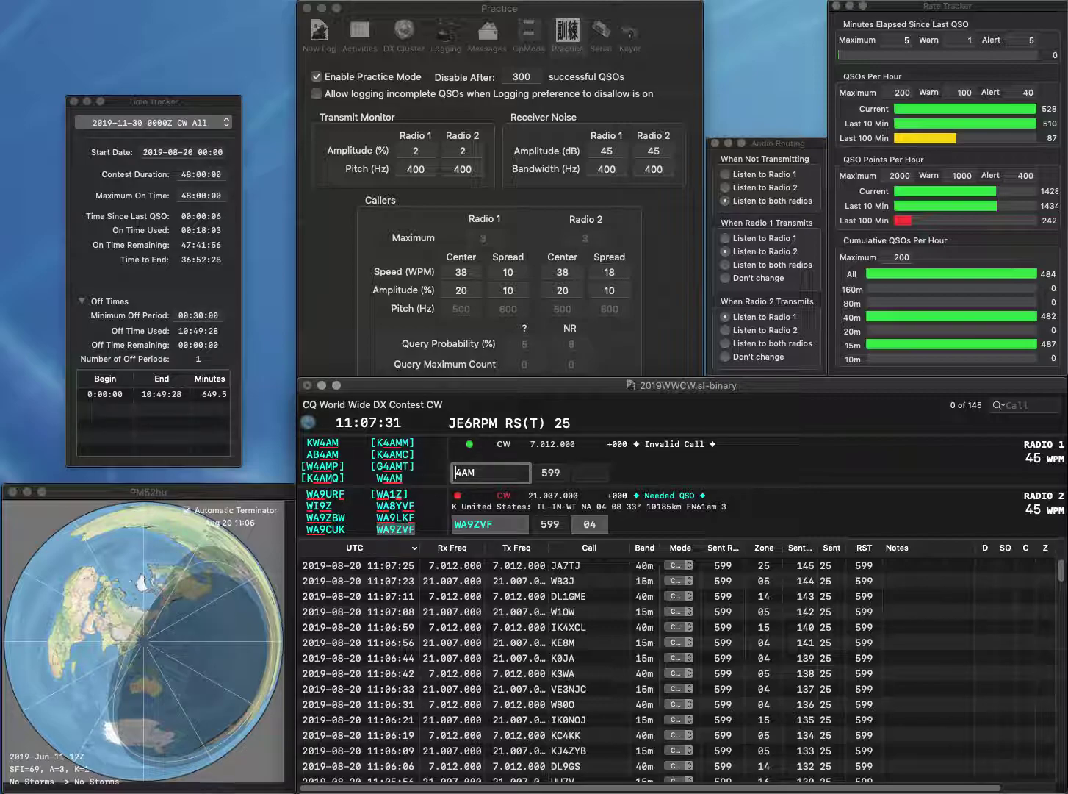
{"action": "key", "text": "Return"}
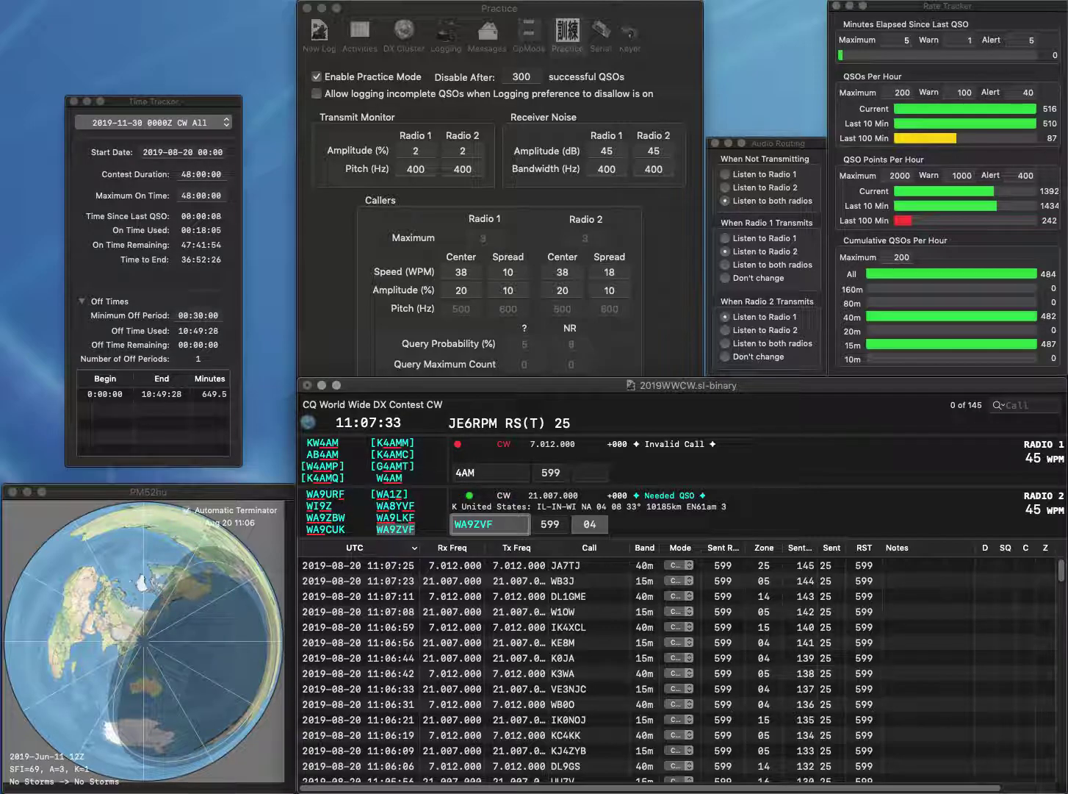
{"action": "key", "text": "Return"}
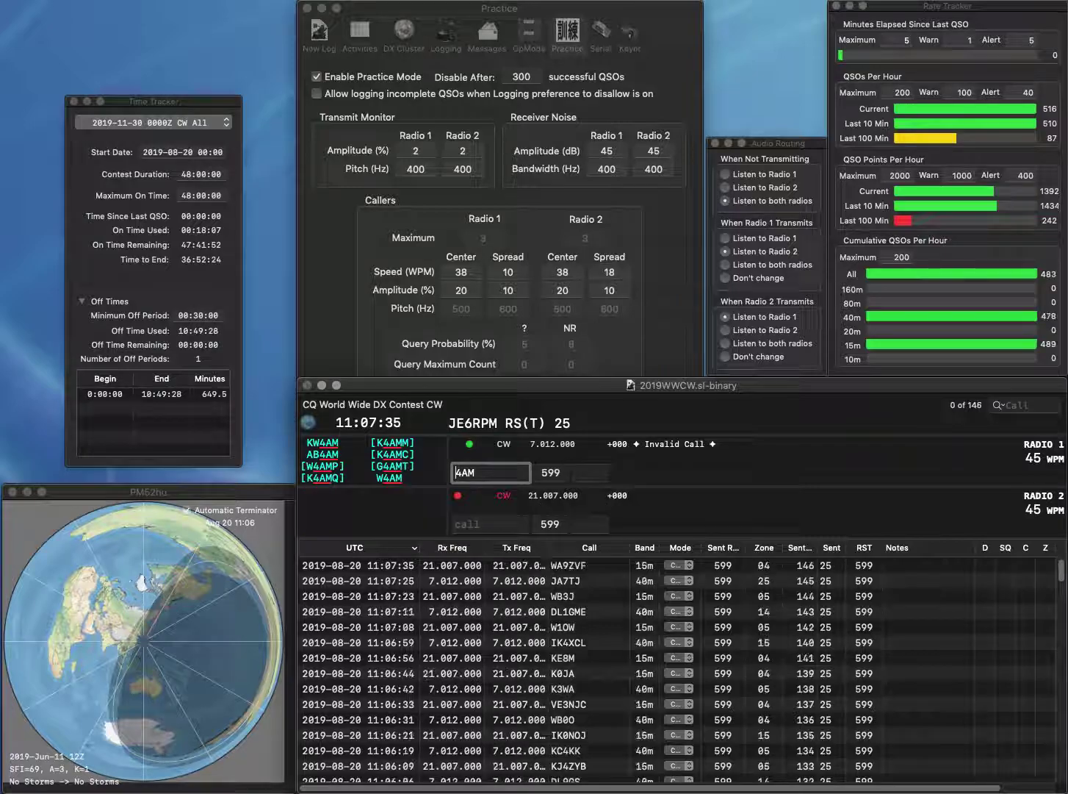
{"action": "type", "text": "RD"}
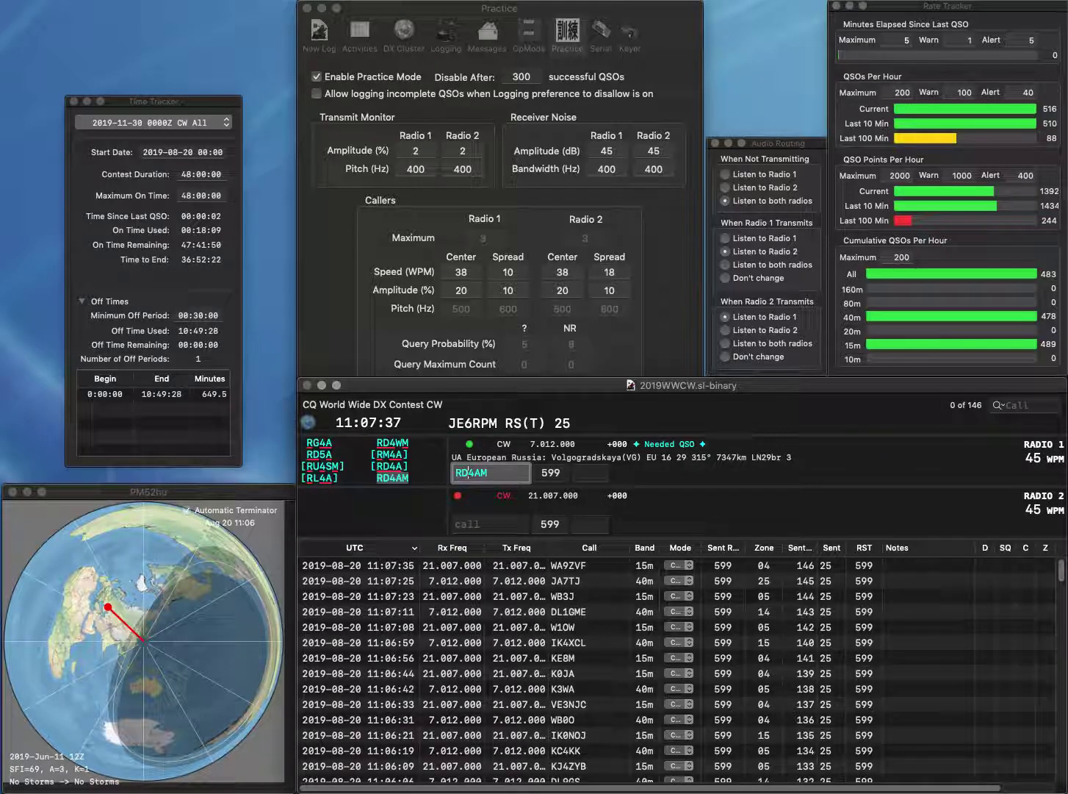
{"action": "key", "text": "Return"}
{"action": "type", "text": "G7MVX"}
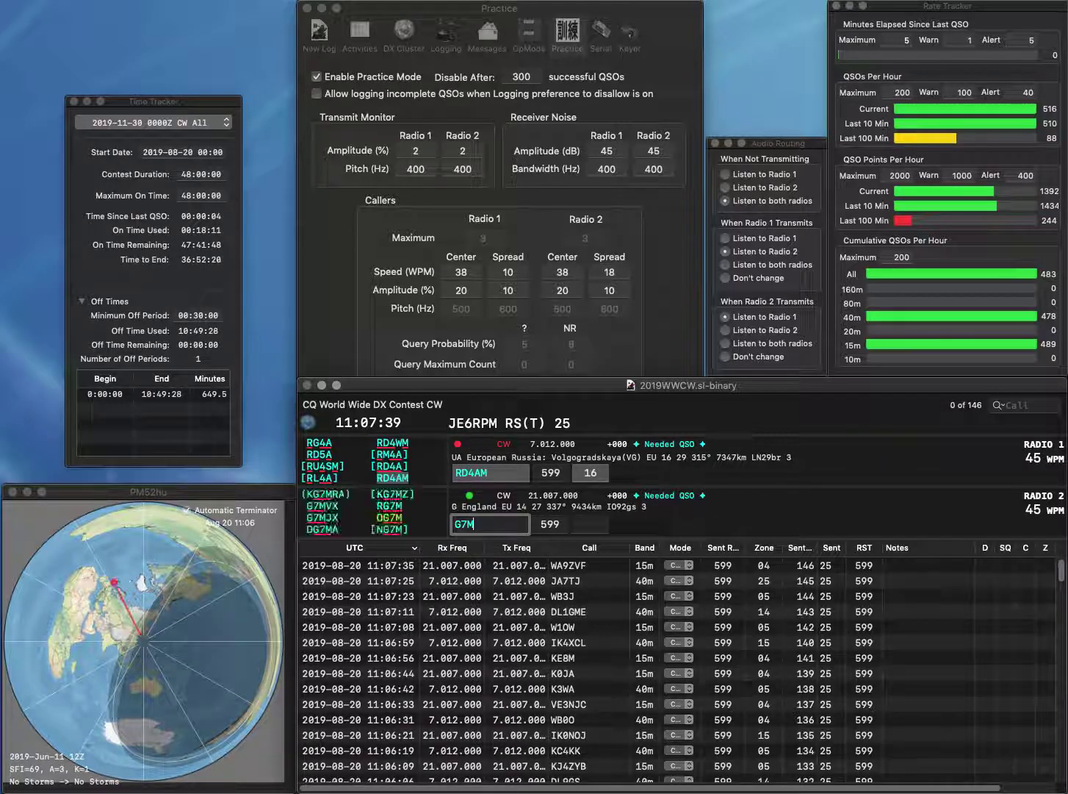
{"action": "key", "text": "Return"}
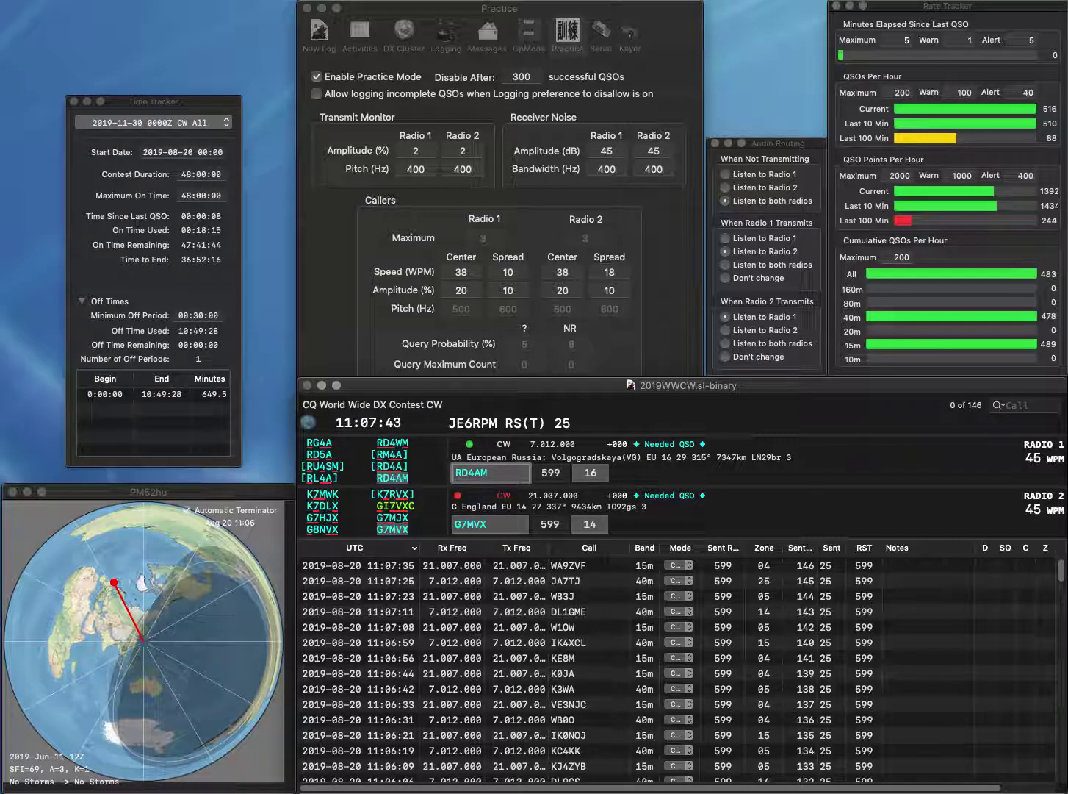
{"action": "key", "text": "Return"}
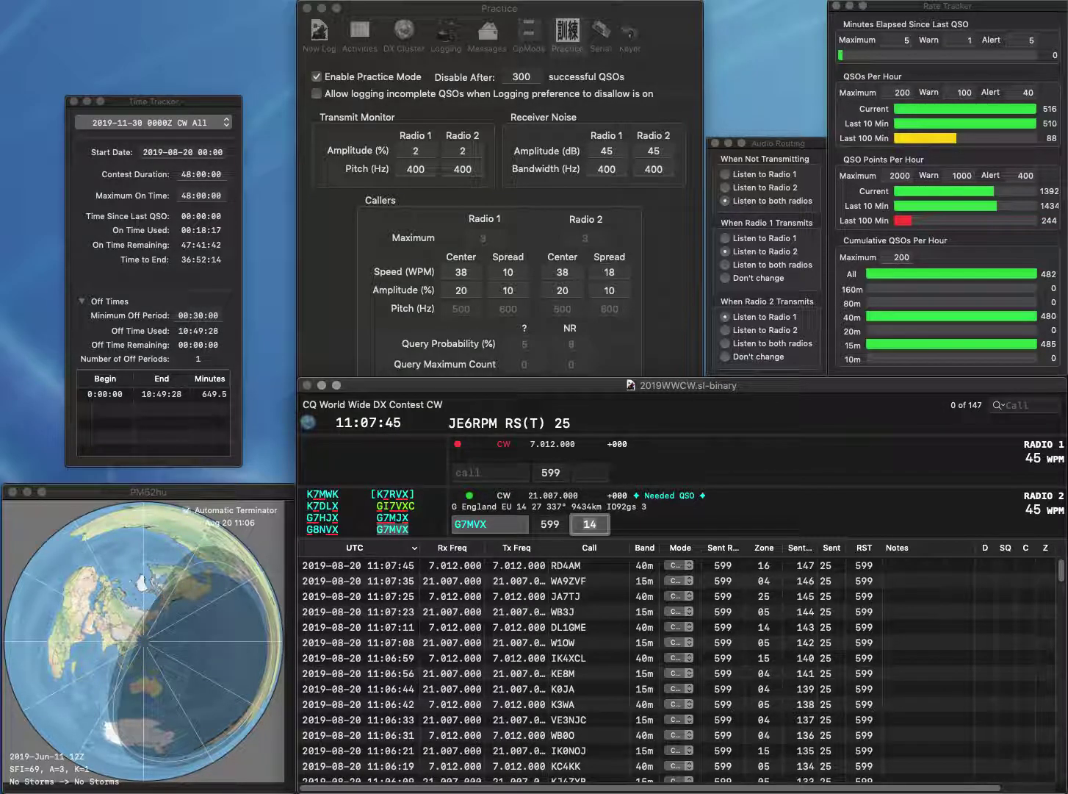
{"action": "key", "text": "Return"}
{"action": "type", "text": "KBGNP"}
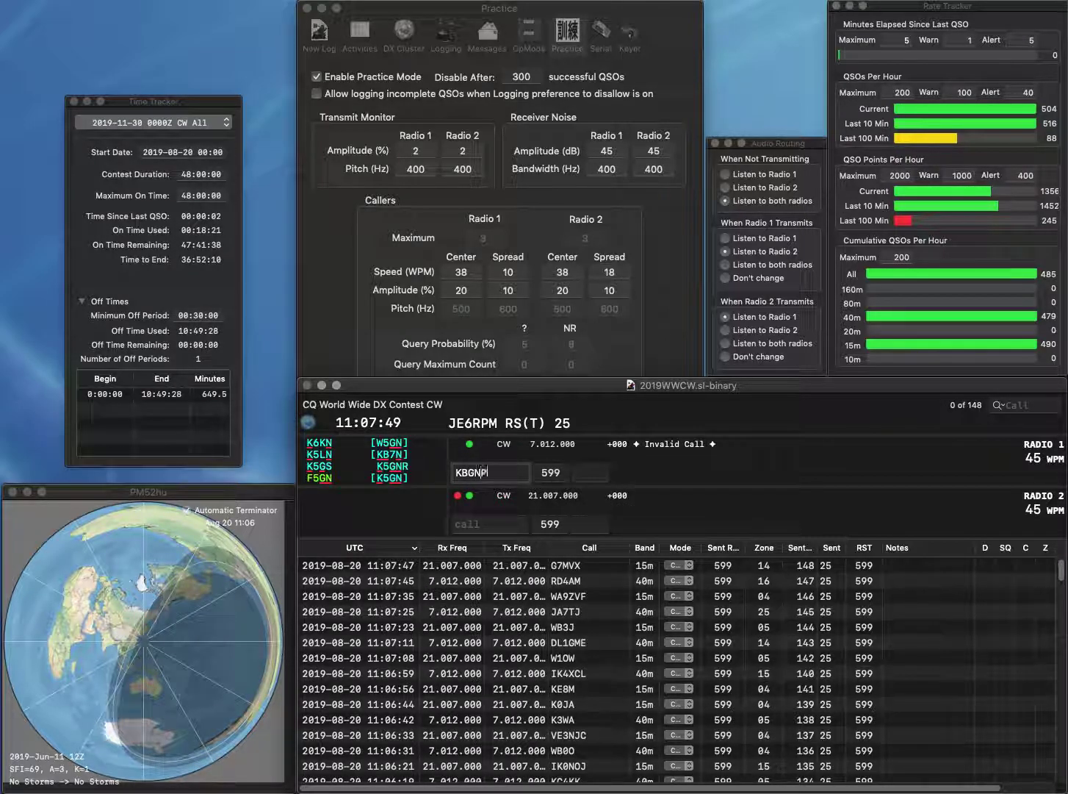
{"action": "key", "text": "Return"}
{"action": "type", "text": "9GM"}
{"action": "type", "text": "W"}
{"action": "key", "text": "Return"}
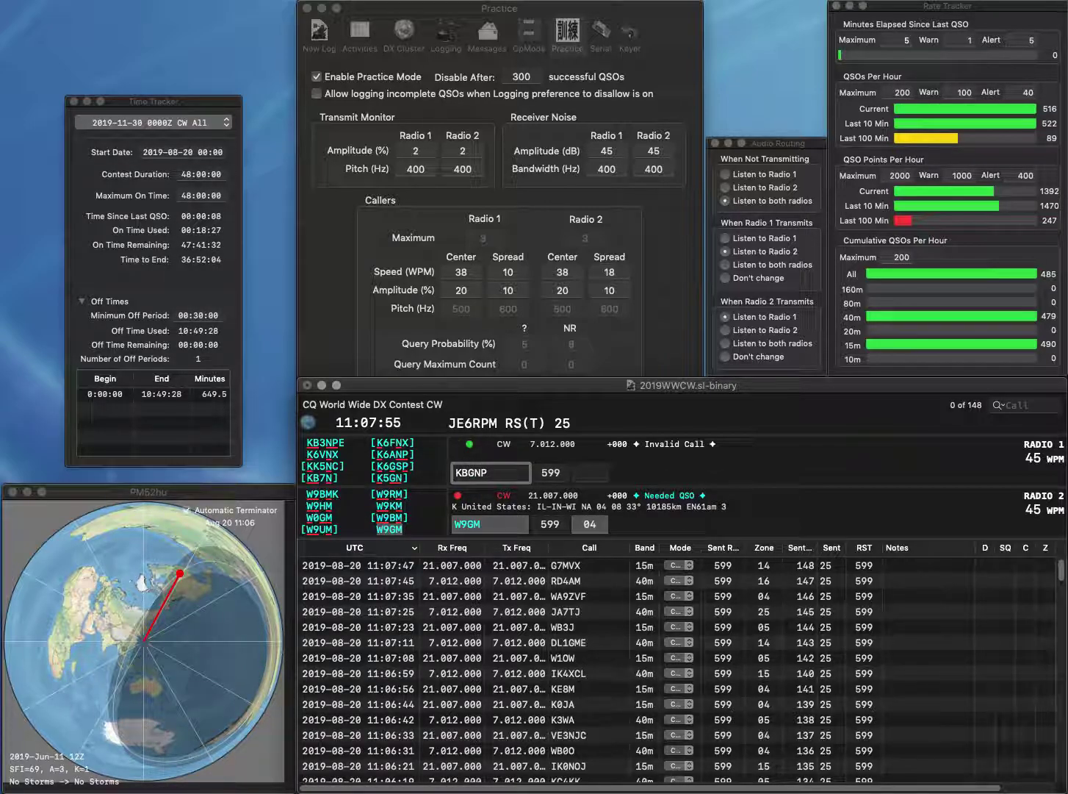
{"action": "type", "text": "4"}
{"action": "key", "text": "Return"}
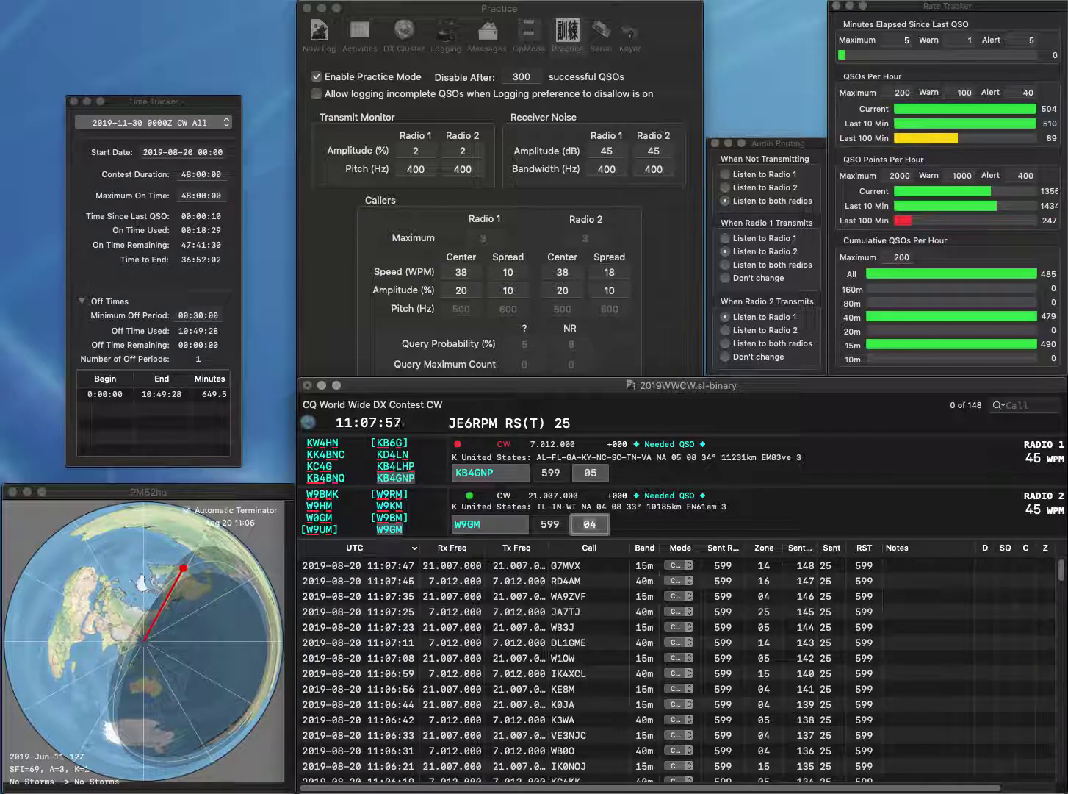
{"action": "key", "text": "Return"}
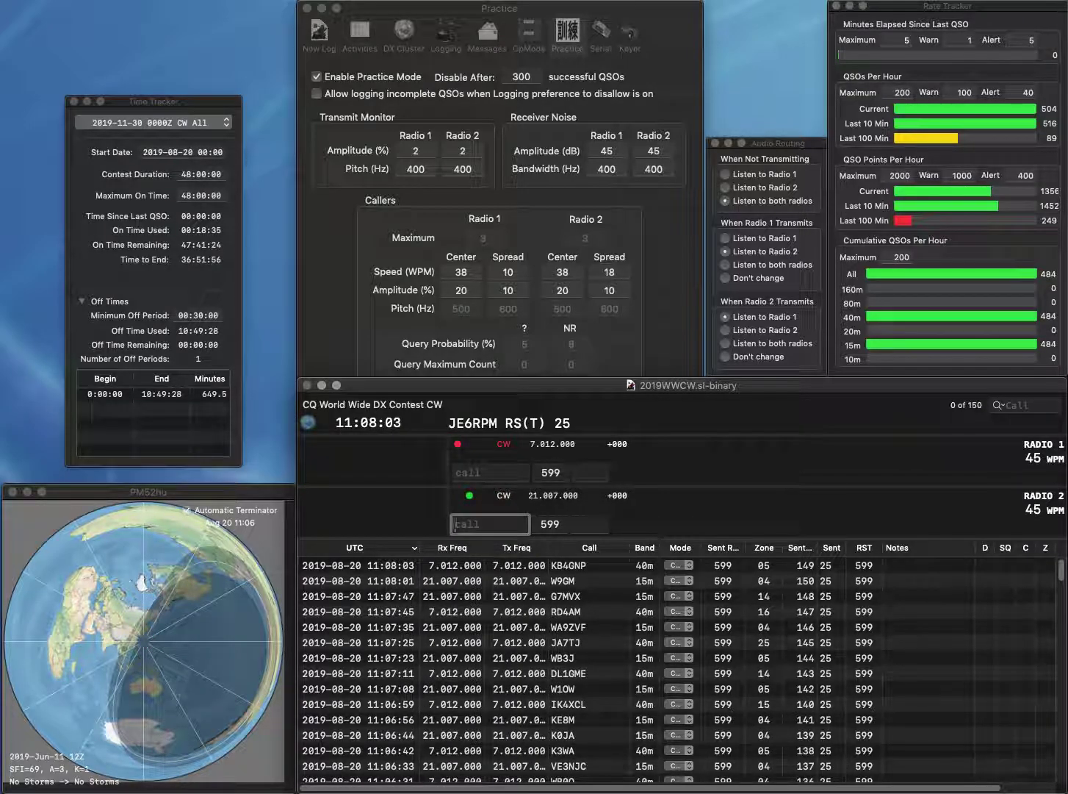
{"action": "type", "text": "CEN"}
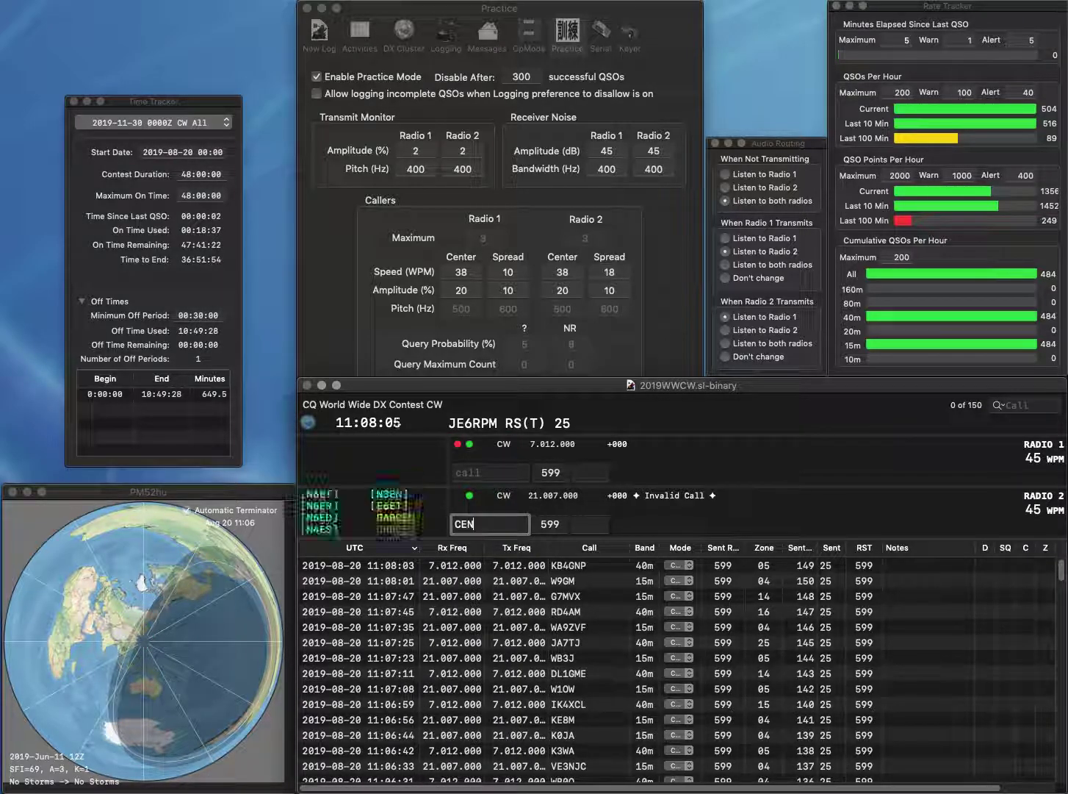
{"action": "type", "text": "R3"}
{"action": "key", "text": "Return"}
{"action": "type", "text": "YMG"}
{"action": "key", "text": "Left"}
{"action": "key", "text": "Left"}
{"action": "key", "text": "Left"}
{"action": "type", "text": "K7"}
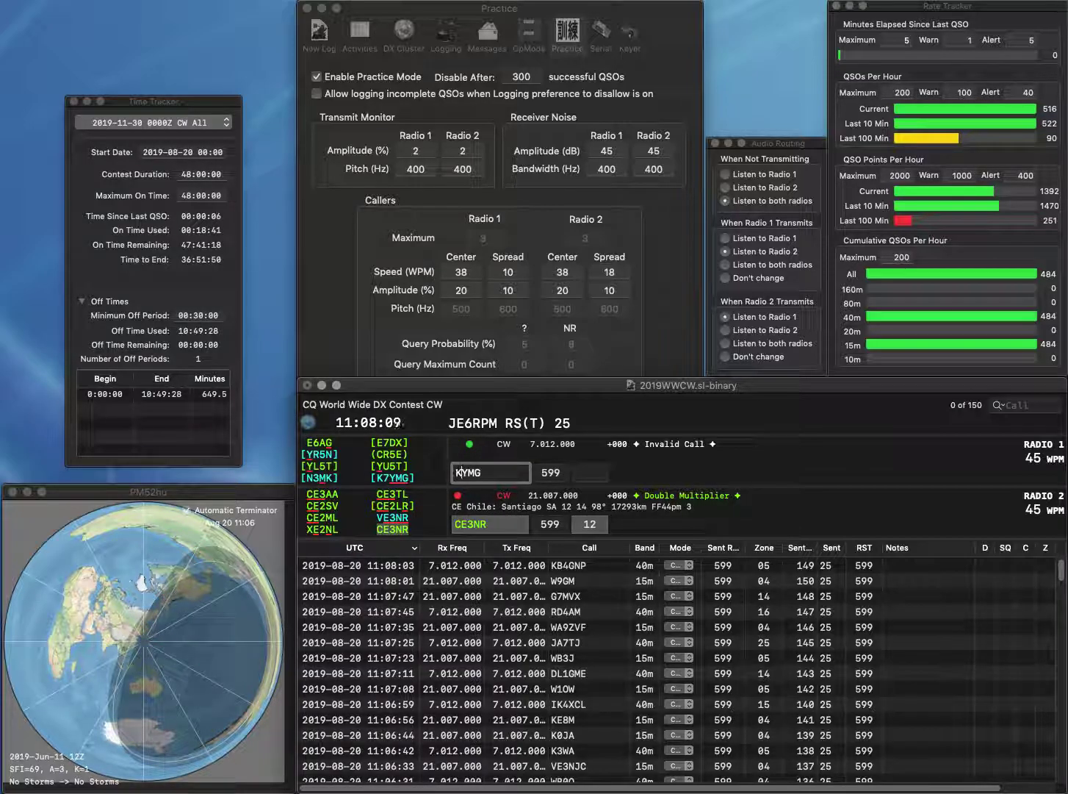
{"action": "key", "text": "Return"}
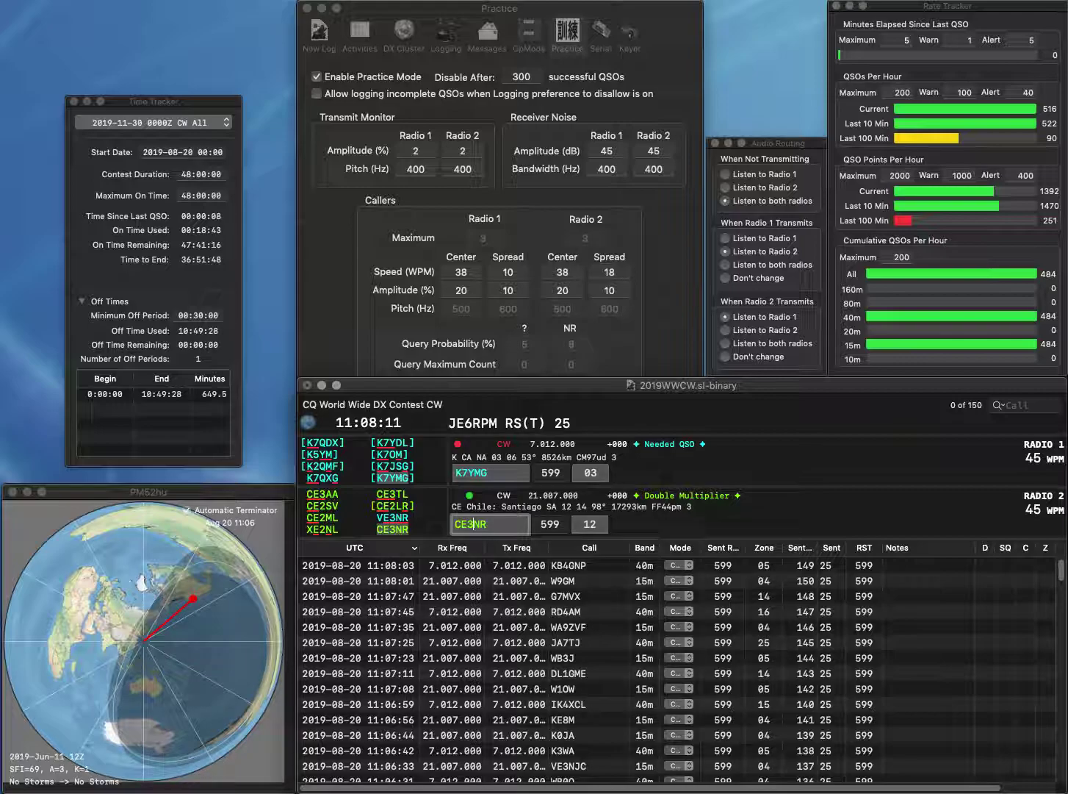
{"action": "key", "text": "Return"}
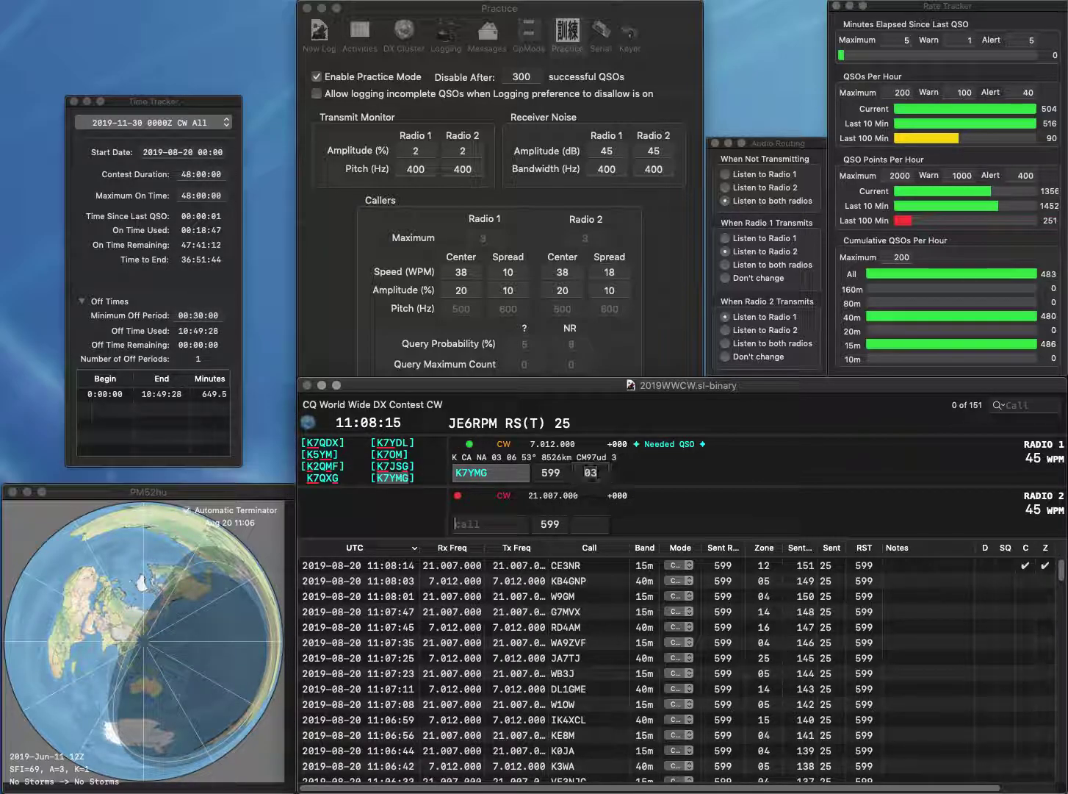
{"action": "key", "text": "Return"}
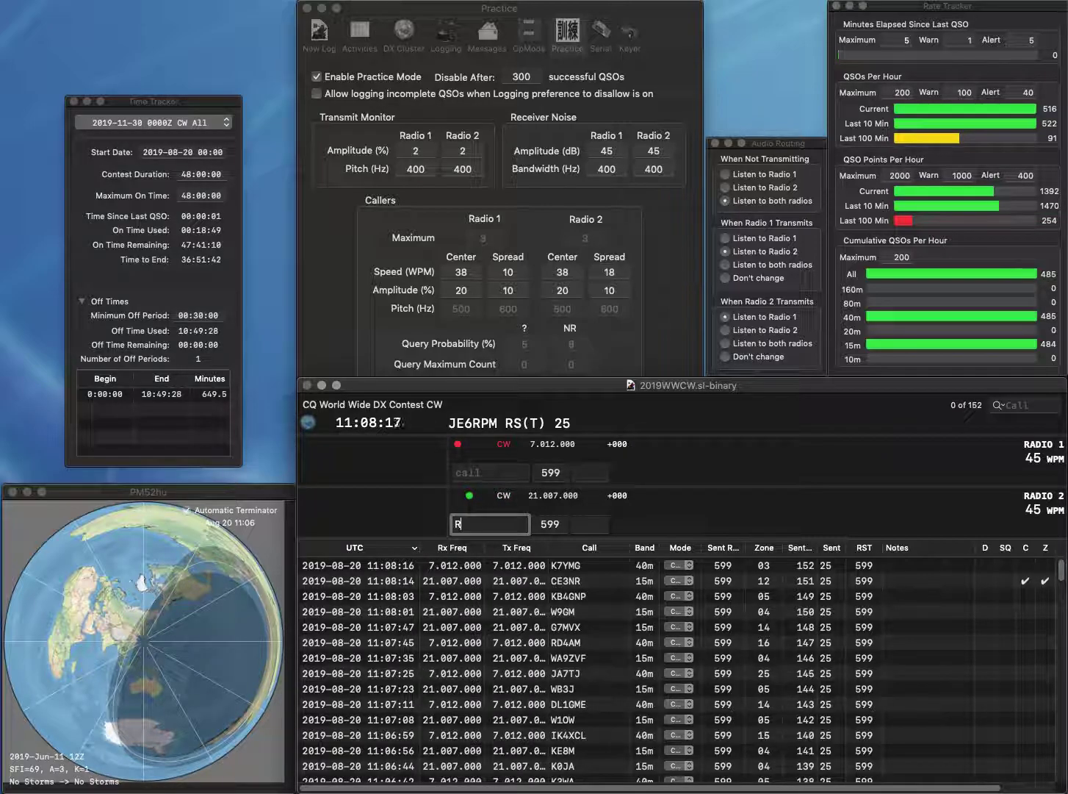
{"action": "key", "text": "Return"}
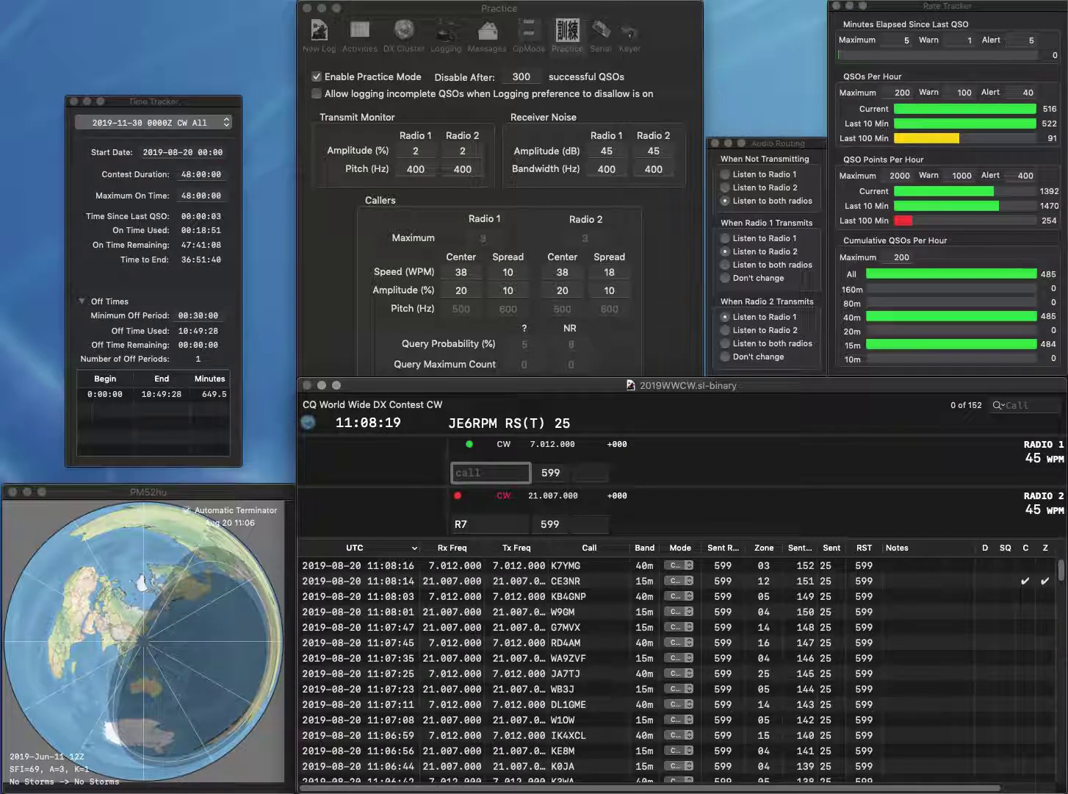
{"action": "type", "text": "S57T"}
{"action": "key", "text": "Return"}
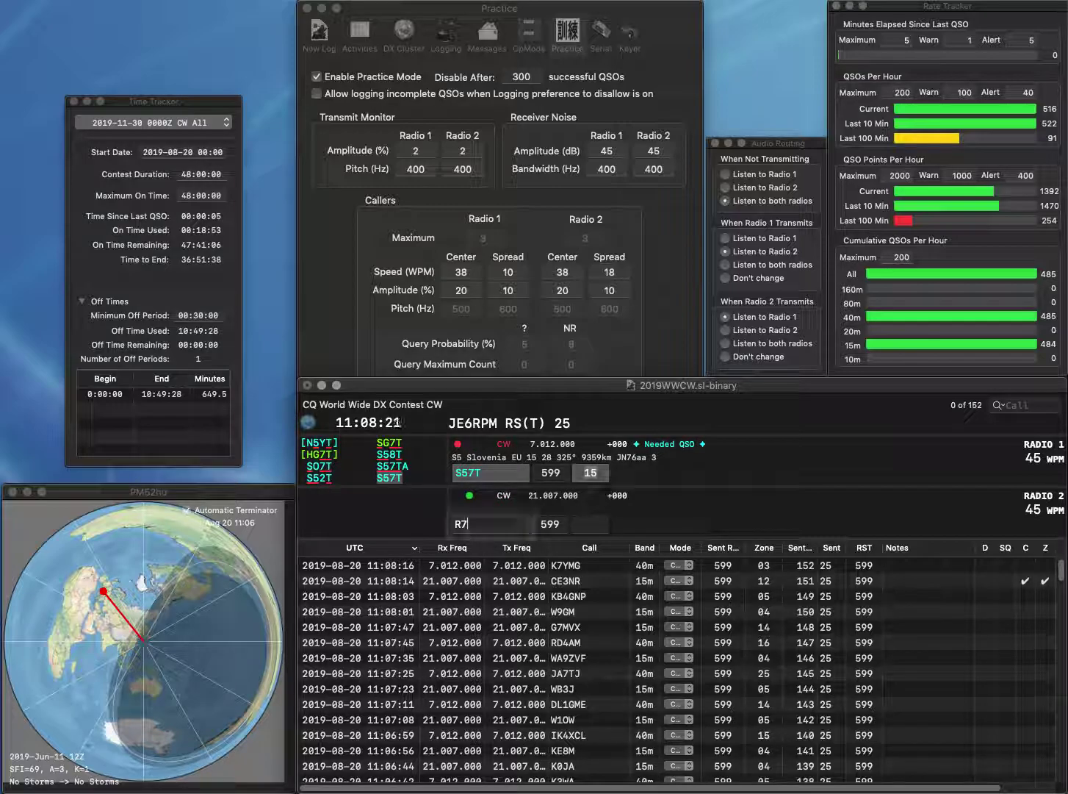
{"action": "type", "text": "LZ1"}
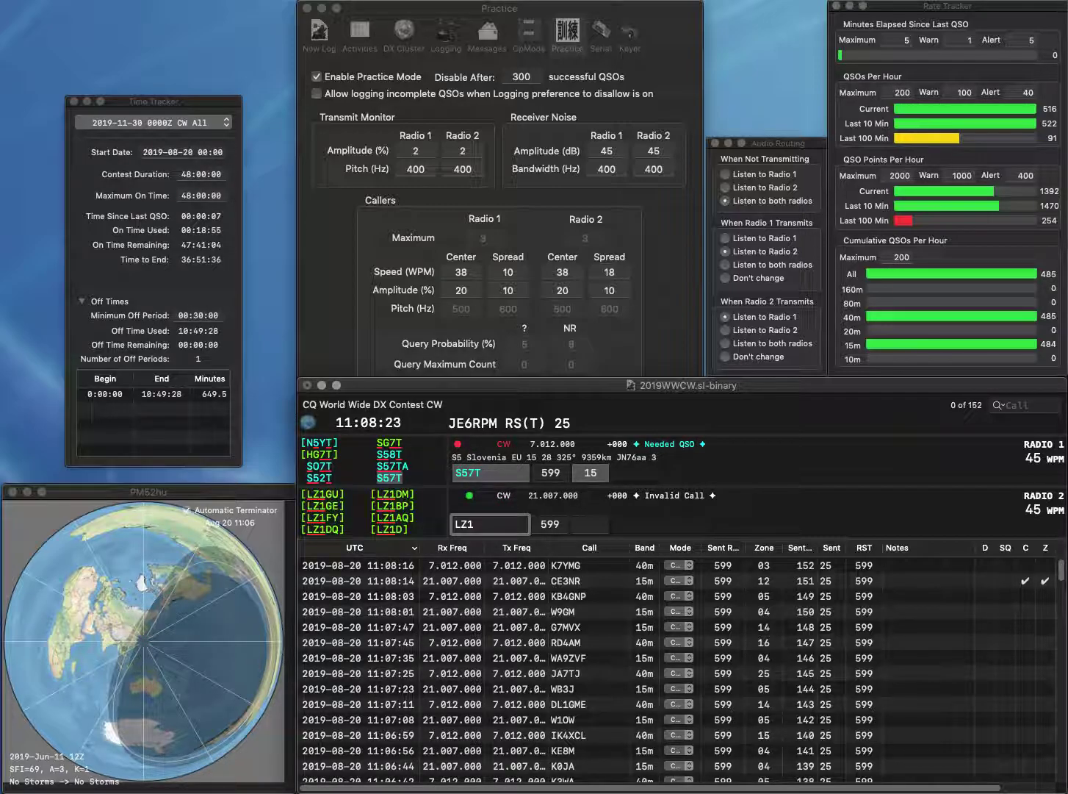
{"action": "type", "text": "YQ"}
{"action": "key", "text": "Return"}
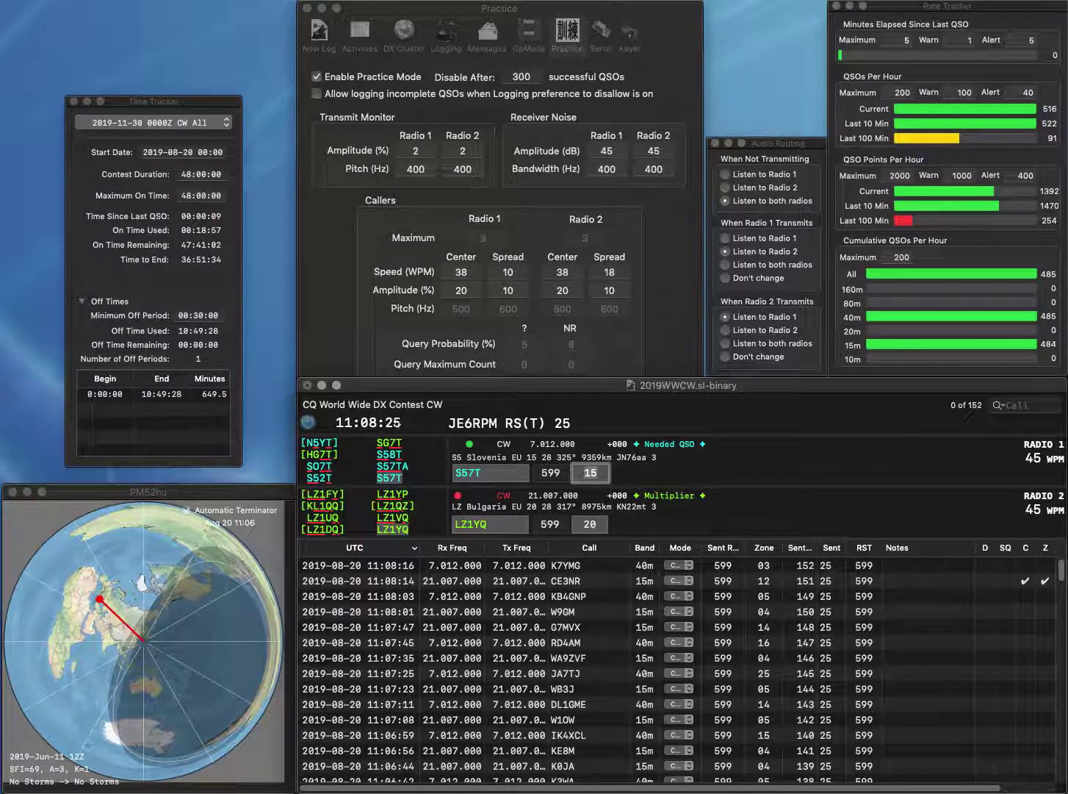
{"action": "key", "text": "Tab"}
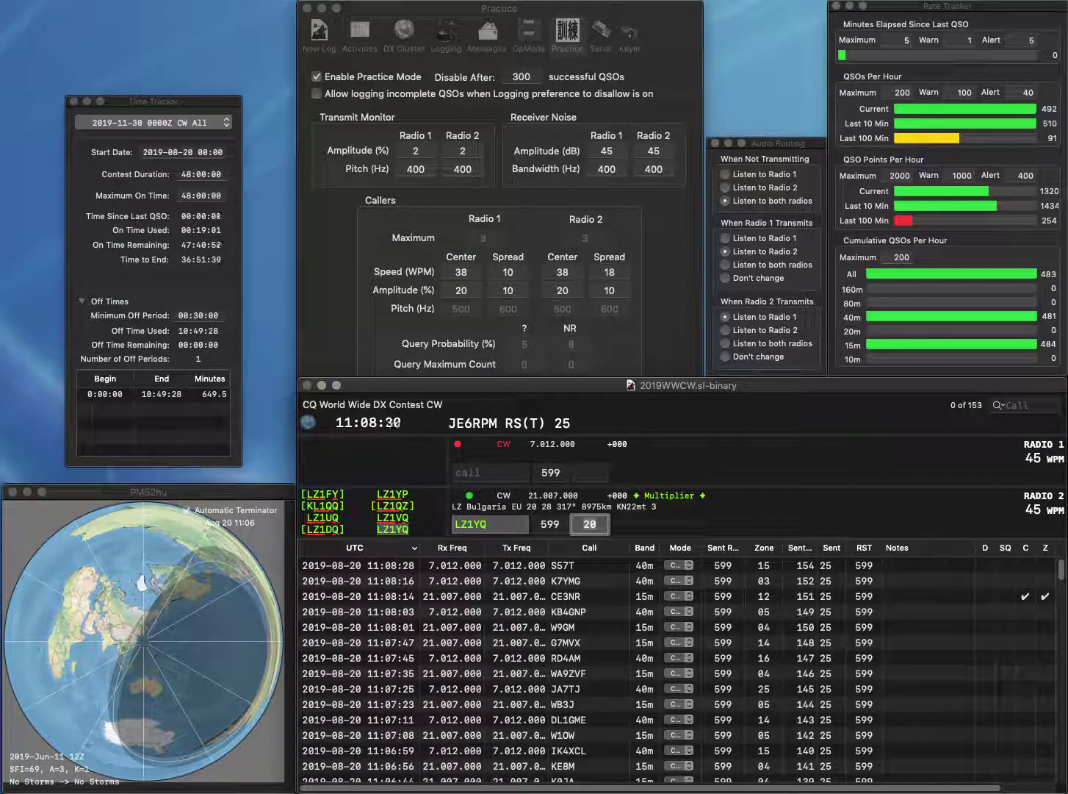
{"action": "key", "text": "Return"}
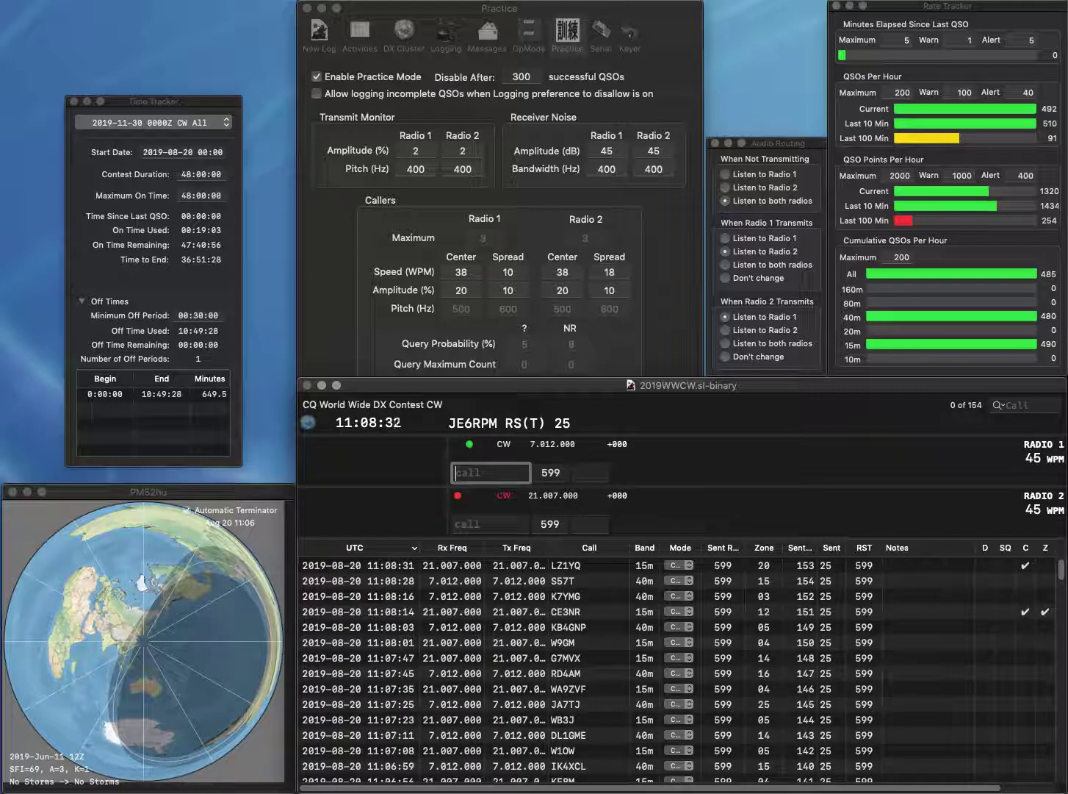
- Answer PY9MP on Radio 1 and DO1RGI on Radio 2, and log both contacts
{"action": "type", "text": "PY9MP"}
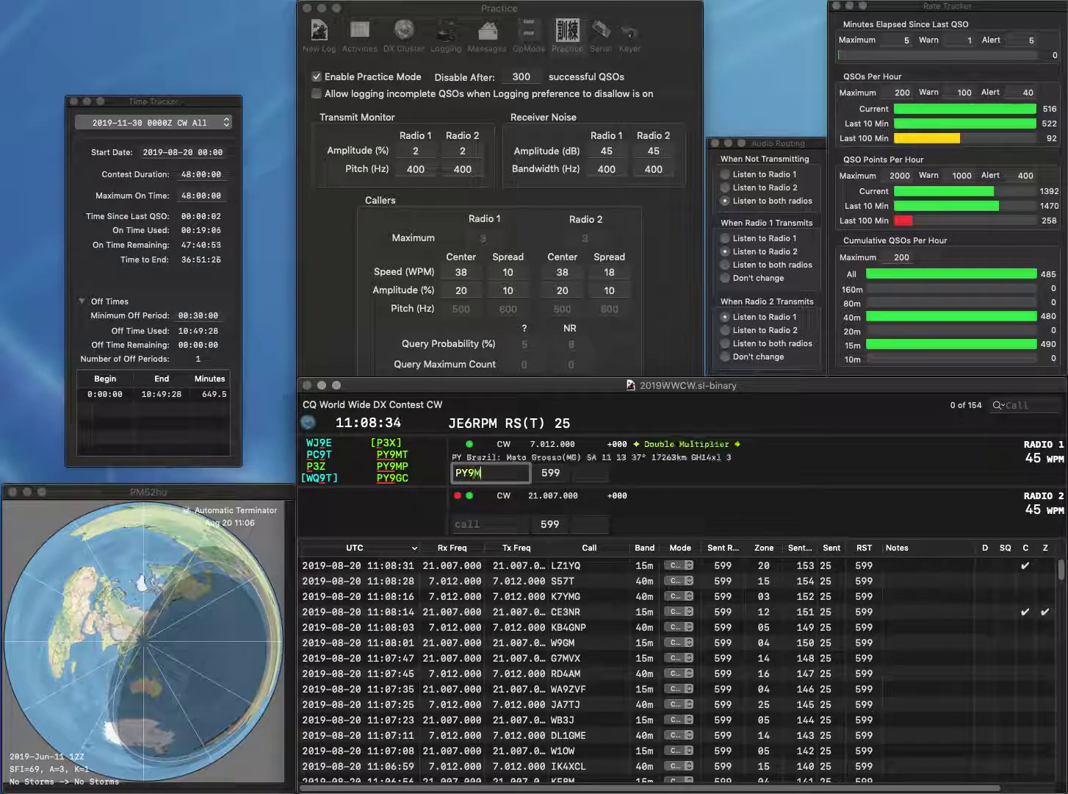
{"action": "key", "text": "Return"}
{"action": "type", "text": "1RGI"}
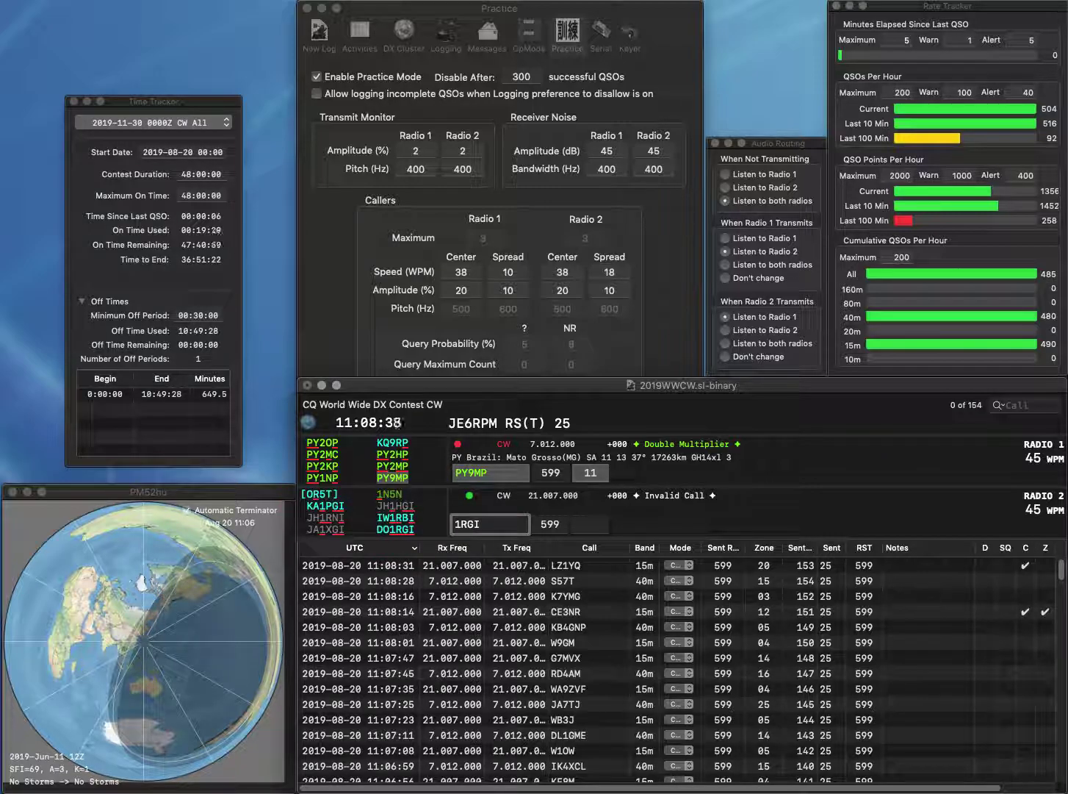
{"action": "key", "text": "Home"}
{"action": "type", "text": "DO"}
{"action": "key", "text": "Return"}
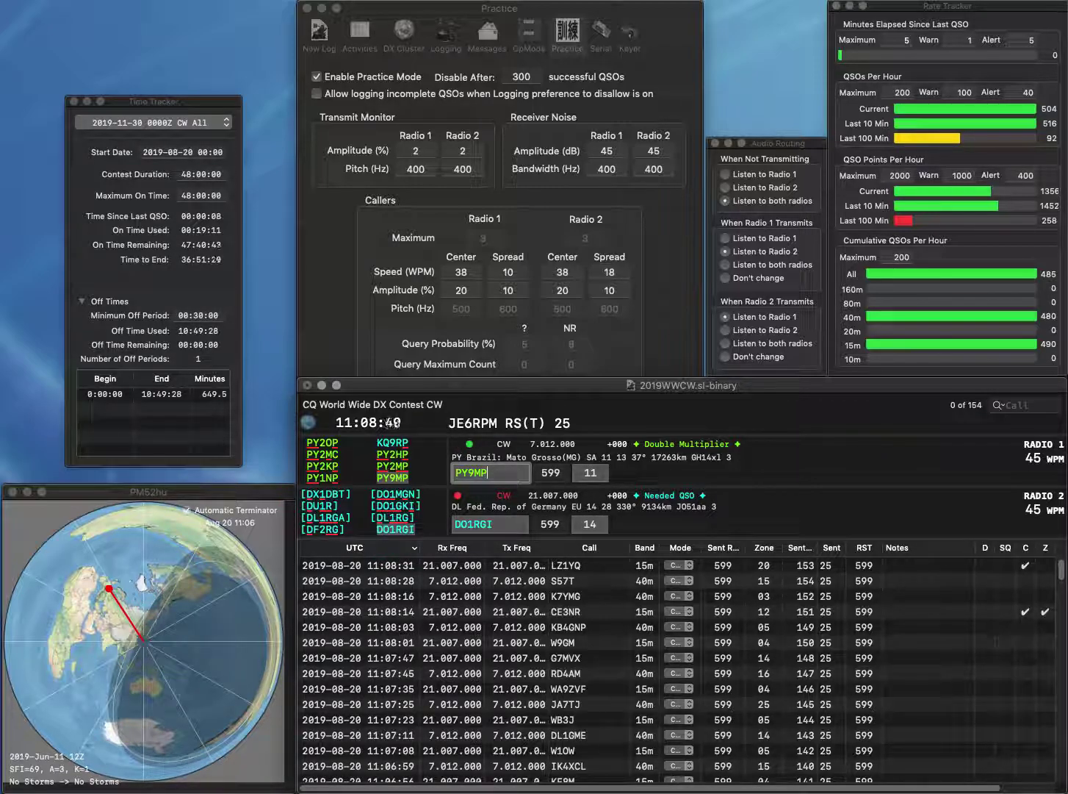
{"action": "key", "text": "Return"}
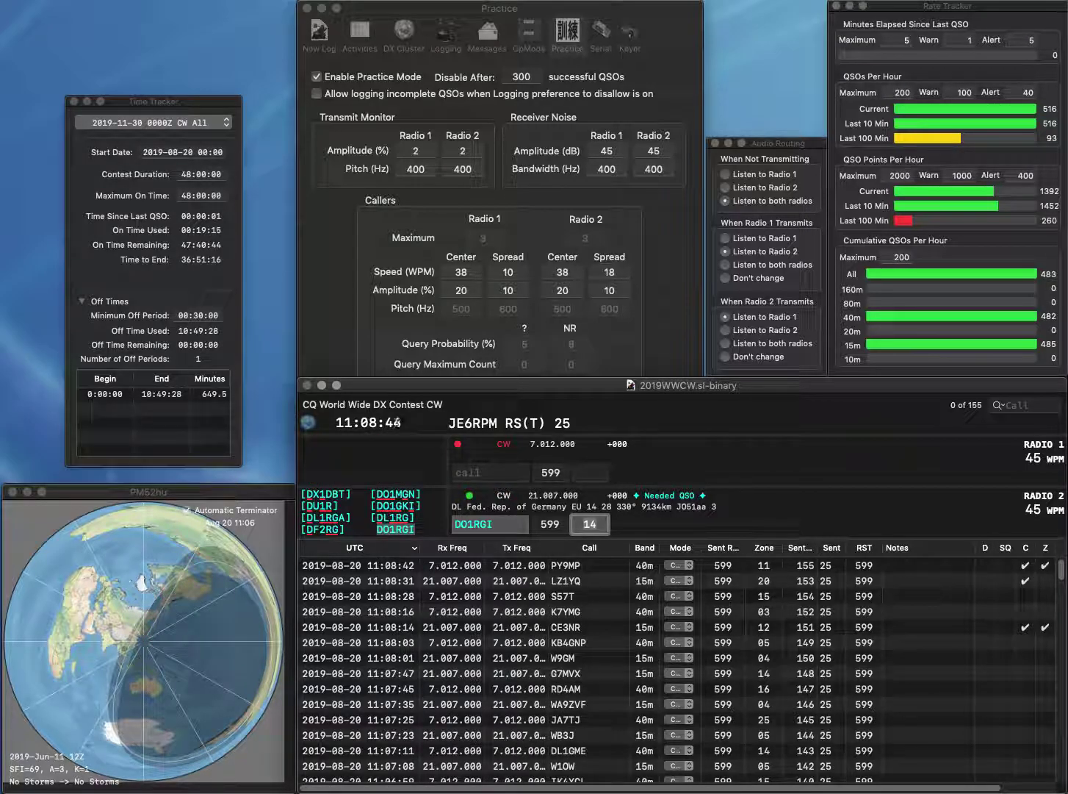
{"action": "key", "text": "Return"}
- Answer RA3W on Radio 1 and JA9PAK on Radio 2, and log both contacts
{"action": "type", "text": "RA"}
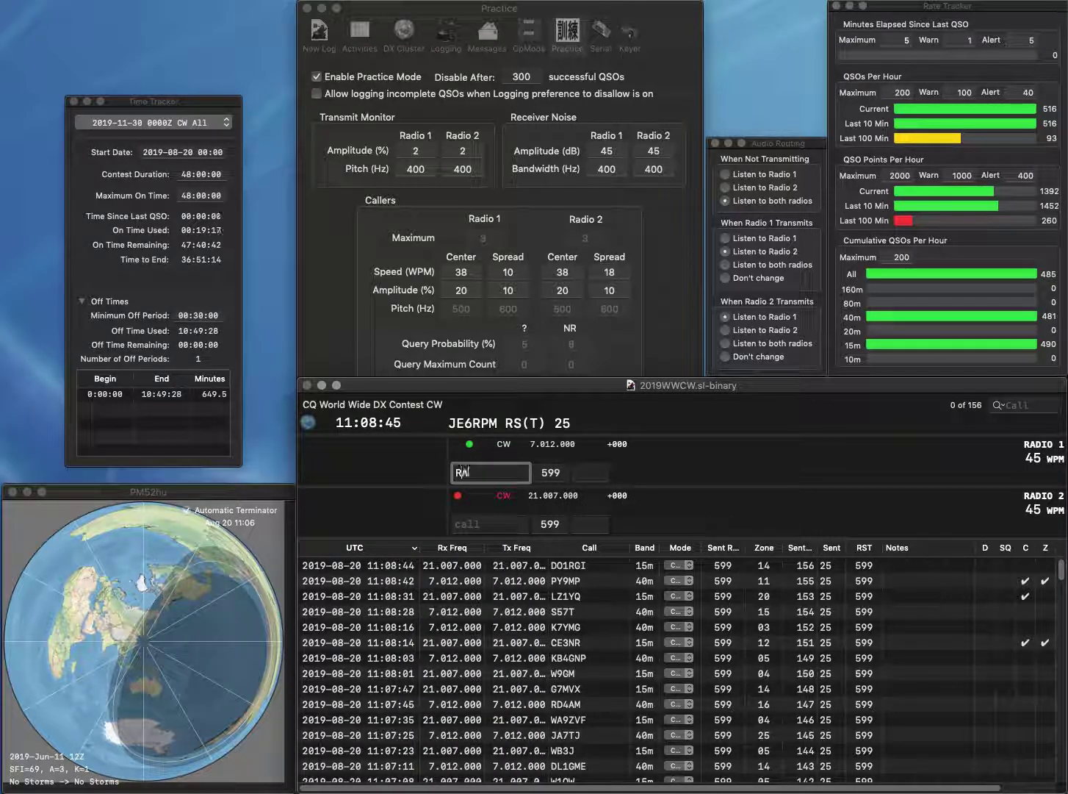
{"action": "type", "text": "3W"}
{"action": "key", "text": "Return"}
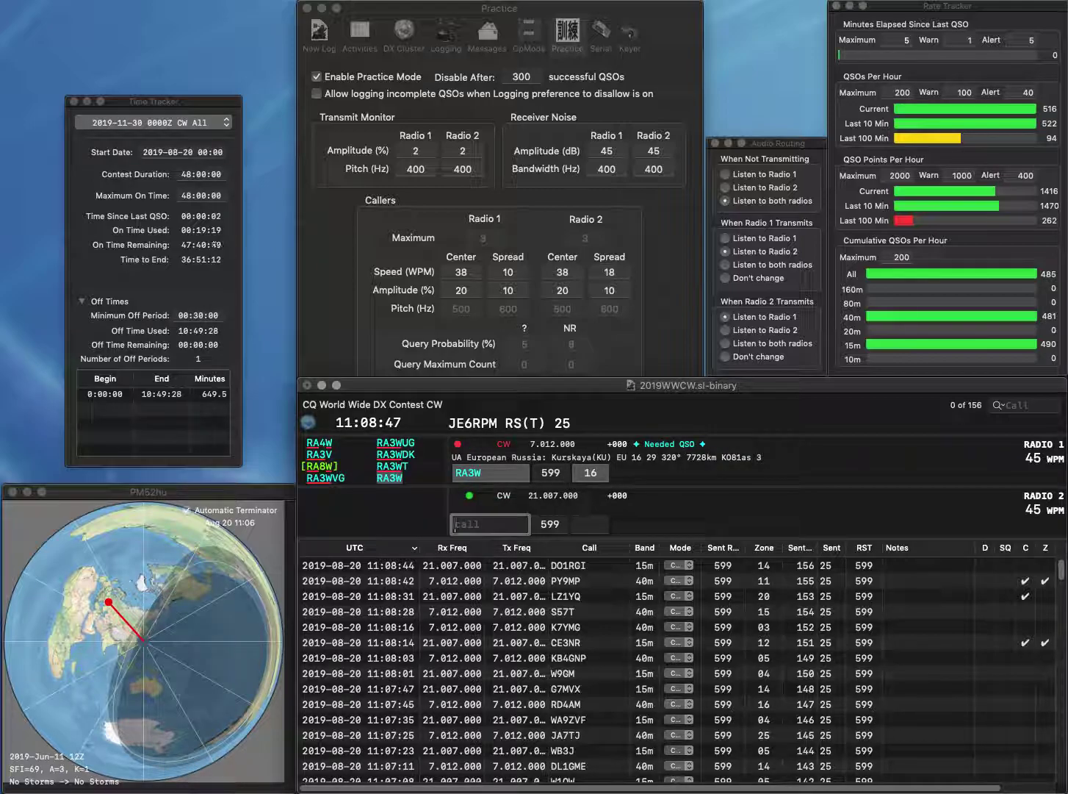
{"action": "type", "text": "JA9PAK"}
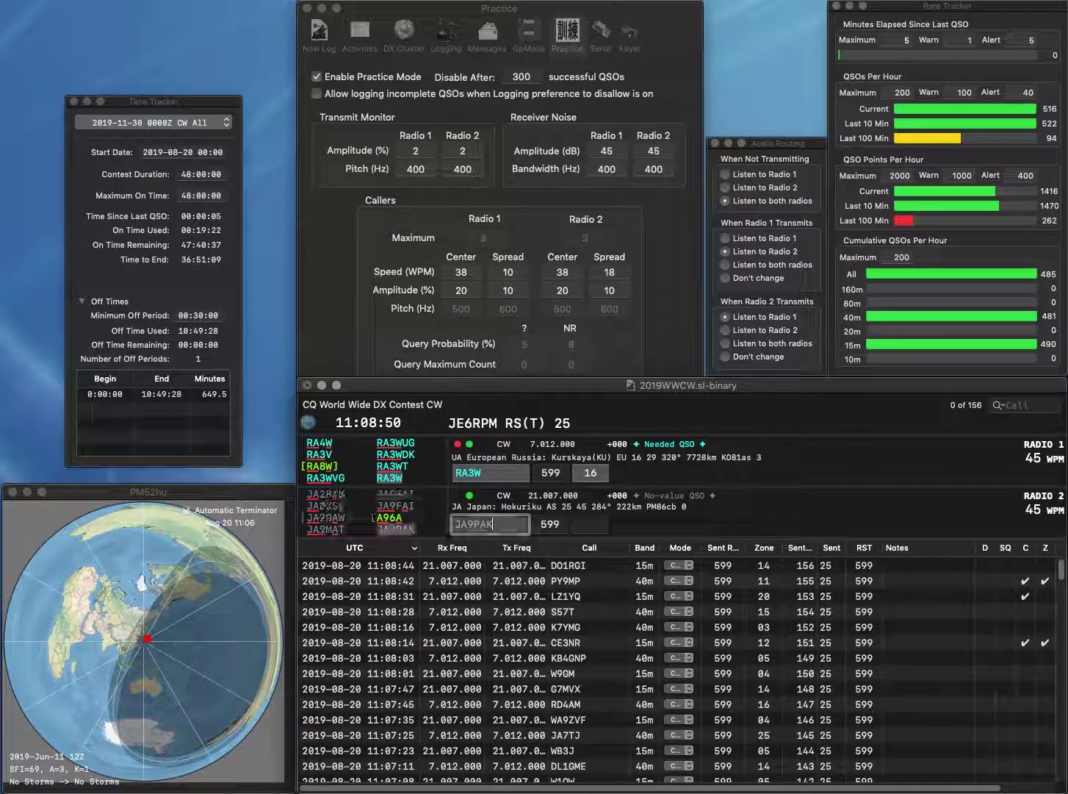
{"action": "key", "text": "Return"}
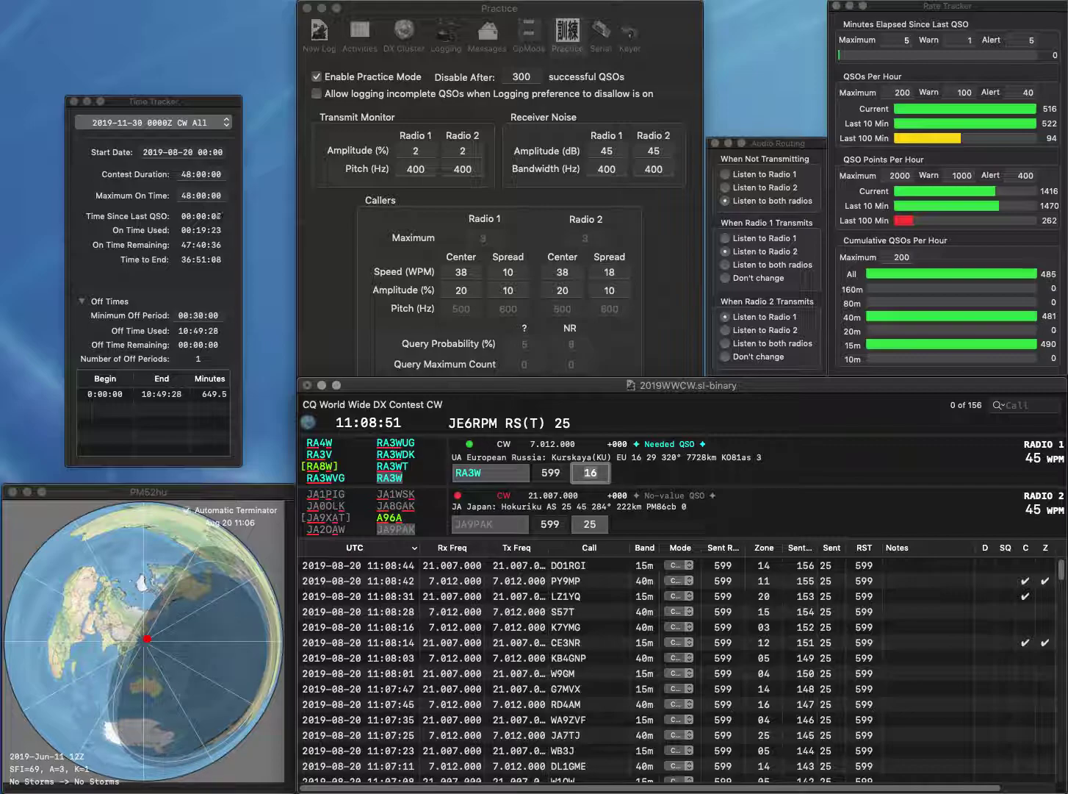
{"action": "key", "text": "Return"}
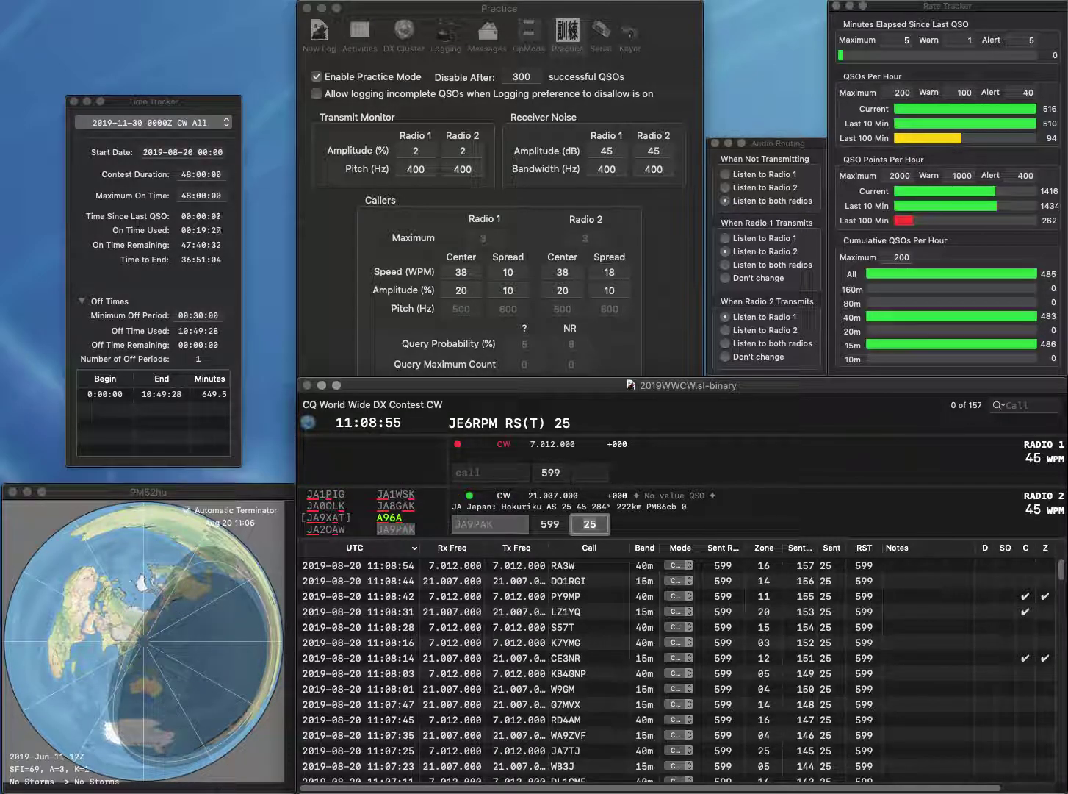
{"action": "key", "text": "Return"}
{"action": "type", "text": "G5LC"}
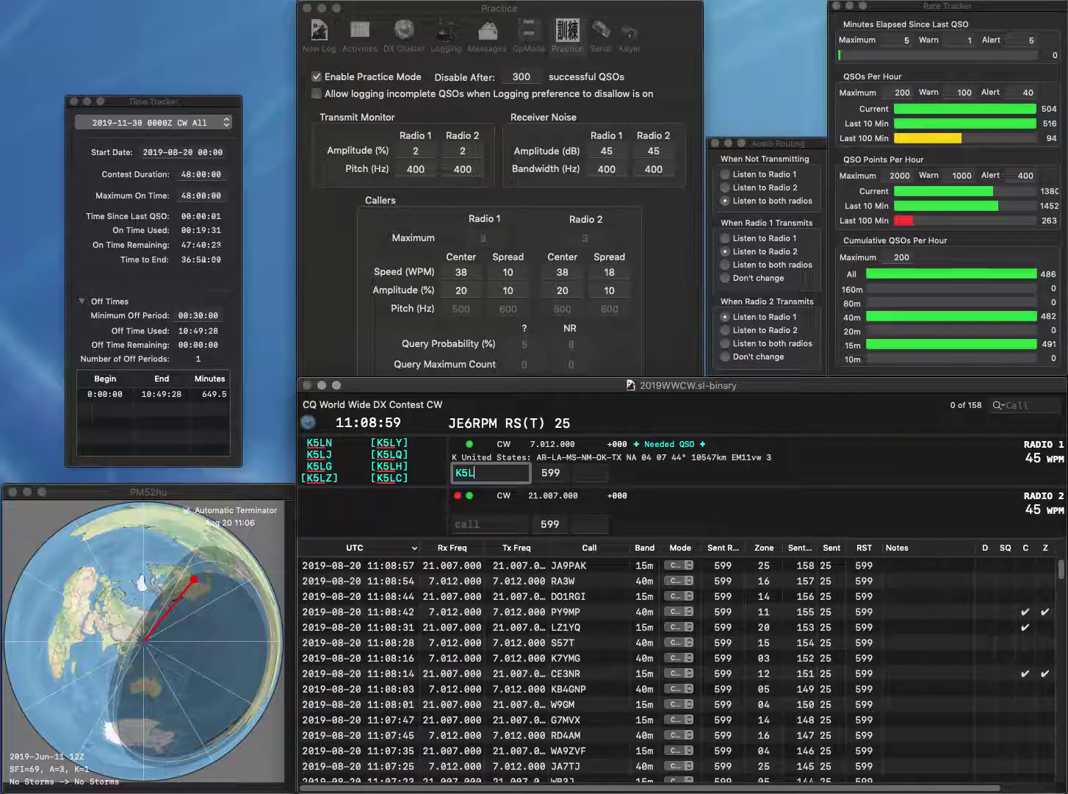
{"action": "key", "text": "Return"}
{"action": "type", "text": "7N"}
{"action": "key", "text": "Return"}
{"action": "key", "text": "Left"}
{"action": "key", "text": "Left"}
{"action": "key", "text": "BackSpace"}
{"action": "type", "text": "H6"}
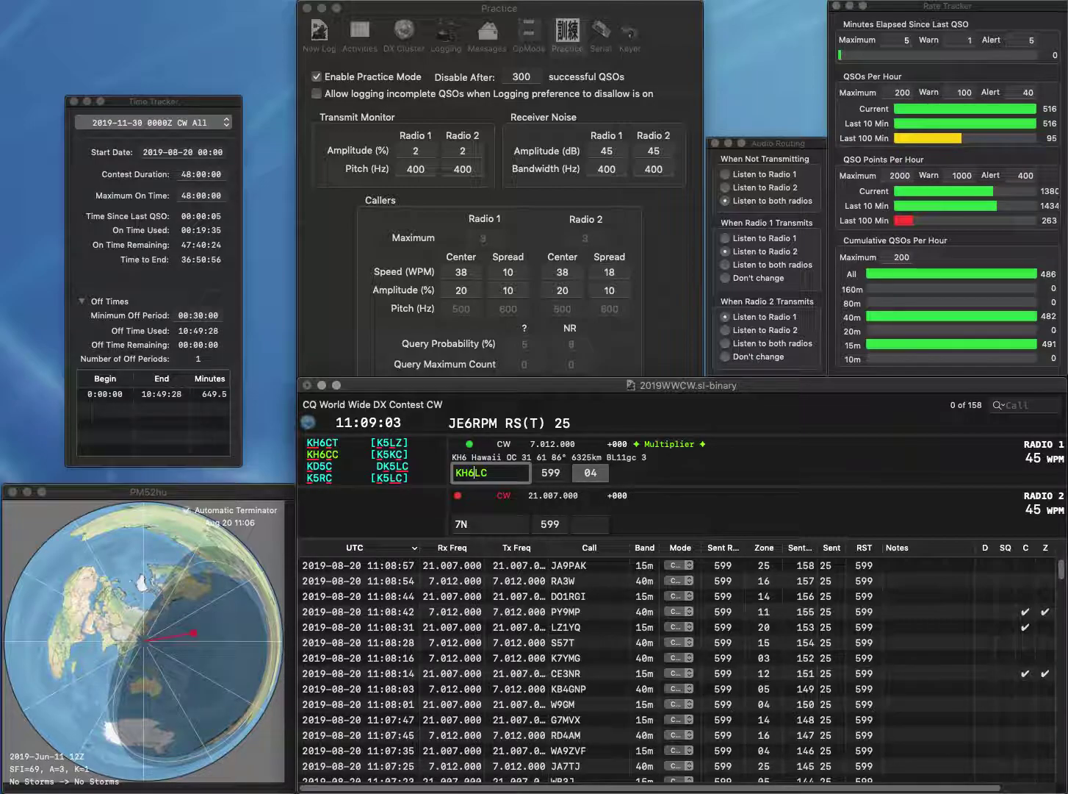
{"action": "key", "text": "Return"}
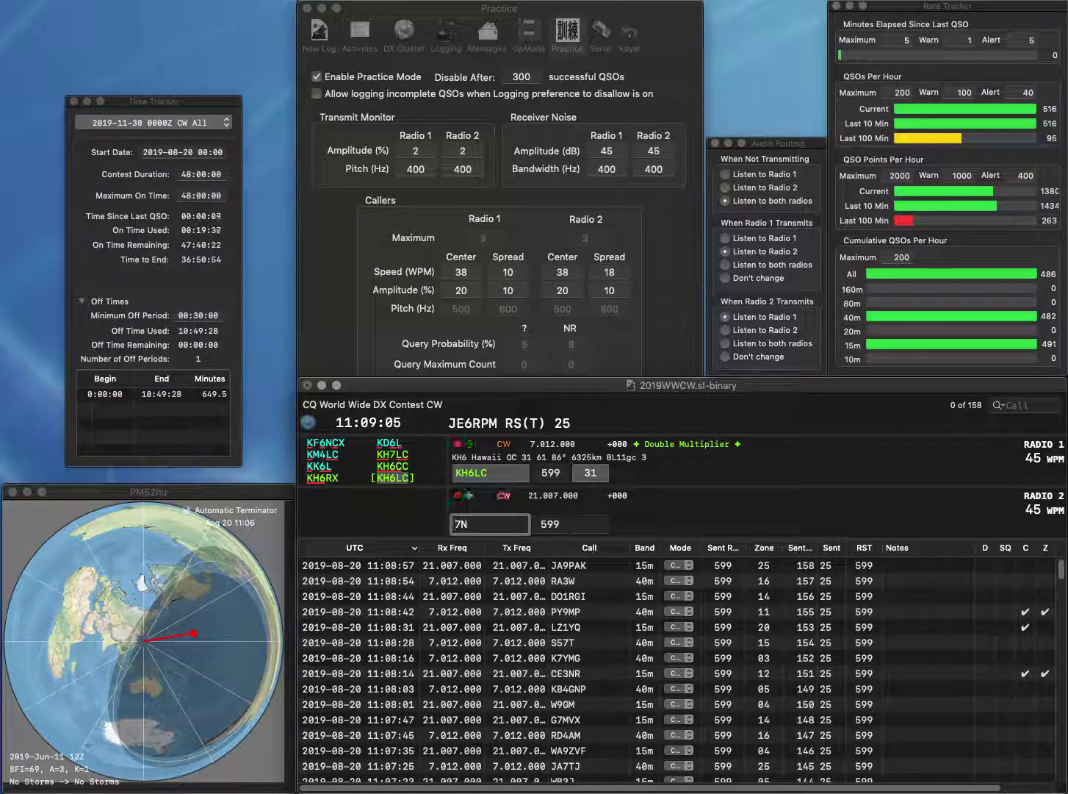
- Complete the Radio 2 call as HG9N, answer it, and log the KH6LC contact on Radio 1
{"action": "type", "text": "HG"}
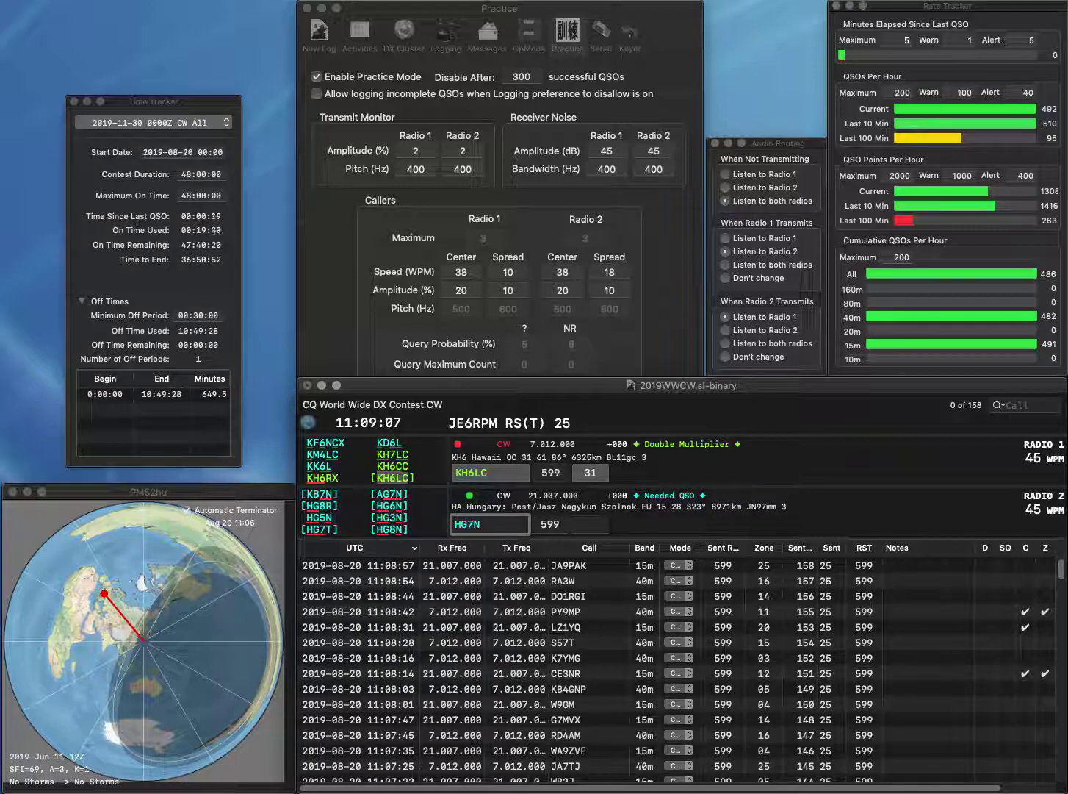
{"action": "key", "text": "Delete"}
{"action": "type", "text": "9"}
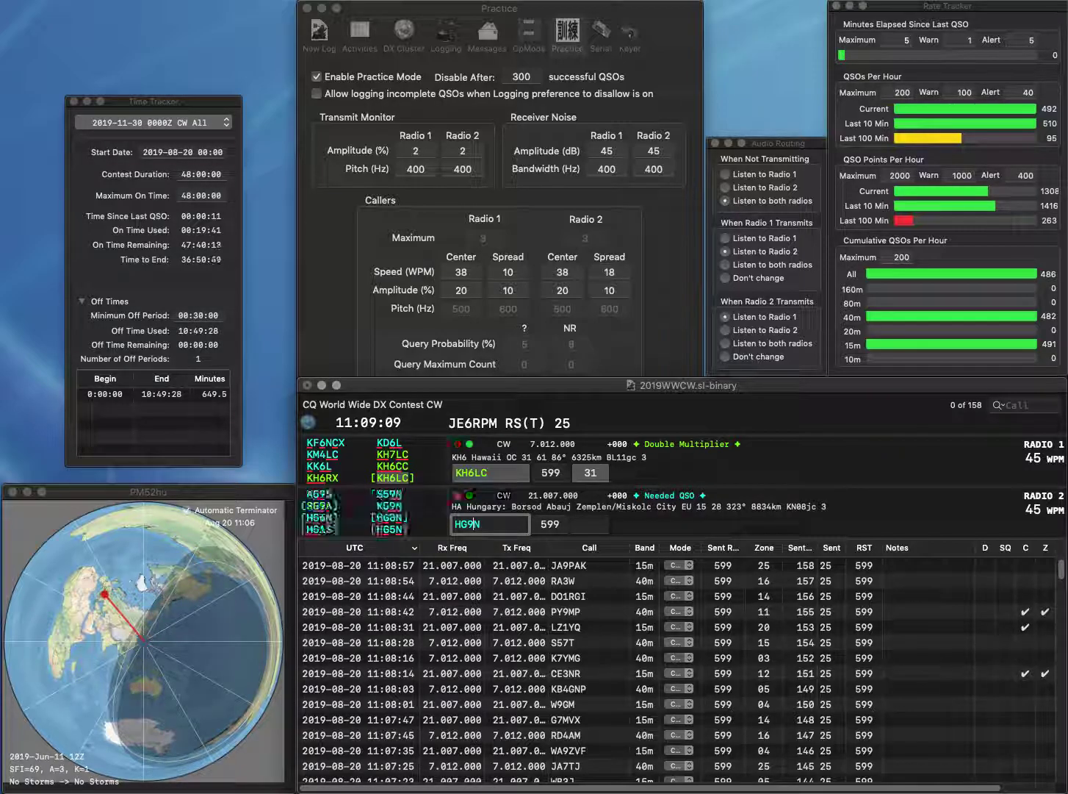
{"action": "key", "text": "Return"}
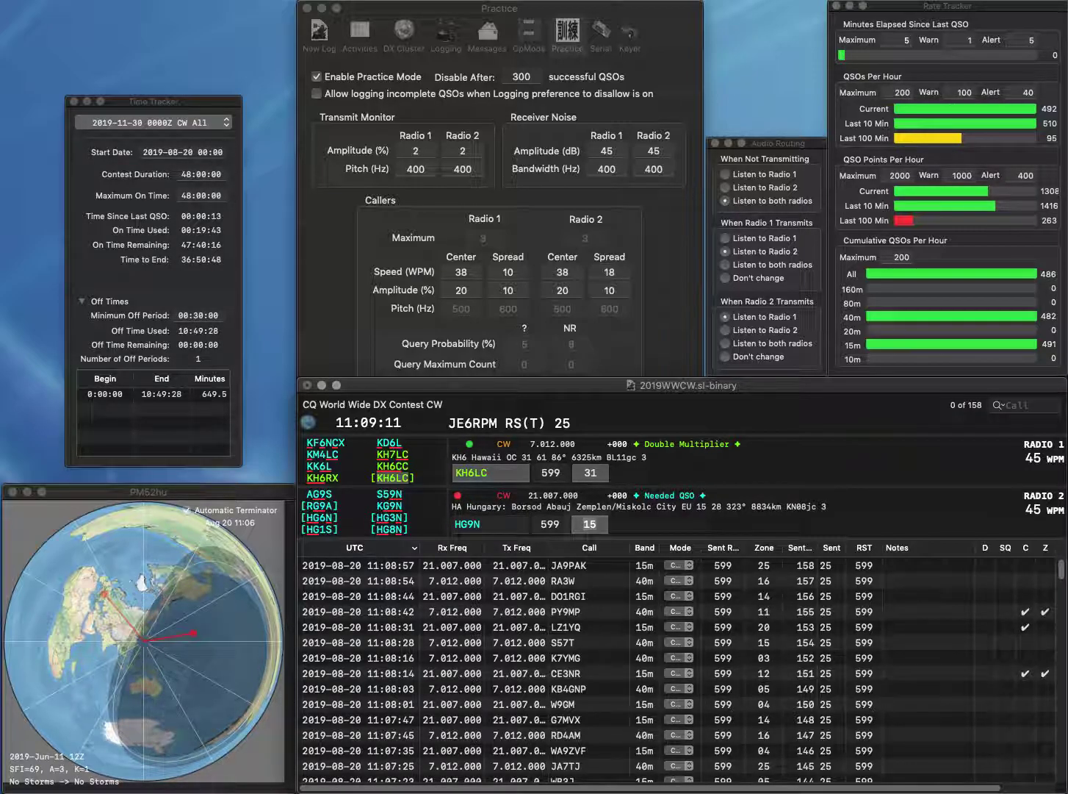
{"action": "key", "text": "Return"}
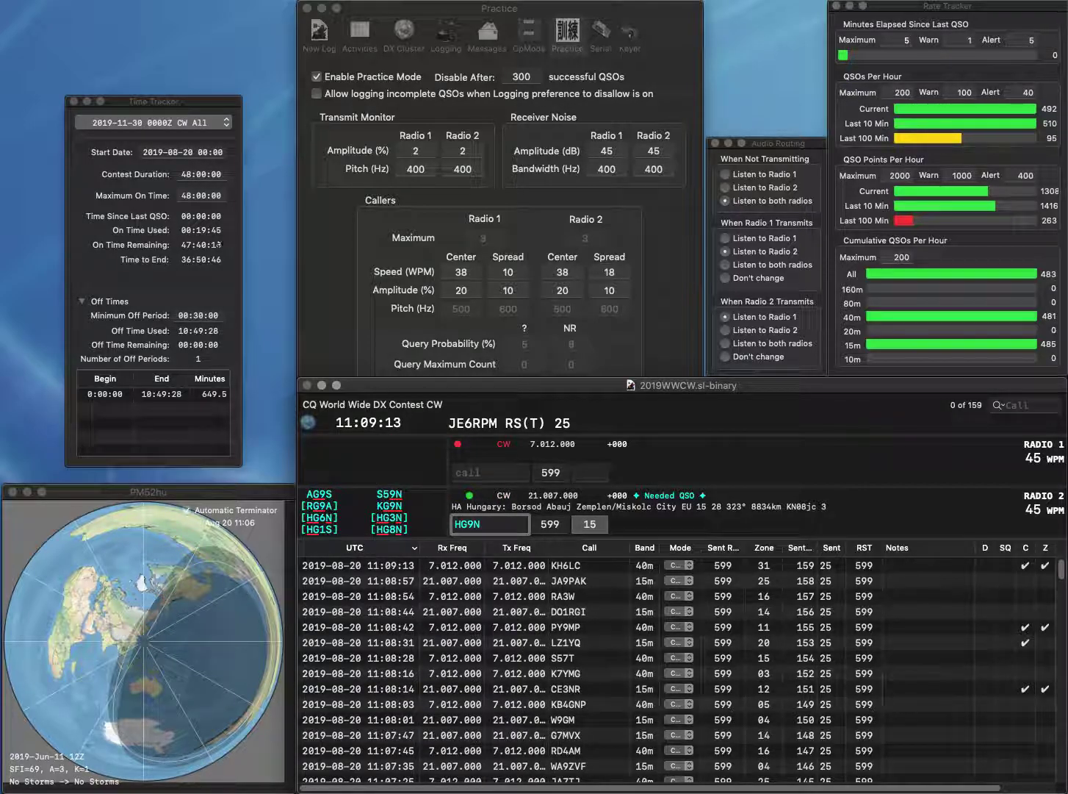
- Correct the Radio 2 call to HG8N and send the corrected exchange
{"action": "key", "text": "BackSpace"}
{"action": "type", "text": "8"}
{"action": "key", "text": "Return"}
{"action": "type", "text": "GM4ZNC"}
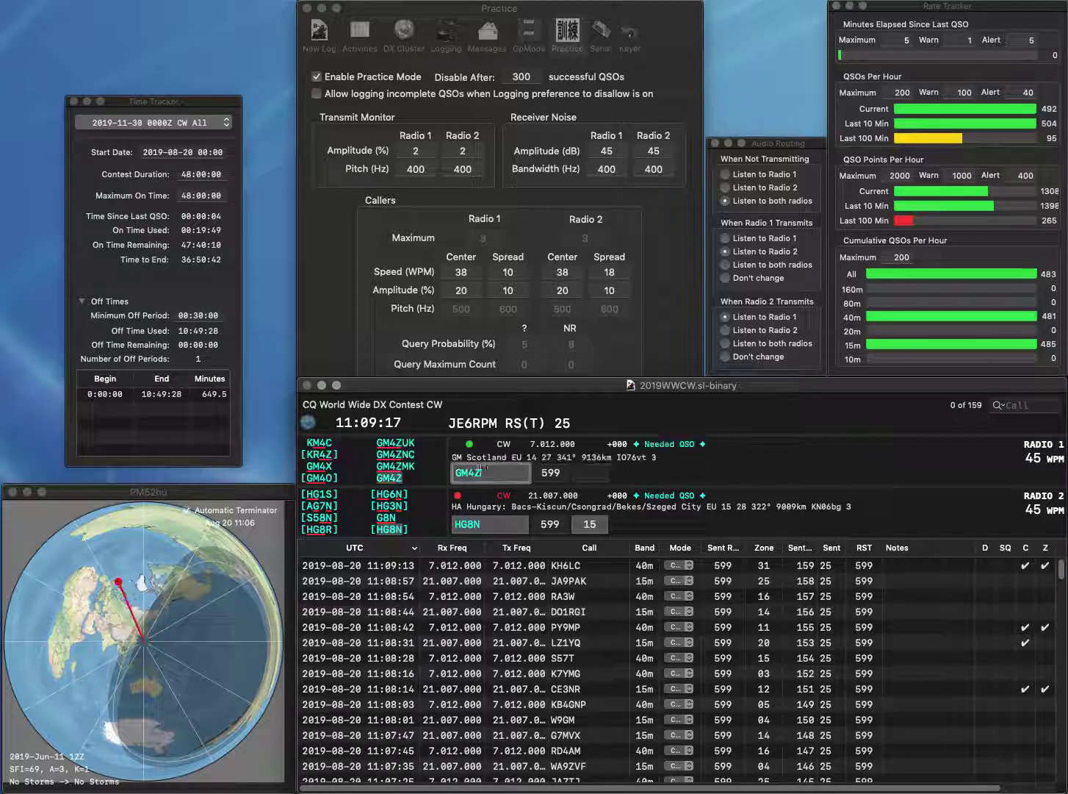
{"action": "key", "text": "Return"}
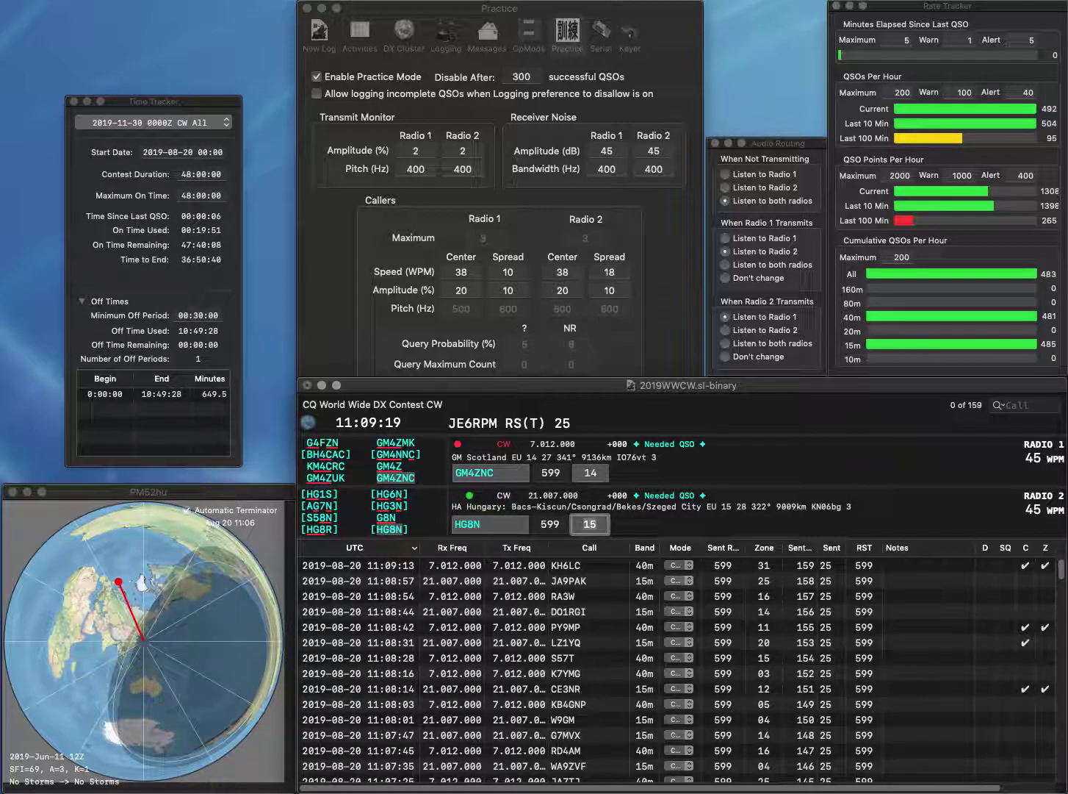
{"action": "key", "text": "Return"}
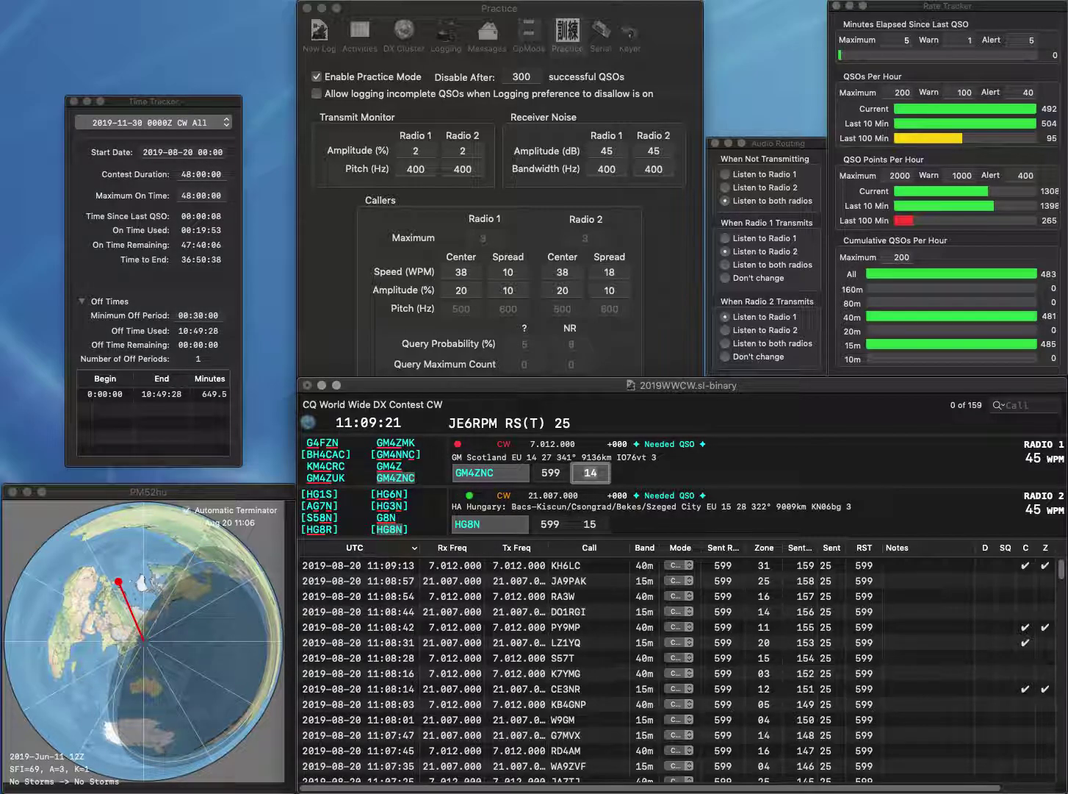
{"action": "key", "text": "Return"}
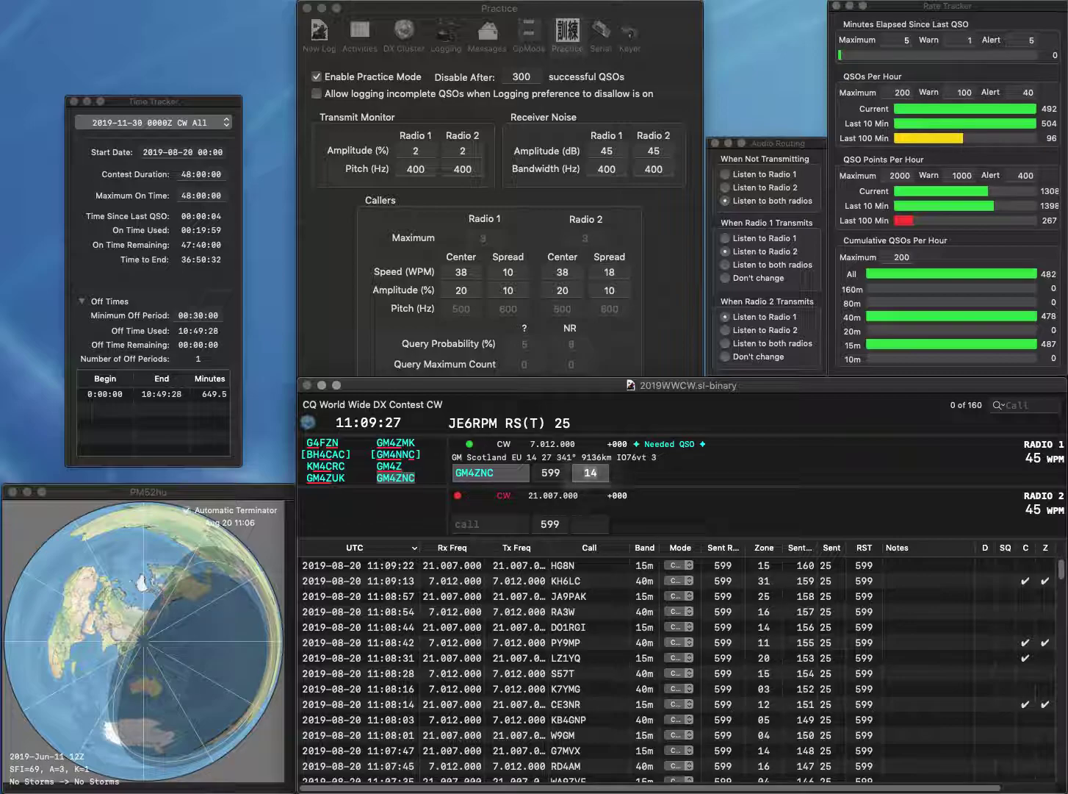
{"action": "key", "text": "Return"}
- Answer DL4DG on Radio 2 and DR6R on Radio 1, and log both contacts
{"action": "type", "text": "DL"}
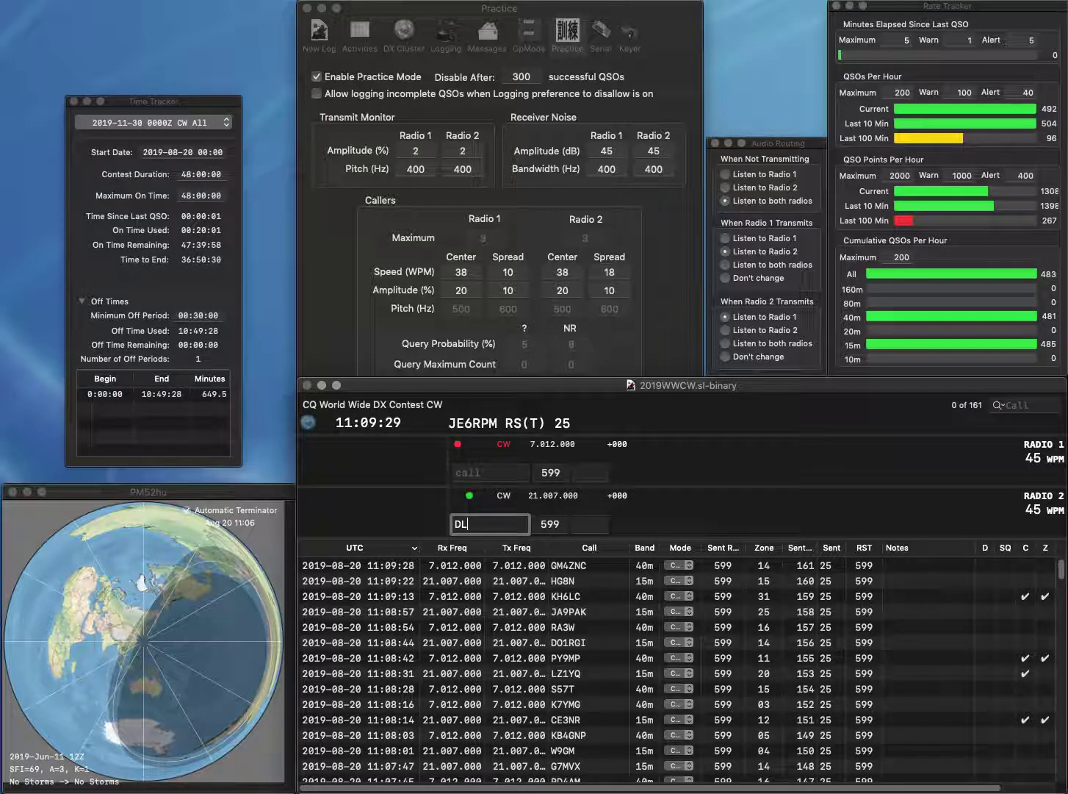
{"action": "type", "text": "4DG"}
{"action": "key", "text": "Return"}
{"action": "type", "text": "D"}
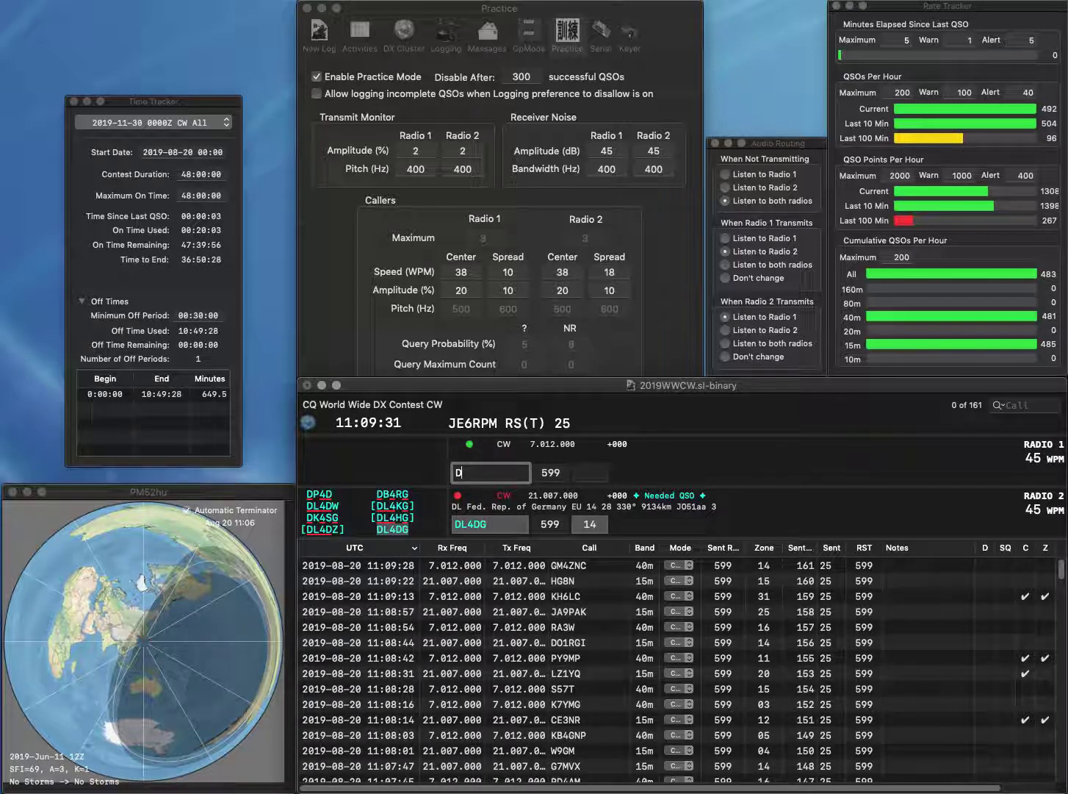
{"action": "type", "text": "R6R"}
{"action": "key", "text": "Return"}
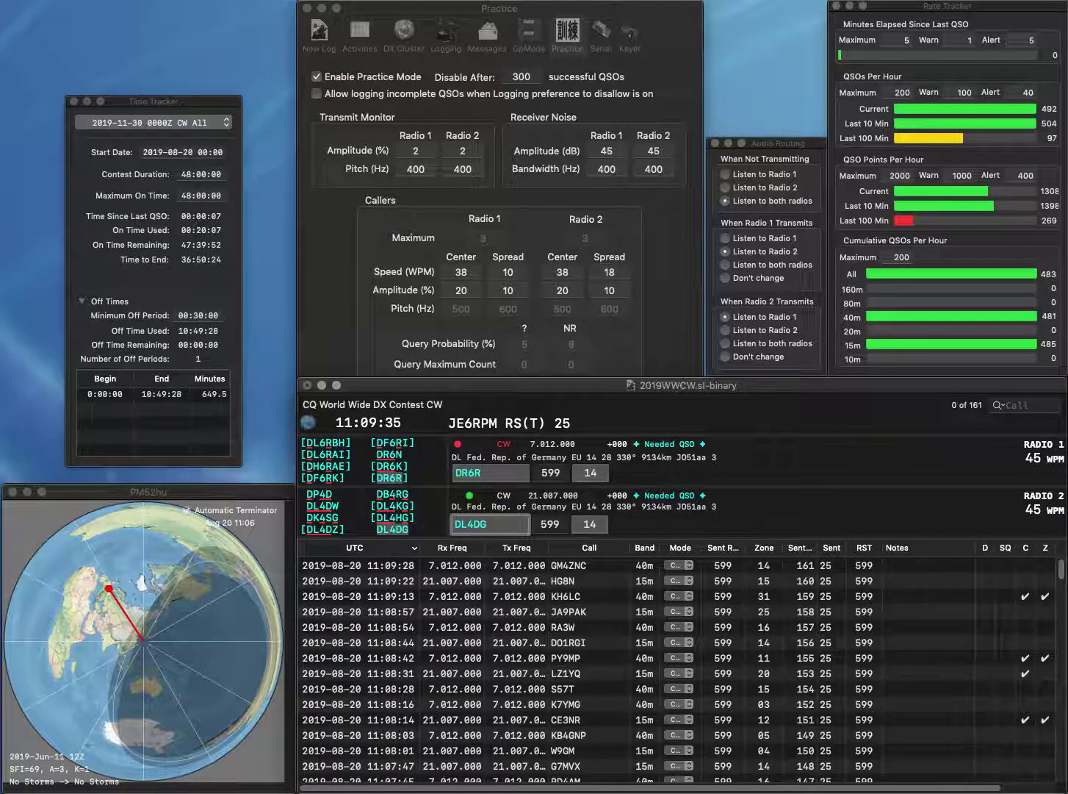
{"action": "key", "text": "Return"}
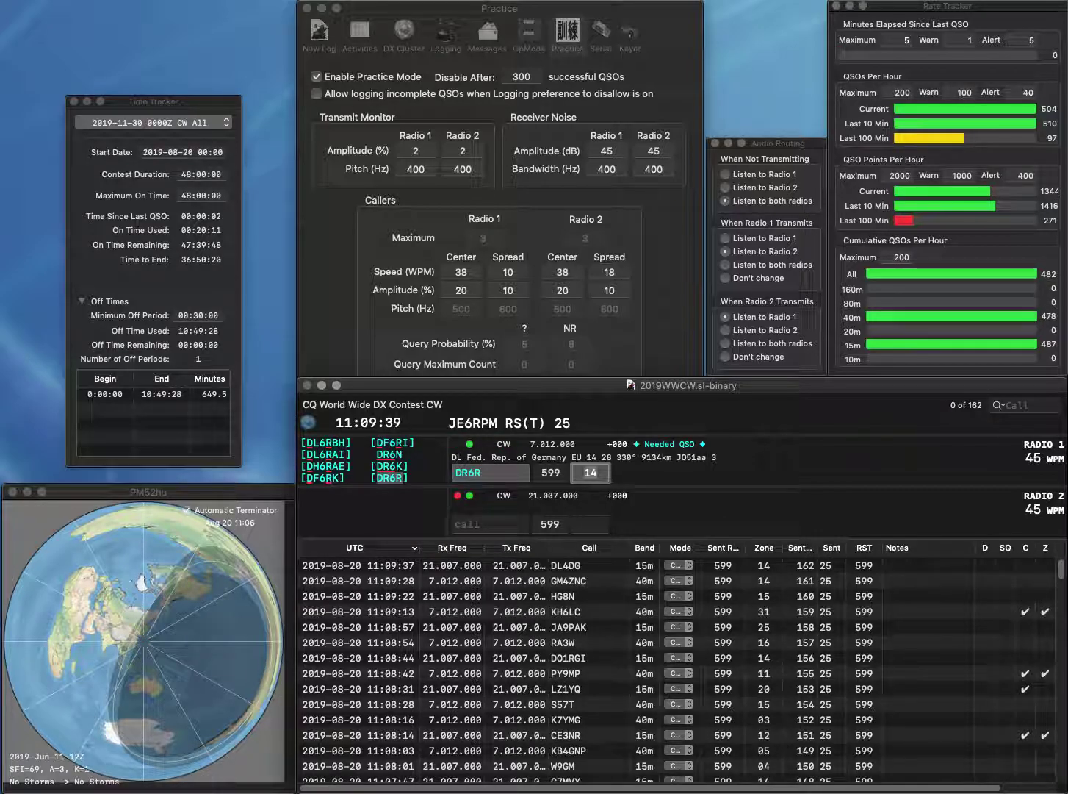
{"action": "key", "text": "Return"}
{"action": "type", "text": "N6"}
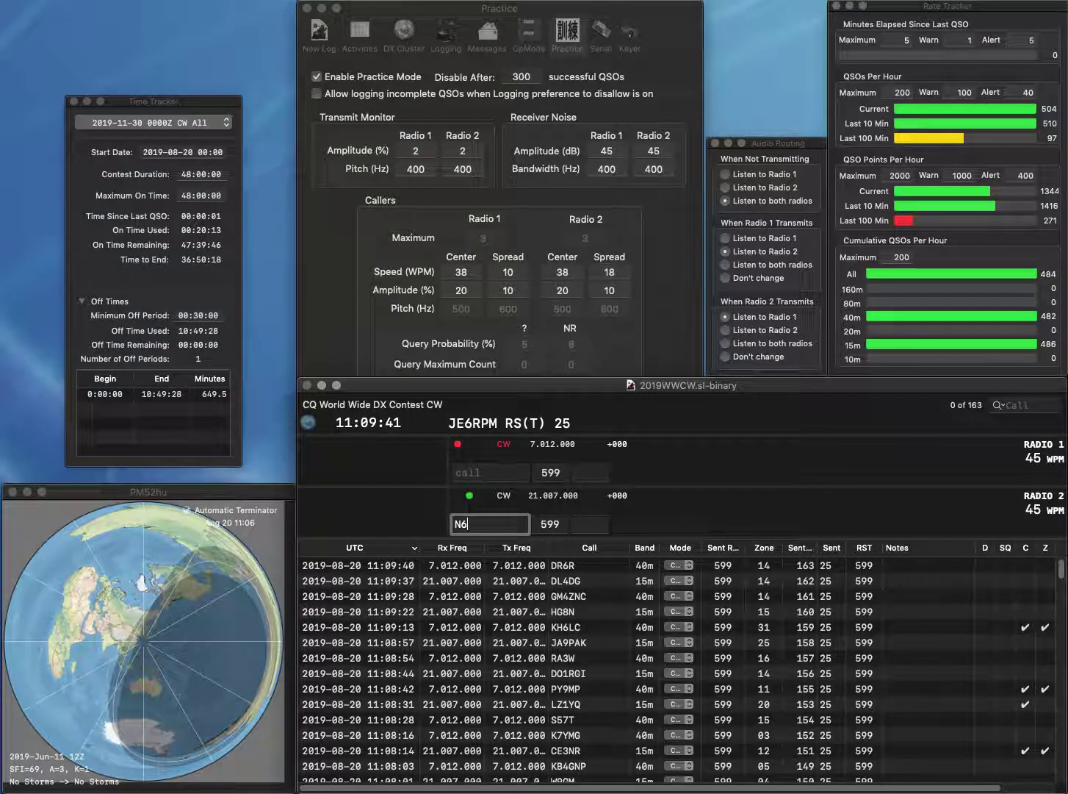
{"action": "type", "text": "MM"}
{"action": "key", "text": "Return"}
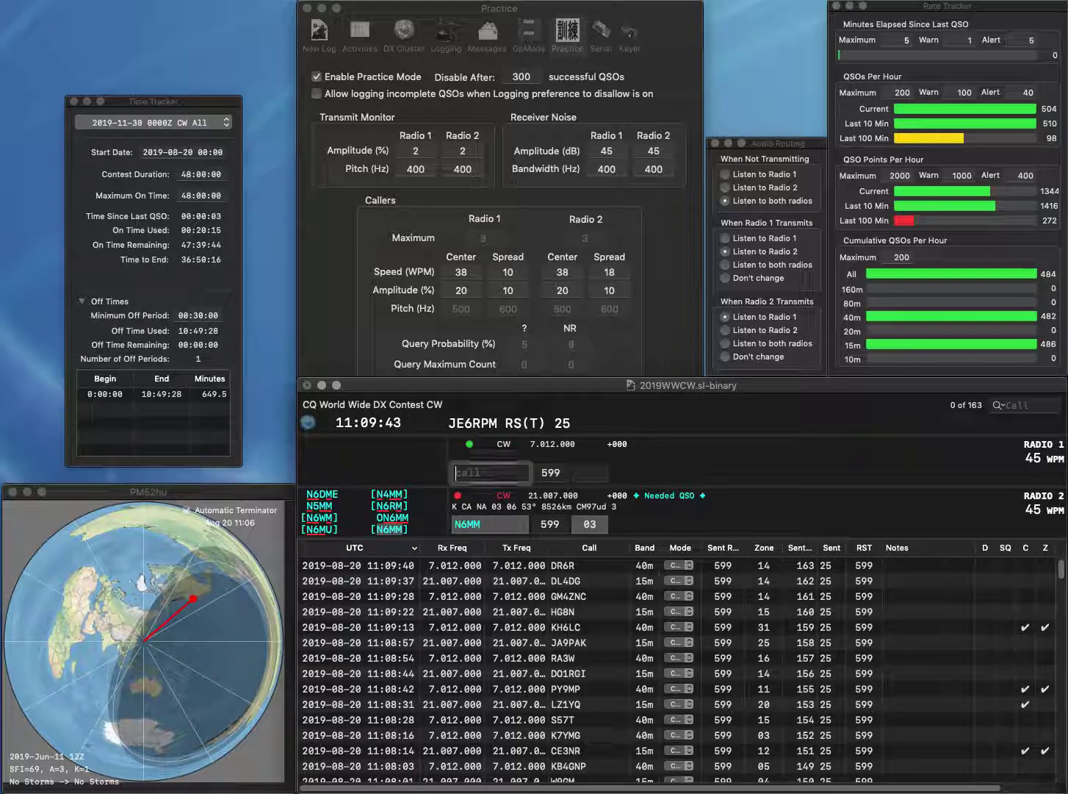
{"action": "type", "text": "AZ7B"}
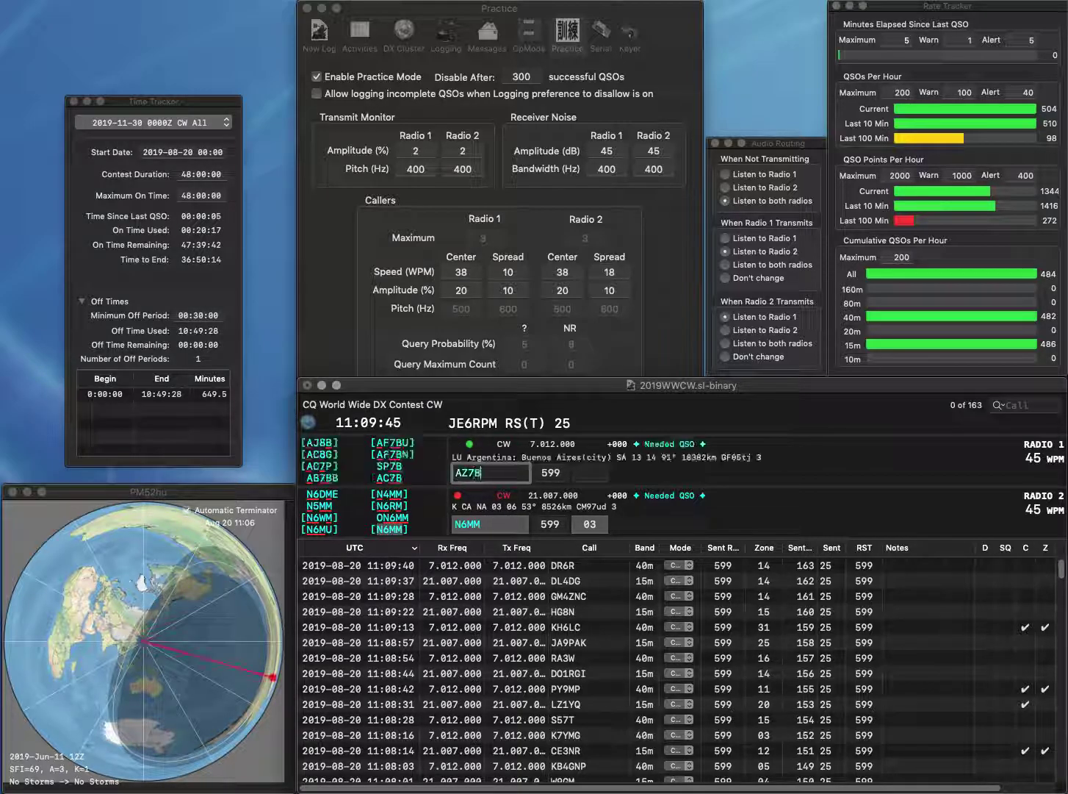
{"action": "key", "text": "Return"}
- Correct the Radio 2 call to ON6MM and the Radio 1 call to 9A7B, sending the exchange to each
{"action": "type", "text": "O"}
{"action": "key", "text": "Return"}
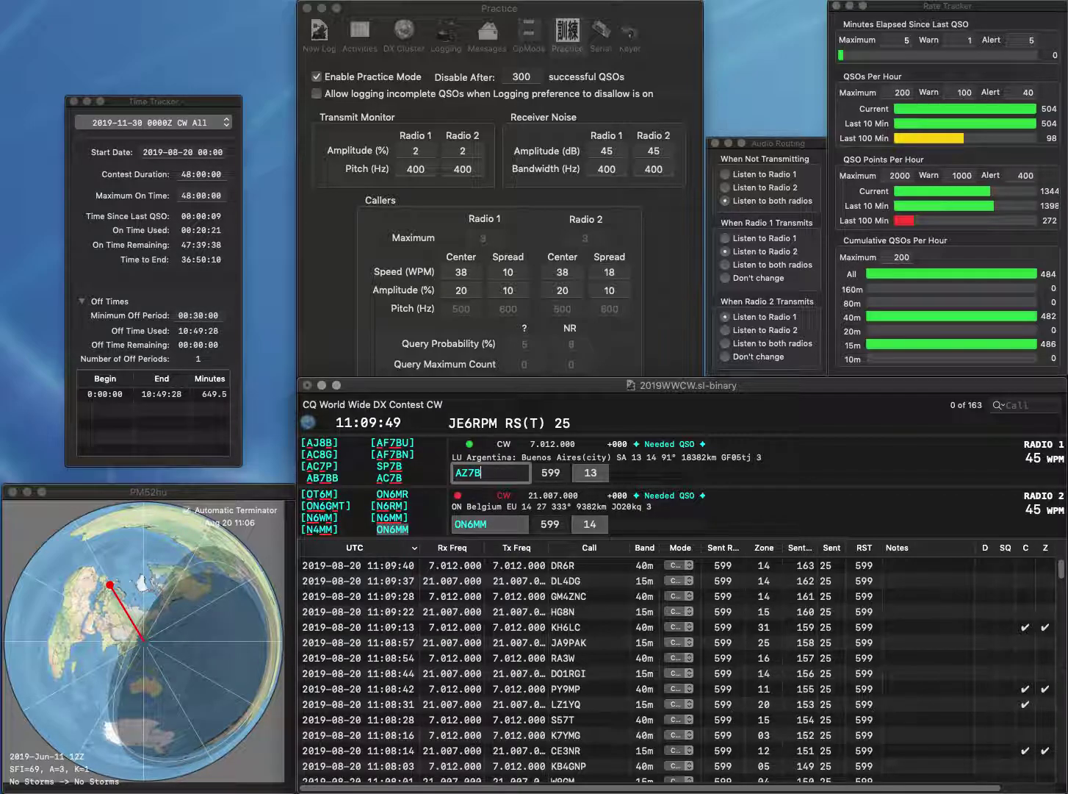
{"action": "key", "text": "Delete"}
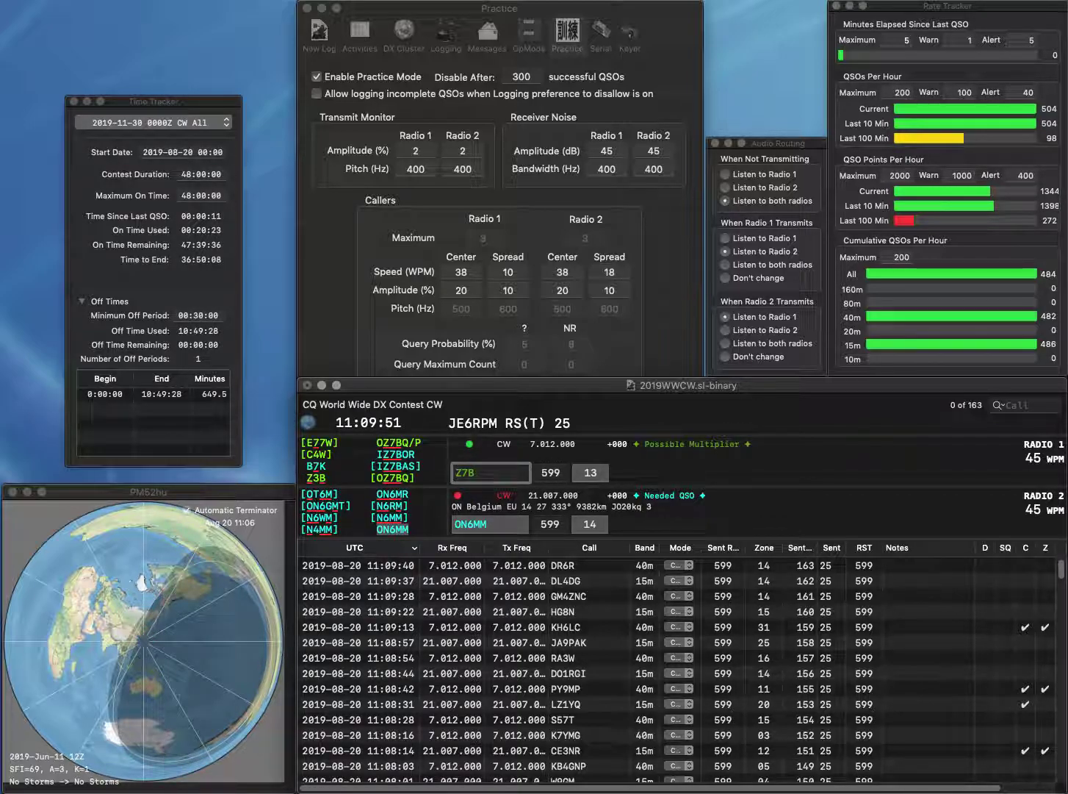
{"action": "type", "text": "9A"}
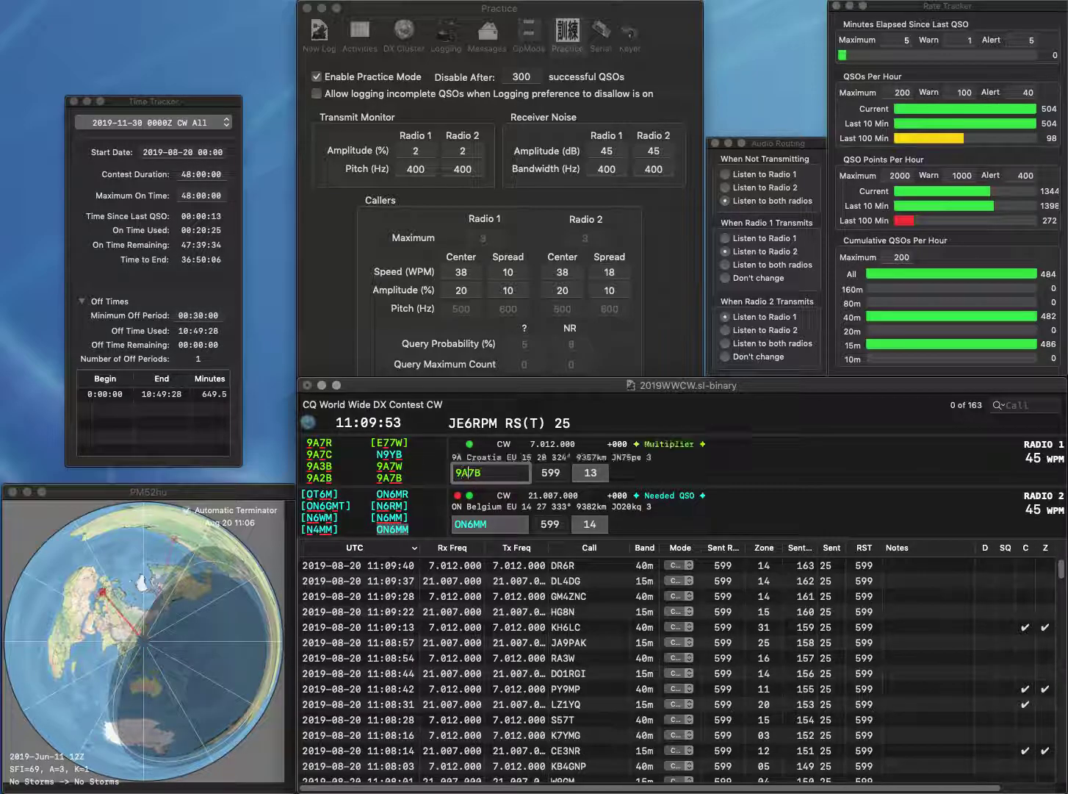
{"action": "key", "text": "Return"}
{"action": "key", "text": "Tab"}
{"action": "key", "text": "space"}
{"action": "key", "text": "space"}
{"action": "key", "text": "Tab"}
{"action": "key", "text": "Return"}
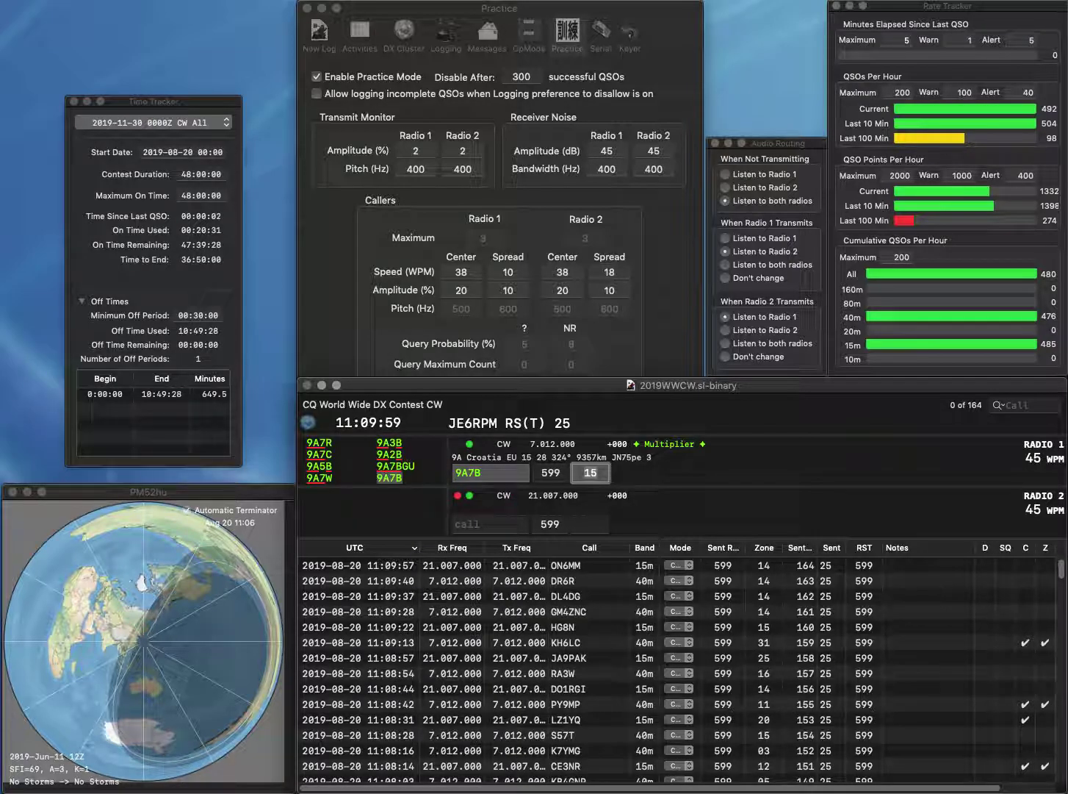
{"action": "key", "text": "Return"}
{"action": "type", "text": "R9"}
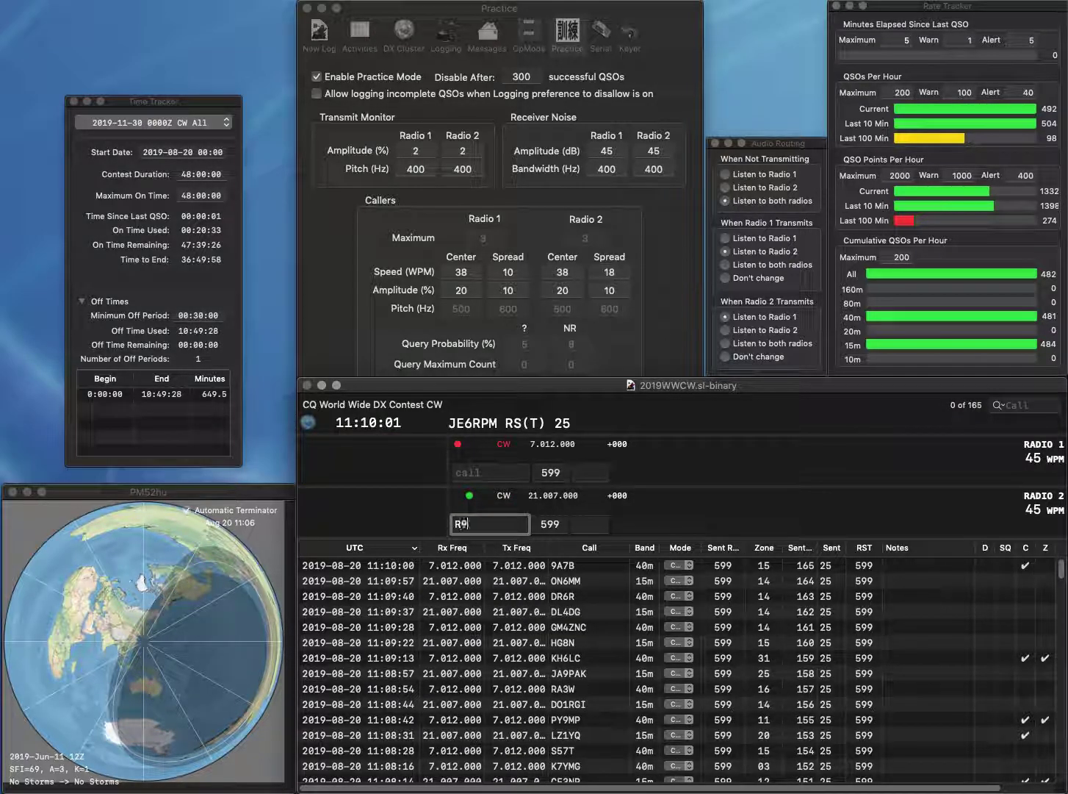
{"action": "type", "text": "RT"}
{"action": "key", "text": "Return"}
{"action": "type", "text": "KF9FH"}
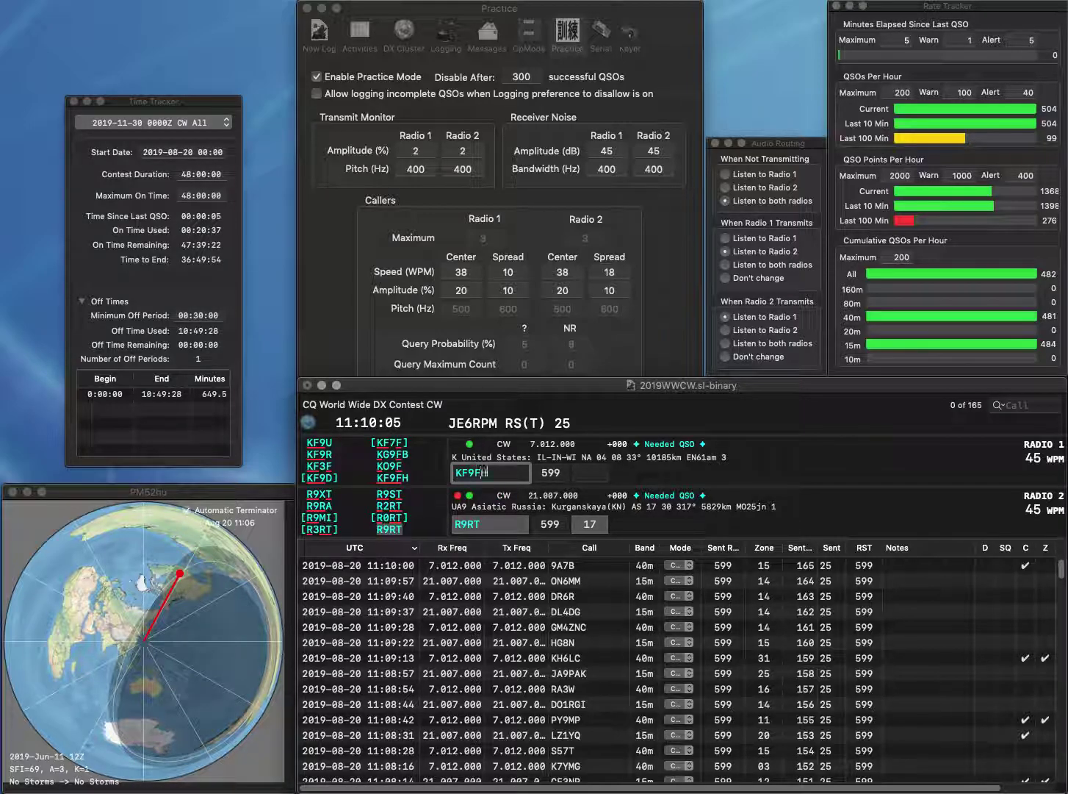
{"action": "key", "text": "Return"}
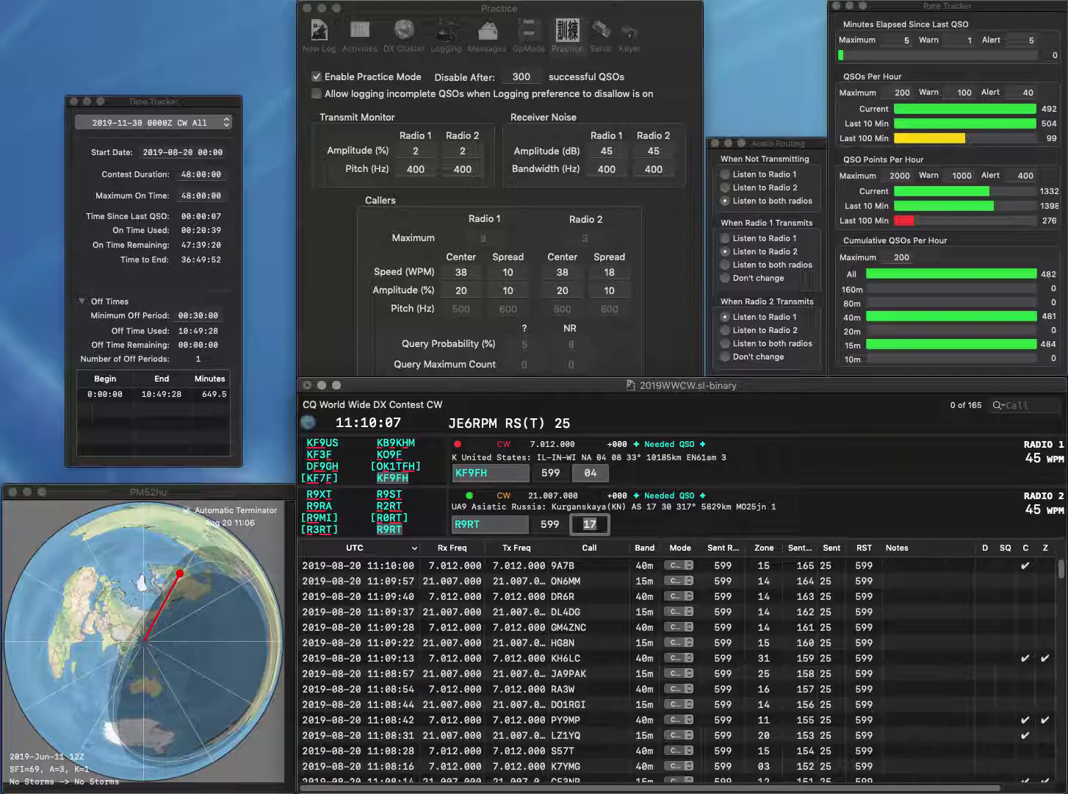
{"action": "key", "text": "Return"}
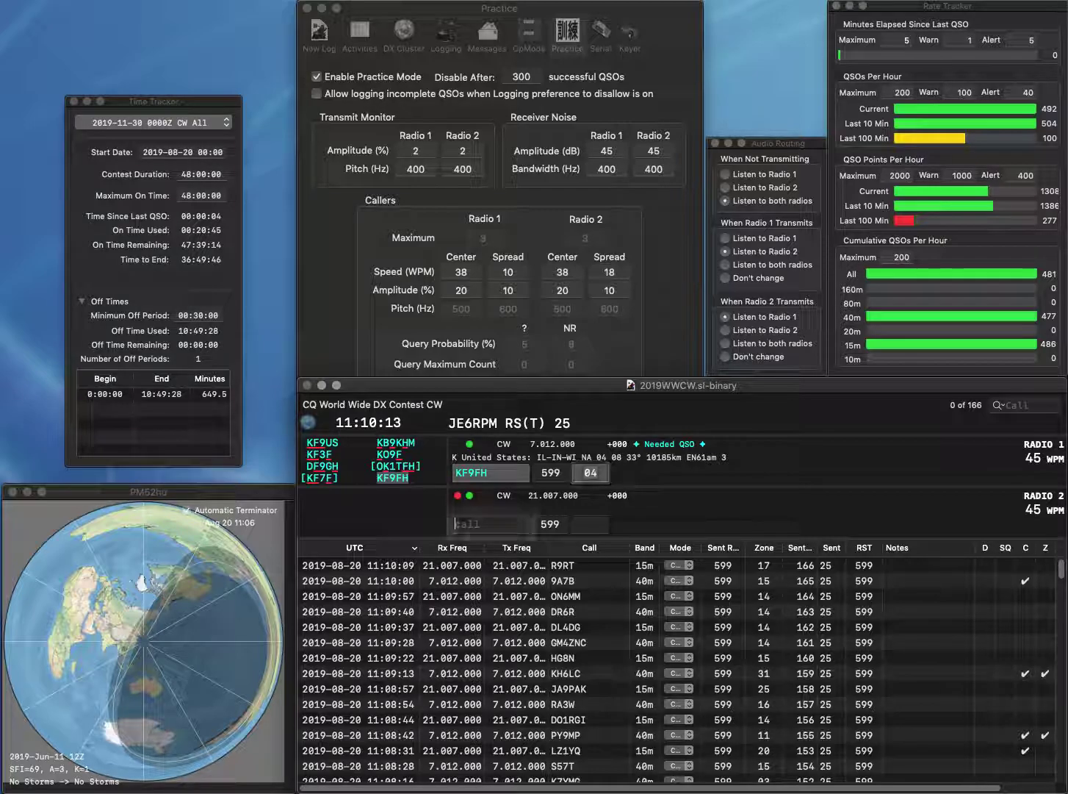
{"action": "key", "text": "Return"}
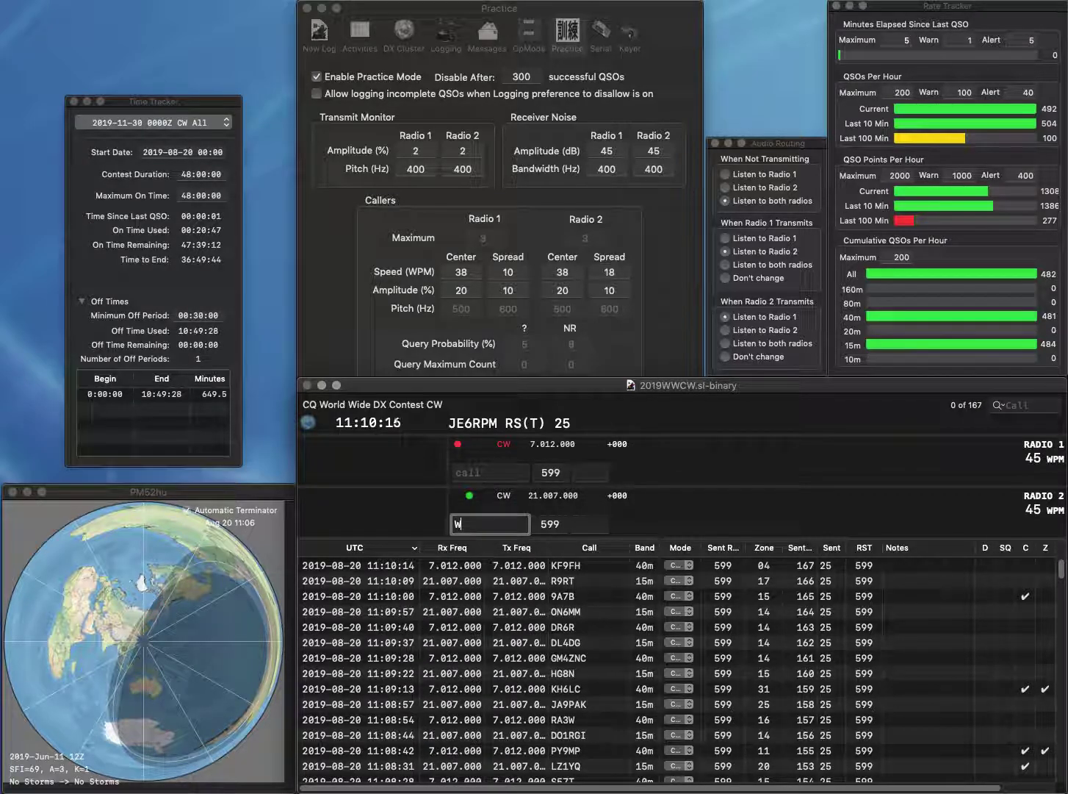
{"action": "type", "text": "WA4PTZ"}
{"action": "key", "text": "Left"}
{"action": "key", "text": "Left"}
{"action": "key", "text": "Left"}
{"action": "type", "text": "A4"}
{"action": "key", "text": "Return"}
- Answer JR2NTC/2 on Radio 1, and log the JR2NTC/2 and WA4PTZ contacts
{"action": "type", "text": "0NTC/2"}
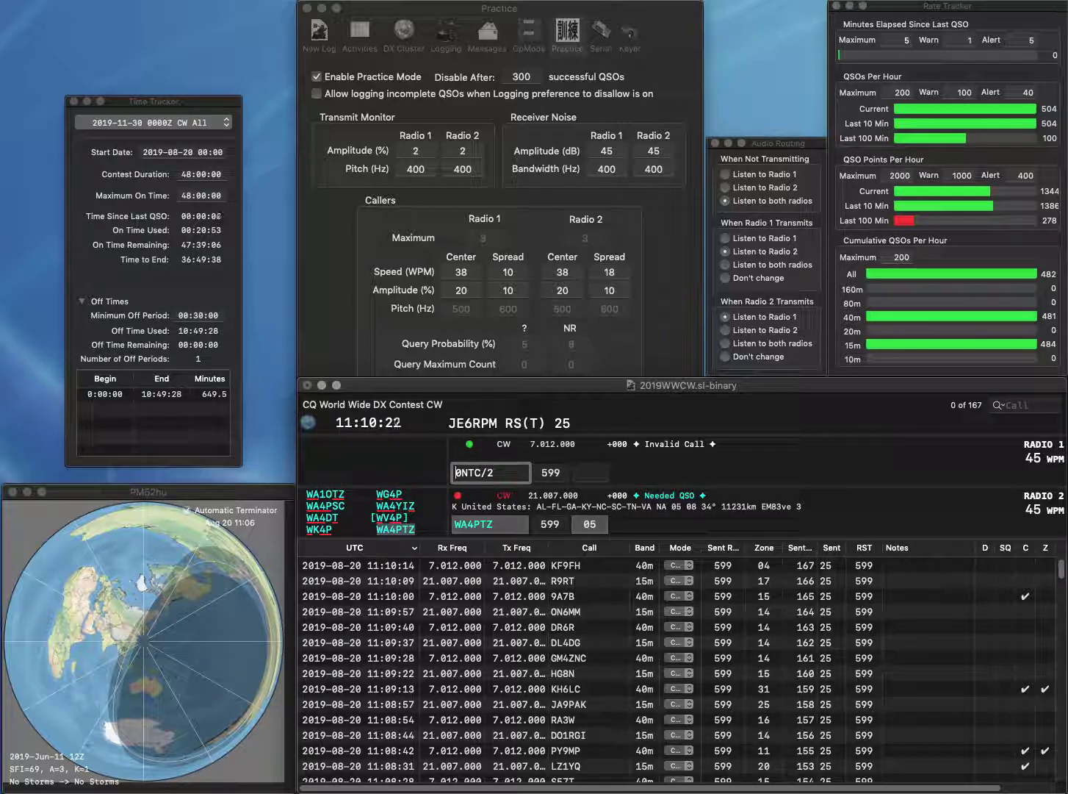
{"action": "key", "text": "Delete"}
{"action": "type", "text": "JR2"}
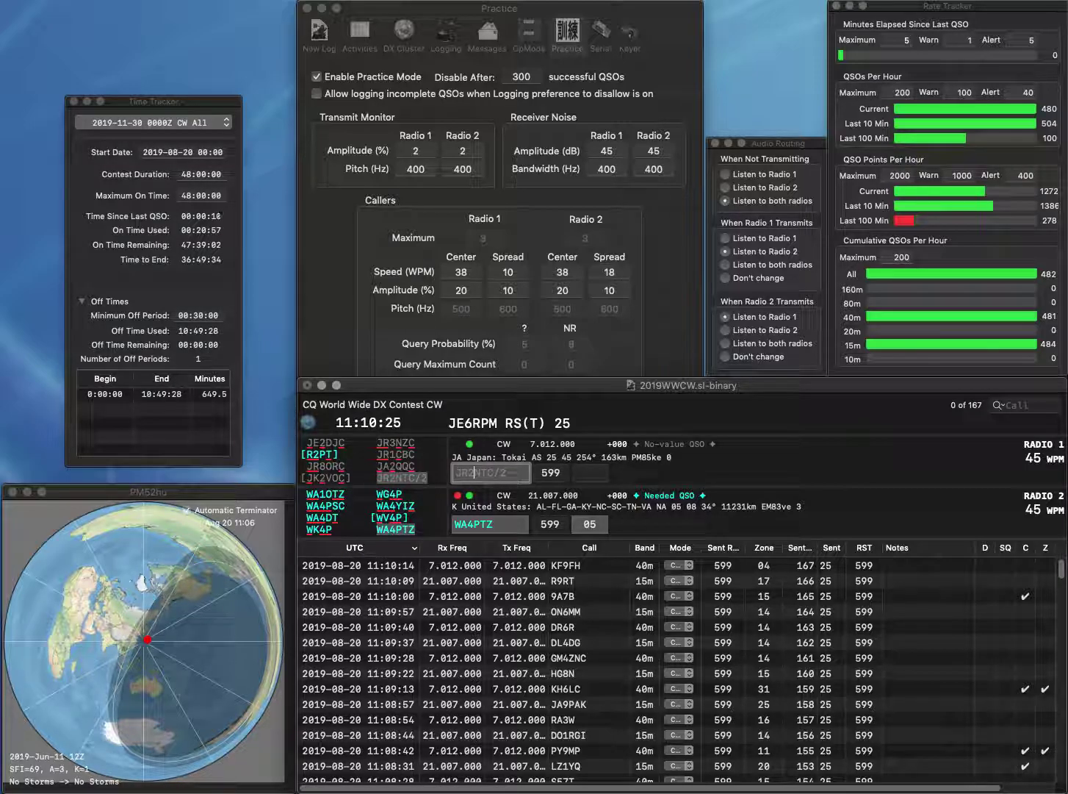
{"action": "key", "text": "Return"}
{"action": "key", "text": "grave"}
{"action": "key", "text": "grave"}
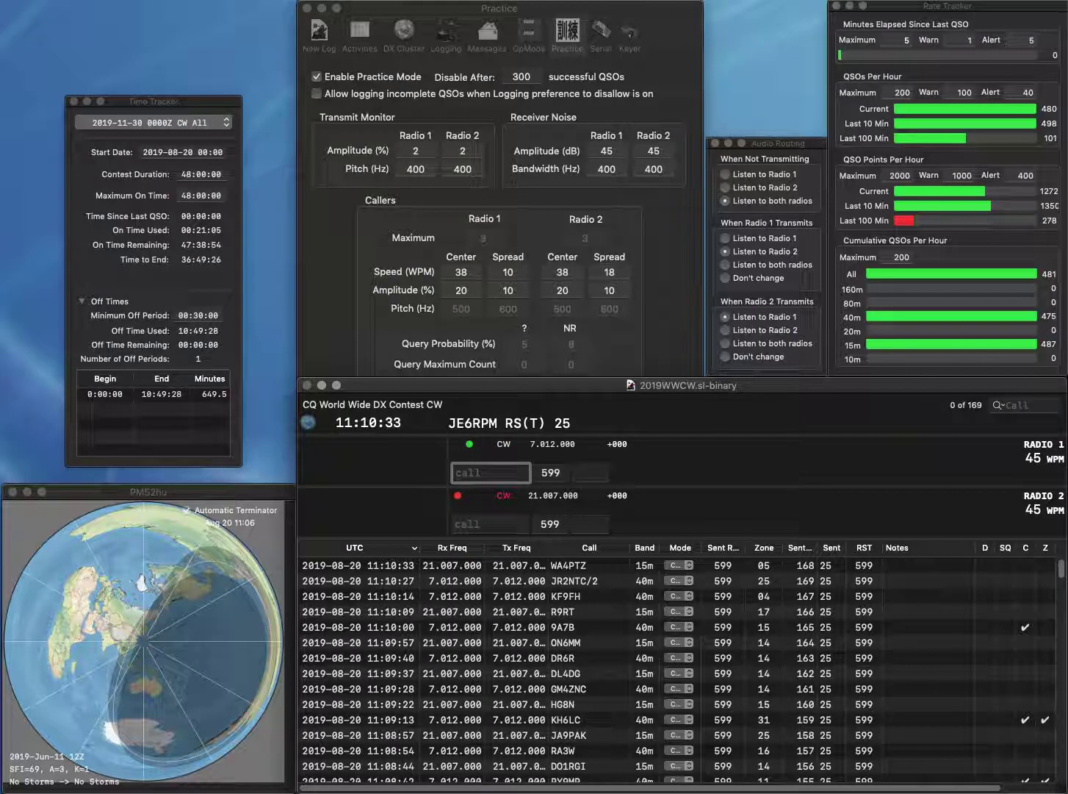
- Answer US1PM on Radio 1 and N9YKE on Radio 2, and log both contacts
{"action": "type", "text": "1PM"}
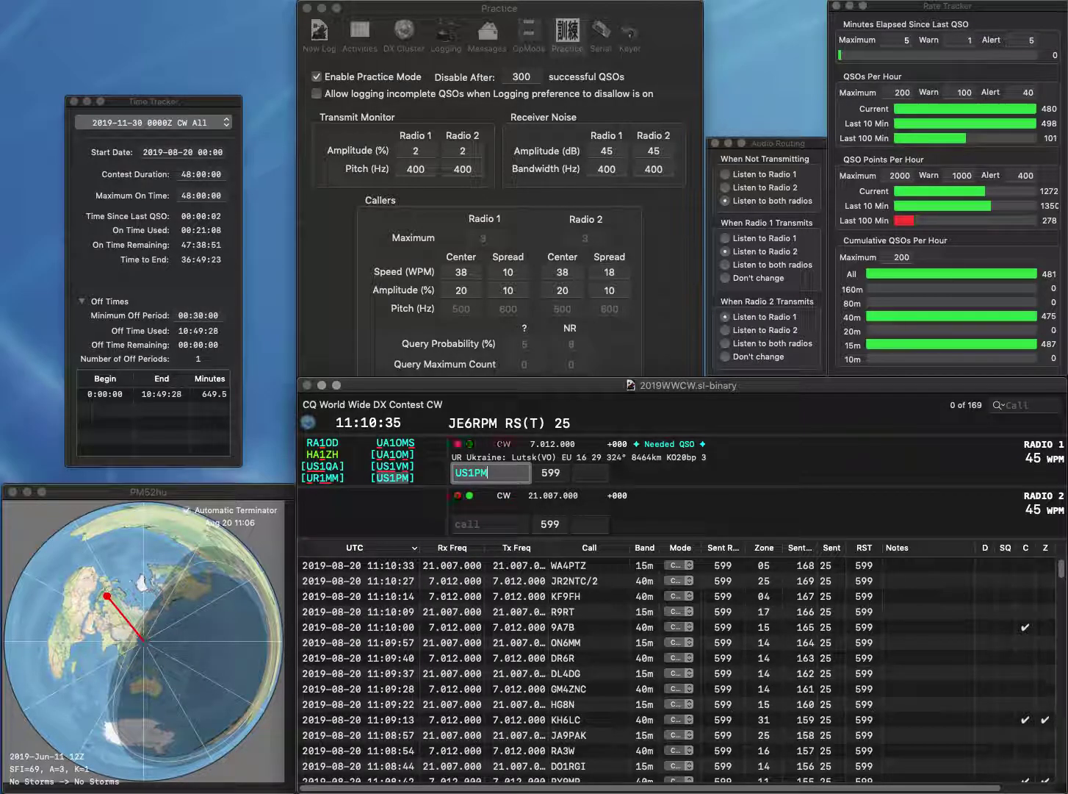
{"action": "key", "text": "Return"}
{"action": "type", "text": "N9YKE"}
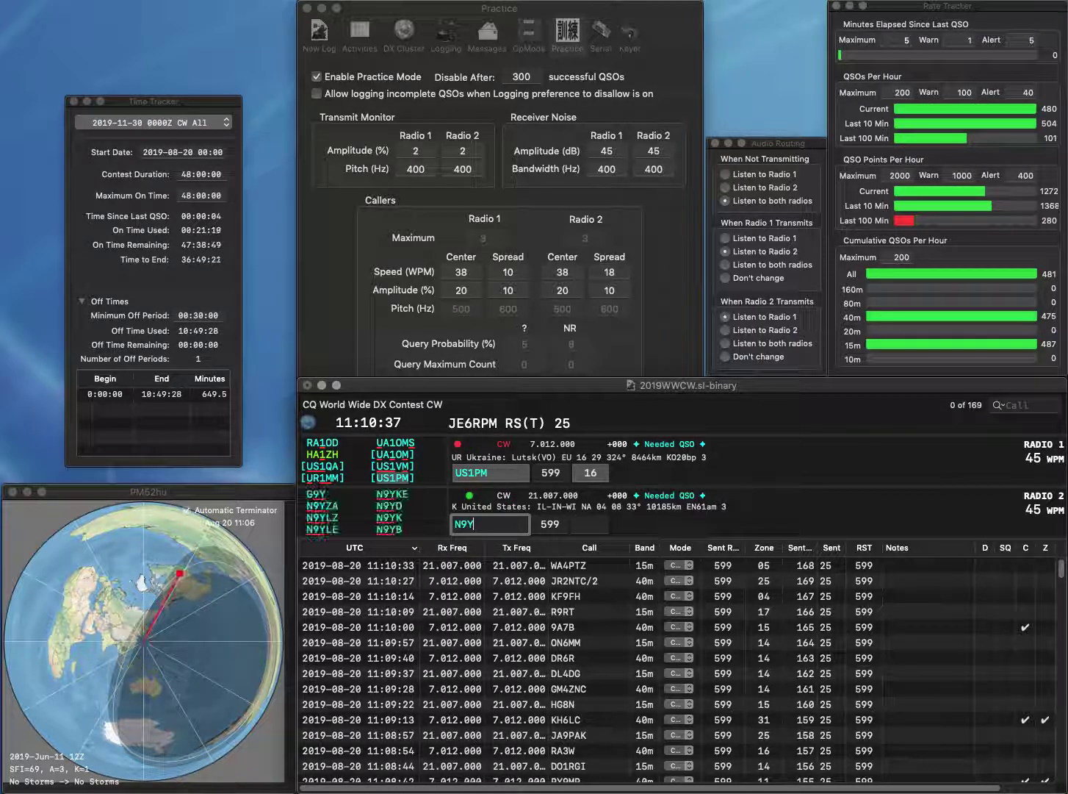
{"action": "key", "text": "Return"}
{"action": "key", "text": "Tab"}
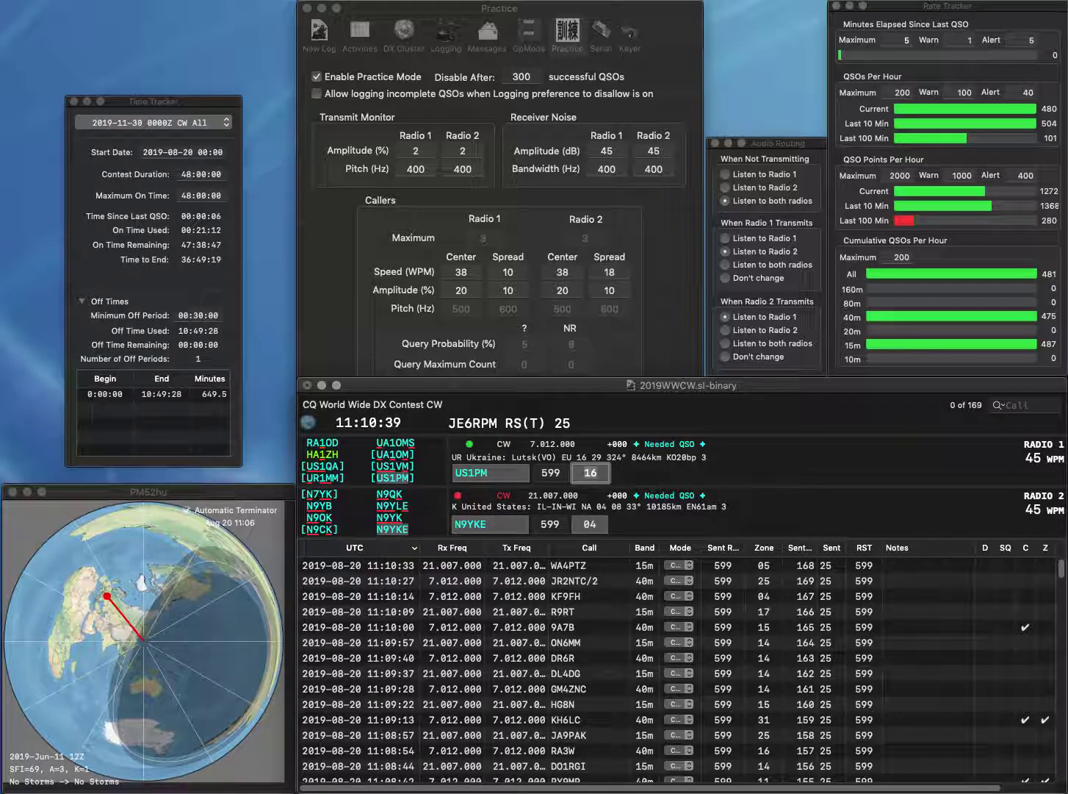
{"action": "key", "text": "Return"}
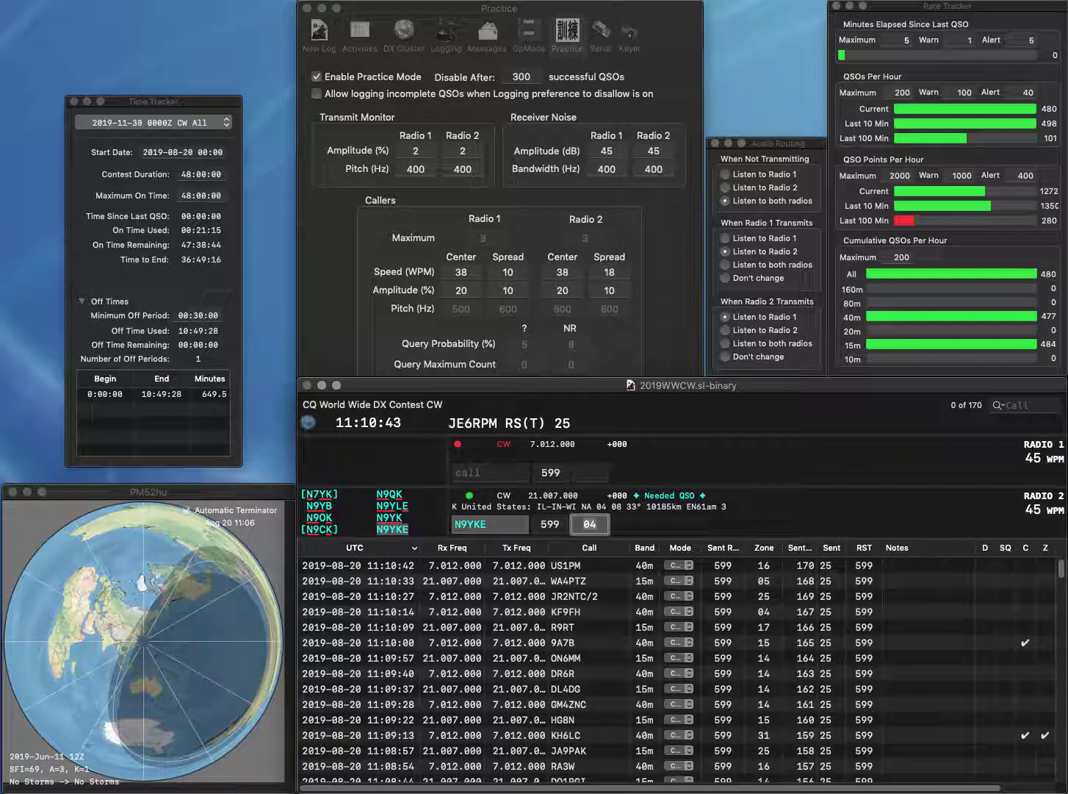
{"action": "key", "text": "Return"}
{"action": "type", "text": "KZ9H"}
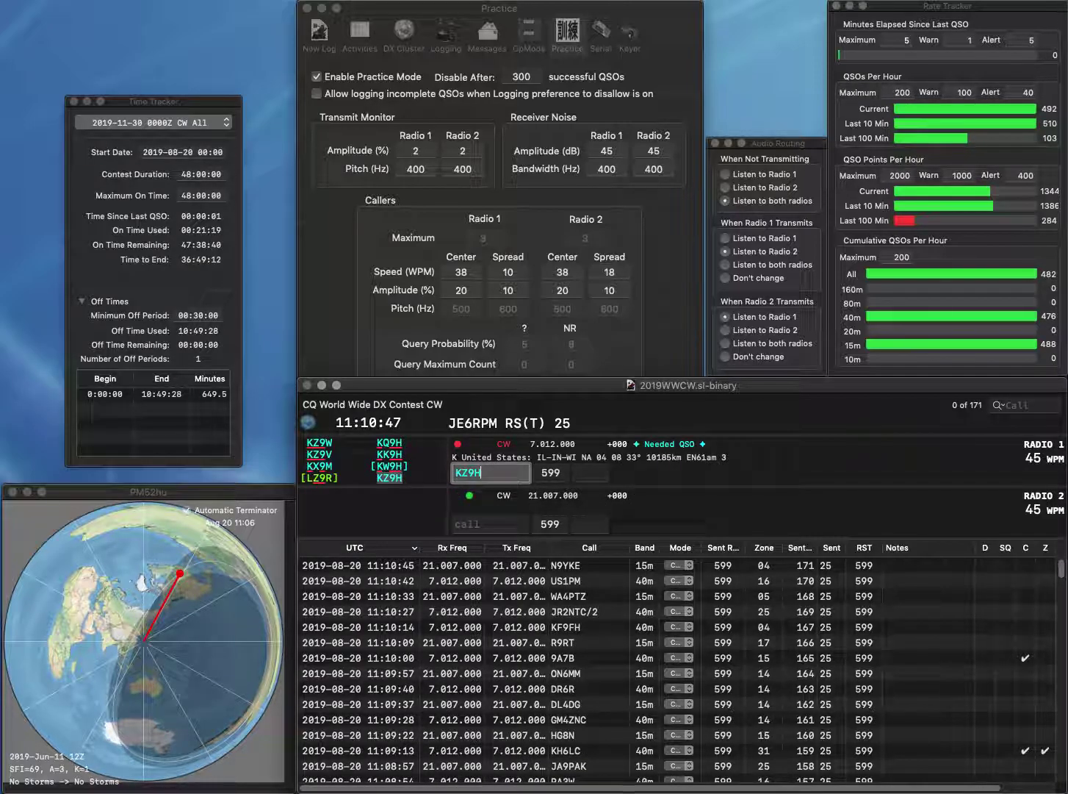
{"action": "key", "text": "Return"}
{"action": "type", "text": "JA0"}
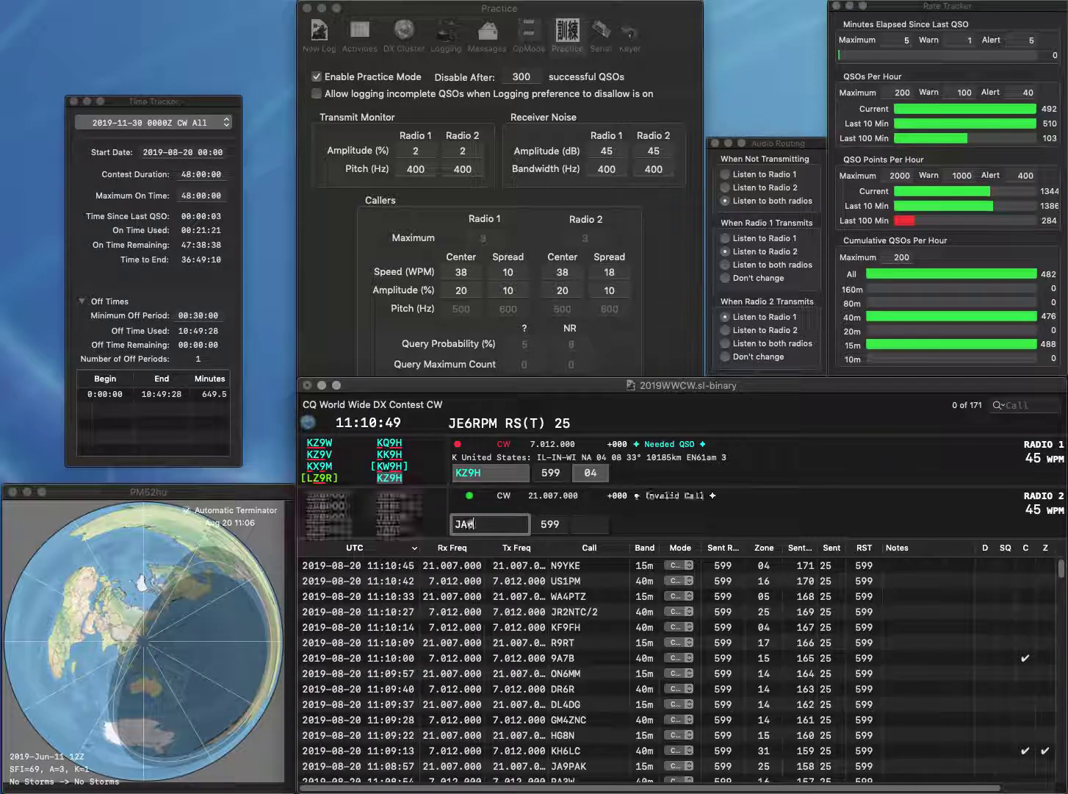
{"action": "type", "text": "FVU"}
{"action": "key", "text": "Return"}
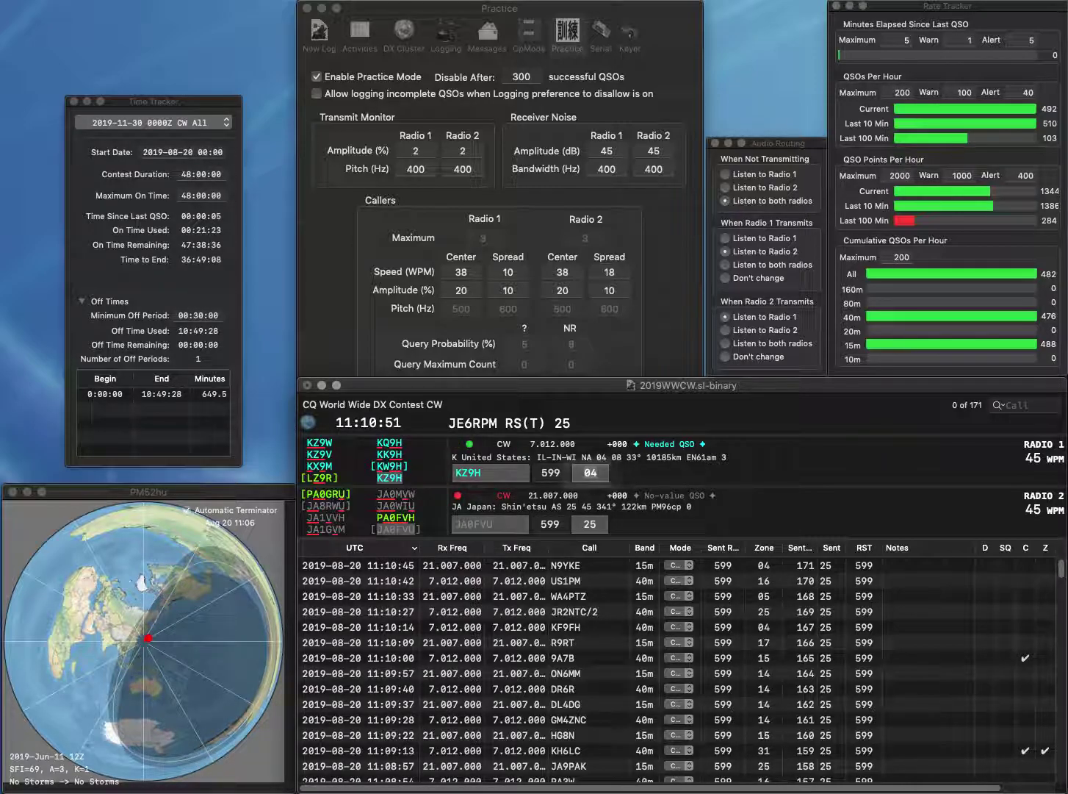
{"action": "key", "text": "Return"}
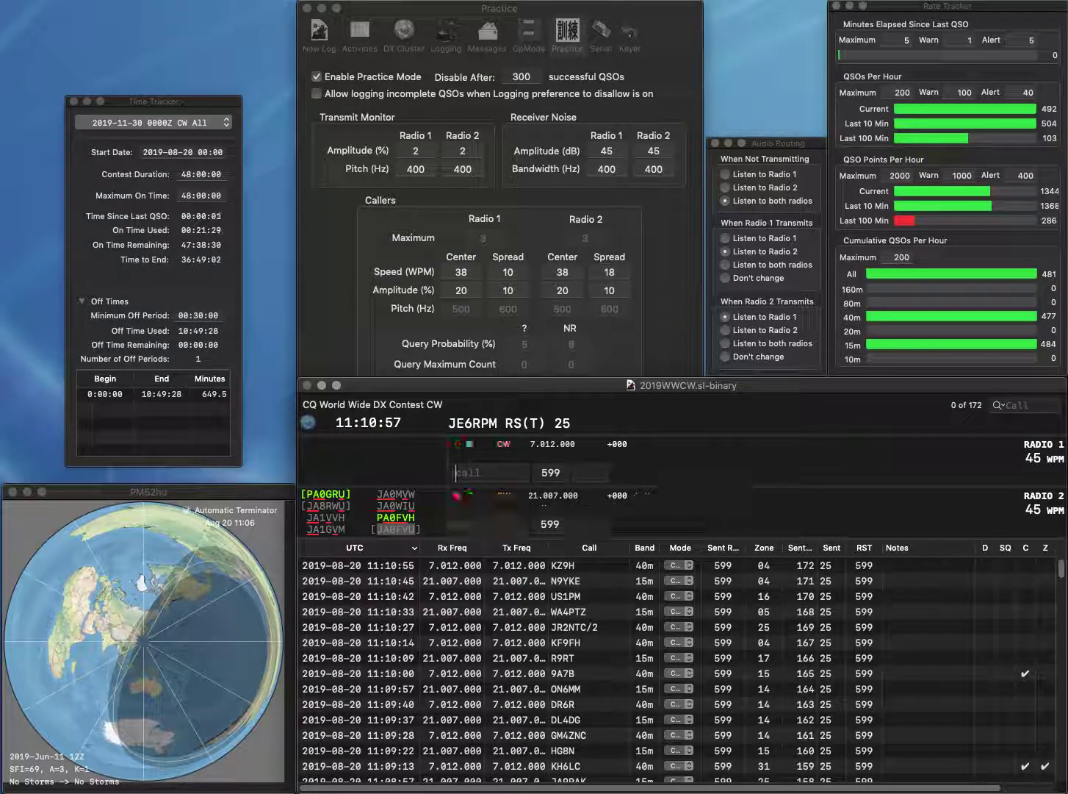
{"action": "type", "text": "JA1"}
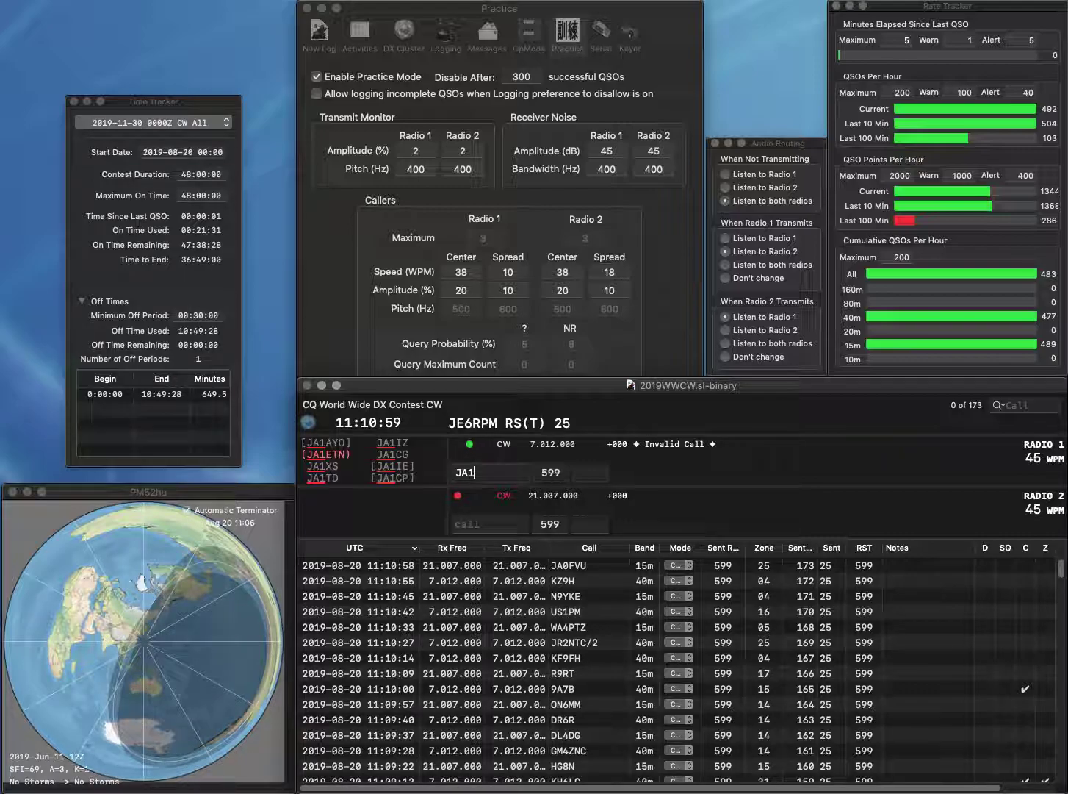
{"action": "type", "text": "RLK"}
{"action": "key", "text": "Return"}
{"action": "type", "text": "6EE"}
{"action": "key", "text": "Home"}
{"action": "type", "text": "NN"}
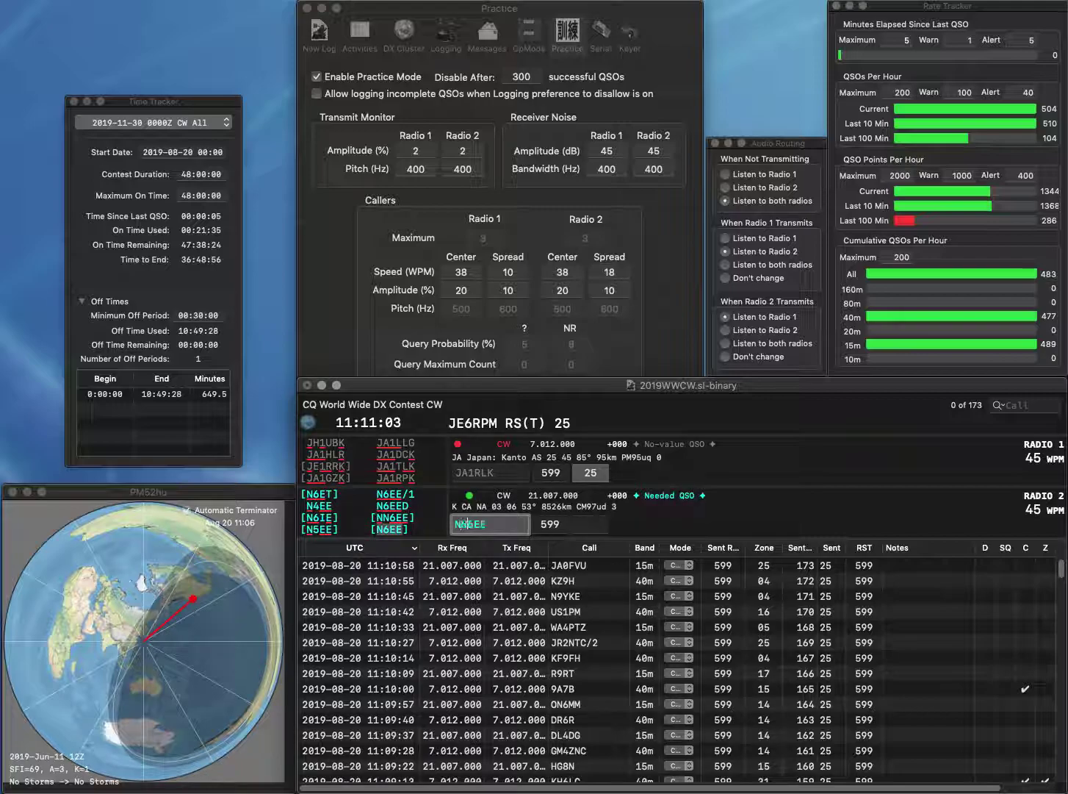
{"action": "key", "text": "Return"}
{"action": "left_click", "coordinate": [481, 471]}
{"action": "key", "text": "Delete"}
{"action": "type", "text": "P"}
{"action": "key", "text": "Return"}
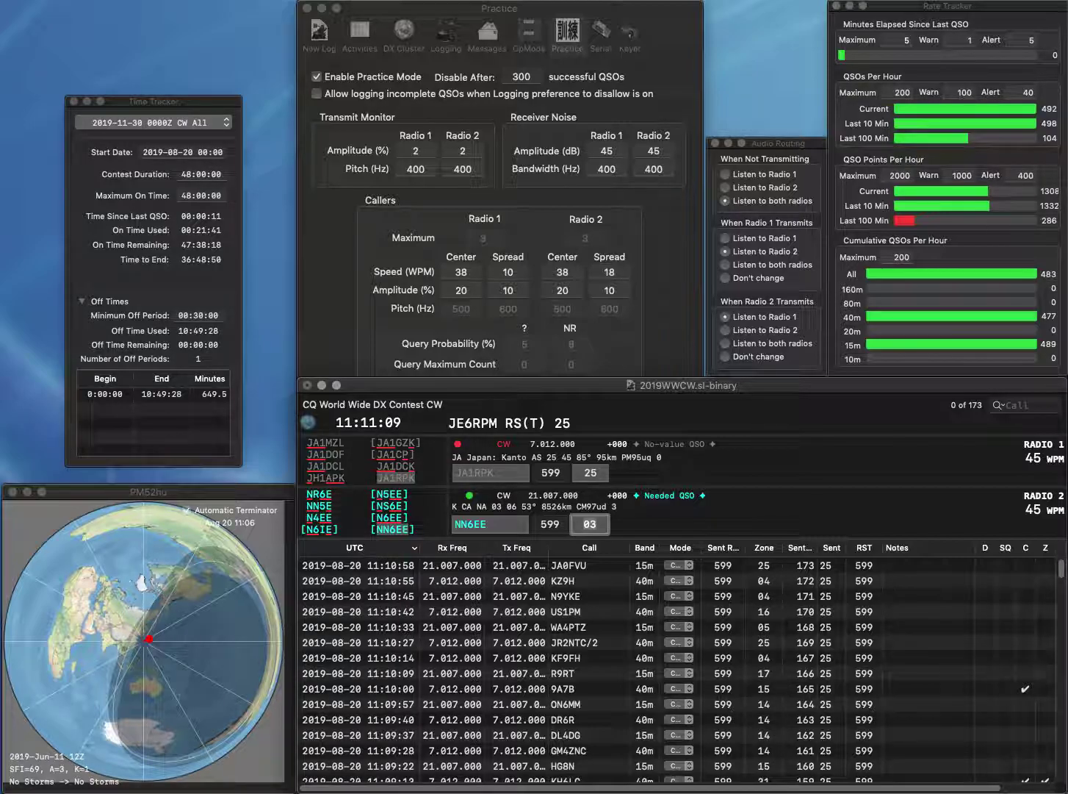
{"action": "key", "text": "Return"}
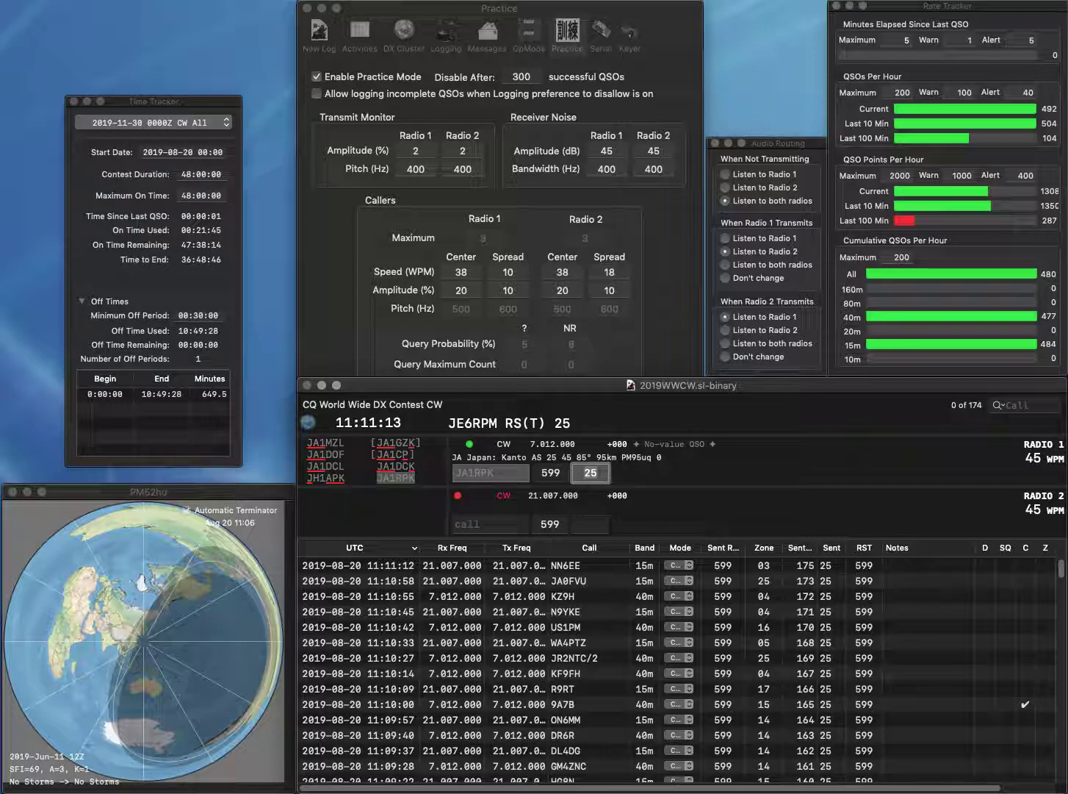
{"action": "key", "text": "Return"}
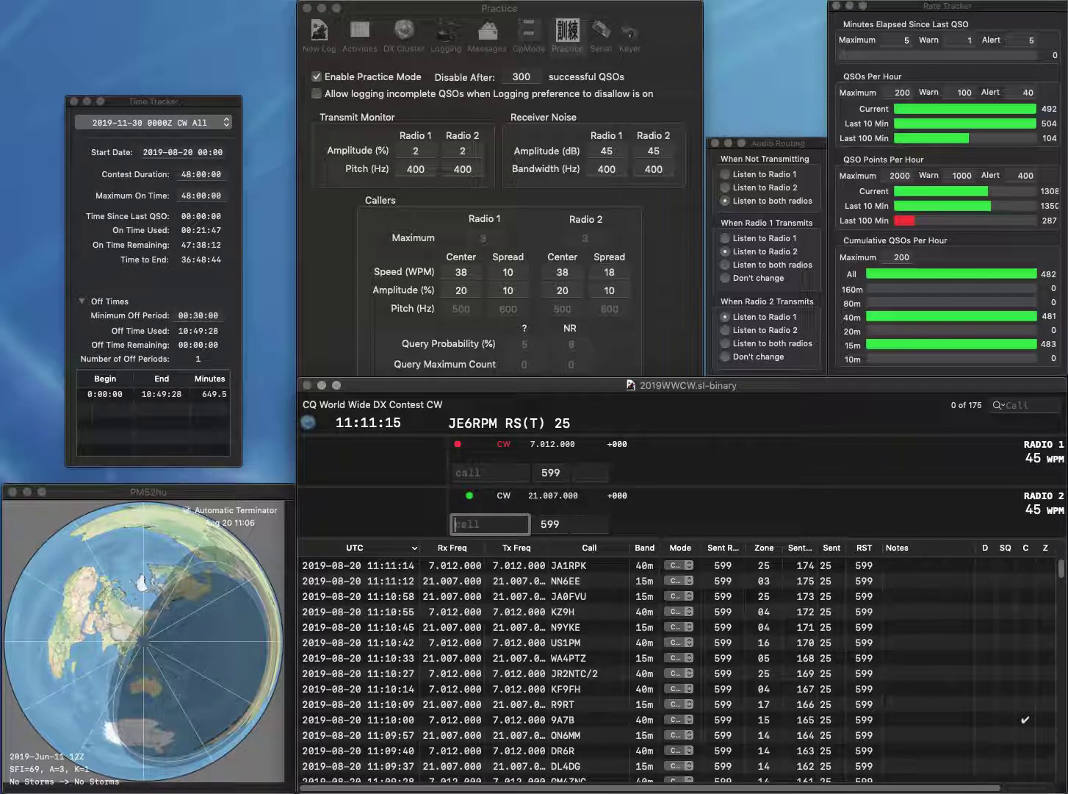
{"action": "type", "text": "Z3GF"}
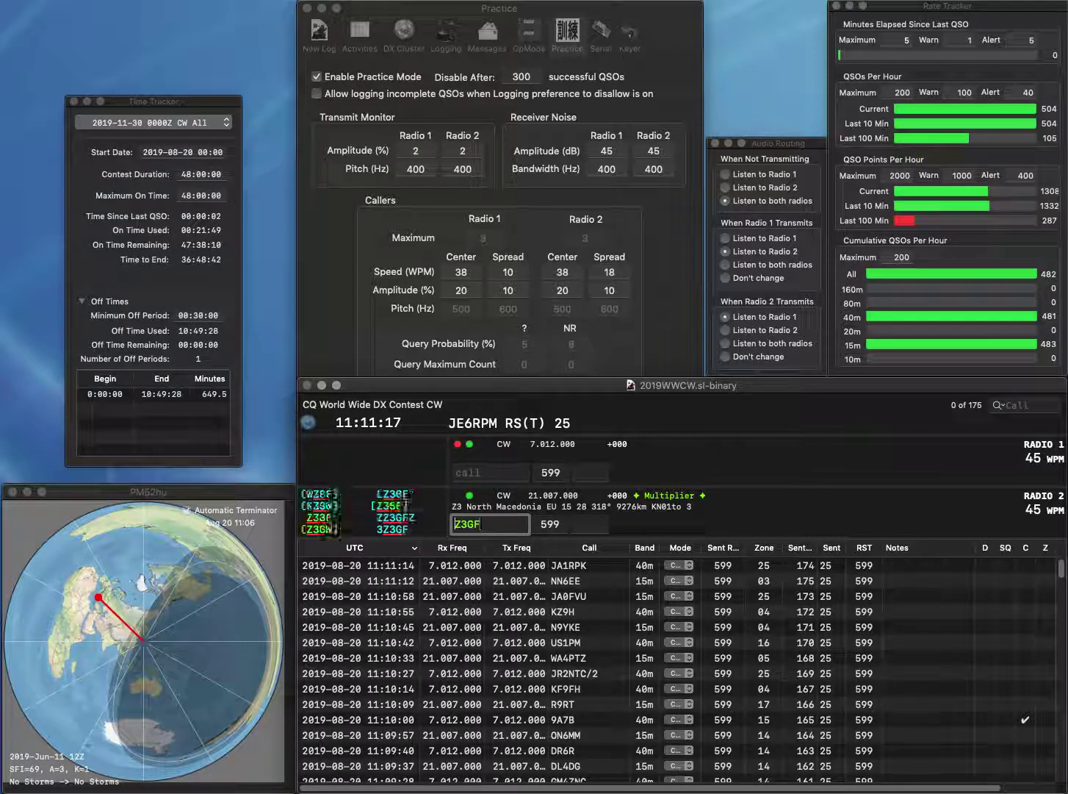
{"action": "type", "text": "3"}
{"action": "key", "text": "Return"}
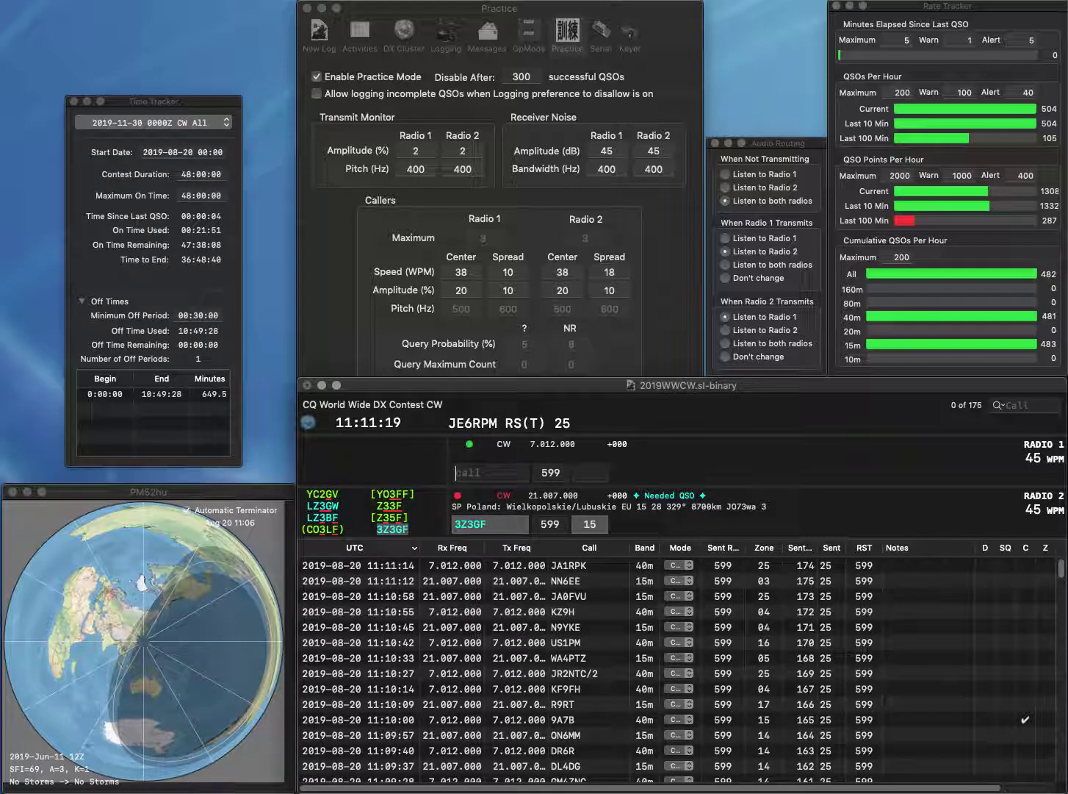
{"action": "type", "text": "KC1A"}
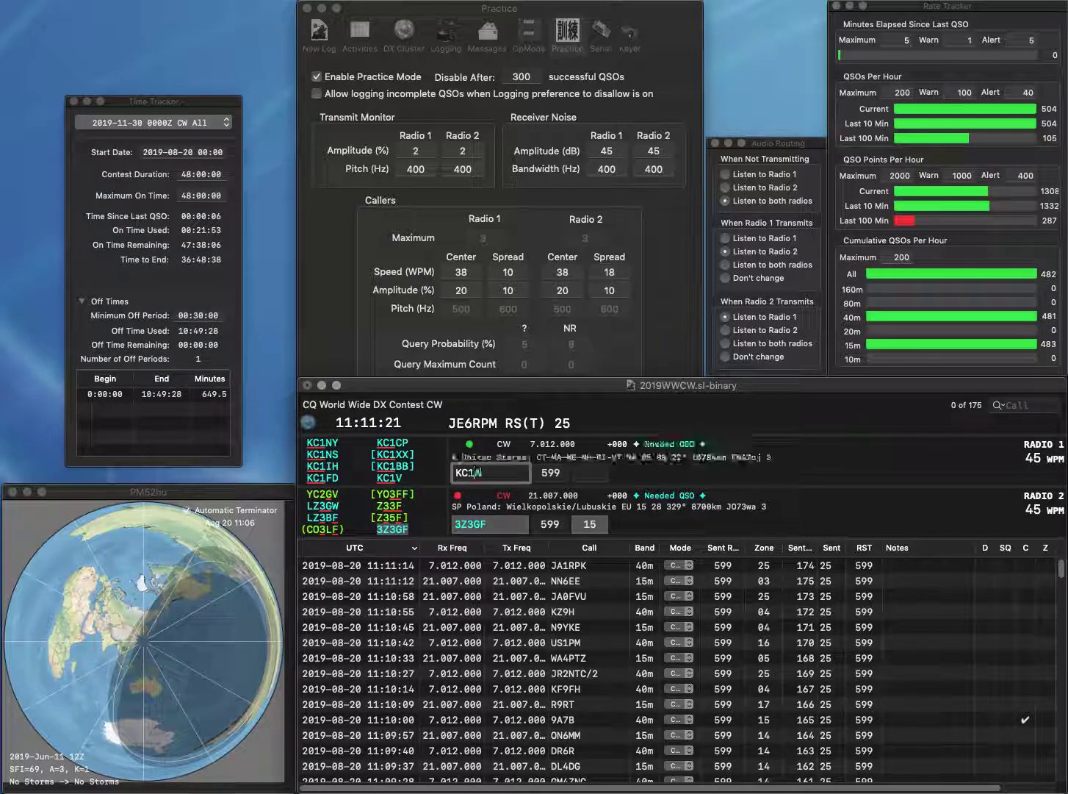
{"action": "type", "text": "FA"}
{"action": "key", "text": "Return"}
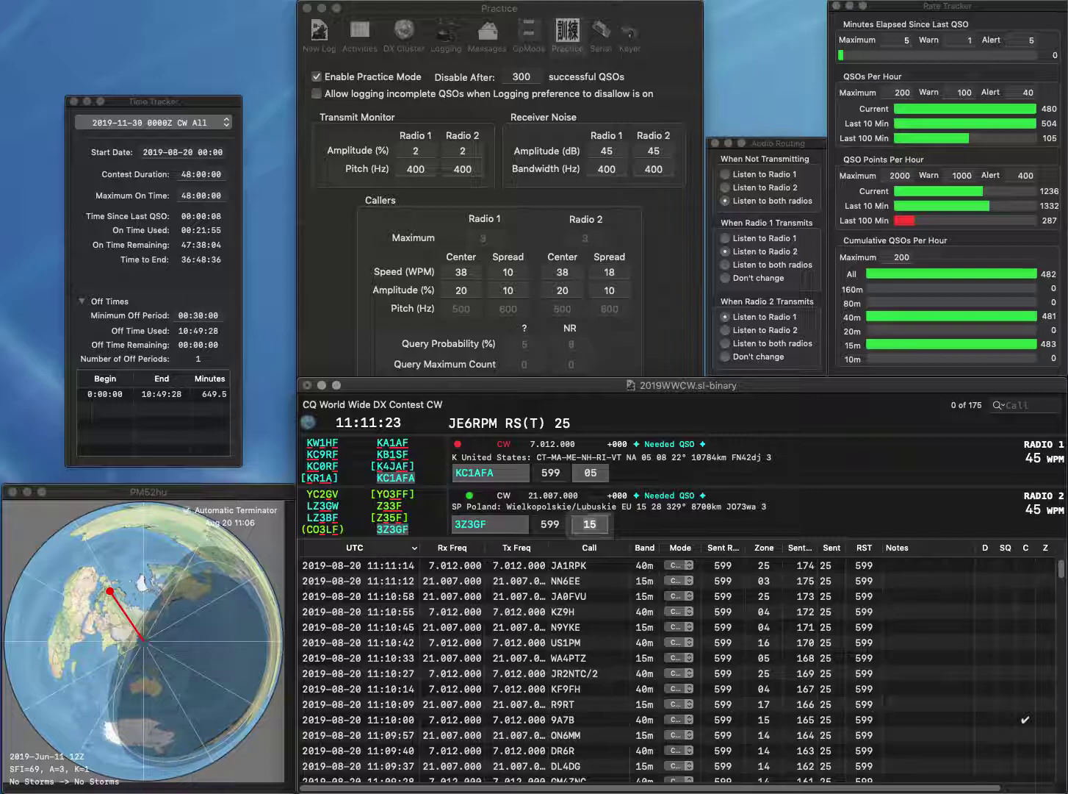
{"action": "key", "text": "Return"}
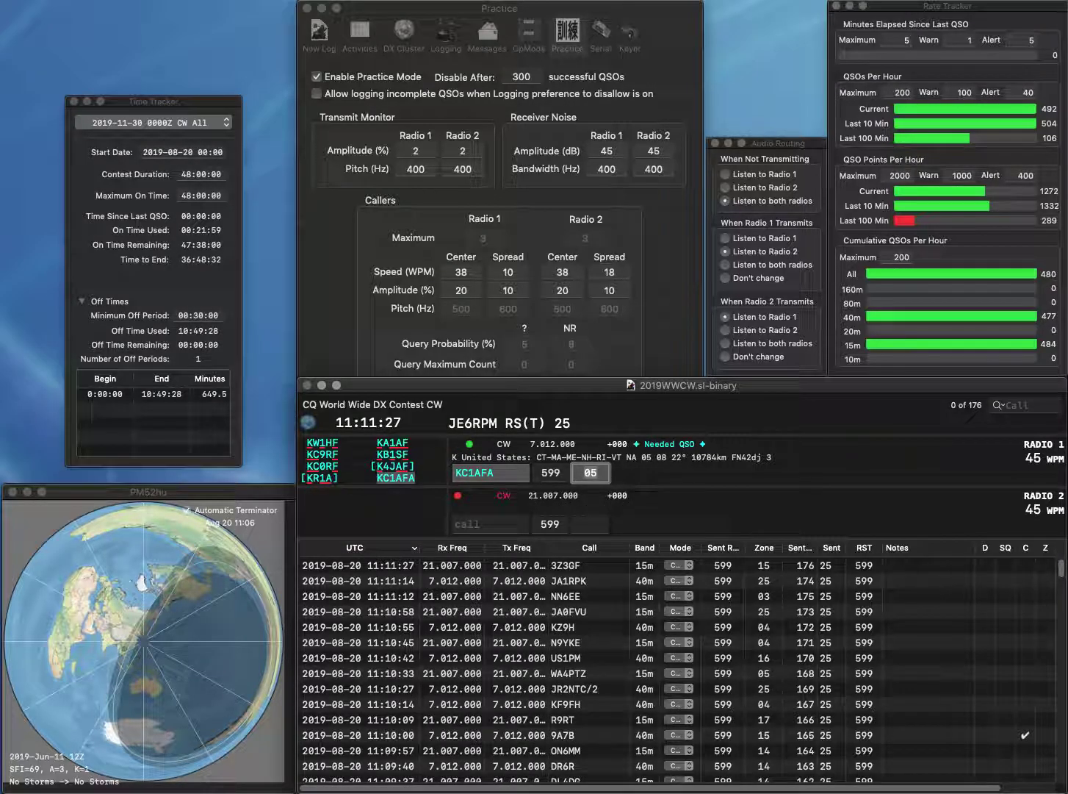
{"action": "key", "text": "Return"}
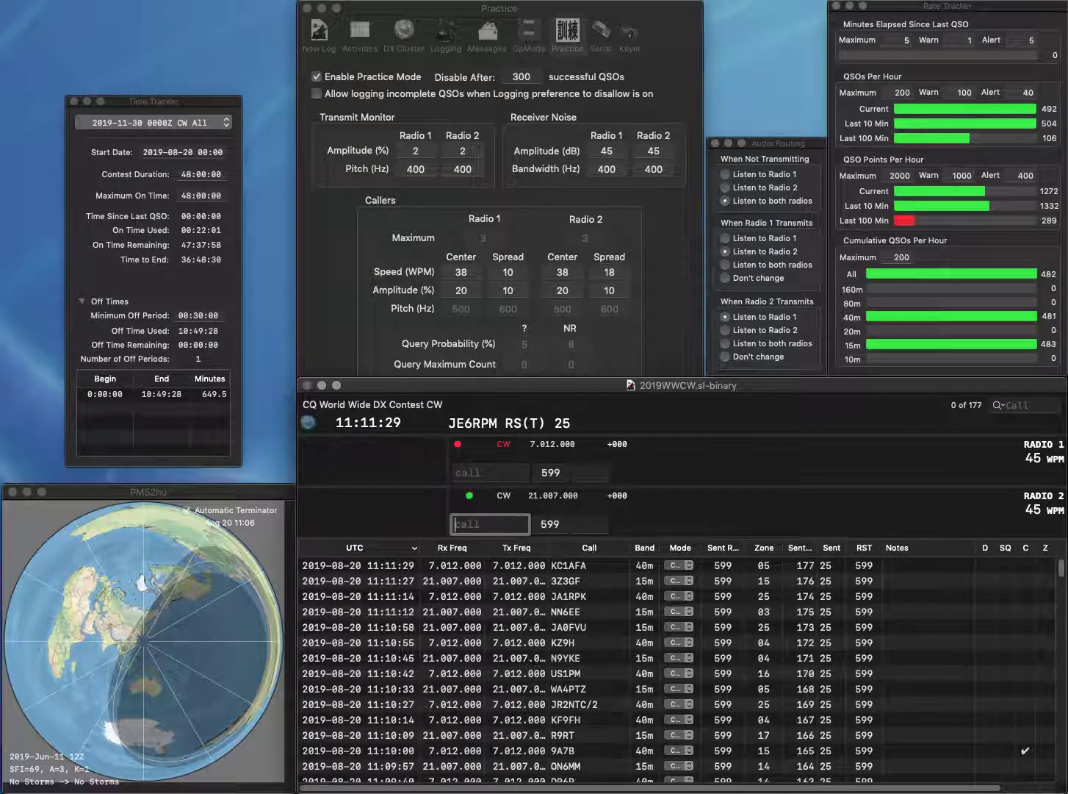
- Answer DO4DXA on Radio 2 and KN9K on Radio 1
{"action": "type", "text": "DO4DXA"}
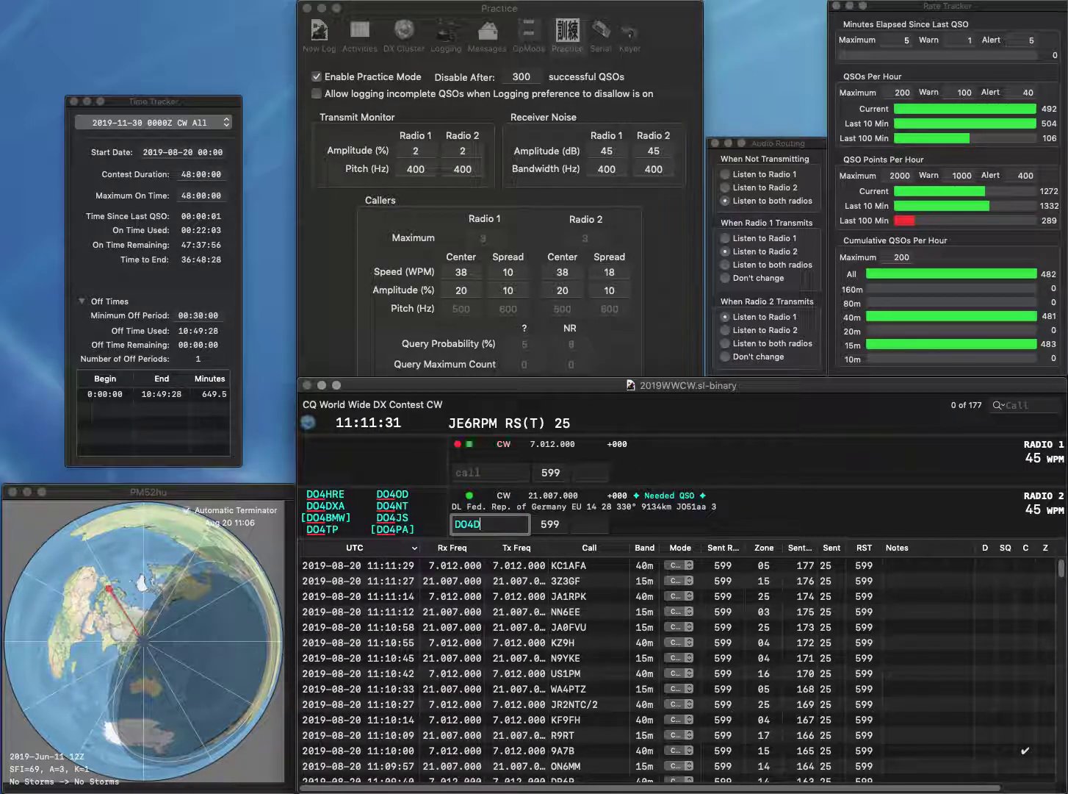
{"action": "key", "text": "Return"}
{"action": "type", "text": "N9"}
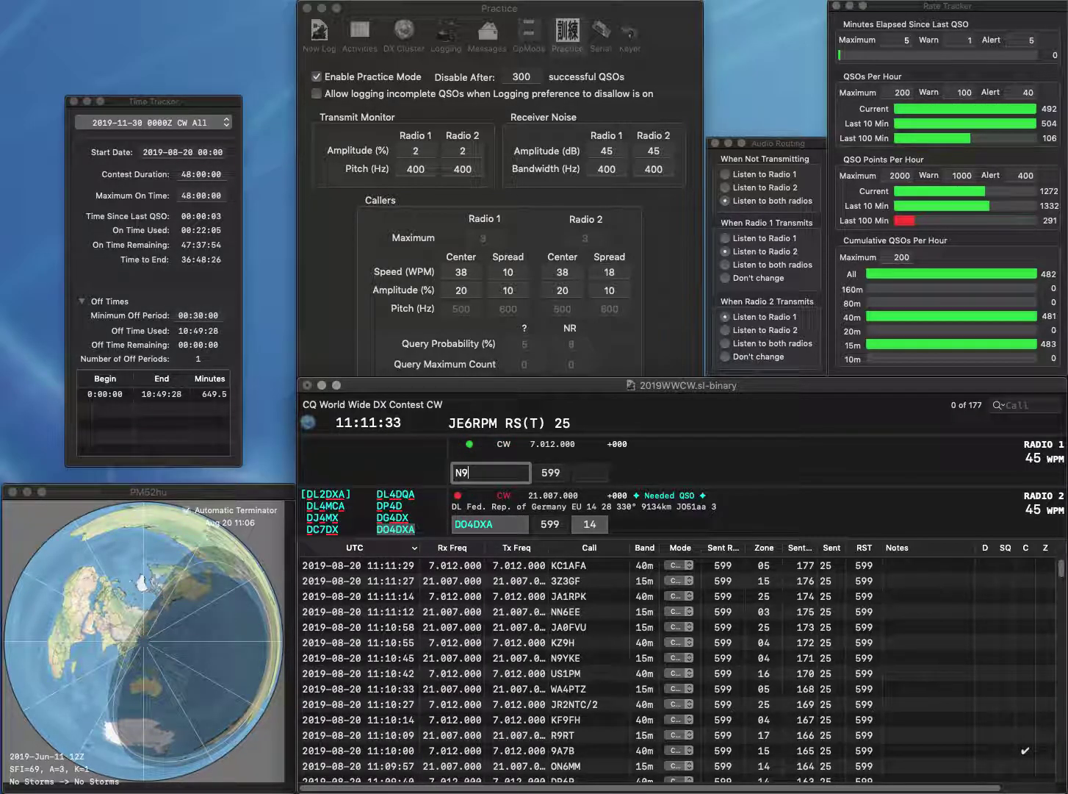
{"action": "type", "text": "K"}
{"action": "key", "text": "Home"}
{"action": "type", "text": "K"}
{"action": "key", "text": "Return"}
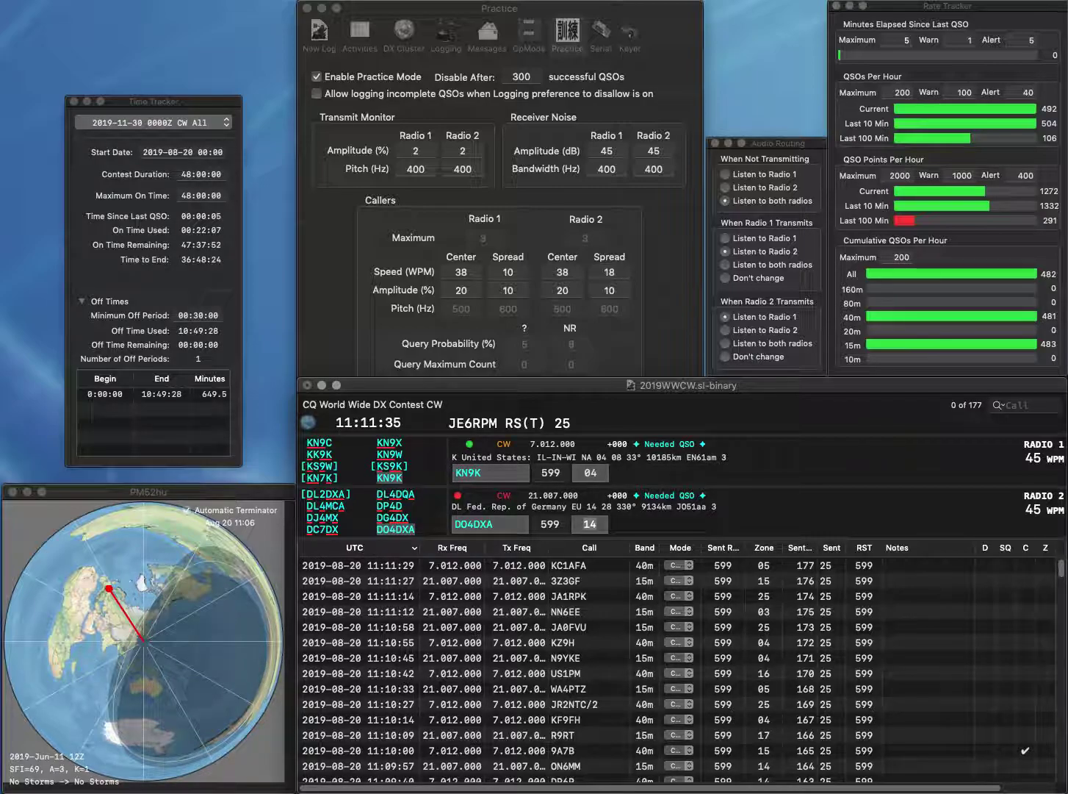
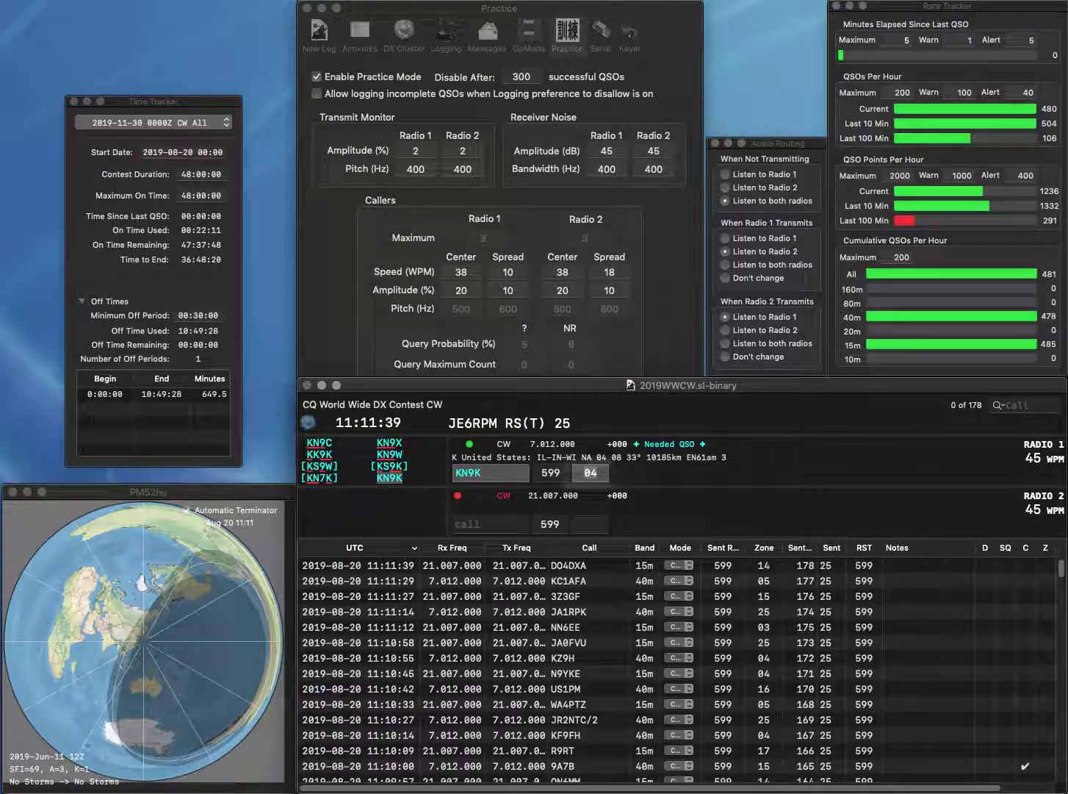
{"action": "key", "text": "Return"}
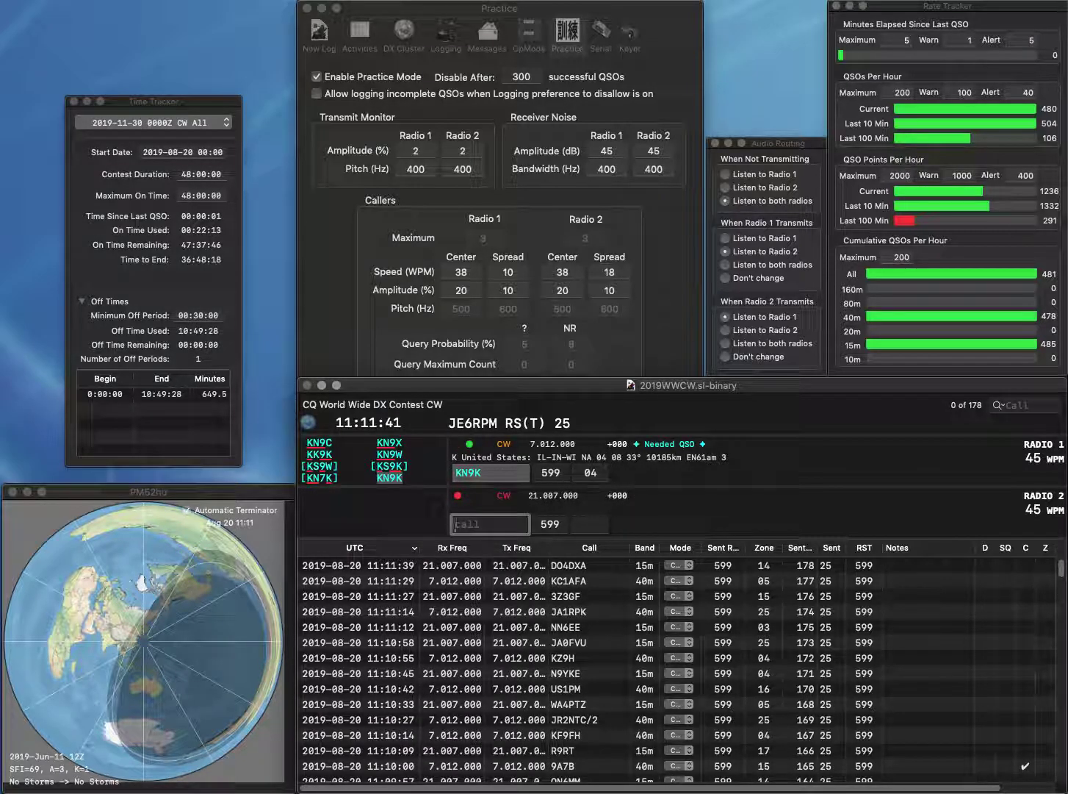
{"action": "type", "text": "K7HMB"}
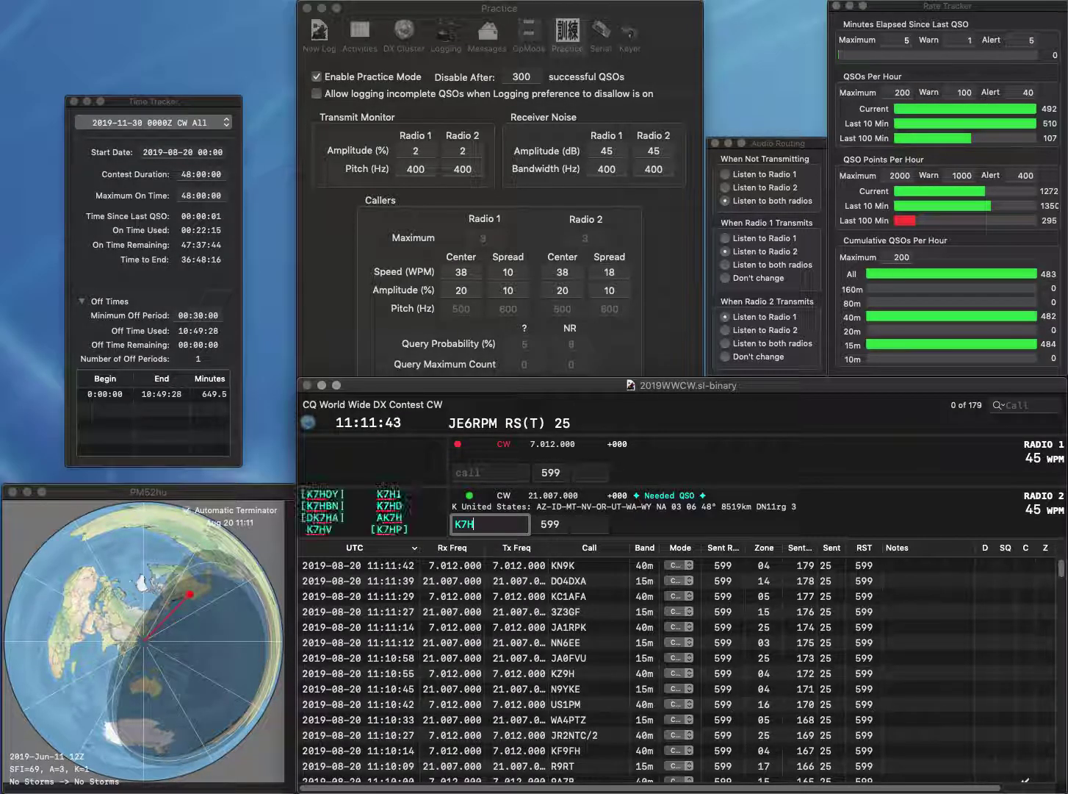
{"action": "key", "text": "Return"}
{"action": "type", "text": "R0XA"}
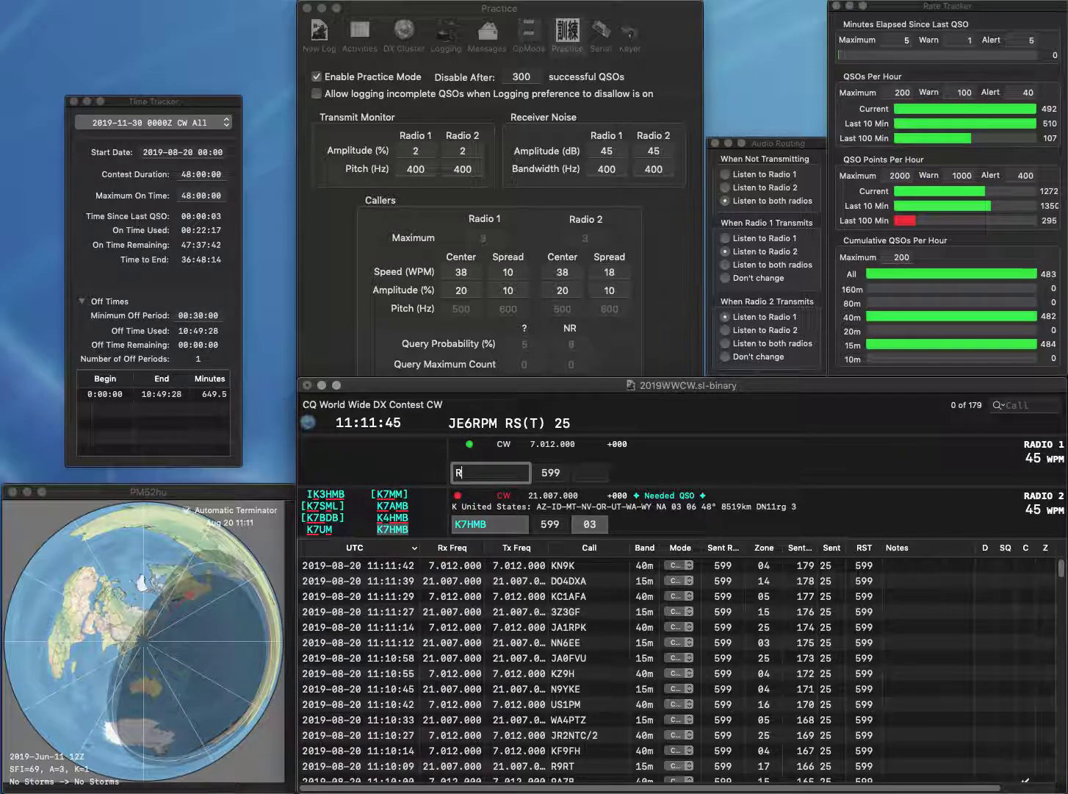
{"action": "key", "text": "Return"}
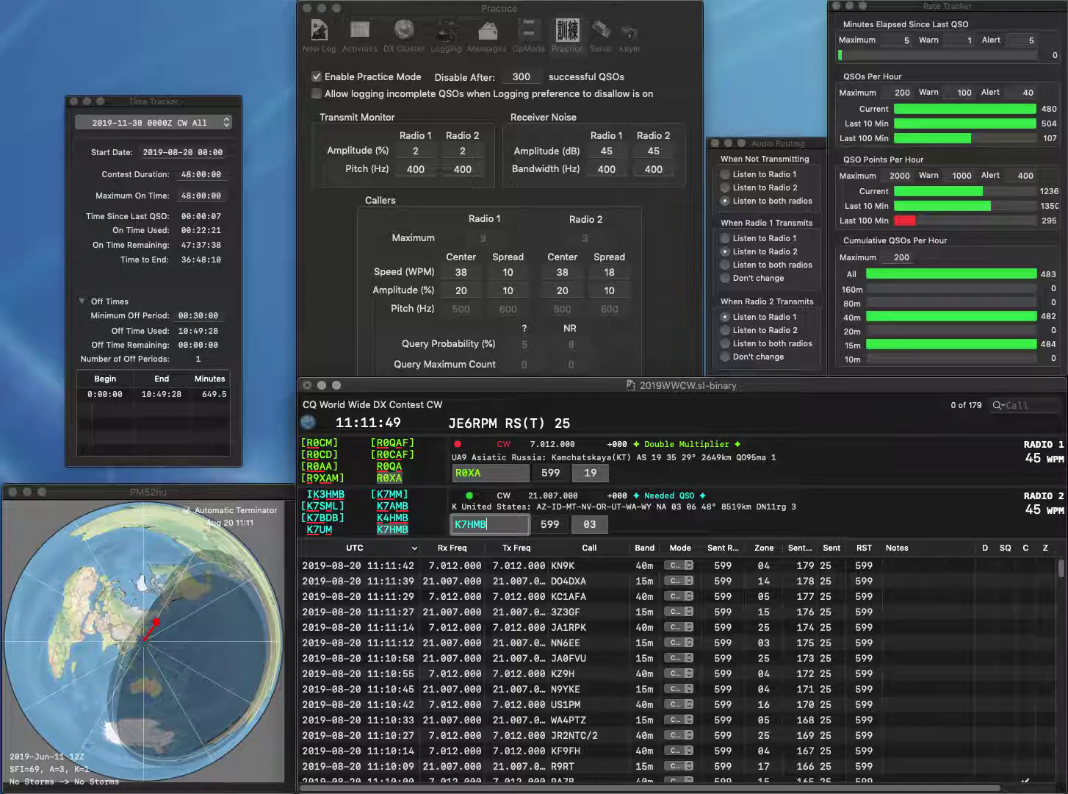
{"action": "key", "text": "Return"}
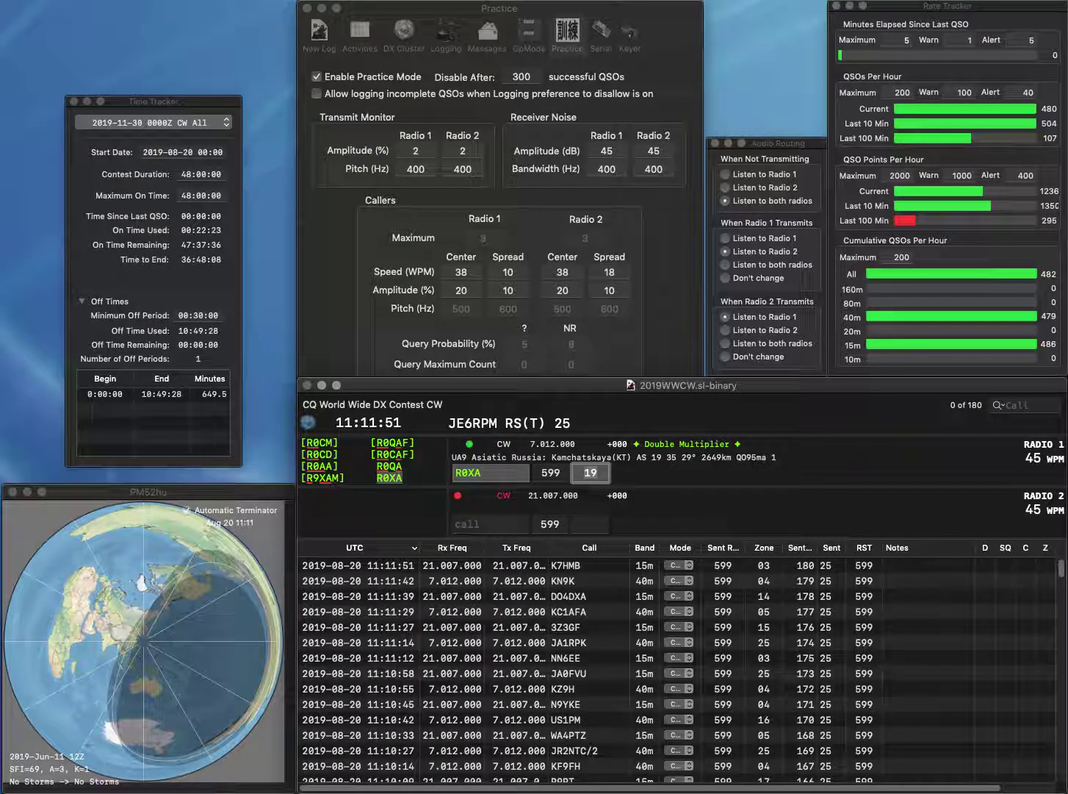
{"action": "key", "text": "Return"}
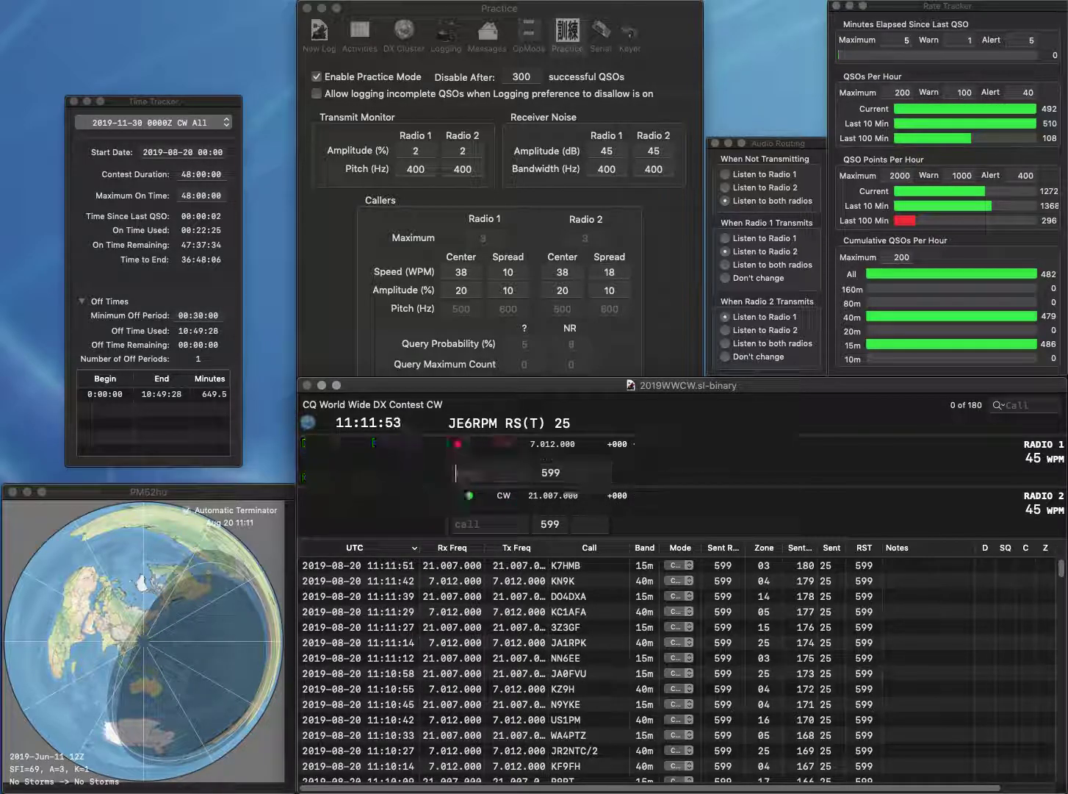
{"action": "type", "text": "N2XB"}
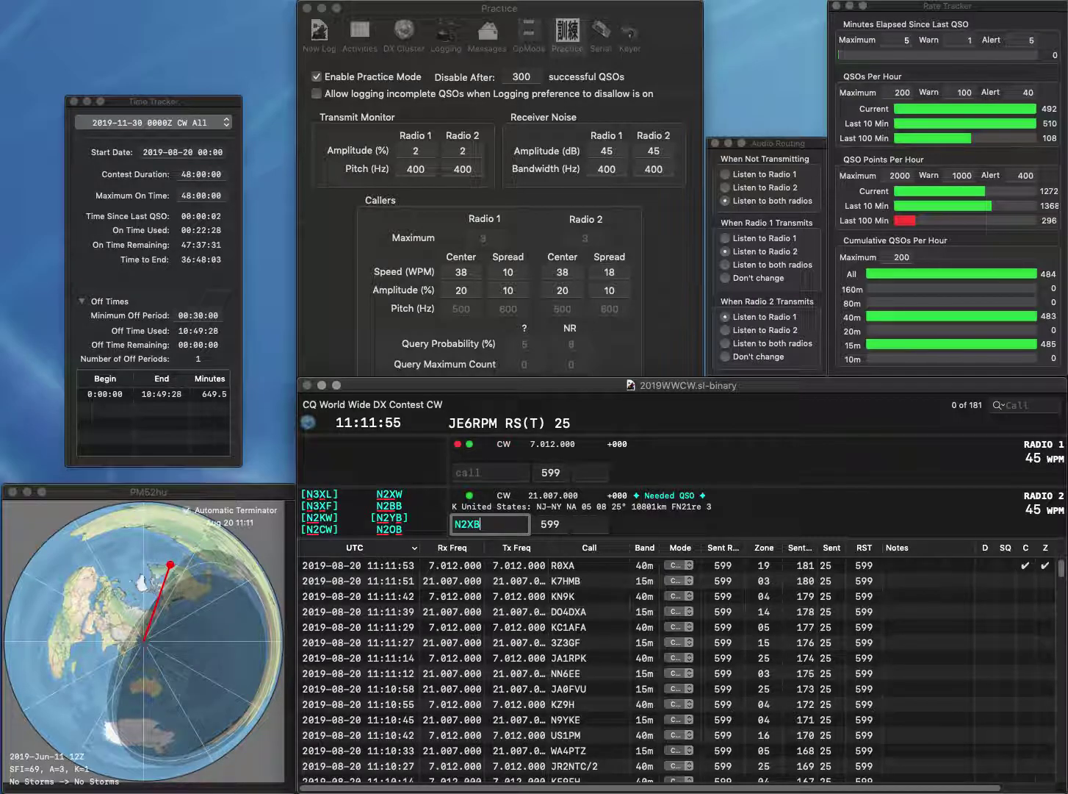
{"action": "key", "text": "Return"}
{"action": "type", "text": "SY"}
{"action": "key", "text": "backslash"}
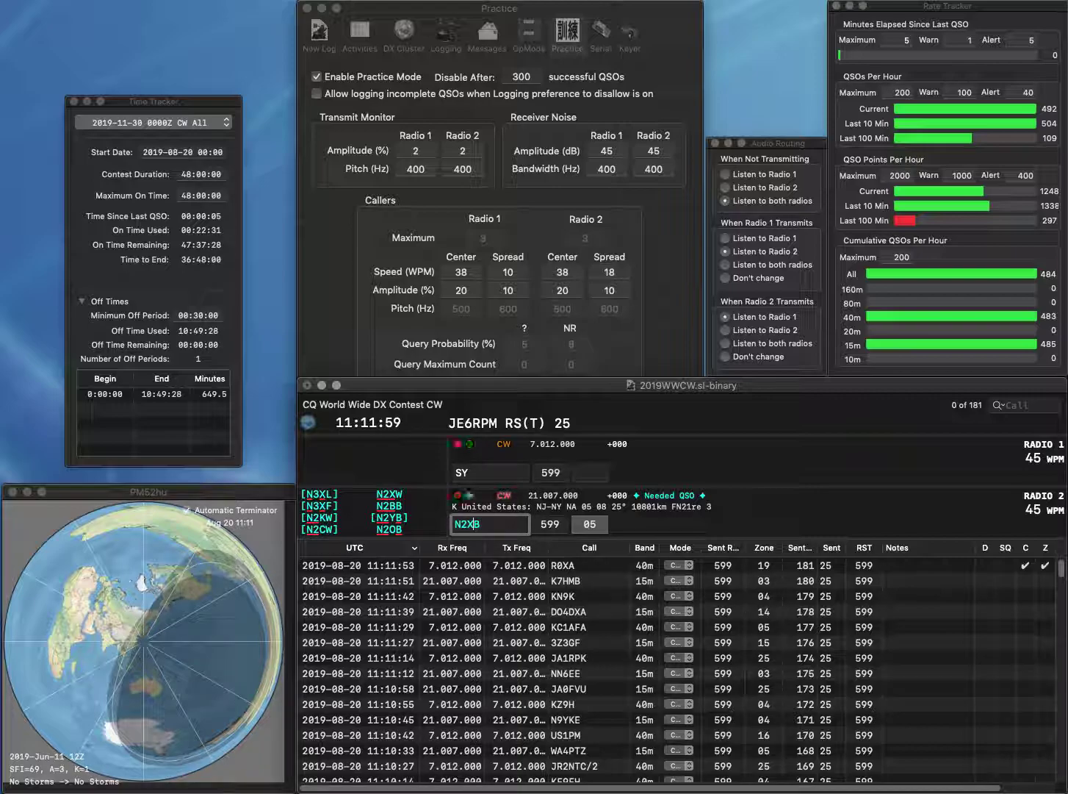
{"action": "key", "text": "shift+Right"}
{"action": "type", "text": "BT"}
{"action": "key", "text": "backslash"}
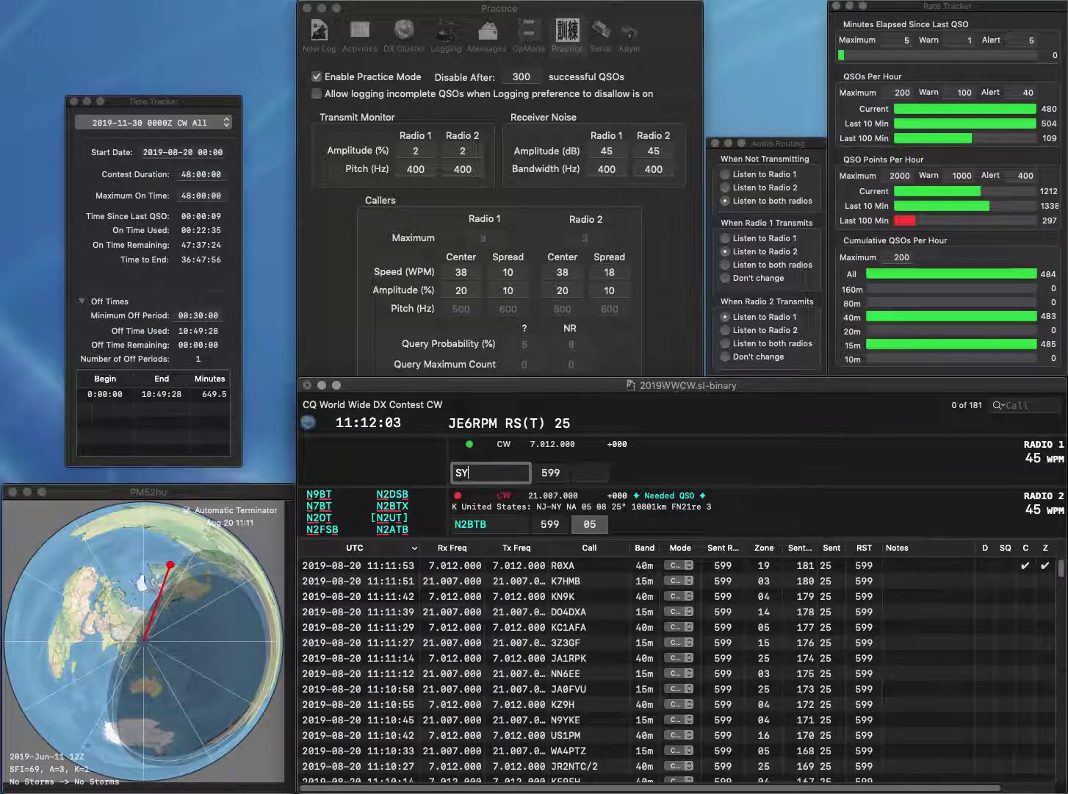
- Change the partial call on Radio 1 to BHY, and correct the Radio 2 call to N2BTX and resend its exchange
{"action": "type", "text": "BHY"}
{"action": "key", "text": "Home"}
{"action": "key", "text": "Delete"}
{"action": "key", "text": "Delete"}
{"action": "key", "text": "Return"}
{"action": "key", "text": "backslash"}
{"action": "key", "text": "BackSpace"}
{"action": "type", "text": "X"}
{"action": "key", "text": "Return"}
{"action": "key", "text": "backslash"}
{"action": "key", "text": "Home"}
{"action": "type", "text": "K5"}
{"action": "key", "text": "Delete"}
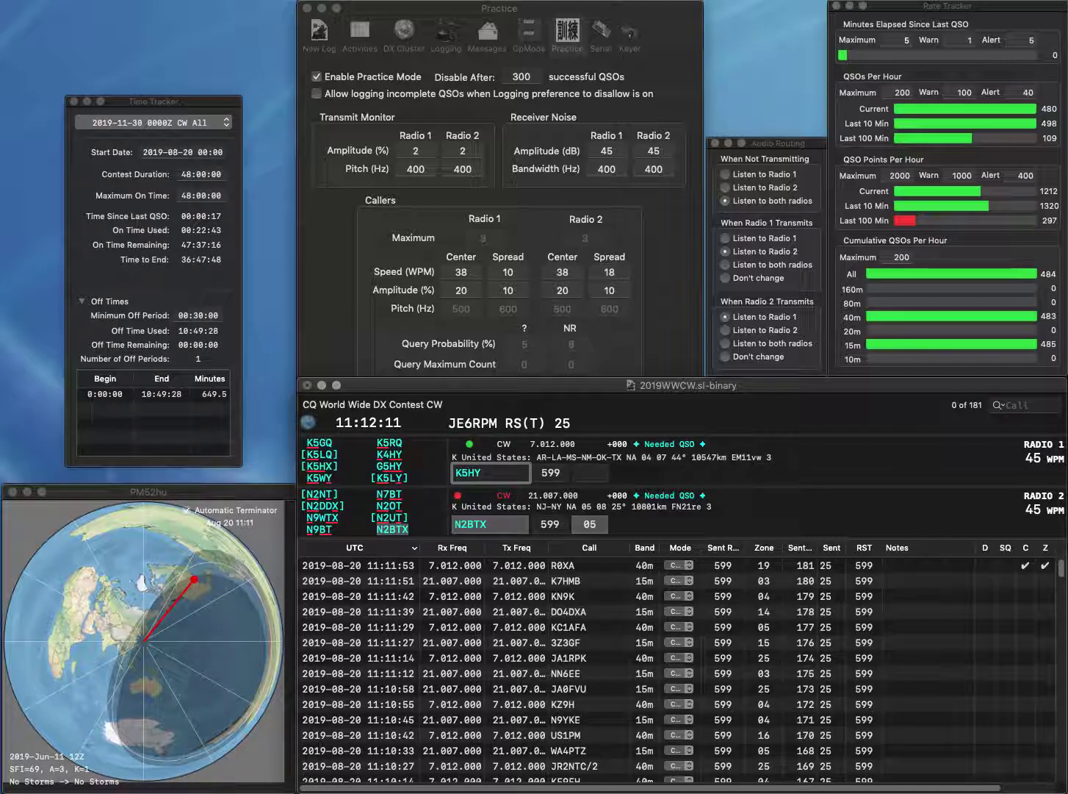
{"action": "type", "text": "B"}
{"action": "key", "text": "BackSpace"}
{"action": "type", "text": "D"}
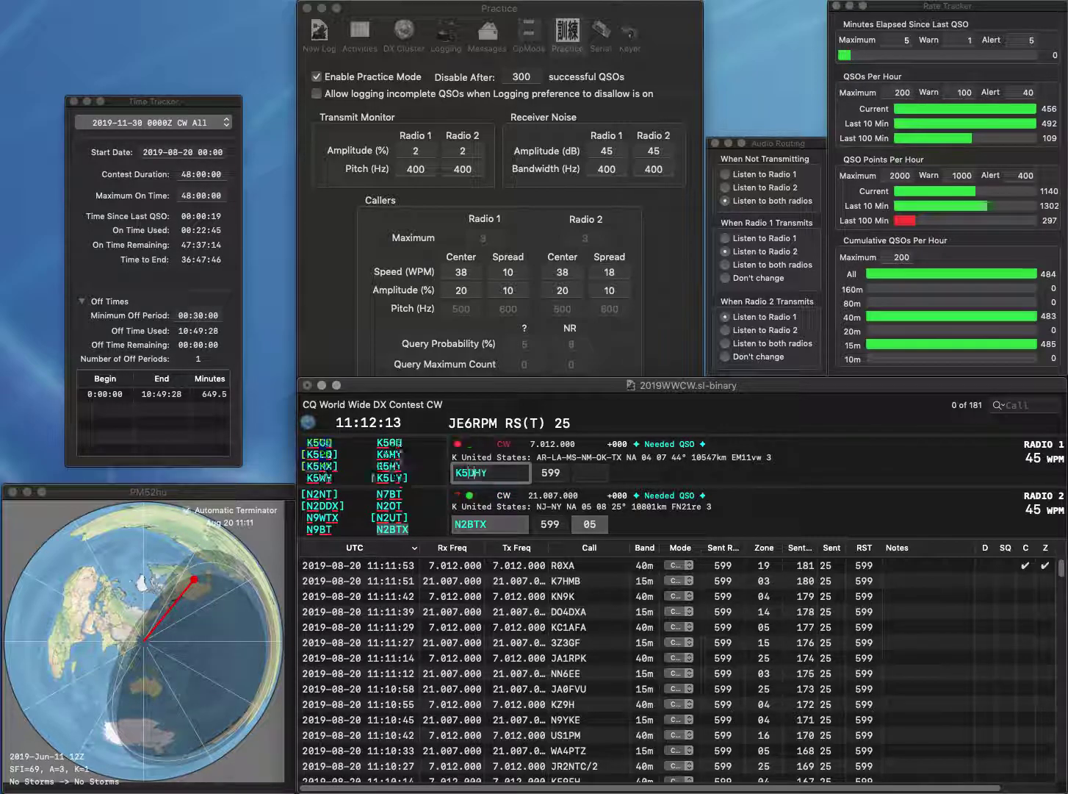
{"action": "key", "text": "Return"}
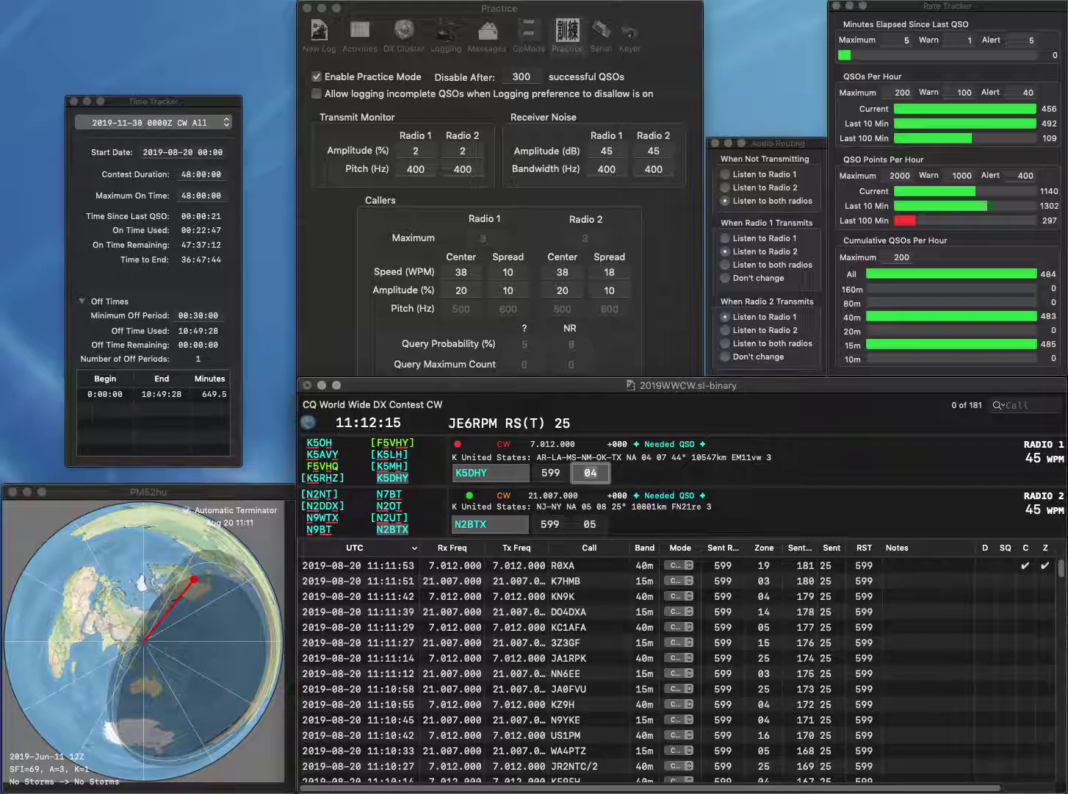
{"action": "key", "text": "Return"}
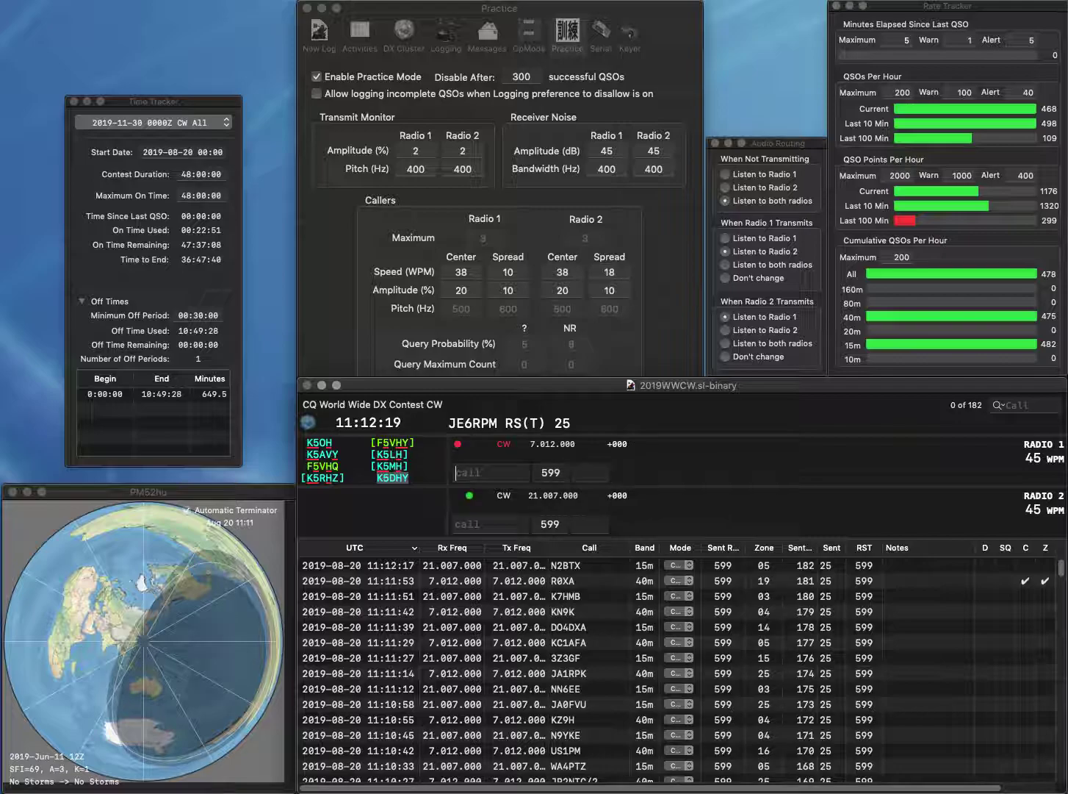
{"action": "key", "text": "Return"}
- Answer AA8KR on Radio 2 and K1KNQ on Radio 1
{"action": "type", "text": "AA8KR"}
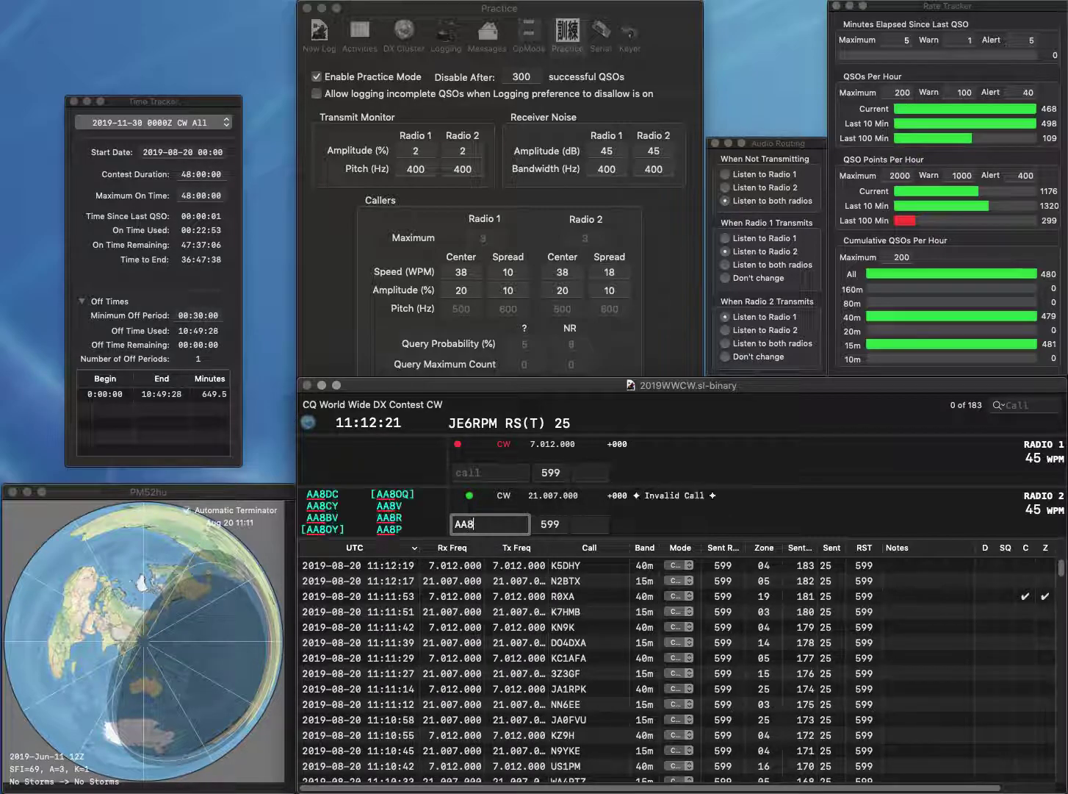
{"action": "key", "text": "Return"}
{"action": "type", "text": "1KNQ"}
{"action": "key", "text": "Home"}
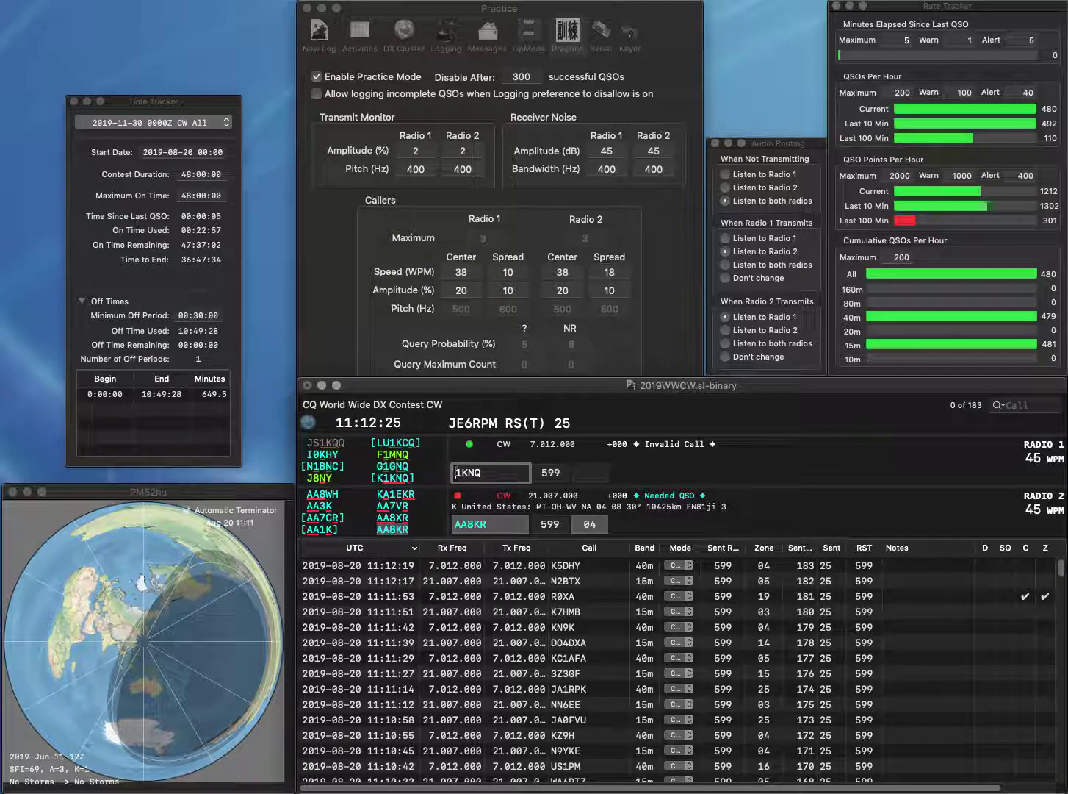
{"action": "type", "text": "K"}
{"action": "key", "text": "Return"}
{"action": "key", "text": "Return"}
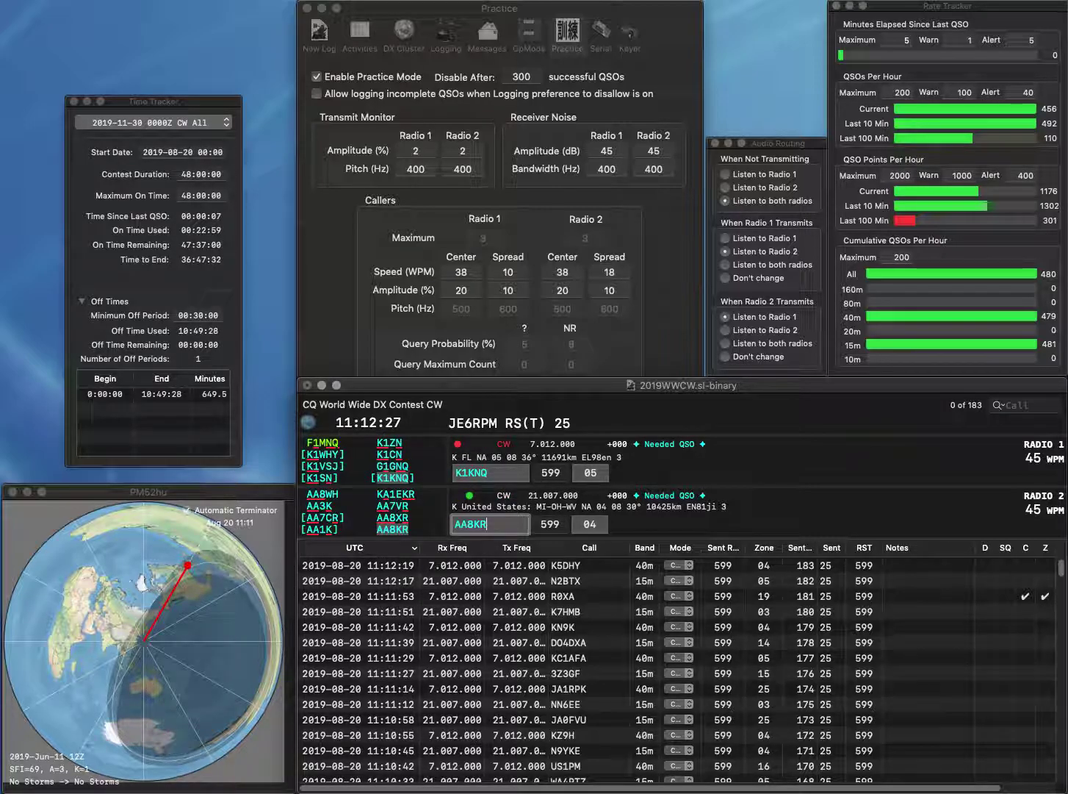
{"action": "key", "text": "BackSpace"}
{"action": "key", "text": "BackSpace"}
{"action": "type", "text": "XN"}
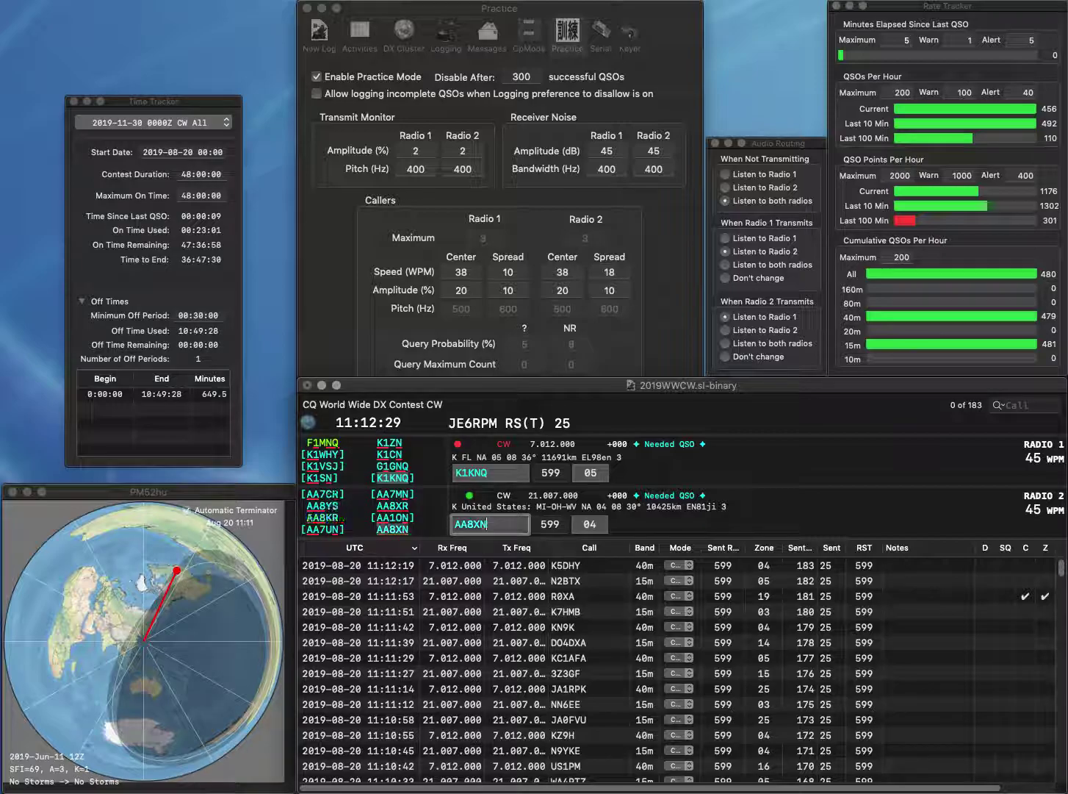
{"action": "key", "text": "Return"}
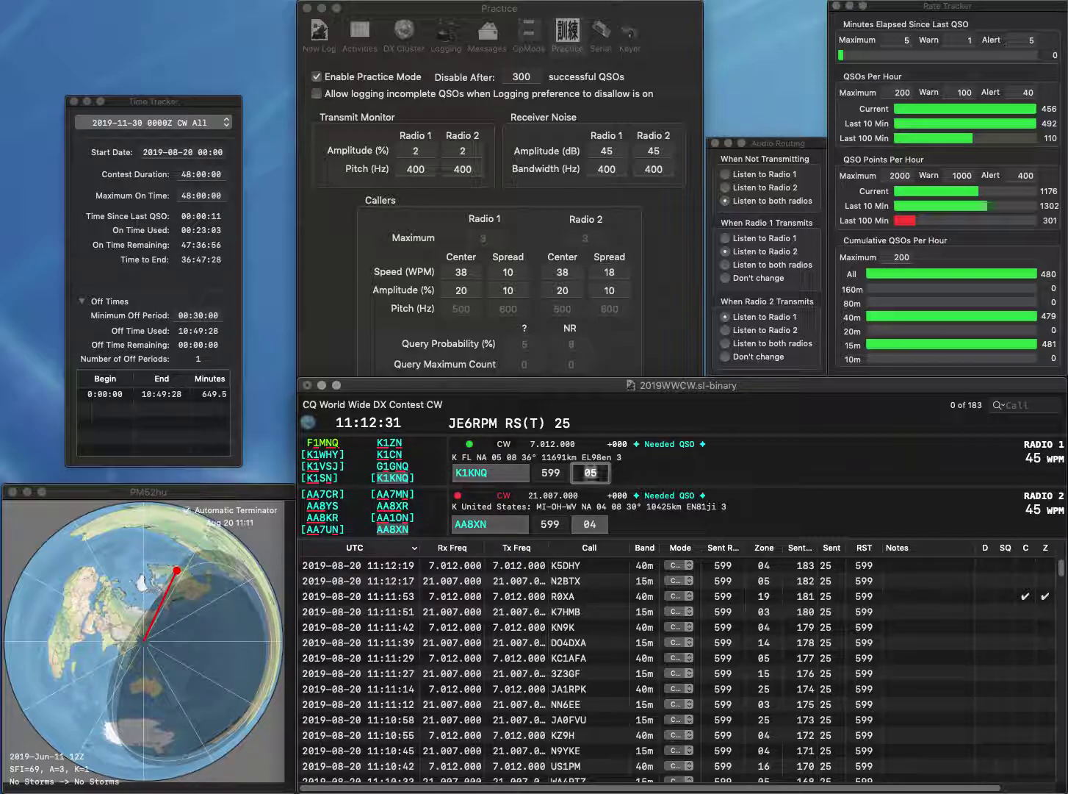
{"action": "key", "text": "Return"}
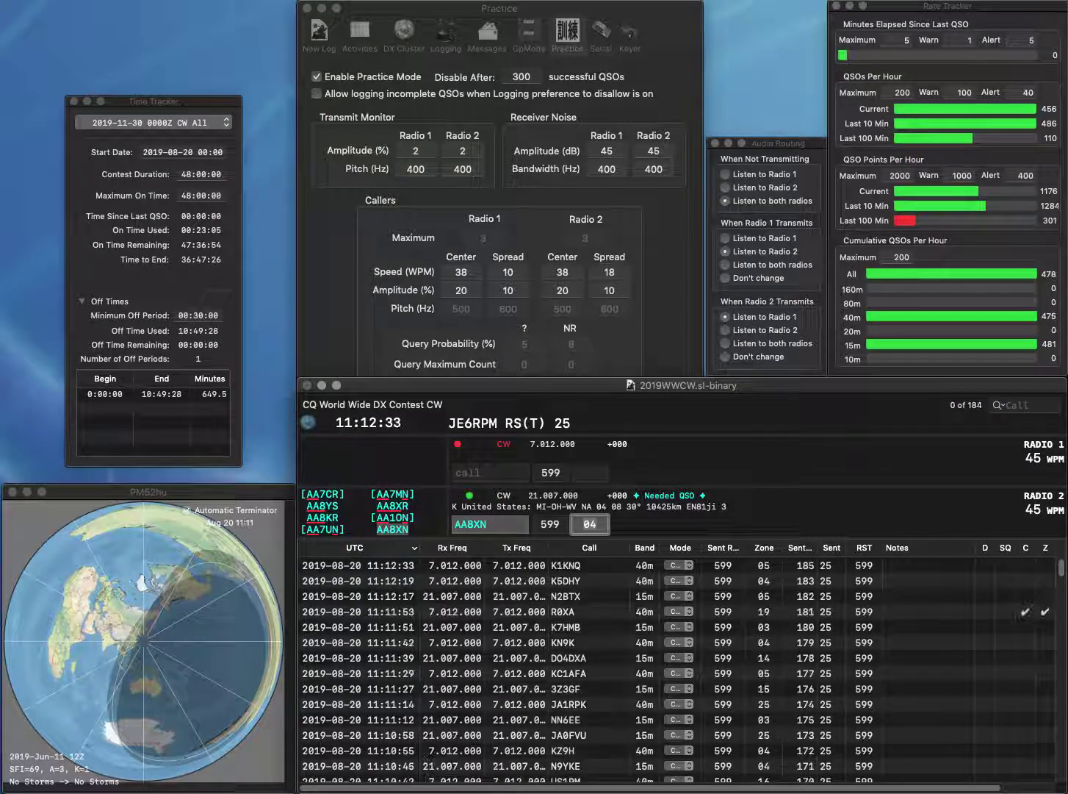
{"action": "key", "text": "Return"}
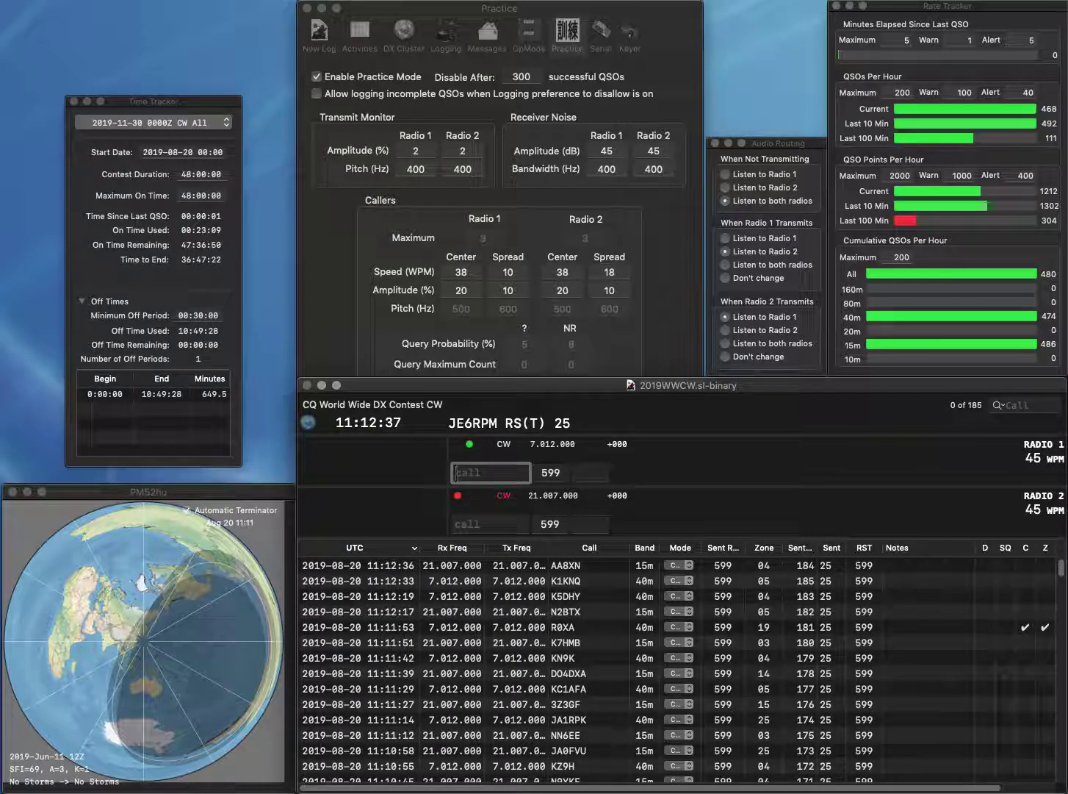
- Answer W8YPV on Radio 2 and UT5UT on Radio 1, and log both contacts
{"action": "left_click", "coordinate": [470, 523]}
{"action": "type", "text": "W8YPV"}
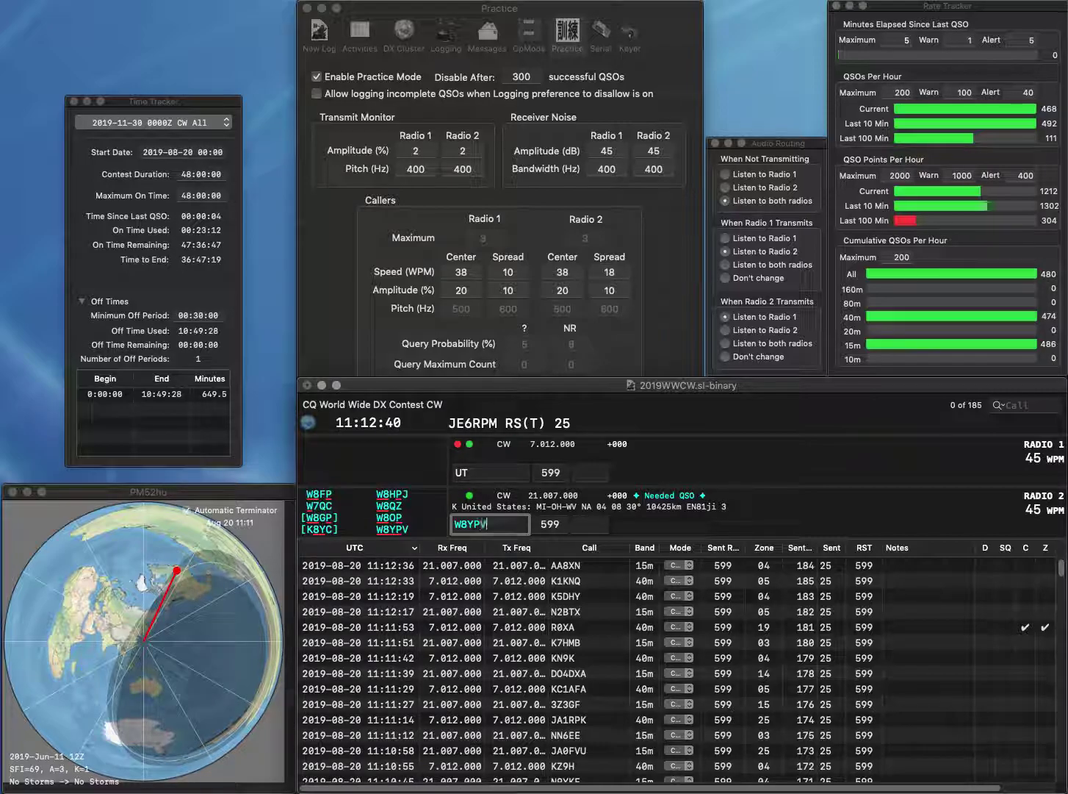
{"action": "key", "text": "Return"}
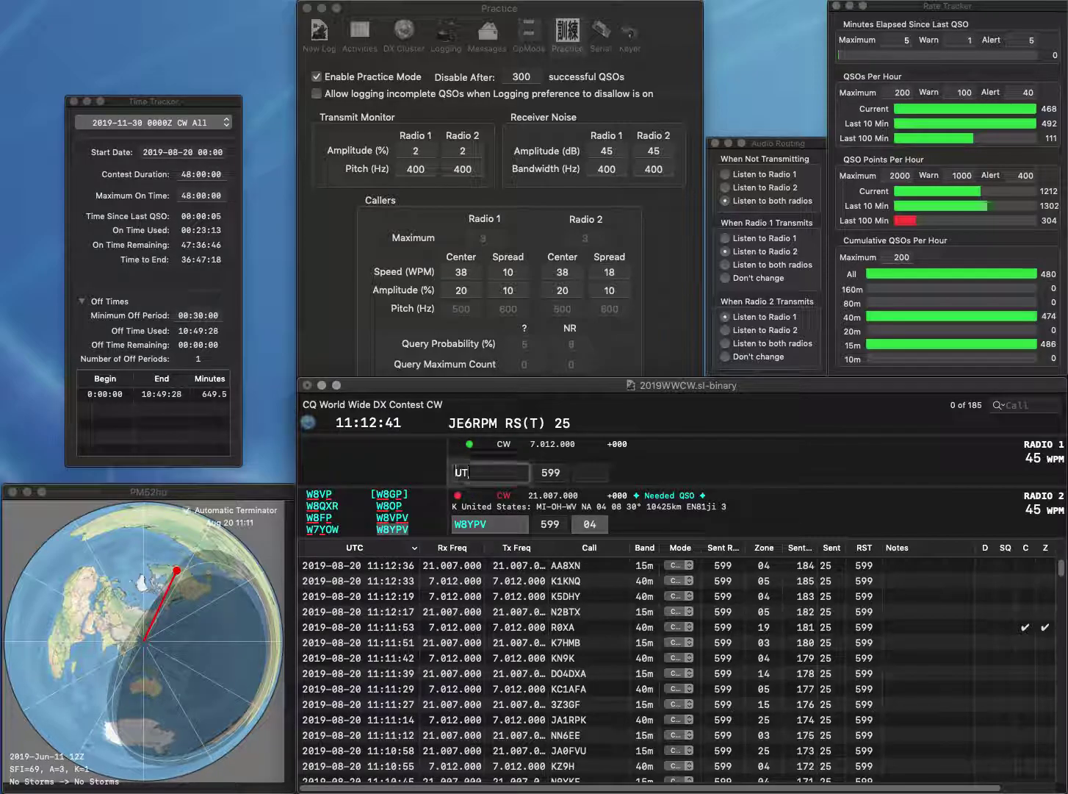
{"action": "type", "text": "5UT"}
{"action": "key", "text": "Return"}
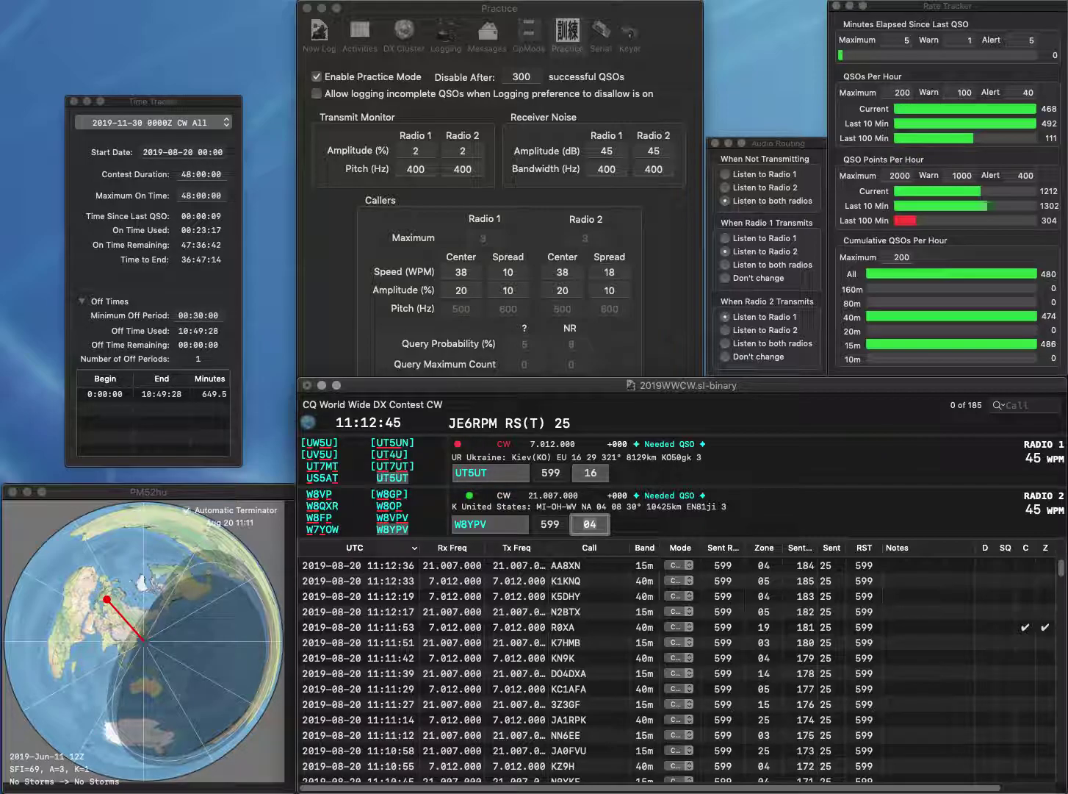
{"action": "key", "text": "Return"}
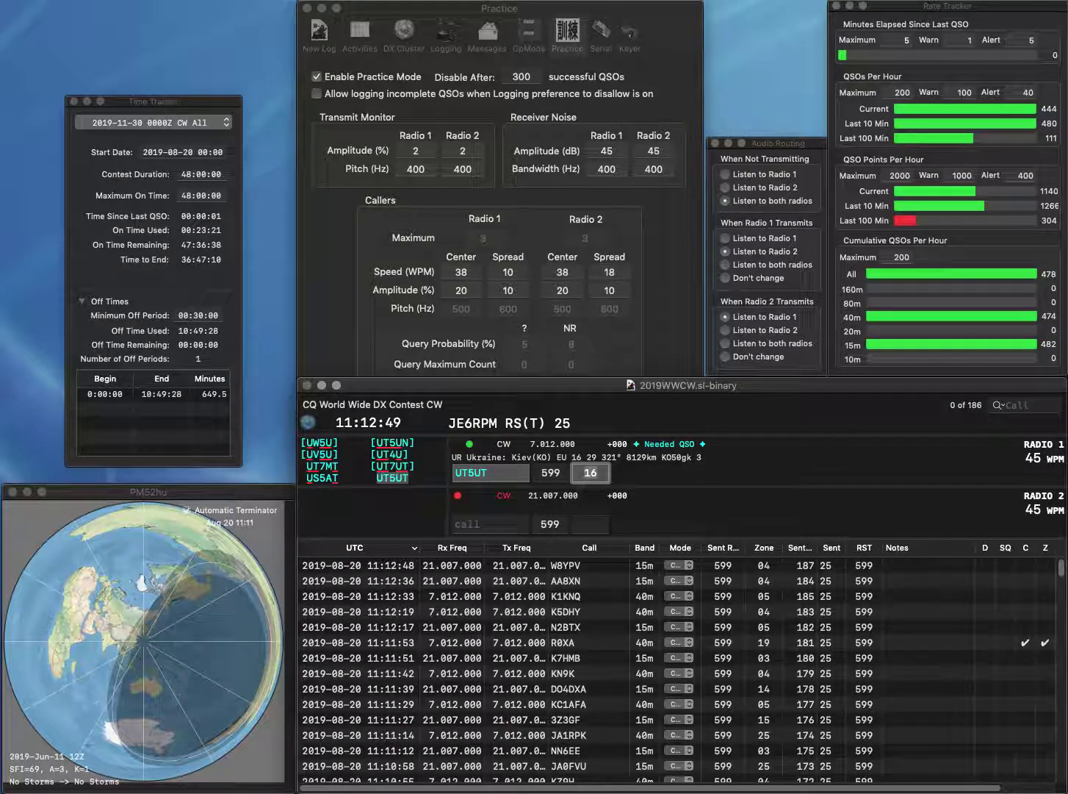
{"action": "key", "text": "Return"}
{"action": "type", "text": "WB0MOA"}
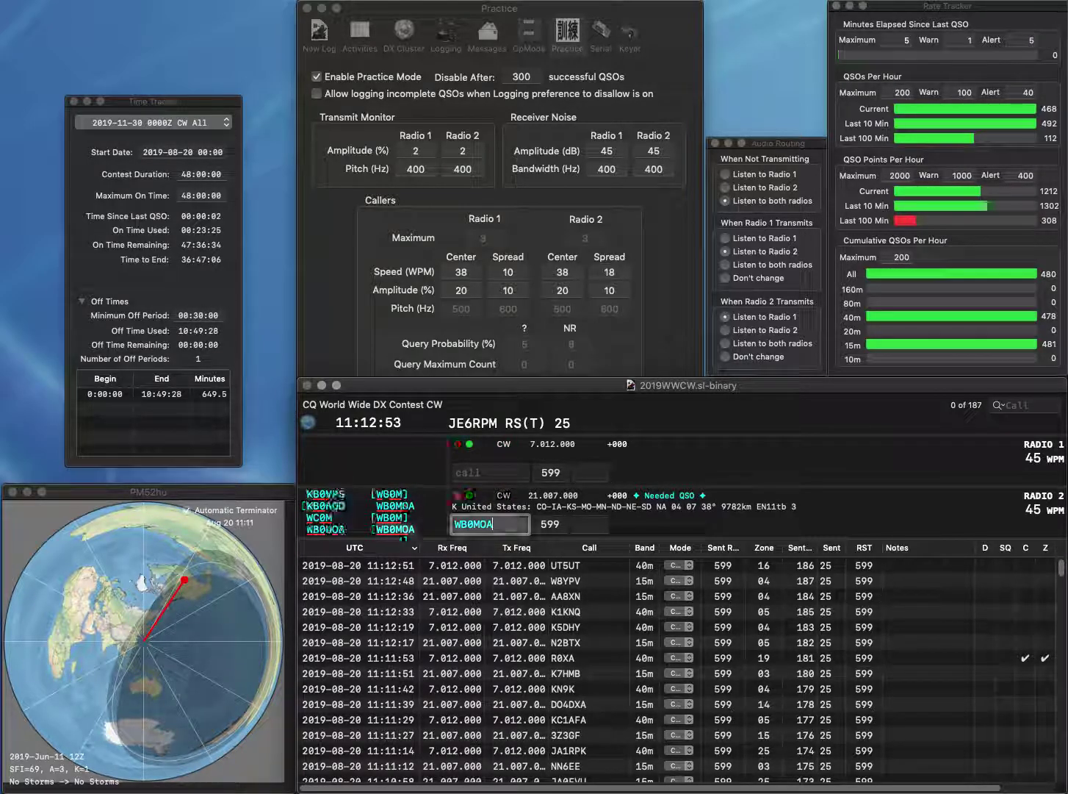
{"action": "key", "text": "Return"}
{"action": "type", "text": "9"}
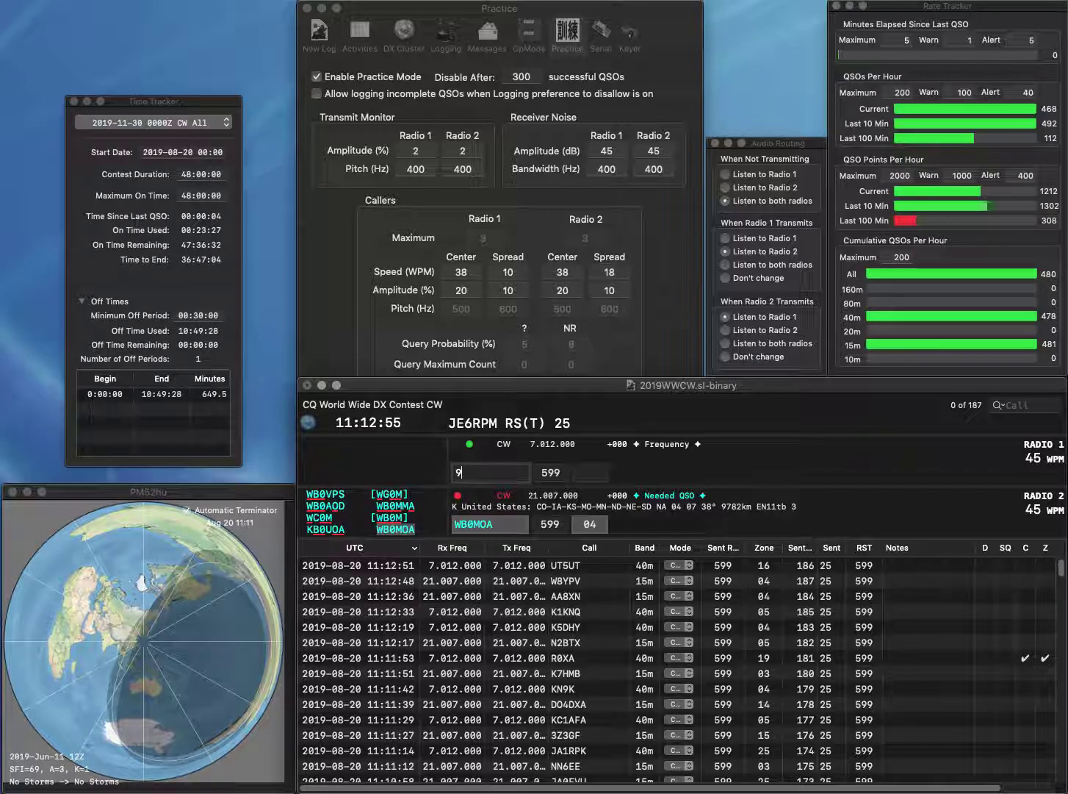
{"action": "type", "text": "AZ"}
{"action": "key", "text": "Home"}
{"action": "type", "text": "K"}
{"action": "key", "text": "Return"}
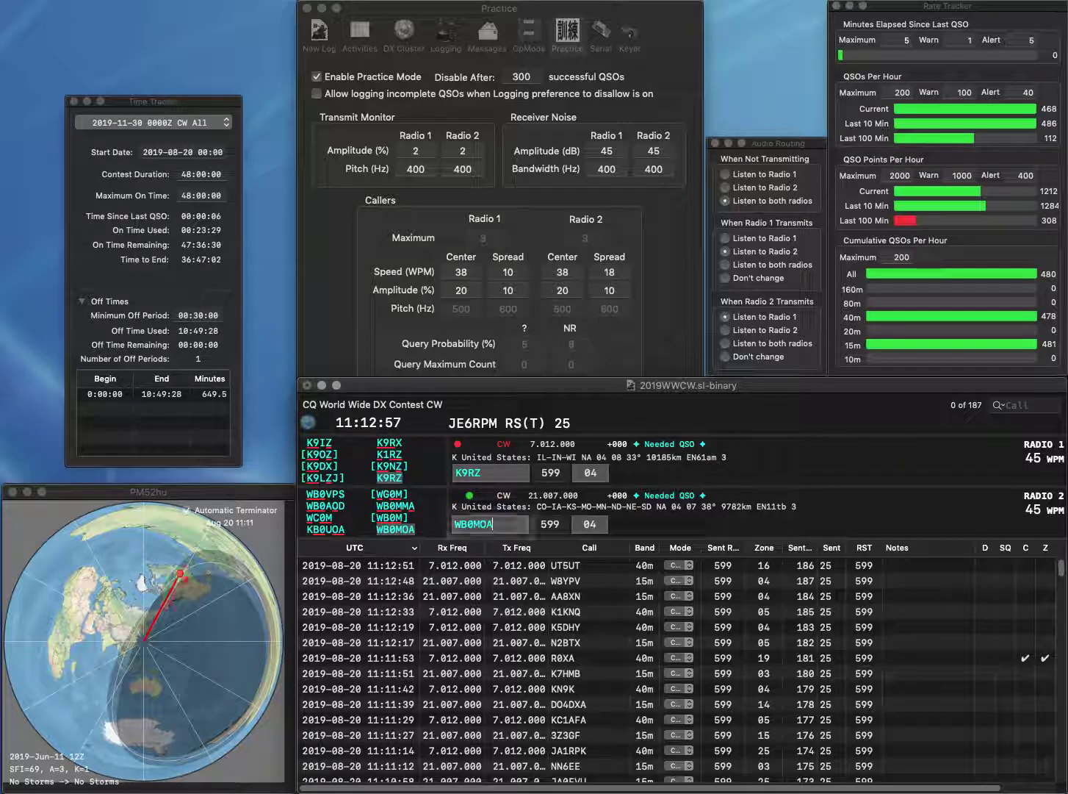
{"action": "key", "text": "Return"}
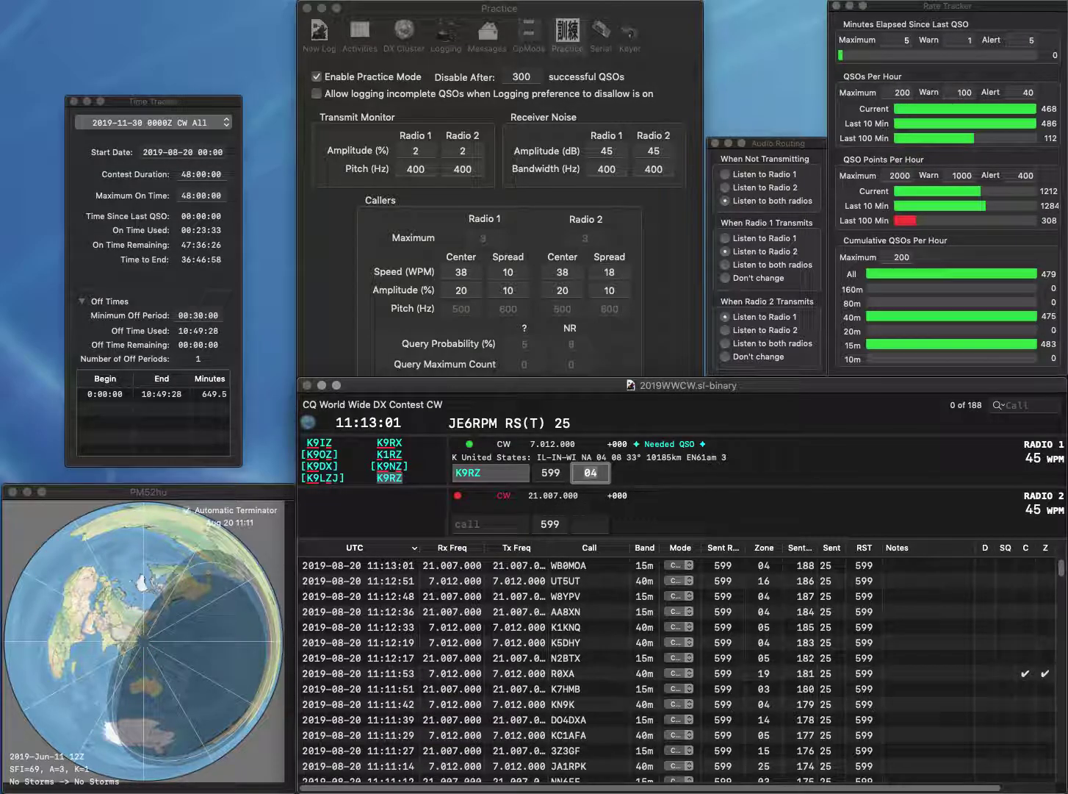
{"action": "key", "text": "Return"}
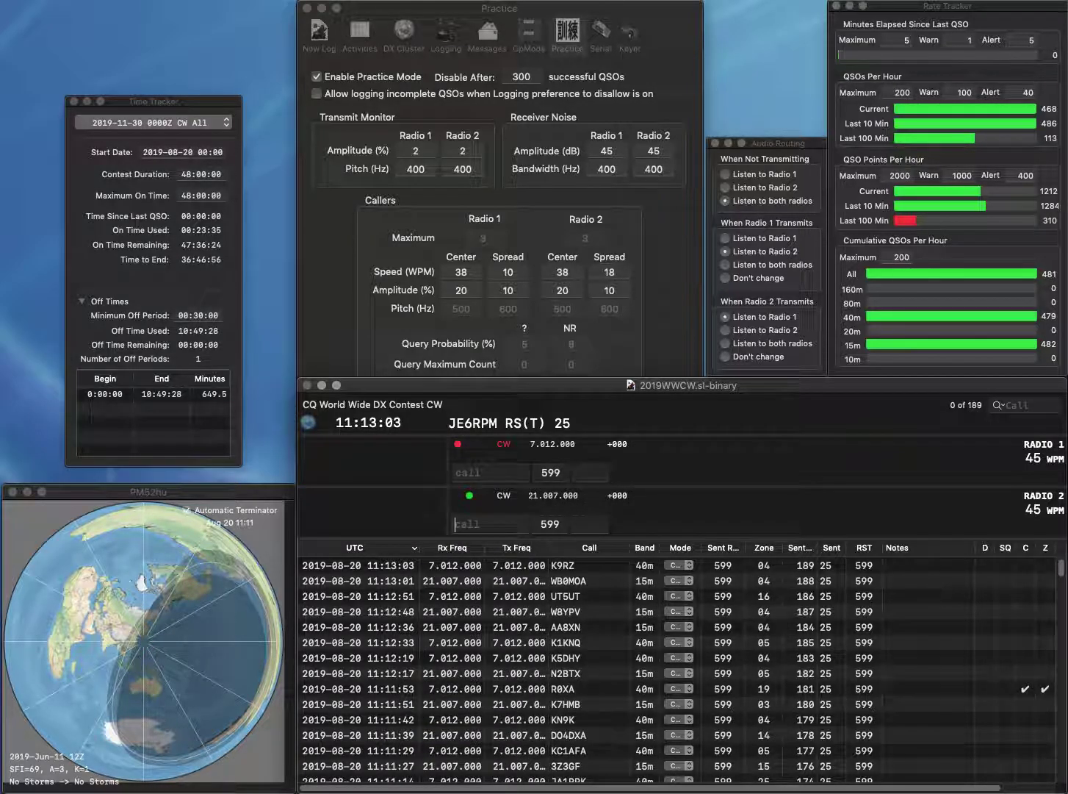
{"action": "type", "text": "EA3AQR"}
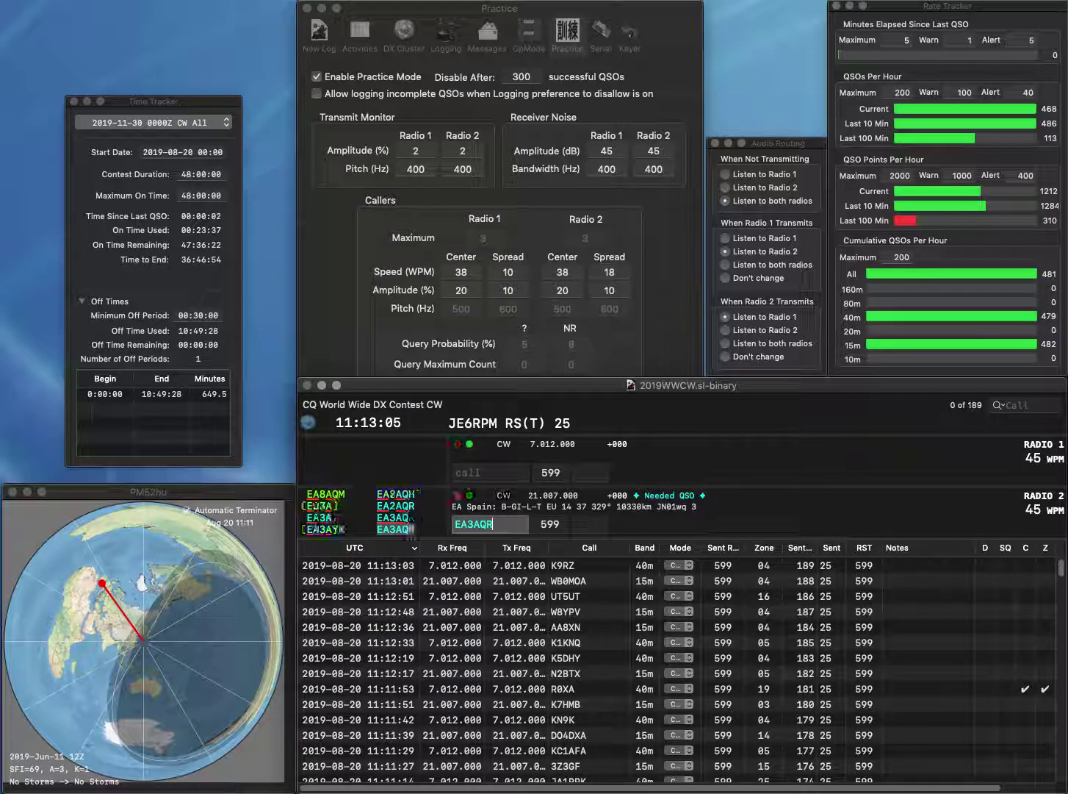
{"action": "key", "text": "Return"}
{"action": "type", "text": "WE6EZ"}
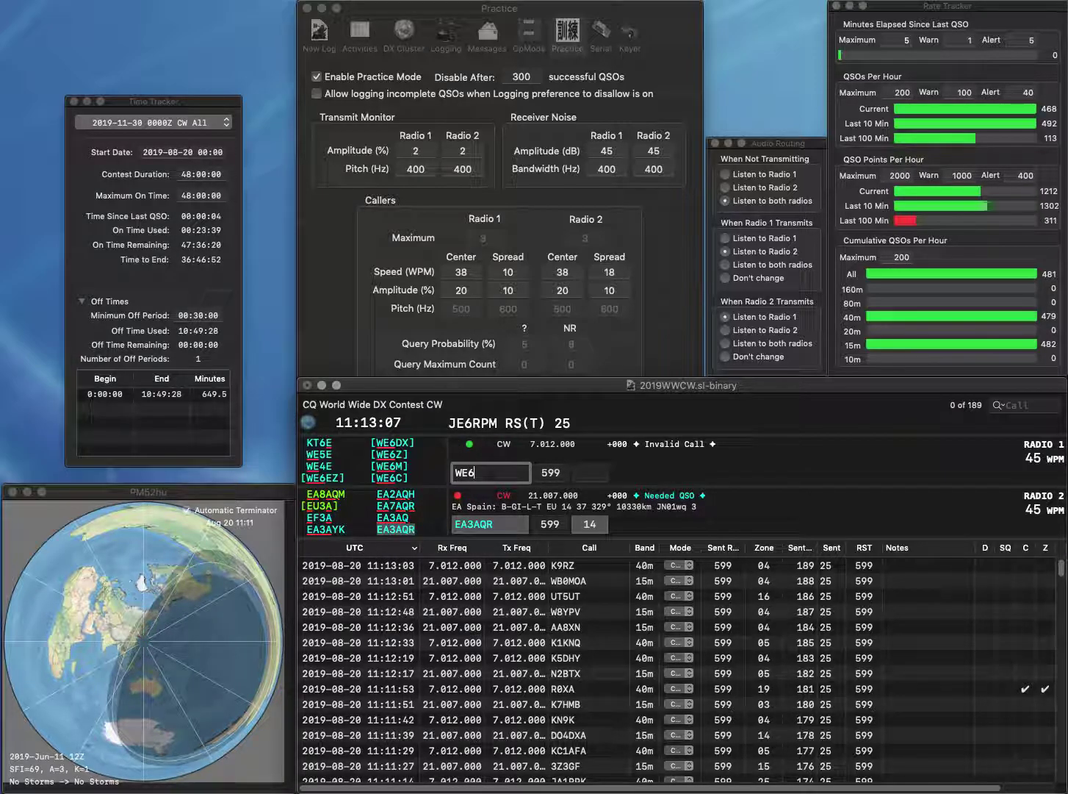
{"action": "key", "text": "Return"}
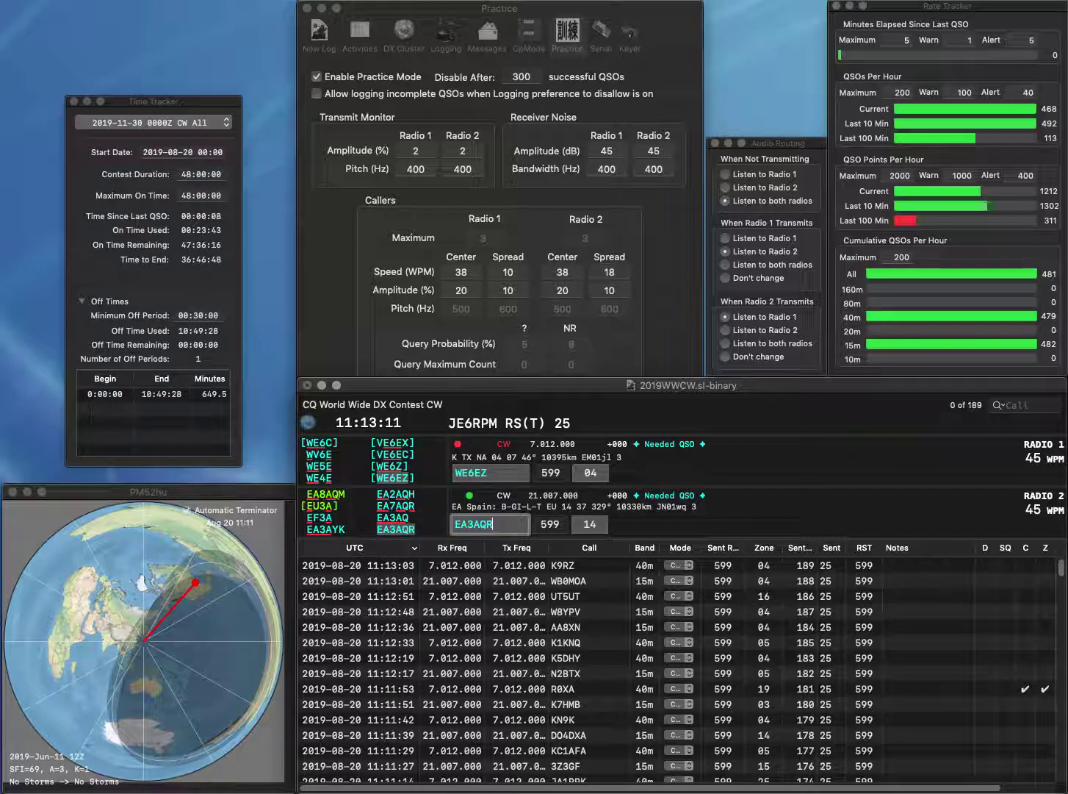
{"action": "key", "text": "Return"}
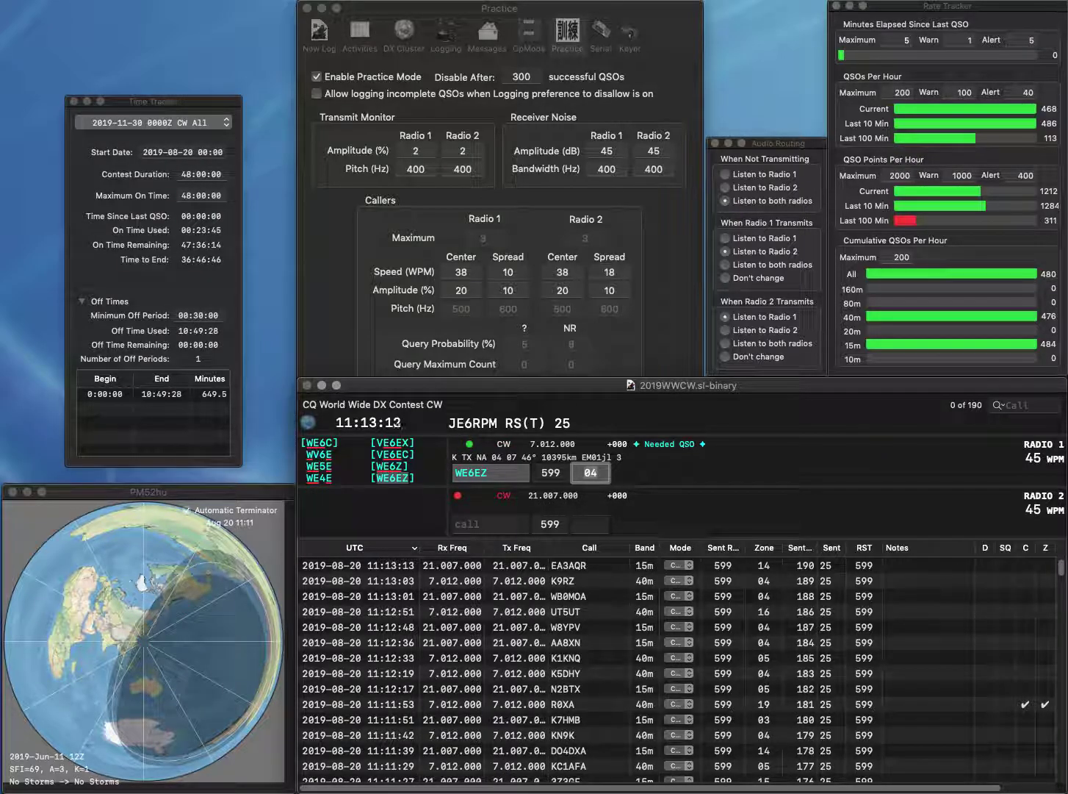
{"action": "key", "text": "Return"}
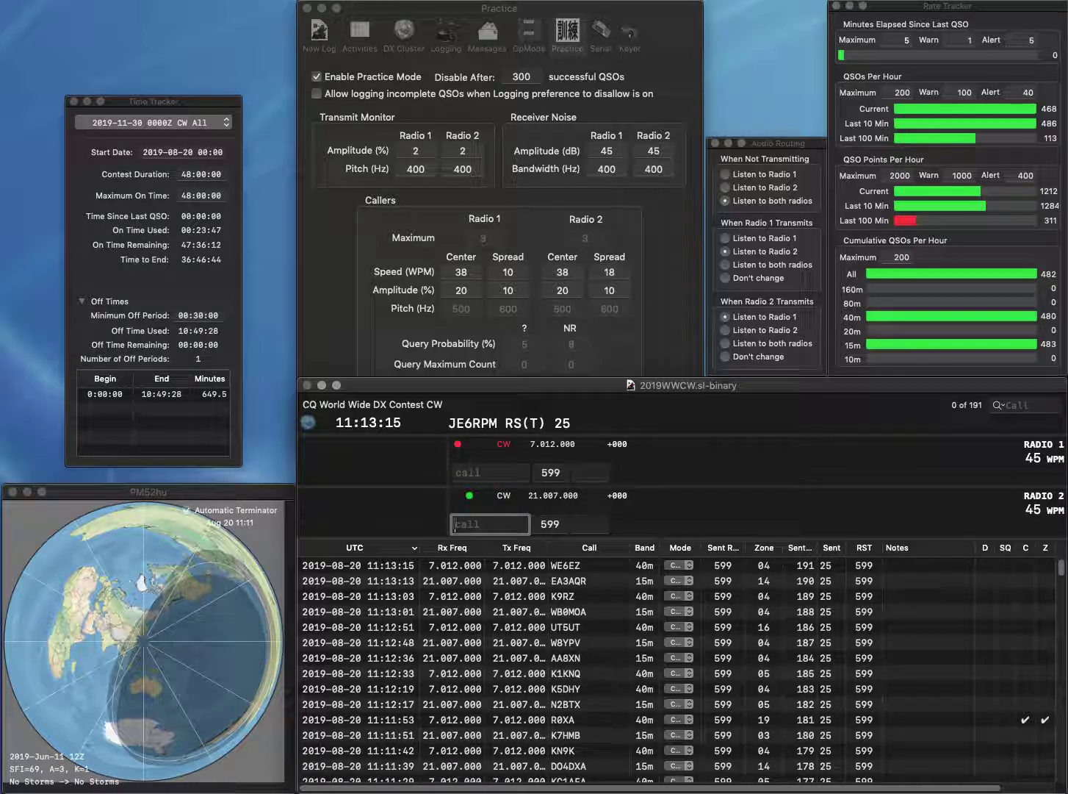
{"action": "type", "text": "K8NZ"}
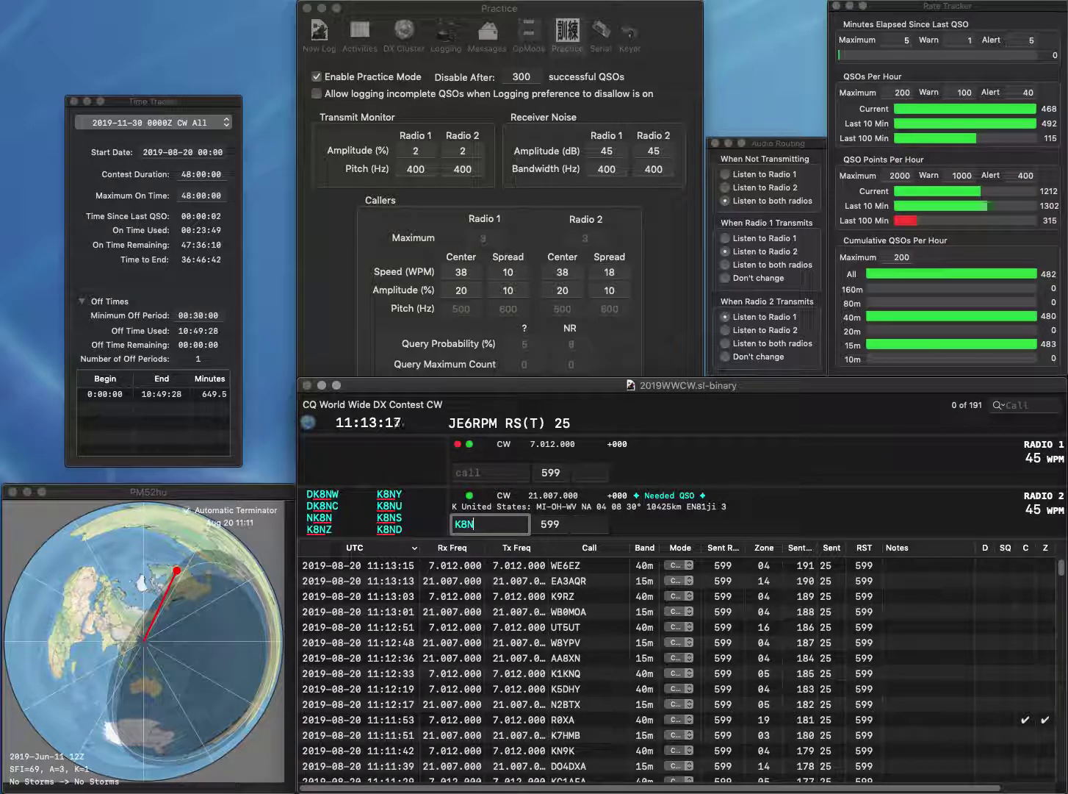
{"action": "key", "text": "Return"}
{"action": "type", "text": "SN1FHE"}
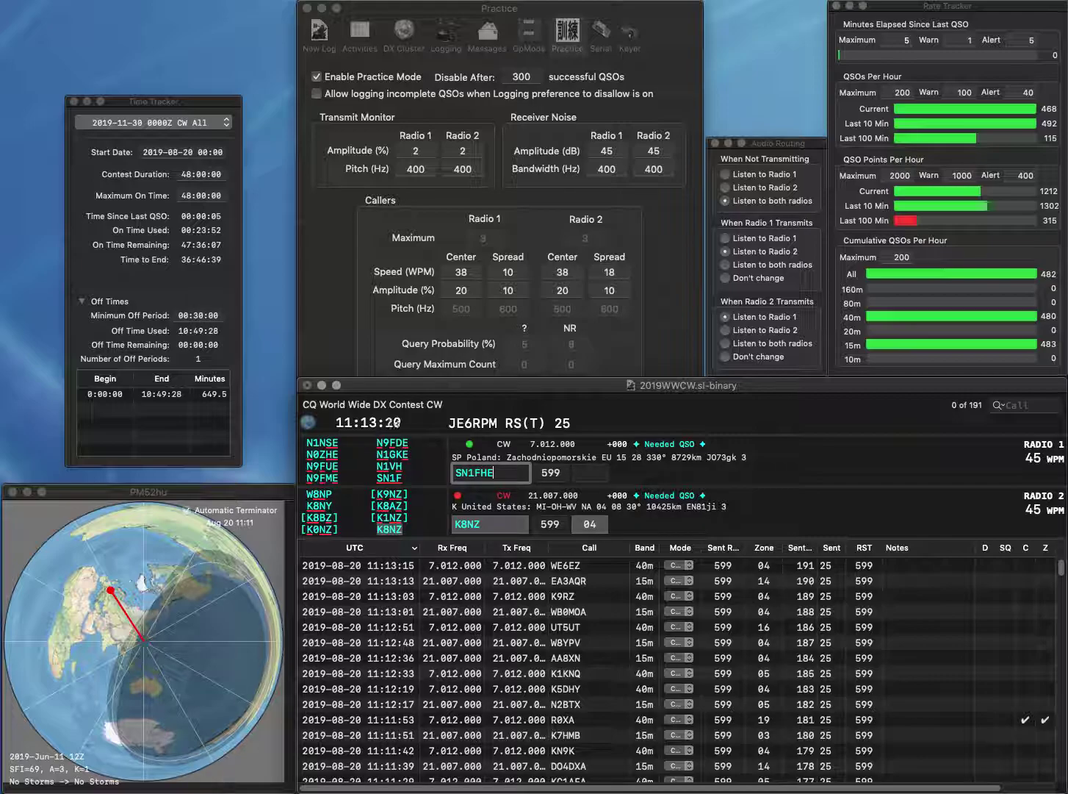
{"action": "key", "text": "Home"}
{"action": "key", "text": "Delete"}
{"action": "type", "text": "I"}
{"action": "key", "text": "Return"}
{"action": "key", "text": "Return"}
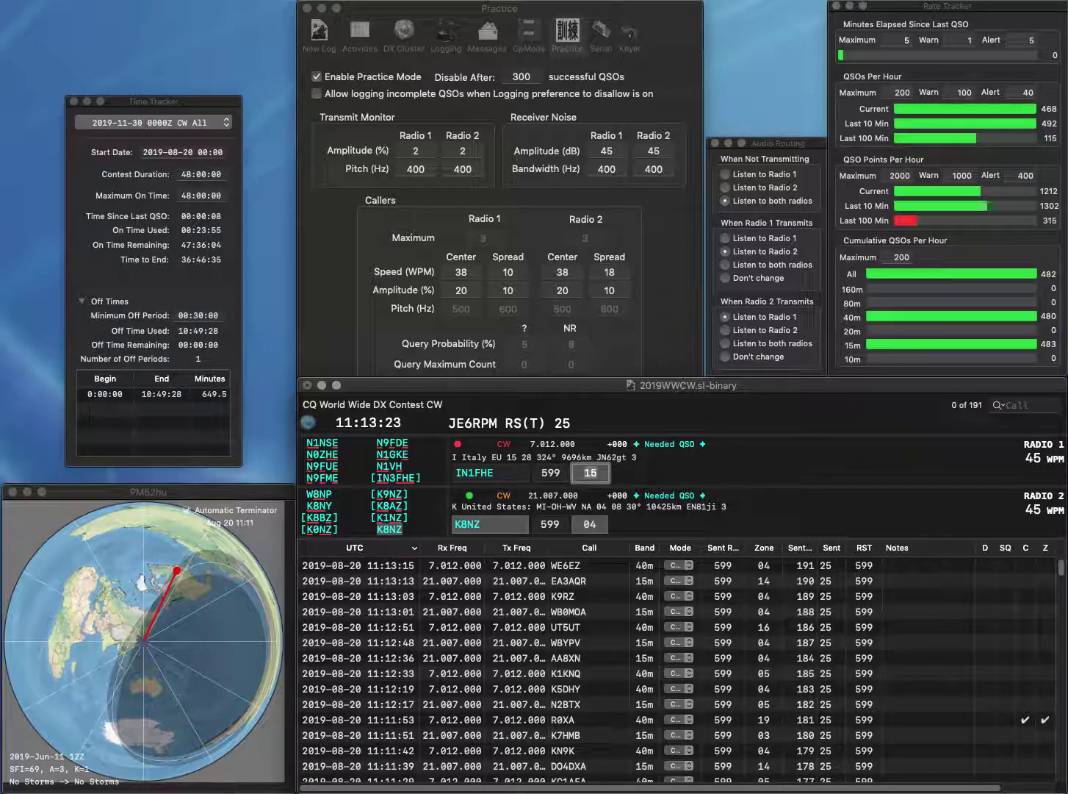
- Correct the Radio 1 call to IN3FHE and log it, copying the partial call 7D on Radio 2
{"action": "key", "text": "space"}
{"action": "type", "text": "3"}
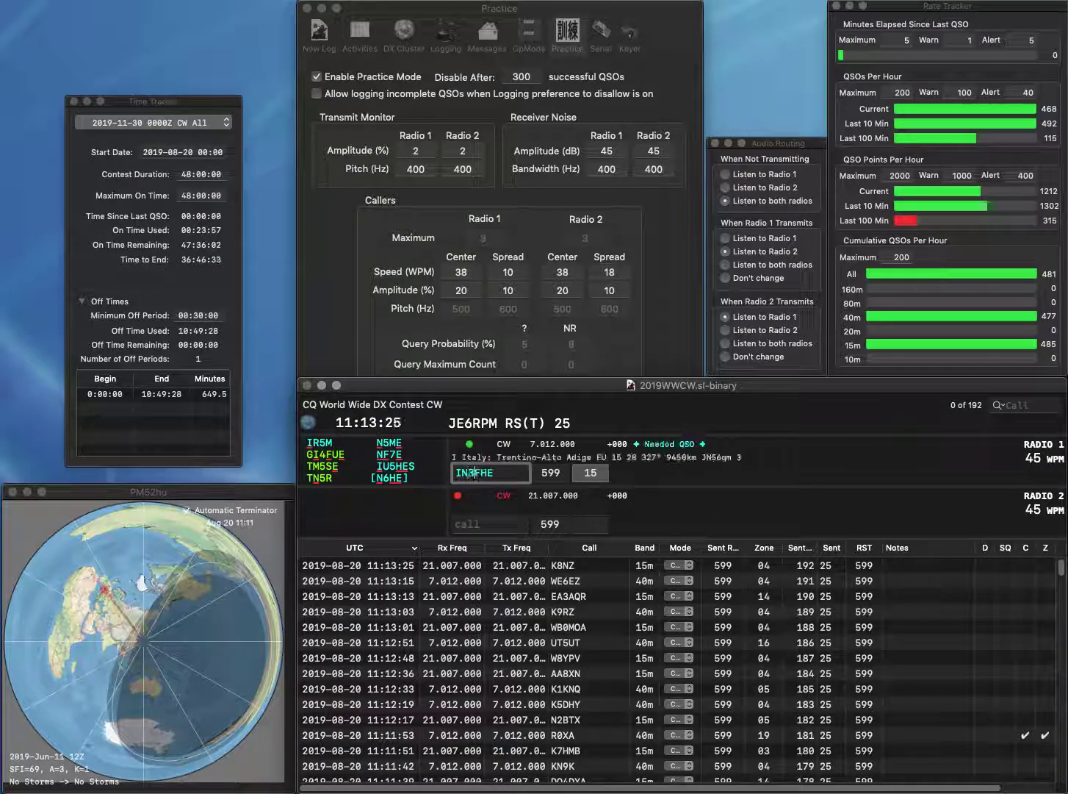
{"action": "left_click", "coordinate": [456, 523]}
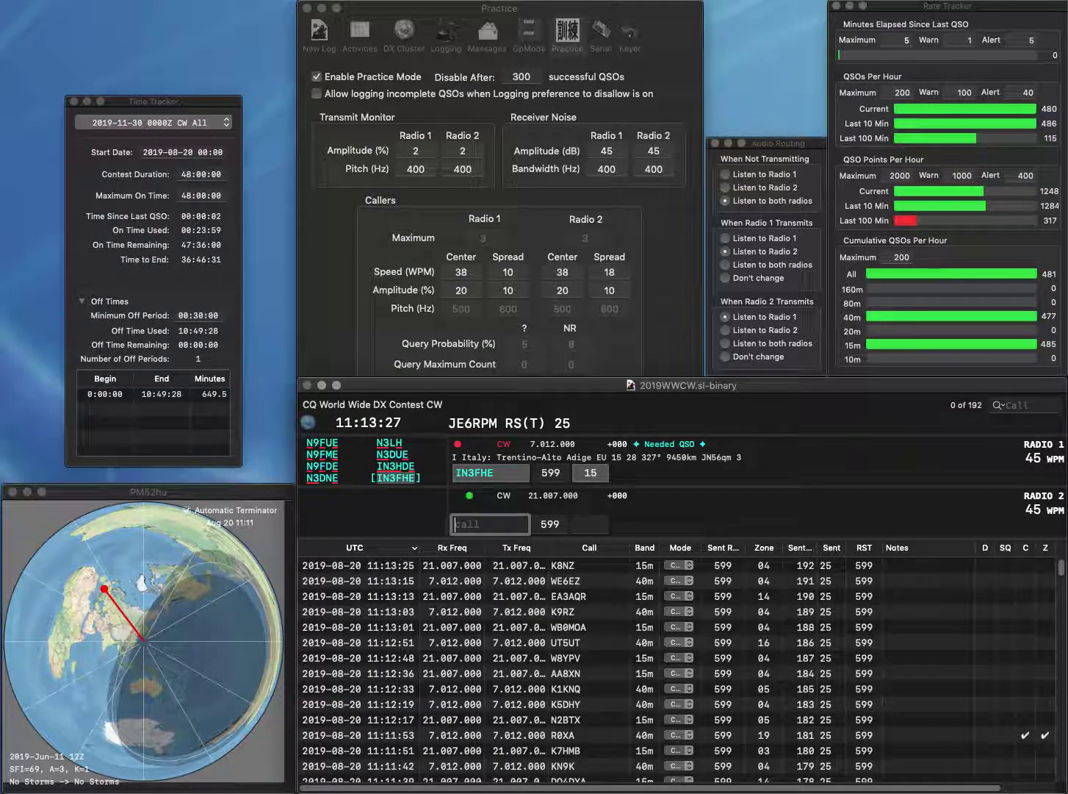
{"action": "type", "text": "7D"}
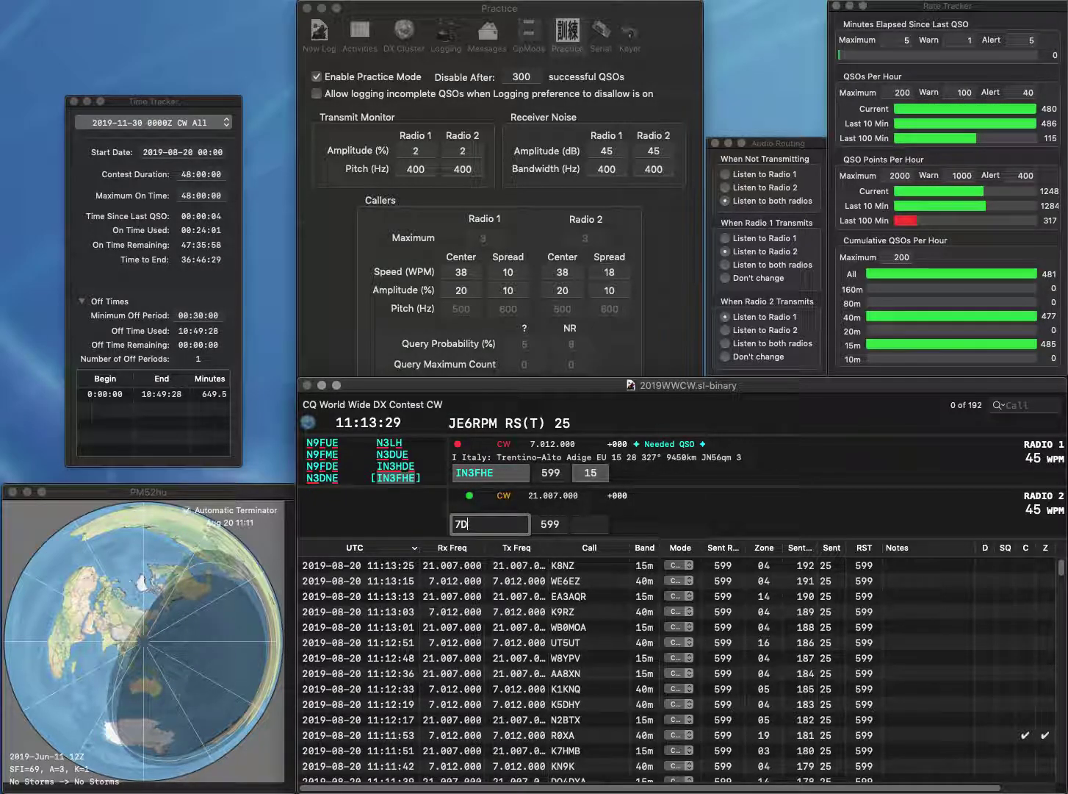
{"action": "key", "text": "Return"}
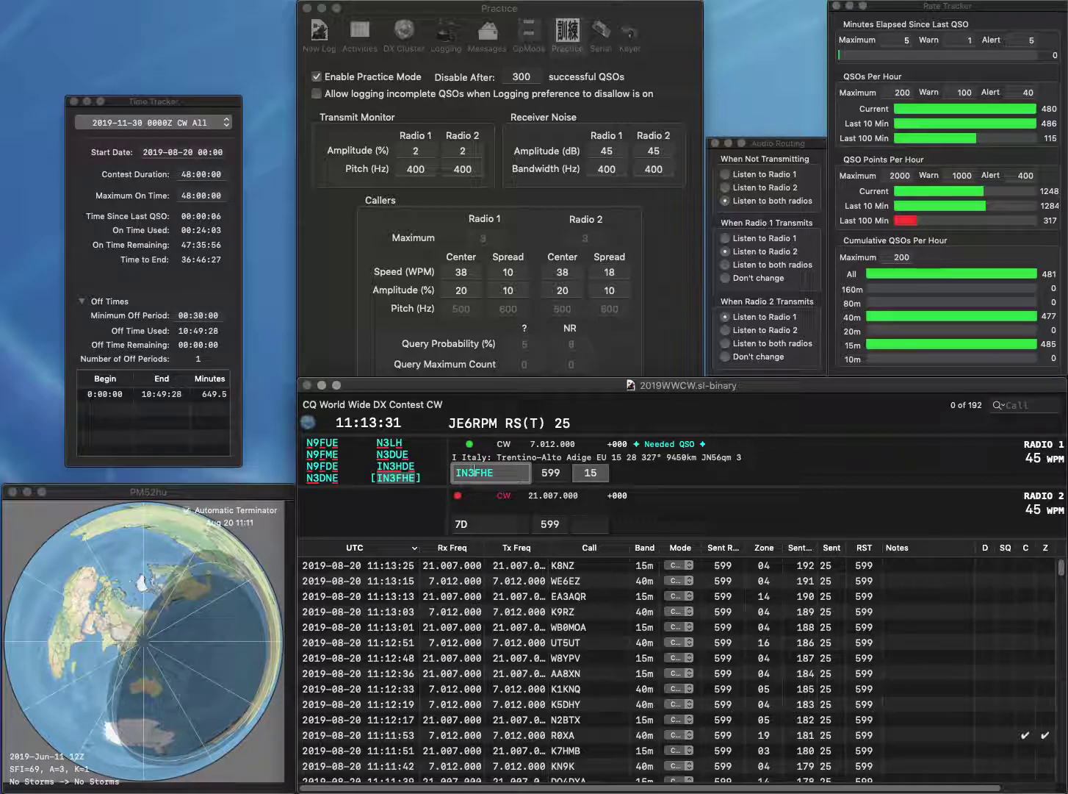
{"action": "key", "text": "Return"}
- Complete the Radio 2 call as E77D, answer YP7P on Radio 1, and log both contacts
{"action": "left_click", "coordinate": [455, 524]}
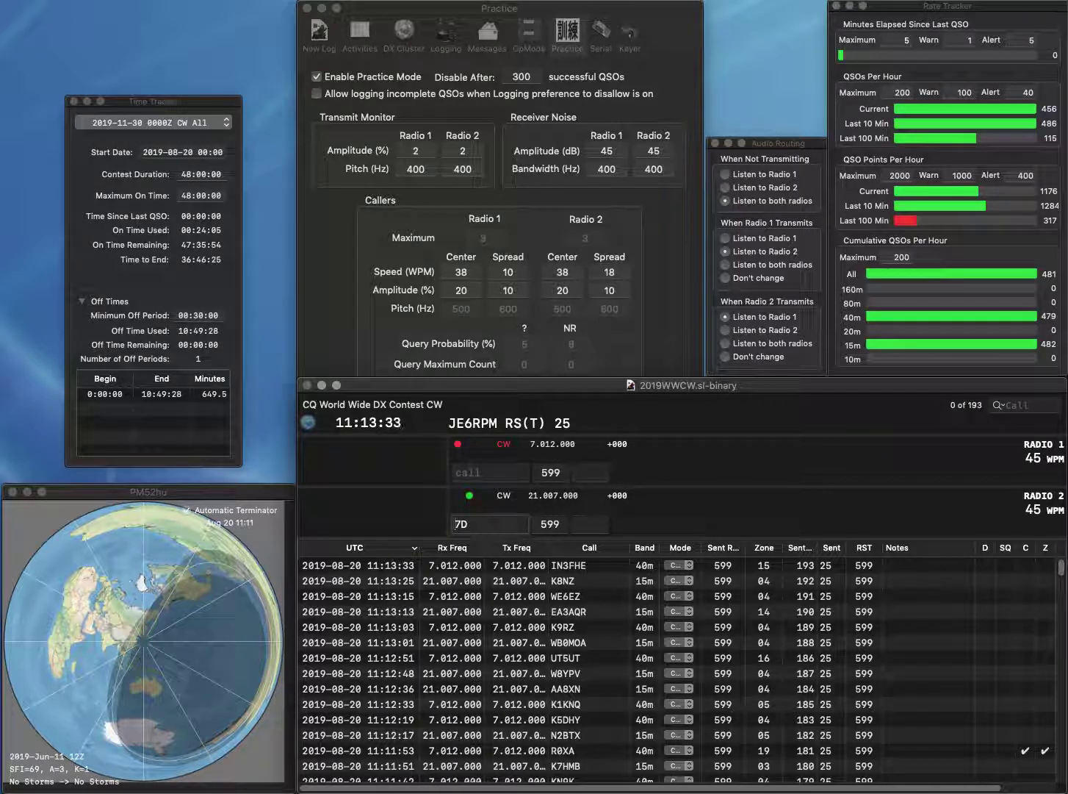
{"action": "type", "text": "E7"}
{"action": "key", "text": "Return"}
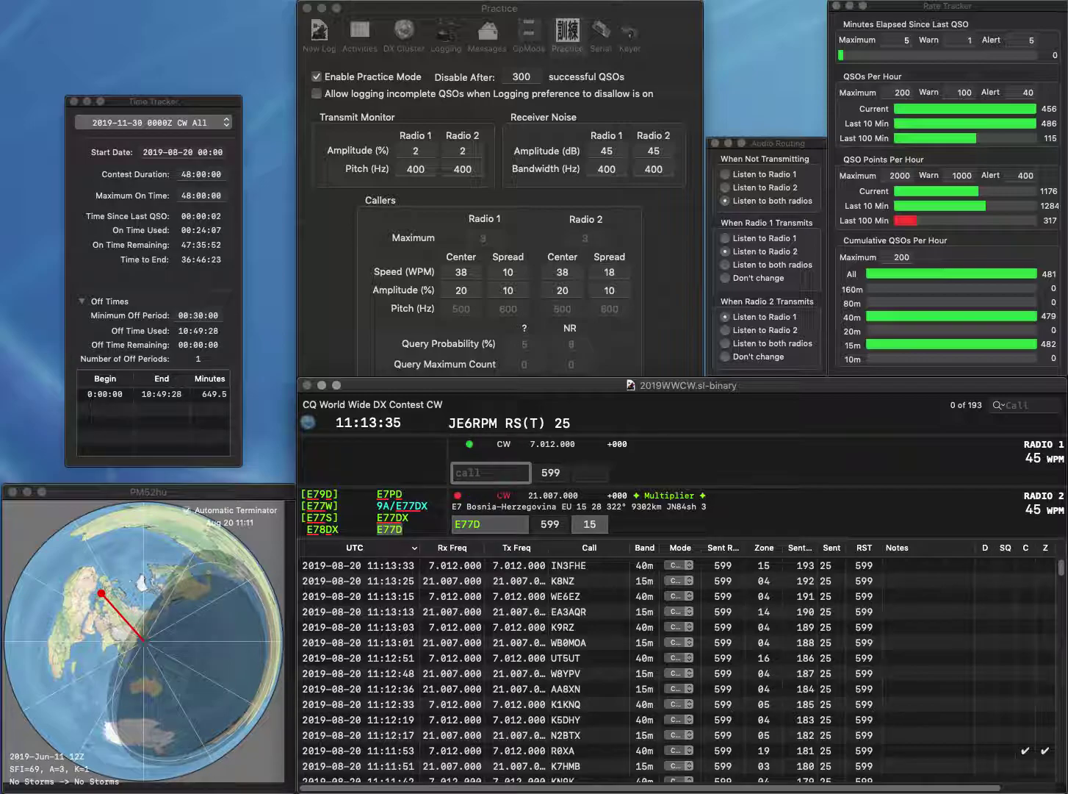
{"action": "type", "text": "YP7P"}
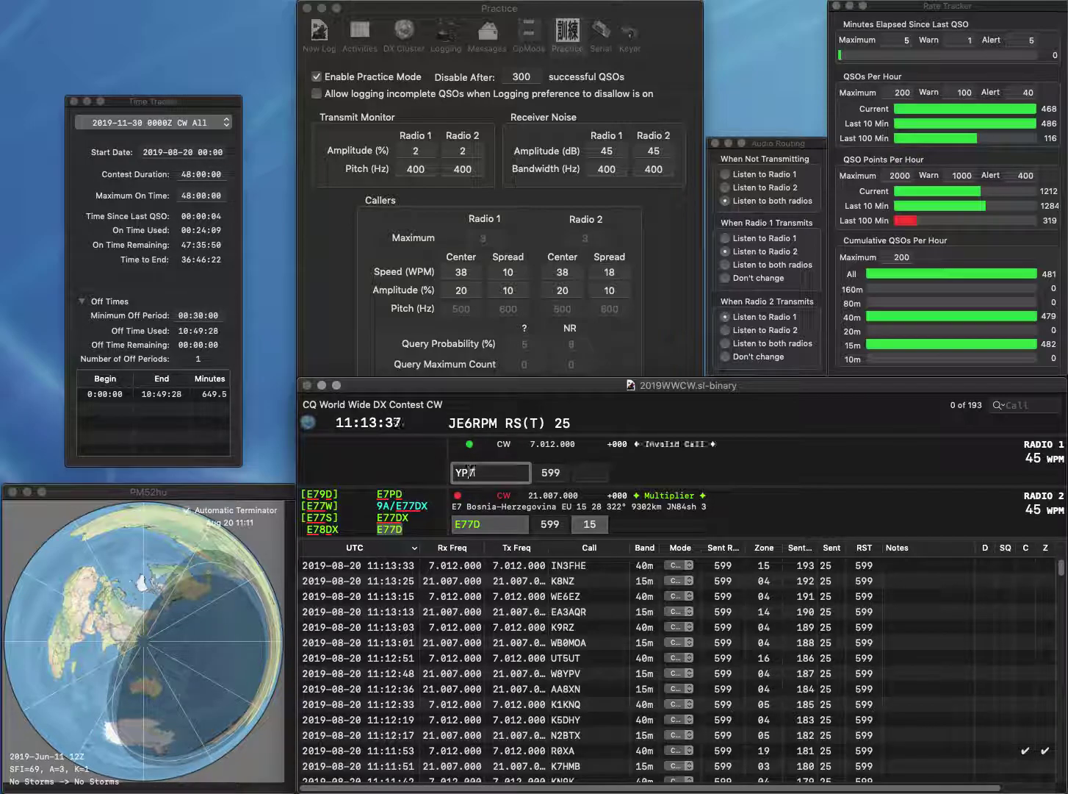
{"action": "key", "text": "Return"}
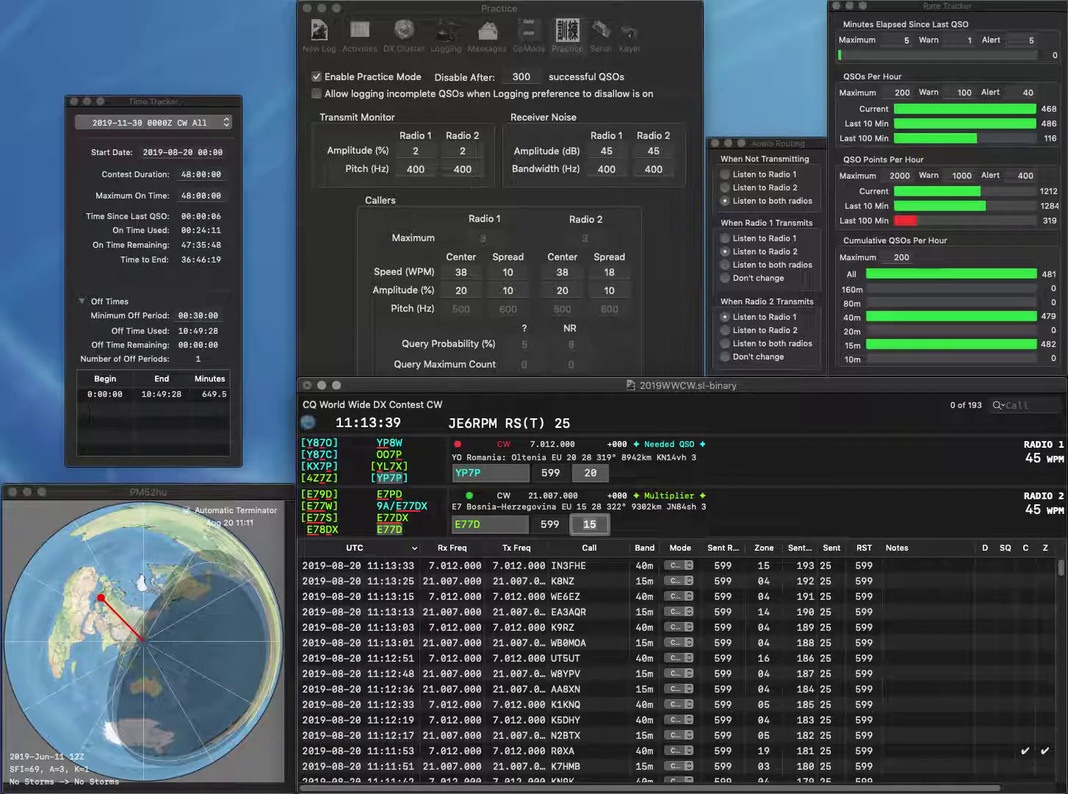
{"action": "key", "text": "Return"}
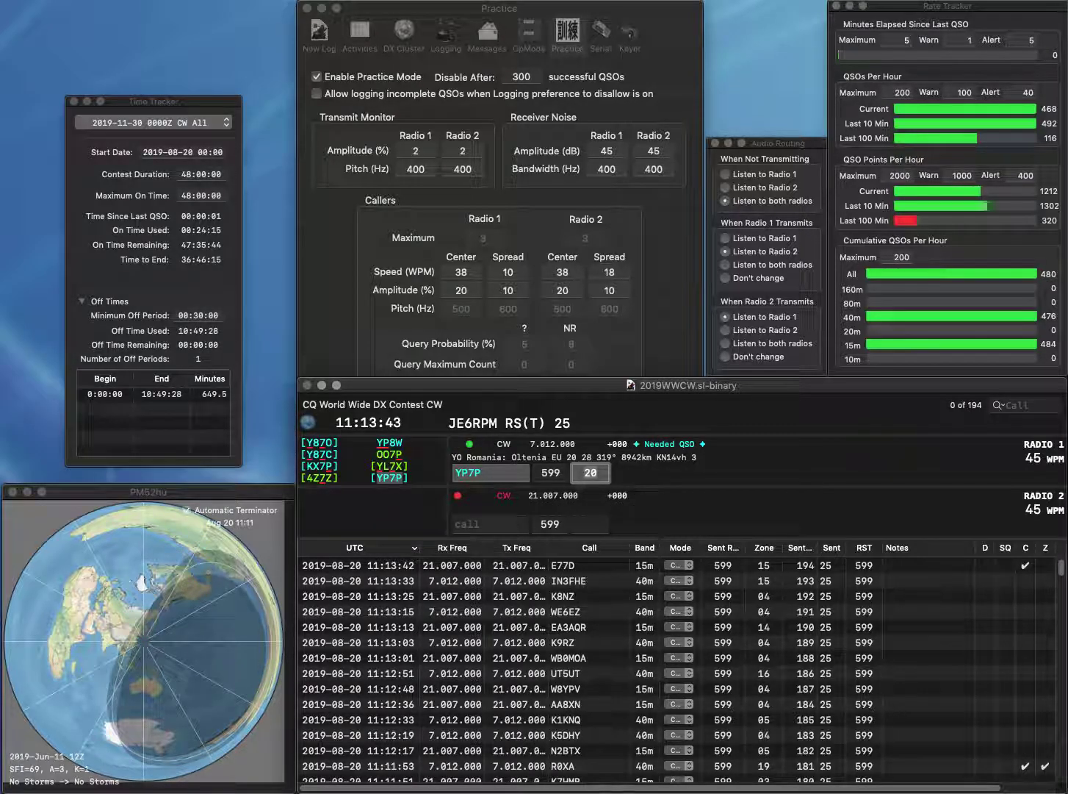
{"action": "key", "text": "Return"}
{"action": "type", "text": "KF4ZDX"}
{"action": "key", "text": "Return"}
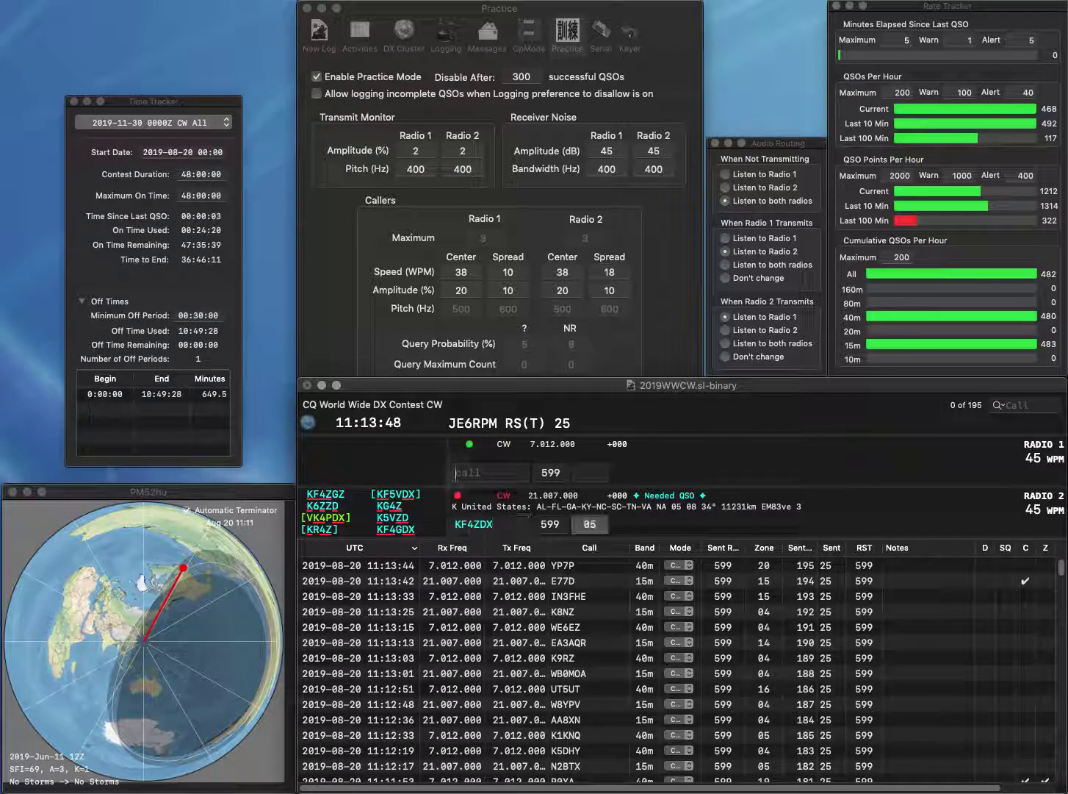
{"action": "type", "text": "B9GL"}
{"action": "key", "text": "Left"}
{"action": "key", "text": "Left"}
{"action": "key", "text": "Left"}
{"action": "key", "text": "Left"}
{"action": "type", "text": "H"}
{"action": "left_click", "coordinate": [481, 472]}
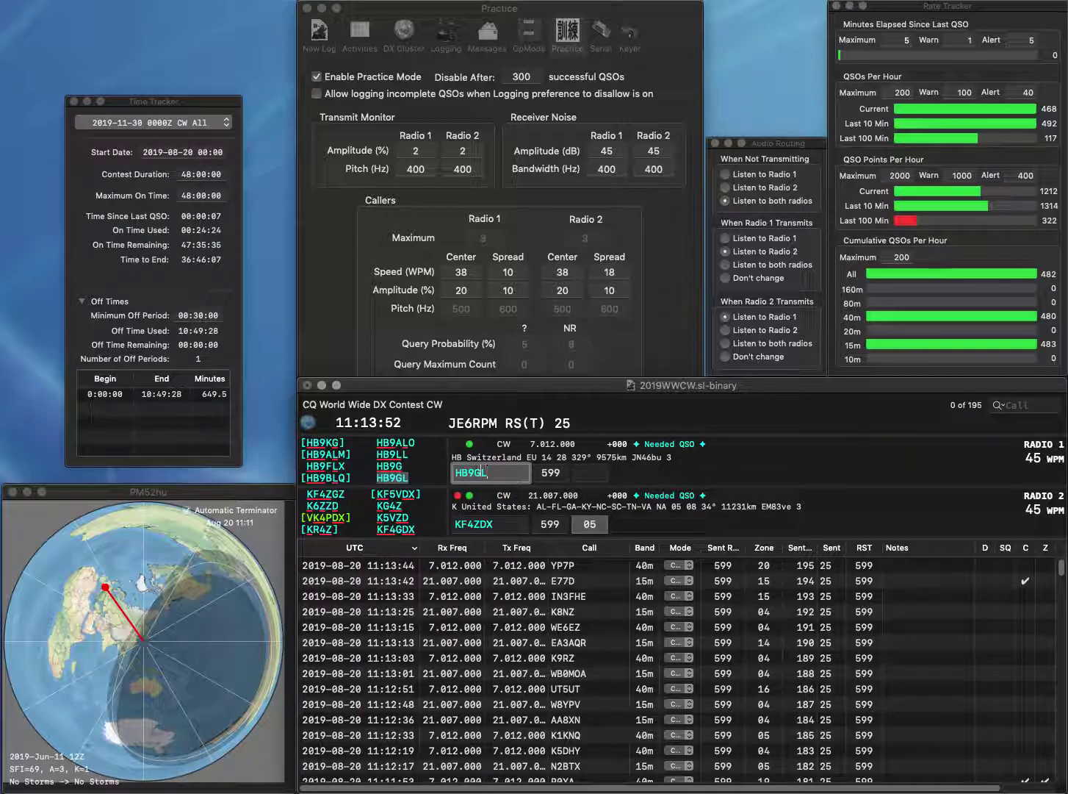
{"action": "key", "text": "Return"}
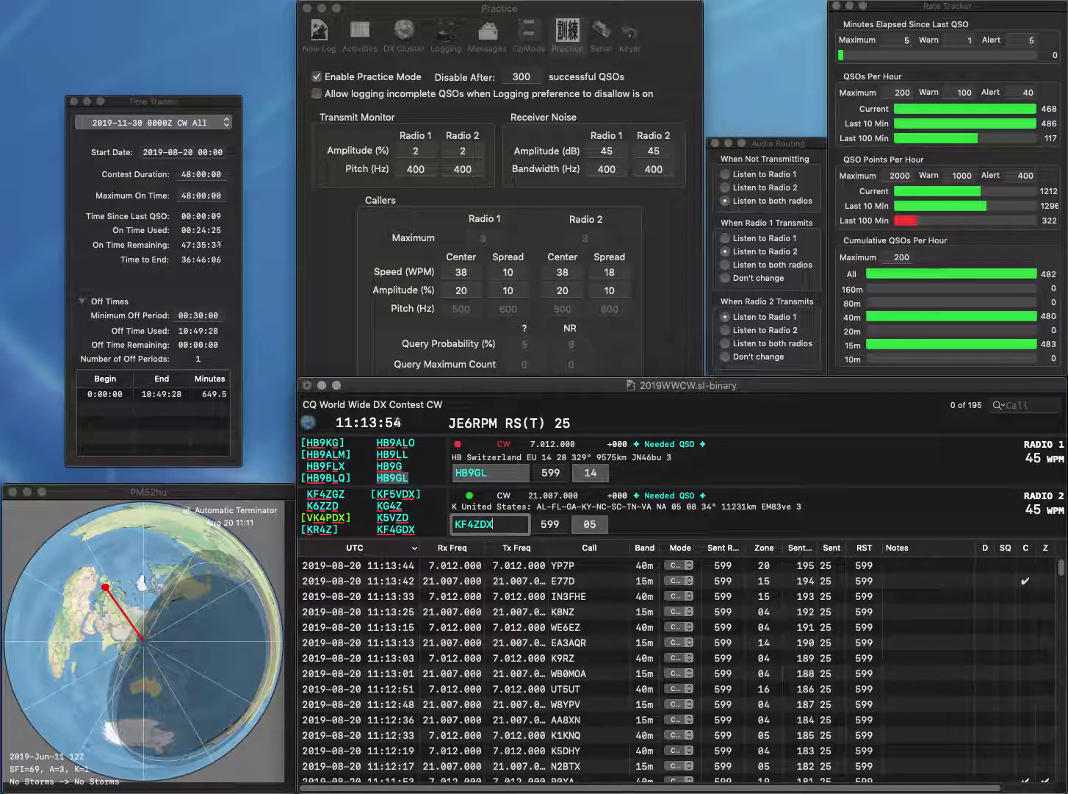
- Correct the Radio 2 call to KF4GDX, resend the exchange, and log the HB9GL and KF4GDX contacts
{"action": "key", "text": "Left"}
{"action": "key", "text": "BackSpace"}
{"action": "type", "text": "G"}
{"action": "key", "text": "Return"}
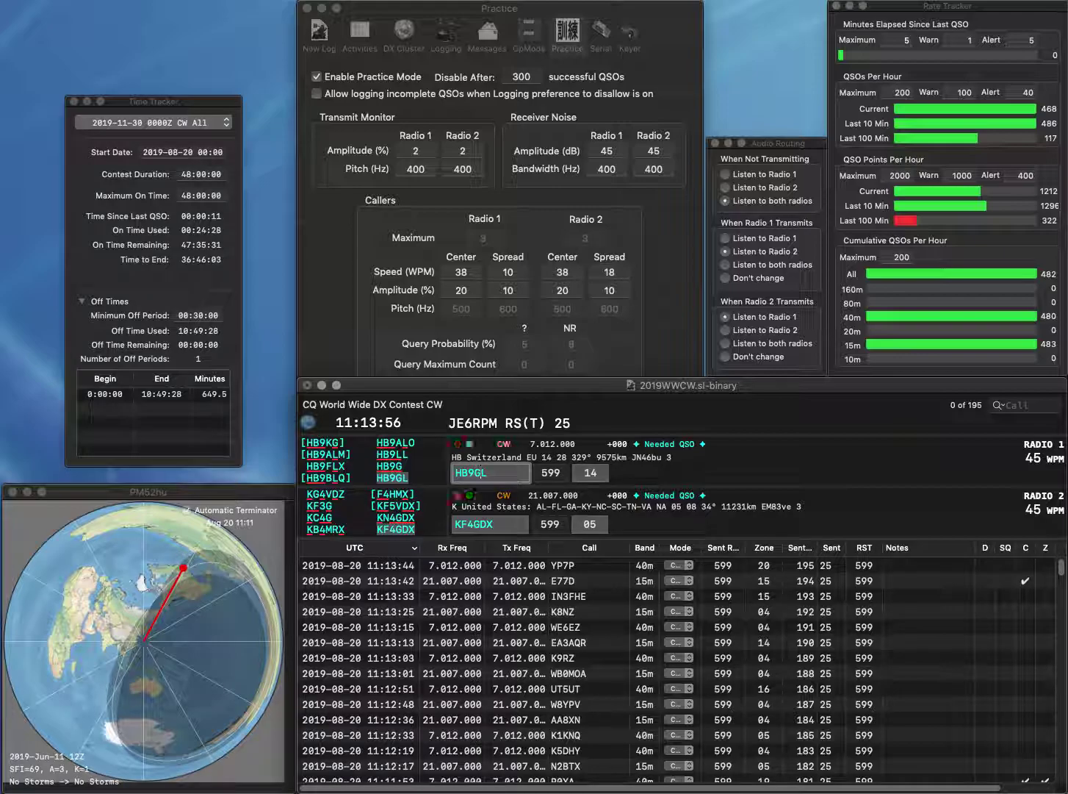
{"action": "key", "text": "Return"}
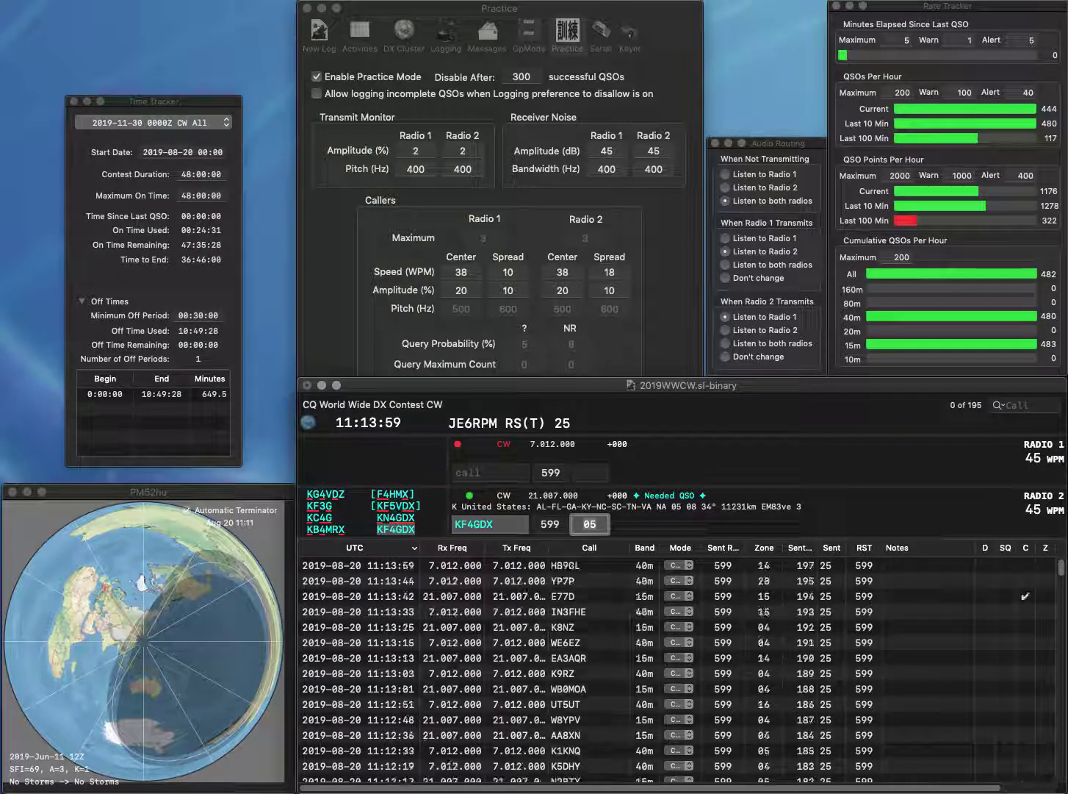
{"action": "key", "text": "Return"}
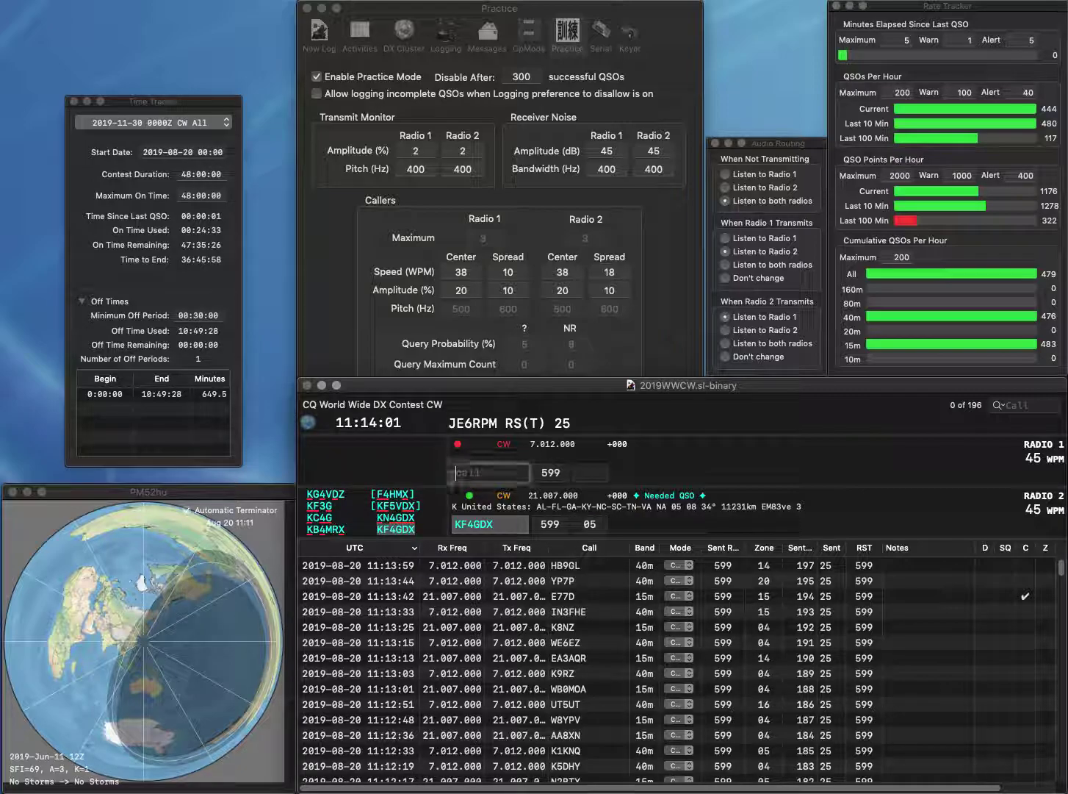
- Copy the call O4DX on Radio 1 and answer KB4DPH on Radio 2
{"action": "type", "text": "O"}
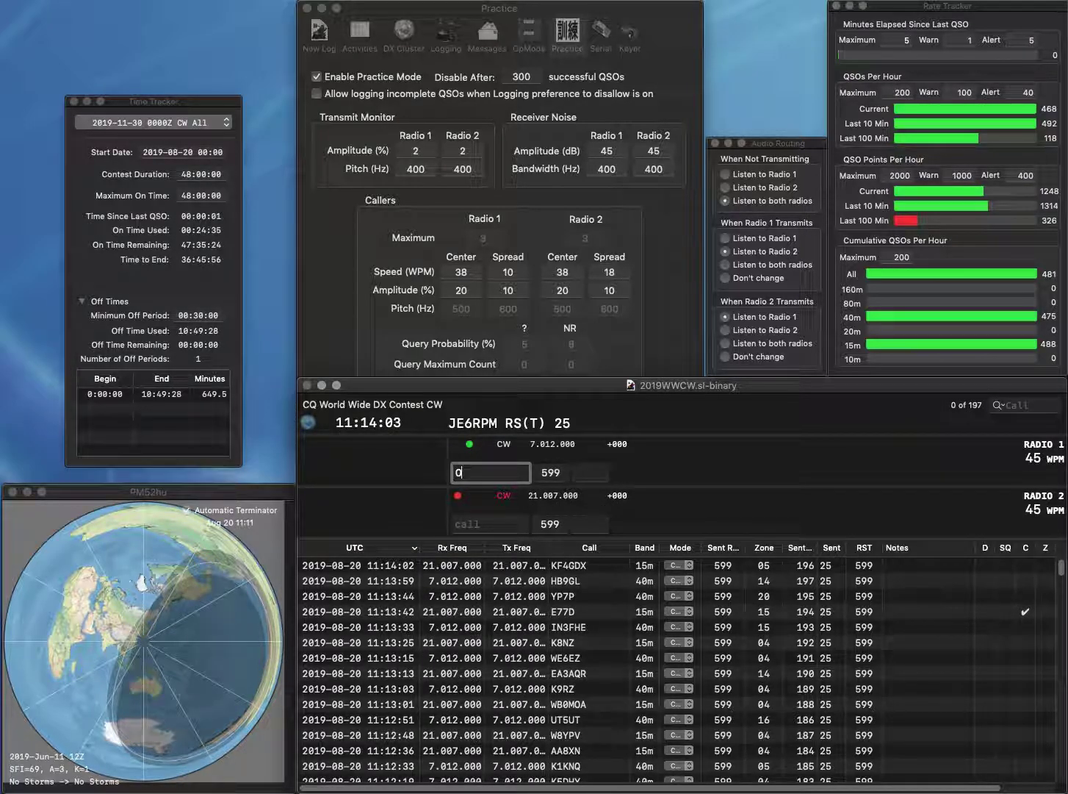
{"action": "type", "text": "43"}
{"action": "key", "text": "BackSpace"}
{"action": "type", "text": "DX"}
{"action": "key", "text": "Return"}
{"action": "type", "text": "B4DPH"}
{"action": "key", "text": "ctrl+a"}
{"action": "type", "text": "K"}
{"action": "key", "text": "Return"}
- Correct the Radio 1 call to OE3DXA, send its exchange, and log the KB4DPH contact
{"action": "key", "text": "Home"}
{"action": "key", "text": "Right"}
{"action": "type", "text": "E"}
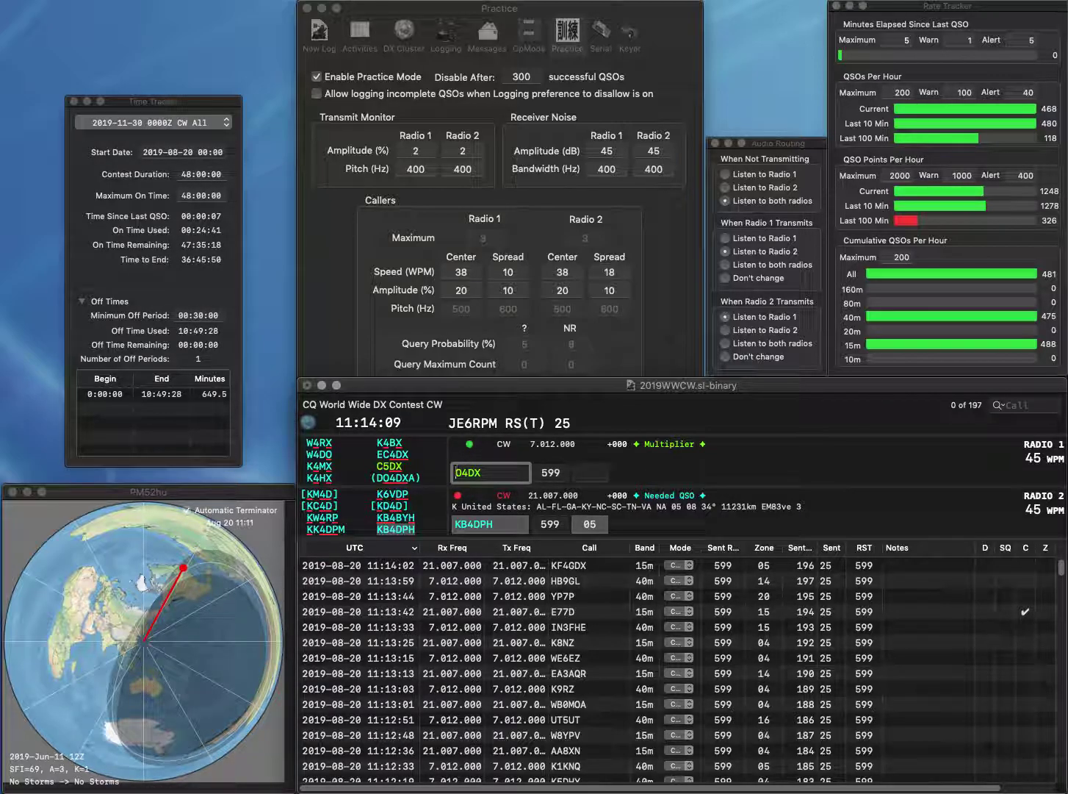
{"action": "key", "text": "End"}
{"action": "type", "text": "A"}
{"action": "key", "text": "Left"}
{"action": "key", "text": "Left"}
{"action": "key", "text": "BackSpace"}
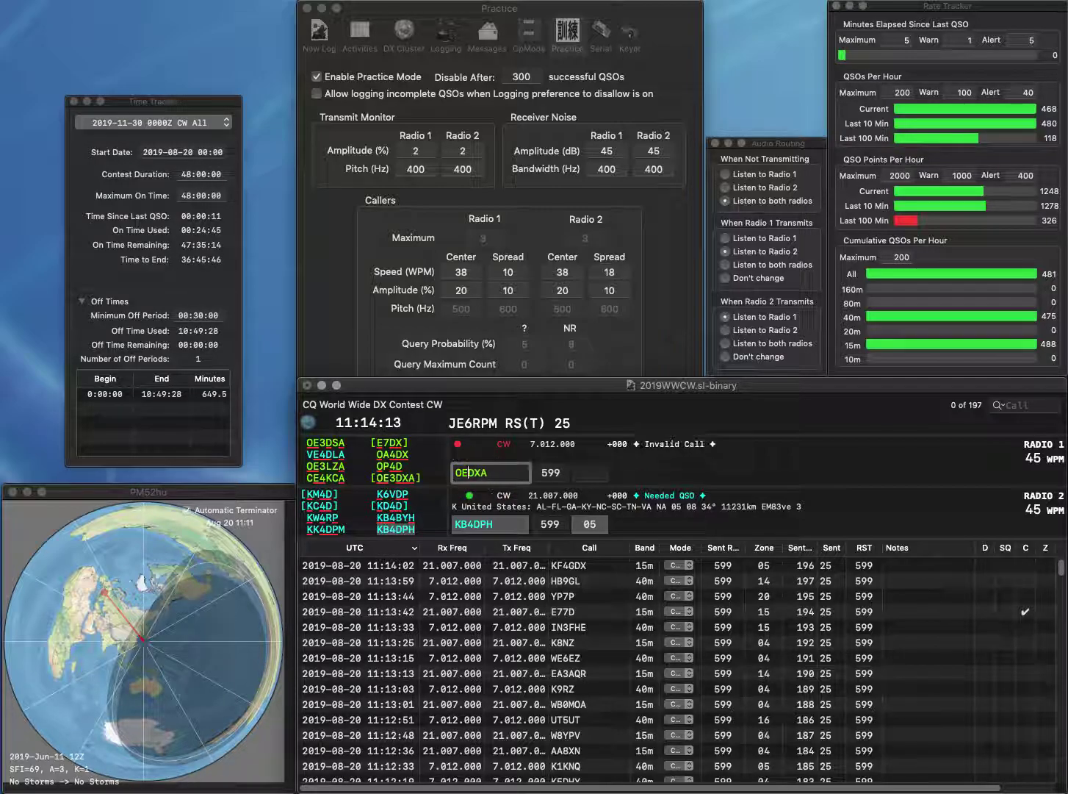
{"action": "type", "text": "3"}
{"action": "key", "text": "Return"}
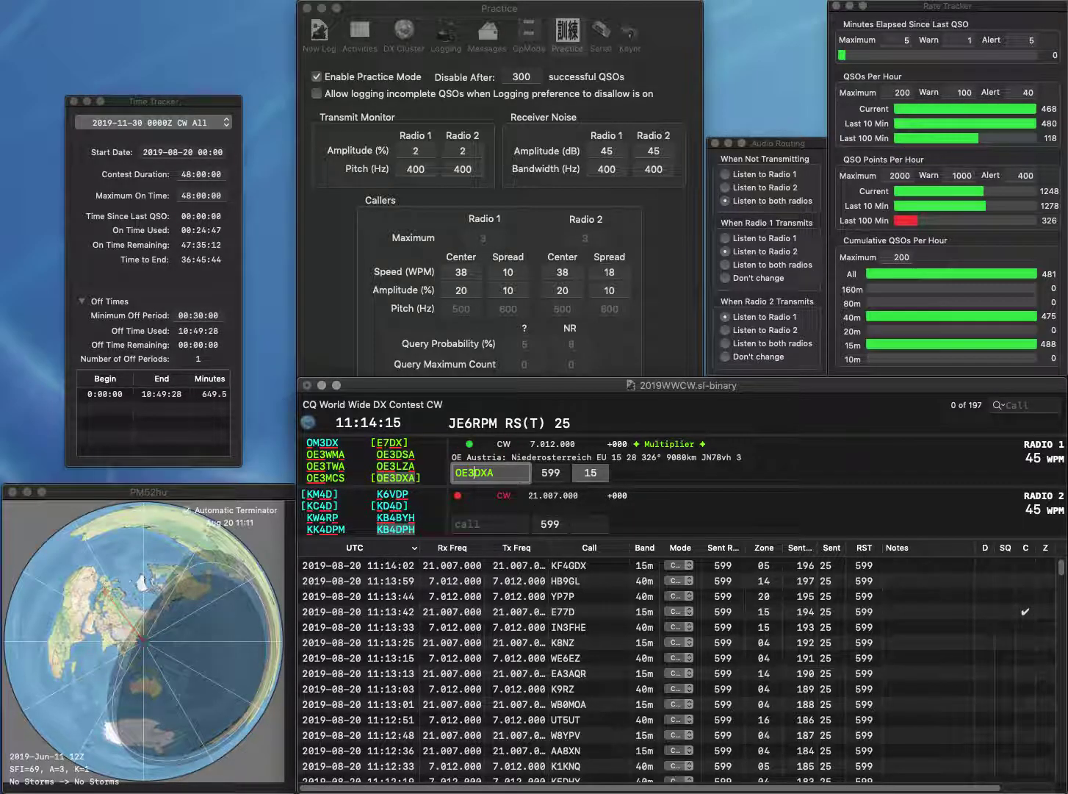
{"action": "key", "text": "Return"}
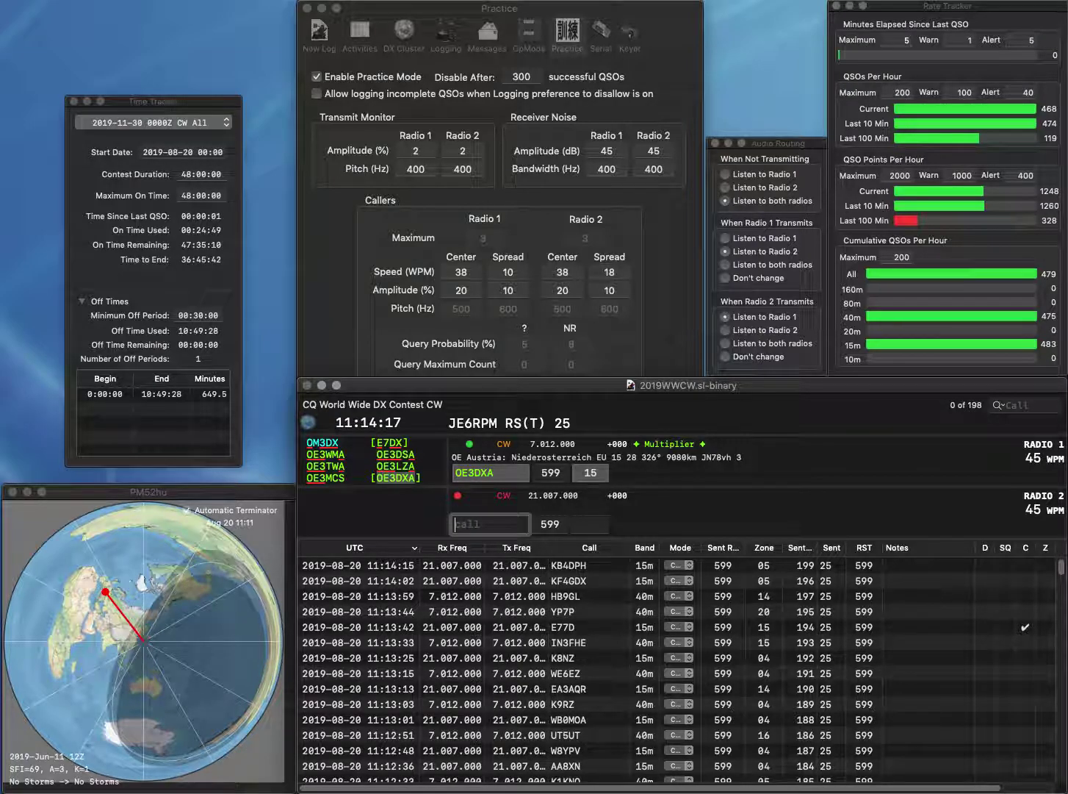
{"action": "type", "text": "M1K"}
{"action": "key", "text": "Return"}
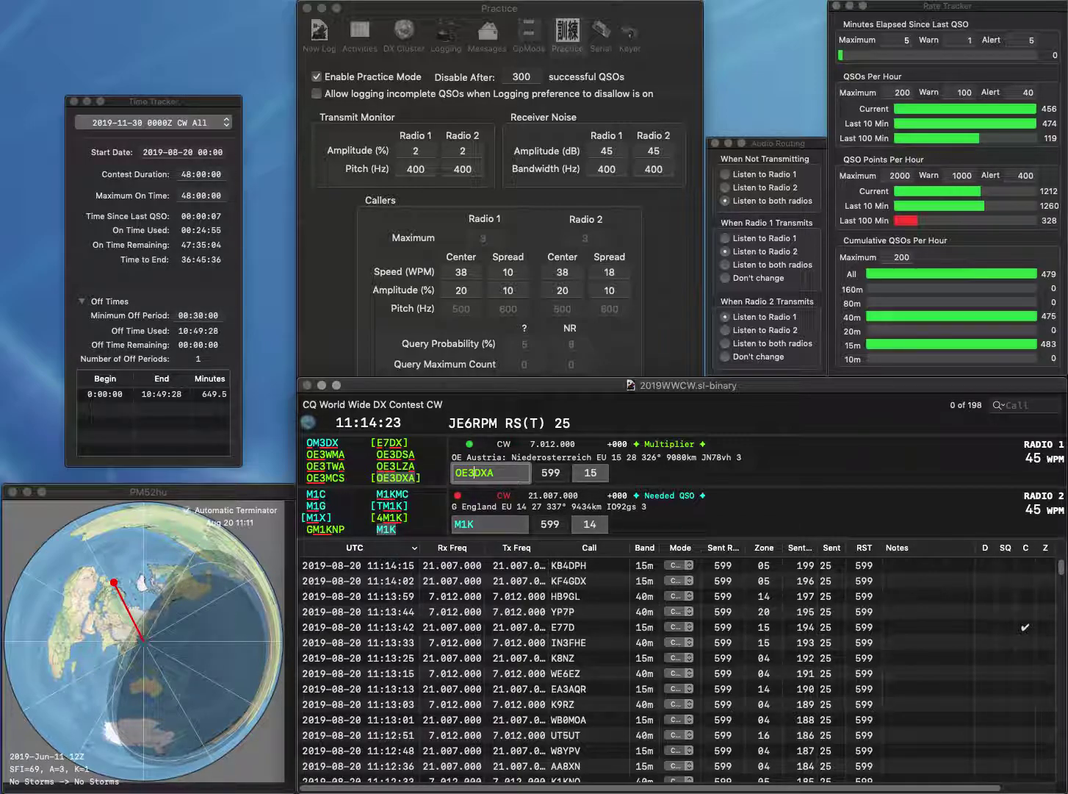
{"action": "key", "text": "Return"}
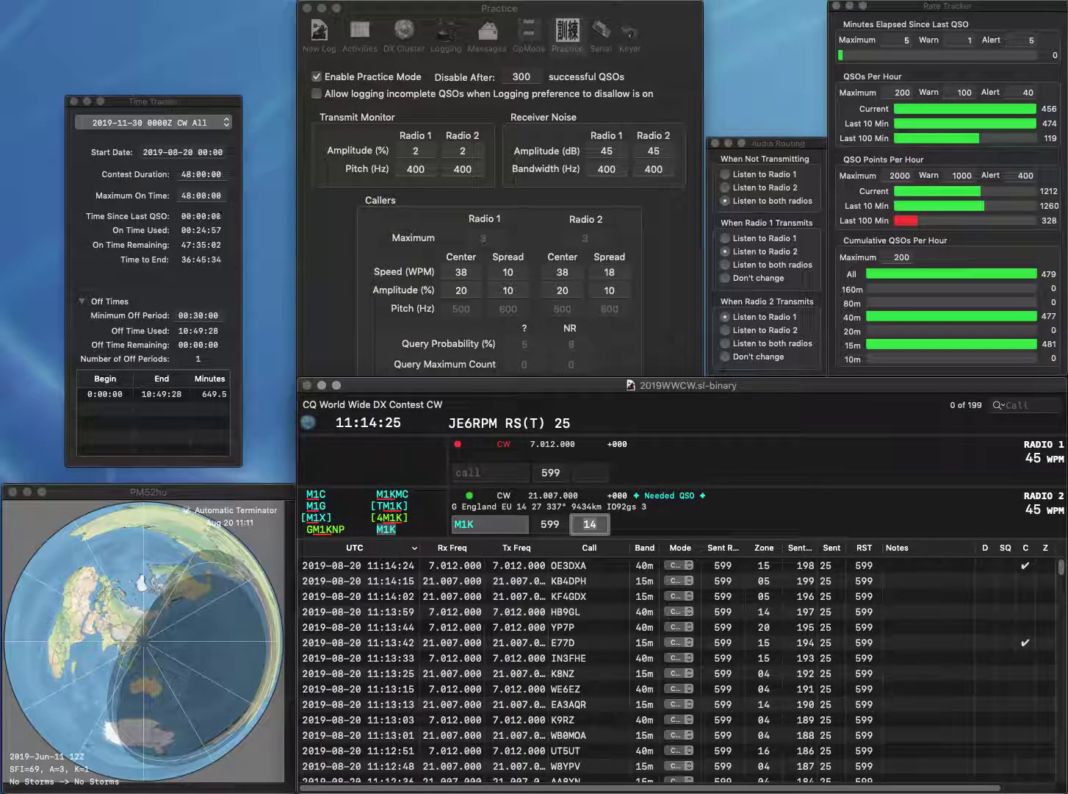
- Correct the Radio 2 call to M1X, answer E7DX on Radio 1, and log the M1X contact
{"action": "key", "text": "space"}
{"action": "key", "text": "BackSpace"}
{"action": "type", "text": "X"}
{"action": "key", "text": "Return"}
{"action": "type", "text": "E7DX"}
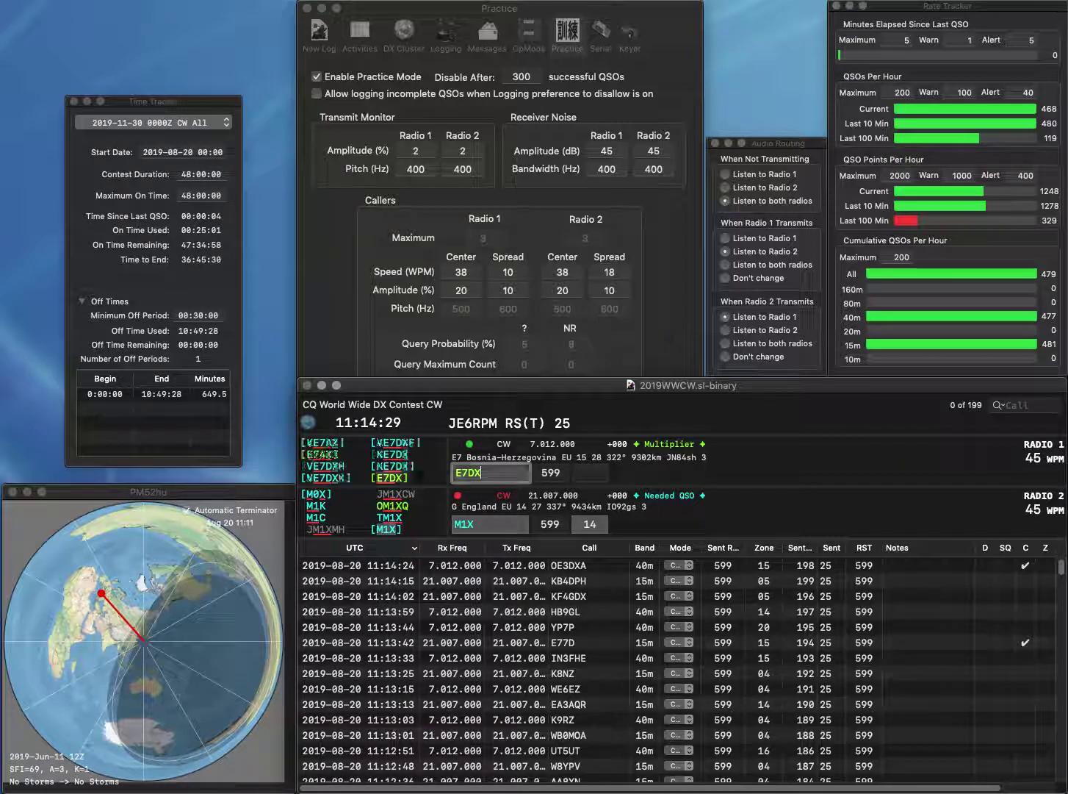
{"action": "key", "text": "Return"}
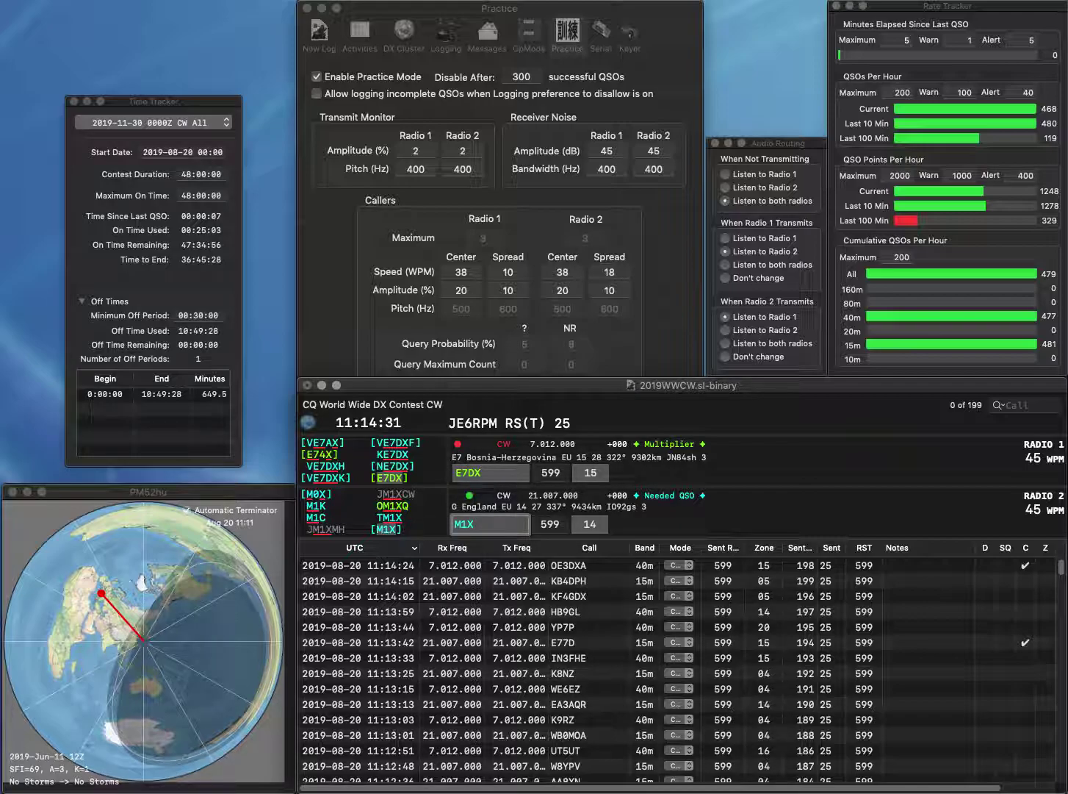
{"action": "key", "text": "Return"}
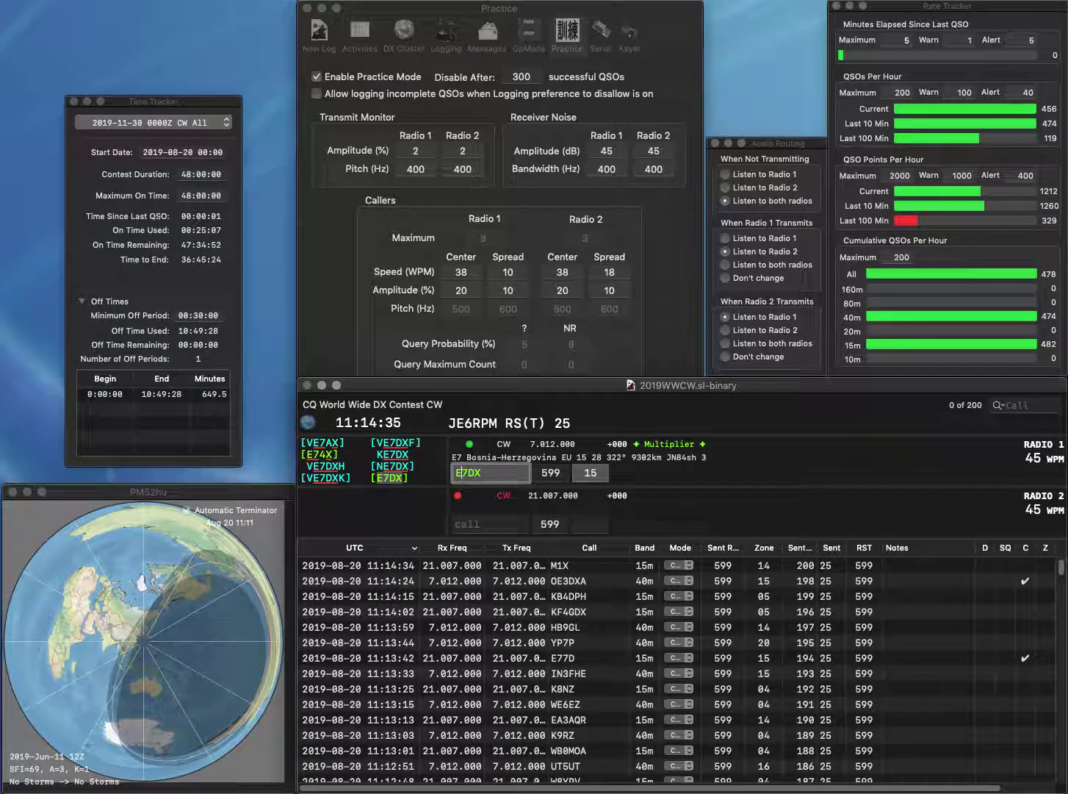
{"action": "type", "text": "B"}
{"action": "key", "text": "Return"}
{"action": "type", "text": "YU1K"}
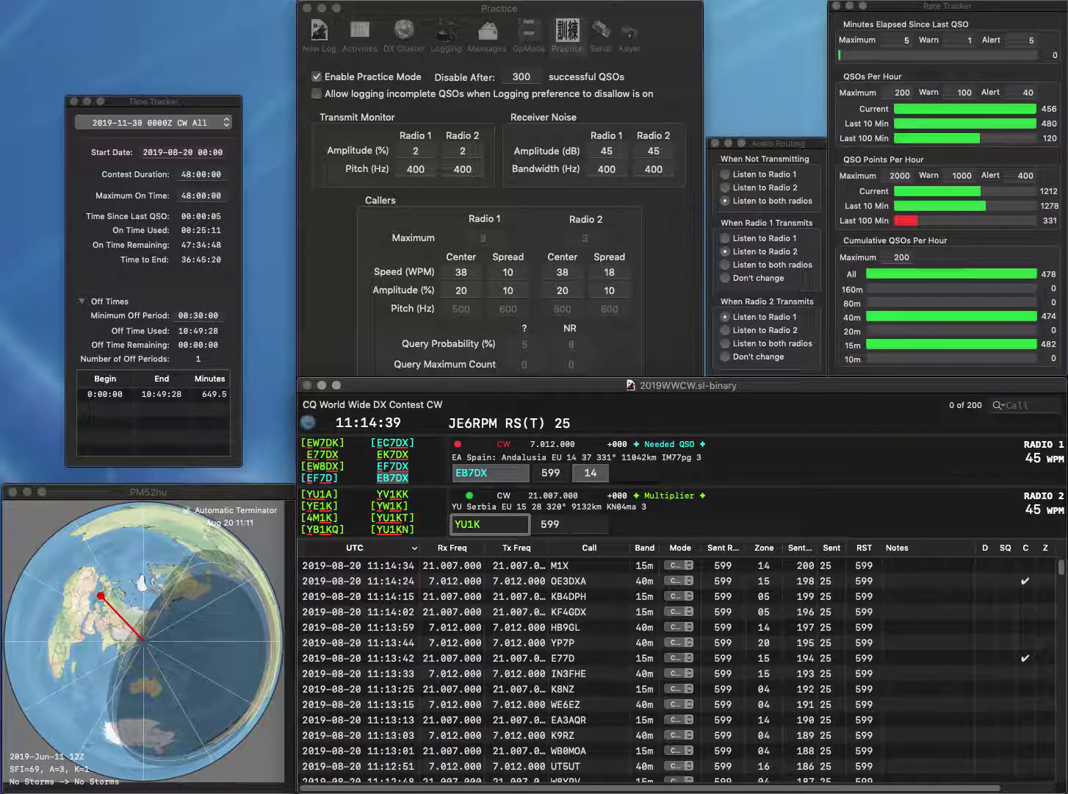
{"action": "key", "text": "BackSpace"}
{"action": "type", "text": "MR"}
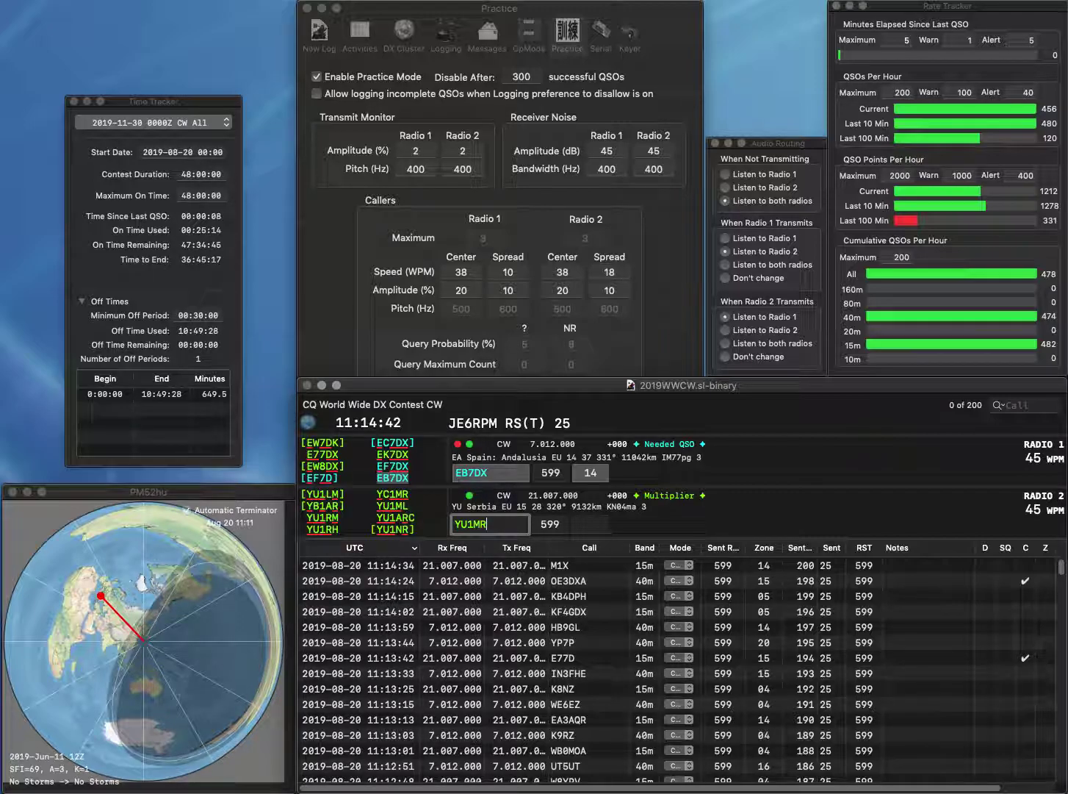
{"action": "key", "text": "BackSpace"}
{"action": "type", "text": "L"}
{"action": "key", "text": "Return"}
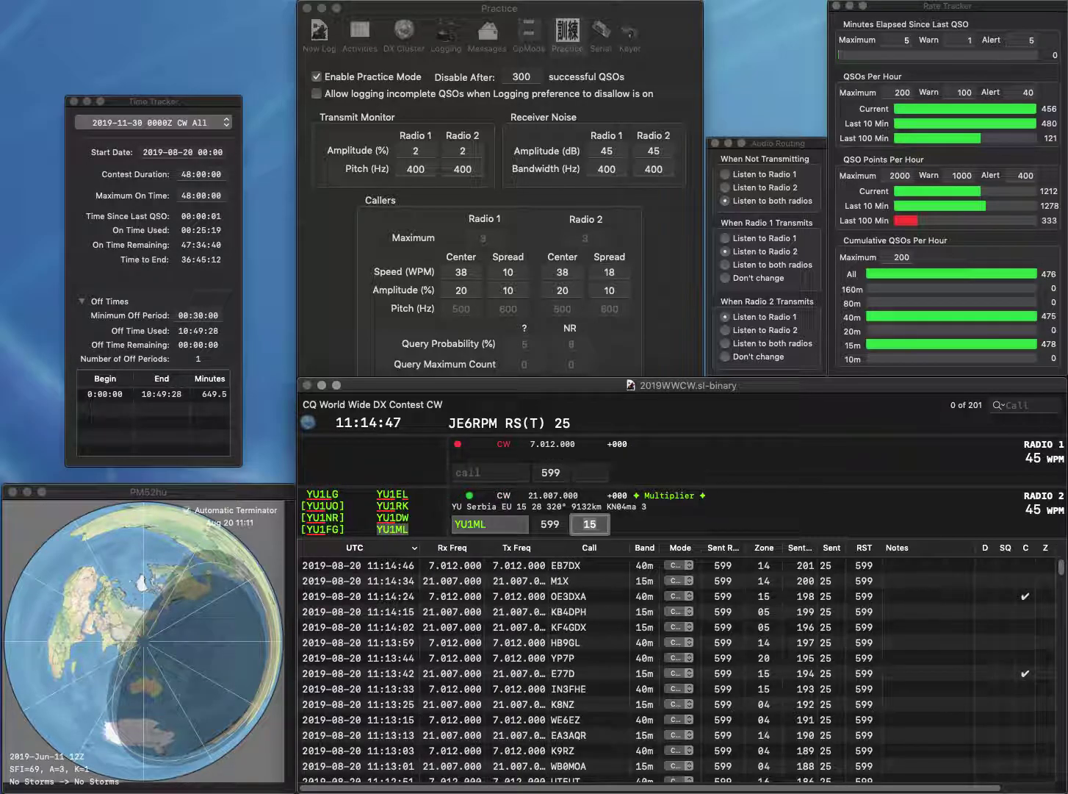
{"action": "key", "text": "Return"}
{"action": "type", "text": "EA3ERD"}
{"action": "key", "text": "Return"}
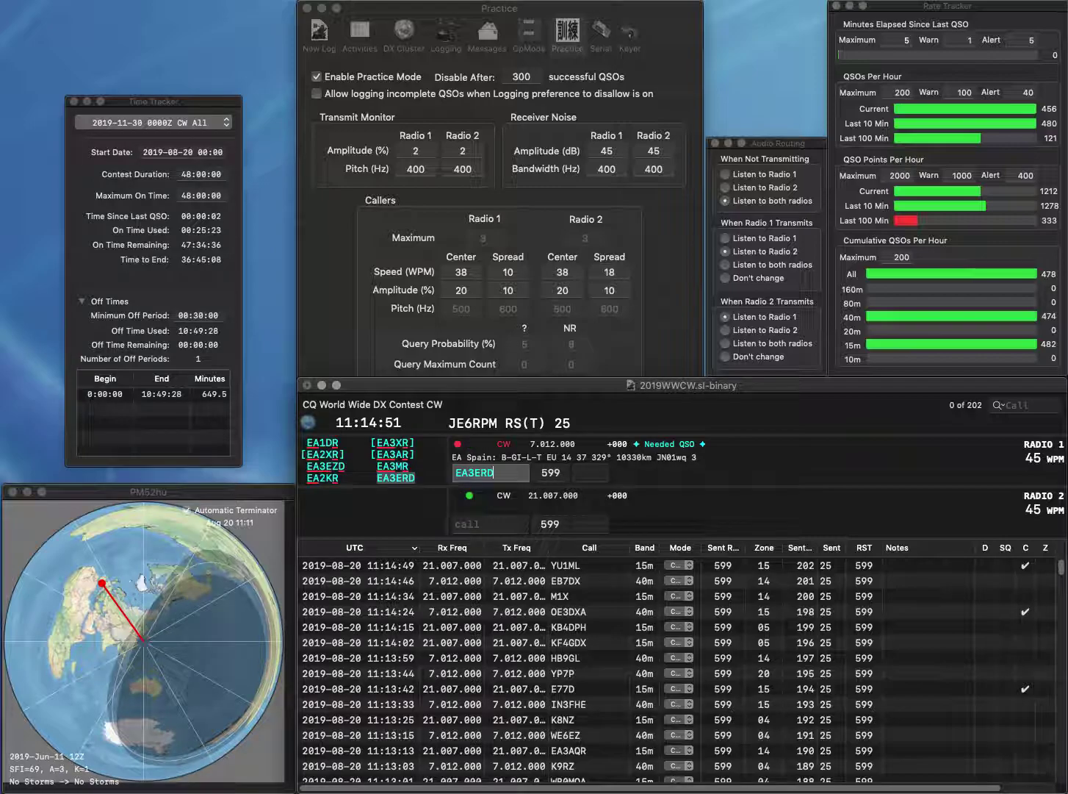
{"action": "type", "text": "K3RN"}
{"action": "key", "text": "Return"}
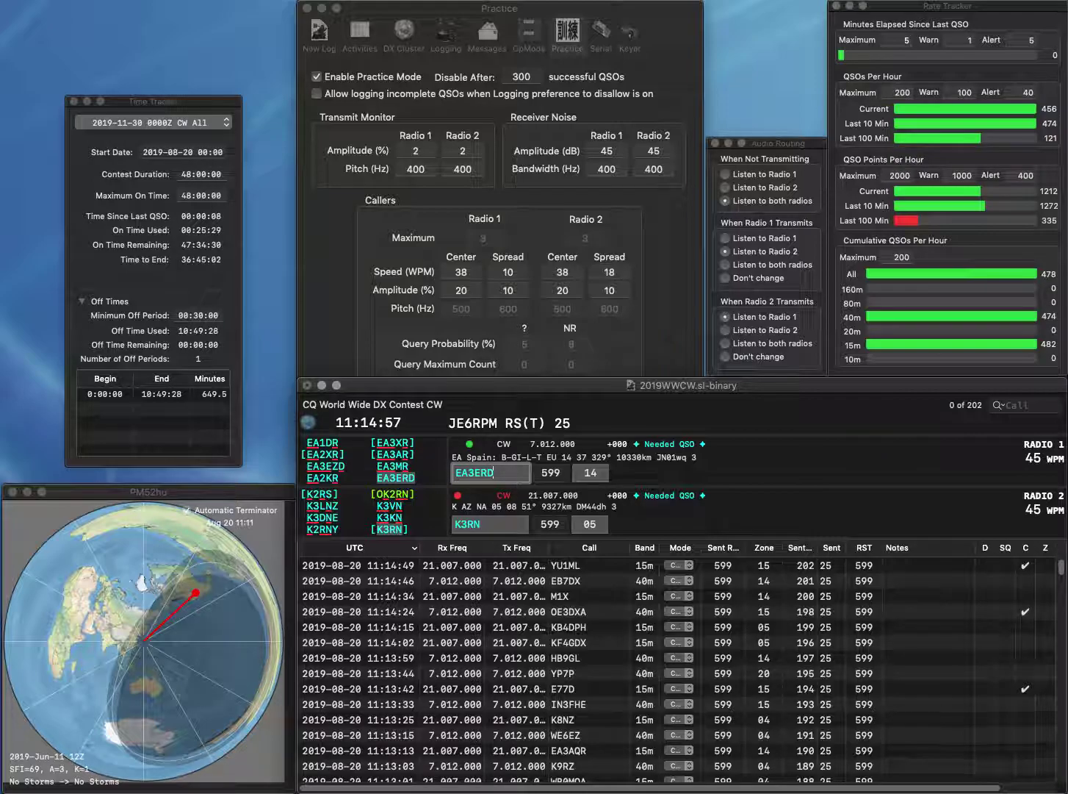
{"action": "key", "text": "Return"}
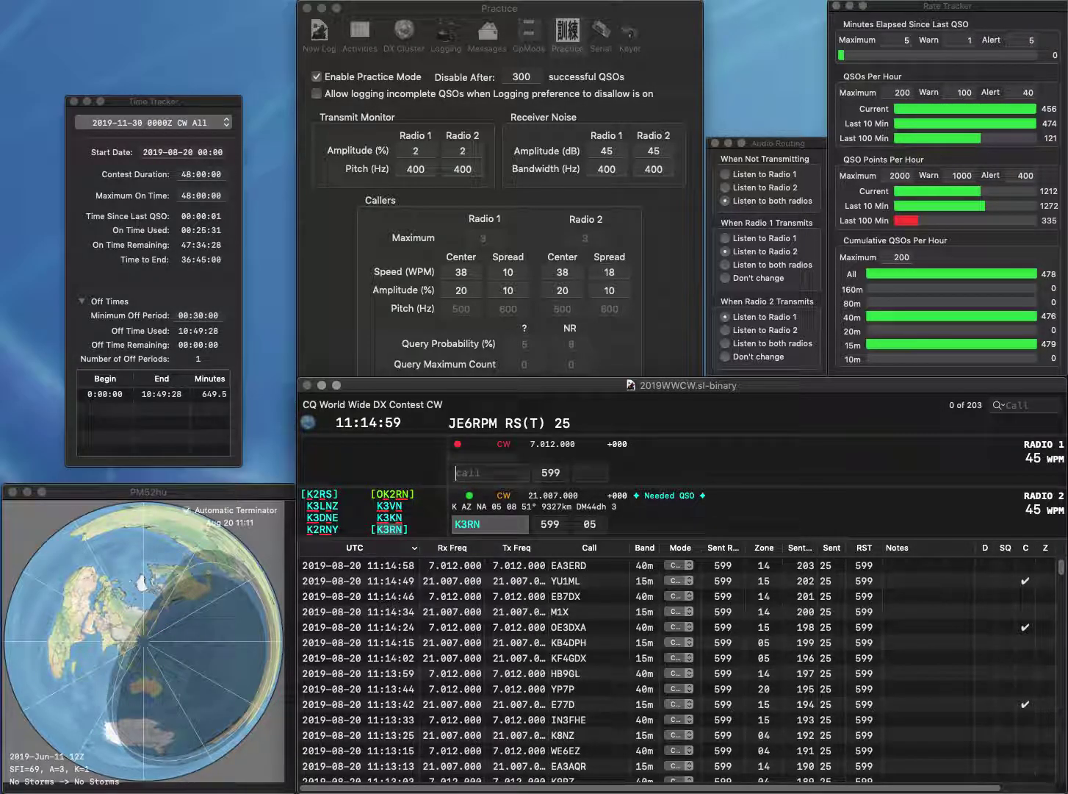
{"action": "key", "text": "Return"}
- Answer K8TIH on Radio 1 and log the contact
{"action": "type", "text": "K8TI"}
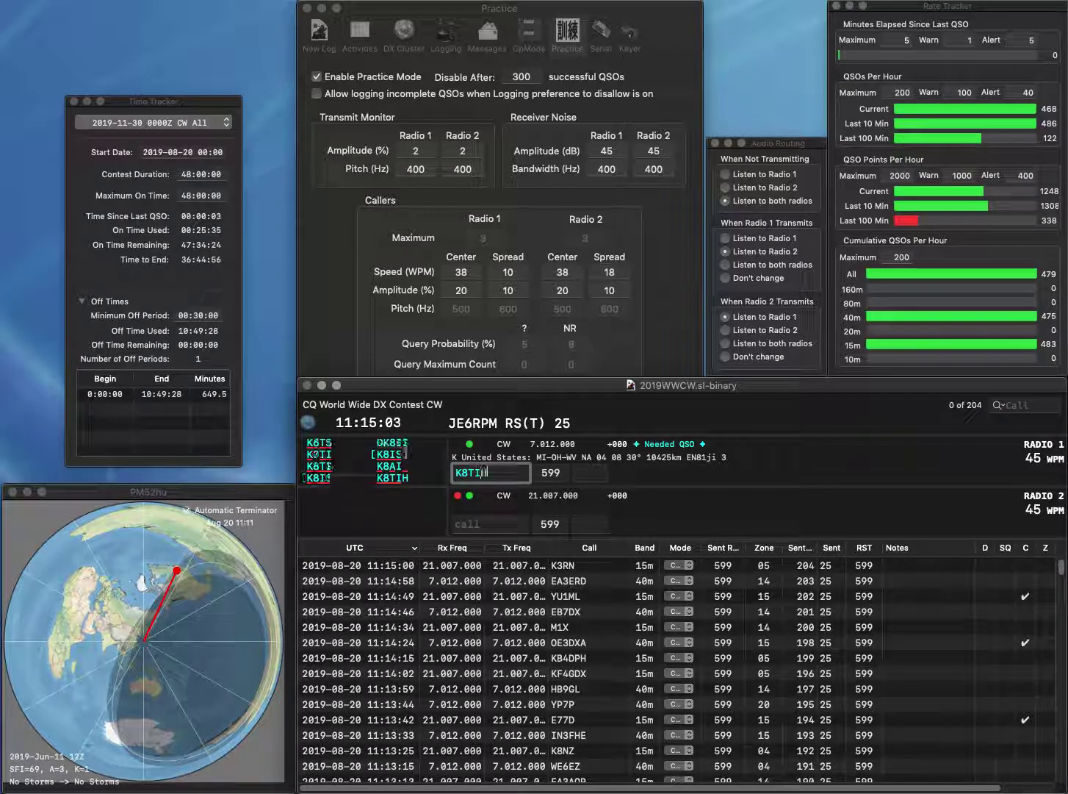
{"action": "type", "text": "H"}
{"action": "key", "text": "Return"}
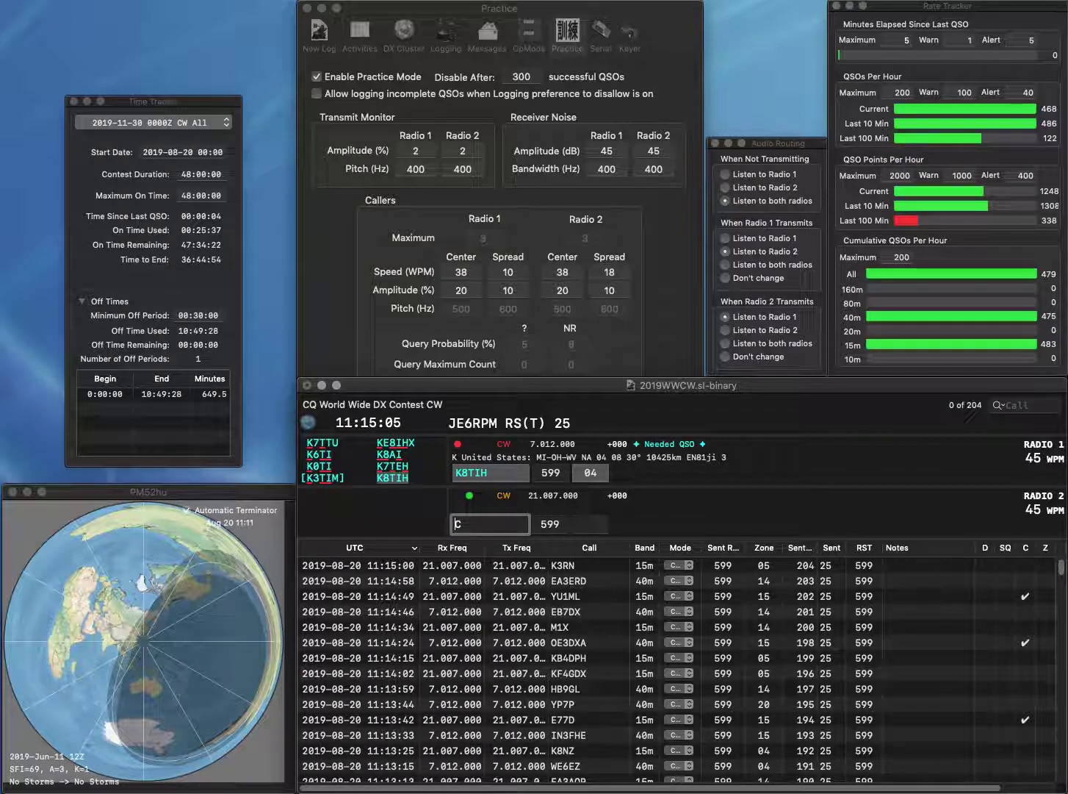
{"action": "key", "text": "Return"}
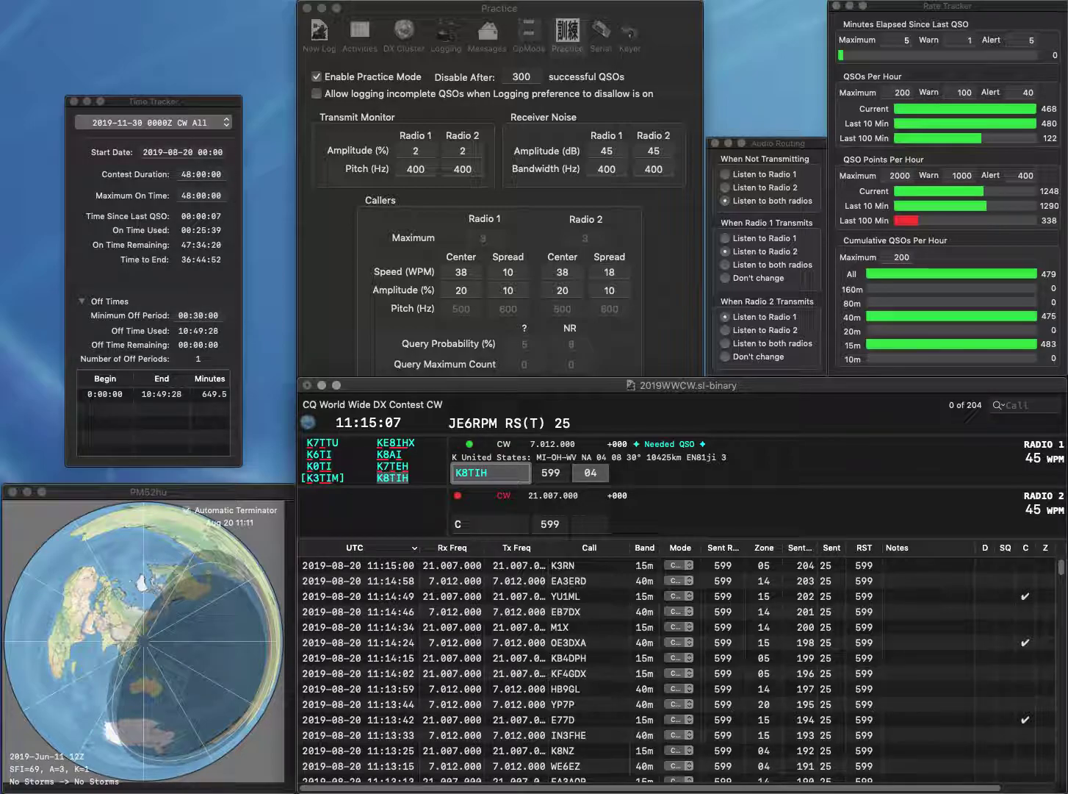
{"action": "key", "text": "Return"}
- Answer N5ZC on Radio 2 and N6PUC on Radio 1, and log both contacts
{"action": "type", "text": "N5Z"}
{"action": "key", "text": "Return"}
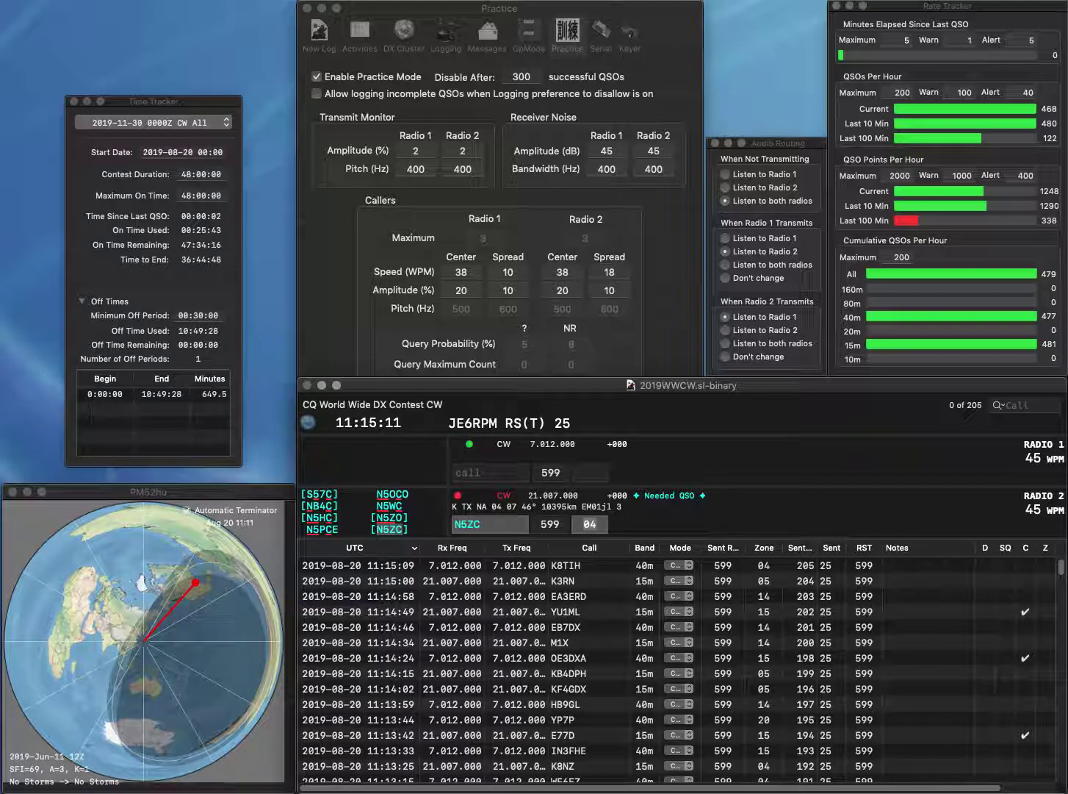
{"action": "type", "text": "N6PUC"}
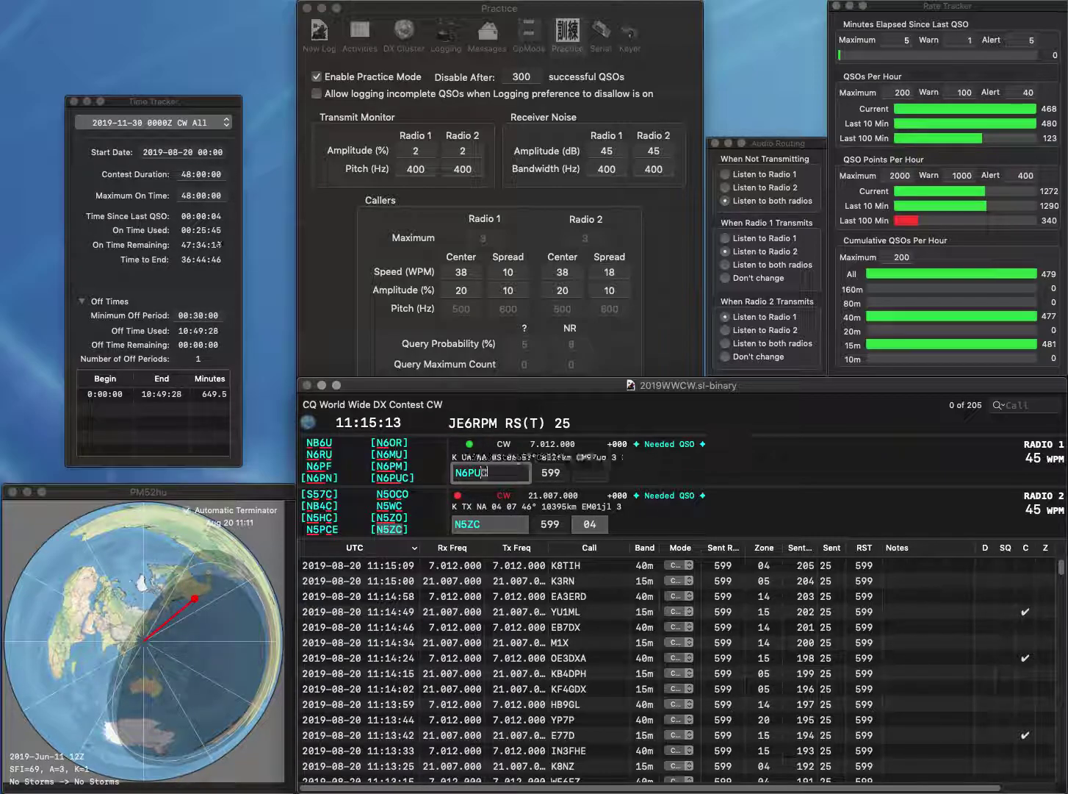
{"action": "key", "text": "Return"}
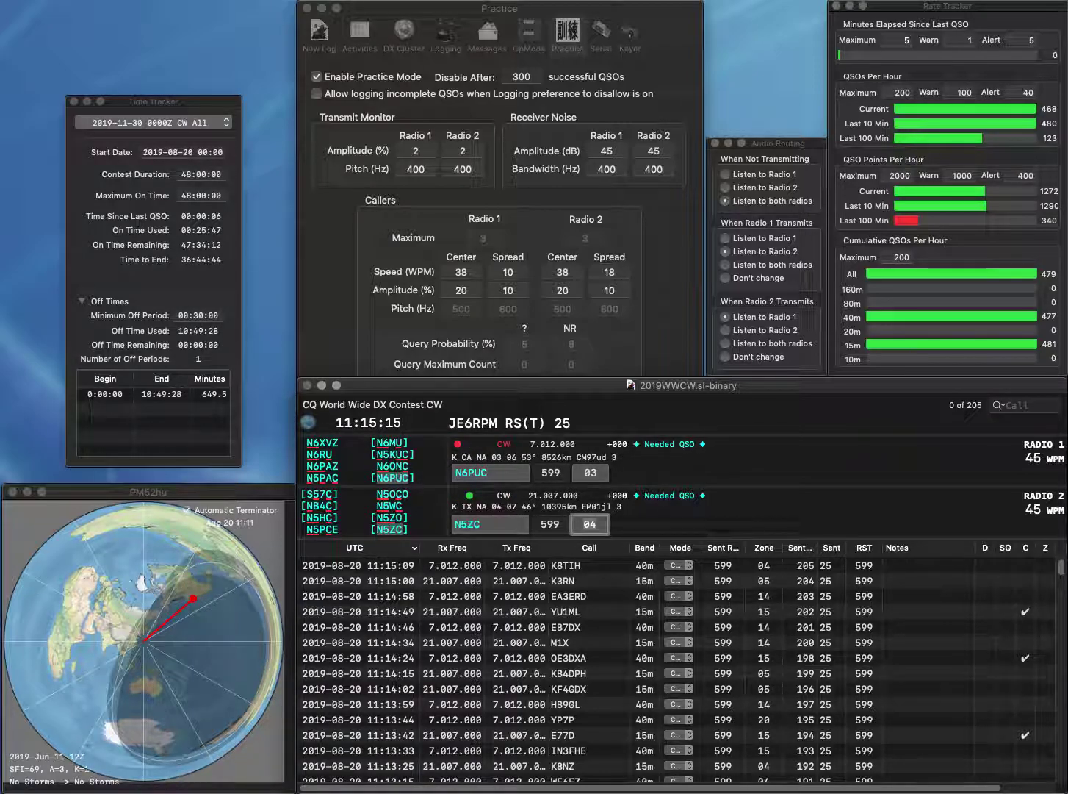
{"action": "key", "text": "Return"}
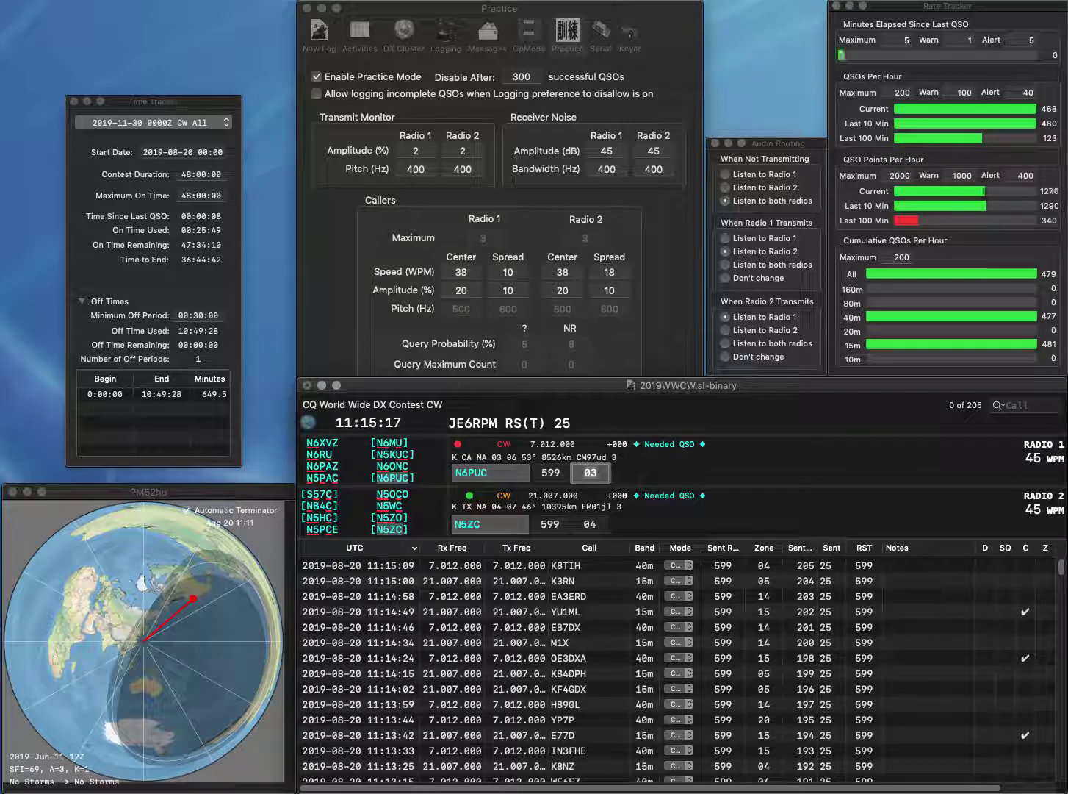
{"action": "key", "text": "Return"}
{"action": "type", "text": "IK3ZBM"}
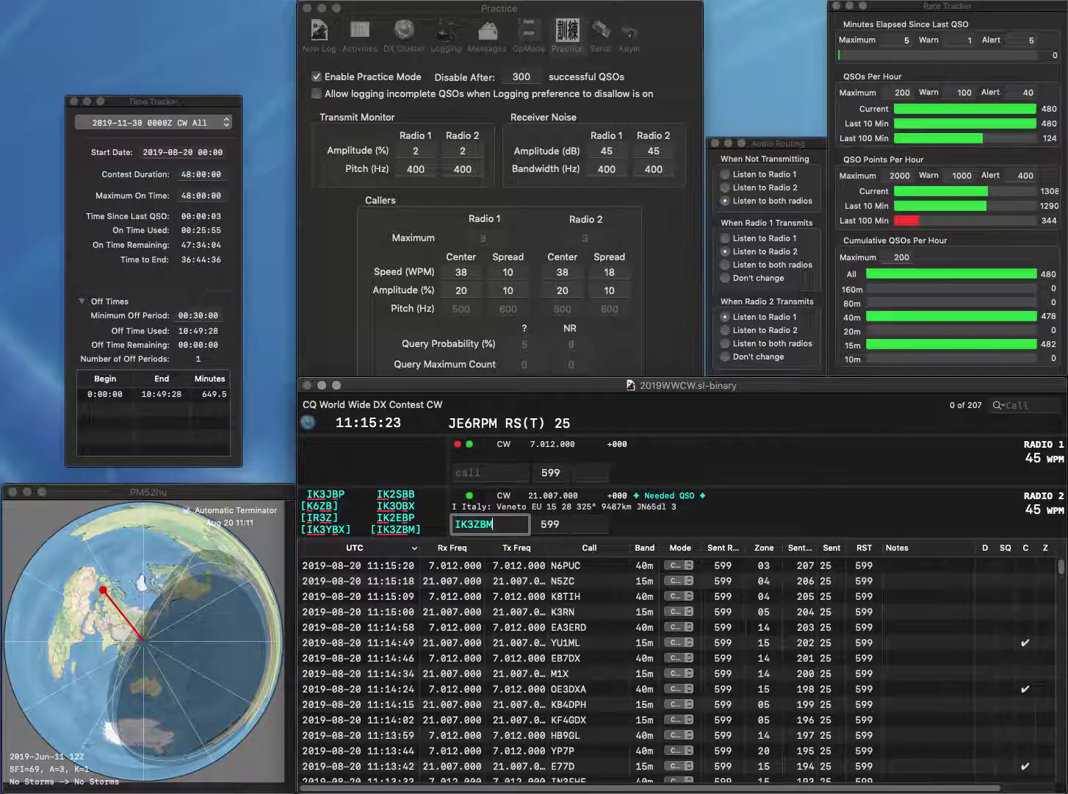
{"action": "key", "text": "Return"}
{"action": "type", "text": "1UNMO"}
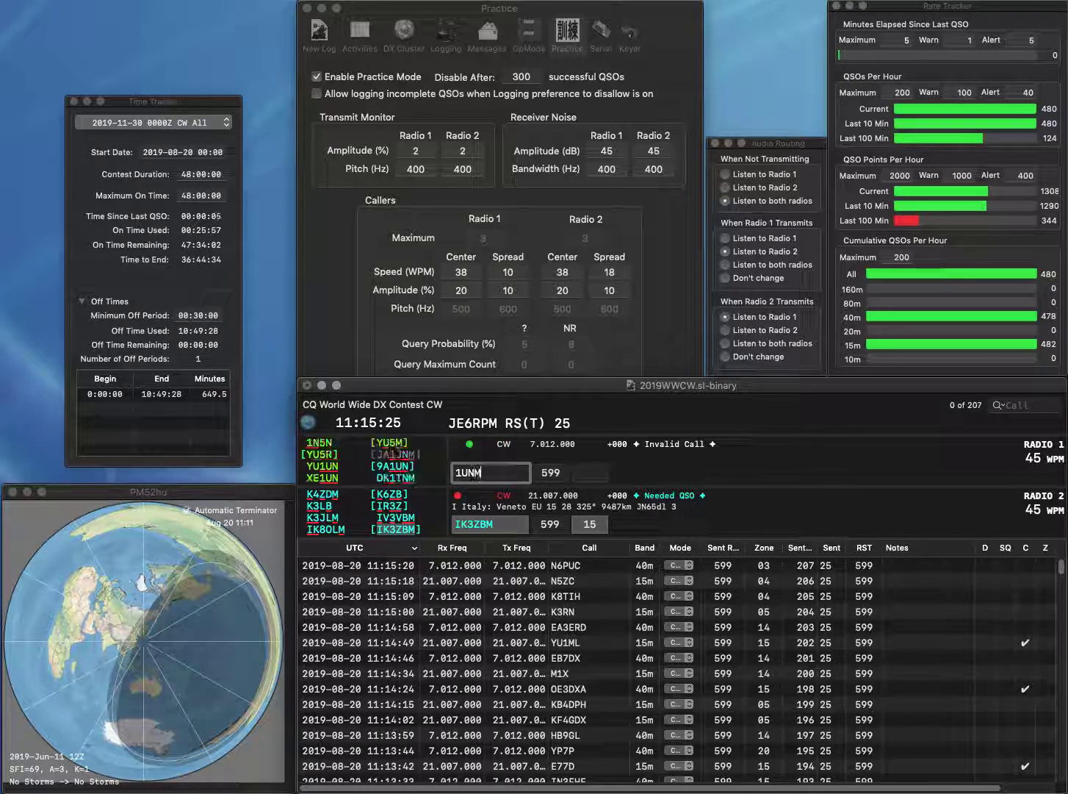
{"action": "key", "text": "Home"}
{"action": "key", "text": "Delete"}
{"action": "key", "text": "Delete"}
{"action": "key", "text": "Return"}
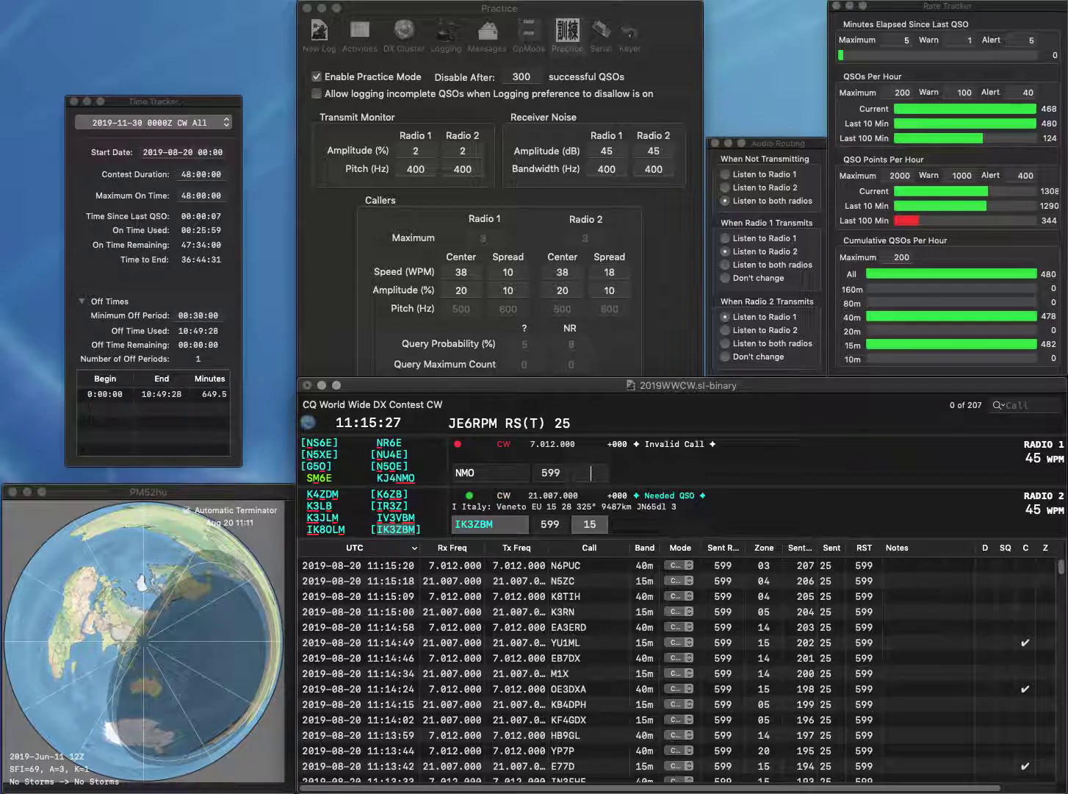
{"action": "key", "text": "Down"}
{"action": "key", "text": "Return"}
{"action": "type", "text": "KJ4"}
{"action": "key", "text": "Return"}
{"action": "key", "text": "grave"}
{"action": "type", "text": "RT9O"}
{"action": "key", "text": "Return"}
{"action": "key", "text": "grave"}
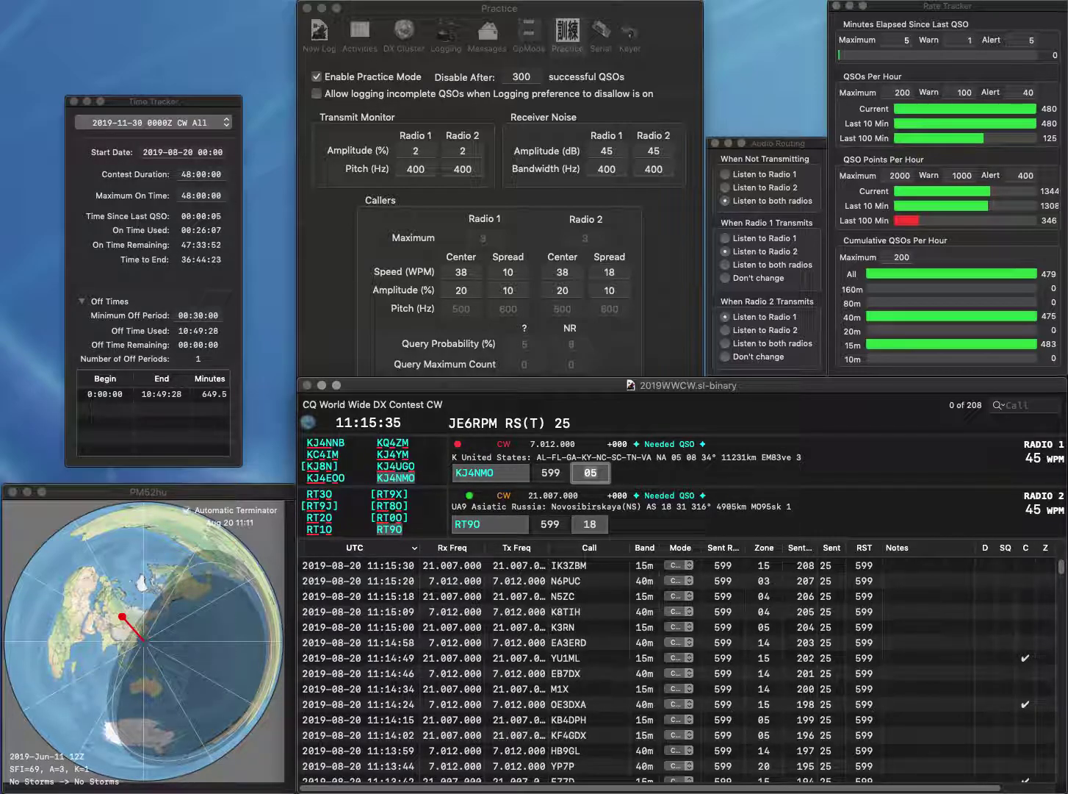
{"action": "key", "text": "grave"}
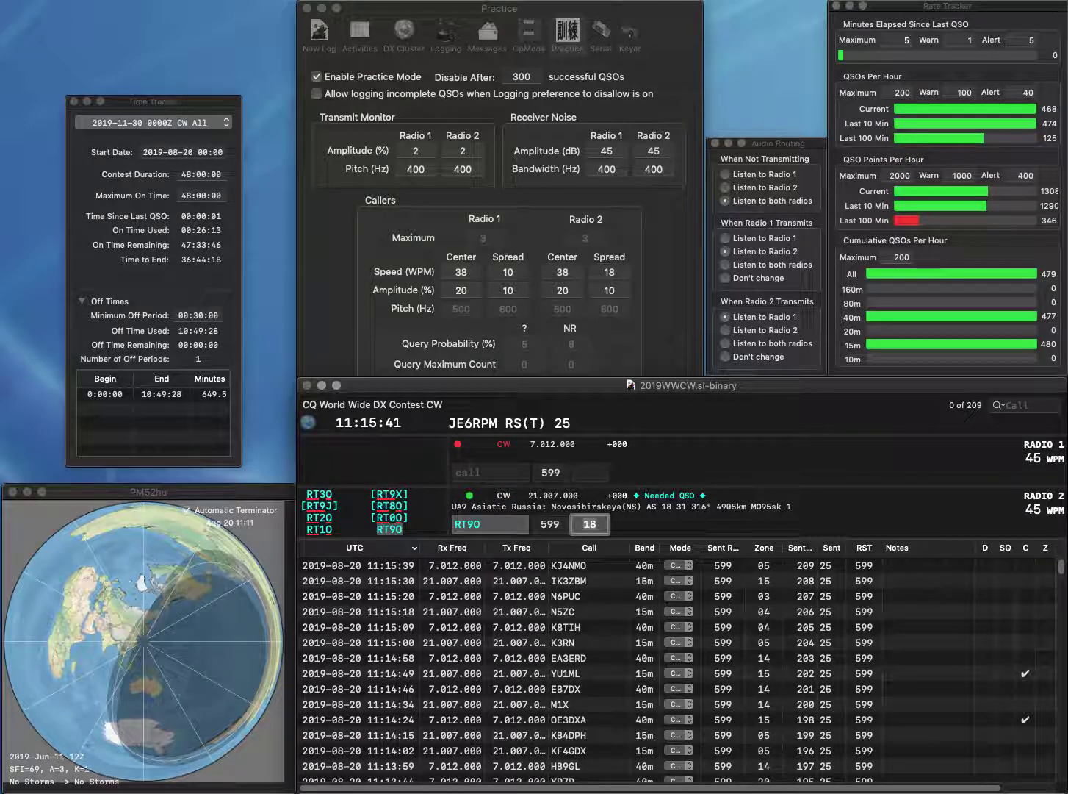
{"action": "key", "text": "Return"}
{"action": "type", "text": "OL"}
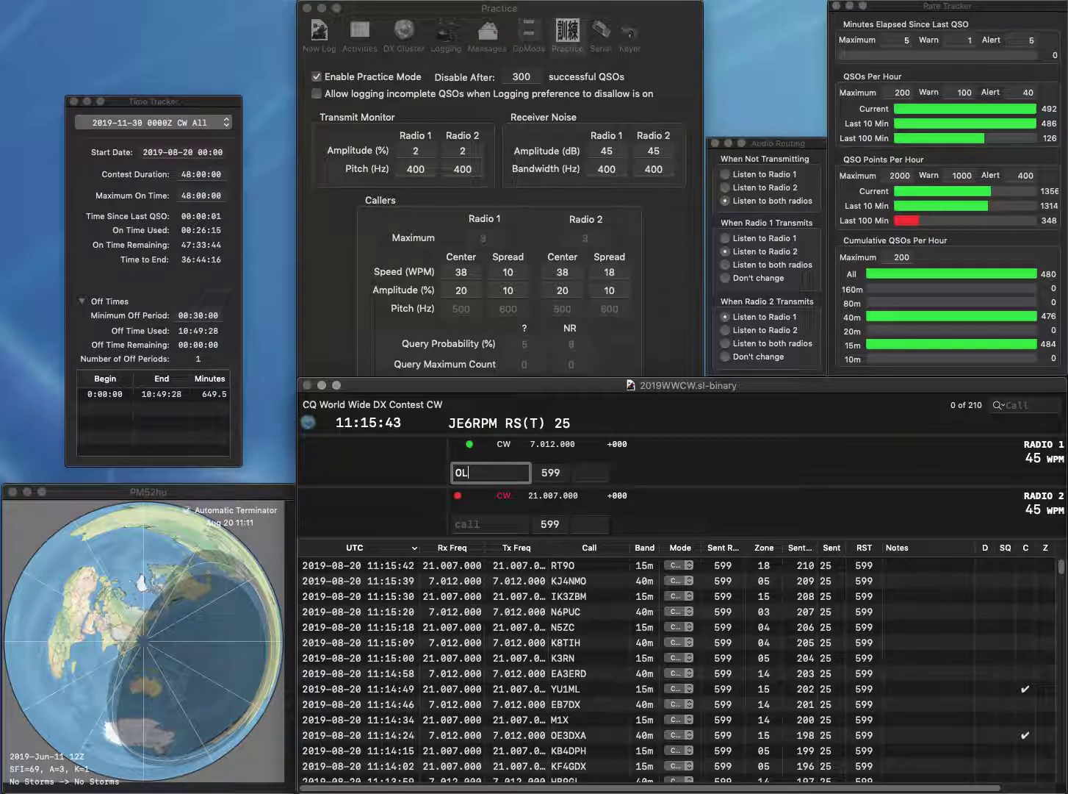
{"action": "type", "text": "5KW"}
{"action": "key", "text": "Return"}
{"action": "type", "text": "G7AGI"}
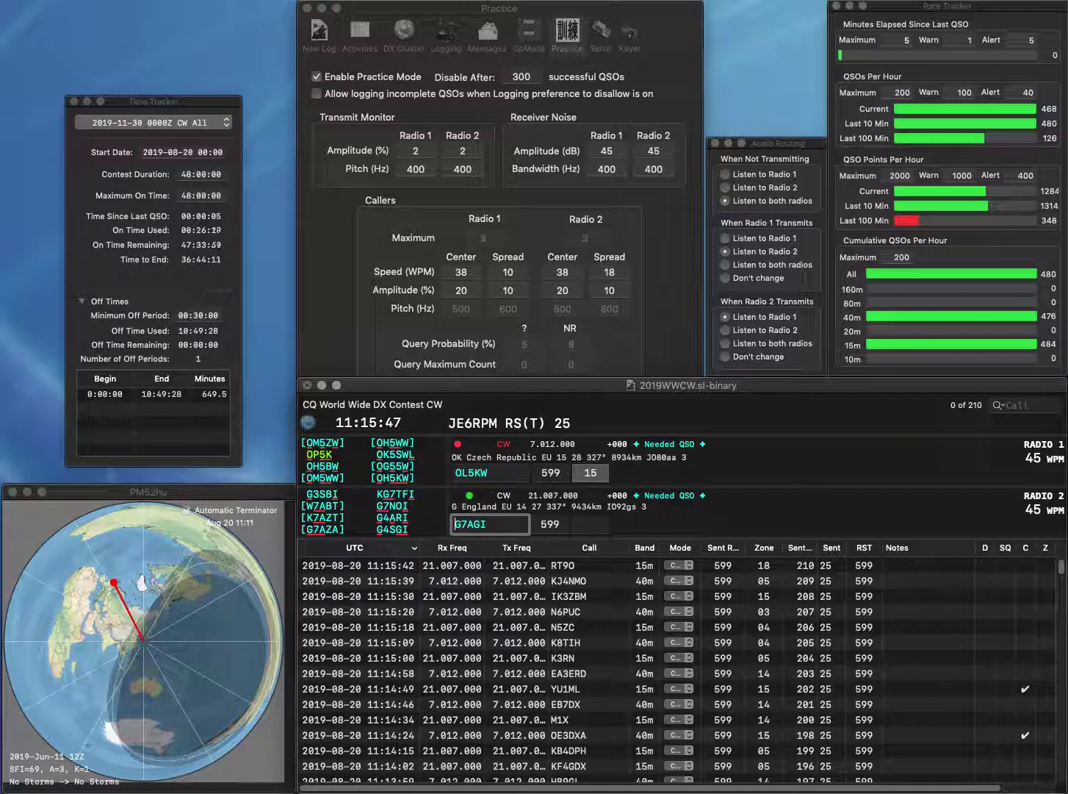
{"action": "key", "text": "Return"}
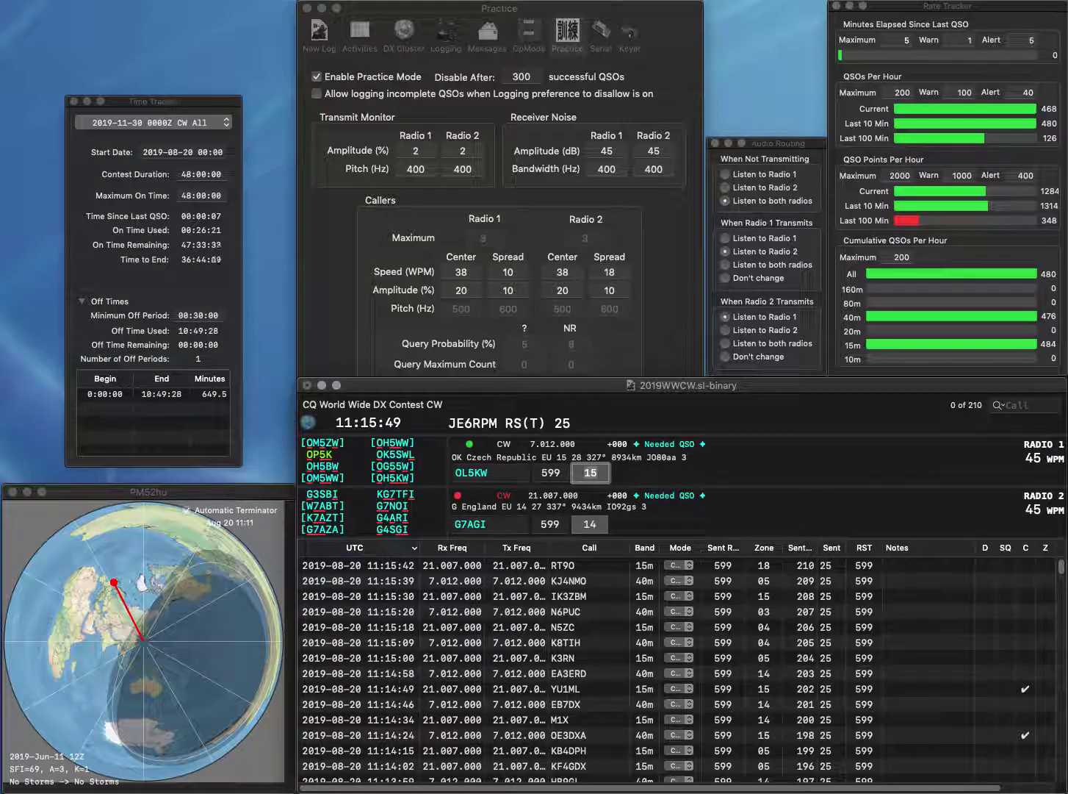
{"action": "key", "text": "Delete"}
{"action": "type", "text": "H"}
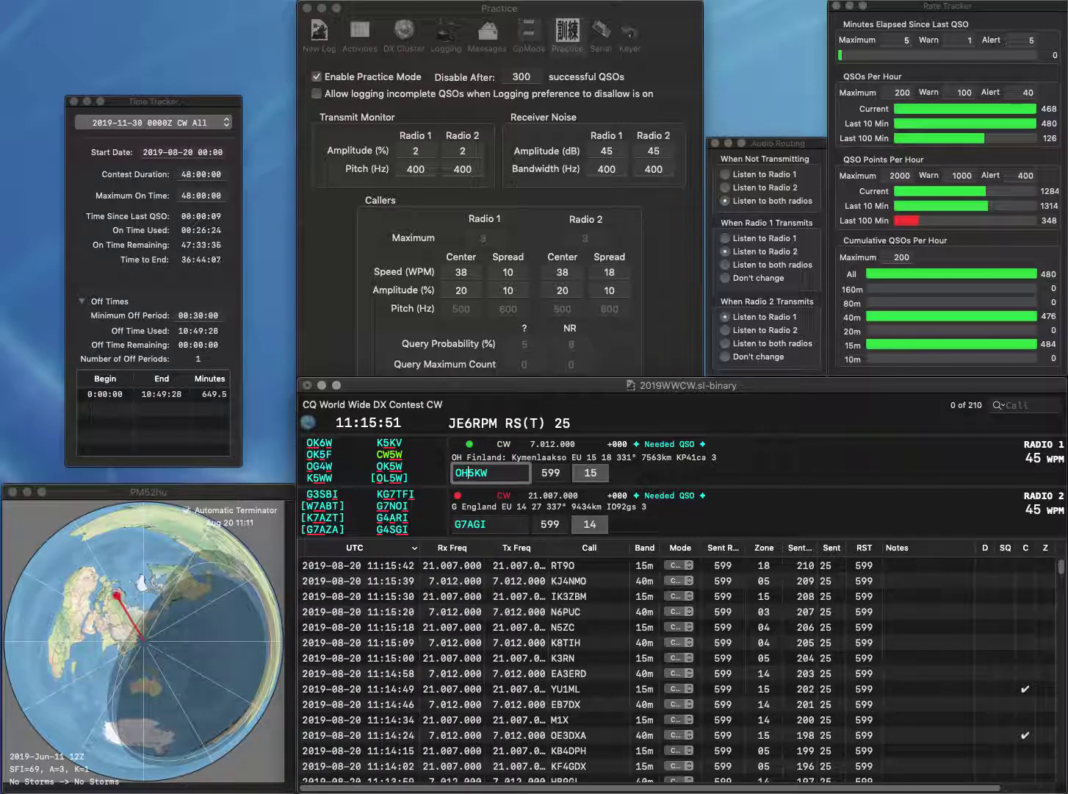
{"action": "key", "text": "Return"}
{"action": "key", "text": "Delete"}
{"action": "type", "text": "CT"}
{"action": "key", "text": "Return"}
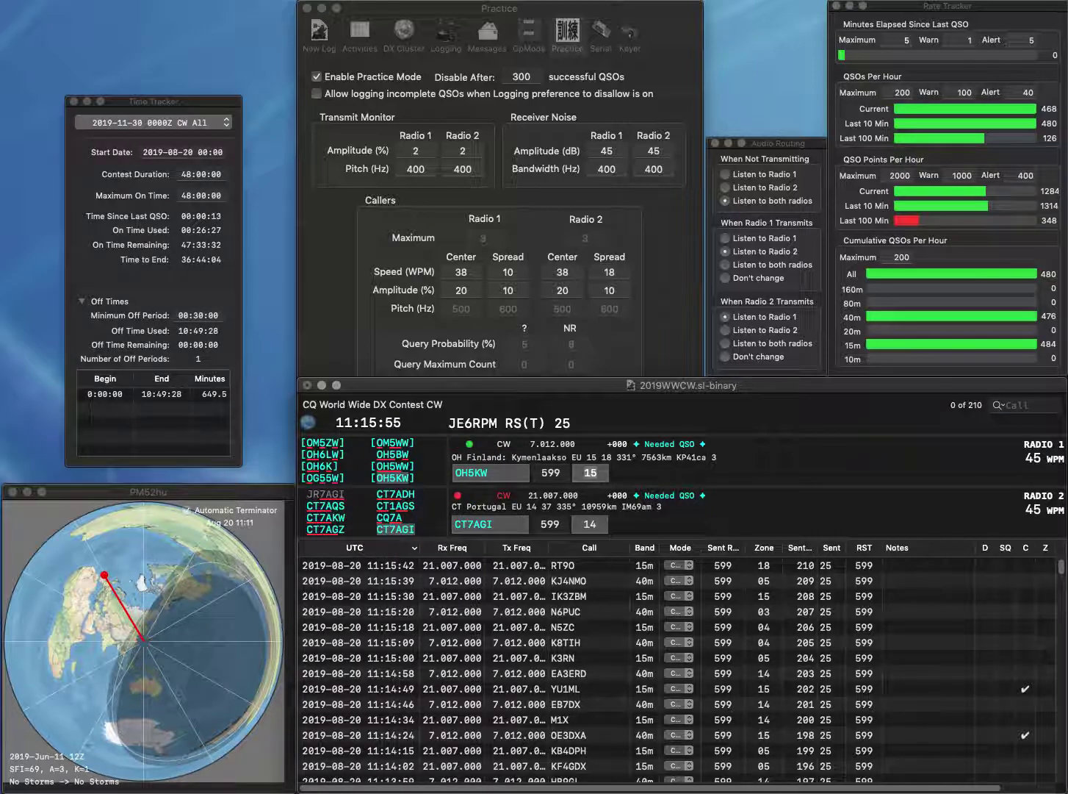
{"action": "key", "text": "Return"}
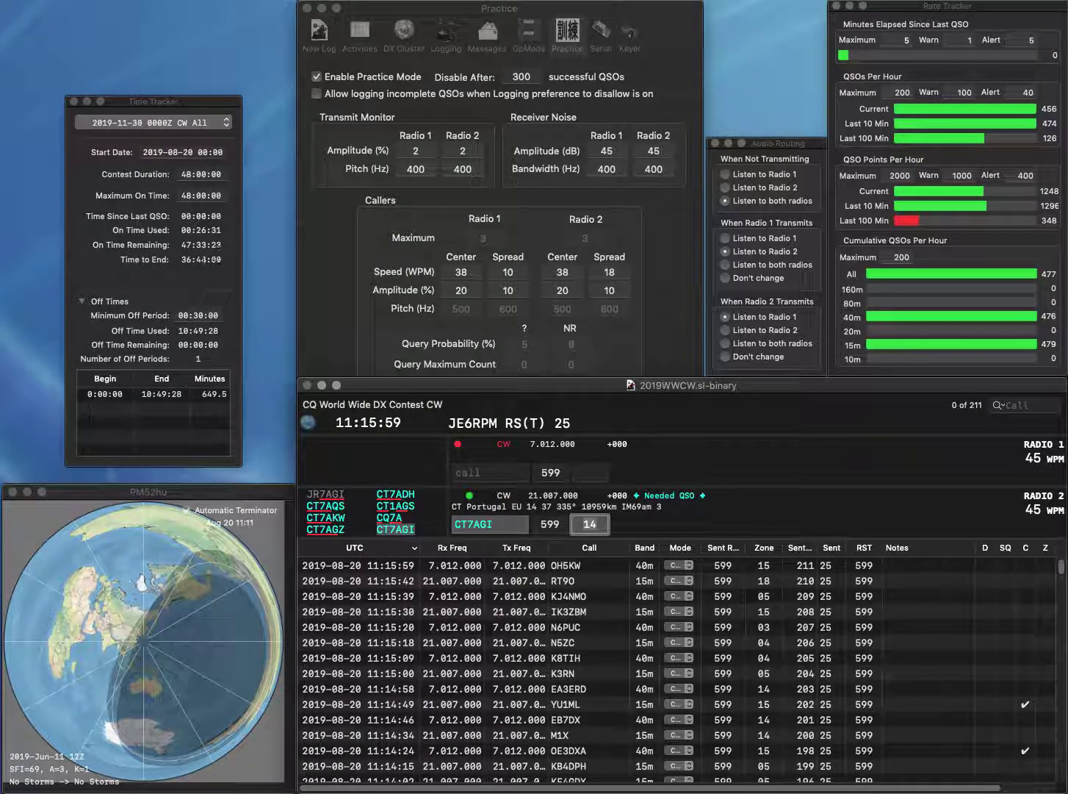
{"action": "key", "text": "Return"}
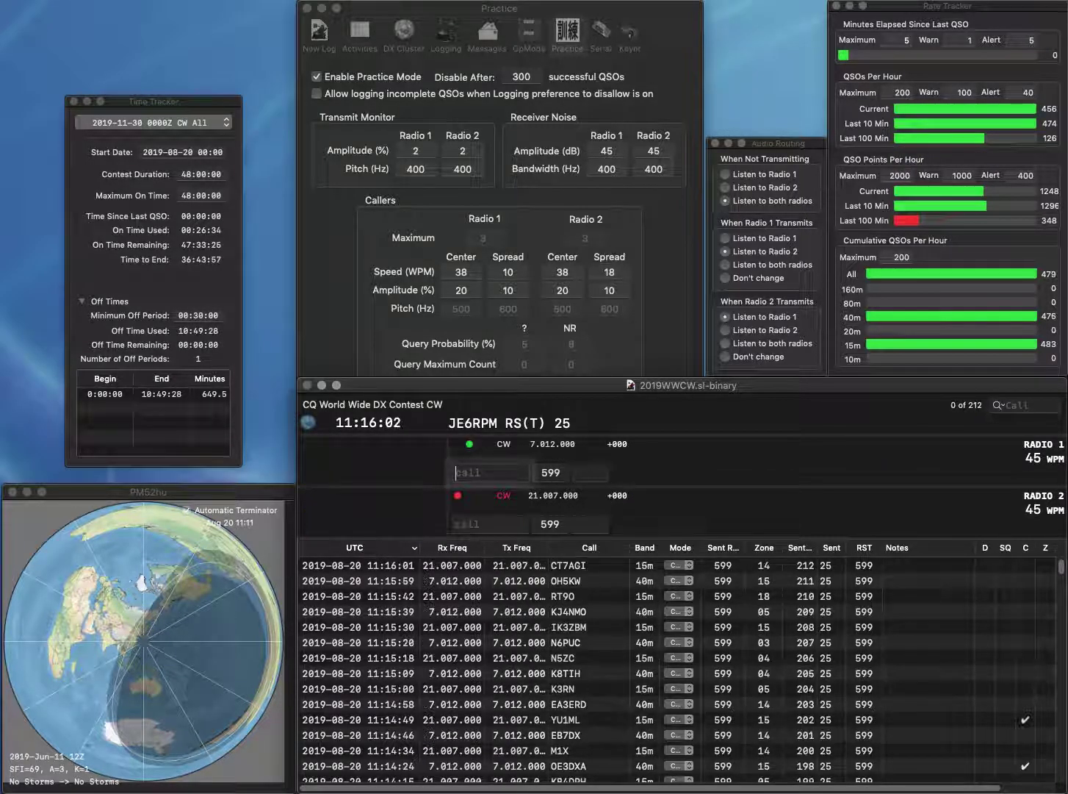
{"action": "type", "text": "N8MWK"}
{"action": "key", "text": "Return"}
{"action": "type", "text": "8L"}
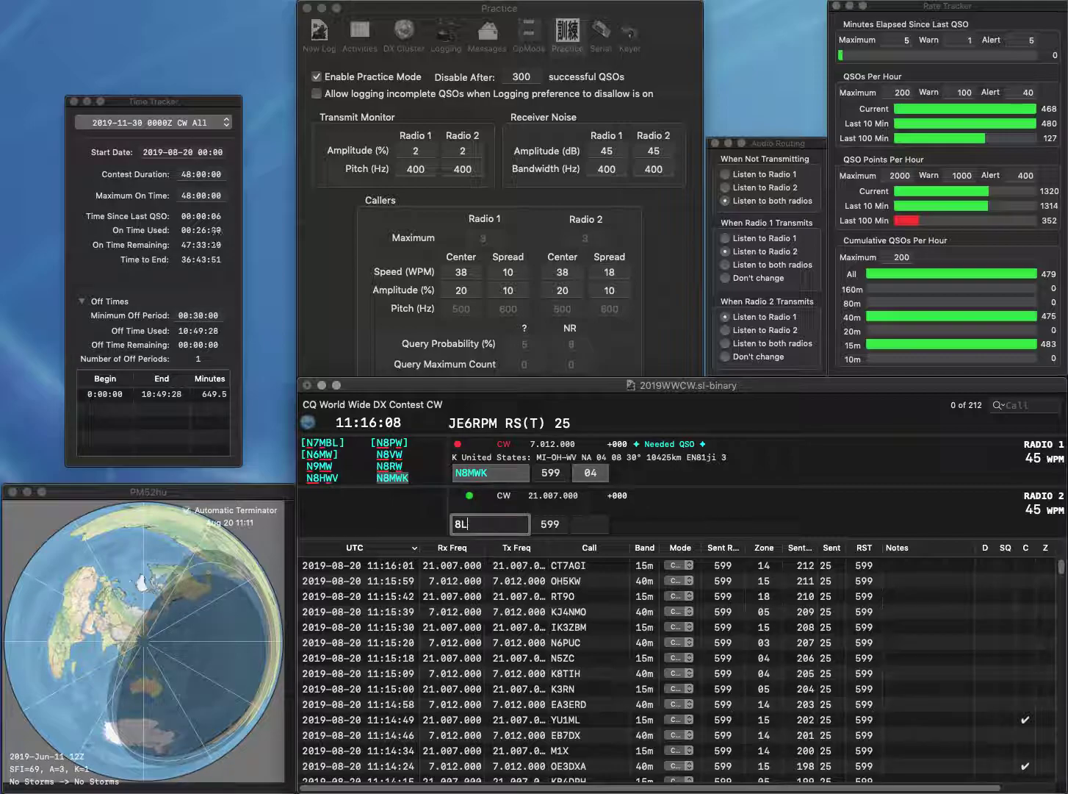
{"action": "type", "text": "C"}
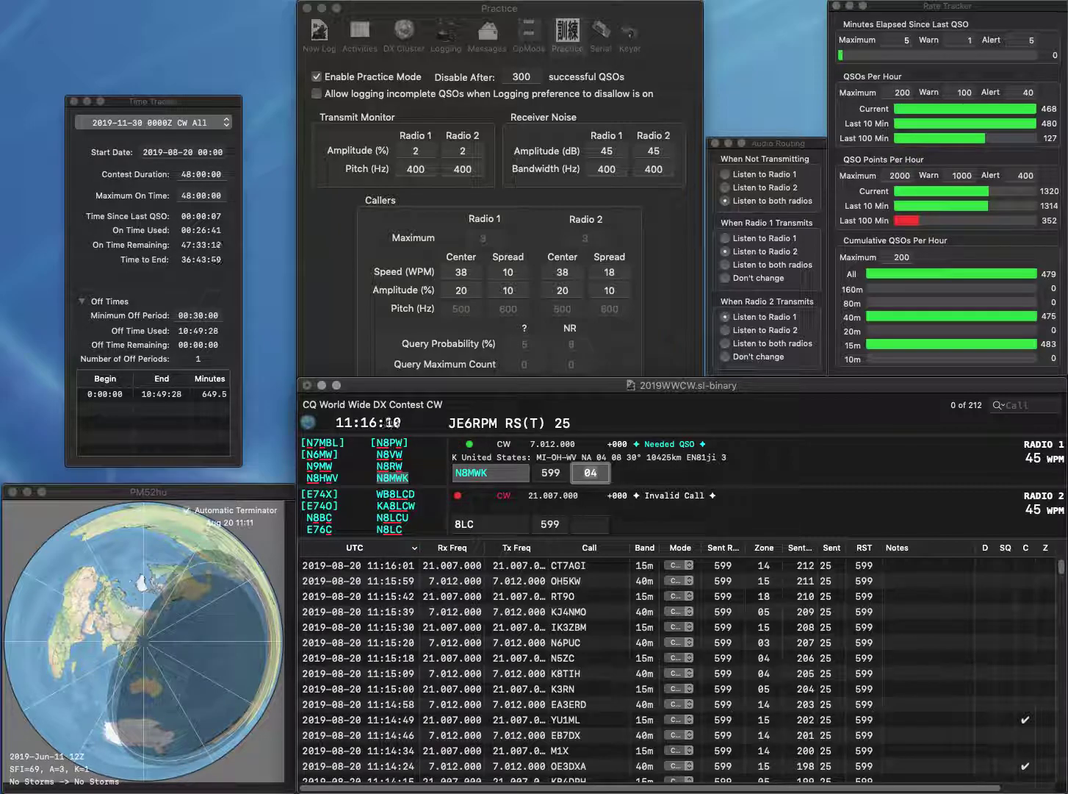
{"action": "key", "text": "Return"}
{"action": "key", "text": "BackSpace"}
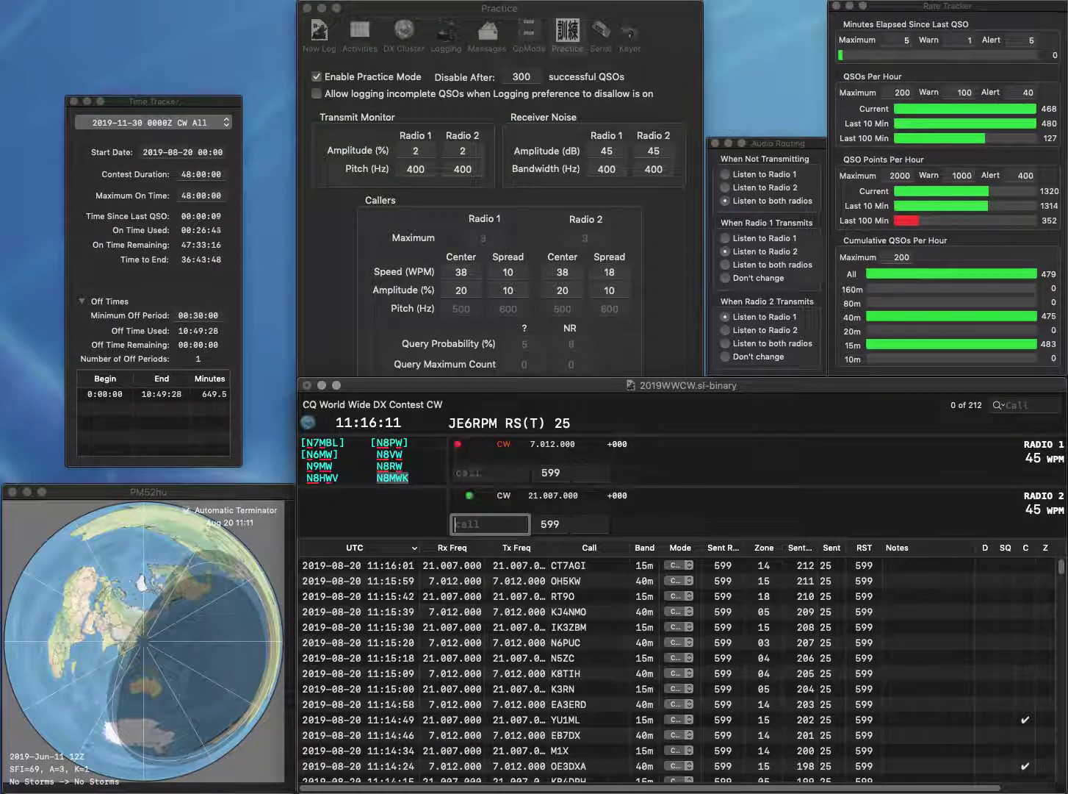
- Answer JQ1CIV on Radio 2 and enter the partial call RTB/P on Radio 1
{"action": "type", "text": "J"}
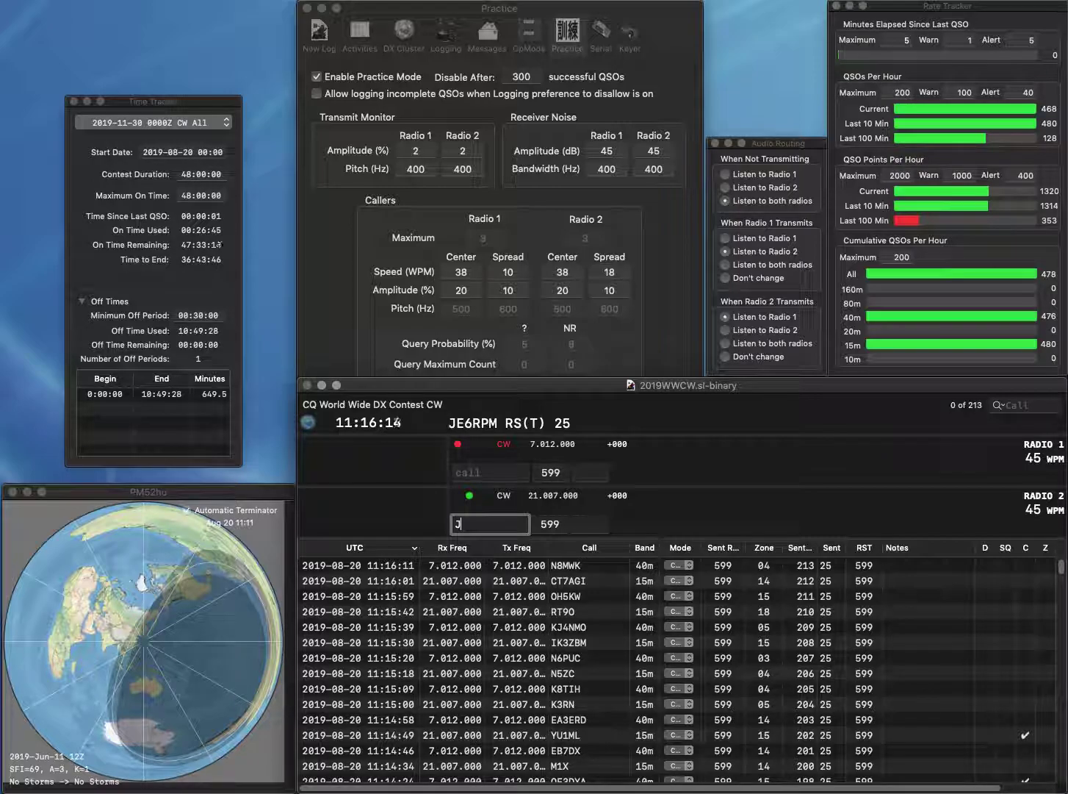
{"action": "type", "text": "Q1CIV"}
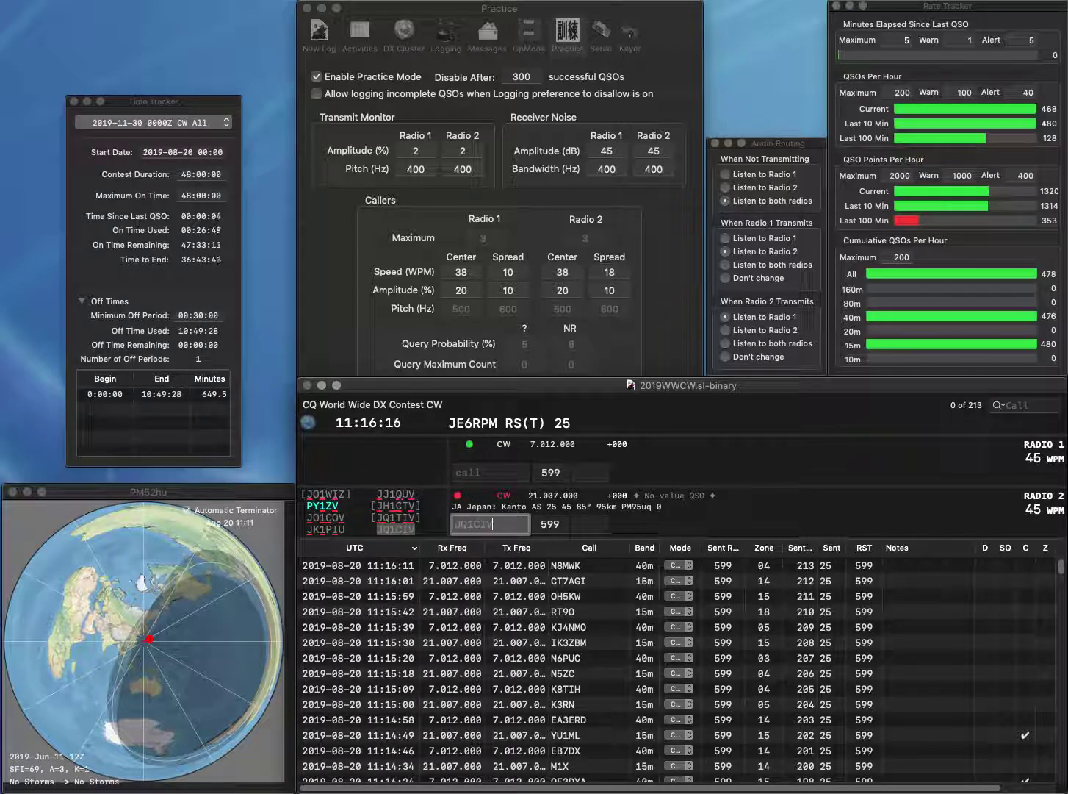
{"action": "key", "text": "Return"}
{"action": "type", "text": "RTB/P"}
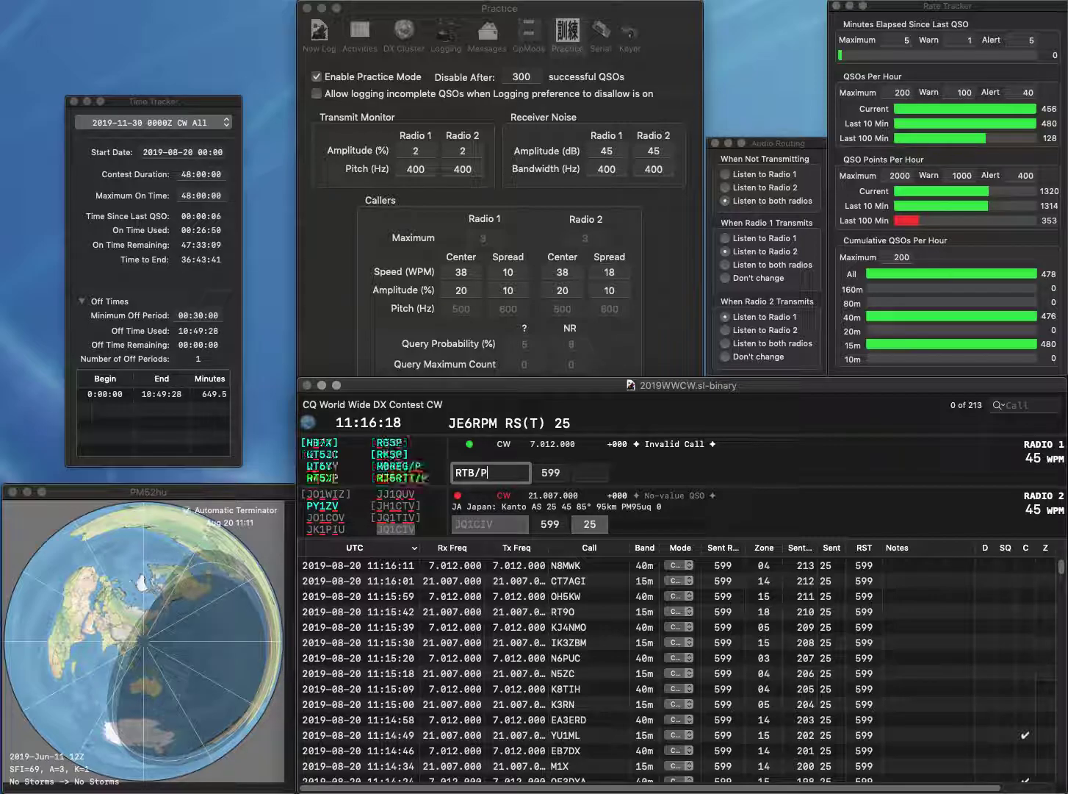
{"action": "key", "text": "super+Left"}
{"action": "type", "text": "M"}
{"action": "left_click", "coordinate": [460, 472]}
{"action": "type", "text": "0R"}
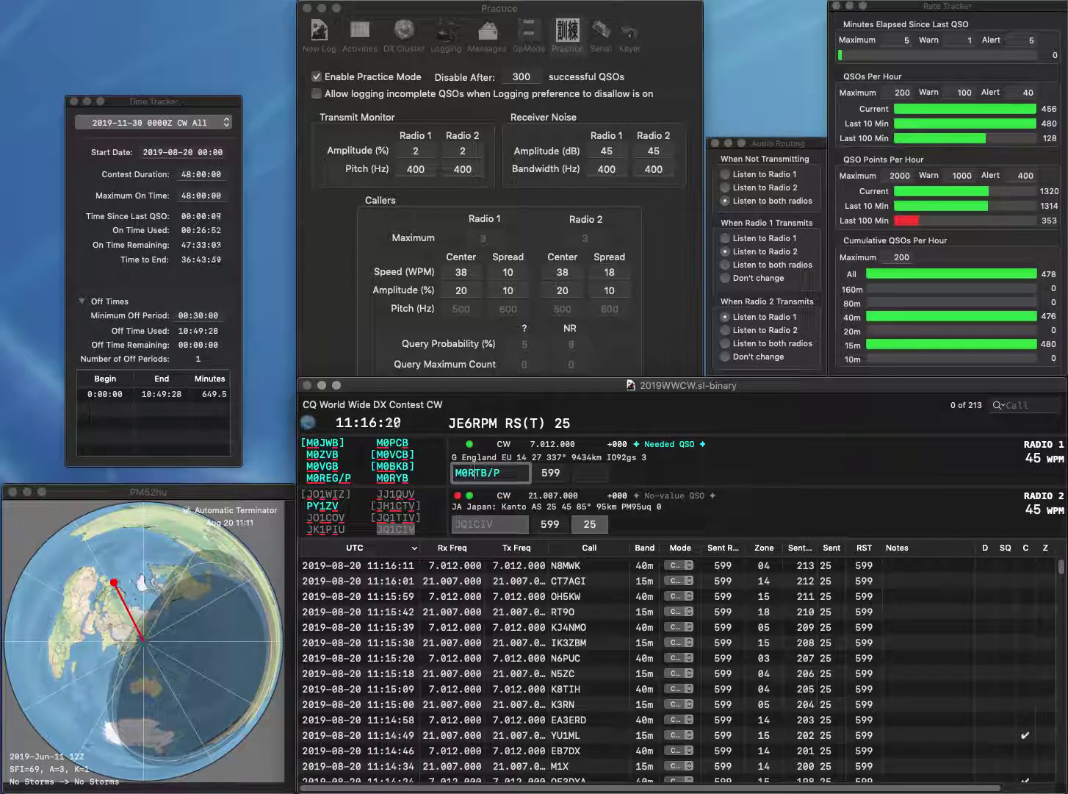
{"action": "type", "text": "Y"}
{"action": "key", "text": "Return"}
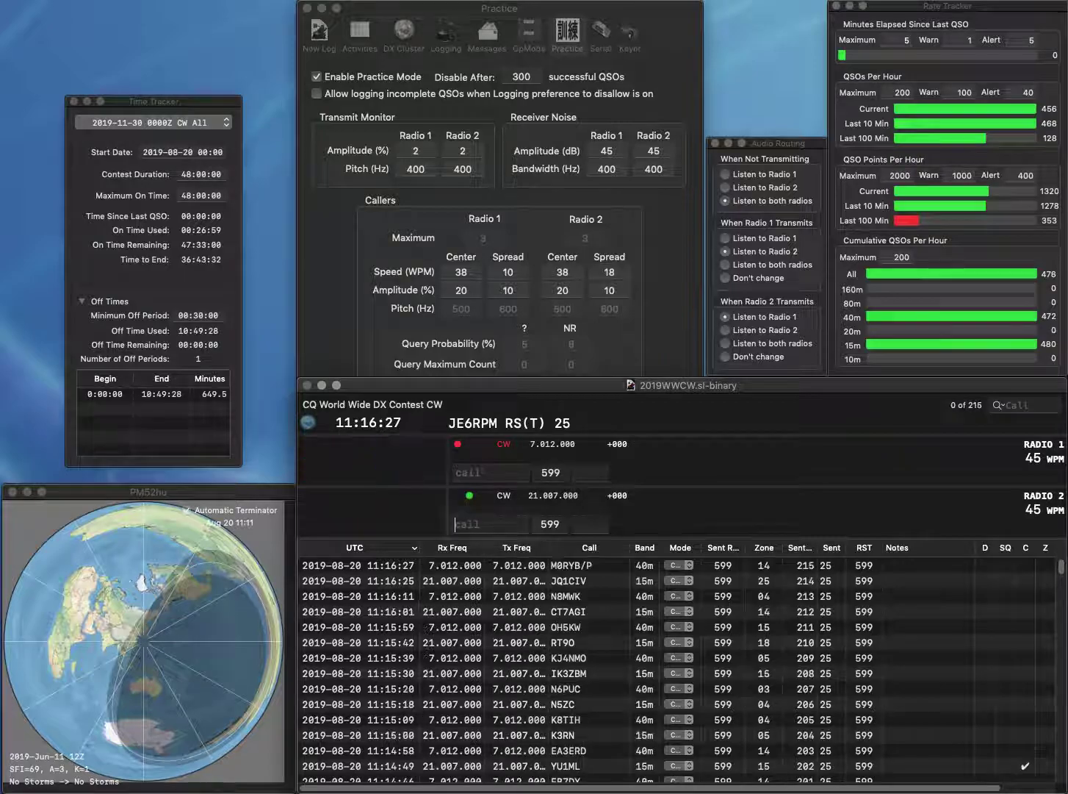
{"action": "type", "text": "8"}
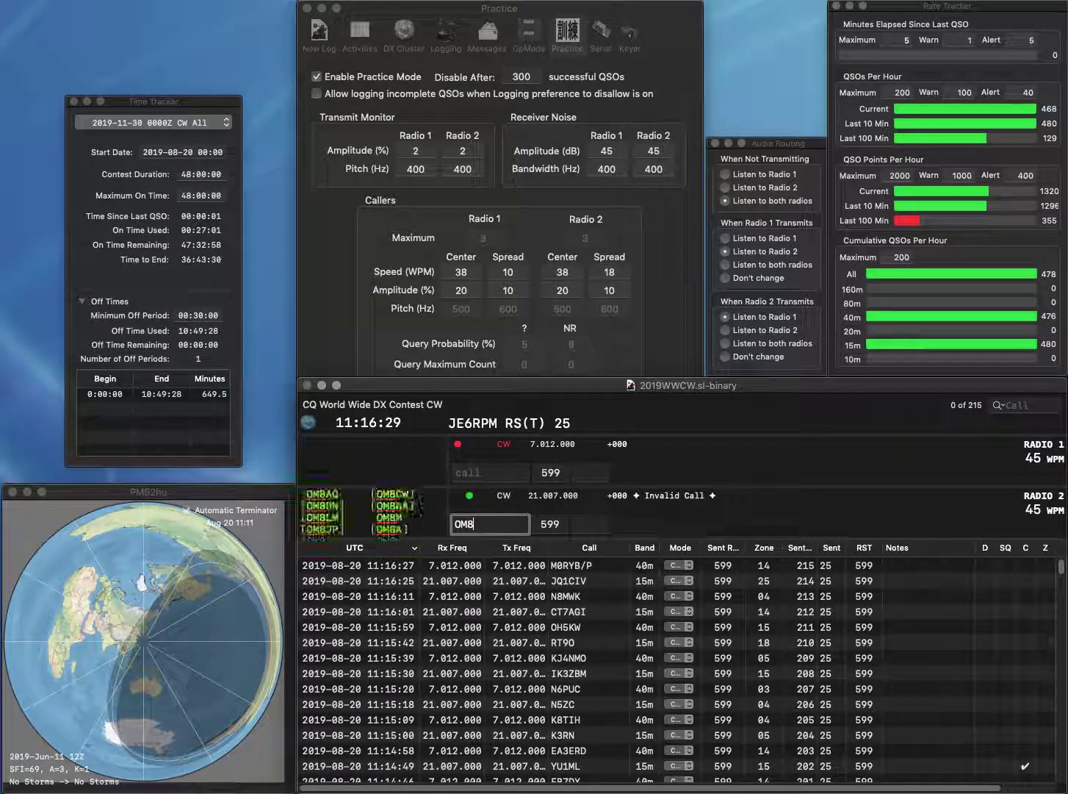
{"action": "type", "text": "3IHWC"}
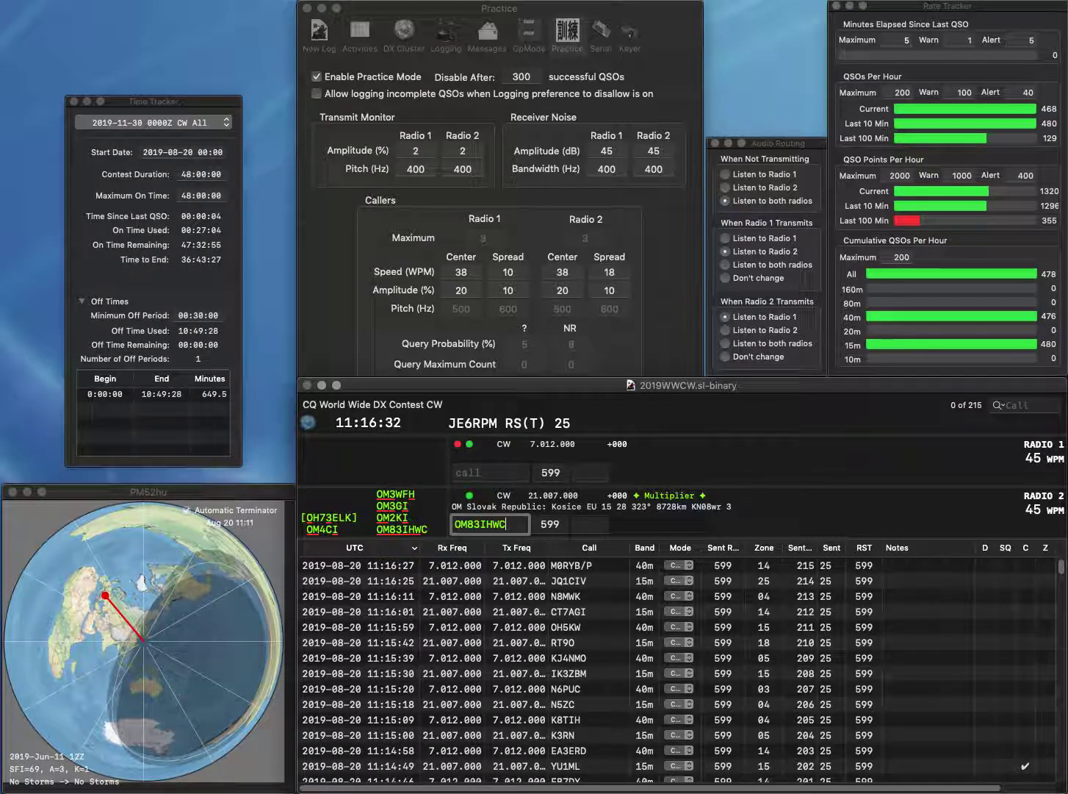
{"action": "key", "text": "Return"}
{"action": "type", "text": "UF8T"}
{"action": "key", "text": "Return"}
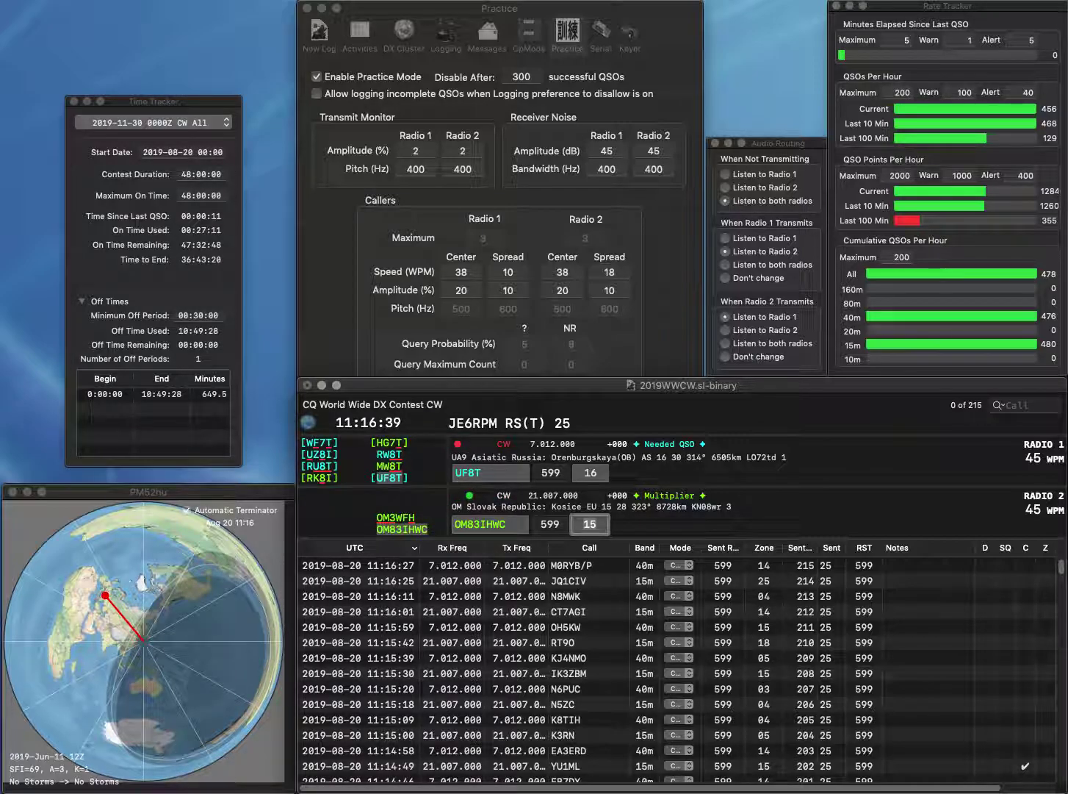
{"action": "key", "text": "Return"}
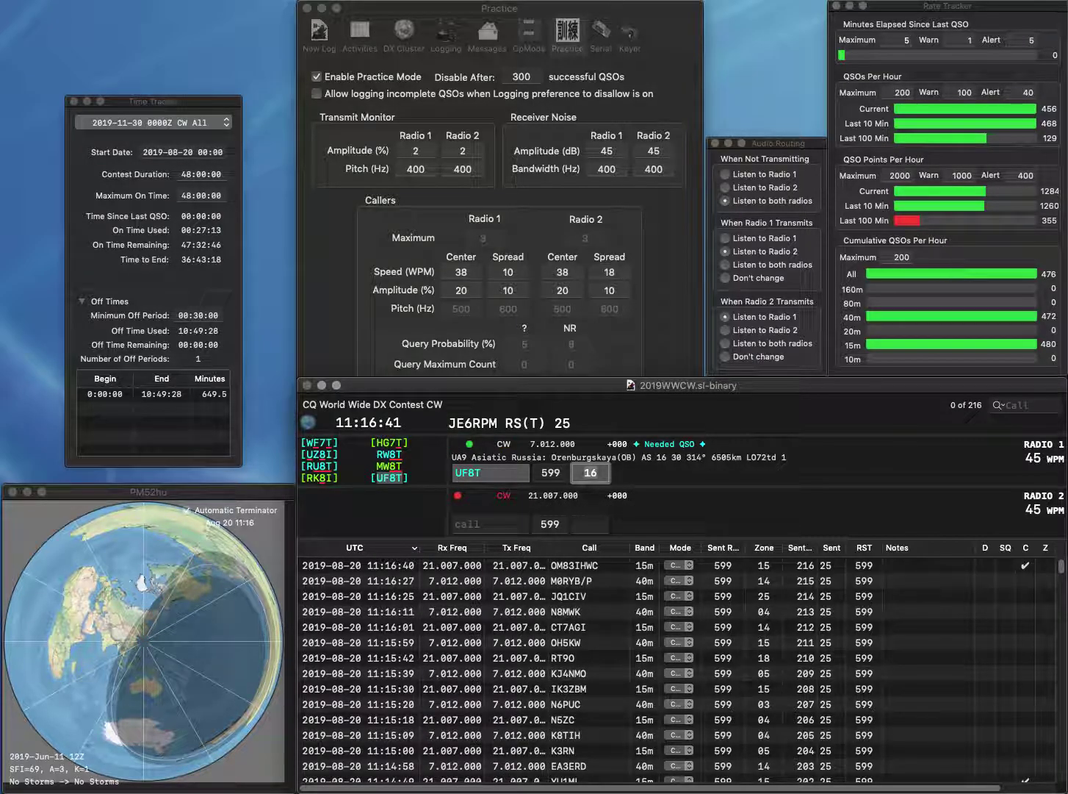
{"action": "key", "text": "Return"}
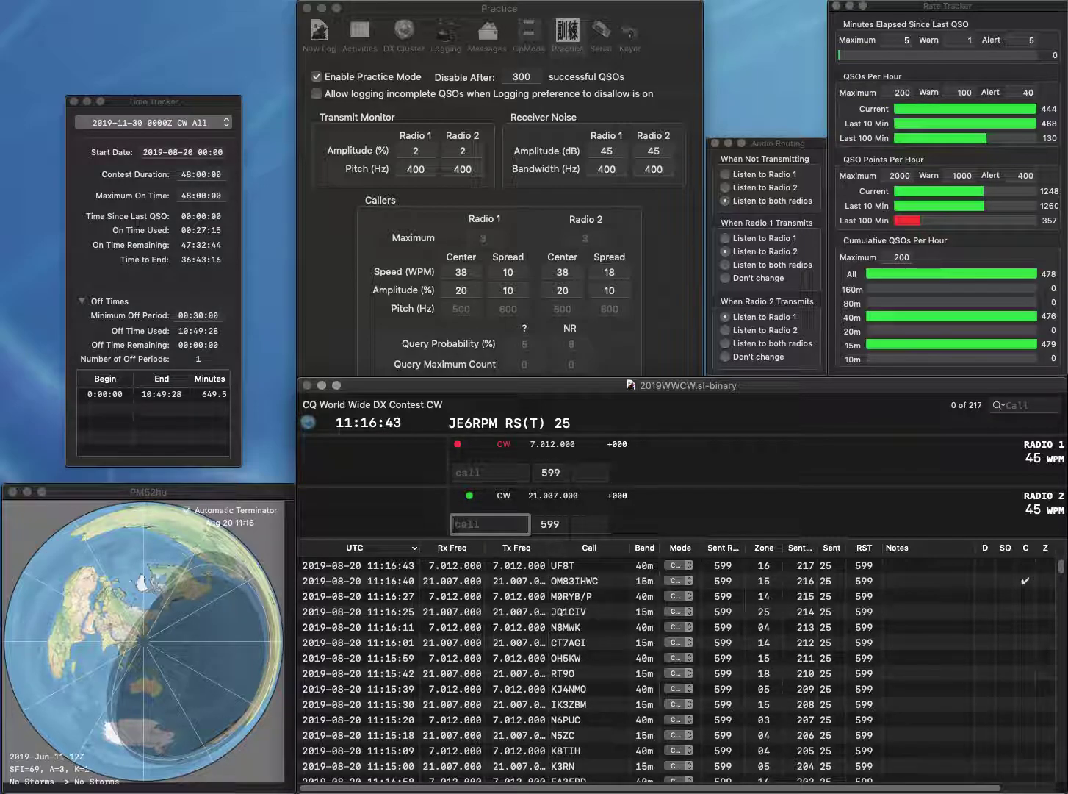
- Answer NR4M on Radio 2 and N6RU on Radio 1, and log both contacts
{"action": "type", "text": "NR4M"}
{"action": "key", "text": "Return"}
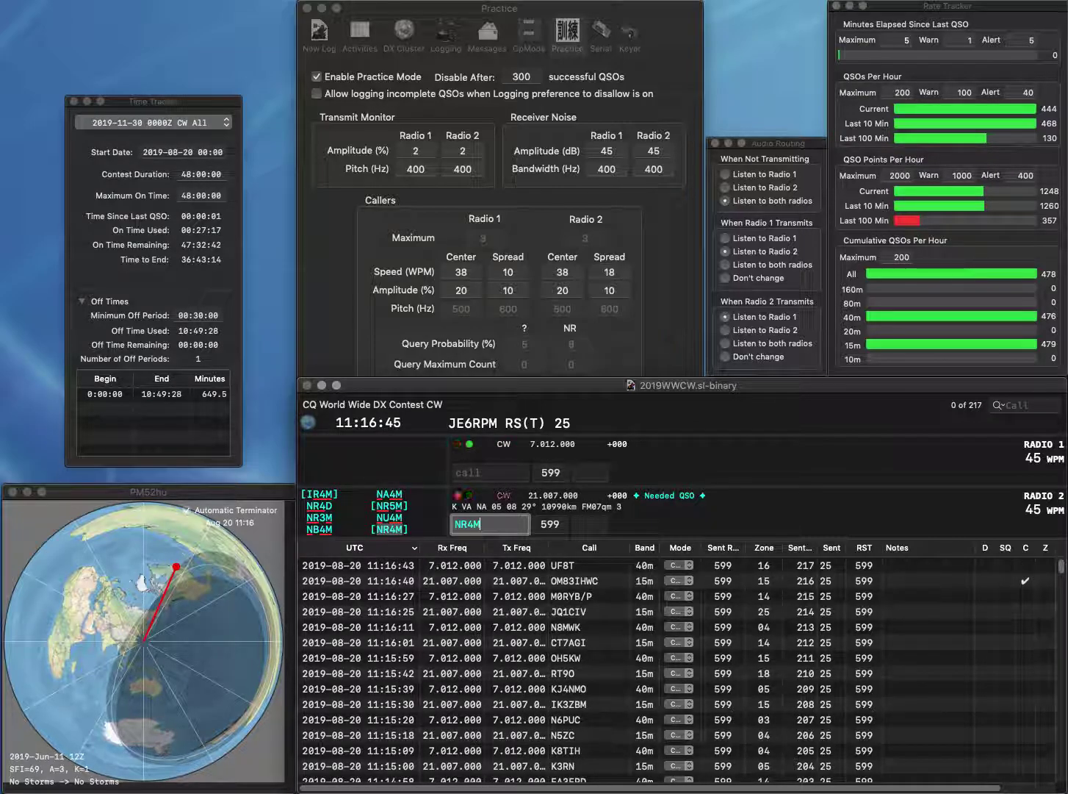
{"action": "type", "text": "N6RU"}
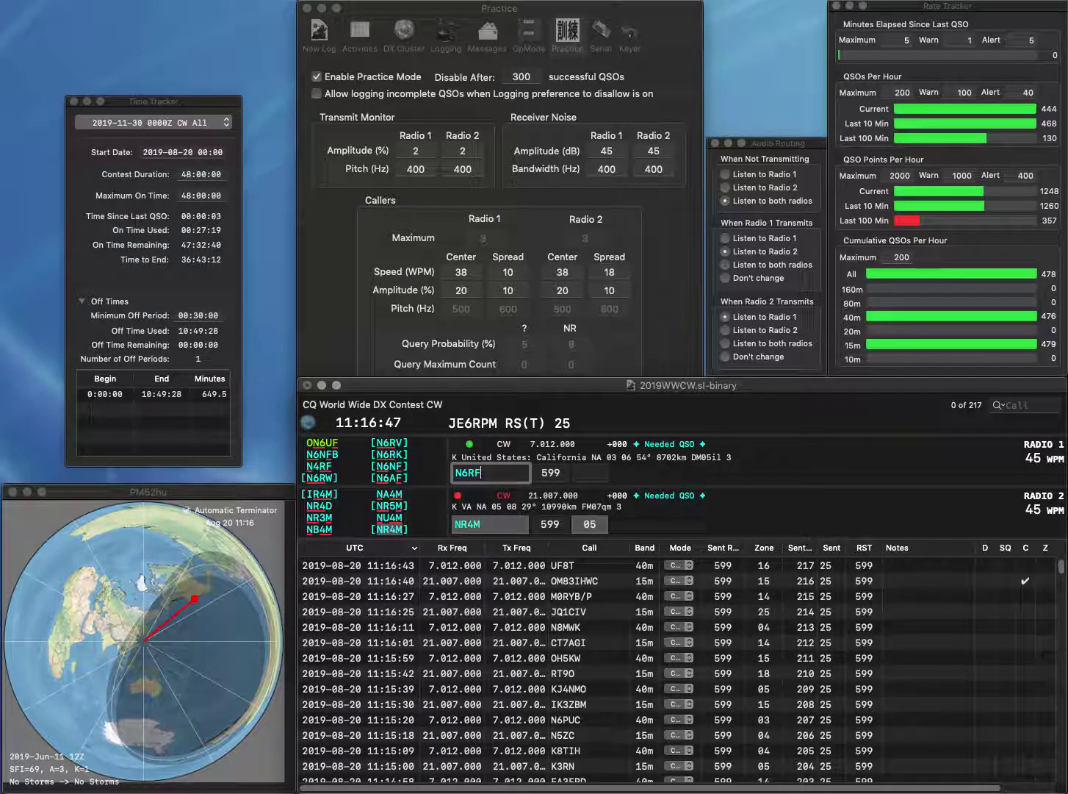
{"action": "key", "text": "Return"}
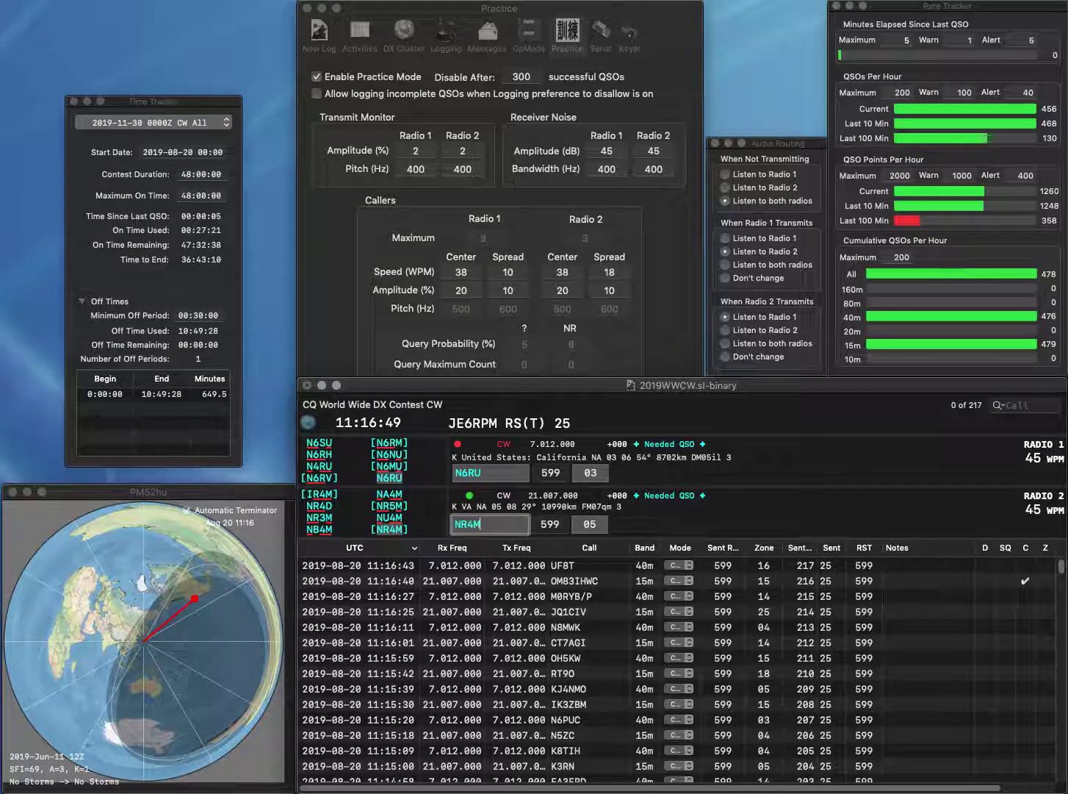
{"action": "key", "text": "Return"}
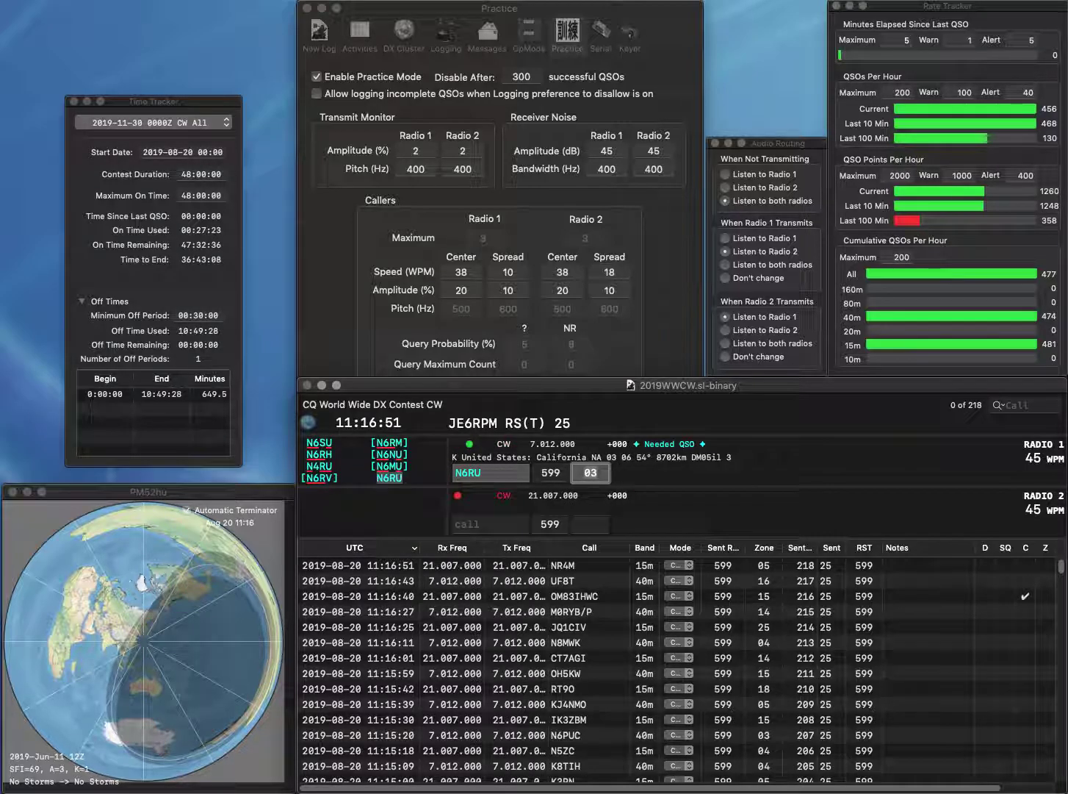
{"action": "key", "text": "Return"}
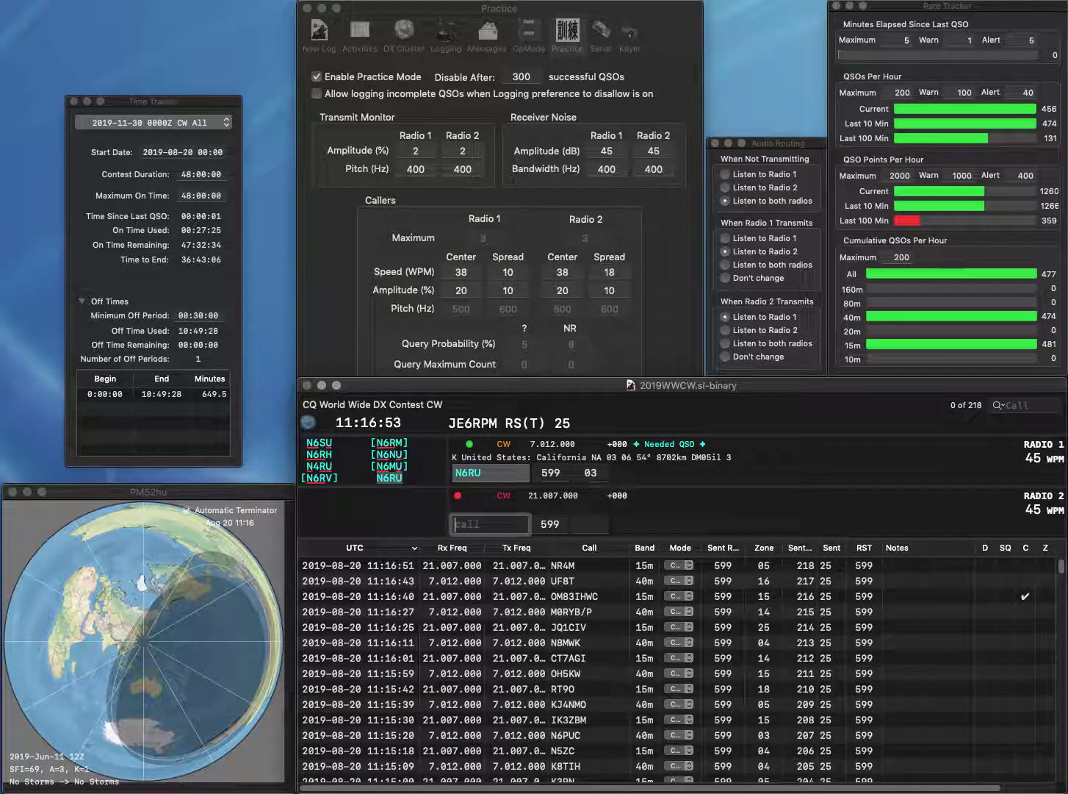
{"action": "type", "text": "K3ABE"}
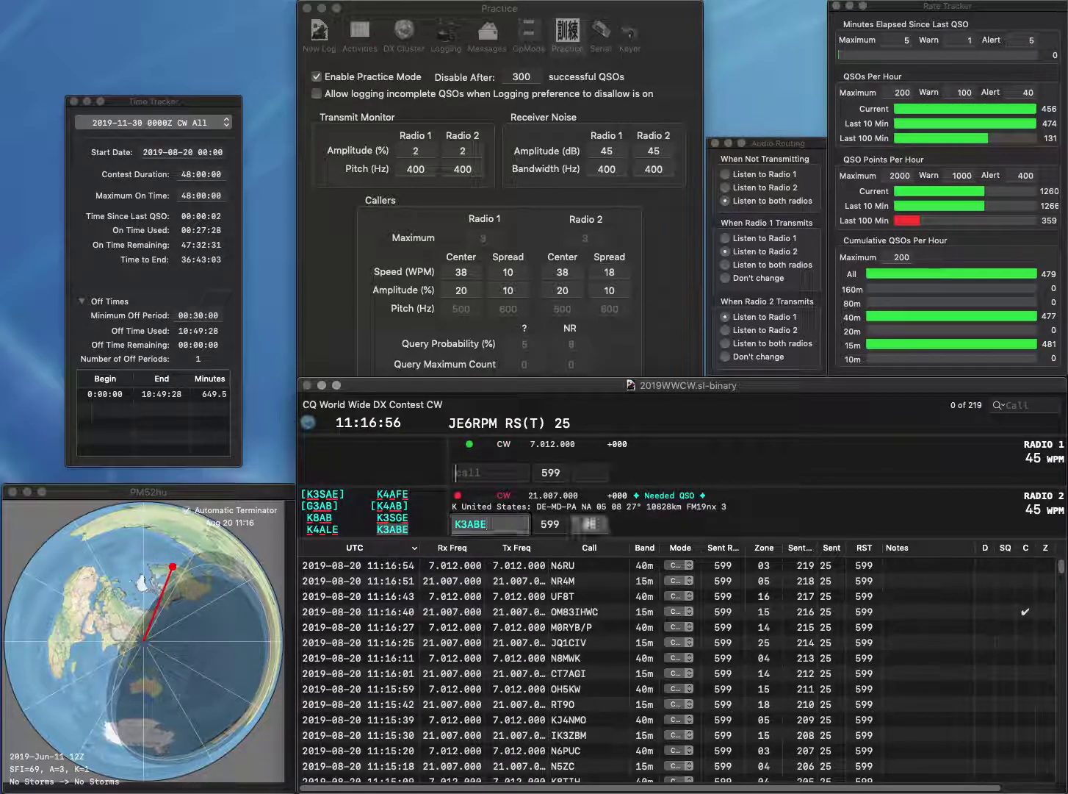
{"action": "key", "text": "Return"}
{"action": "type", "text": "SP6"}
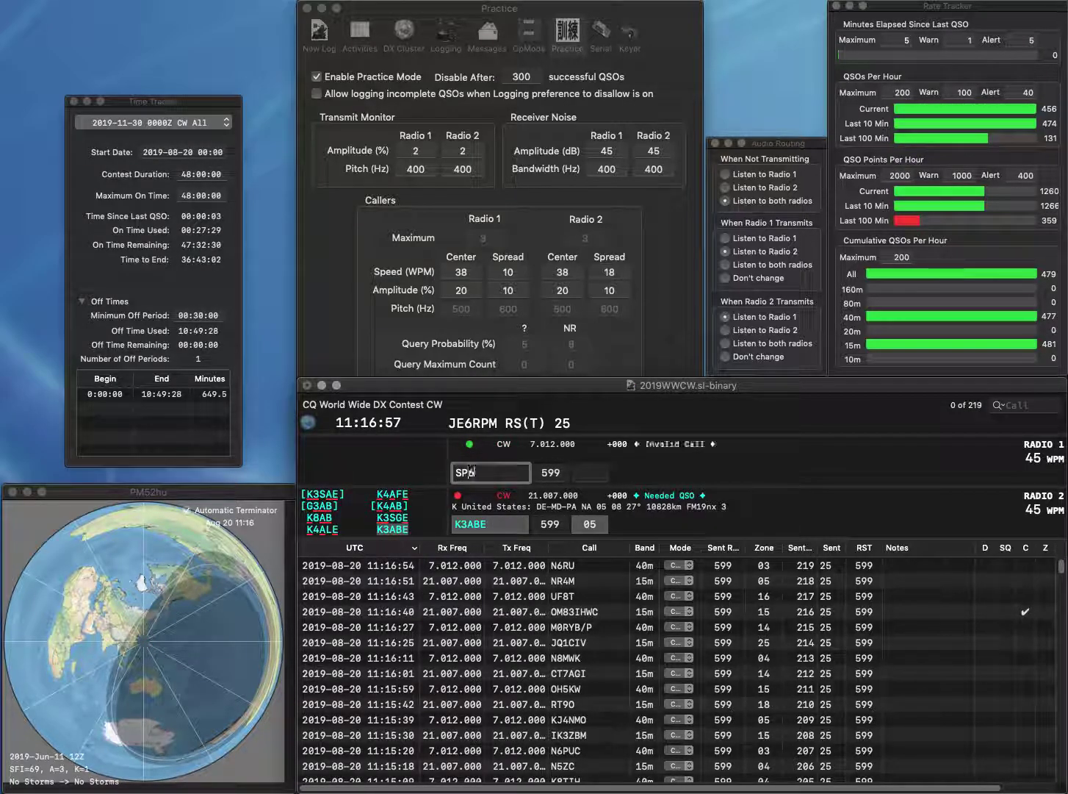
{"action": "type", "text": "DMI"}
{"action": "key", "text": "Return"}
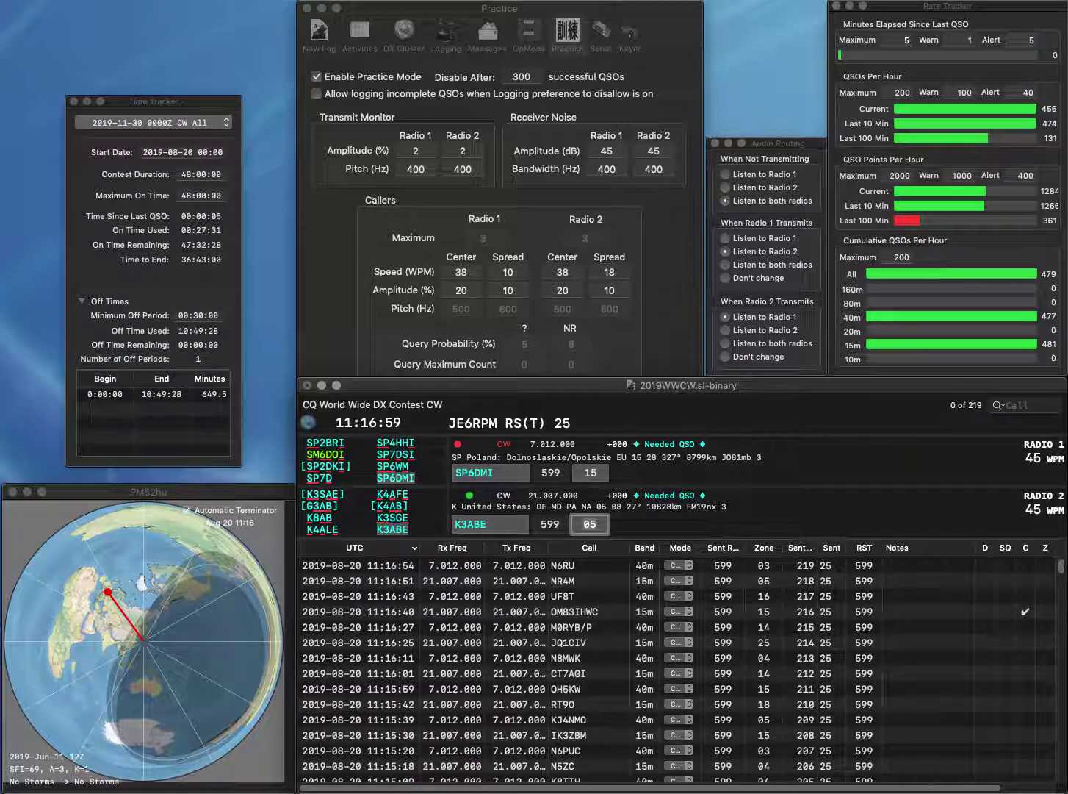
{"action": "key", "text": "Return"}
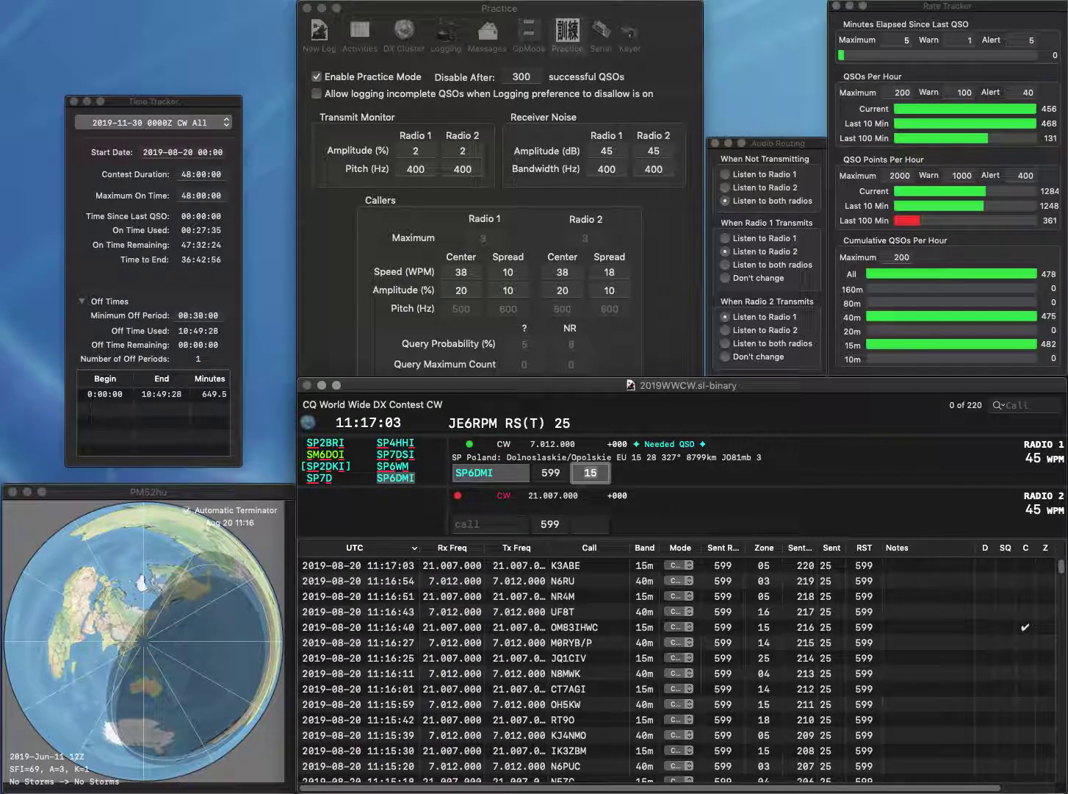
{"action": "key", "text": "Return"}
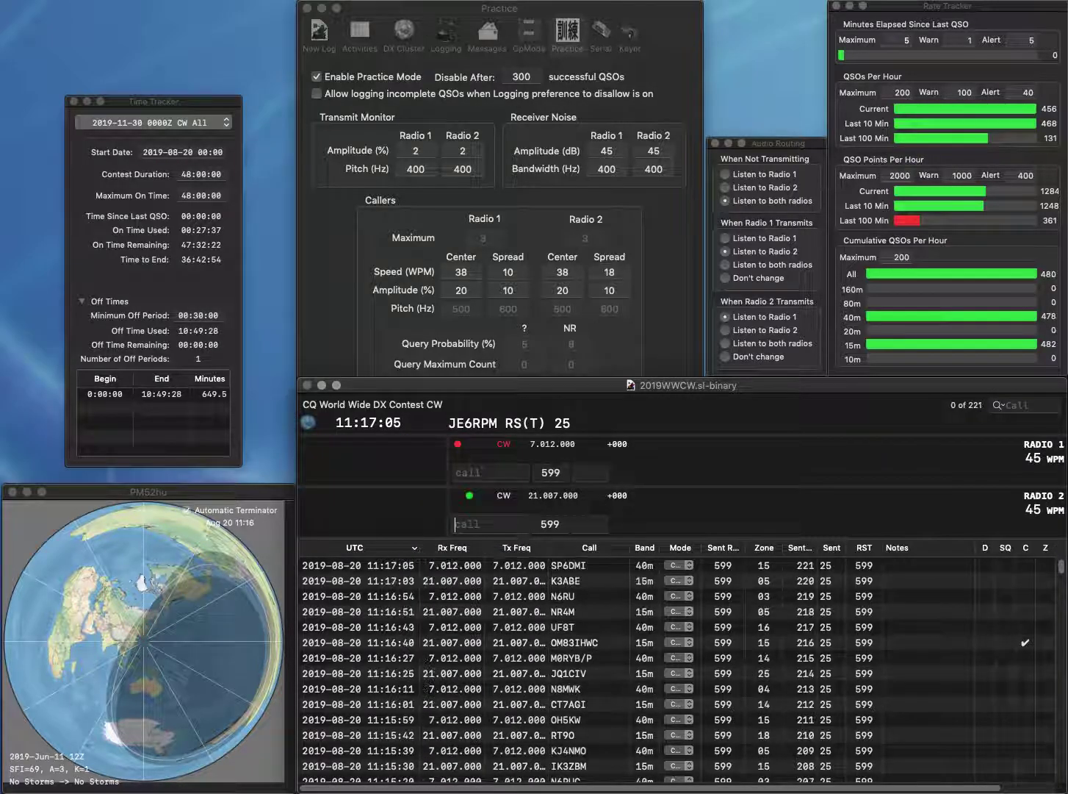
- Answer W7POE on Radio 2 and EA8/UA5C on Radio 1, and log both contacts
{"action": "type", "text": "W7POE"}
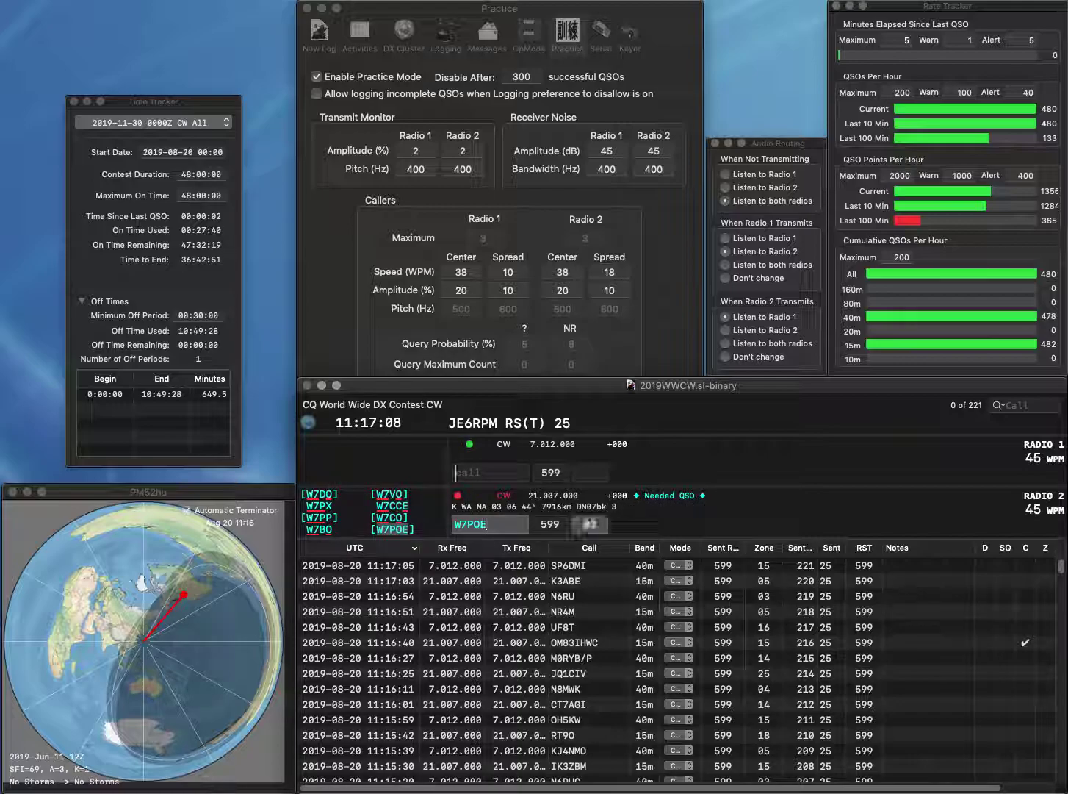
{"action": "key", "text": "Return"}
{"action": "type", "text": "EA8/UA4"}
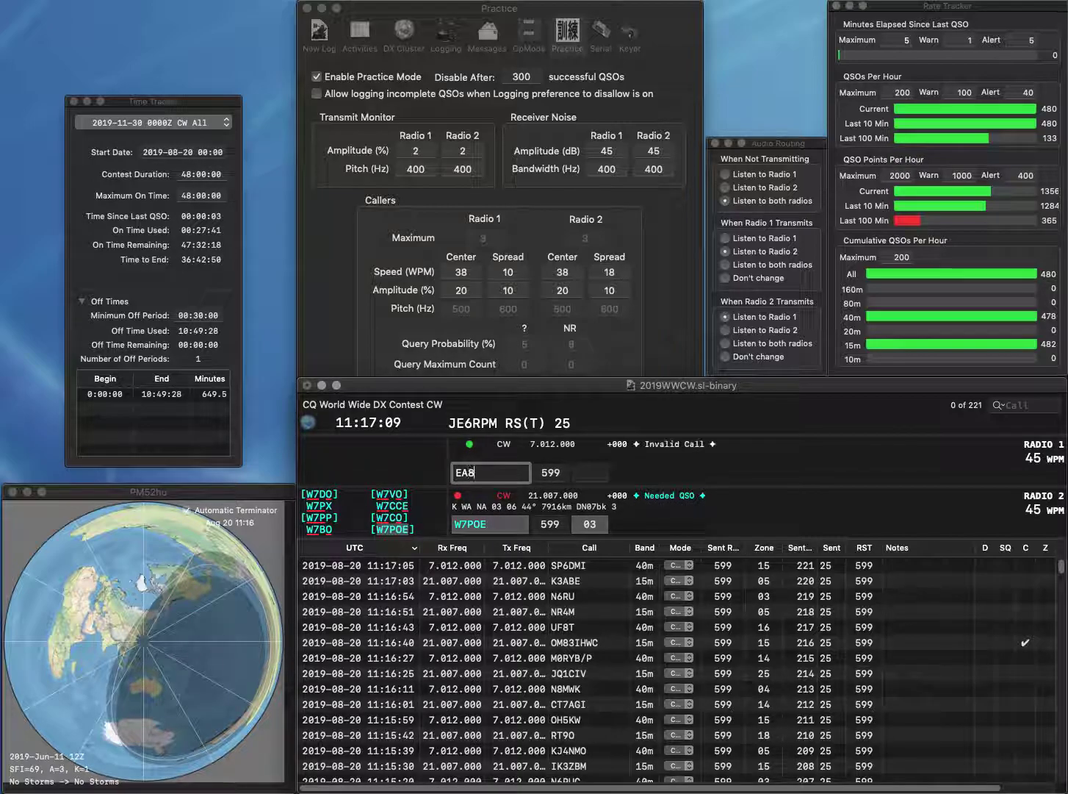
{"action": "key", "text": "BackSpace"}
{"action": "type", "text": "5C"}
{"action": "key", "text": "Return"}
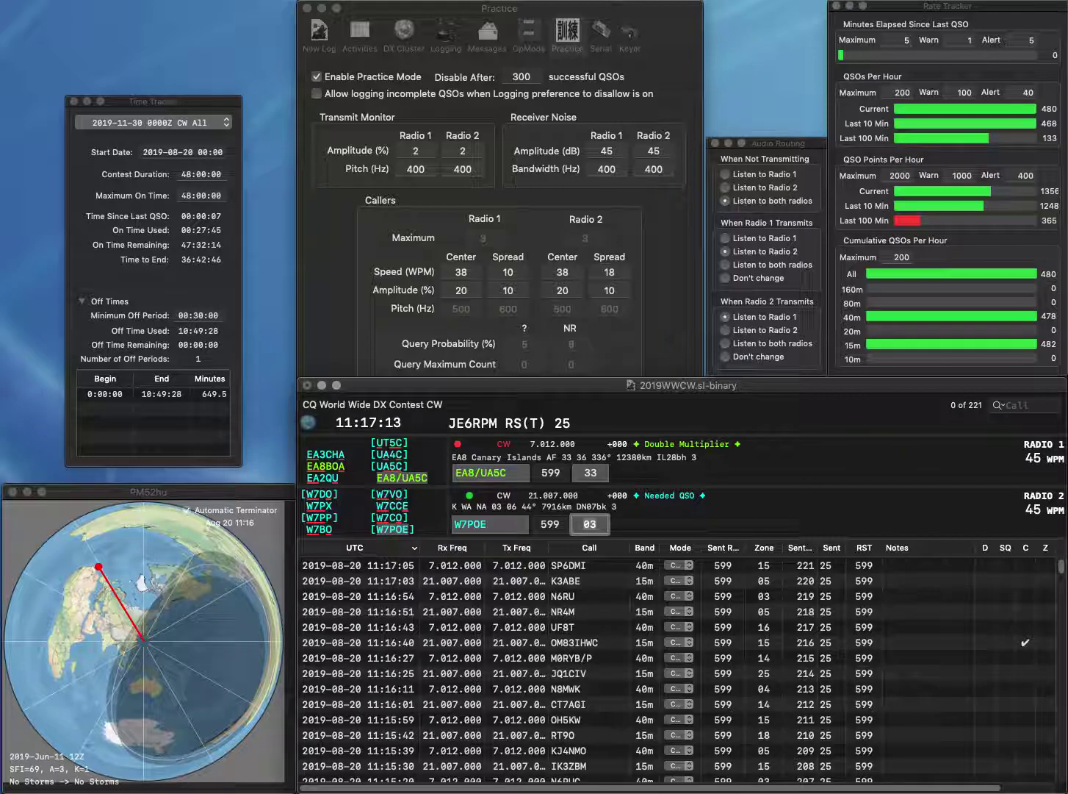
{"action": "key", "text": "Return"}
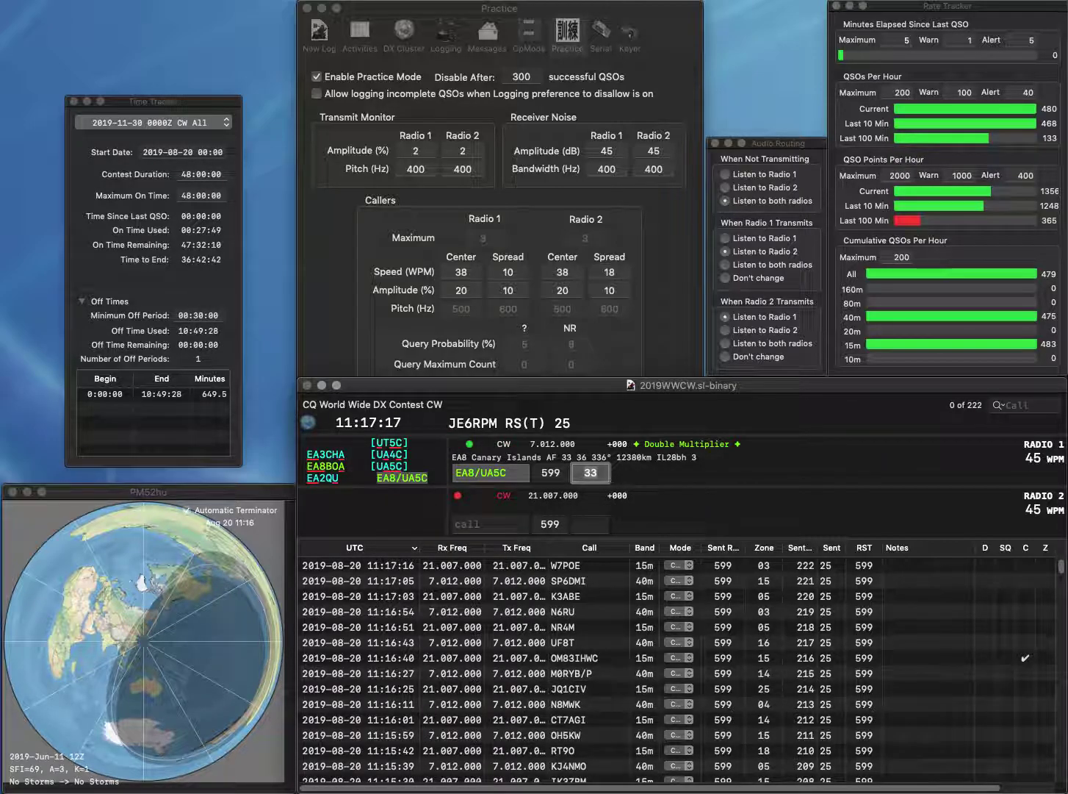
{"action": "key", "text": "Return"}
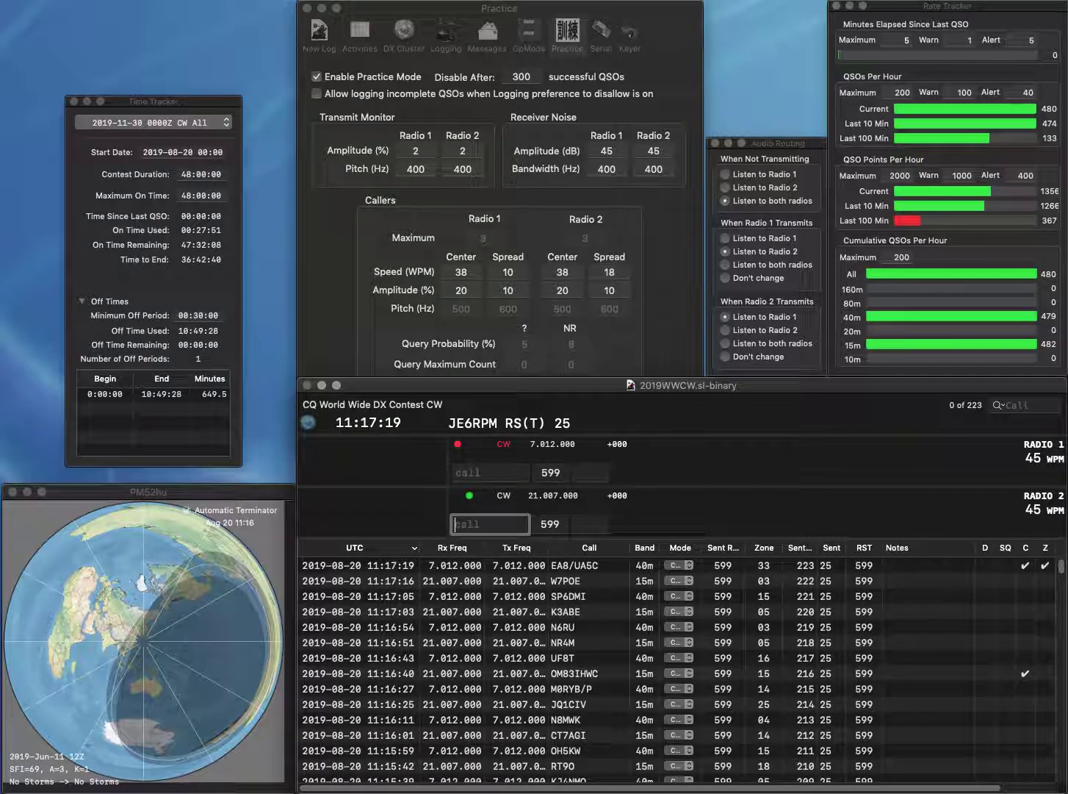
{"action": "type", "text": "DG7DBR"}
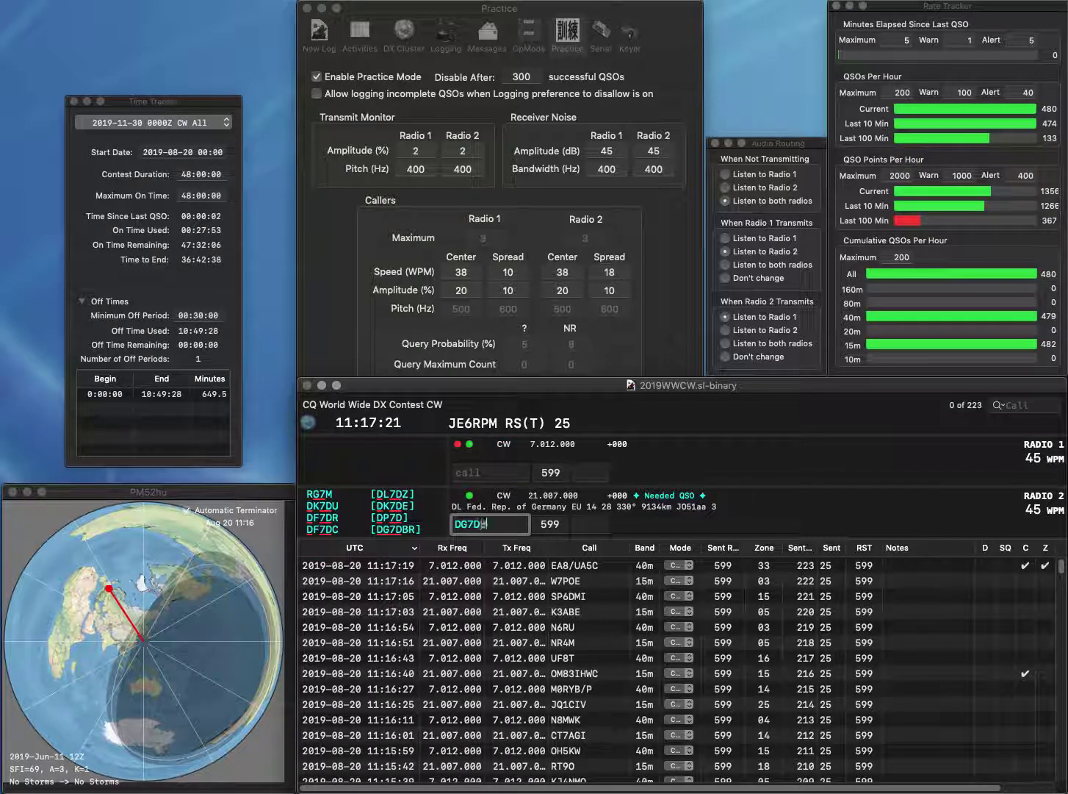
{"action": "key", "text": "Return"}
{"action": "type", "text": "1LC"}
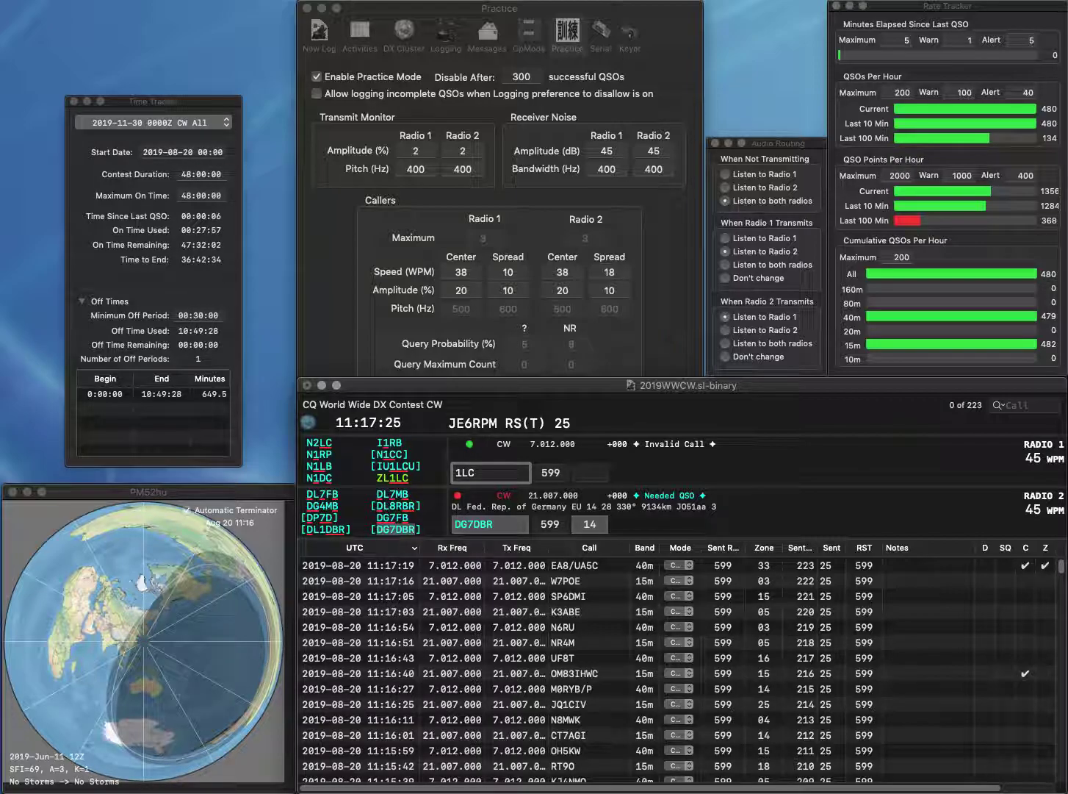
{"action": "key", "text": "Home"}
{"action": "type", "text": "ZL"}
{"action": "key", "text": "Return"}
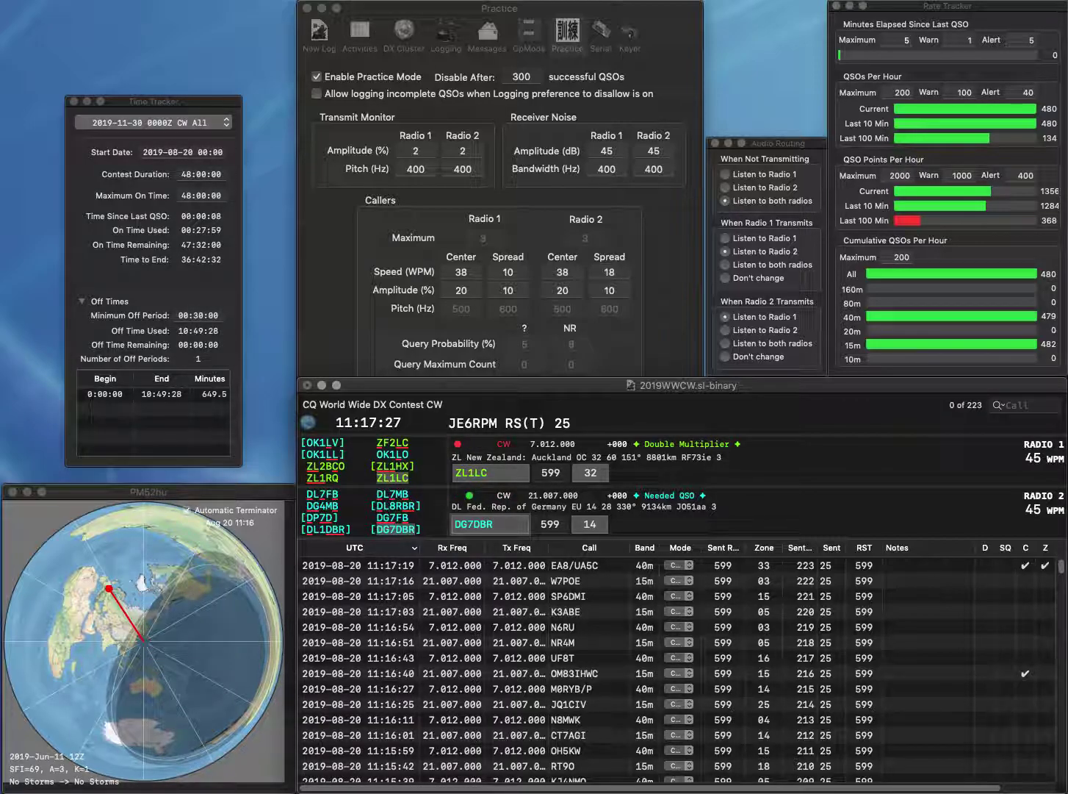
{"action": "key", "text": "Return"}
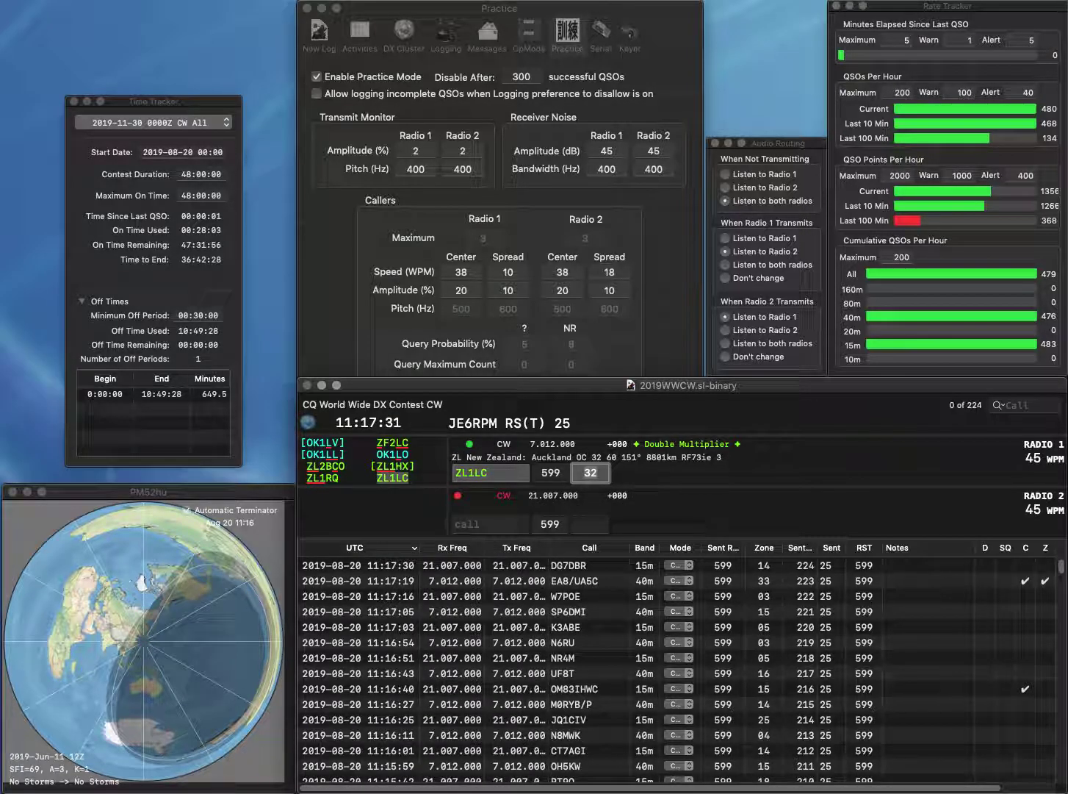
{"action": "key", "text": "Return"}
{"action": "type", "text": "H1EXU"}
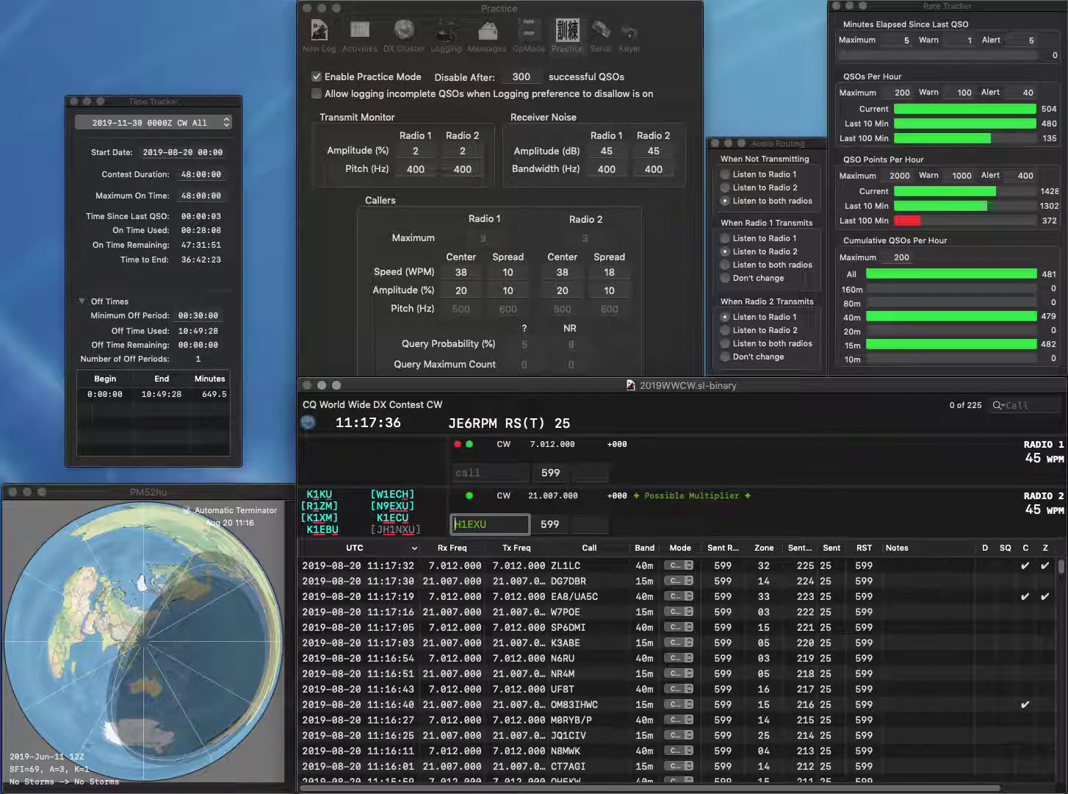
{"action": "key", "text": "Return"}
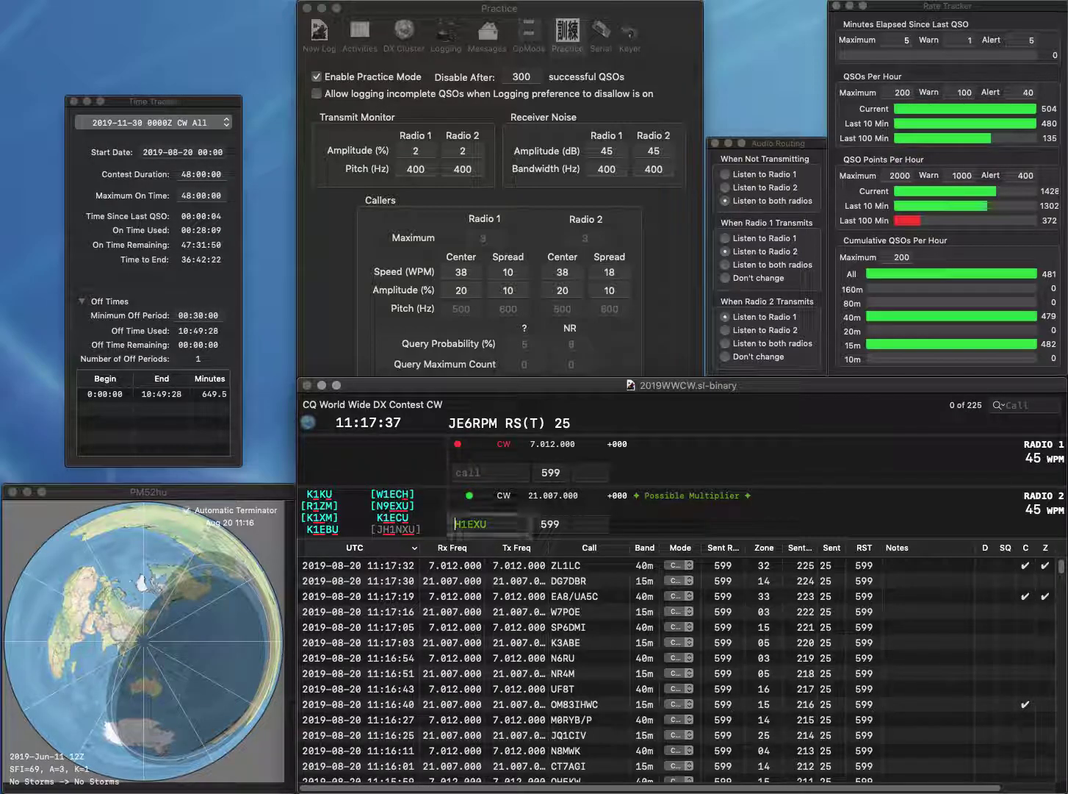
{"action": "type", "text": "JH1"}
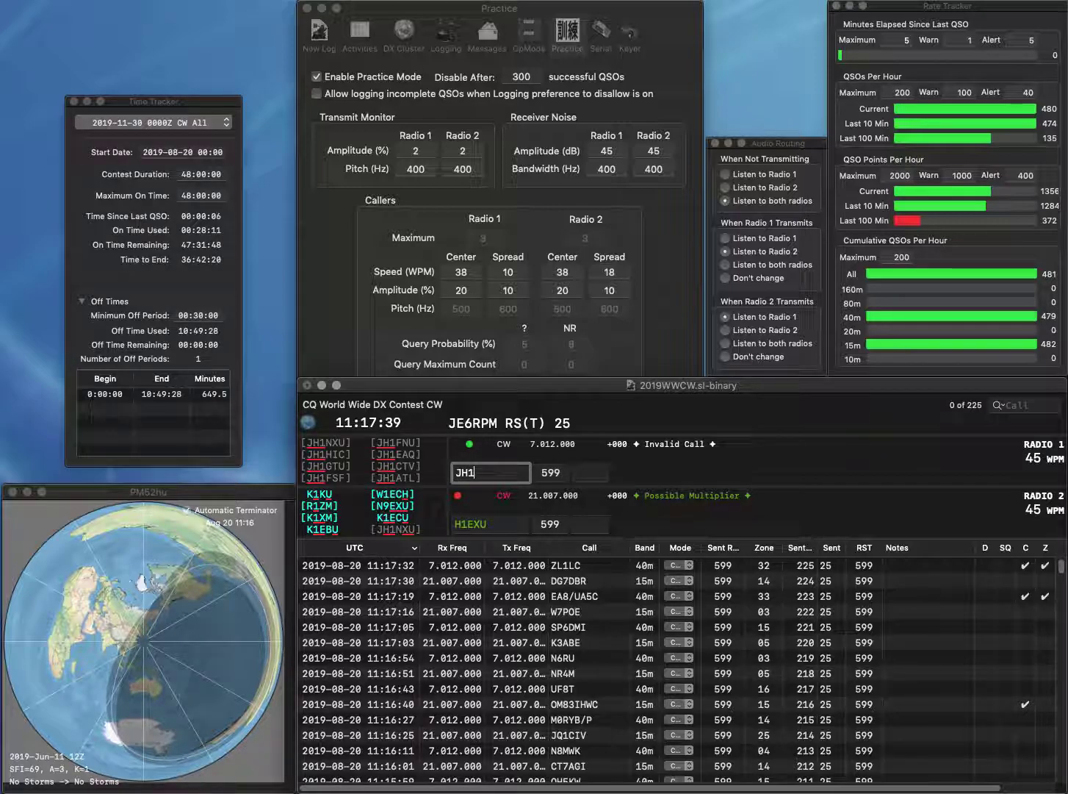
{"action": "type", "text": "OVY"}
{"action": "key", "text": "Return"}
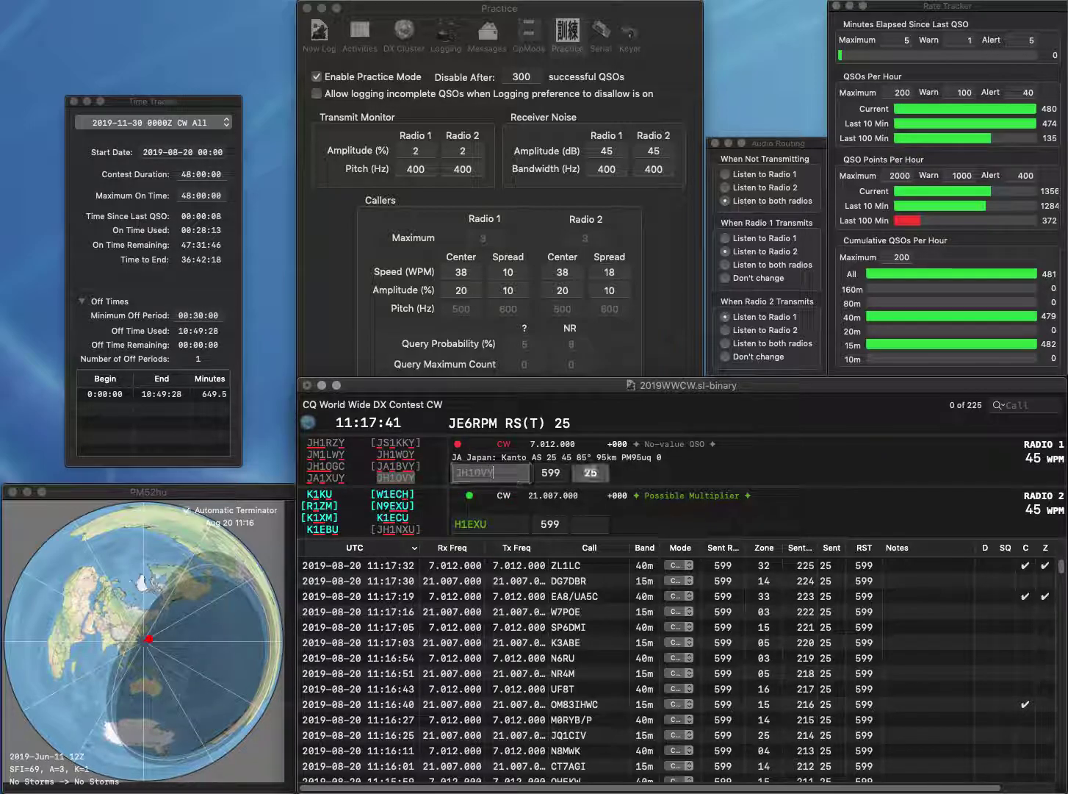
{"action": "type", "text": "B"}
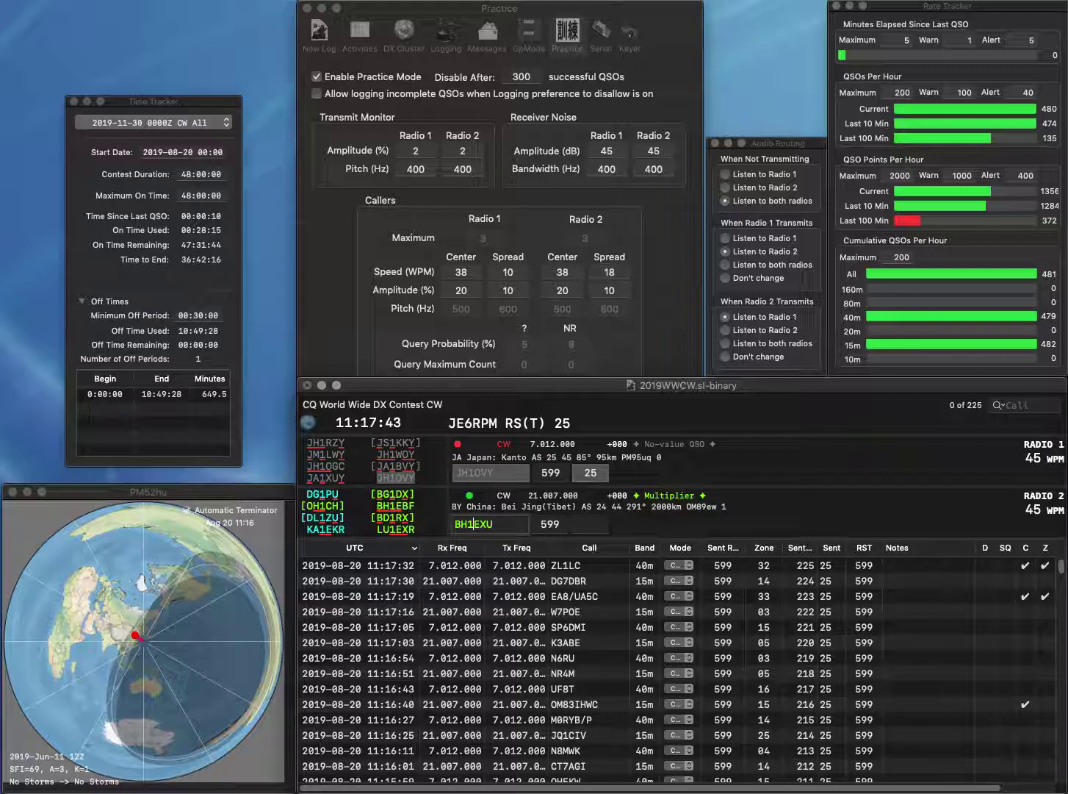
{"action": "key", "text": "Delete"}
{"action": "type", "text": "BF"}
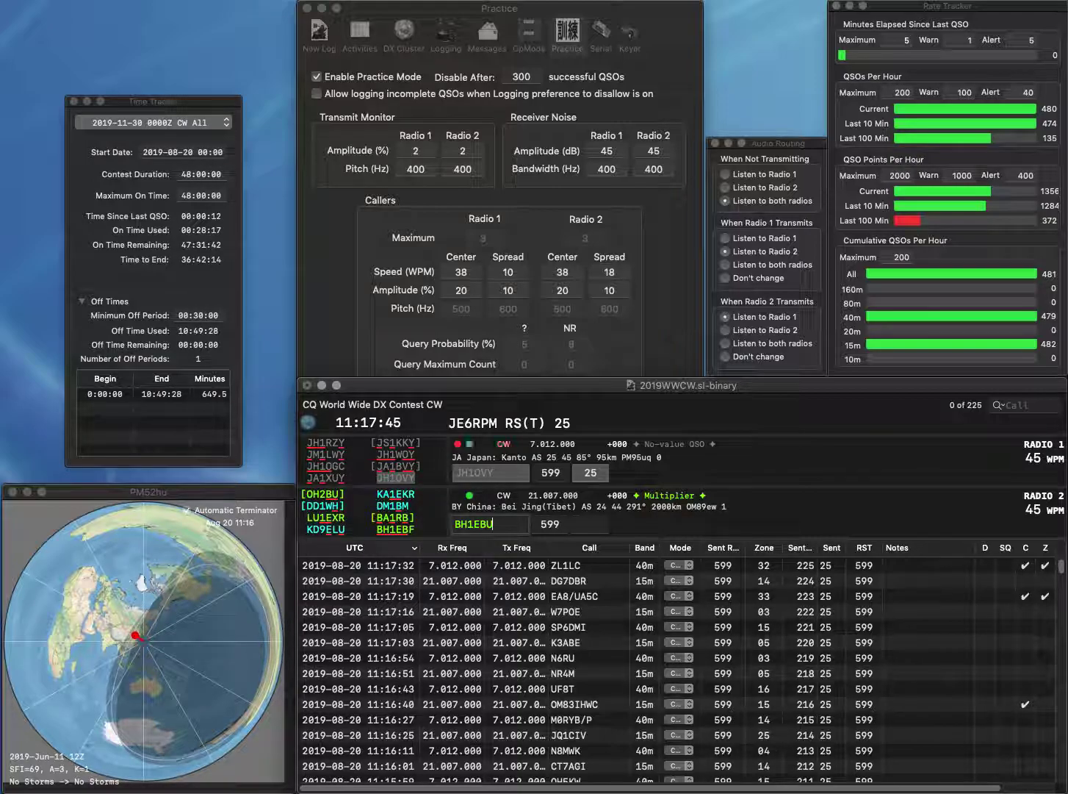
{"action": "key", "text": "BackSpace"}
{"action": "type", "text": "F"}
{"action": "key", "text": "Return"}
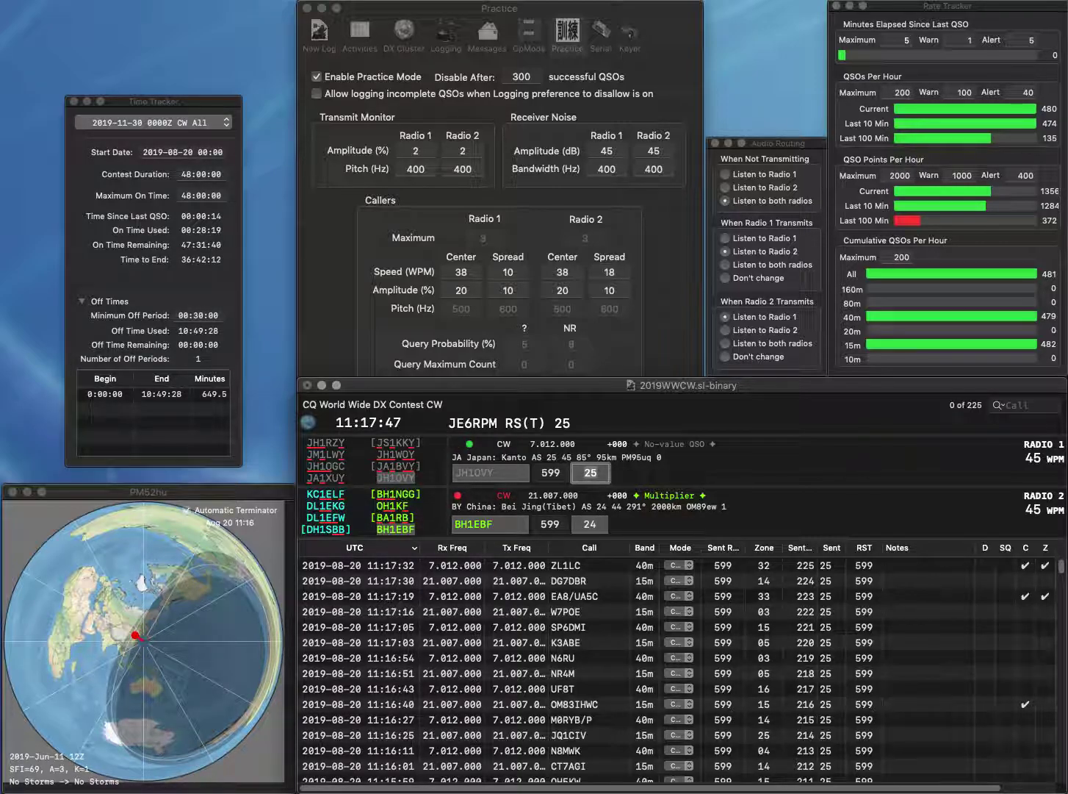
{"action": "key", "text": "Return"}
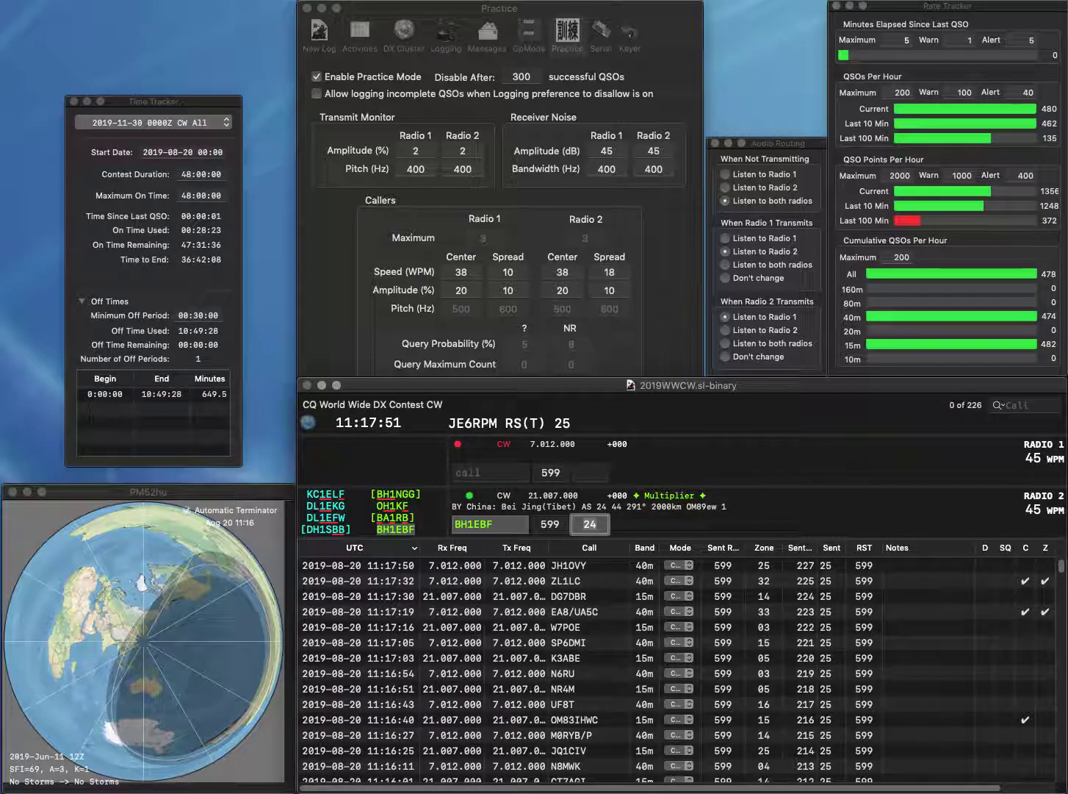
{"action": "key", "text": "Return"}
{"action": "type", "text": "K"}
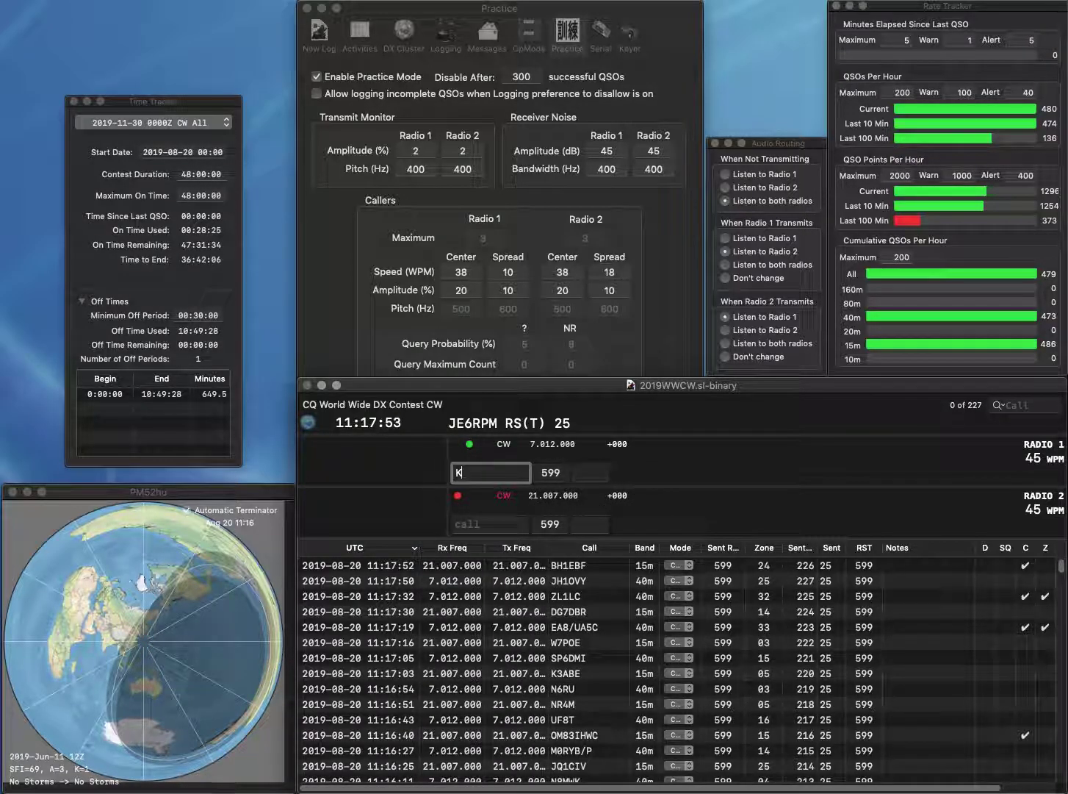
{"action": "type", "text": "7KRZ"}
{"action": "key", "text": "Return"}
{"action": "type", "text": "K"}
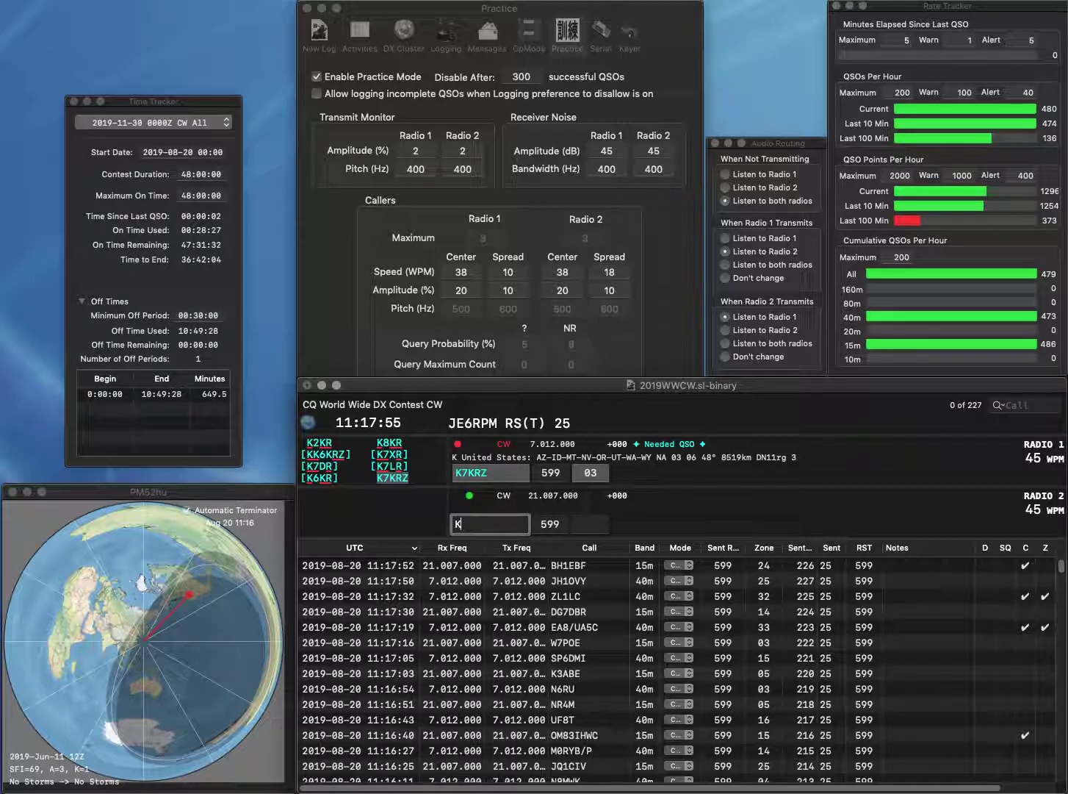
{"action": "type", "text": "C8GCR"}
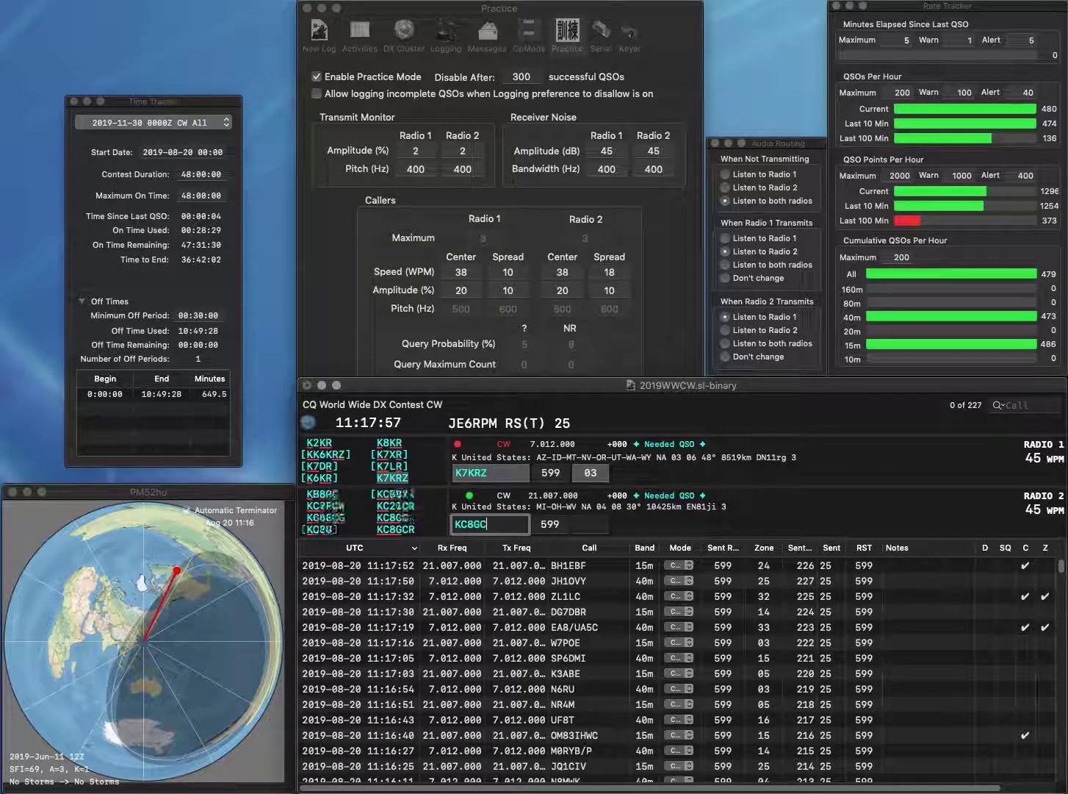
{"action": "key", "text": "Return"}
{"action": "key", "text": "Tab"}
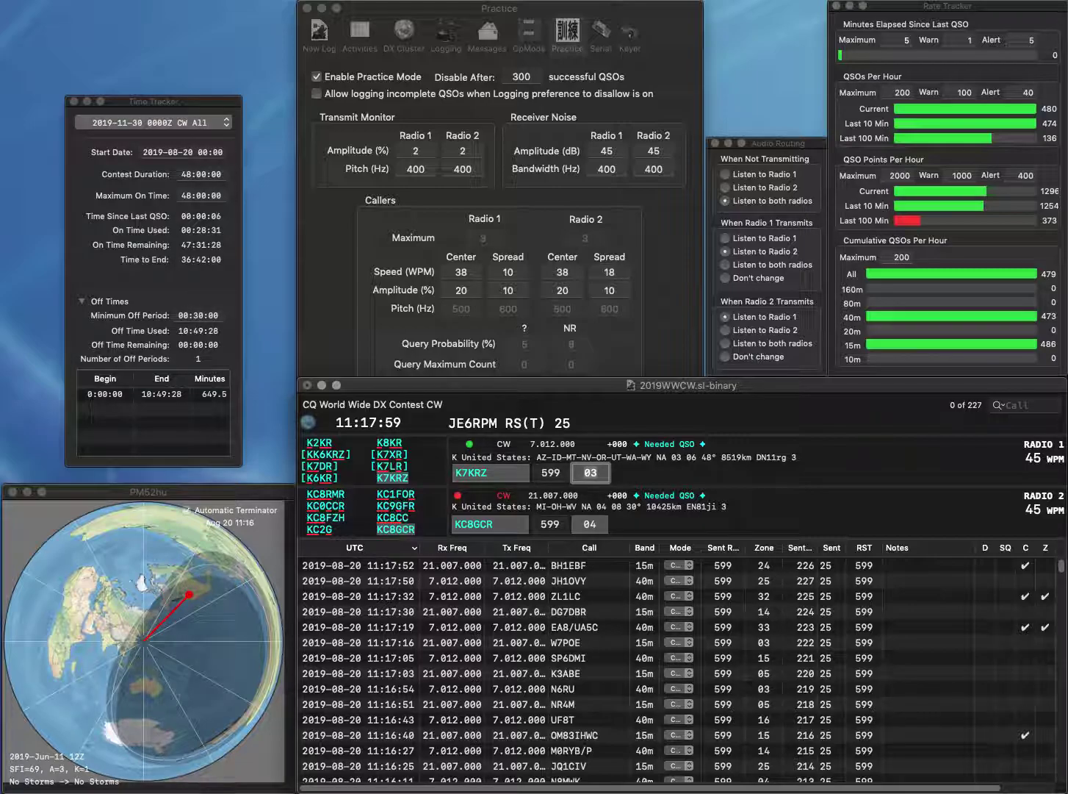
{"action": "key", "text": "Return"}
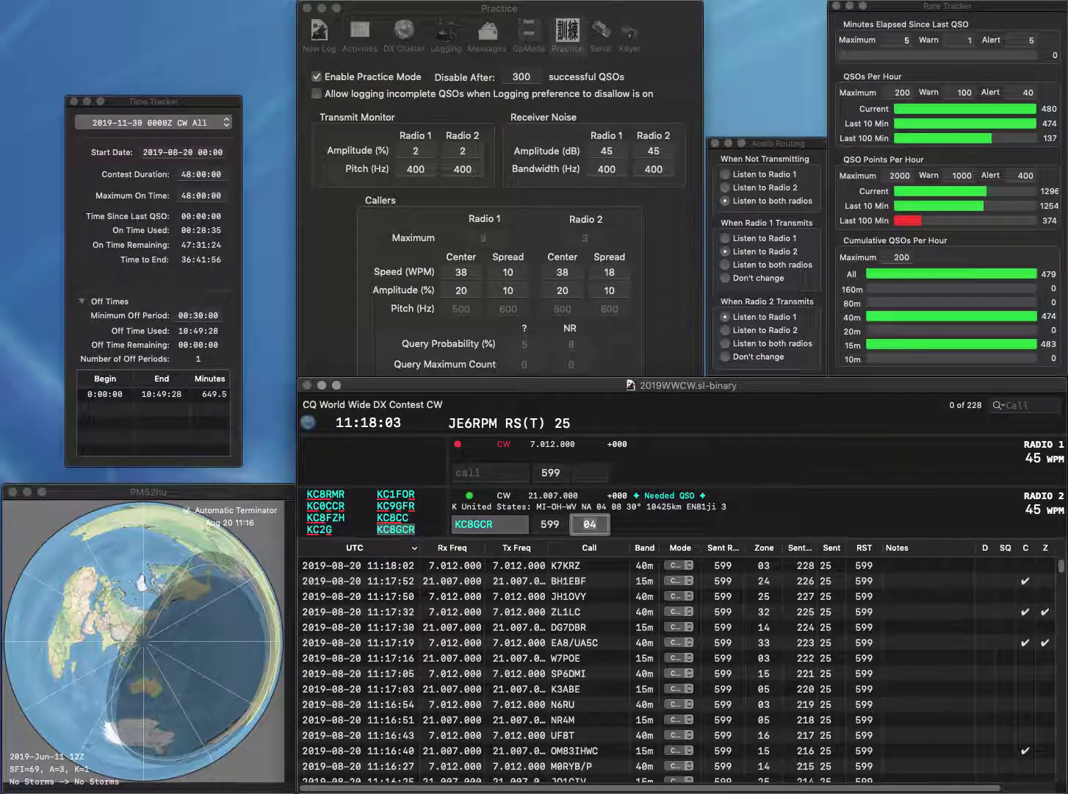
{"action": "key", "text": "Return"}
{"action": "type", "text": "KD5RXP"}
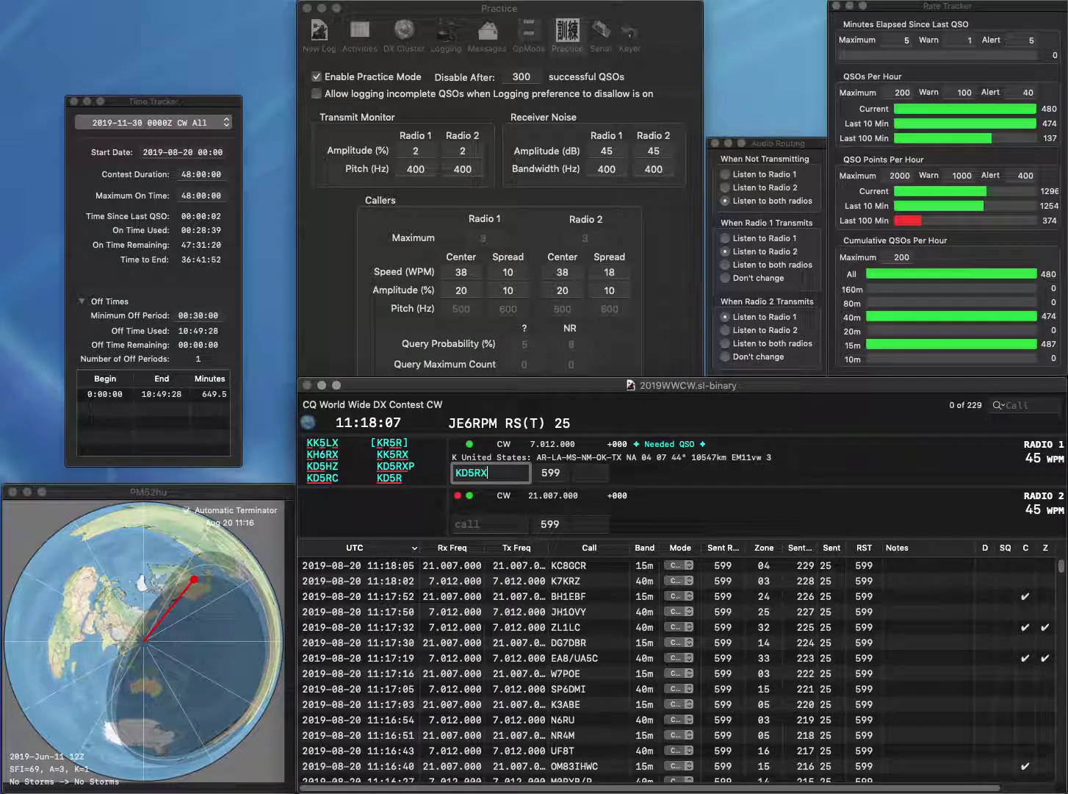
{"action": "key", "text": "Return"}
{"action": "type", "text": "UBY"}
{"action": "key", "text": "BackSpace"}
{"action": "key", "text": "Return"}
{"action": "key", "text": "Return"}
{"action": "type", "text": "VK3"}
{"action": "key", "text": "Return"}
{"action": "type", "text": "N4OZ"}
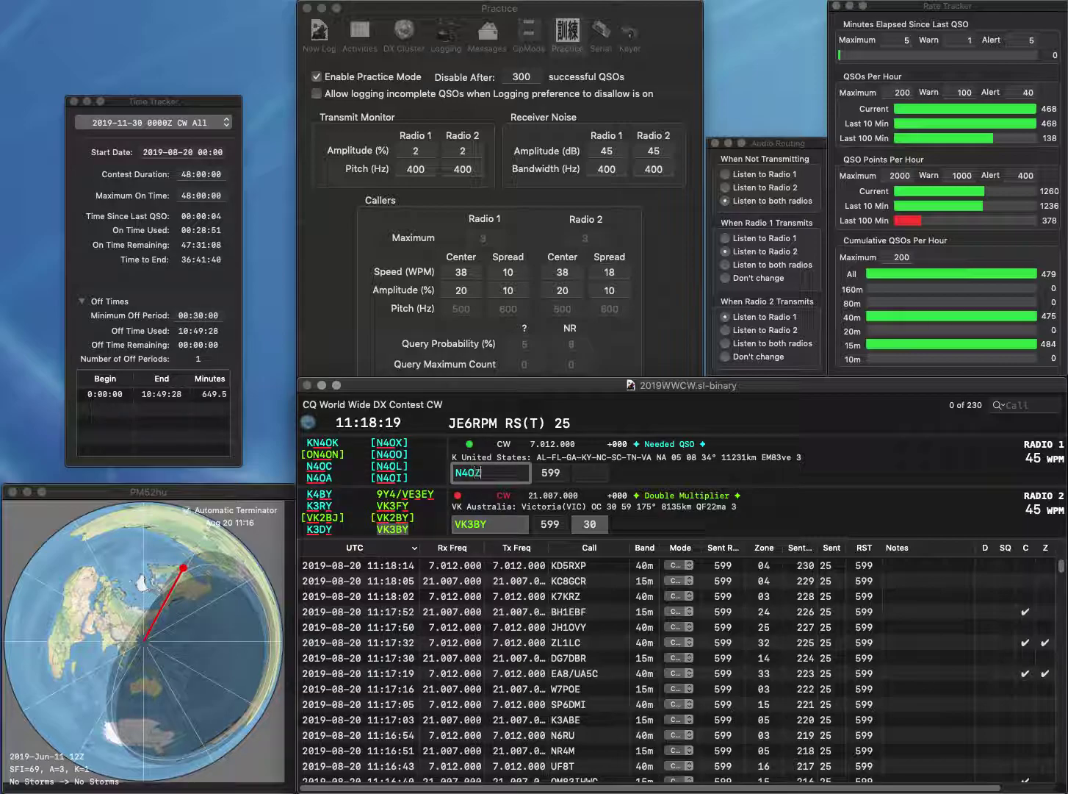
{"action": "type", "text": "S"}
{"action": "key", "text": "Return"}
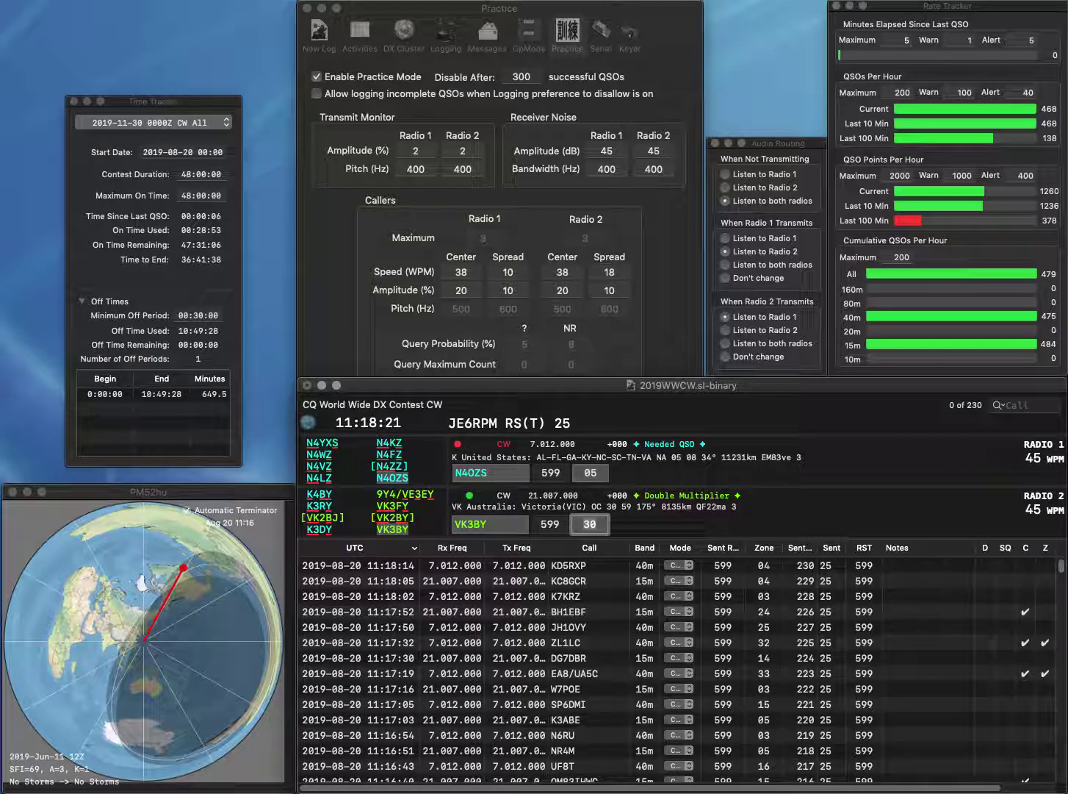
{"action": "key", "text": "Return"}
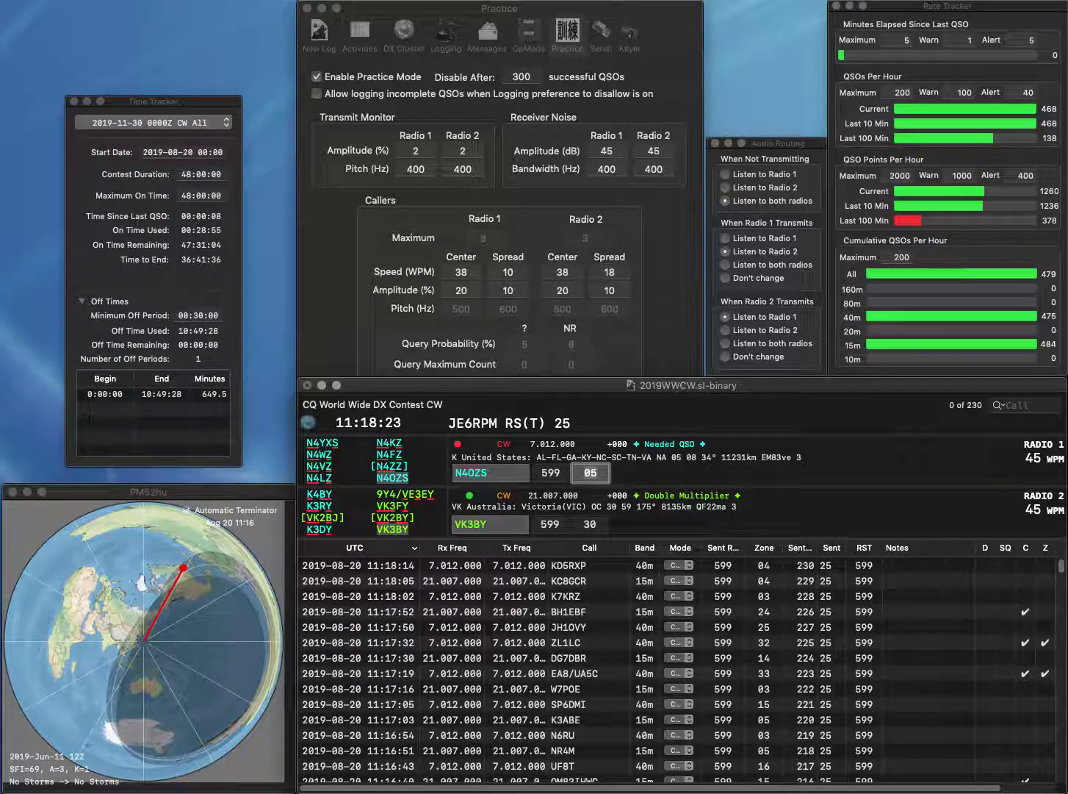
{"action": "key", "text": "Return"}
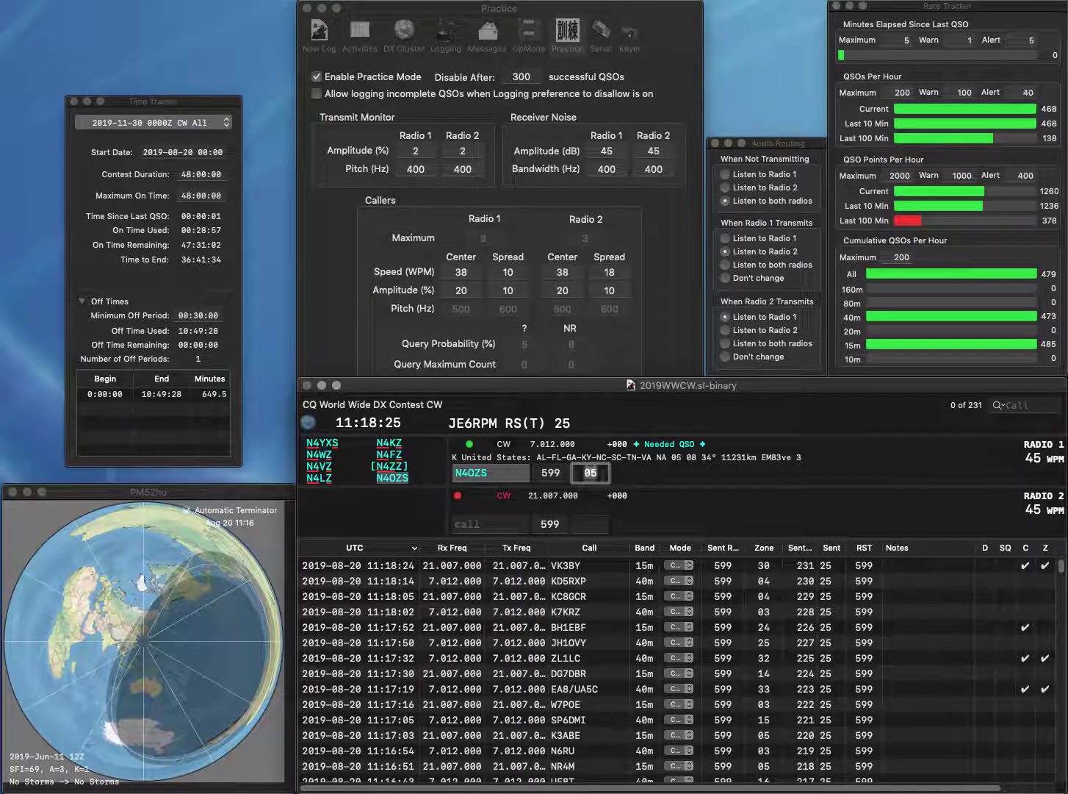
{"action": "type", "text": "JH1ALA"}
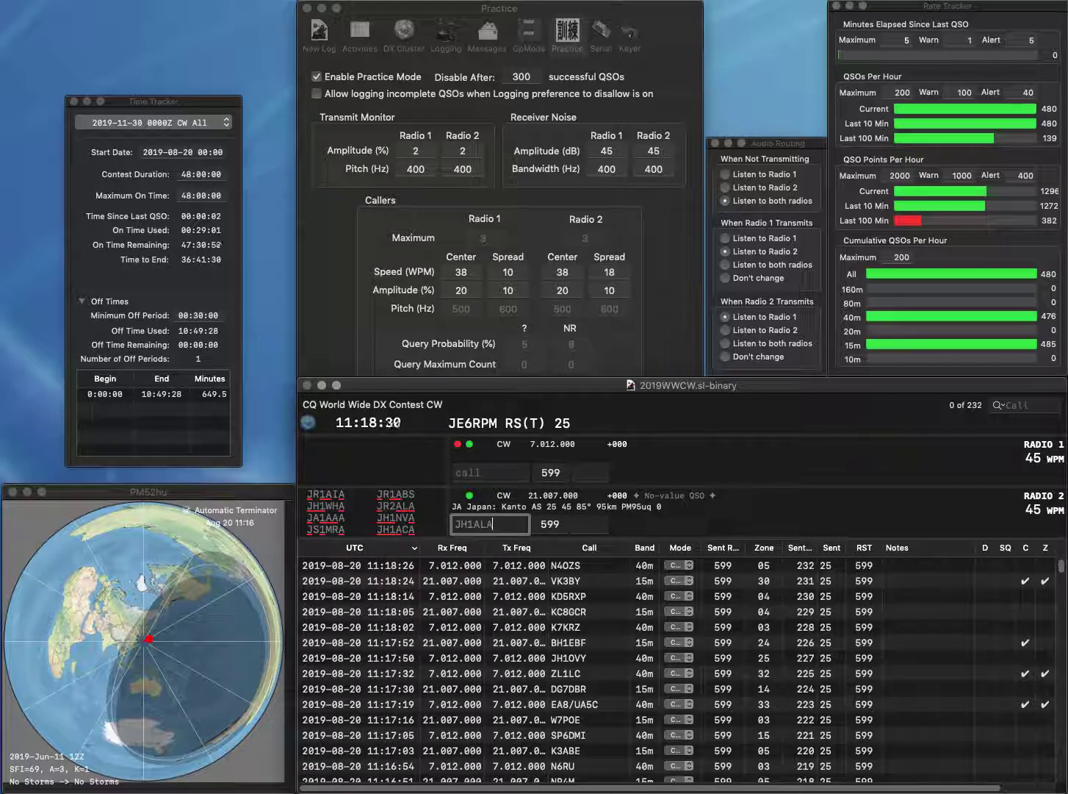
{"action": "key", "text": "Return"}
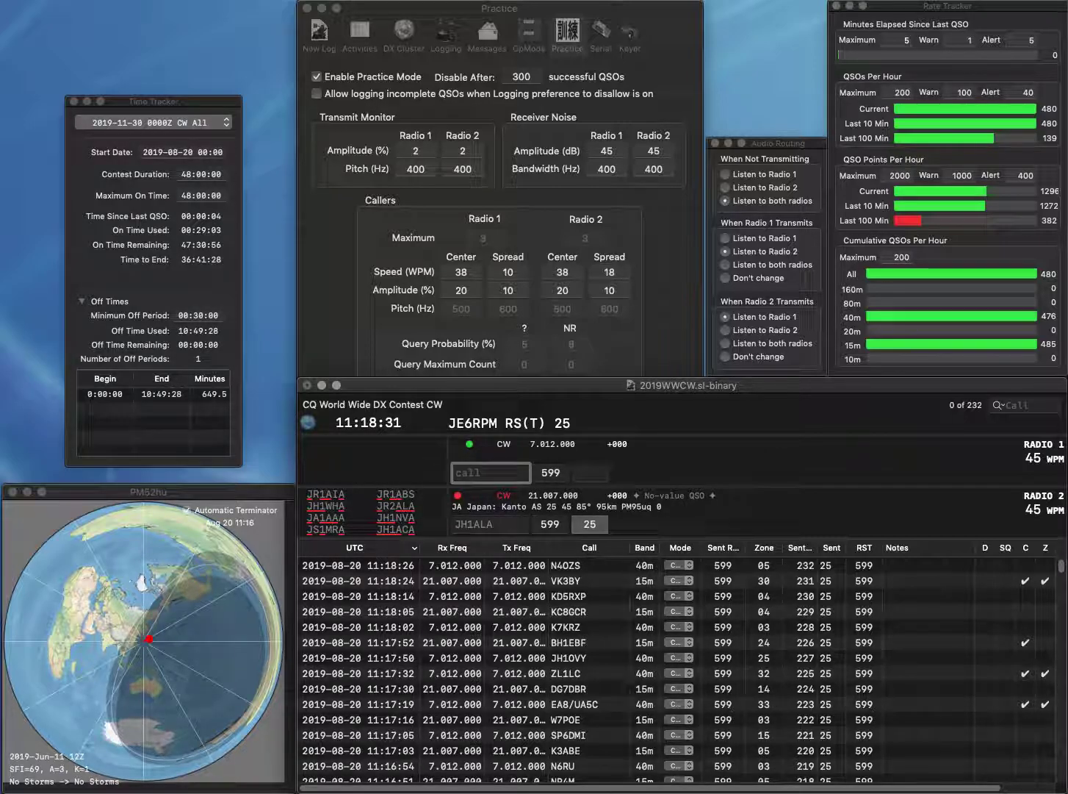
{"action": "type", "text": "K8GM"}
{"action": "key", "text": "Return"}
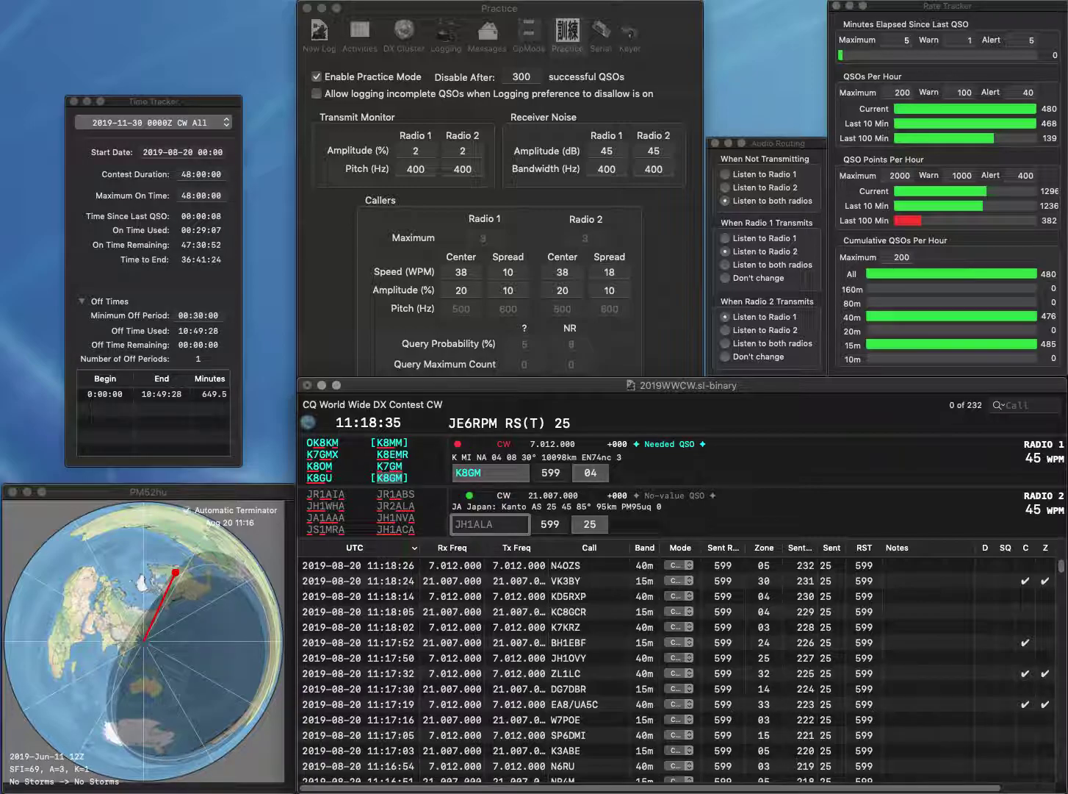
- Correct the Radio 2 call to JR2ALA, and log the K8GM and JR2ALA contacts
{"action": "key", "text": "BackSpace"}
{"action": "key", "text": "BackSpace"}
{"action": "type", "text": "R2"}
{"action": "key", "text": "Return"}
{"action": "key", "text": "Tab"}
{"action": "key", "text": "Return"}
{"action": "key", "text": "Tab"}
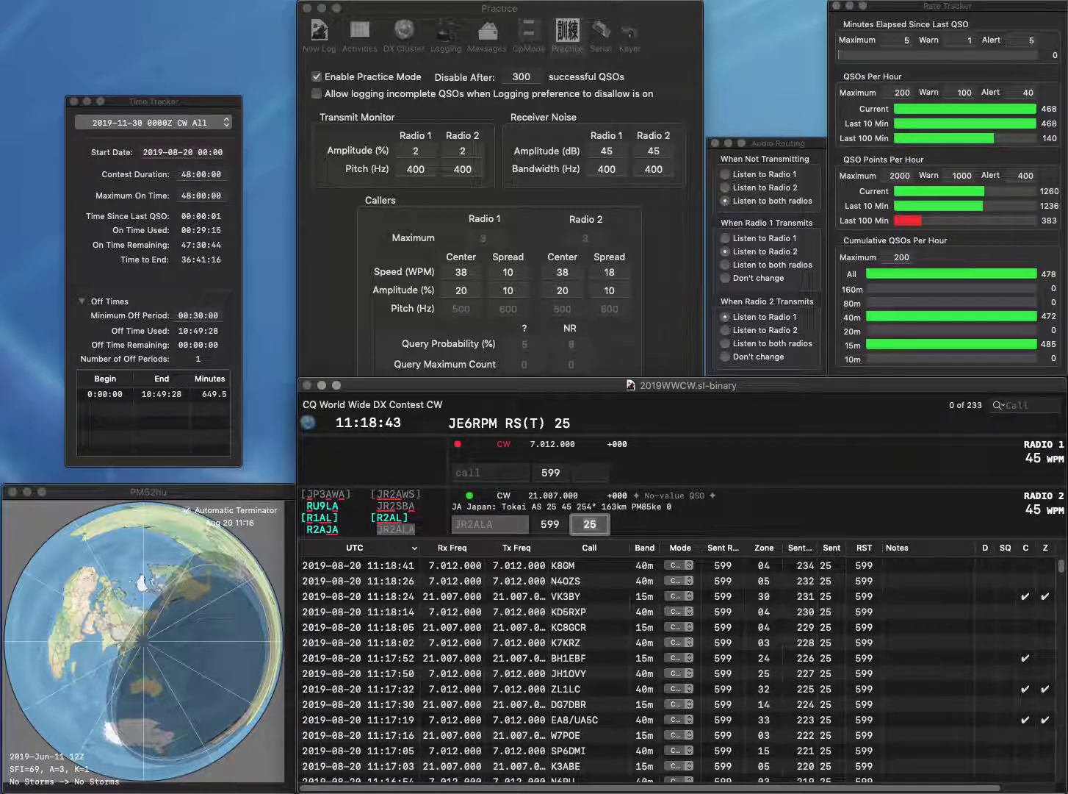
{"action": "key", "text": "Return"}
{"action": "type", "text": "KC"}
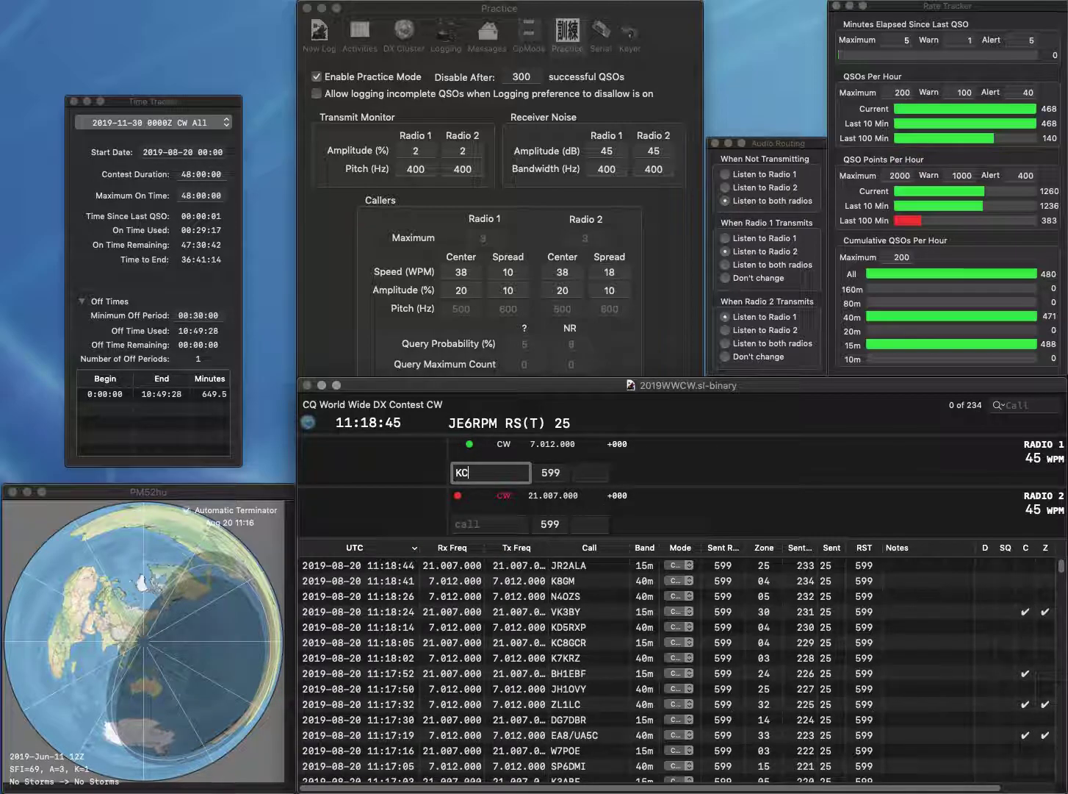
{"action": "type", "text": "1K"}
{"action": "key", "text": "BackSpace"}
{"action": "type", "text": "NY"}
{"action": "key", "text": "Return"}
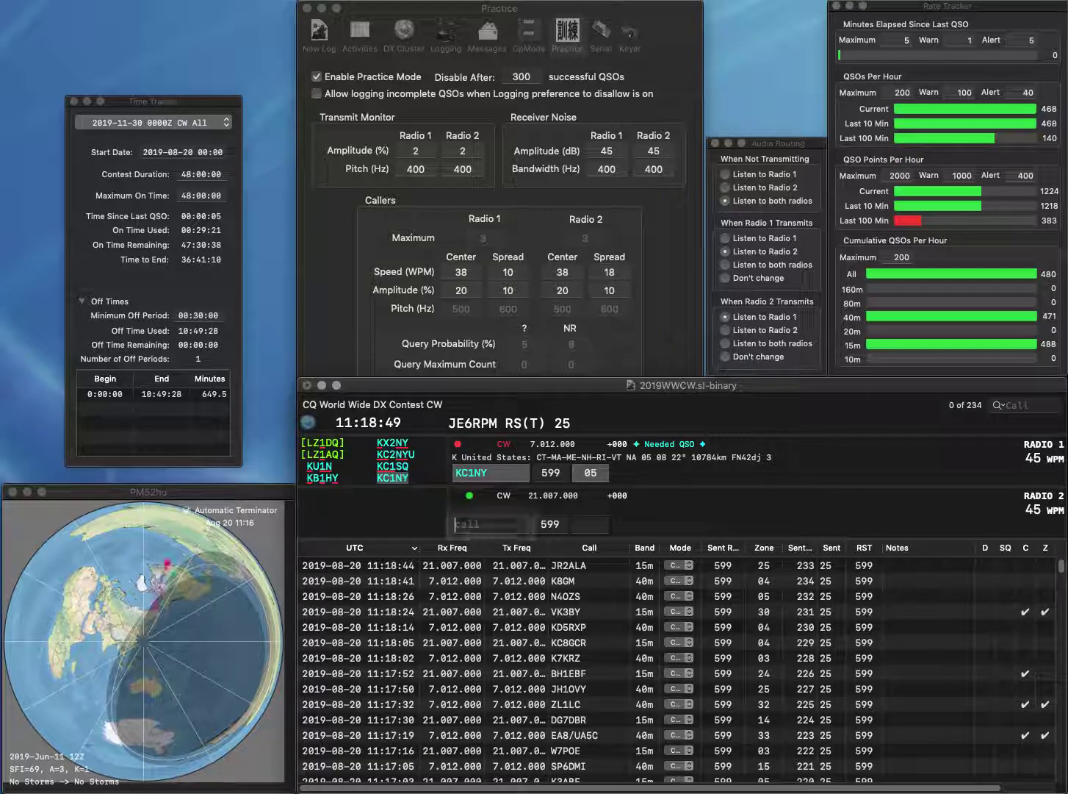
{"action": "type", "text": "G4V"}
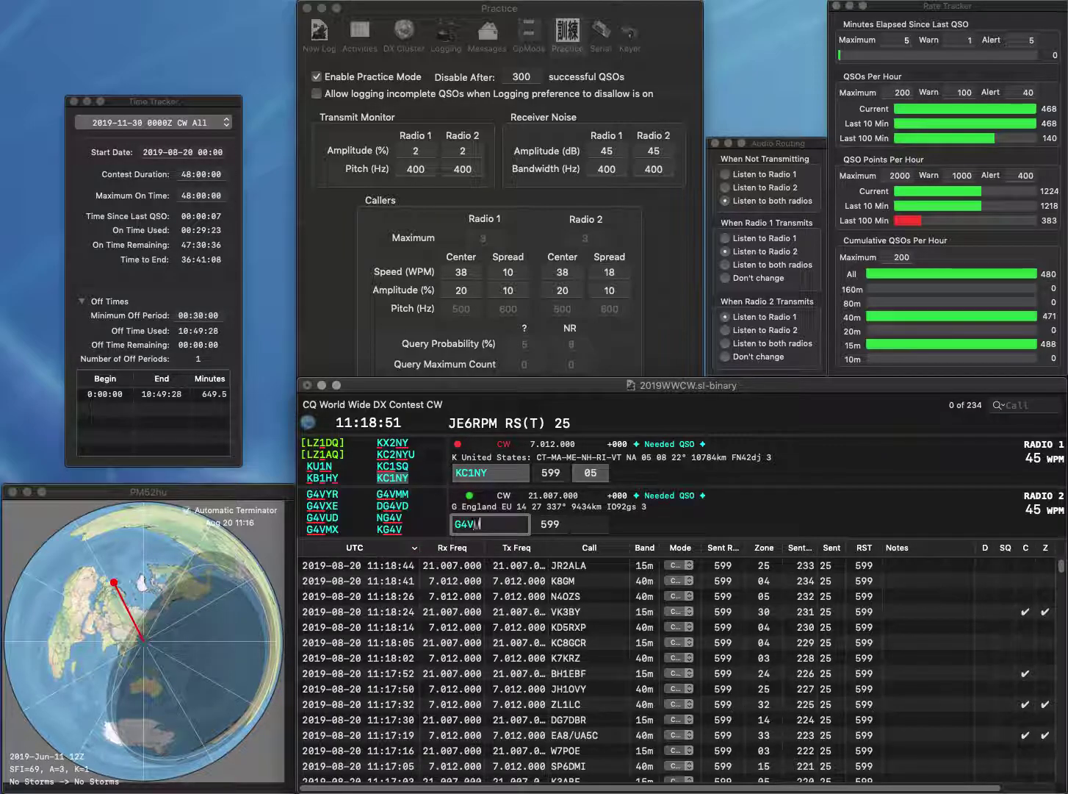
{"action": "type", "text": "UD"}
{"action": "key", "text": "Return"}
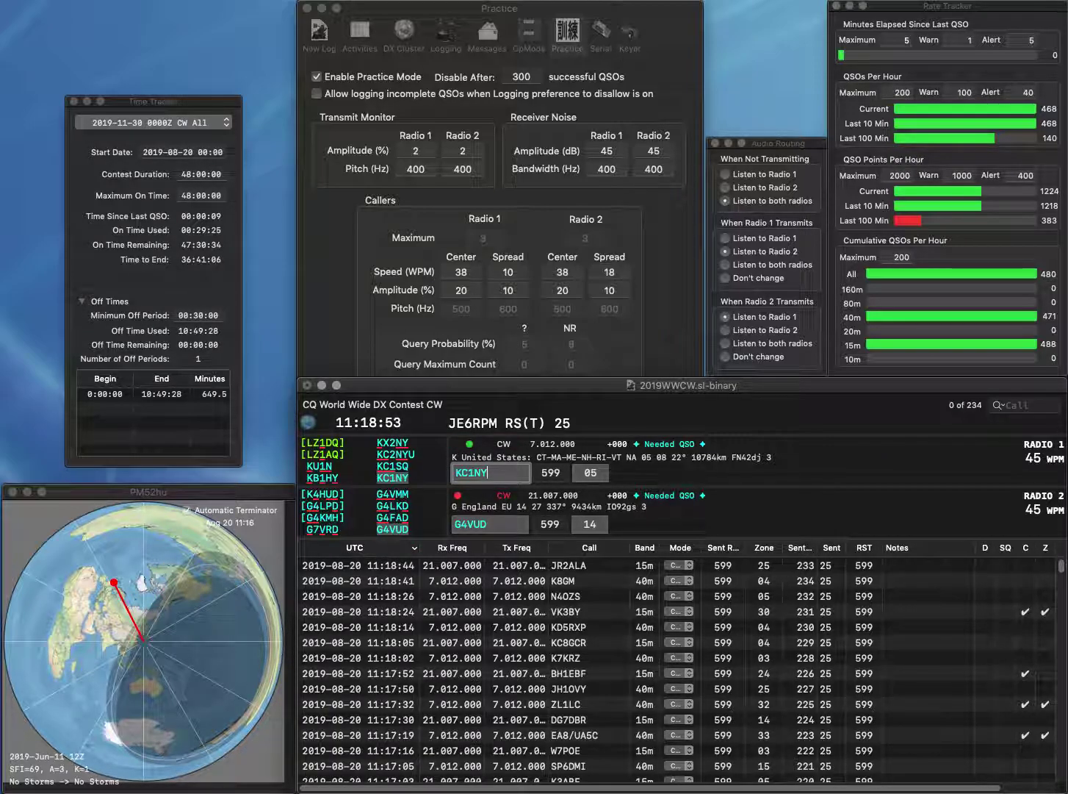
{"action": "key", "text": "Return"}
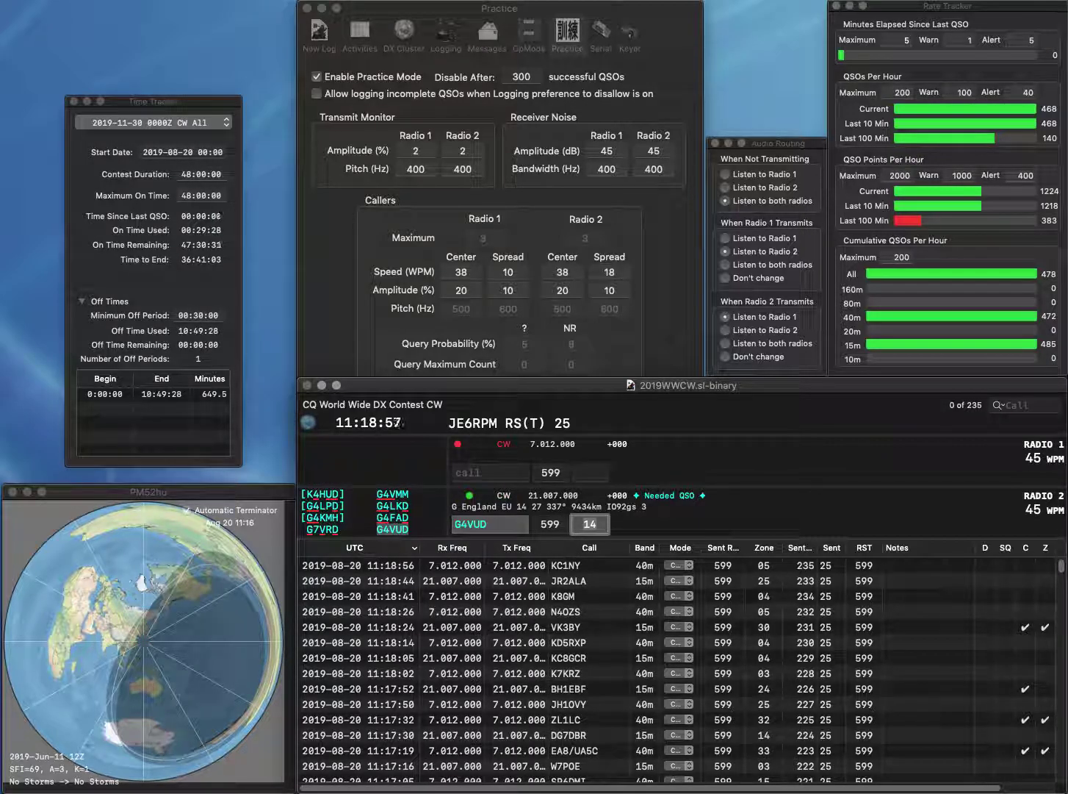
{"action": "key", "text": "Return"}
- Answer DL1AKL on Radio 1 and DL7UM on Radio 2, and log the DL1AKL contact
{"action": "type", "text": "DL1AKL"}
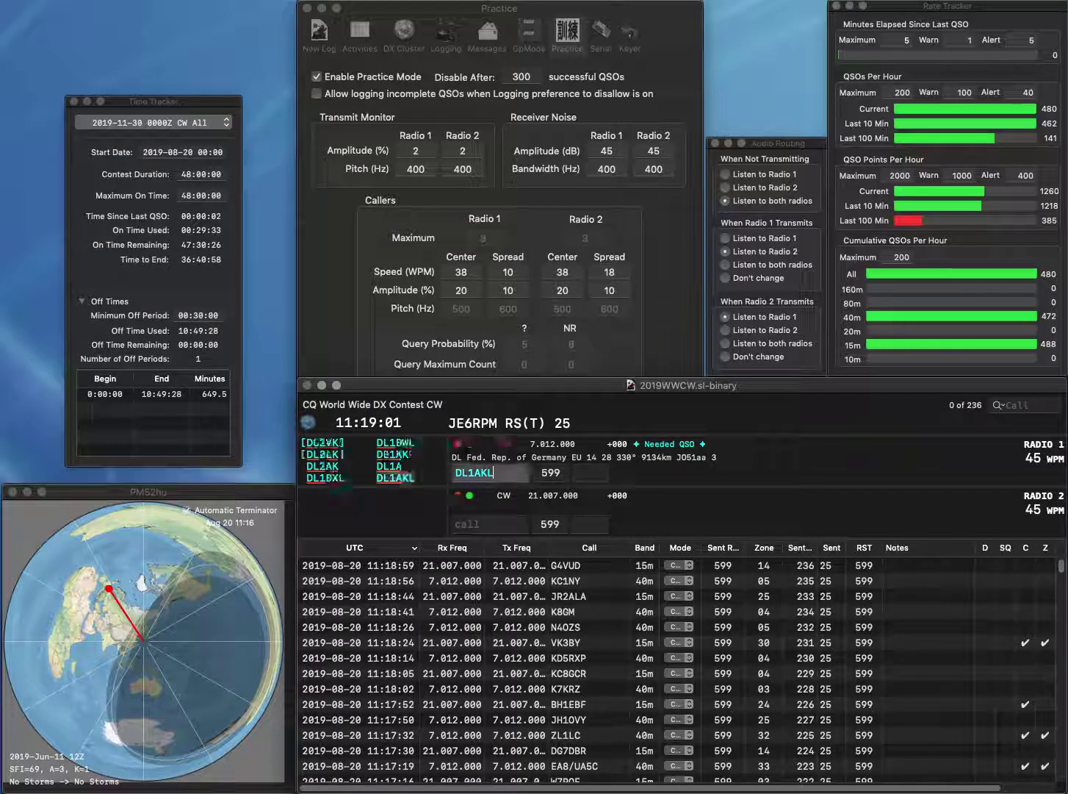
{"action": "key", "text": "Return"}
{"action": "type", "text": "DL7UM"}
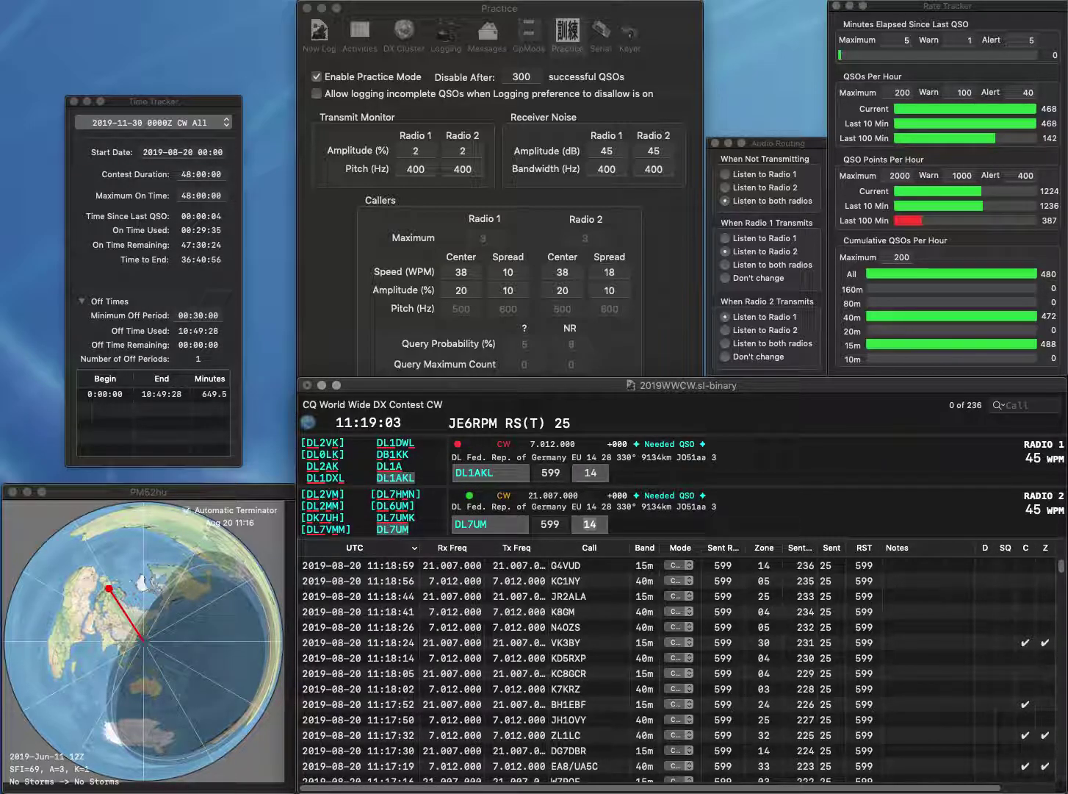
{"action": "key", "text": "Tab"}
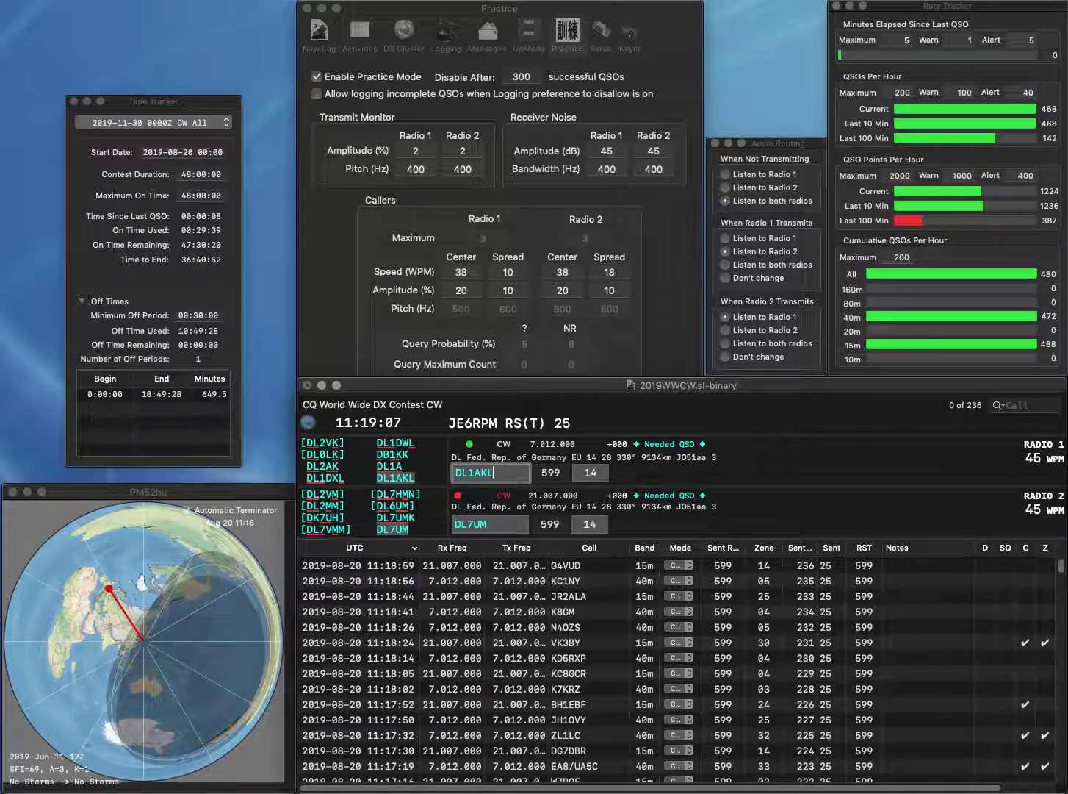
{"action": "key", "text": "Return"}
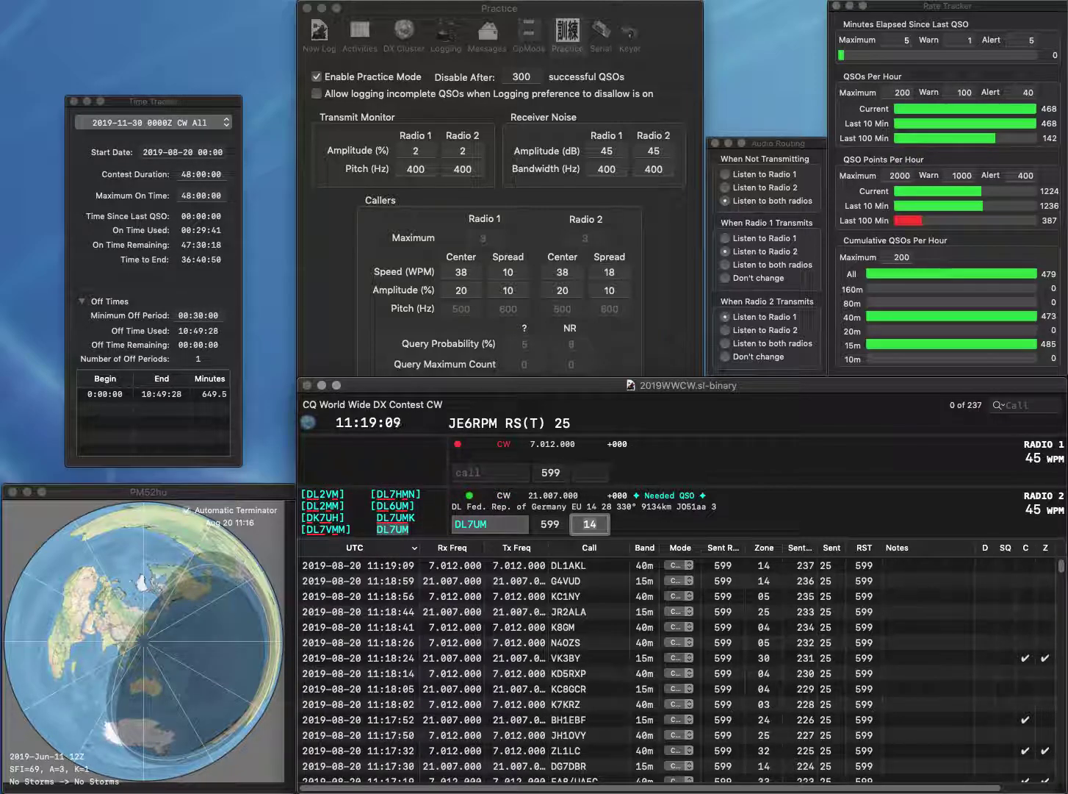
{"action": "key", "text": "Tab"}
{"action": "key", "text": "Right"}
{"action": "key", "text": "Left"}
{"action": "key", "text": "Left"}
{"action": "key", "text": "BackSpace"}
{"action": "type", "text": "6"}
{"action": "key", "text": "Return"}
- Send the partial call F4E on Radio 1 and log the DL6UM contact on Radio 2
{"action": "type", "text": "4E"}
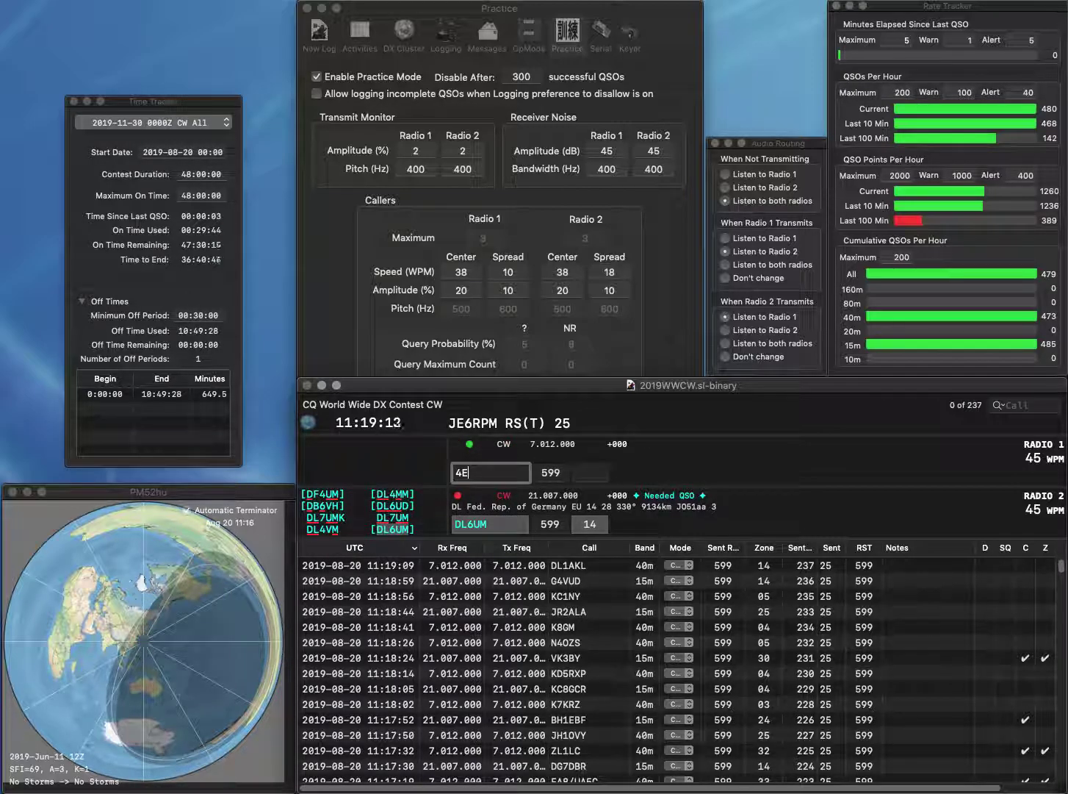
{"action": "key", "text": "Home"}
{"action": "type", "text": "F"}
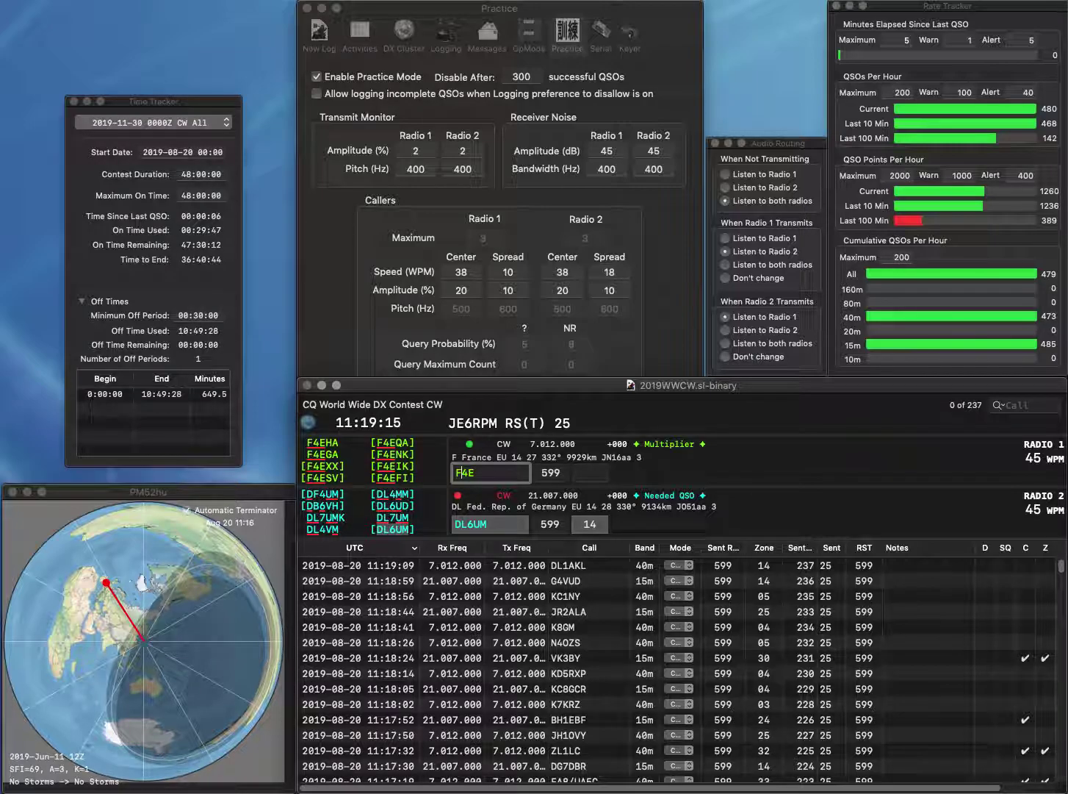
{"action": "key", "text": "Return"}
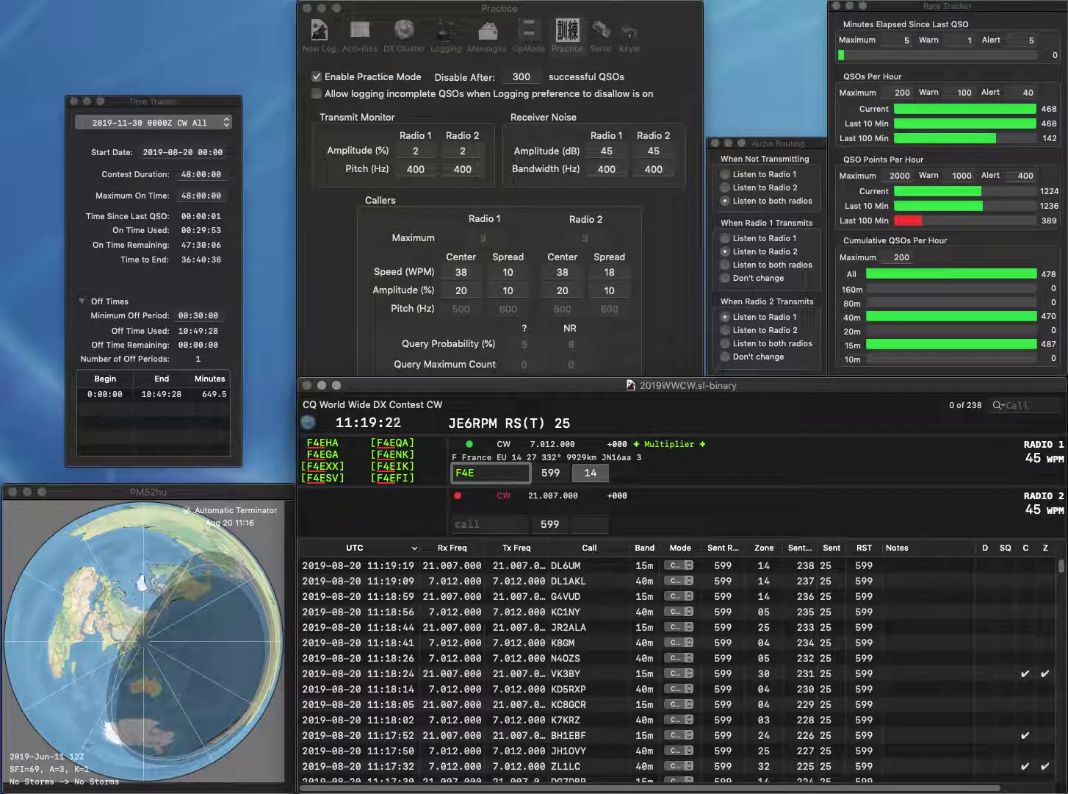
- Extend the Radio 1 call to F4EV and enter the partial call 3H on Radio 2
{"action": "type", "text": "V"}
{"action": "key", "text": "Return"}
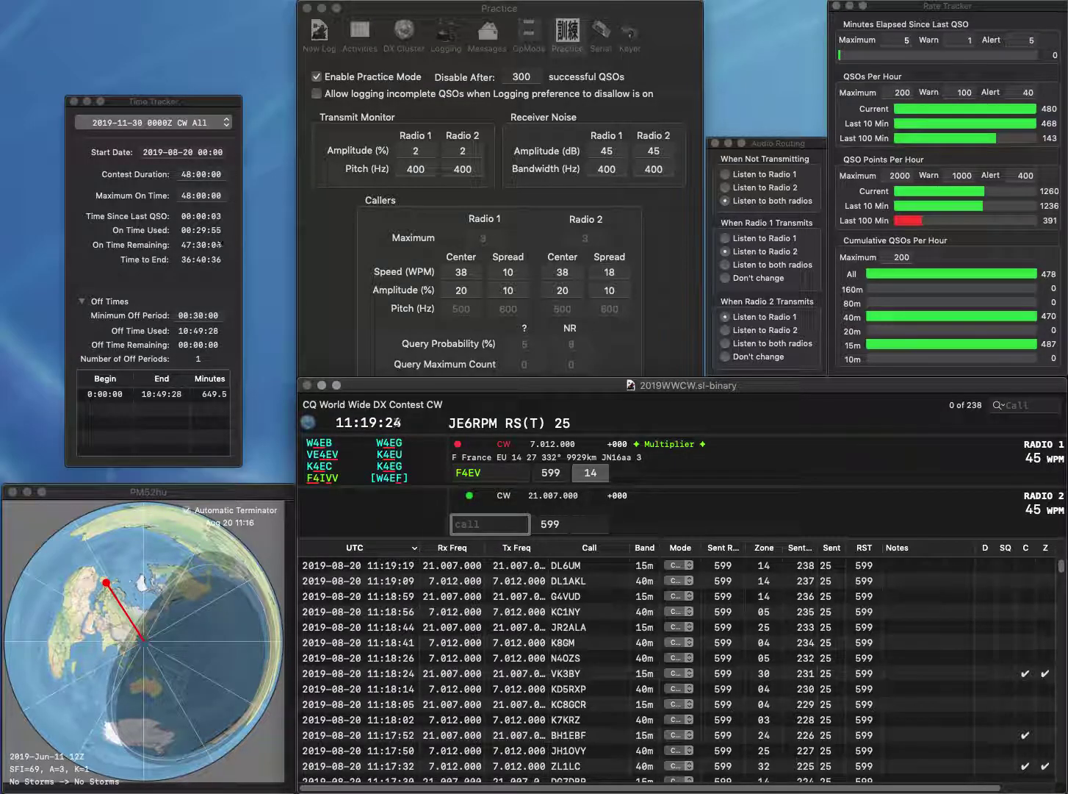
{"action": "type", "text": "3H"}
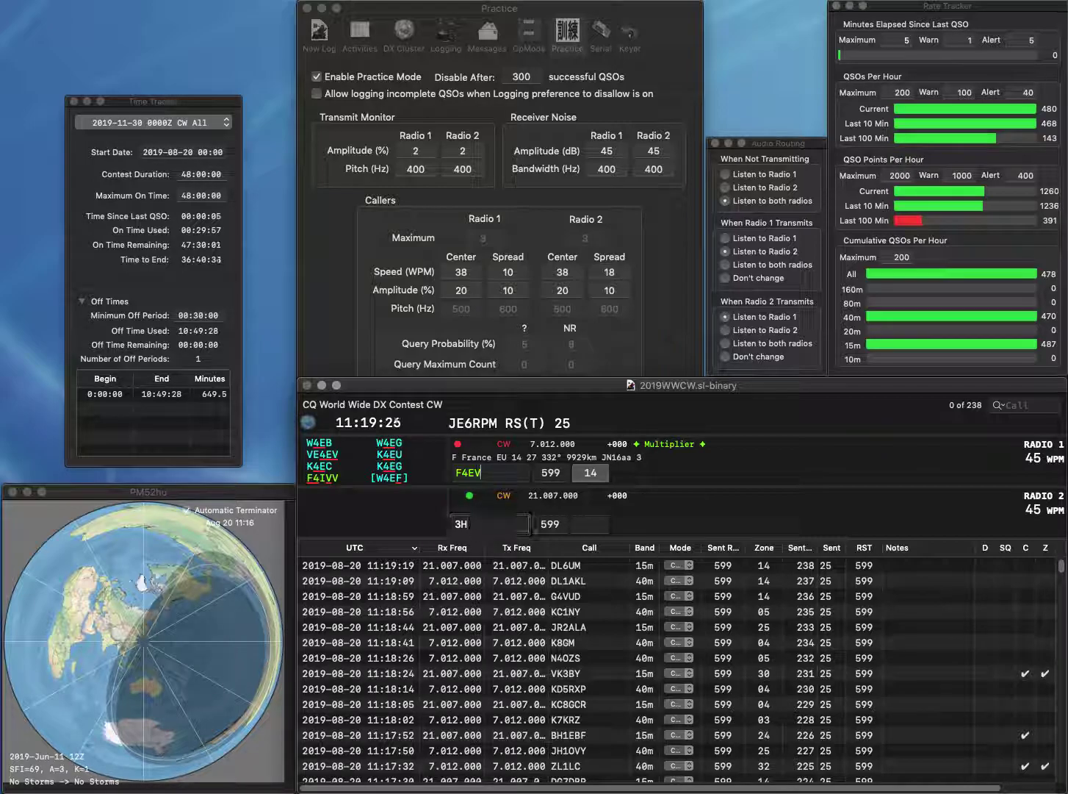
{"action": "key", "text": "BackSpace"}
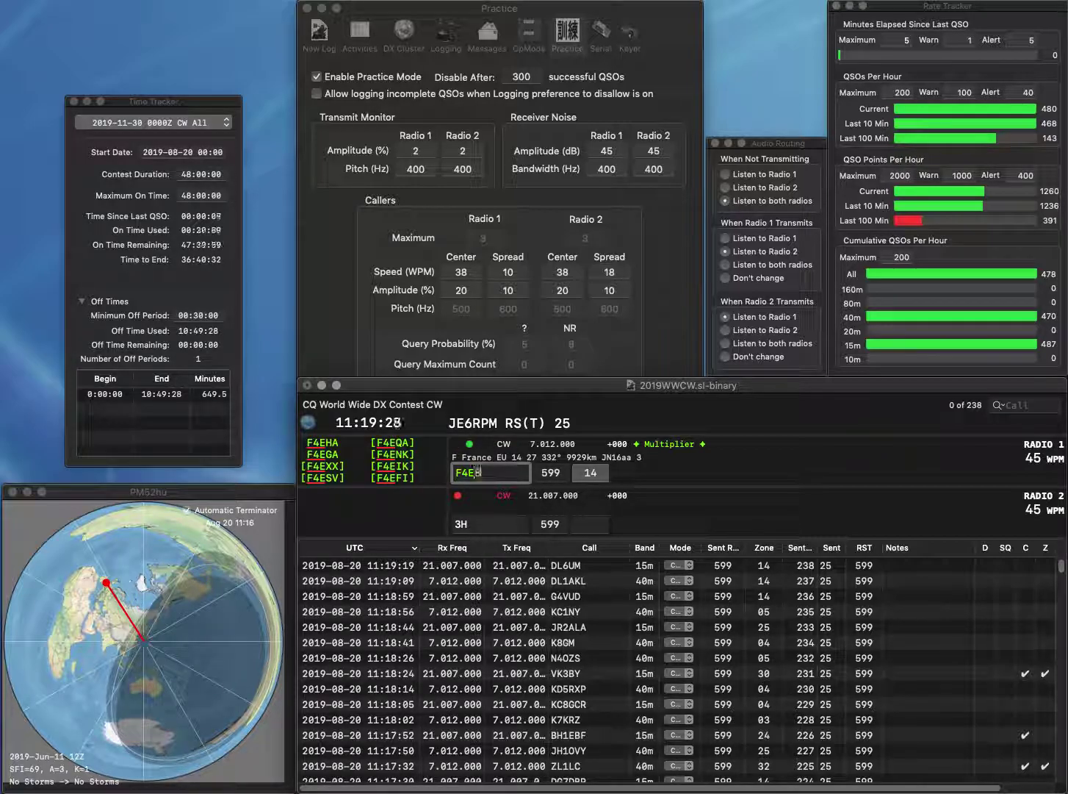
{"action": "type", "text": "SV"}
{"action": "key", "text": "Return"}
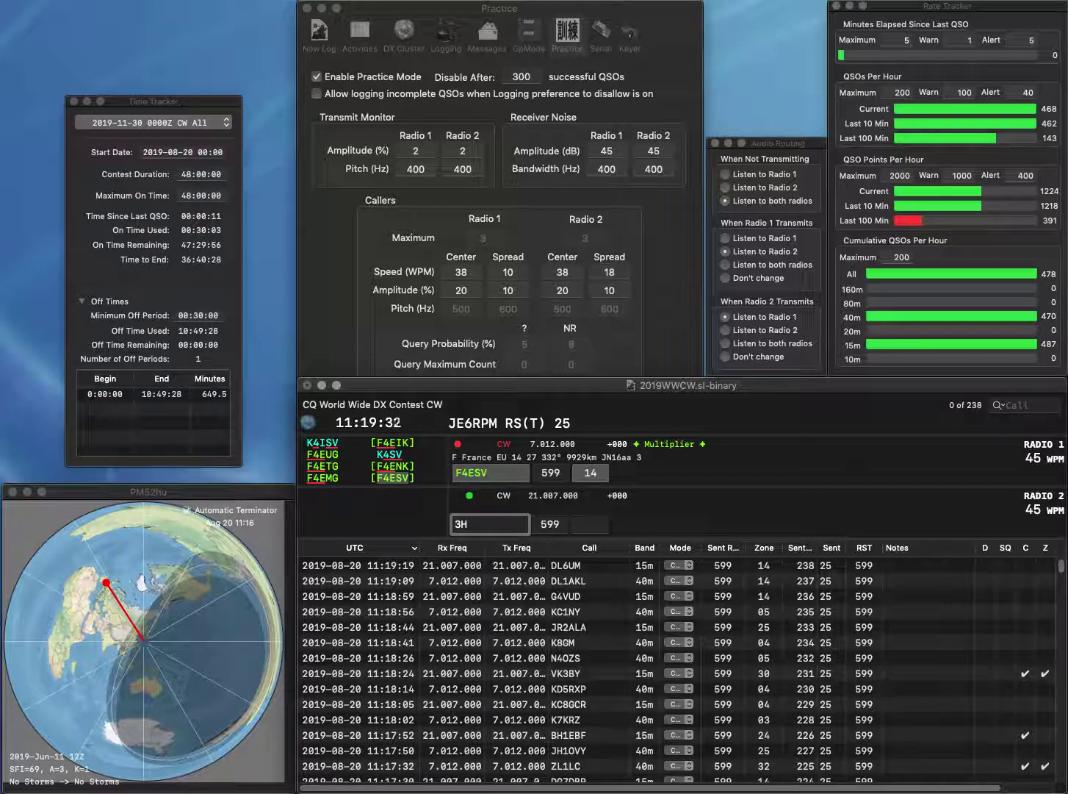
{"action": "type", "text": "WV7S"}
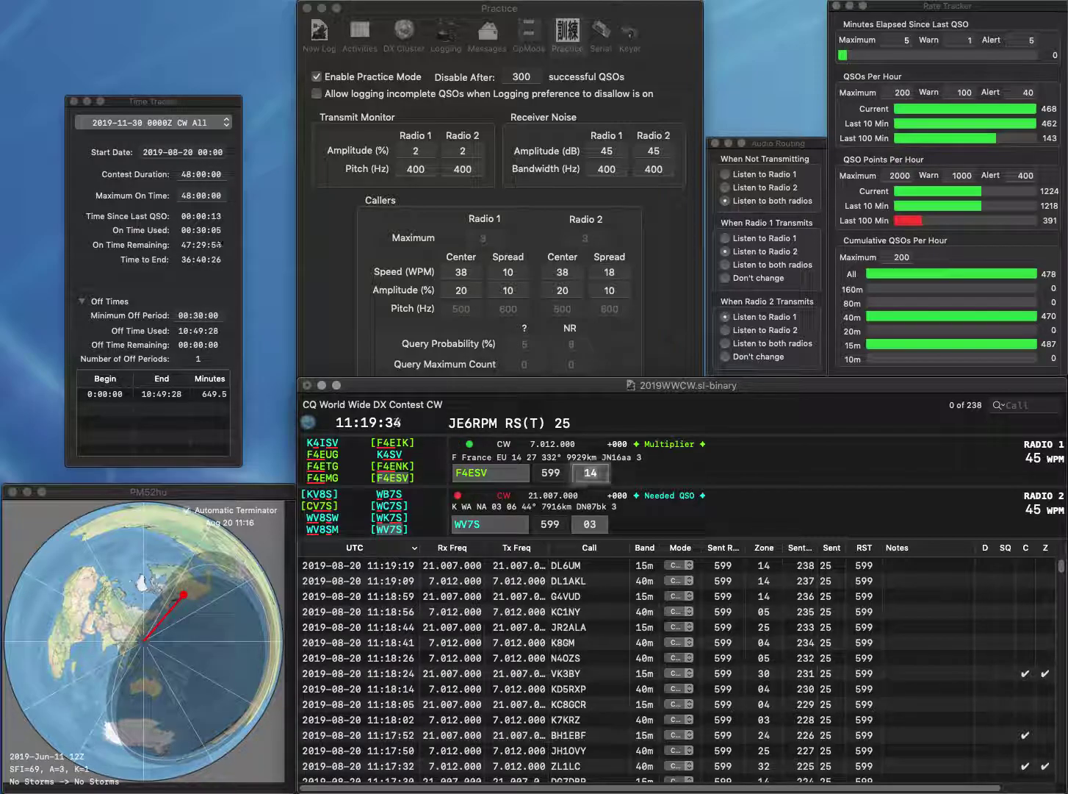
{"action": "key", "text": "Return"}
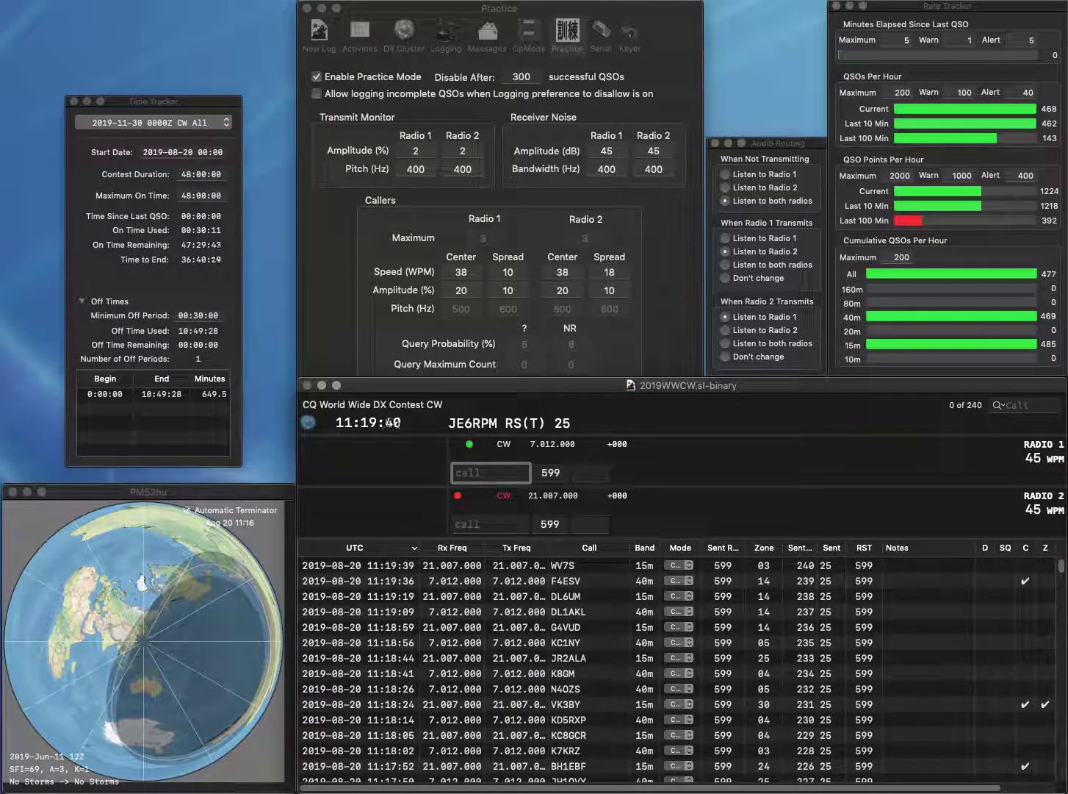
{"action": "type", "text": "YT1WA"}
{"action": "key", "text": "Return"}
{"action": "type", "text": "2G"}
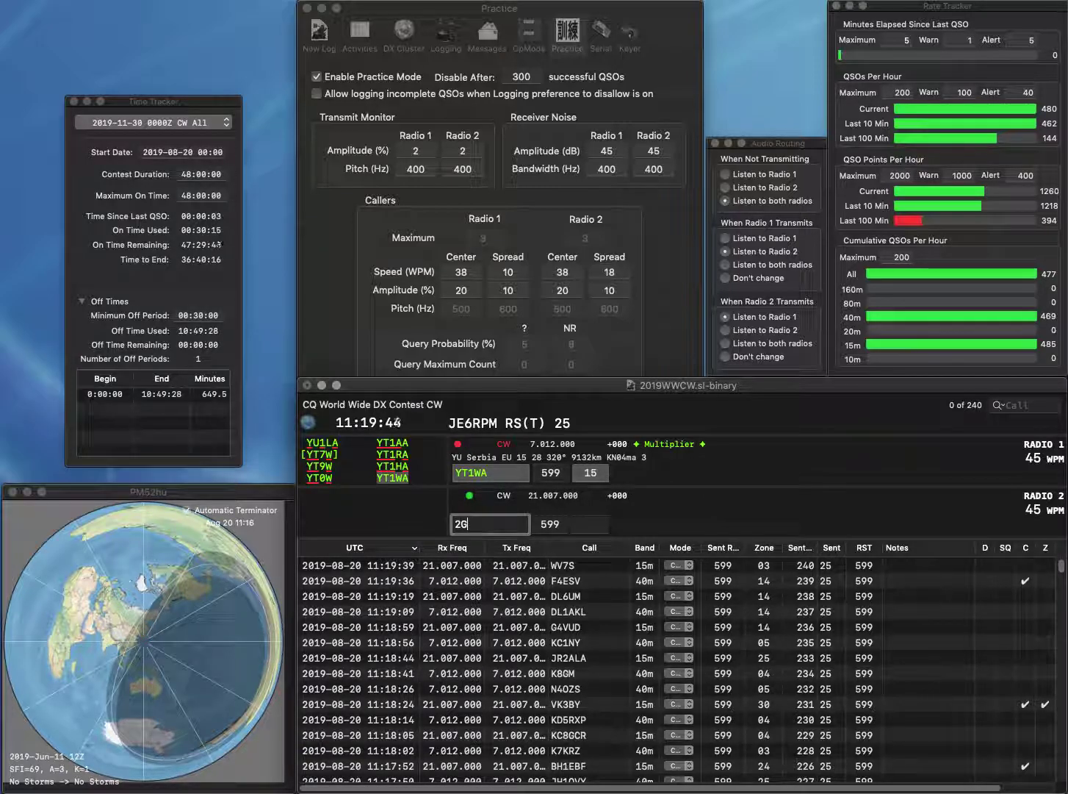
{"action": "type", "text": "D"}
{"action": "key", "text": "Home"}
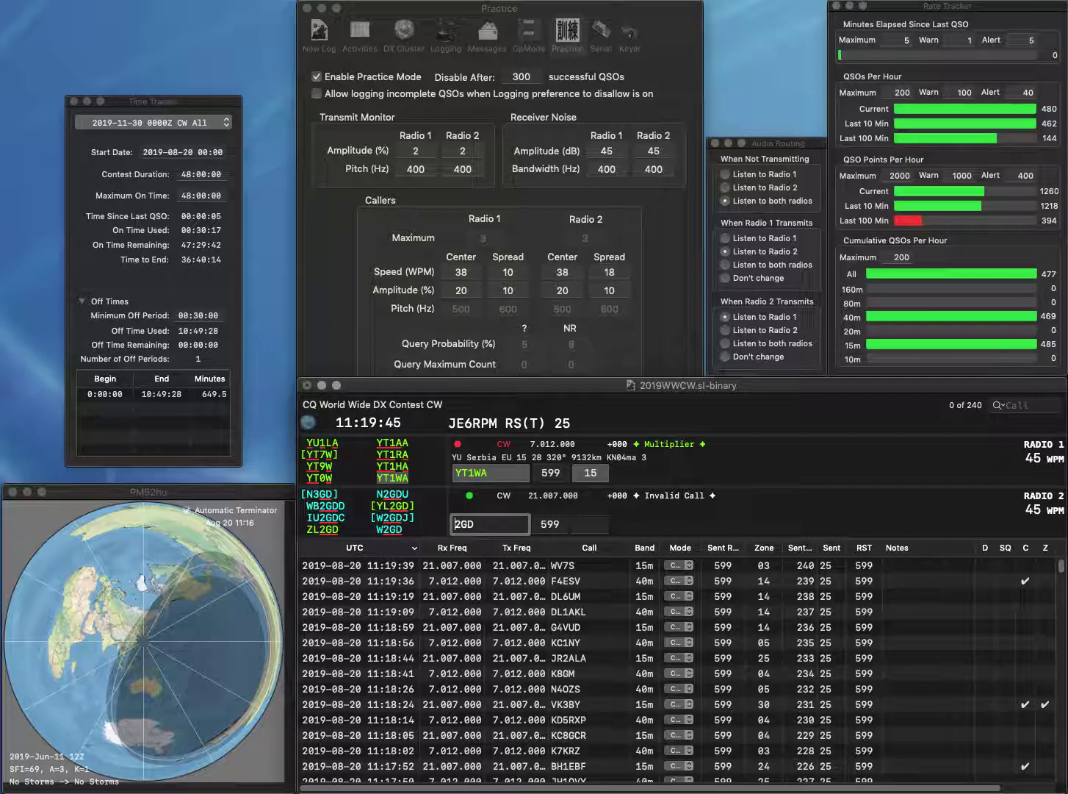
{"action": "type", "text": "YL"}
{"action": "key", "text": "Return"}
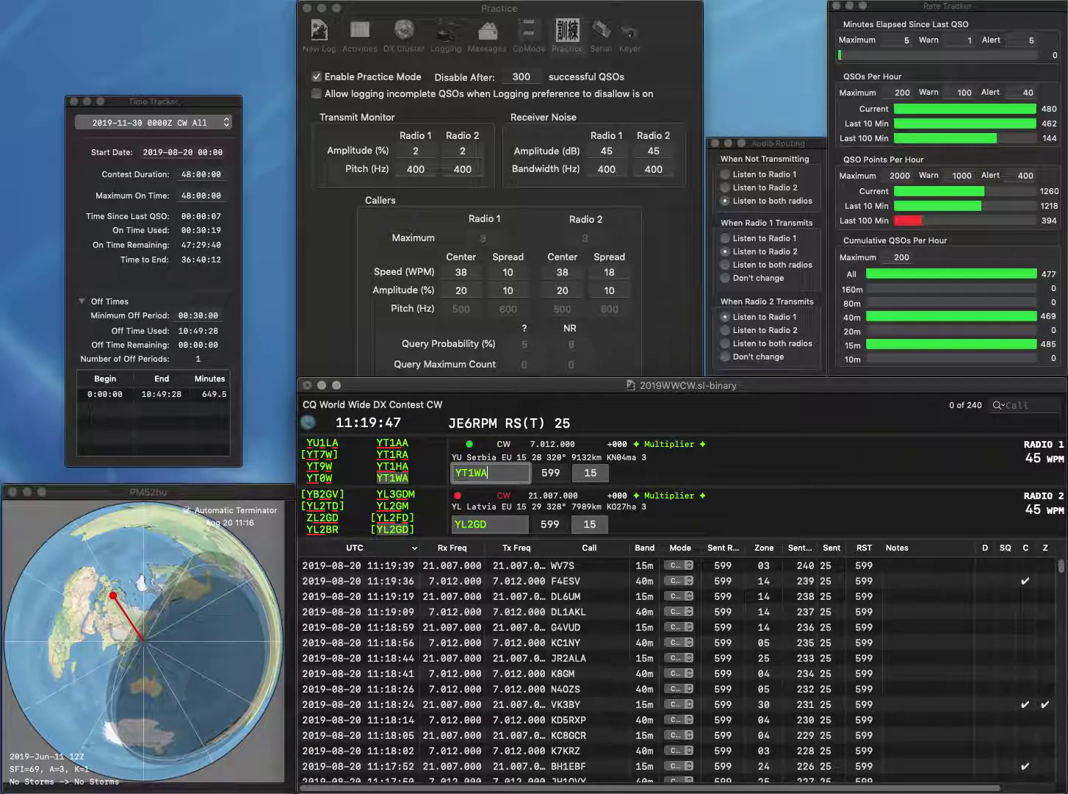
{"action": "key", "text": "Return"}
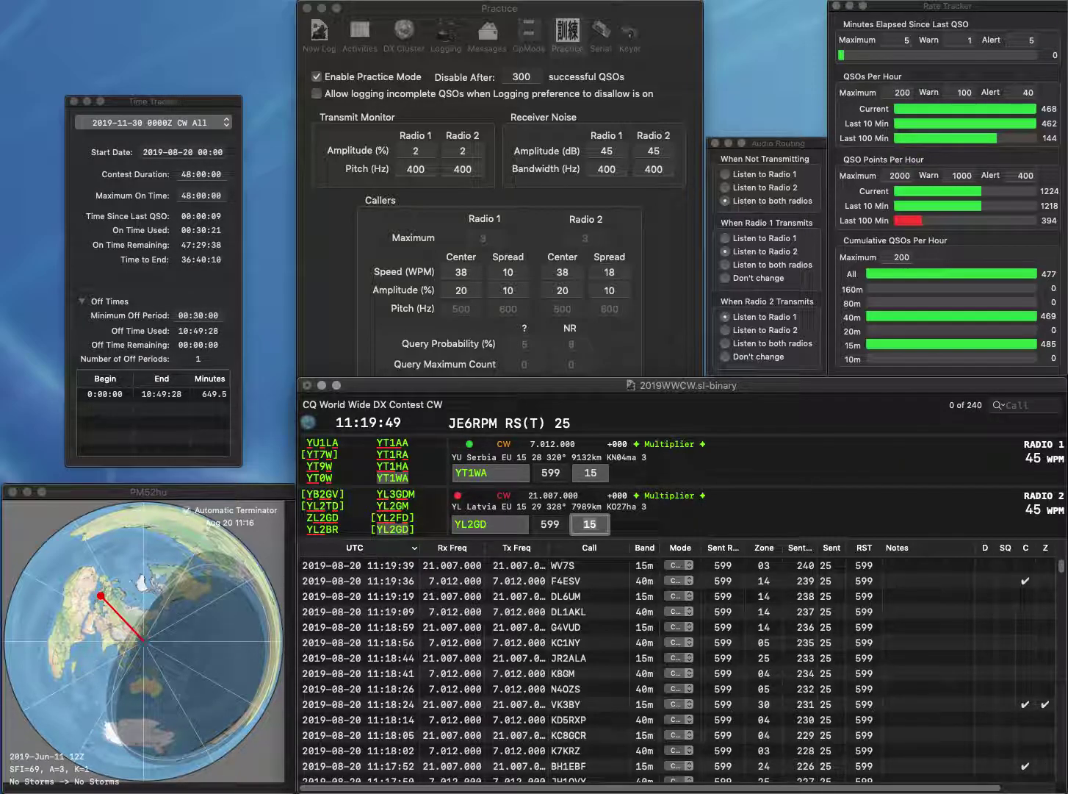
{"action": "key", "text": "Left"}
{"action": "key", "text": "BackSpace"}
{"action": "type", "text": "Z"}
{"action": "key", "text": "Return"}
{"action": "type", "text": "UR9QQ"}
{"action": "key", "text": "Return"}
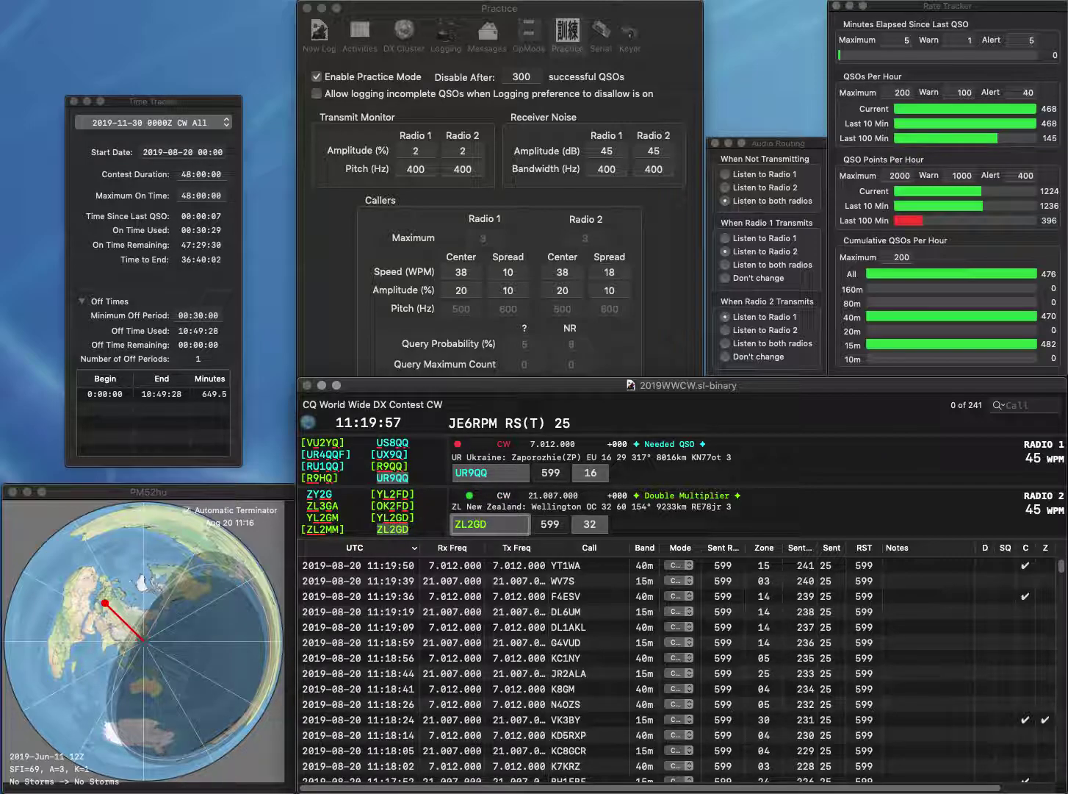
{"action": "key", "text": "Return"}
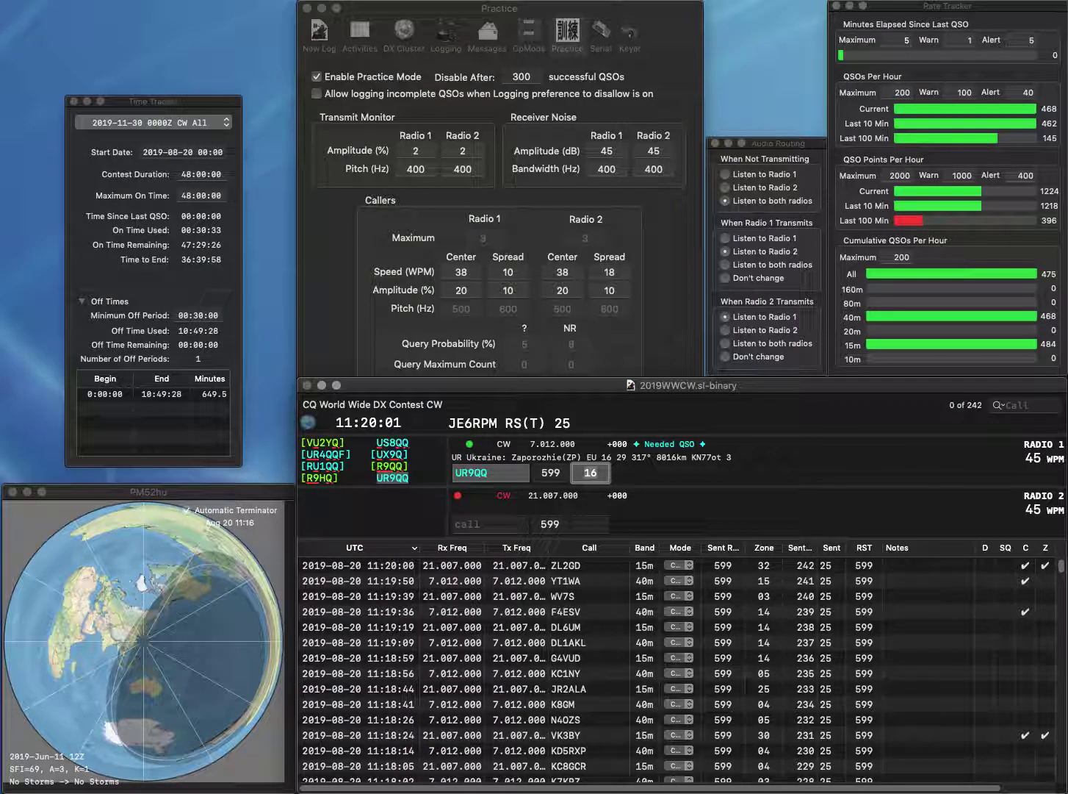
{"action": "key", "text": "Return"}
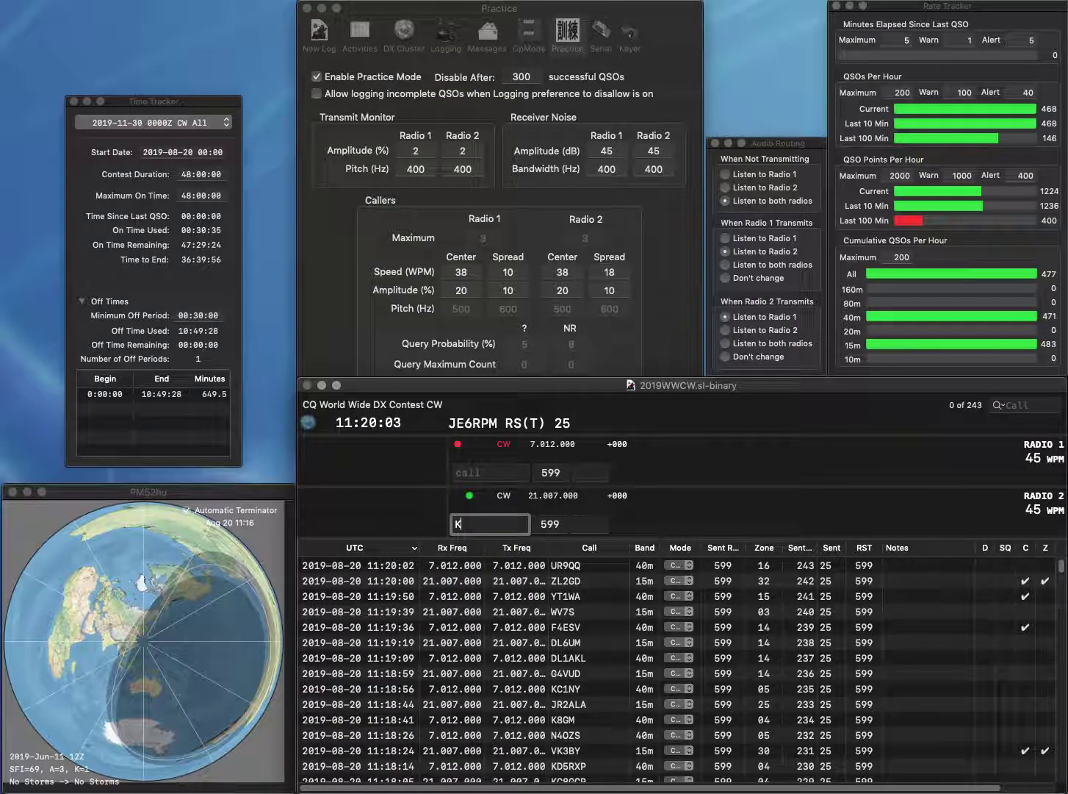
- Answer AC6T on Radio 2 and US5ABI on Radio 1, and log both contacts
{"action": "type", "text": "AC6T"}
{"action": "key", "text": "Return"}
{"action": "type", "text": "5ABI"}
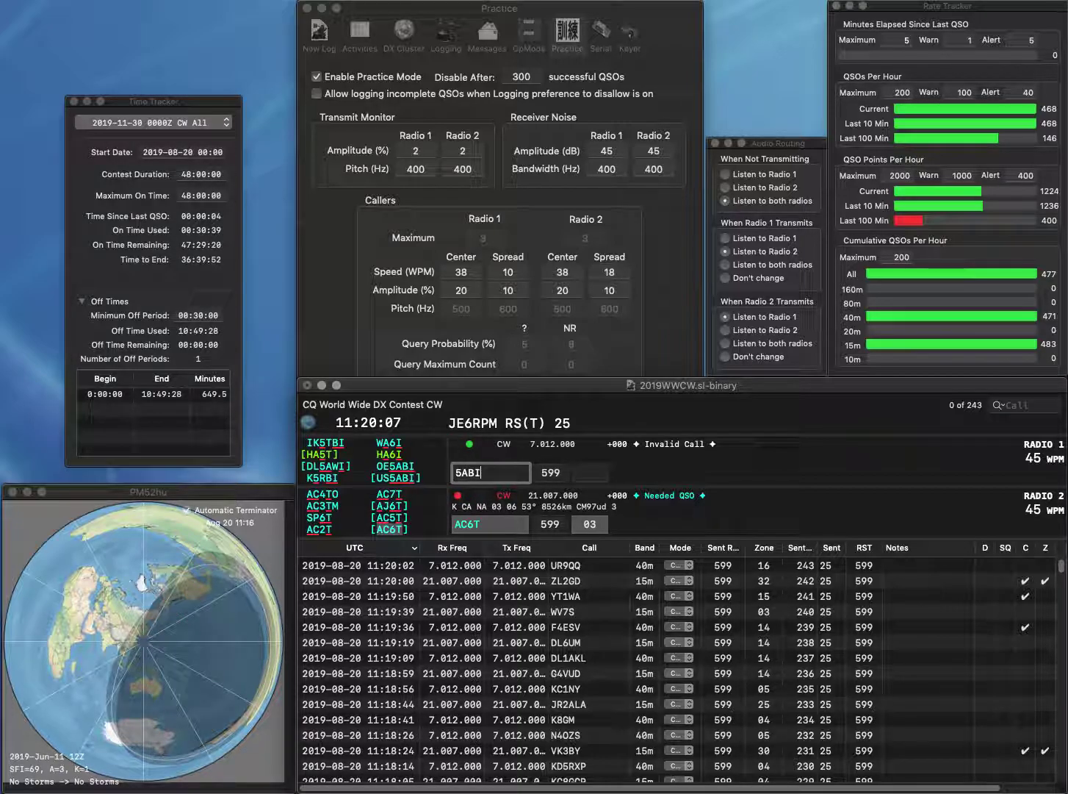
{"action": "type", "text": "US"}
{"action": "key", "text": "Return"}
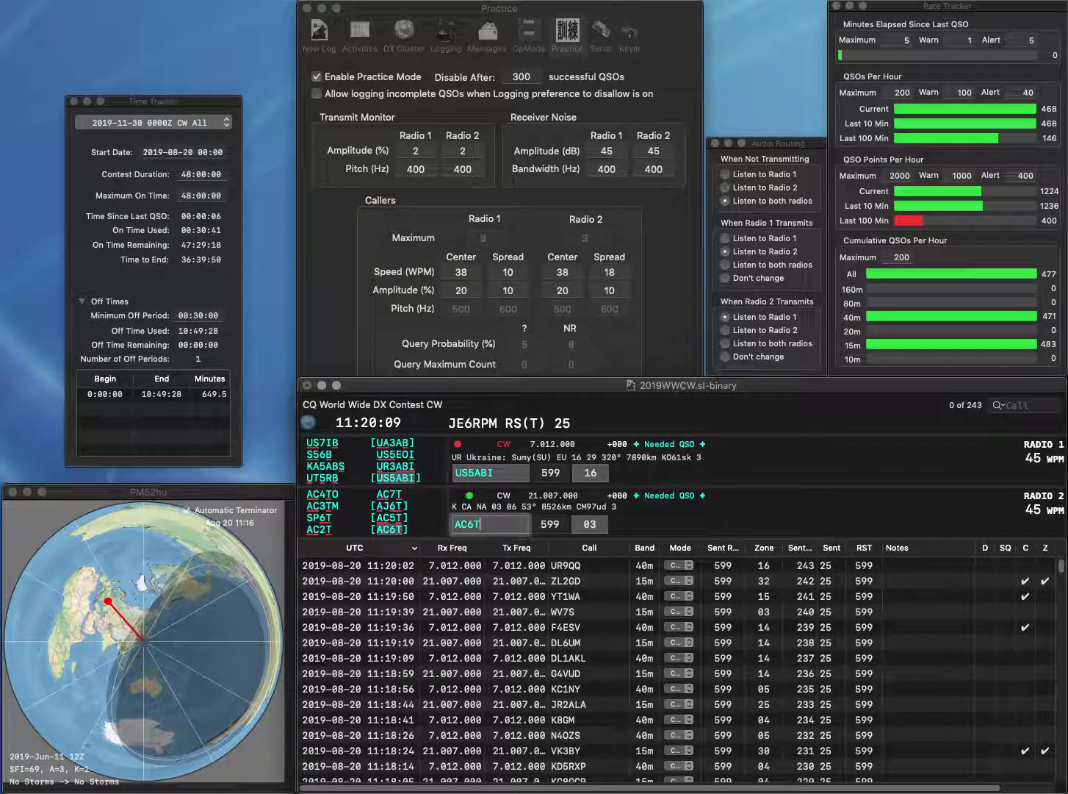
{"action": "key", "text": "Return"}
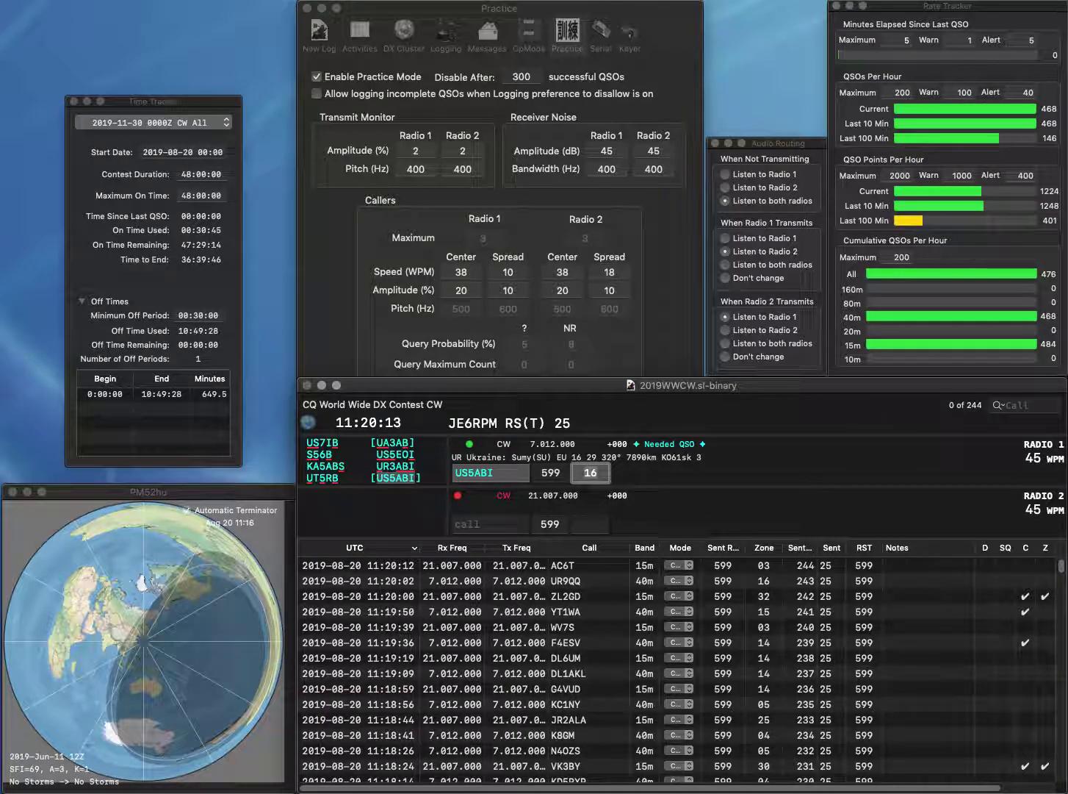
{"action": "key", "text": "Return"}
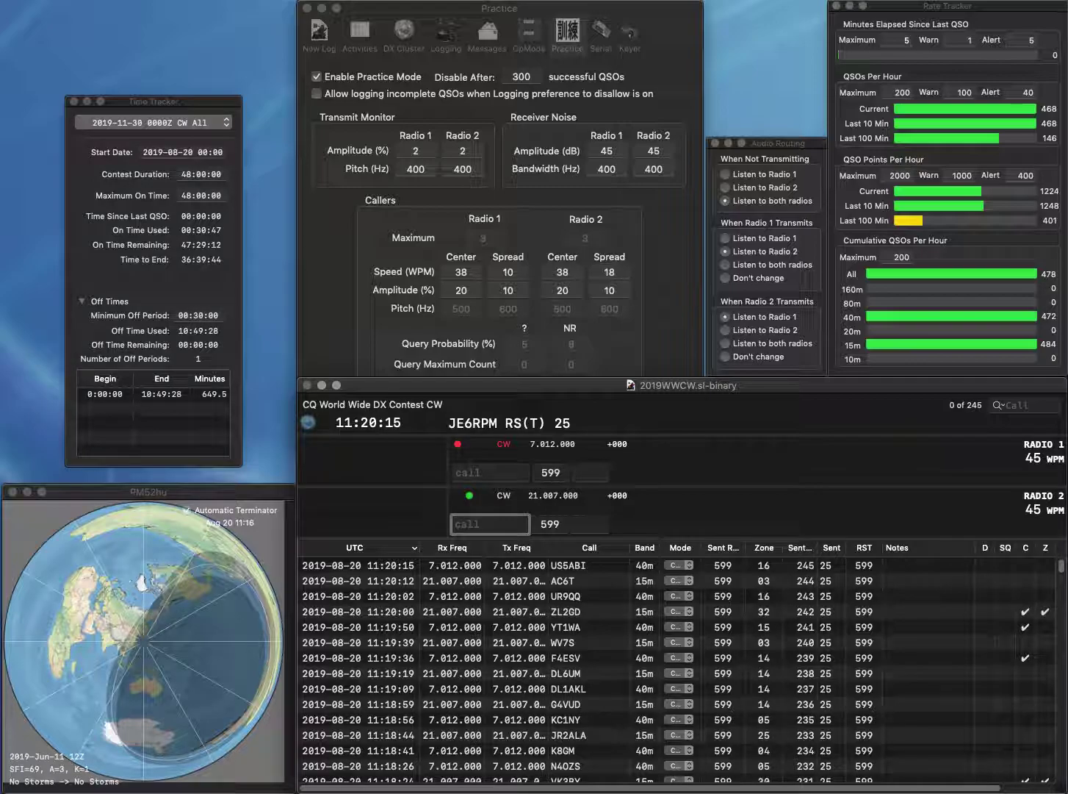
- Answer KV5DDY on Radio 2 and send the partial call LR on Radio 1
{"action": "type", "text": "KV5DDY"}
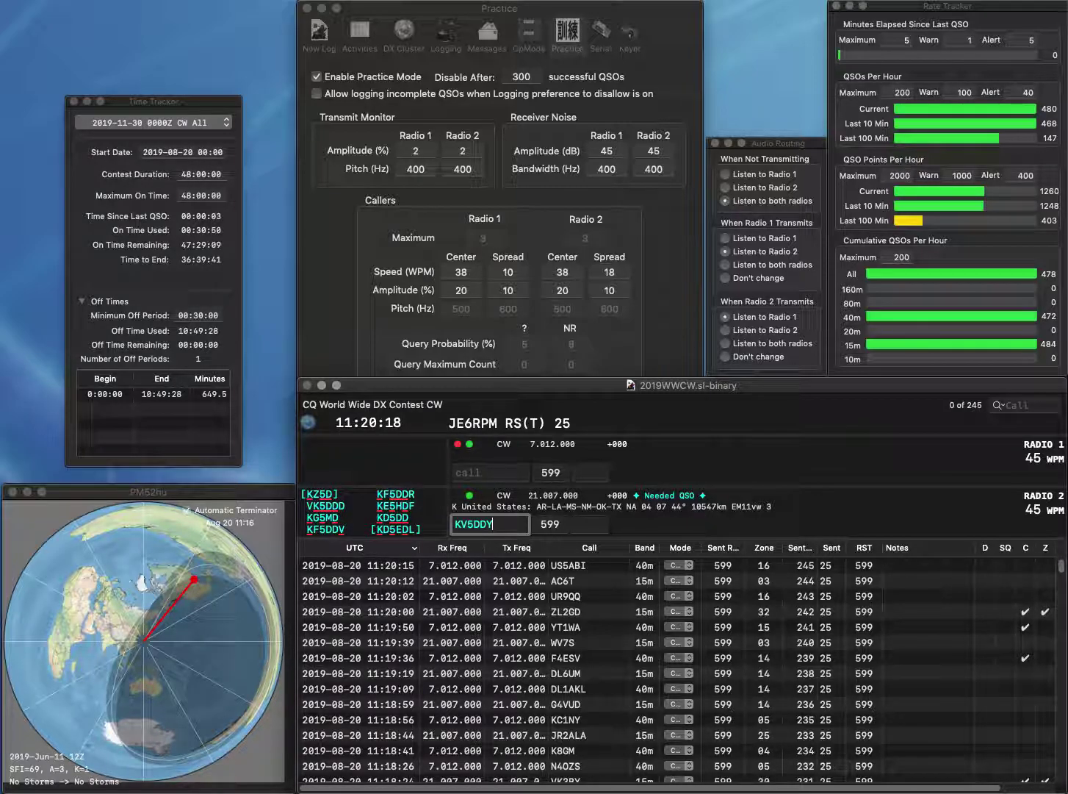
{"action": "key", "text": "Return"}
{"action": "type", "text": "LR"}
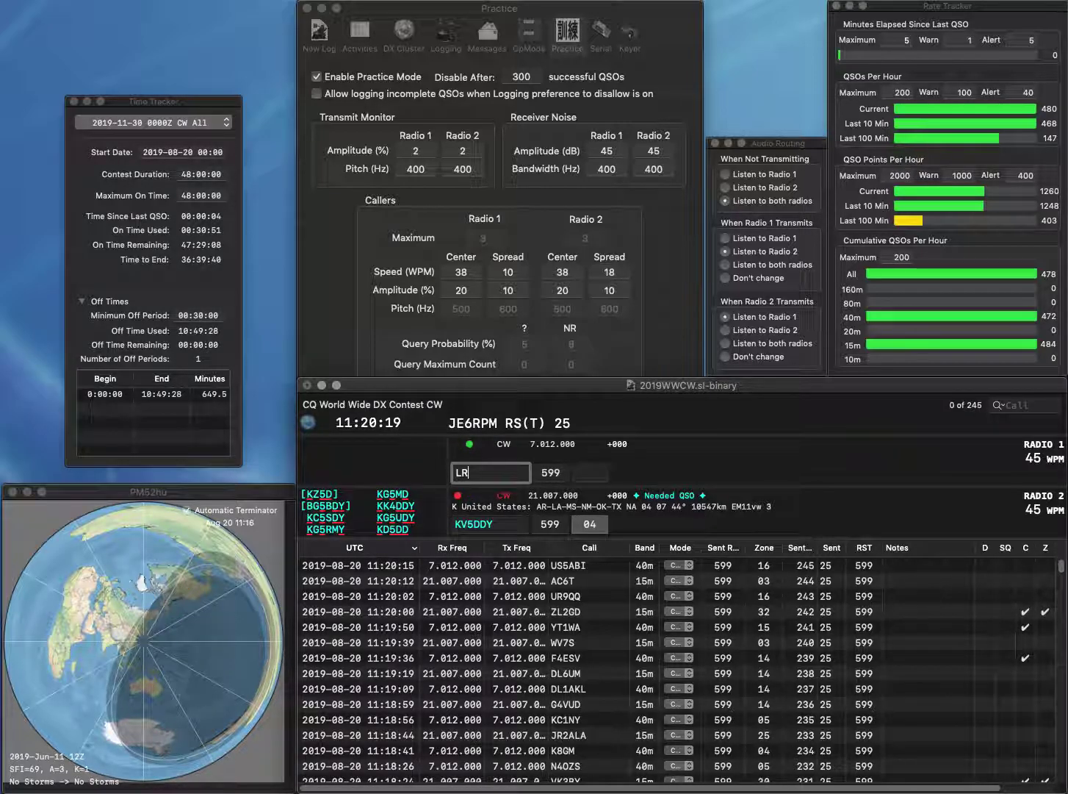
{"action": "key", "text": "Return"}
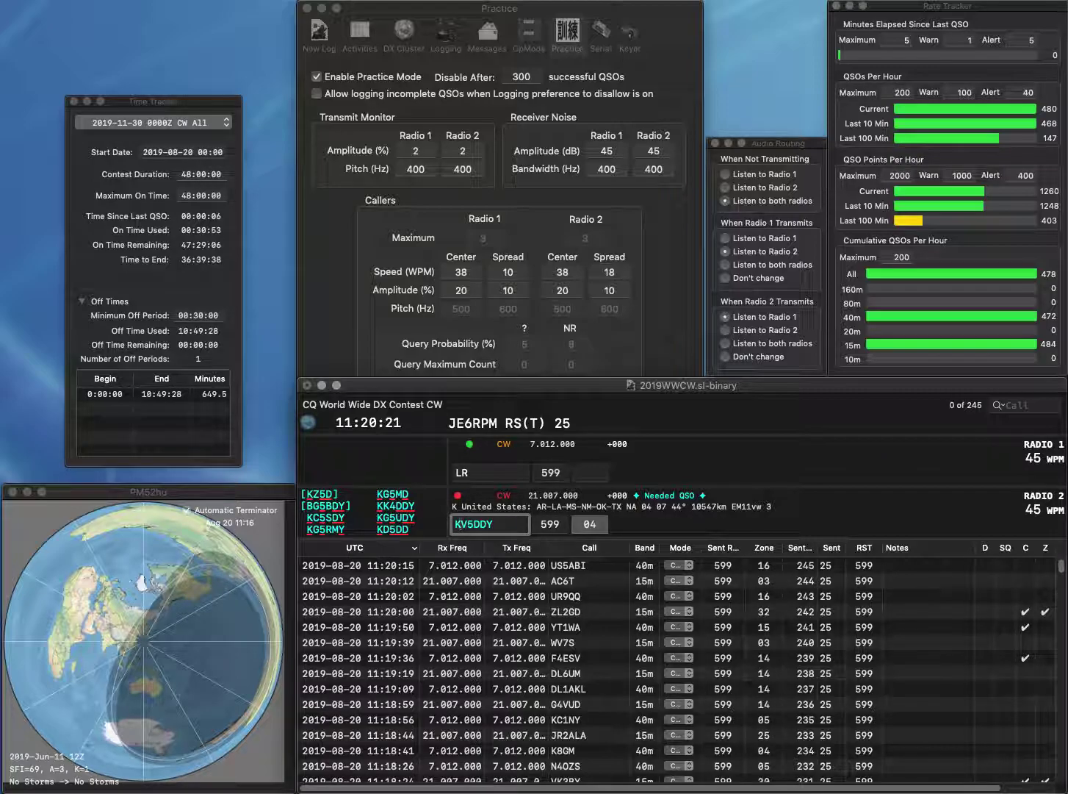
- Correct the Radio 2 call to KK4DDY and send the corrected call
{"action": "key", "text": "BackSpace"}
{"action": "type", "text": "K"}
{"action": "key", "text": "Right"}
{"action": "key", "text": "BackSpace"}
{"action": "type", "text": "4"}
{"action": "key", "text": "Return"}
- Complete the Radio 1 call as S57LR and send it, and log the KK4DDY and S57LR contacts
{"action": "left_click", "coordinate": [456, 471]}
{"action": "type", "text": "7"}
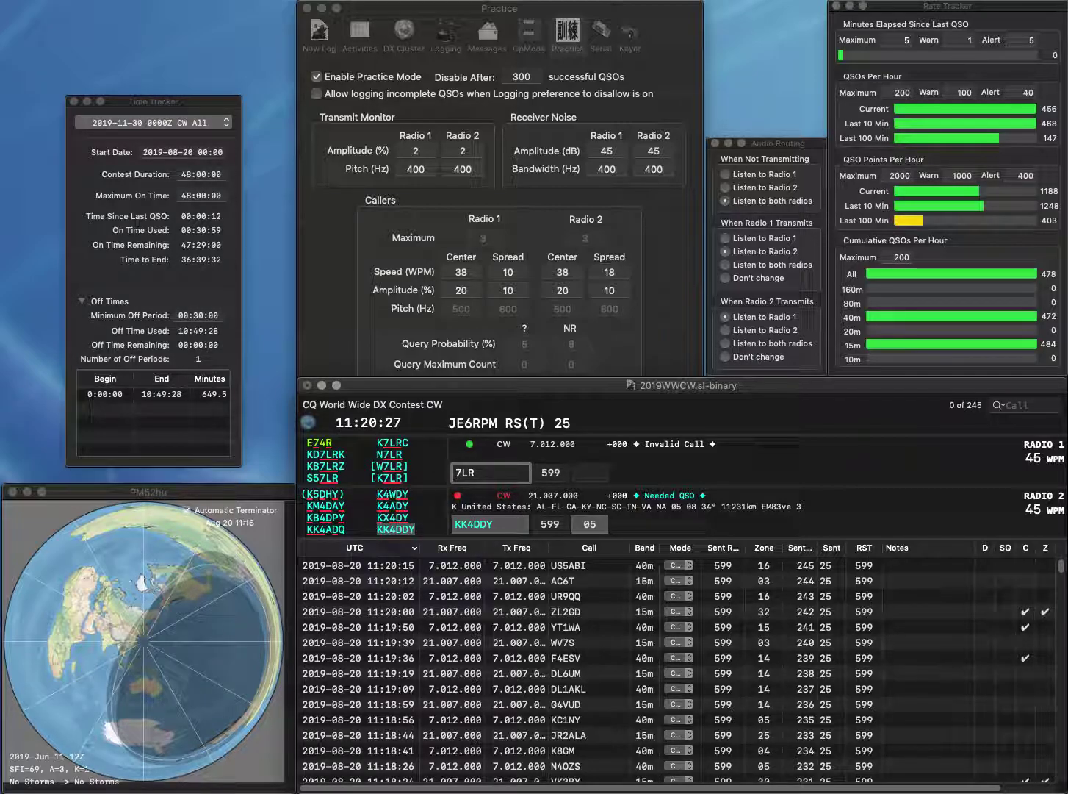
{"action": "type", "text": "S5"}
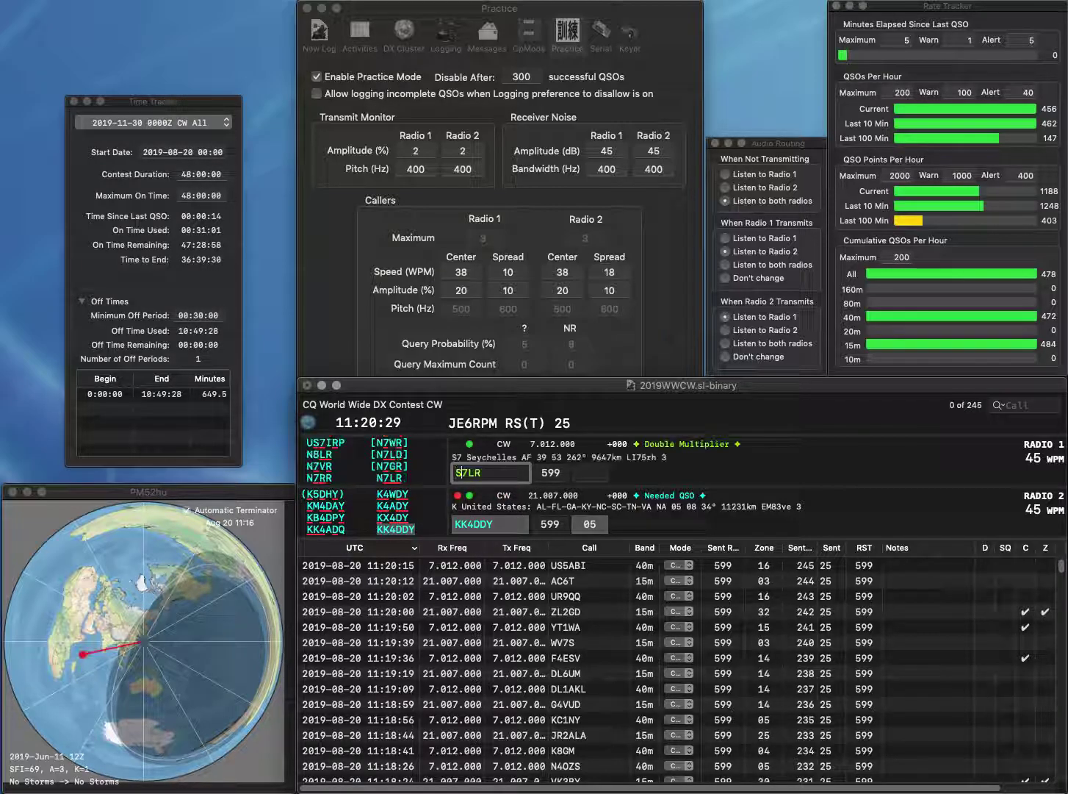
{"action": "key", "text": "Return"}
{"action": "key", "text": "Return"}
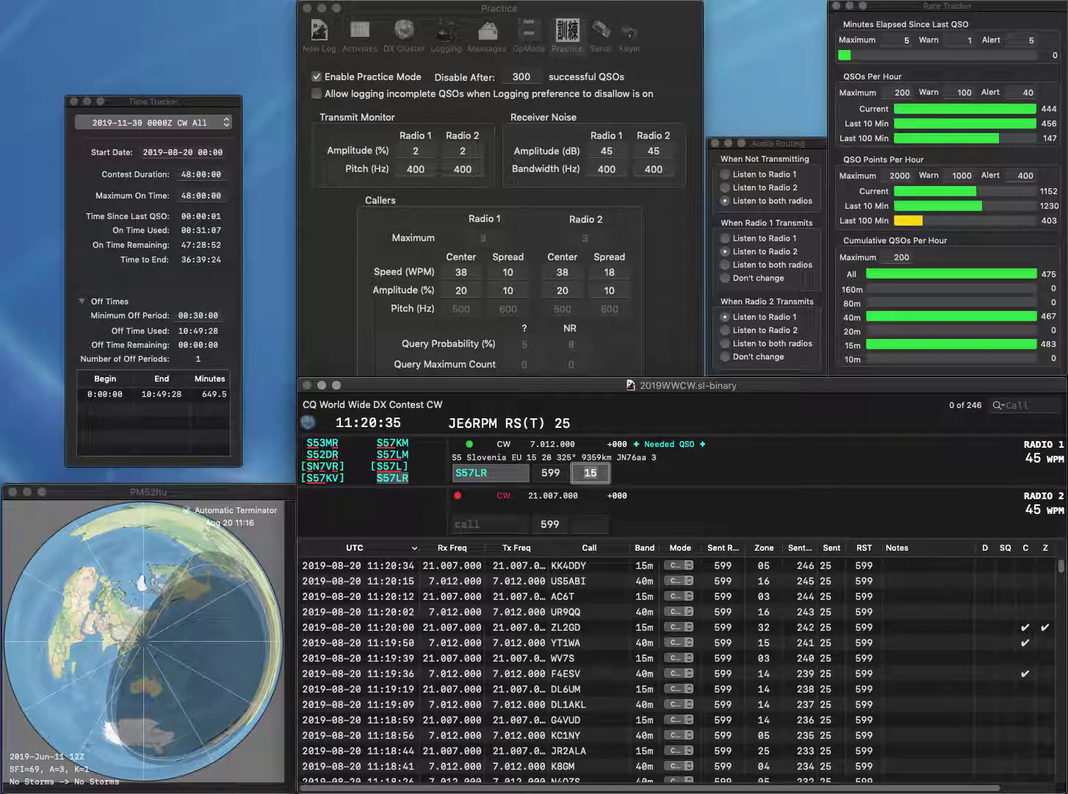
{"action": "key", "text": "Return"}
{"action": "type", "text": "K2"}
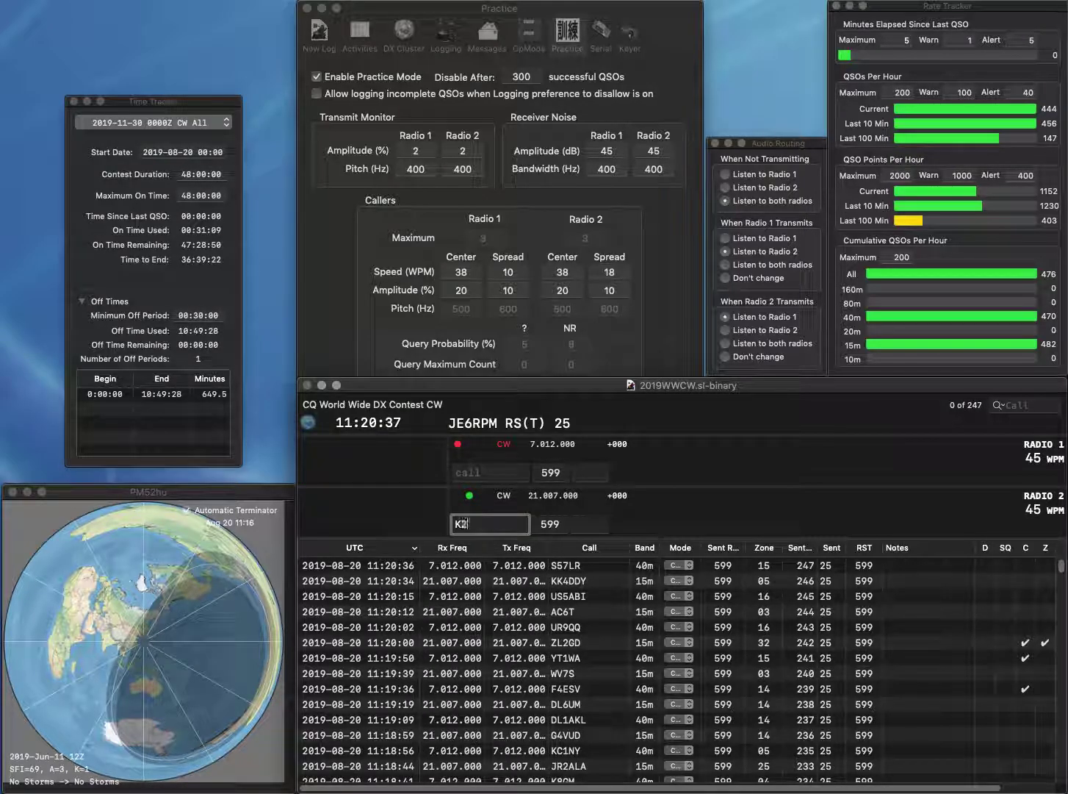
{"action": "type", "text": "JB"}
{"action": "key", "text": "Return"}
{"action": "type", "text": "NI6W"}
{"action": "key", "text": "Return"}
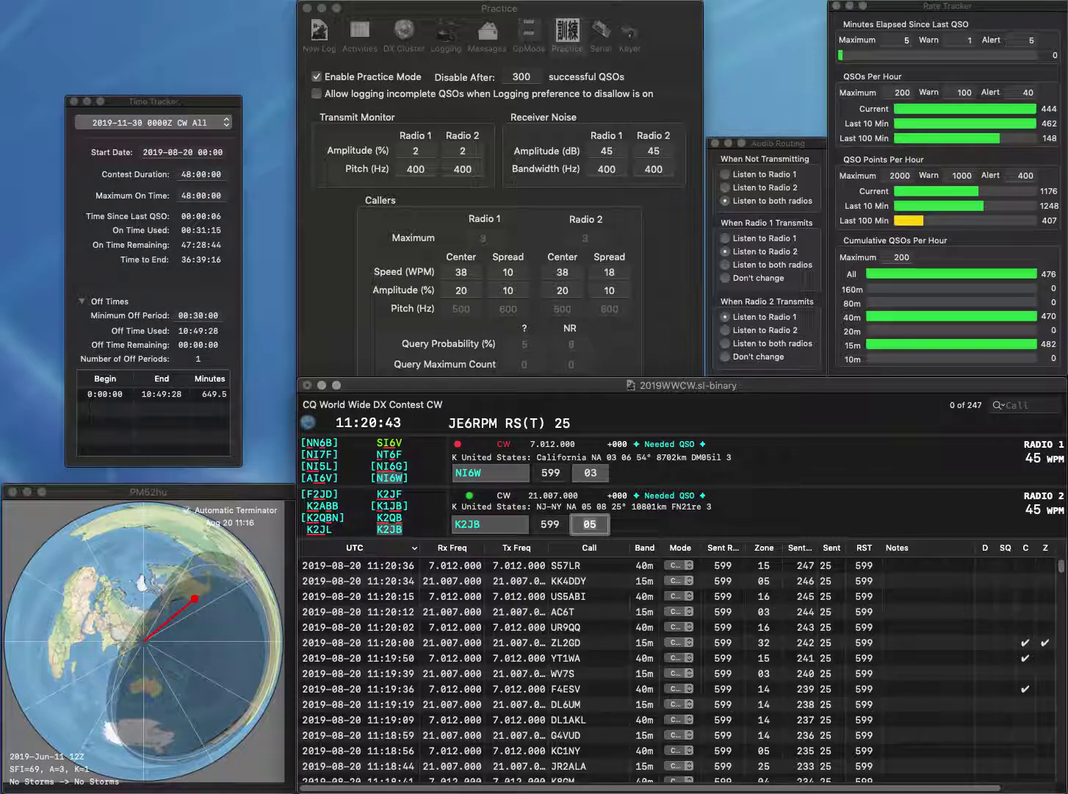
{"action": "key", "text": "Return"}
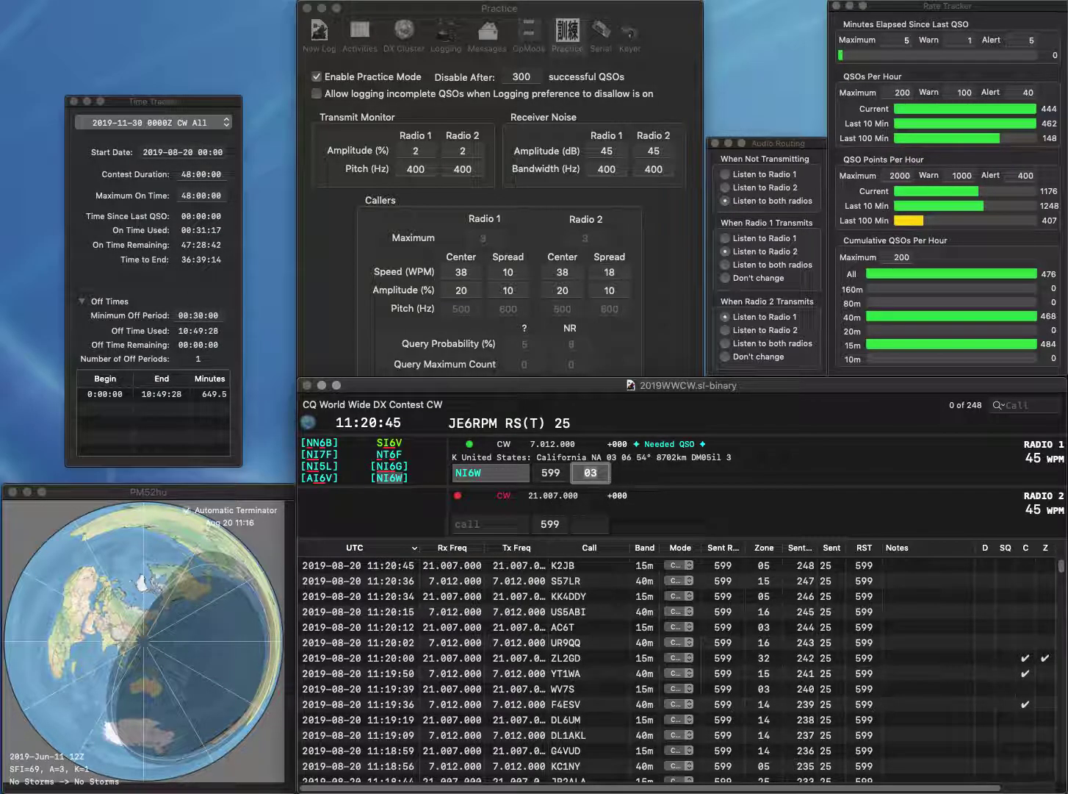
{"action": "key", "text": "Return"}
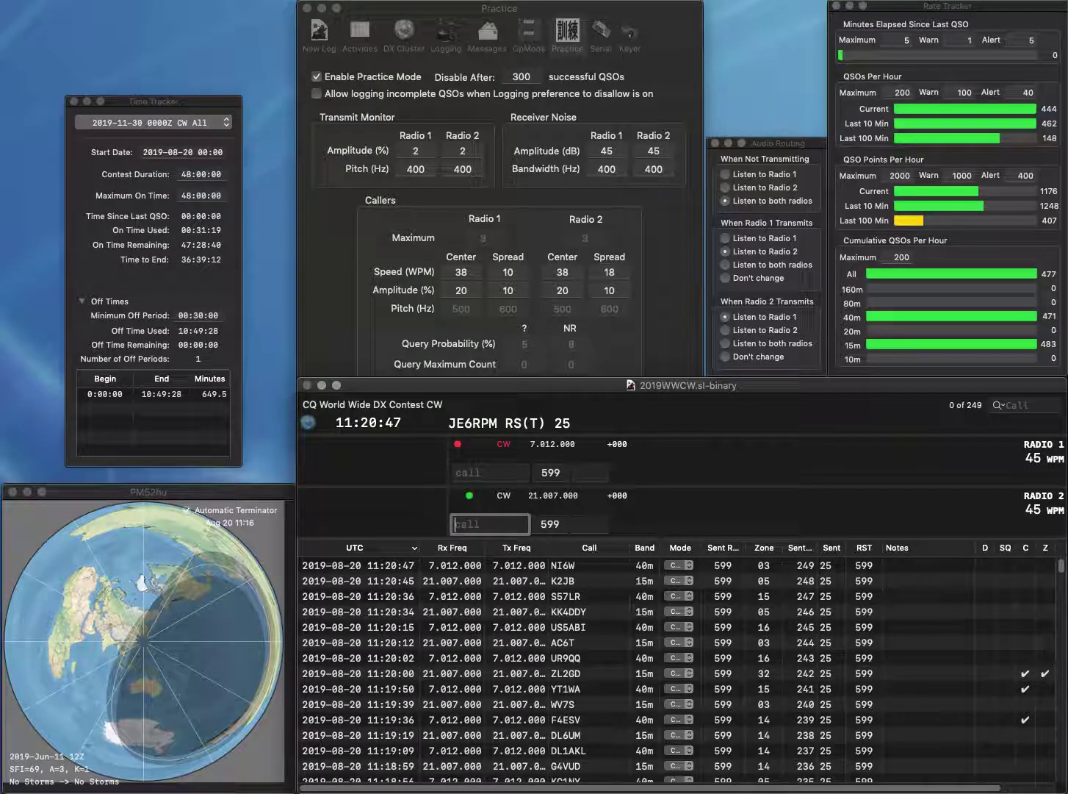
{"action": "key", "text": "Return"}
{"action": "type", "text": "KM4J"}
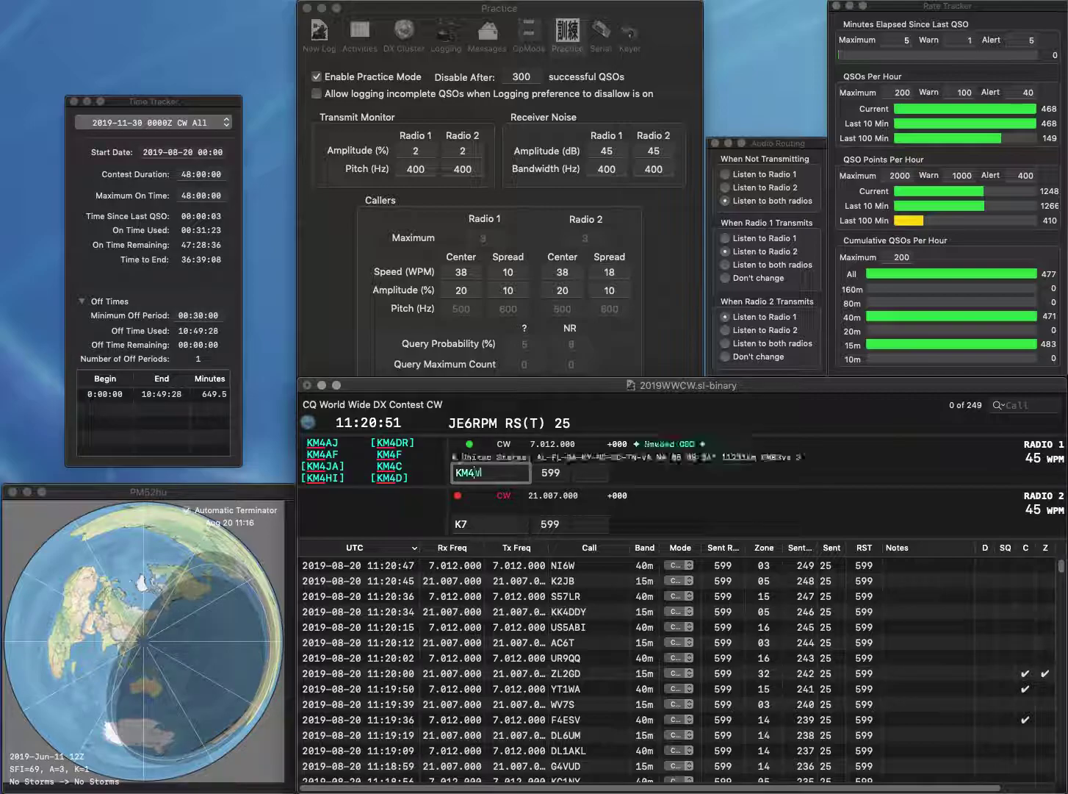
{"action": "type", "text": "AD"}
{"action": "key", "text": "Return"}
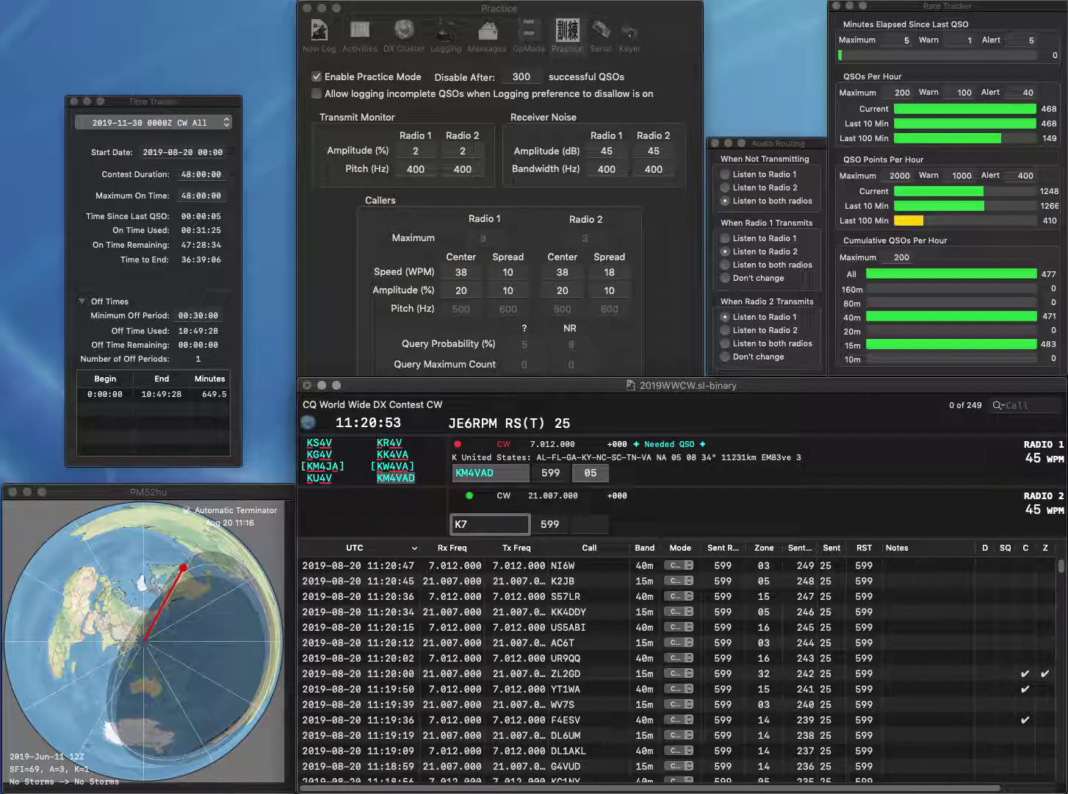
{"action": "type", "text": "HBN"}
{"action": "key", "text": "Return"}
{"action": "key", "text": "Return"}
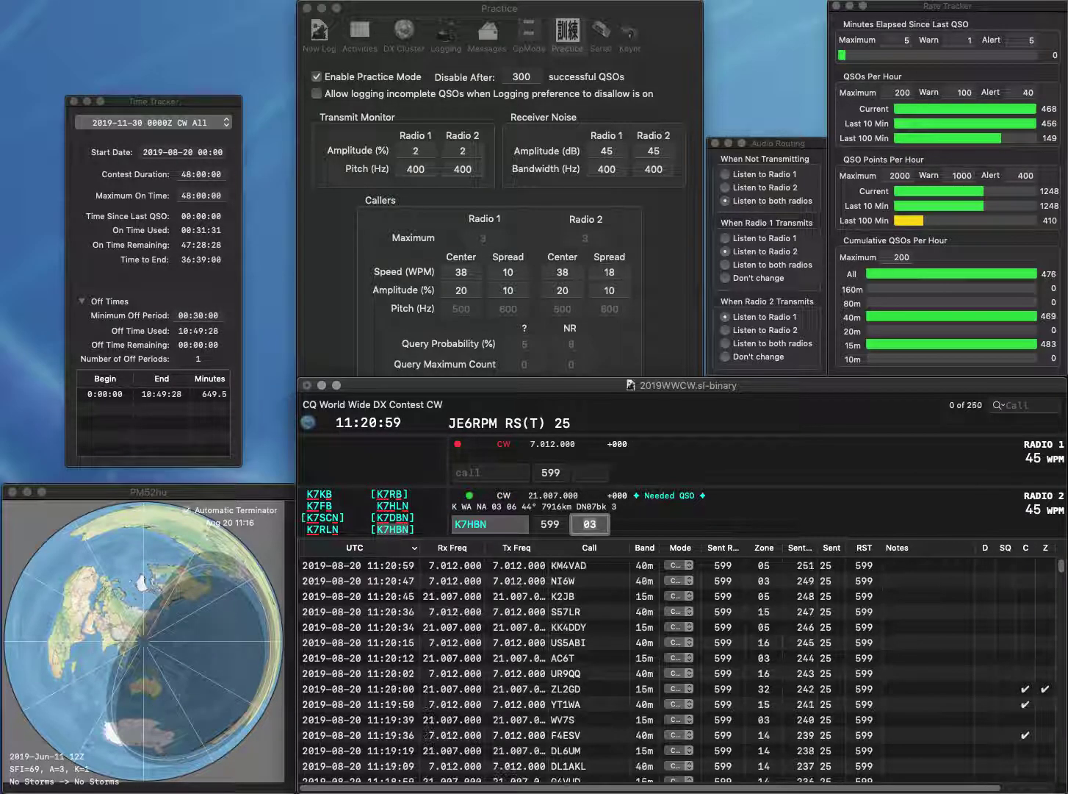
{"action": "key", "text": "Return"}
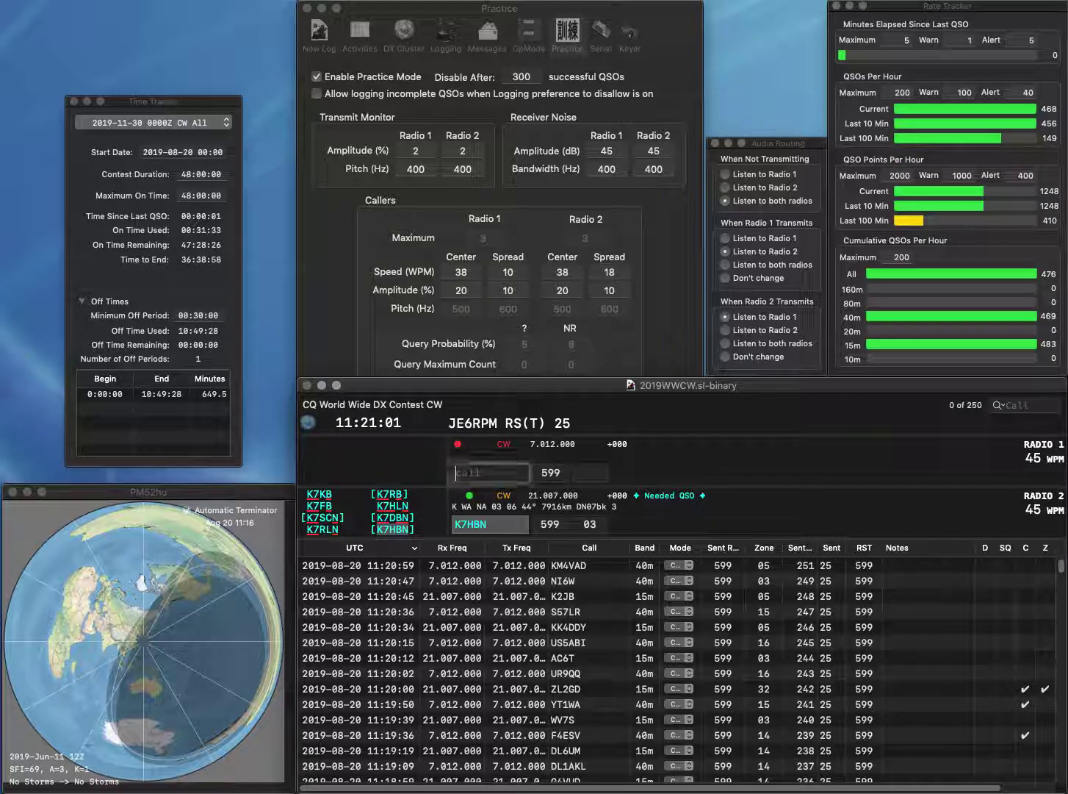
{"action": "type", "text": "K2"}
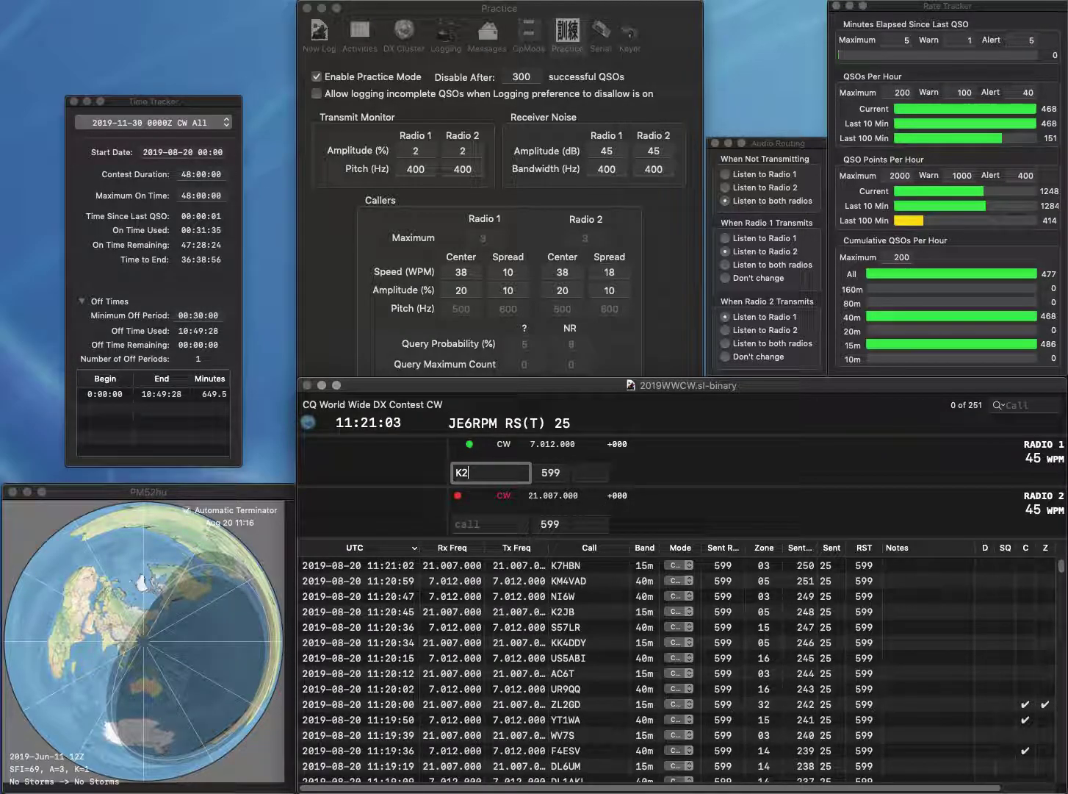
{"action": "type", "text": "ABZ"}
{"action": "key", "text": "Return"}
{"action": "type", "text": "Z"}
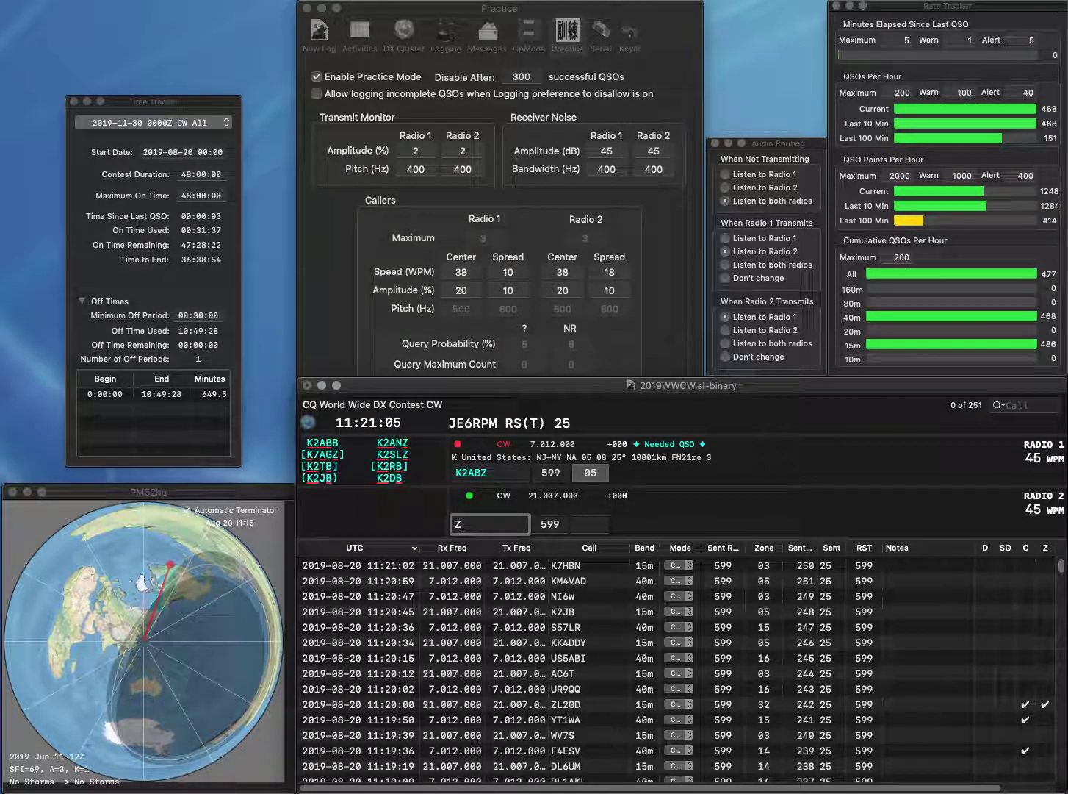
{"action": "type", "text": "2SMQ"}
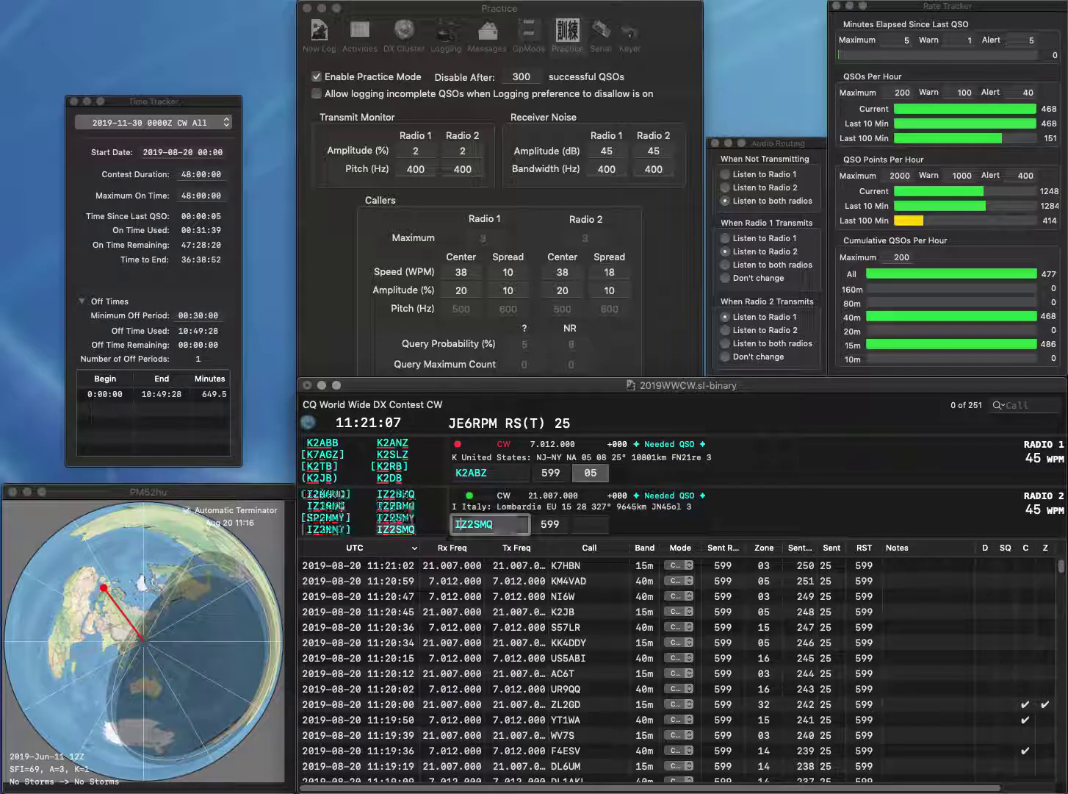
{"action": "key", "text": "Return"}
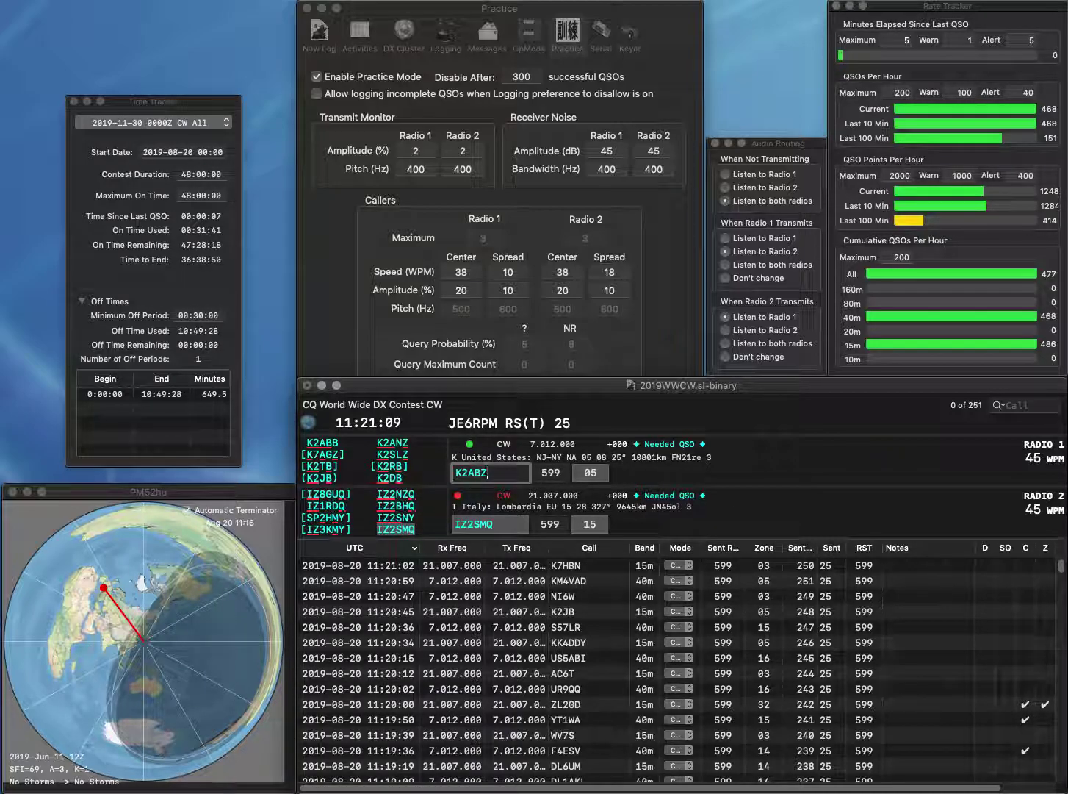
{"action": "key", "text": "BackSpace"}
{"action": "type", "text": "B"}
{"action": "key", "text": "Return"}
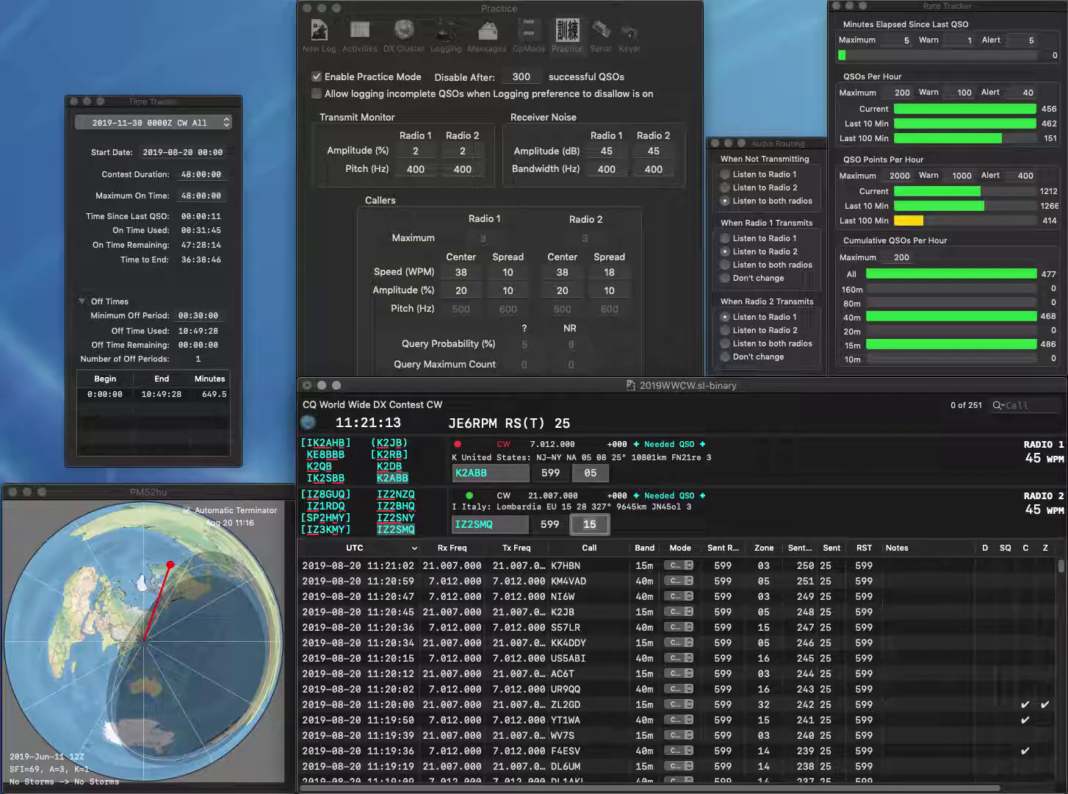
{"action": "key", "text": "Return"}
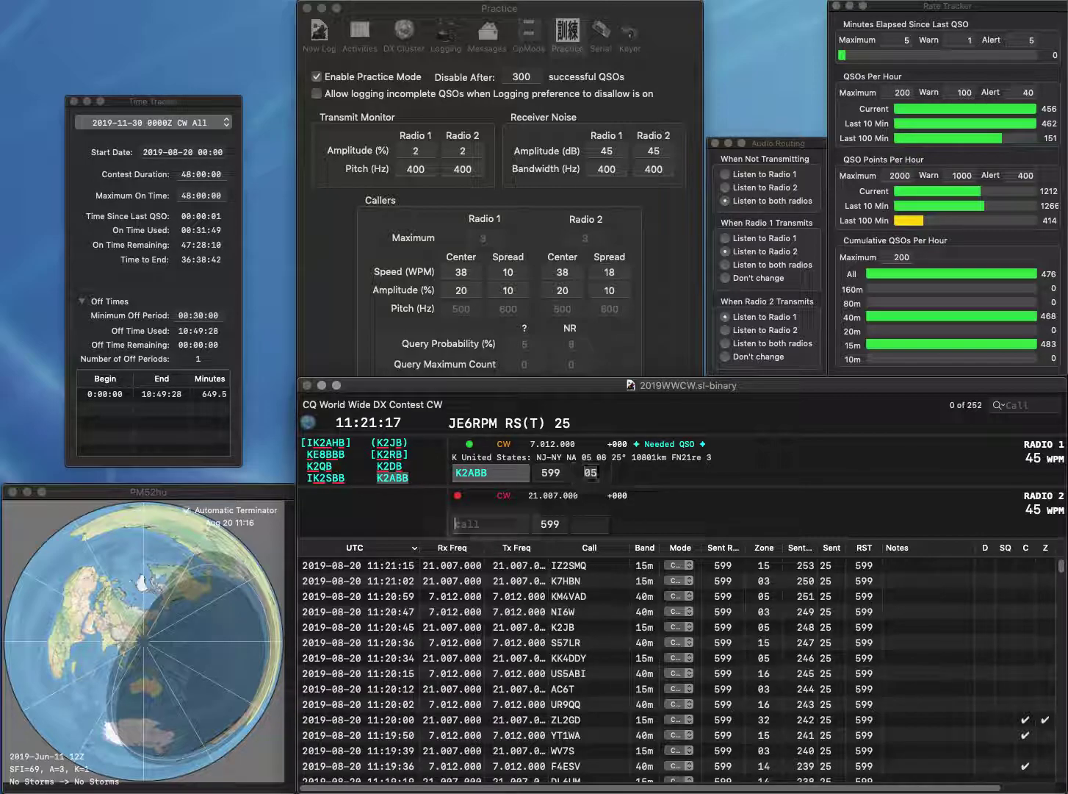
{"action": "key", "text": "Return"}
{"action": "type", "text": "UN4"}
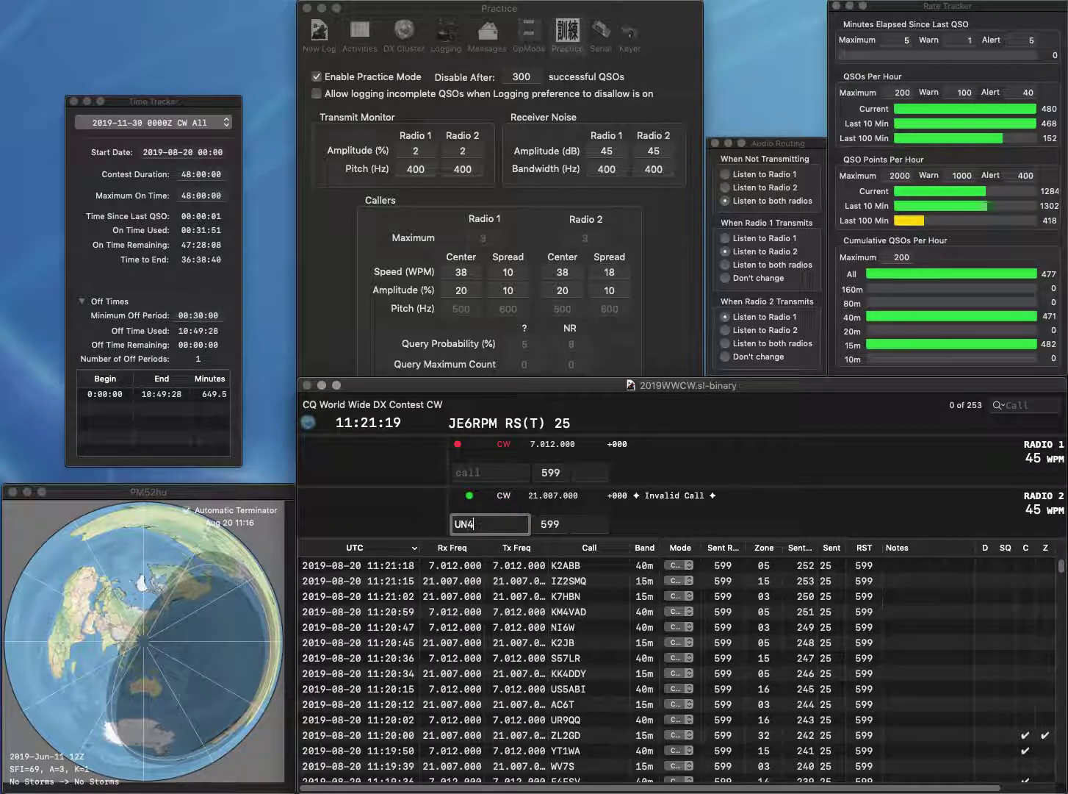
{"action": "type", "text": "PG"}
{"action": "key", "text": "Return"}
{"action": "type", "text": "YO2BL"}
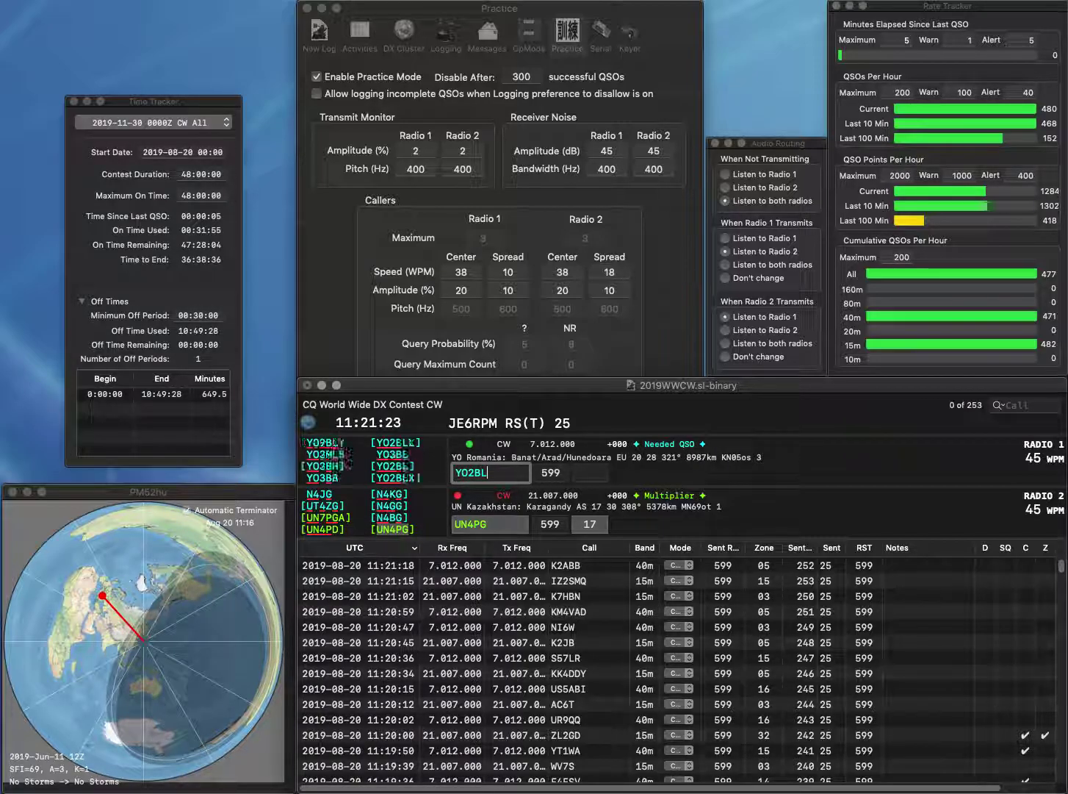
{"action": "type", "text": "X"}
{"action": "key", "text": "Return"}
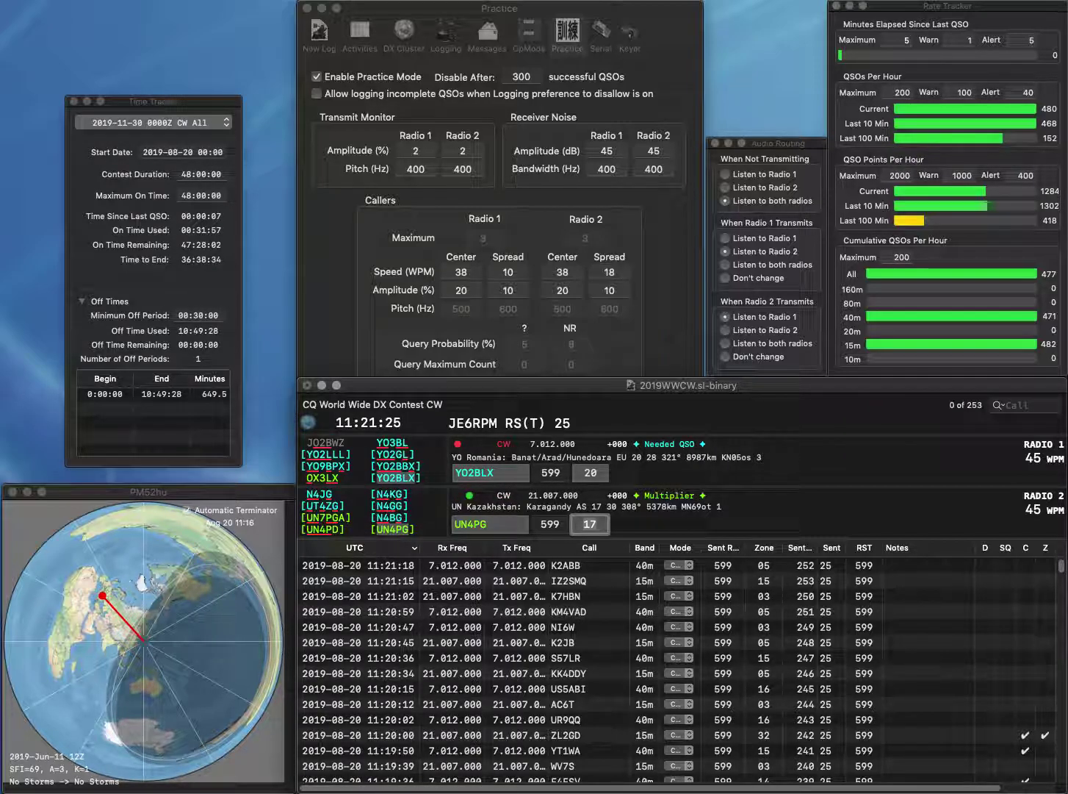
{"action": "key", "text": "Return"}
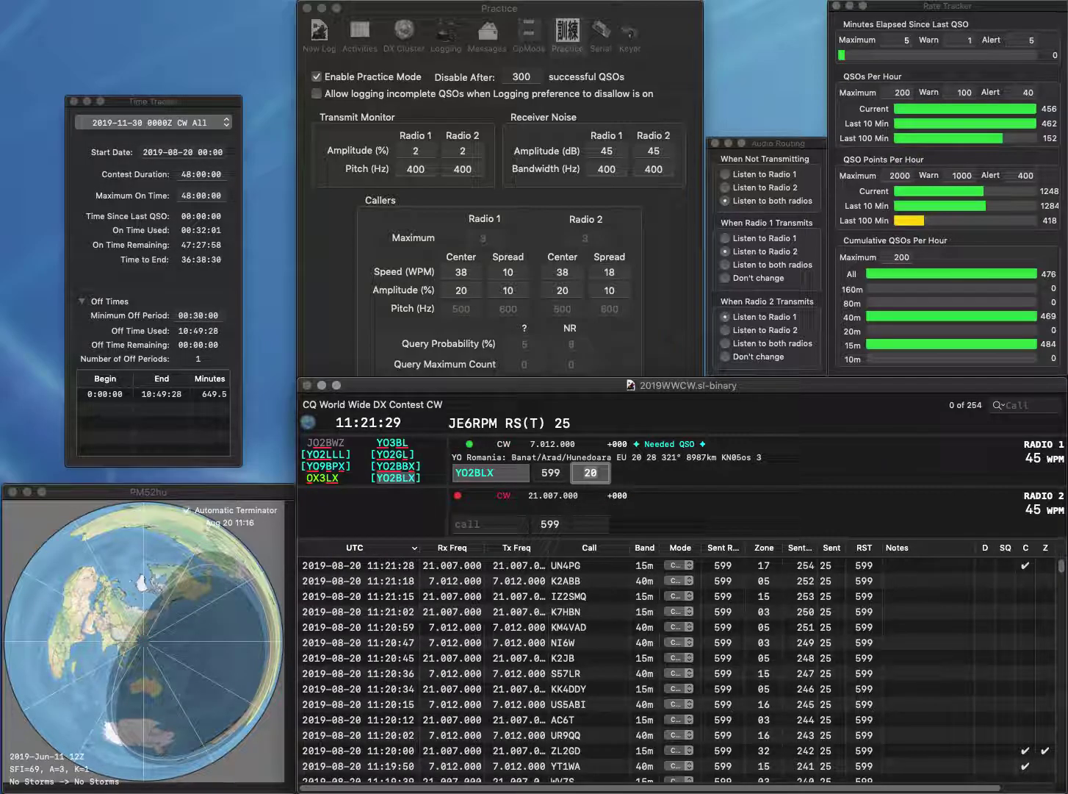
{"action": "key", "text": "Return"}
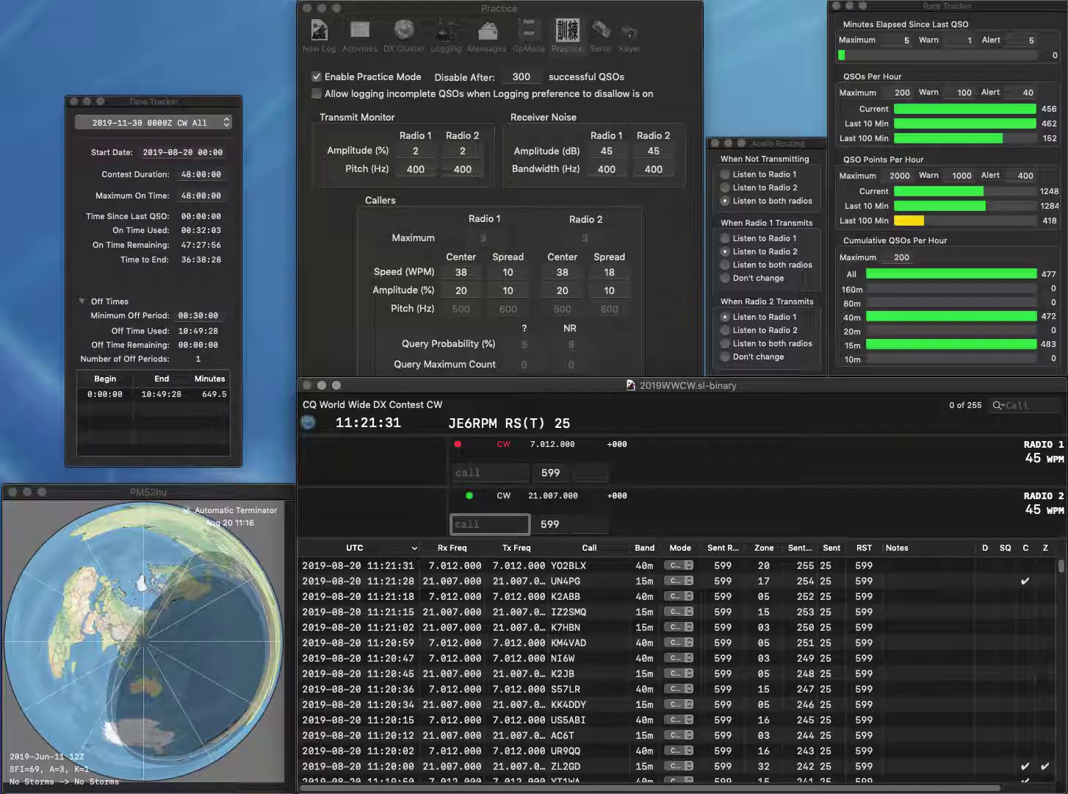
- Answer EA4KA on Radio 2 and W7DT on Radio 1
{"action": "type", "text": "EA4KA"}
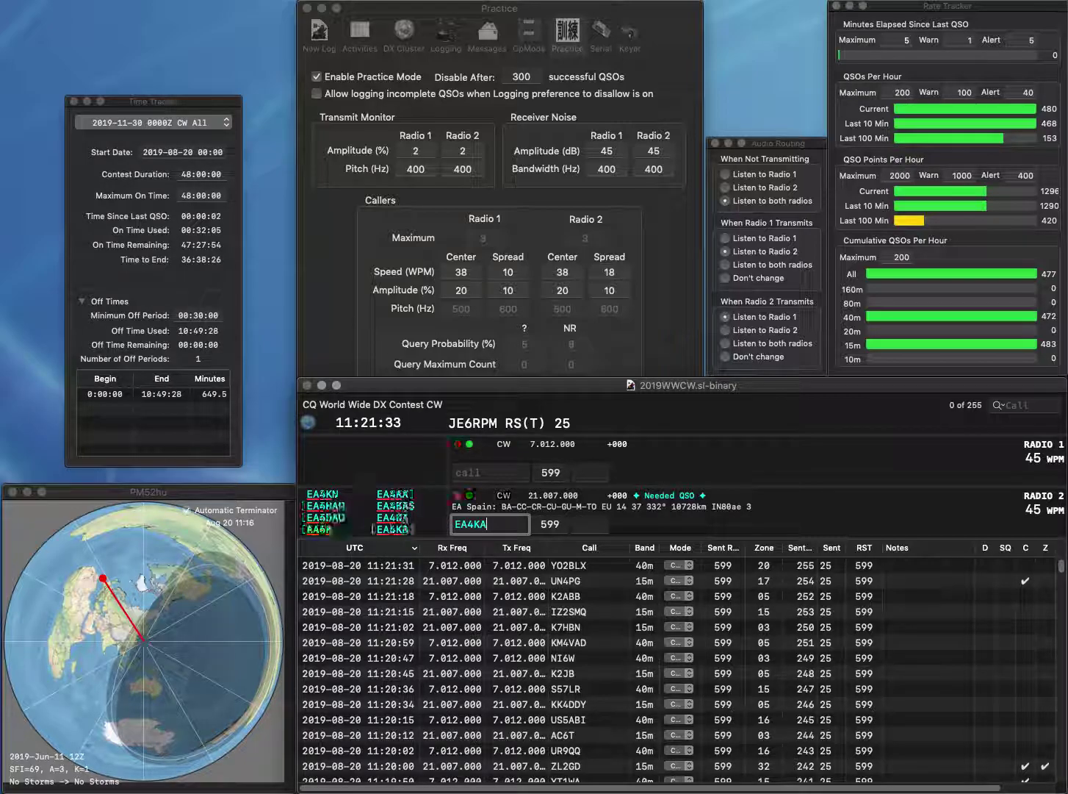
{"action": "key", "text": "Return"}
{"action": "type", "text": "D"}
{"action": "type", "text": "W7"}
{"action": "key", "text": "Return"}
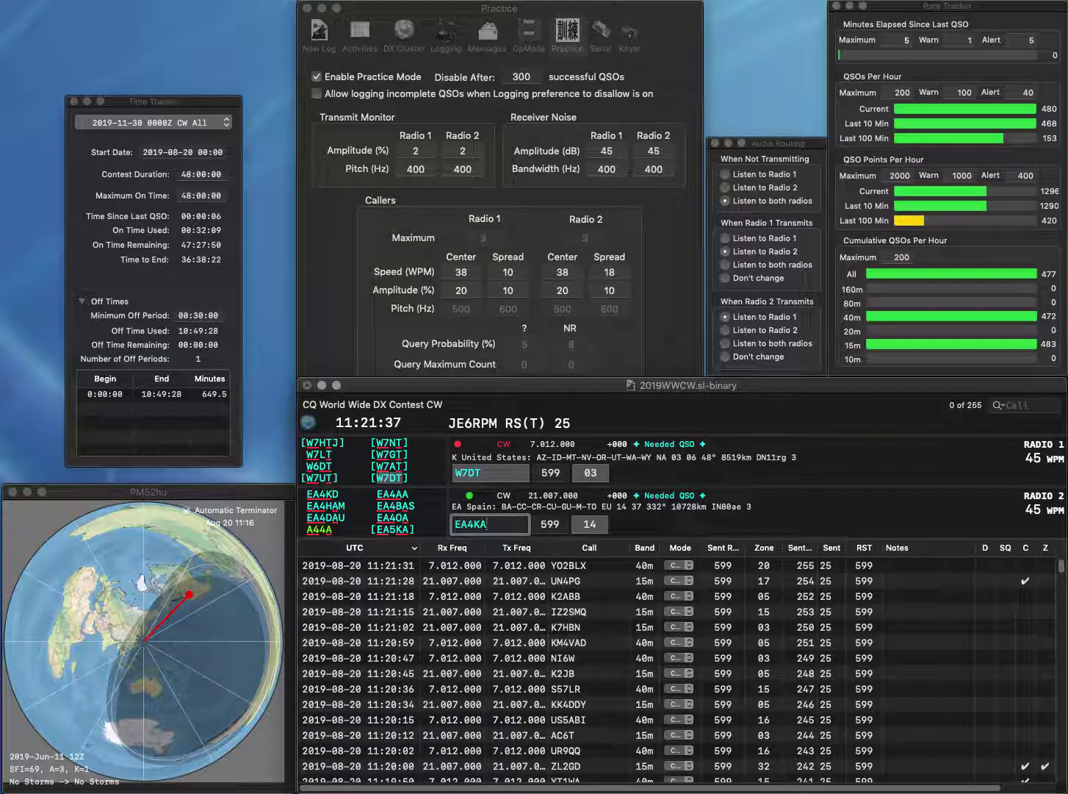
- Correct the Radio 2 call to EA5KA and send it, and log the W7DT and EA5KA contacts
{"action": "key", "text": "BackSpace"}
{"action": "type", "text": "5"}
{"action": "key", "text": "Return"}
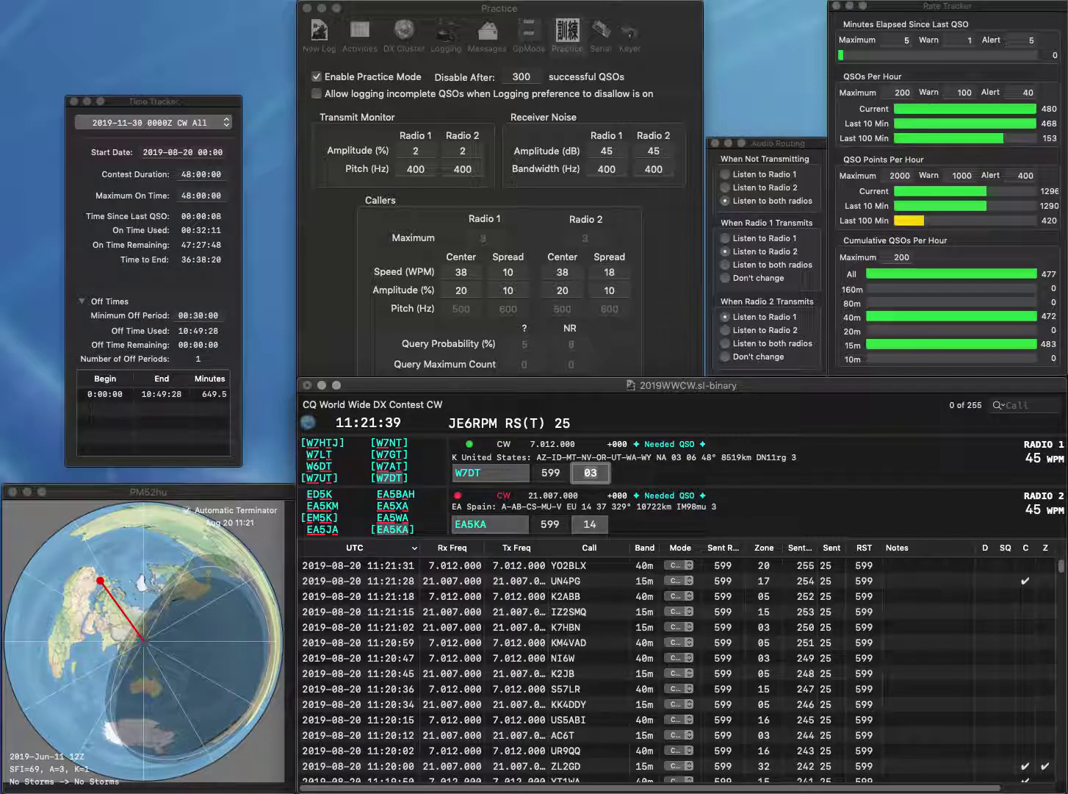
{"action": "key", "text": "Return"}
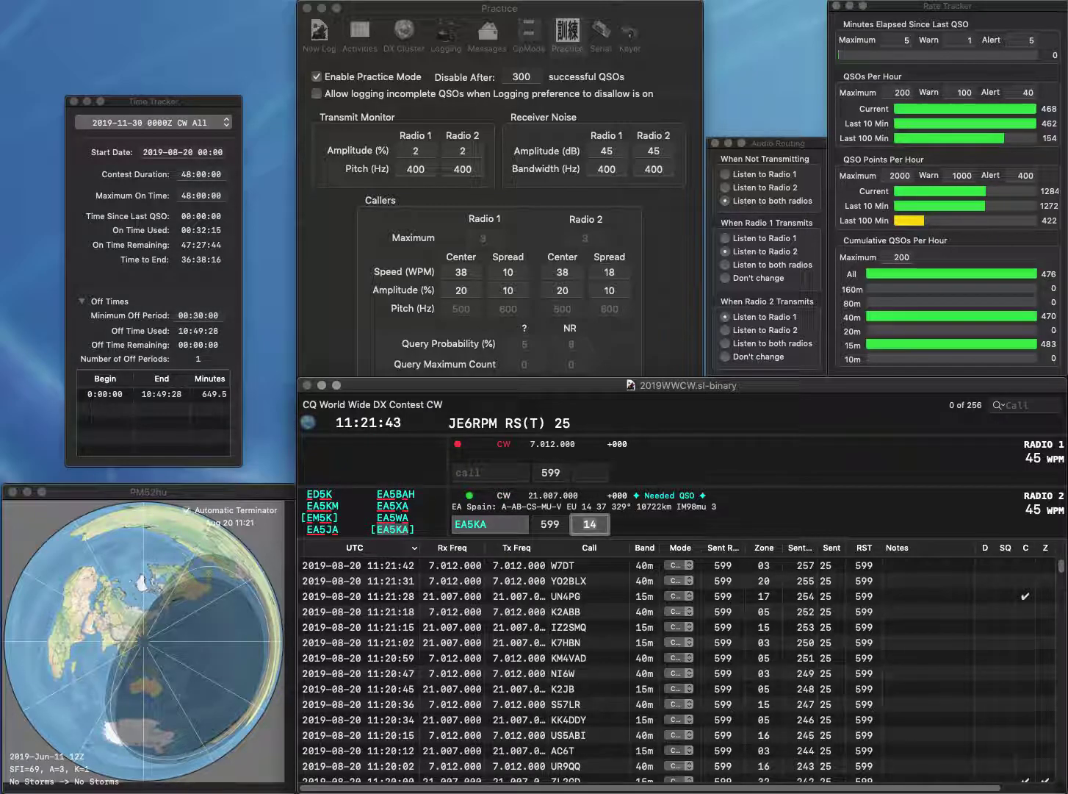
{"action": "key", "text": "Return"}
- Answer RM4D on Radio 1 and KB9YWQ on Radio 2
{"action": "type", "text": "RM4D"}
{"action": "key", "text": "Return"}
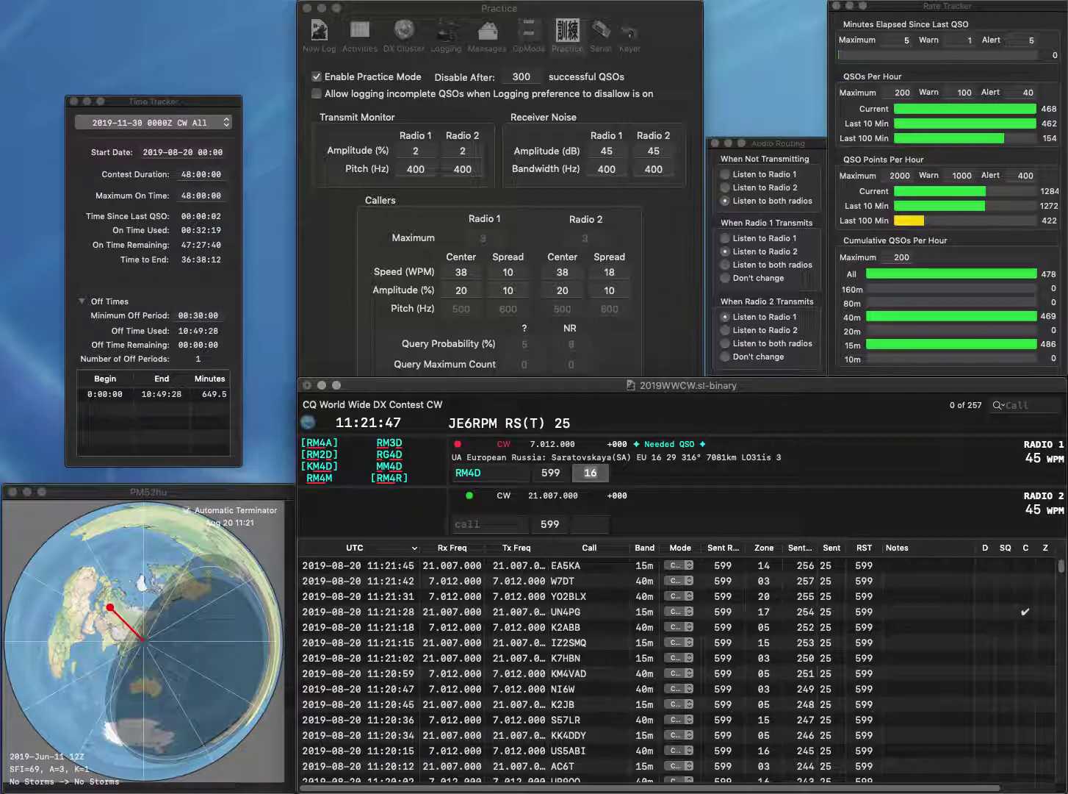
{"action": "type", "text": "KB"}
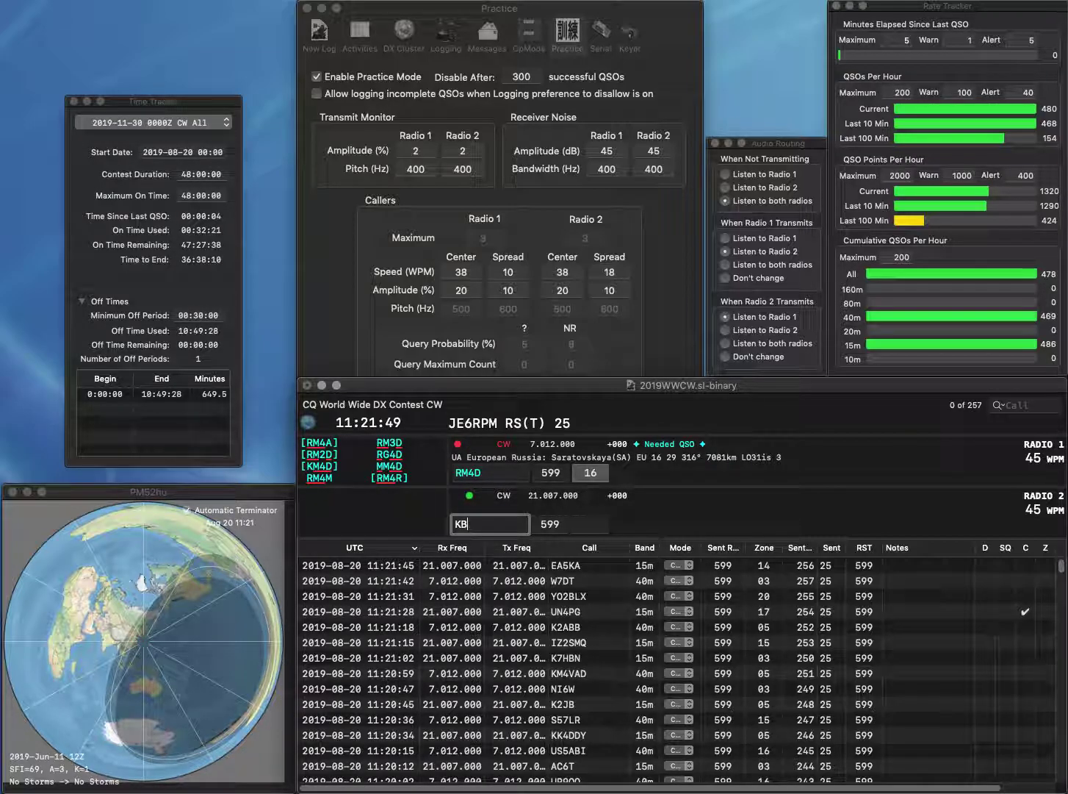
{"action": "type", "text": "9YWQ"}
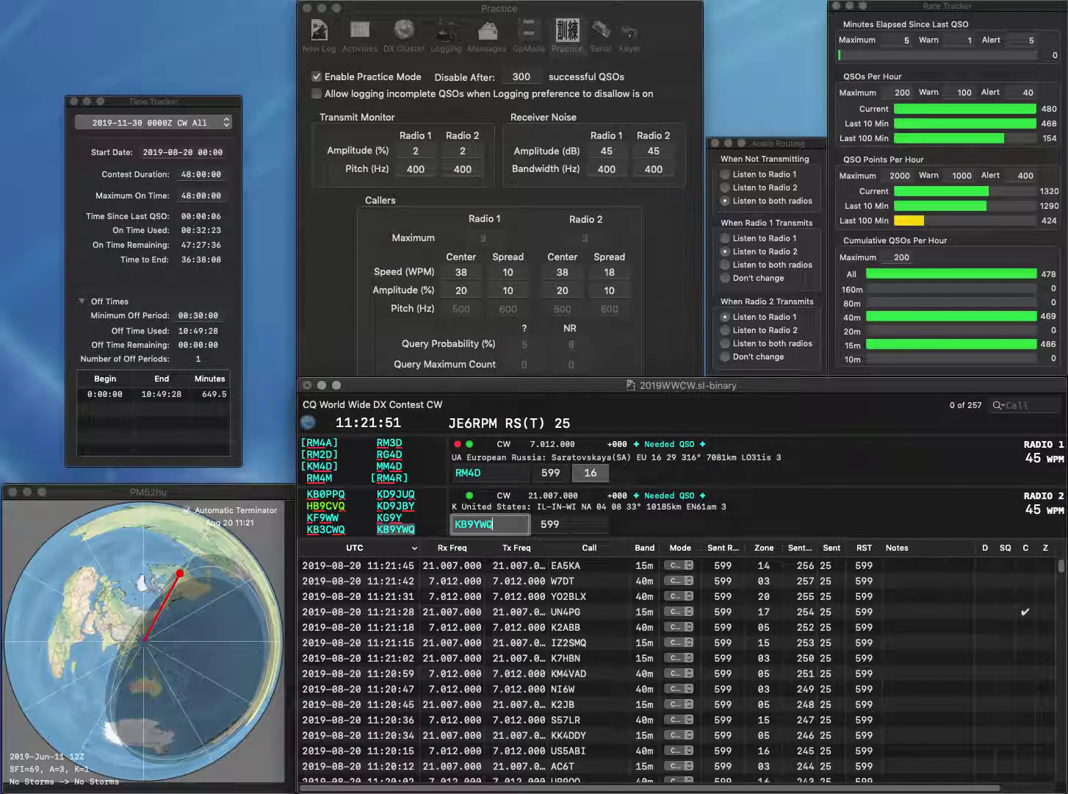
{"action": "key", "text": "Return"}
{"action": "key", "text": "Tab"}
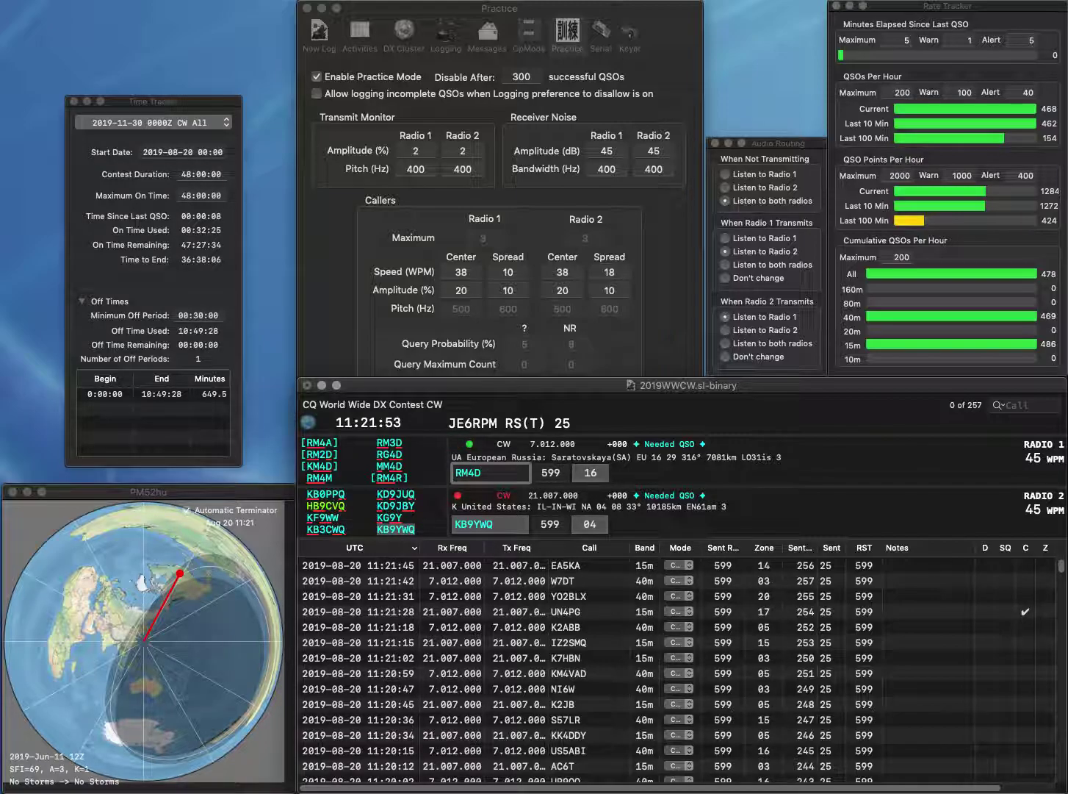
{"action": "key", "text": "BackSpace"}
{"action": "type", "text": "B"}
{"action": "key", "text": "Return"}
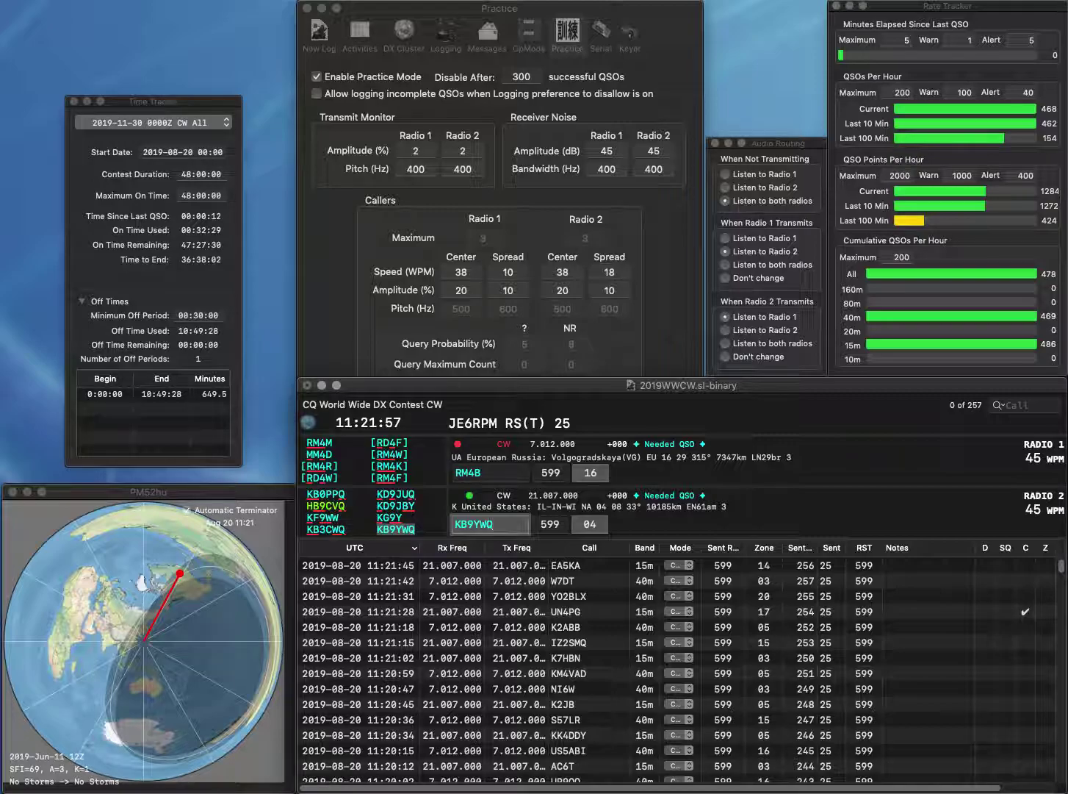
{"action": "key", "text": "Return"}
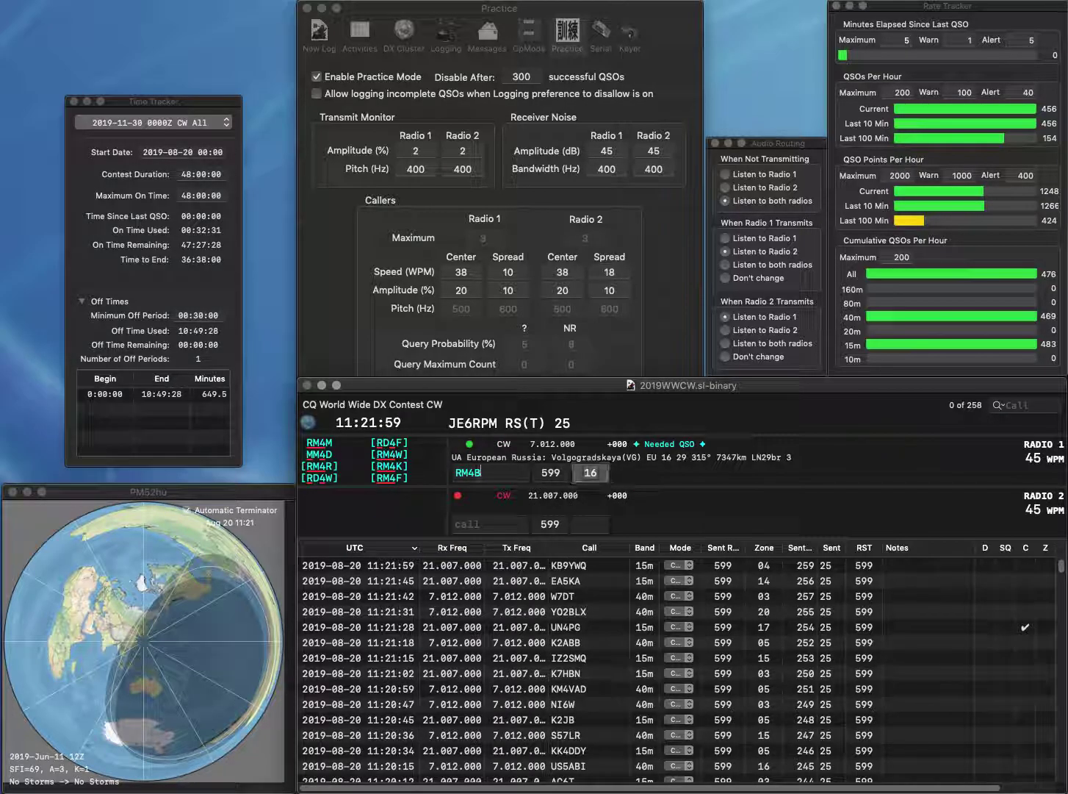
- Change the prefix of the Radio 1 call to RG5 and send the call
{"action": "key", "text": "BackSpace"}
{"action": "type", "text": "G4"}
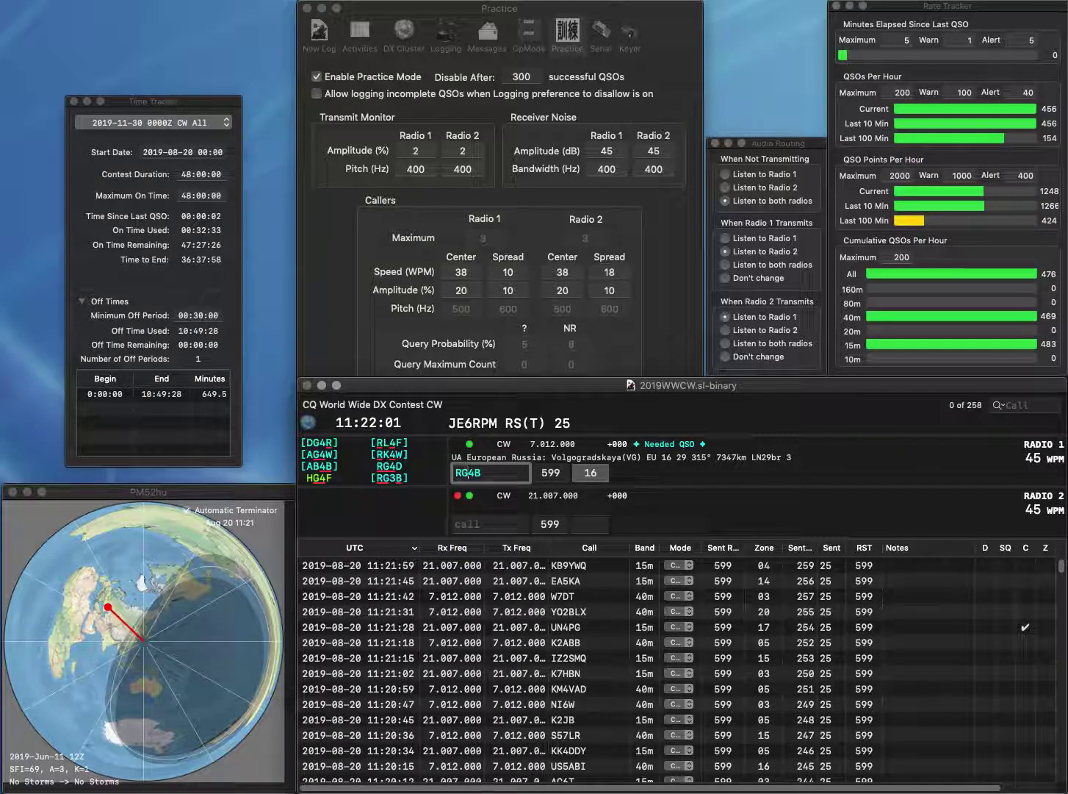
{"action": "key", "text": "BackSpace"}
{"action": "type", "text": "5"}
{"action": "key", "text": "Return"}
- Enter the partial call BC on Radio 2, and correct the Radio 1 call to RG4D and send it
{"action": "type", "text": "BXY"}
{"action": "key", "text": "BackSpace"}
{"action": "key", "text": "BackSpace"}
{"action": "type", "text": "C"}
{"action": "left_click", "coordinate": [472, 473]}
{"action": "key", "text": "BackSpace"}
{"action": "type", "text": "4D"}
{"action": "key", "text": "Return"}
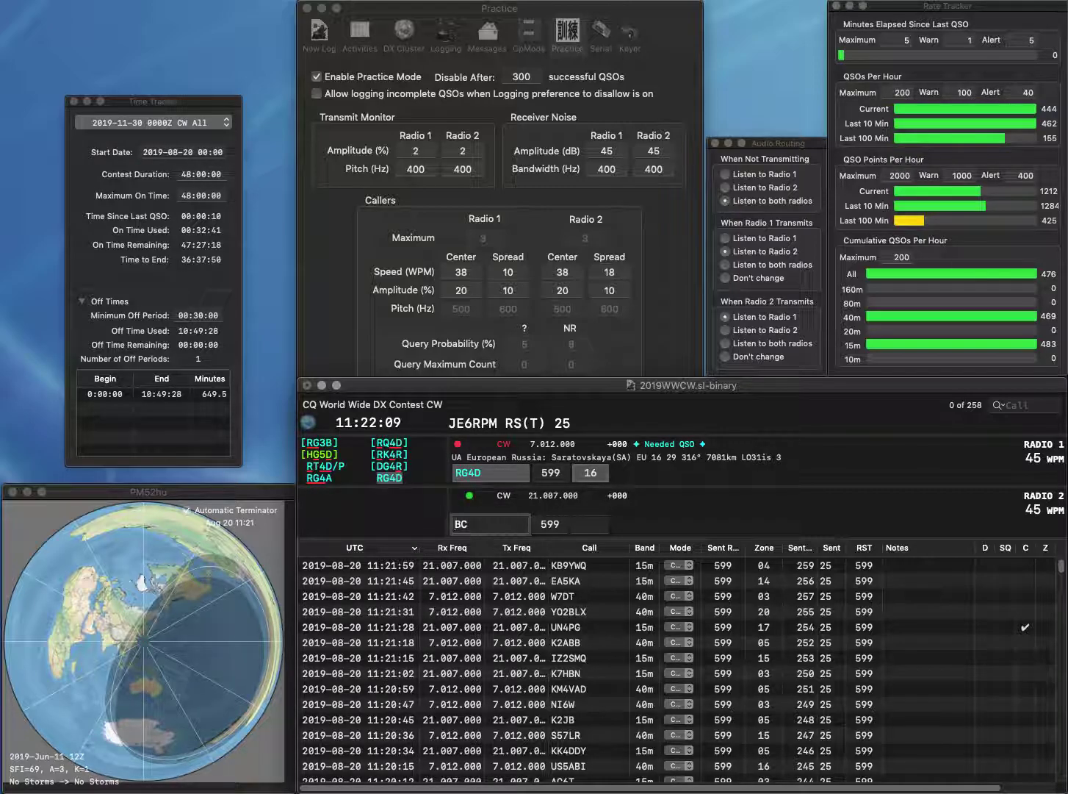
{"action": "type", "text": "YO9"}
{"action": "key", "text": "Delete"}
{"action": "type", "text": "X"}
{"action": "key", "text": "Return"}
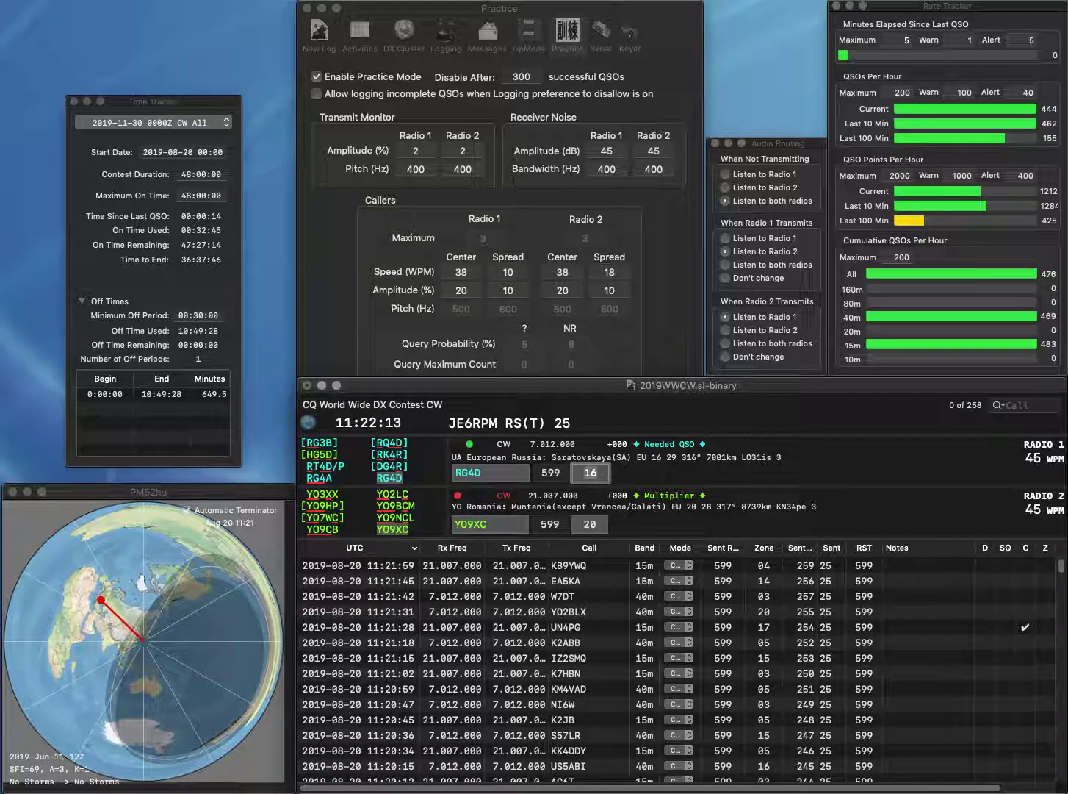
{"action": "key", "text": "Return"}
{"action": "key", "text": "Tab"}
{"action": "key", "text": "Tab"}
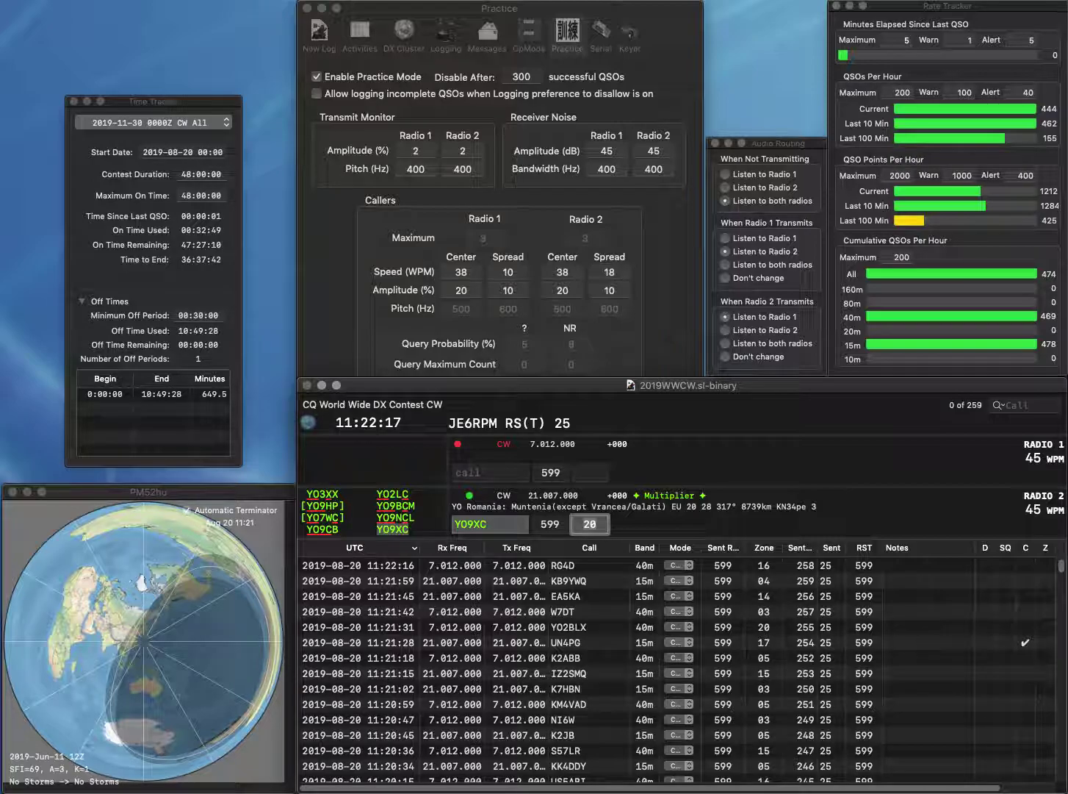
{"action": "key", "text": "Return"}
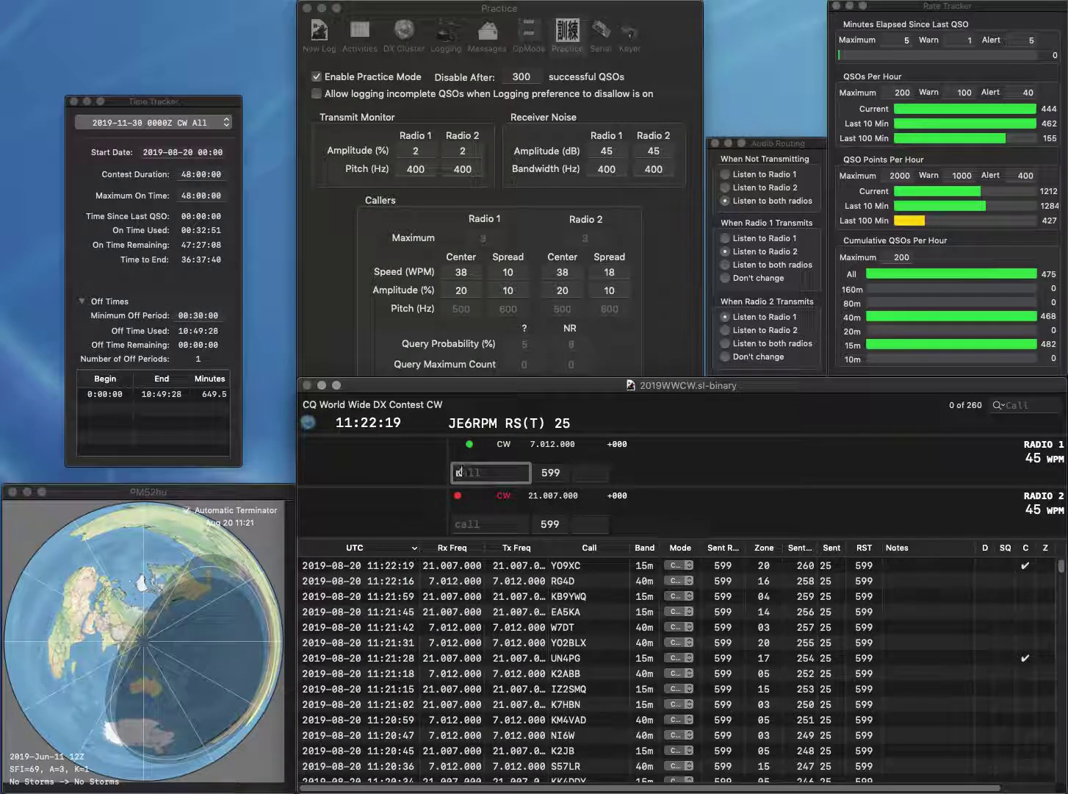
- Answer KC9HFV on Radio 1 and 7L4IOU on Radio 2, and log both contacts
{"action": "type", "text": "KC9HFV"}
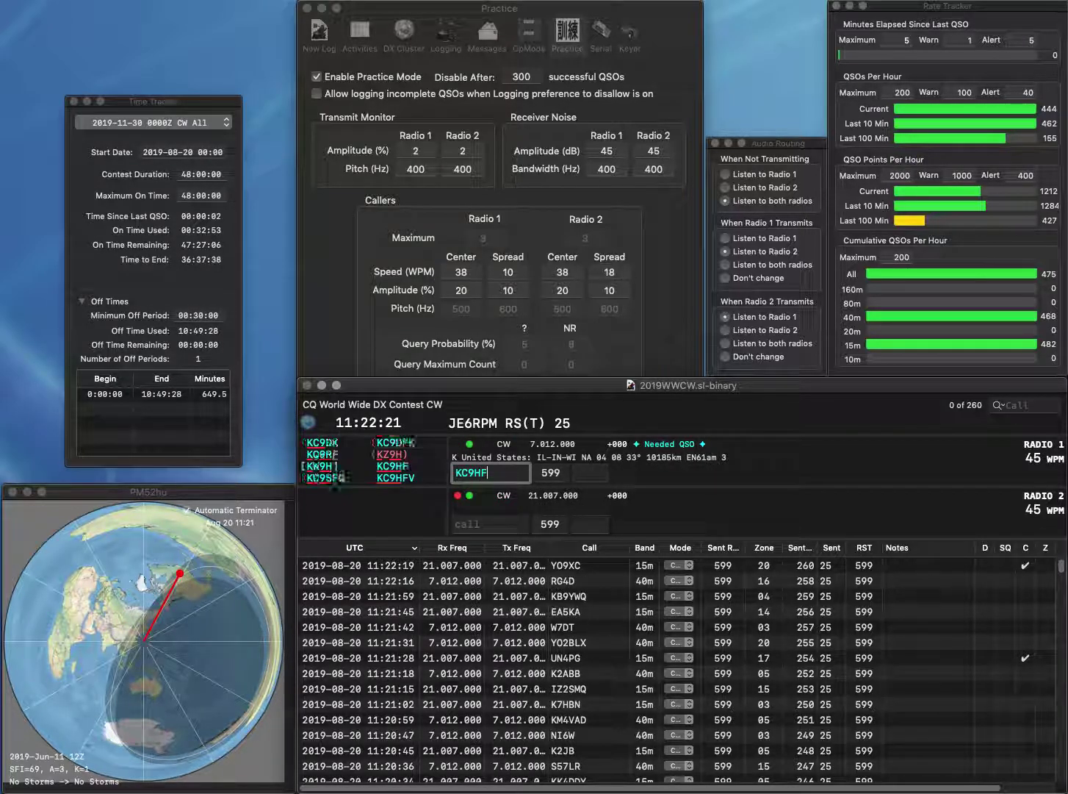
{"action": "key", "text": "Return"}
{"action": "type", "text": "L4IOU"}
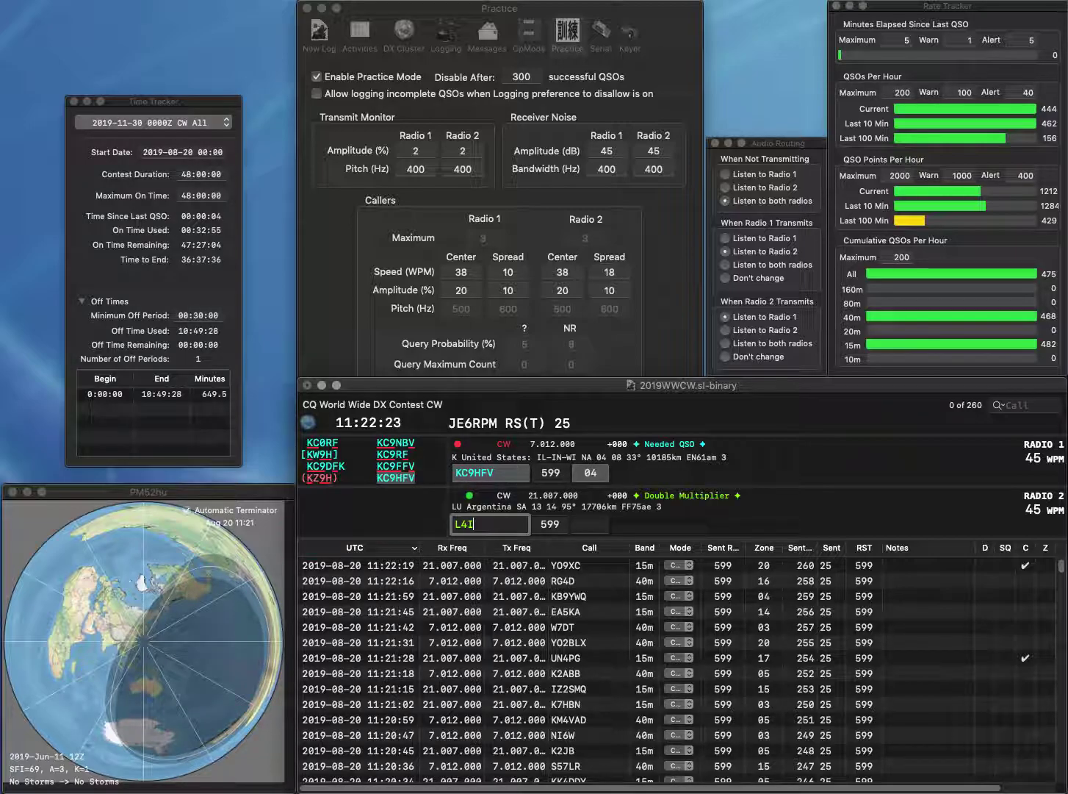
{"action": "key", "text": "Home"}
{"action": "type", "text": "7"}
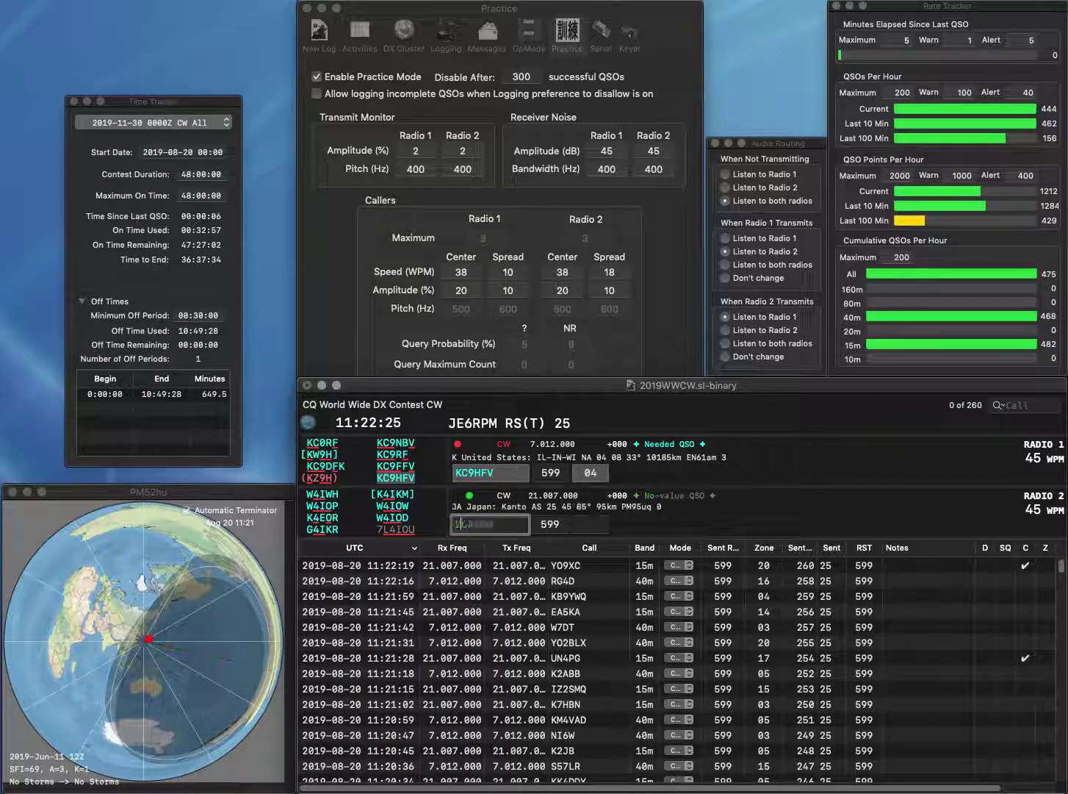
{"action": "key", "text": "Return"}
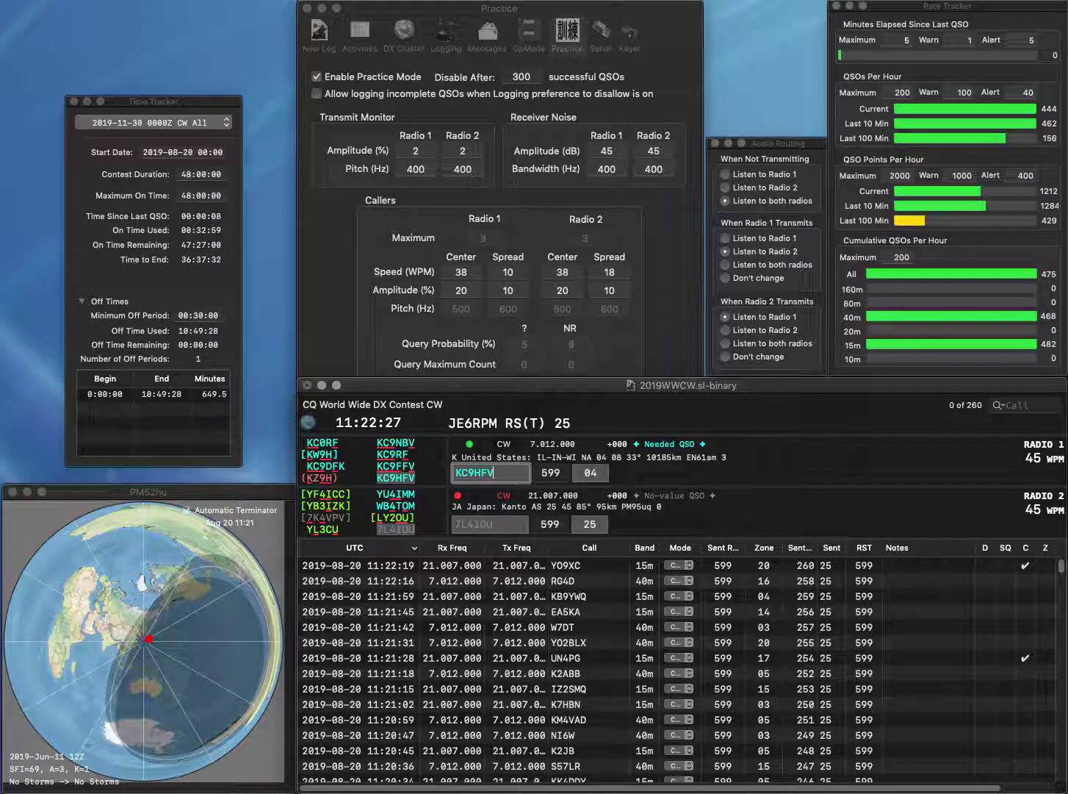
{"action": "key", "text": "Return"}
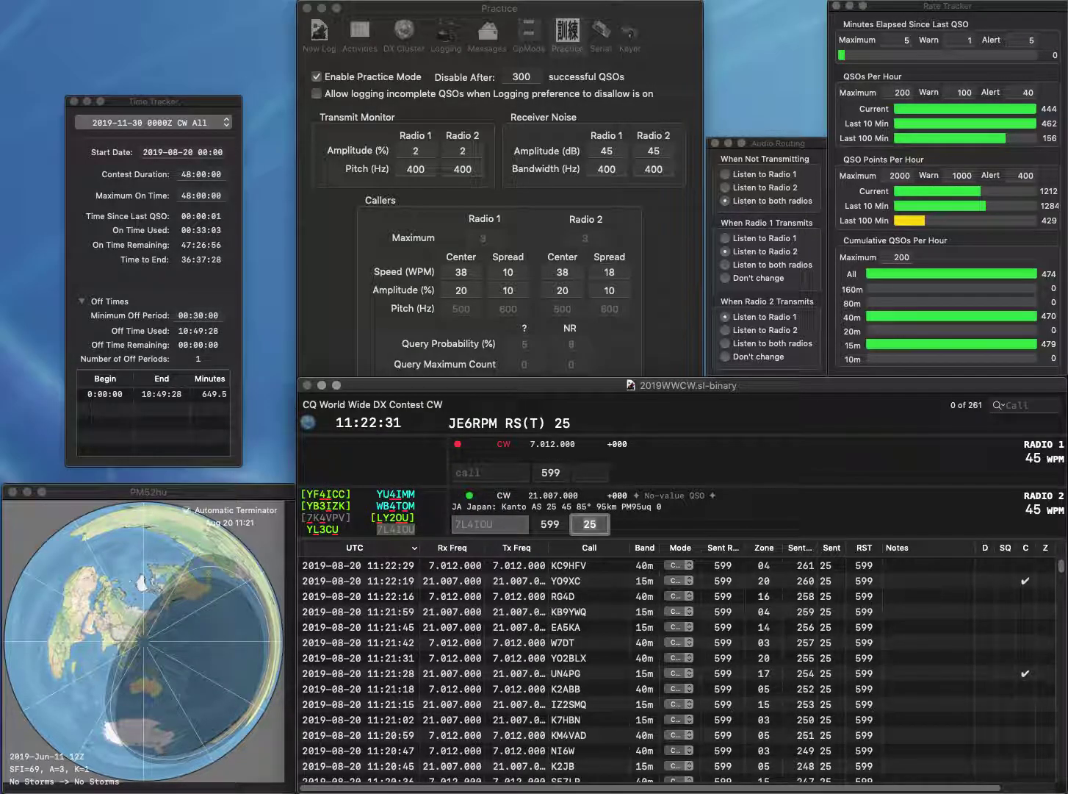
{"action": "key", "text": "Return"}
- Answer KM4IKO on Radio 1 and WA5POK on Radio 2, and log both contacts
{"action": "type", "text": "KM"}
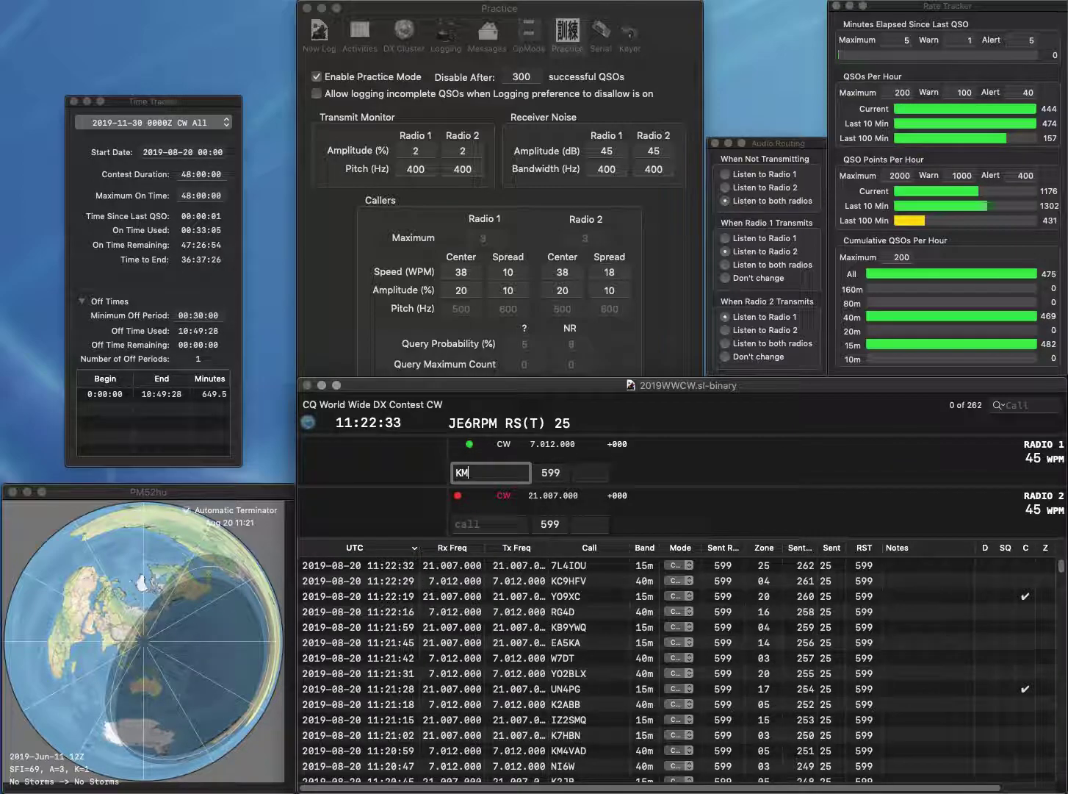
{"action": "type", "text": "4IKO"}
{"action": "key", "text": "Return"}
{"action": "type", "text": "5POK"}
{"action": "key", "text": "Home"}
{"action": "type", "text": "WA"}
{"action": "key", "text": "Return"}
{"action": "key", "text": "Return"}
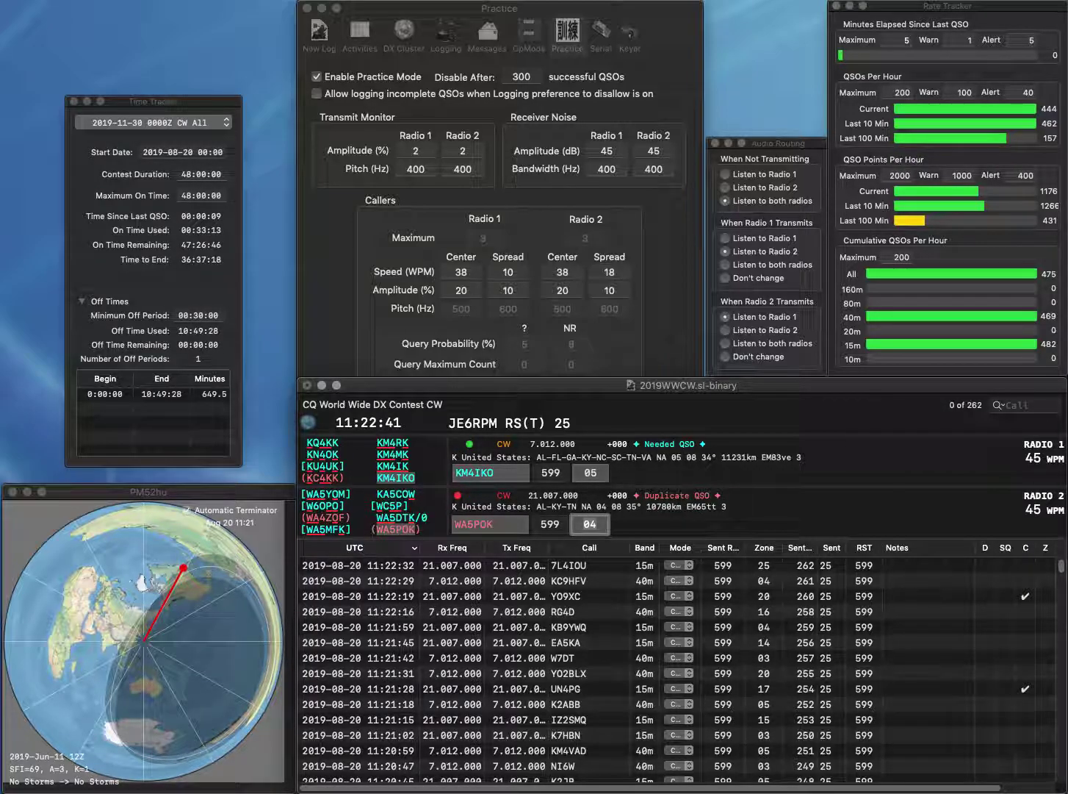
{"action": "key", "text": "Return"}
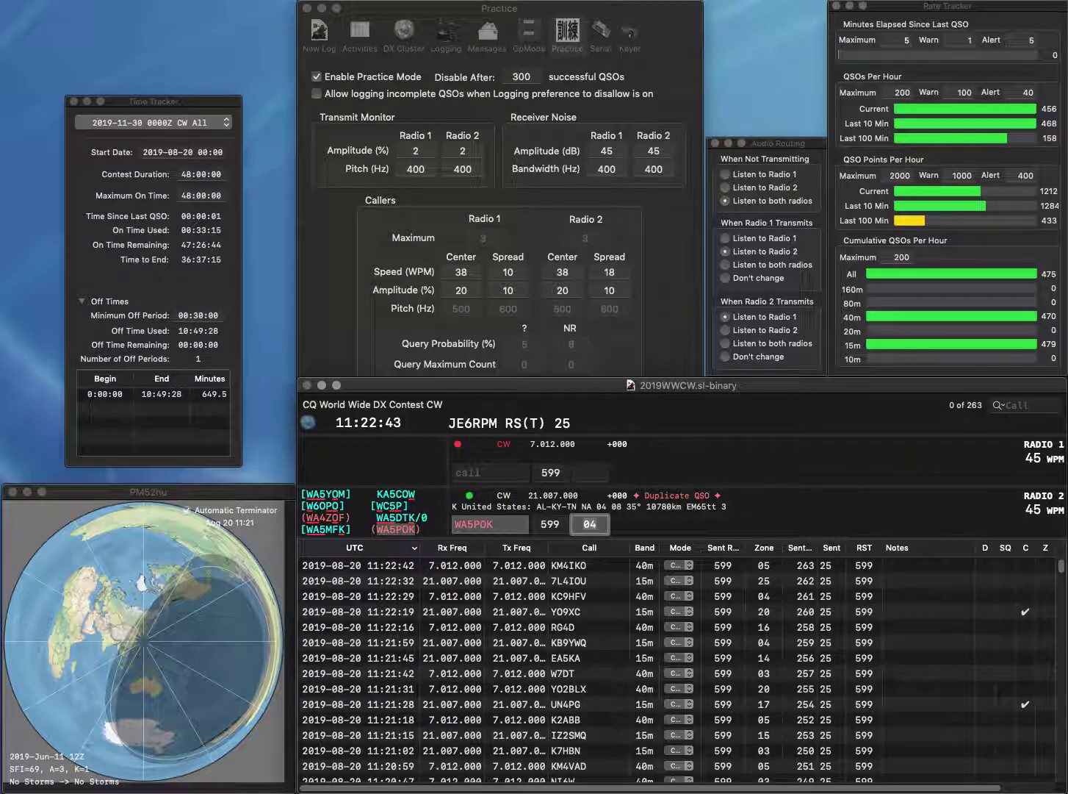
{"action": "key", "text": "Return"}
{"action": "type", "text": "W"}
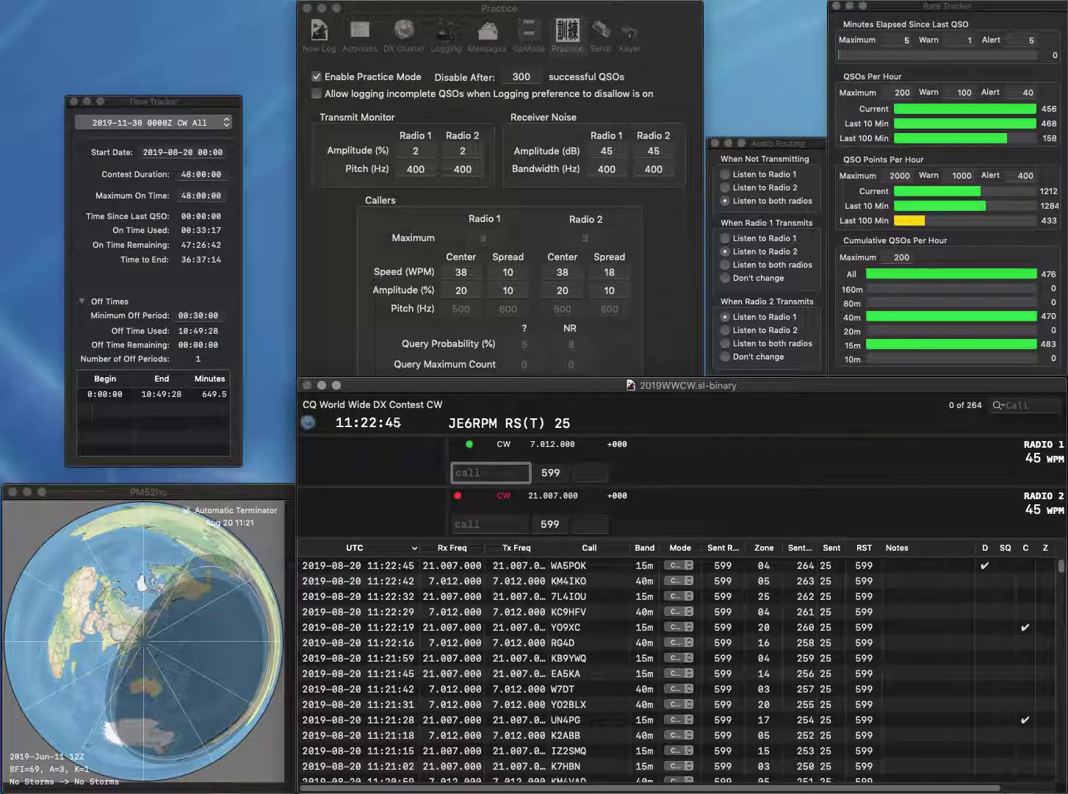
{"action": "type", "text": "9SA"}
{"action": "key", "text": "Return"}
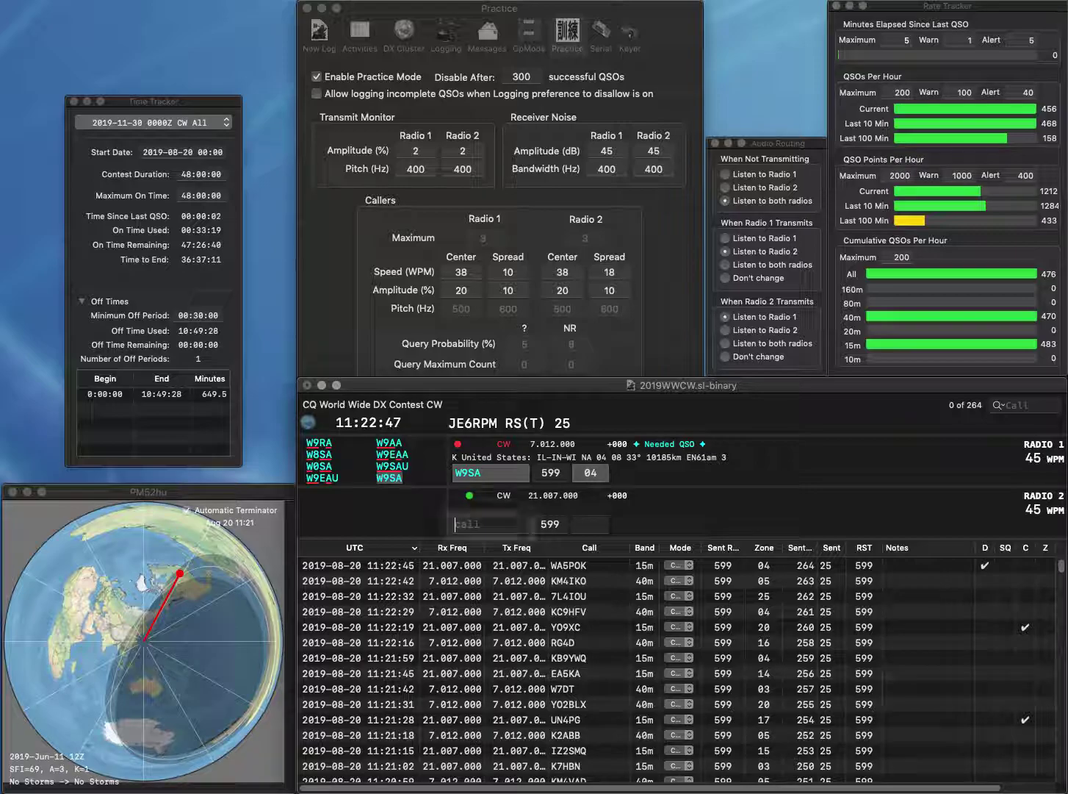
{"action": "type", "text": "ON7CL"}
{"action": "key", "text": "Return"}
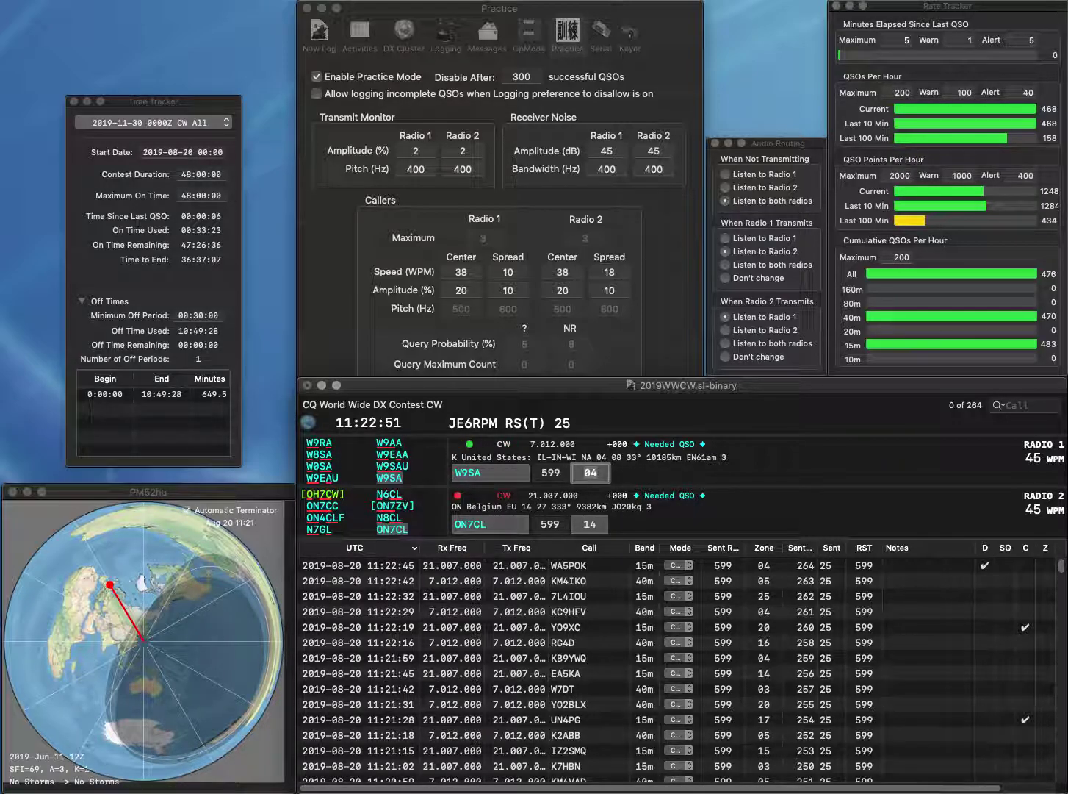
{"action": "key", "text": "Return"}
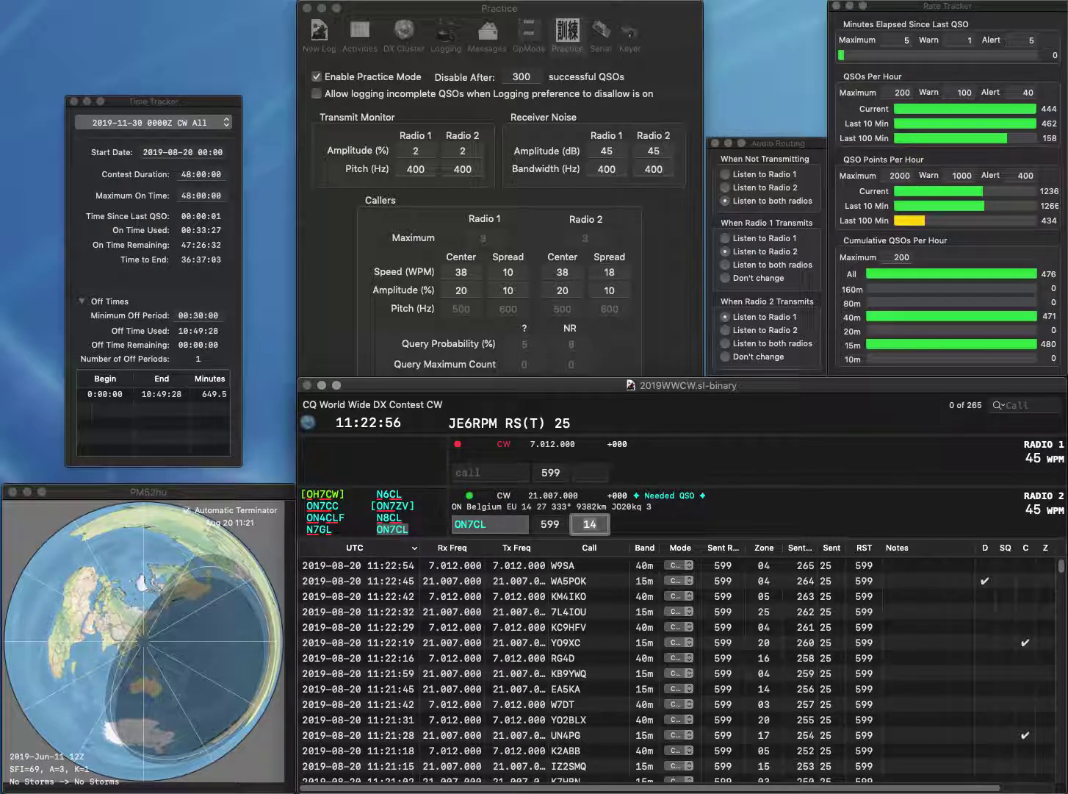
{"action": "key", "text": "Return"}
{"action": "type", "text": "YO7CDB"}
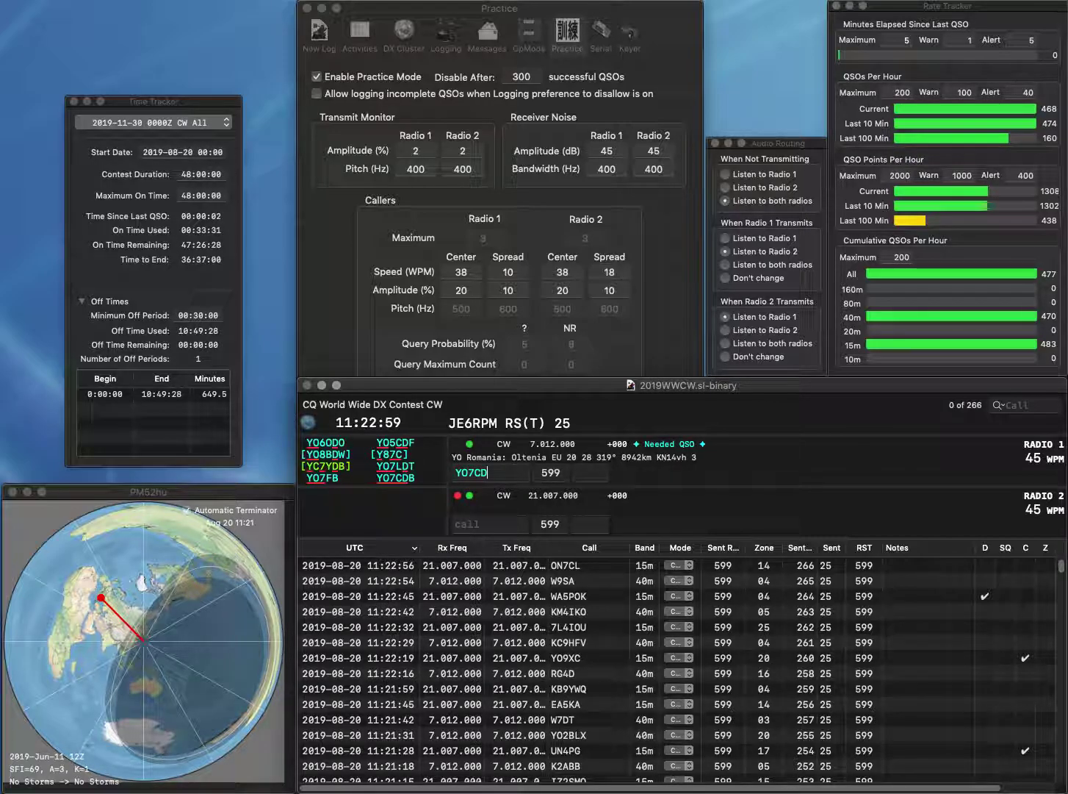
{"action": "key", "text": "Return"}
{"action": "type", "text": "H6"}
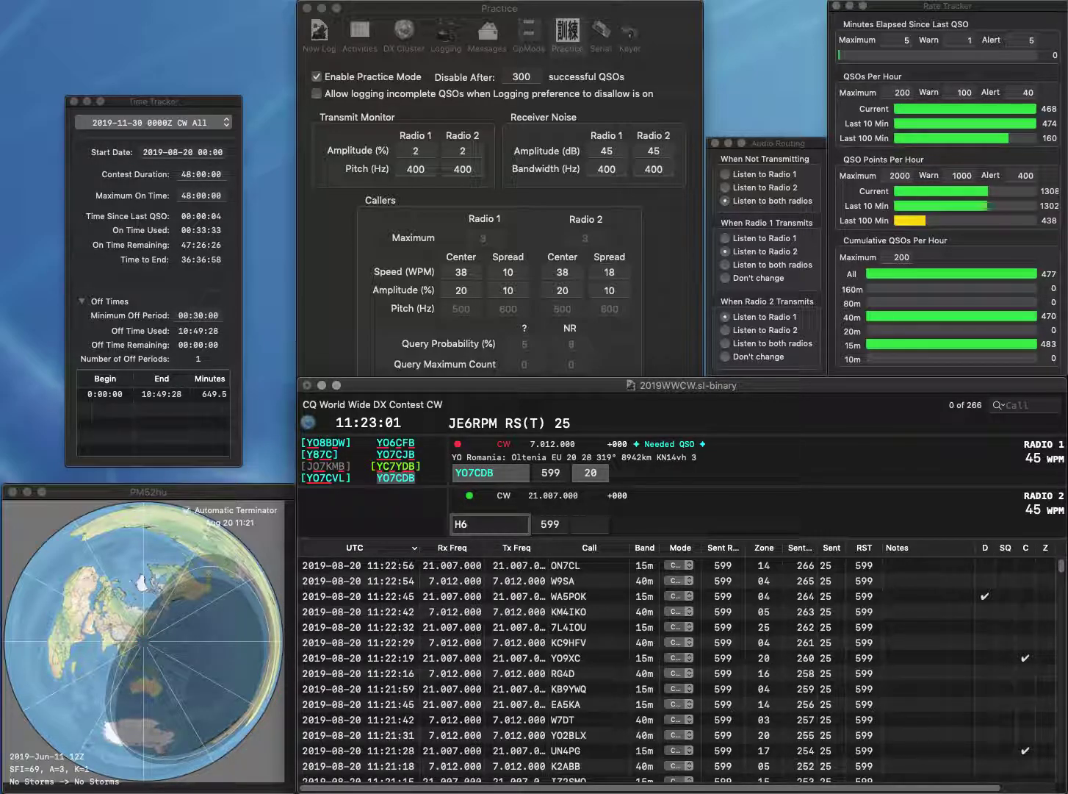
{"action": "type", "text": "TN"}
{"action": "key", "text": "Home"}
{"action": "type", "text": "O"}
{"action": "key", "text": "Return"}
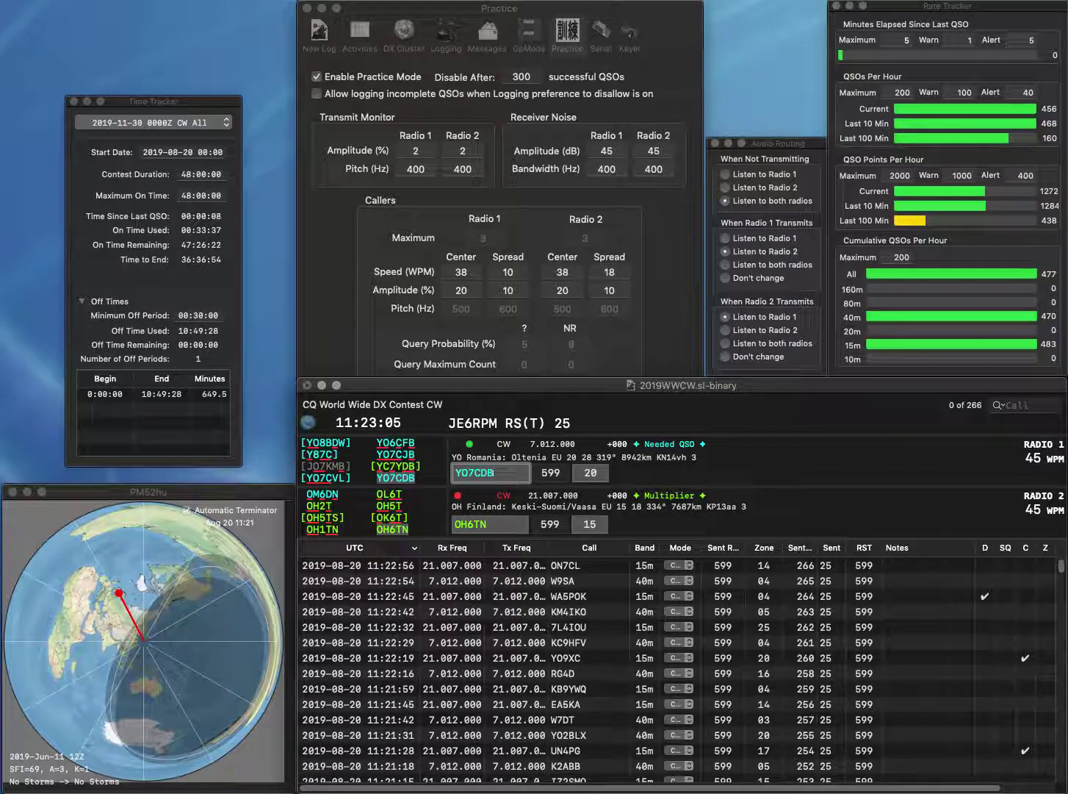
{"action": "key", "text": "Return"}
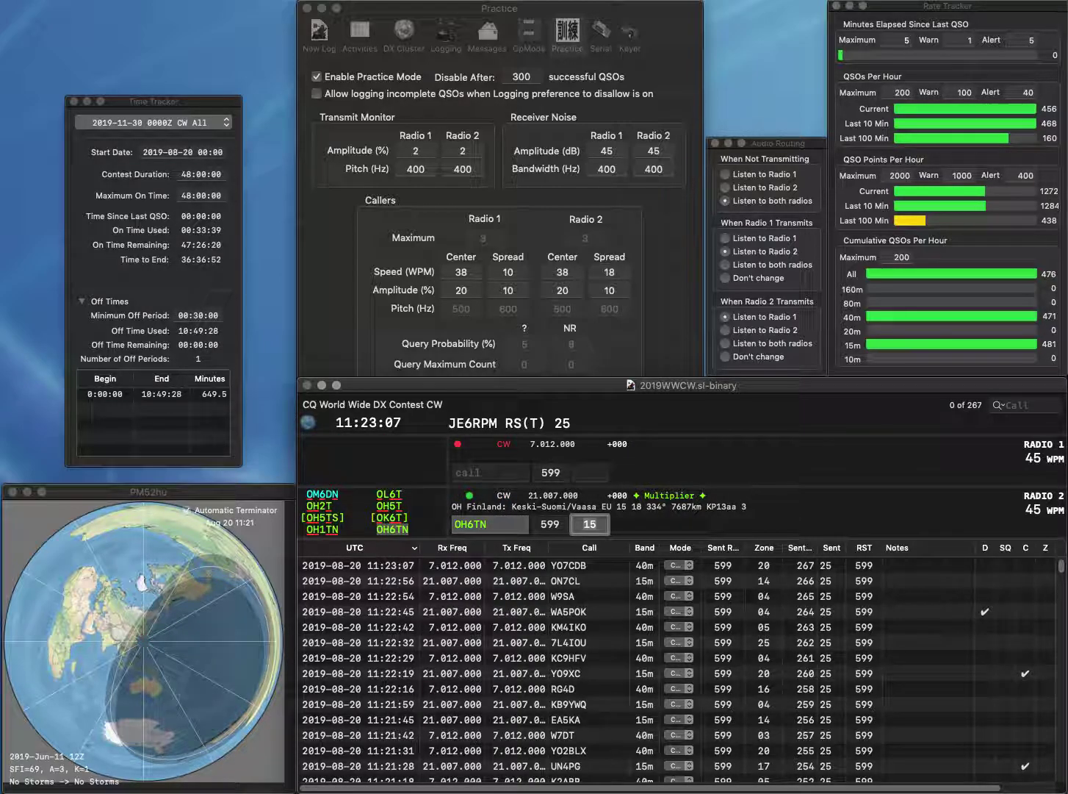
{"action": "key", "text": "Return"}
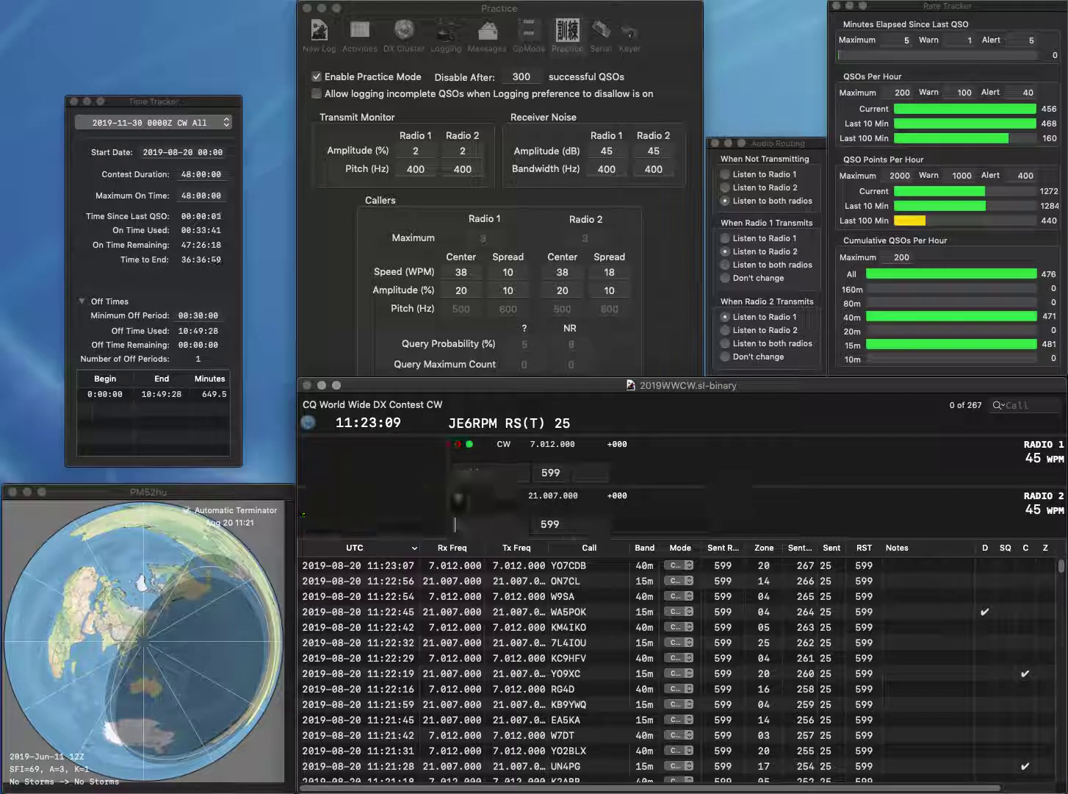
{"action": "type", "text": "IZ5FSA"}
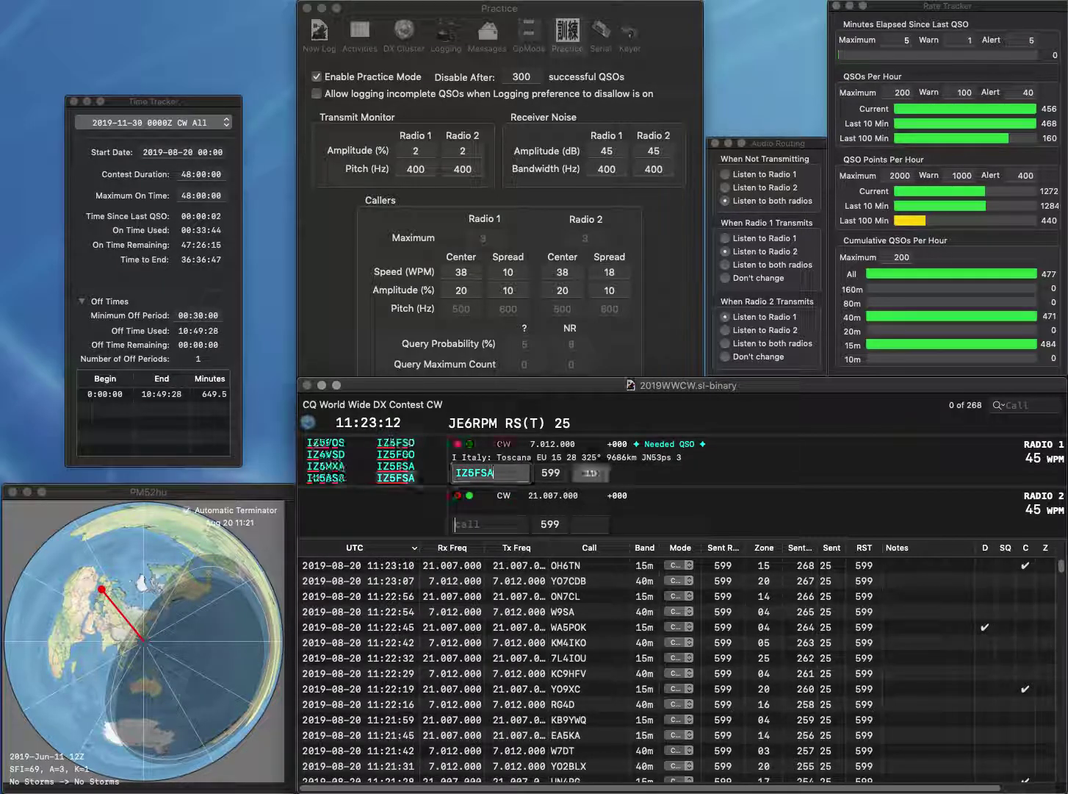
{"action": "key", "text": "Return"}
{"action": "type", "text": "YB1UUN"}
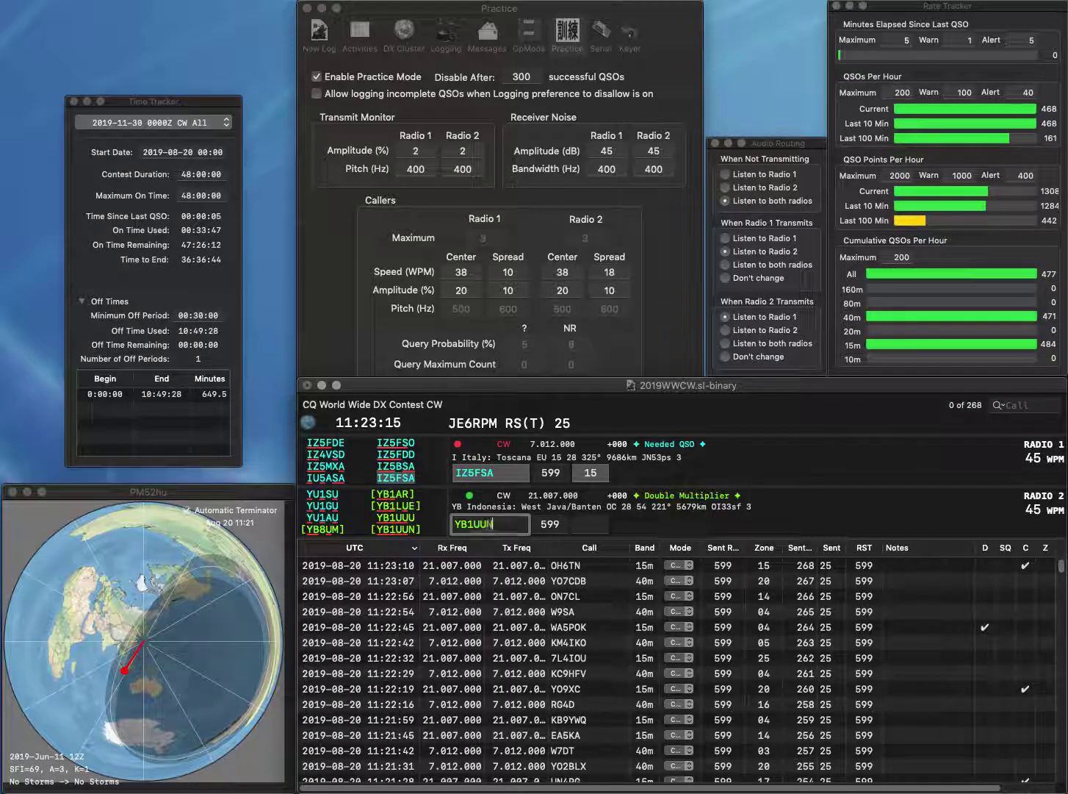
{"action": "key", "text": "Return"}
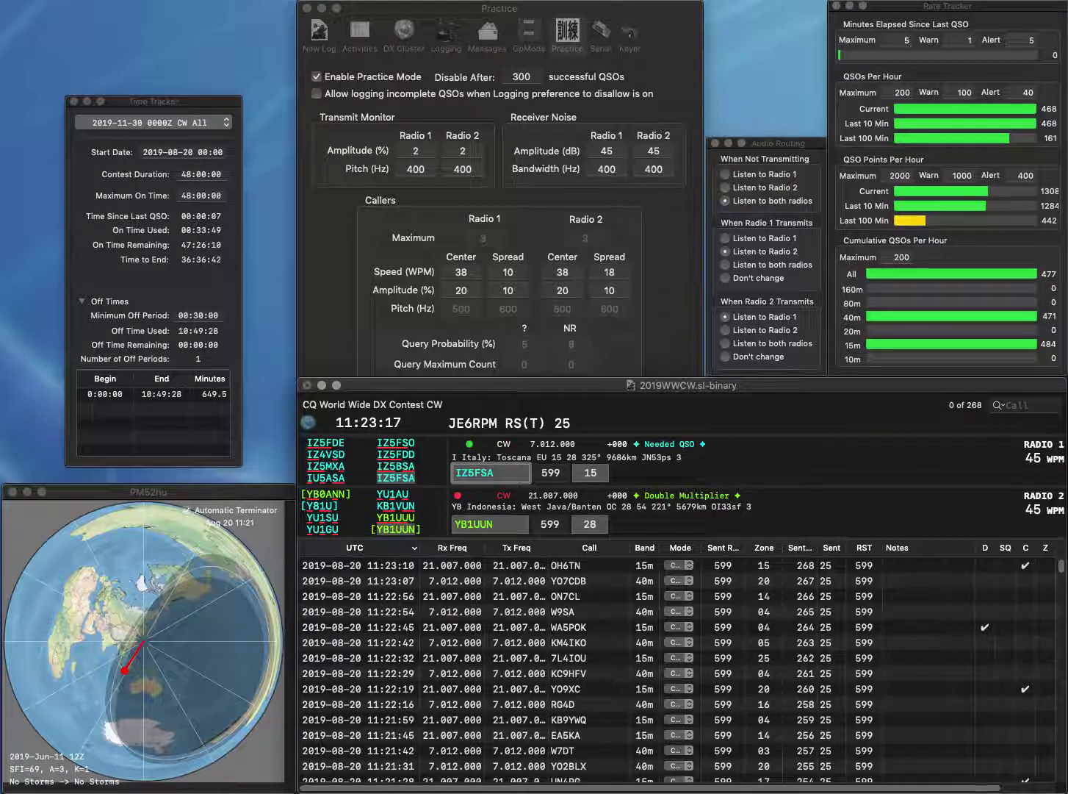
{"action": "key", "text": "Return"}
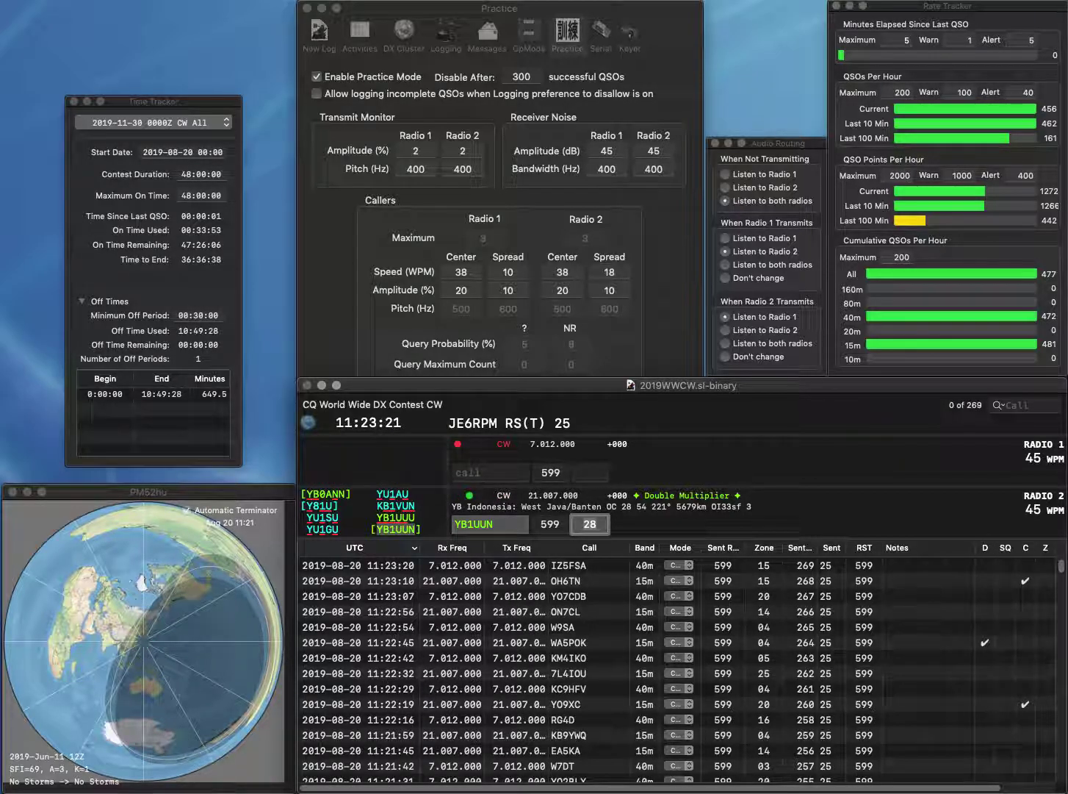
{"action": "key", "text": "Return"}
{"action": "type", "text": "HA"}
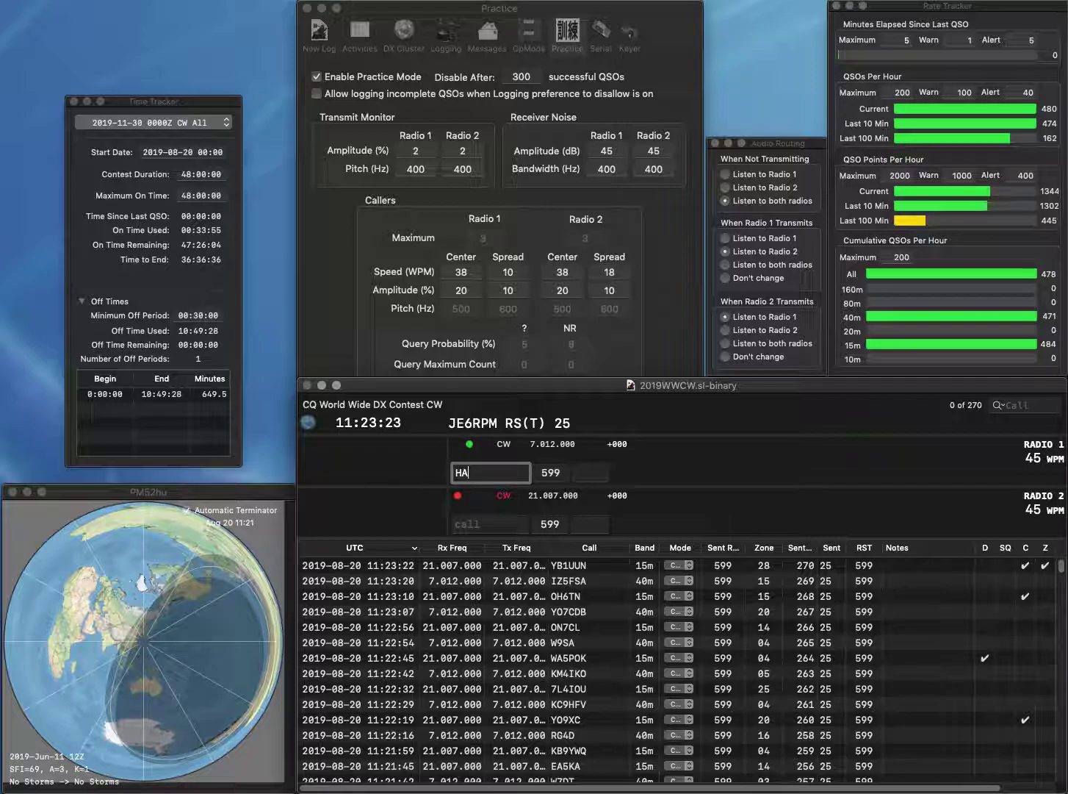
{"action": "type", "text": "2NP"}
{"action": "key", "text": "Return"}
{"action": "type", "text": "OM3DX"}
{"action": "key", "text": "Return"}
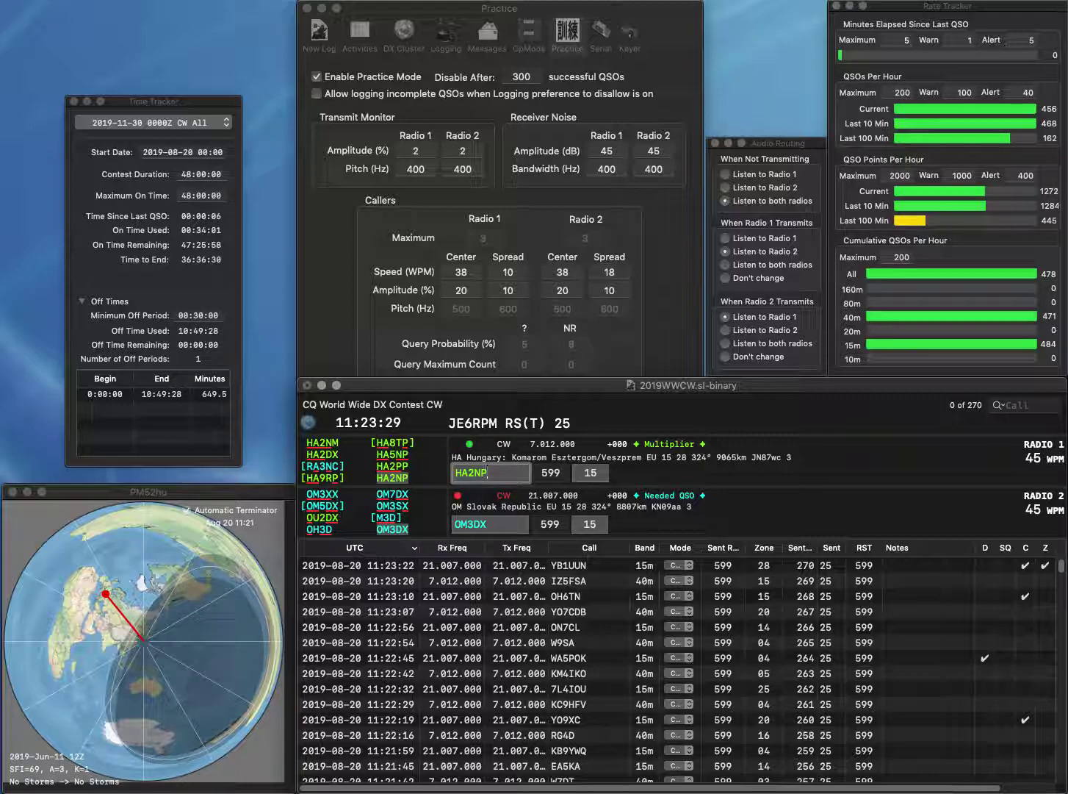
{"action": "key", "text": "Return"}
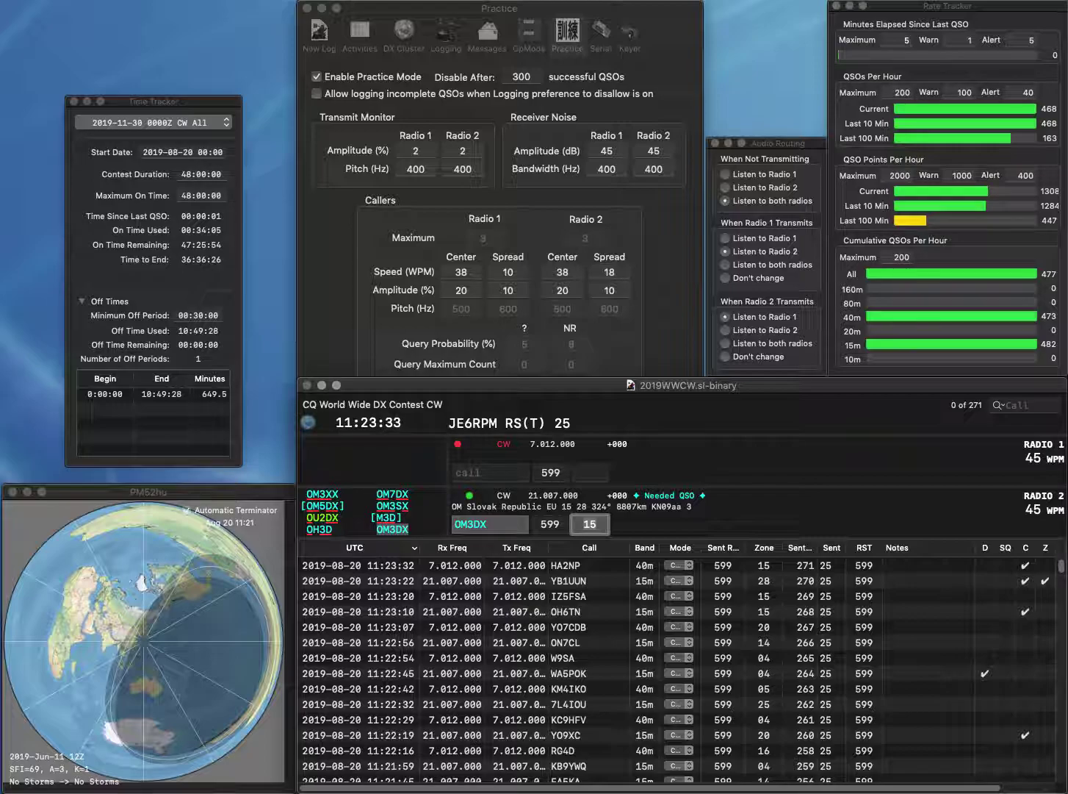
{"action": "key", "text": "Return"}
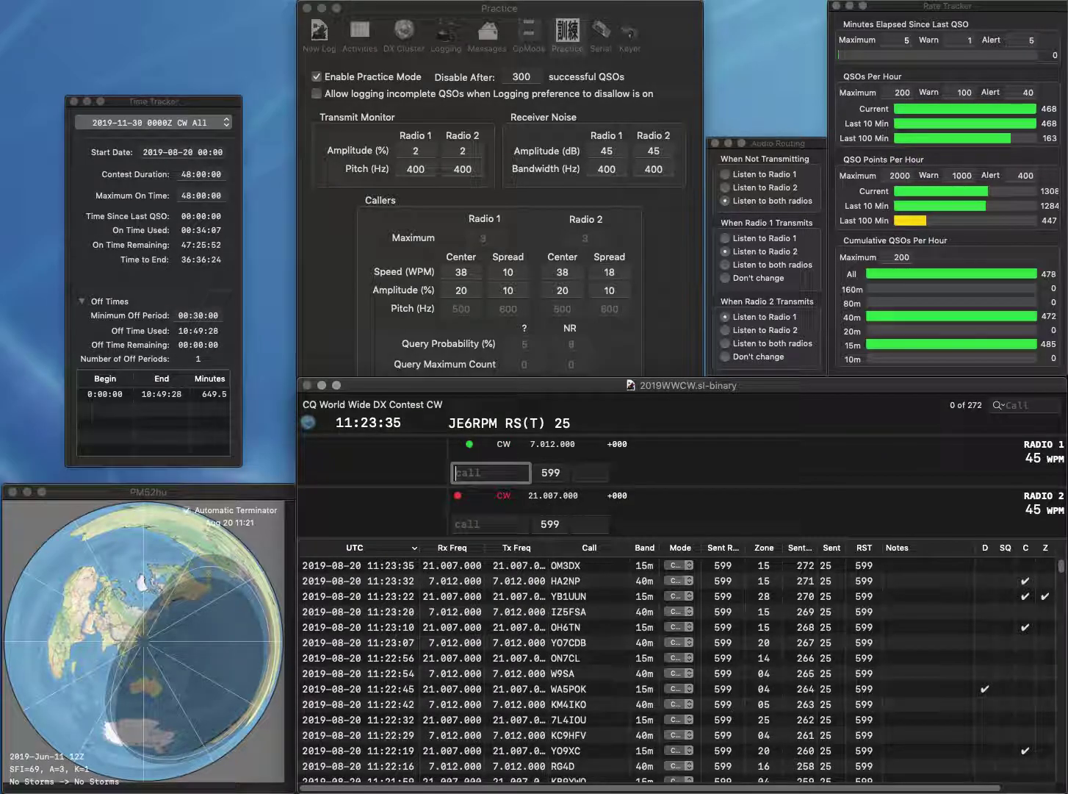
- Answer ZS1ANF on Radio 1, completing the copied call with its leading Z before sending
{"action": "type", "text": "S1ANF"}
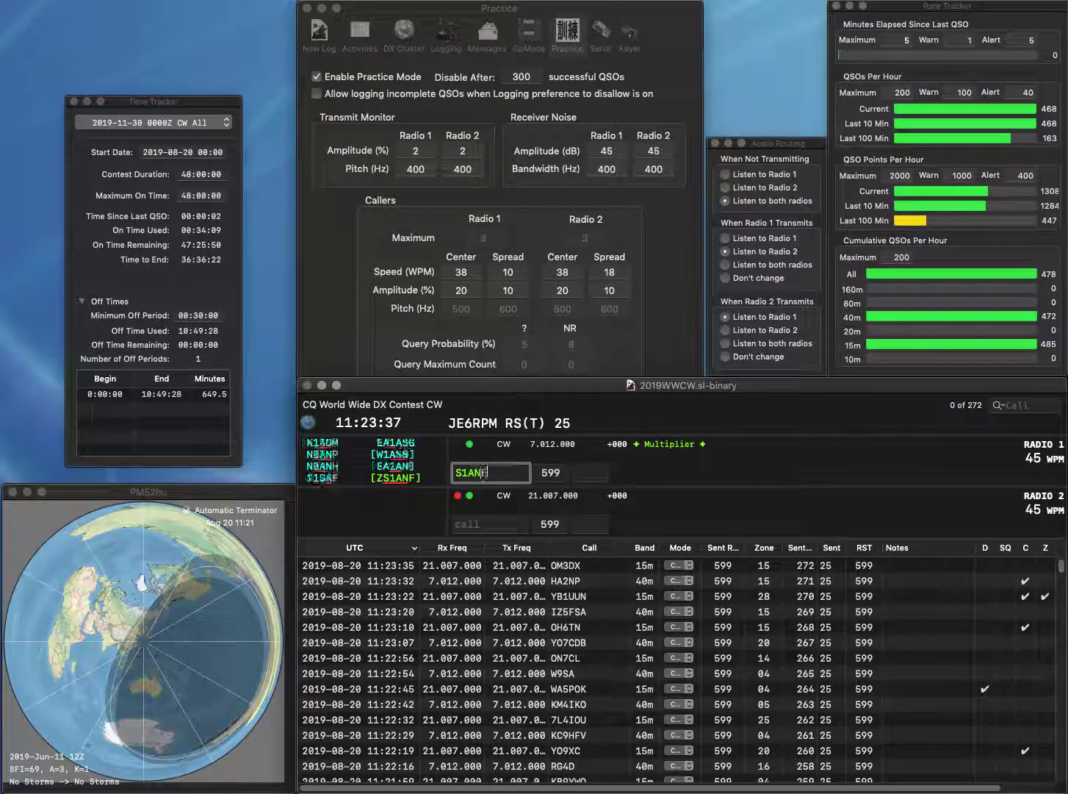
{"action": "key", "text": "Up"}
{"action": "type", "text": "Z"}
{"action": "key", "text": "Return"}
{"action": "type", "text": "2WM"}
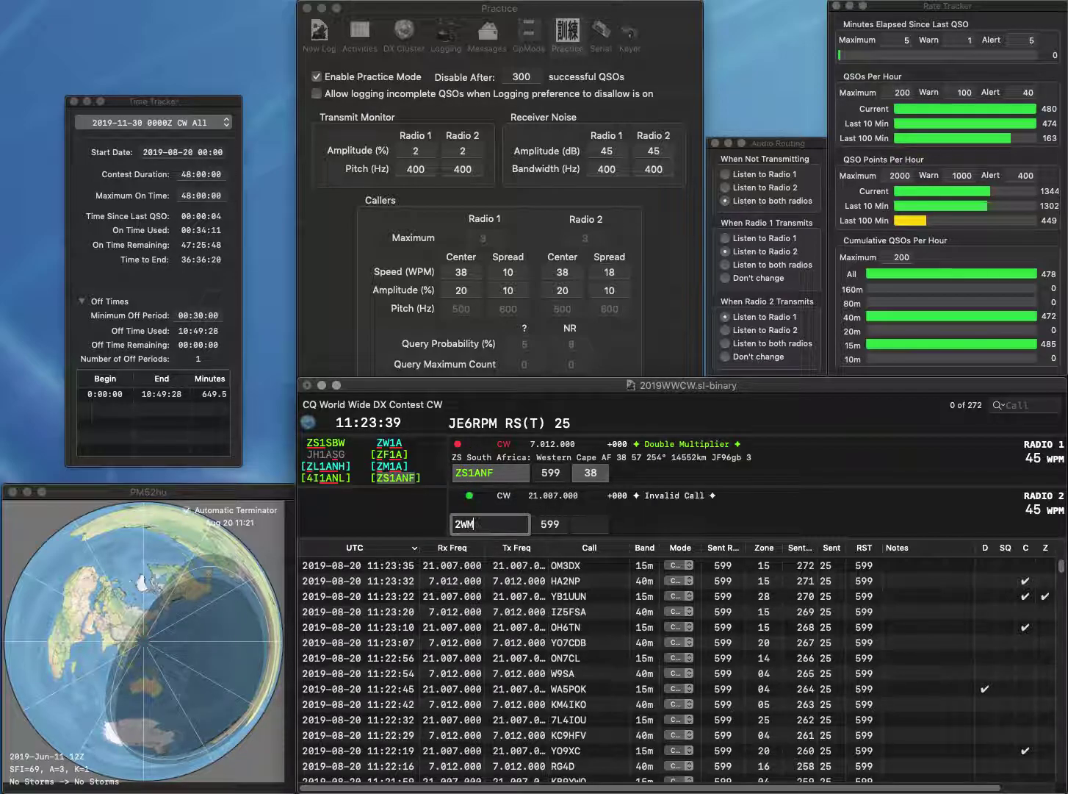
{"action": "key", "text": "Up"}
{"action": "type", "text": "N"}
{"action": "key", "text": "BackSpace"}
{"action": "type", "text": "K"}
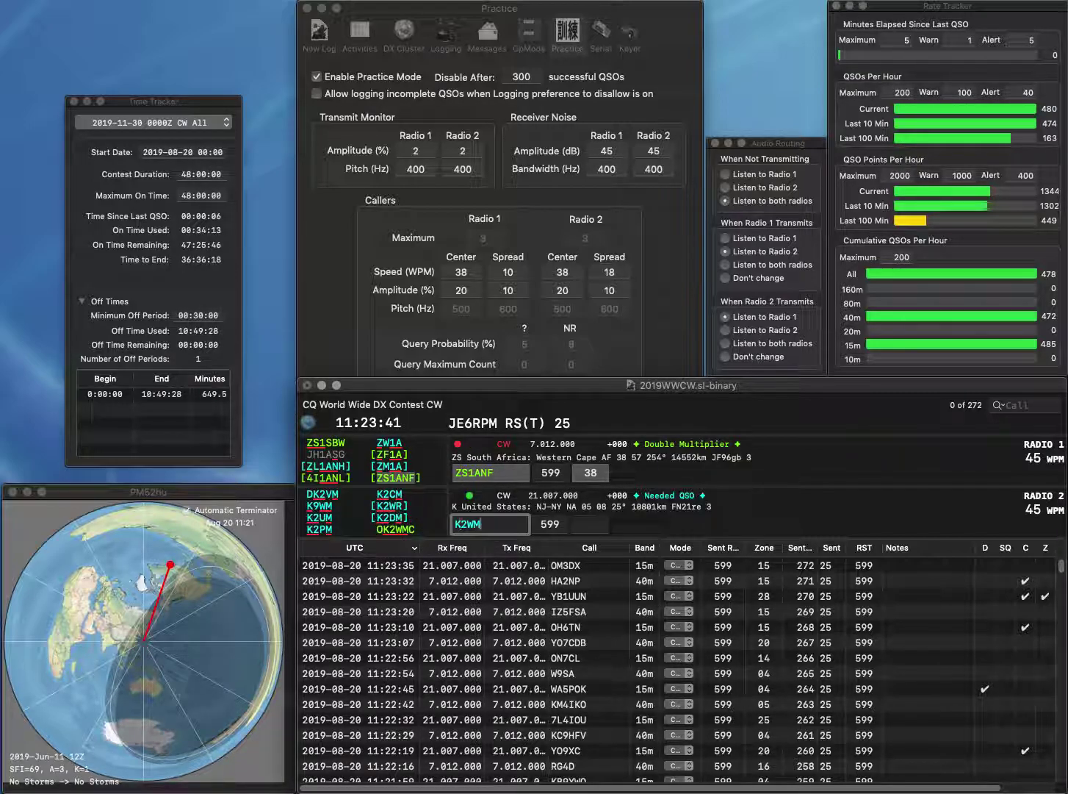
{"action": "key", "text": "Down"}
{"action": "type", "text": "G"}
{"action": "key", "text": "Return"}
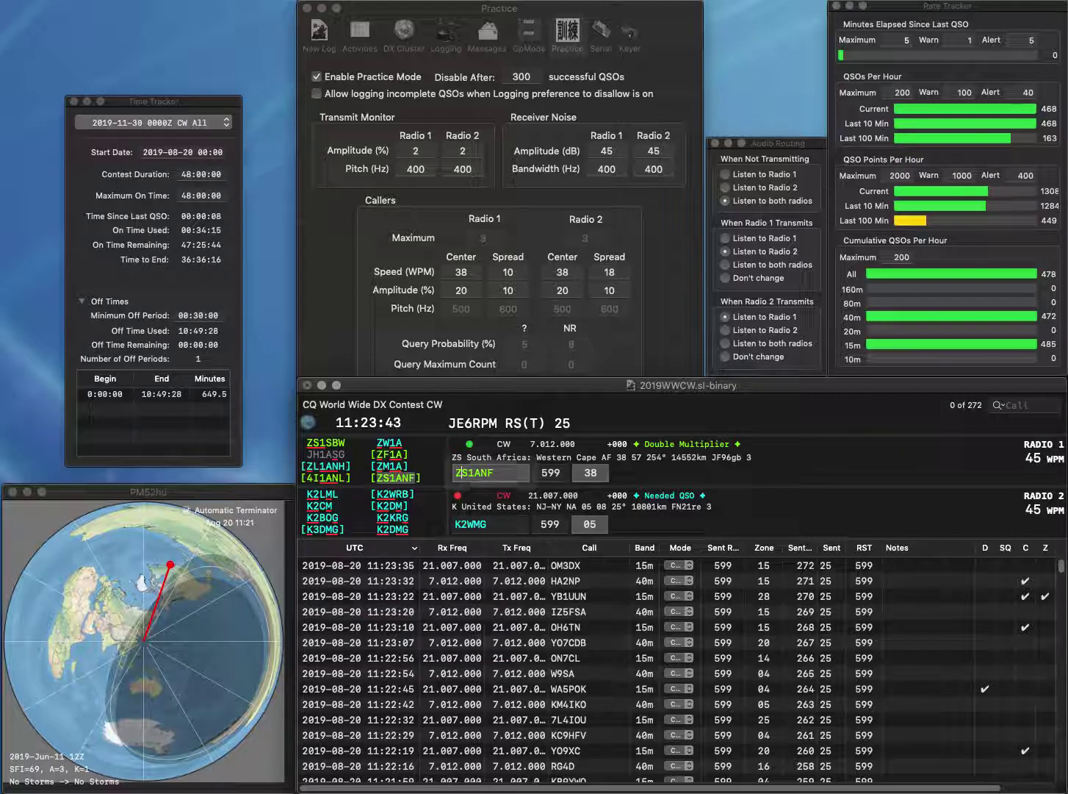
{"action": "key", "text": "Return"}
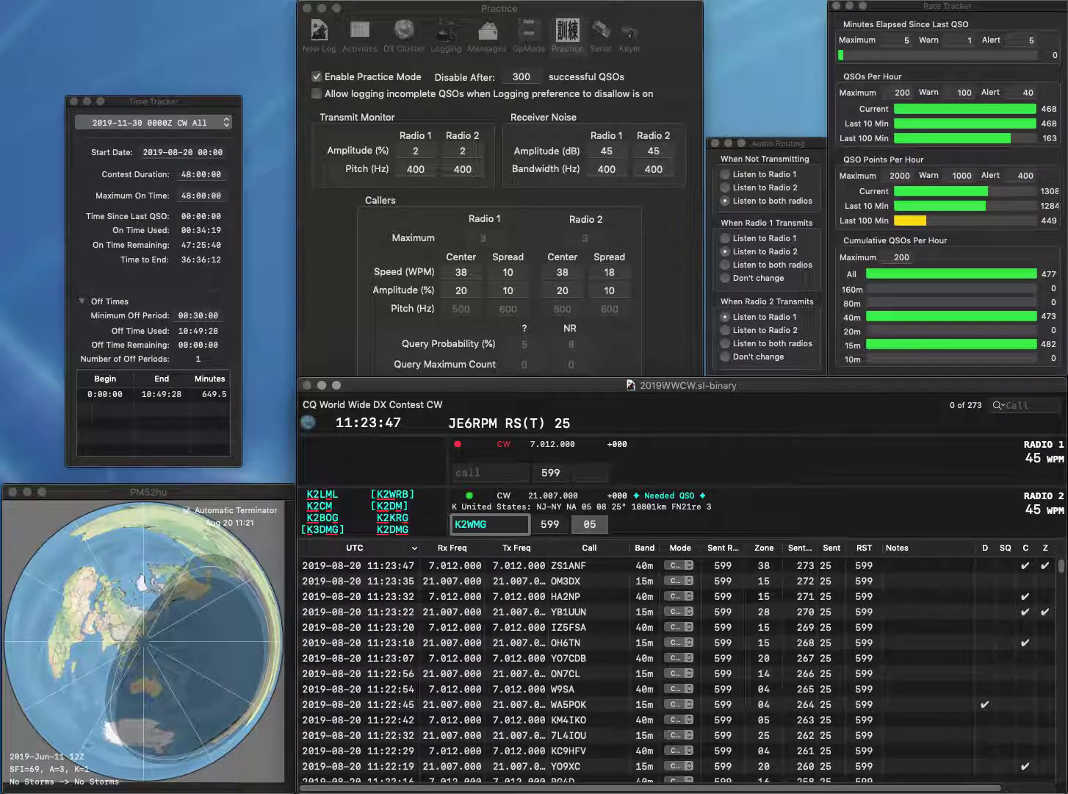
- Correct the copied call on Radio 2 to K3EMG and answer the caller
{"action": "key", "text": "BackSpace"}
{"action": "type", "text": "3"}
{"action": "key", "text": "Right"}
{"action": "key", "text": "BackSpace"}
{"action": "type", "text": "E"}
{"action": "key", "text": "Return"}
{"action": "type", "text": "O"}
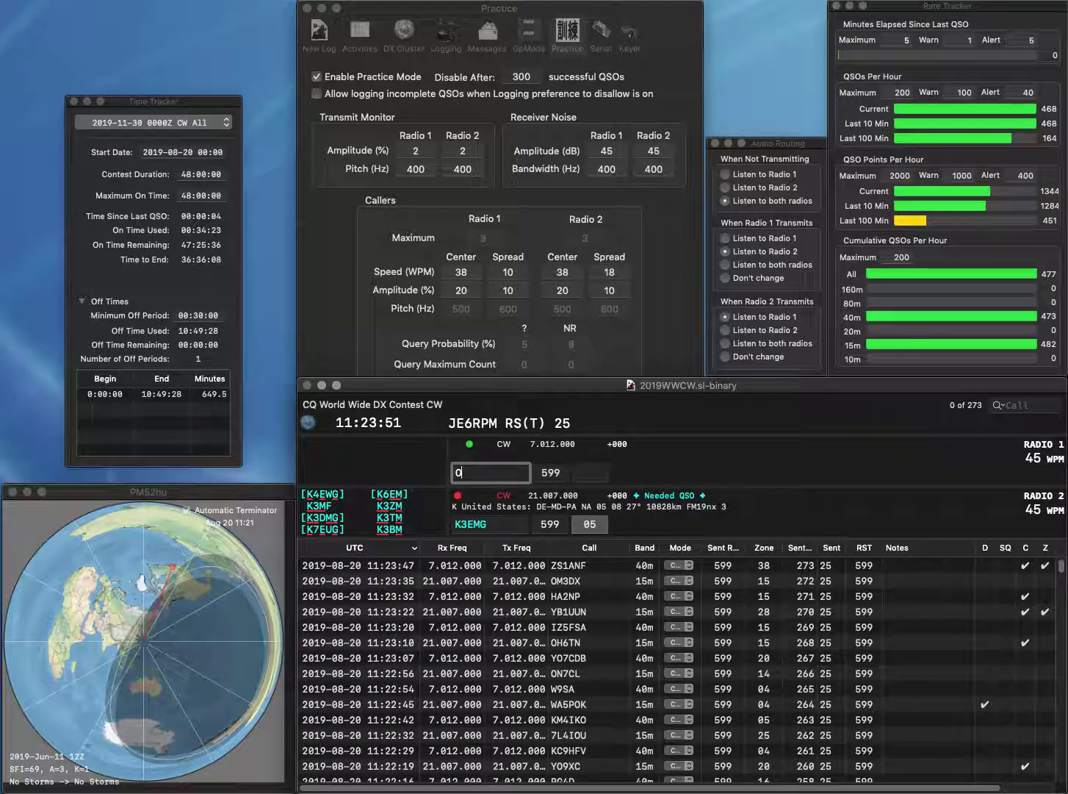
{"action": "key", "text": "Right"}
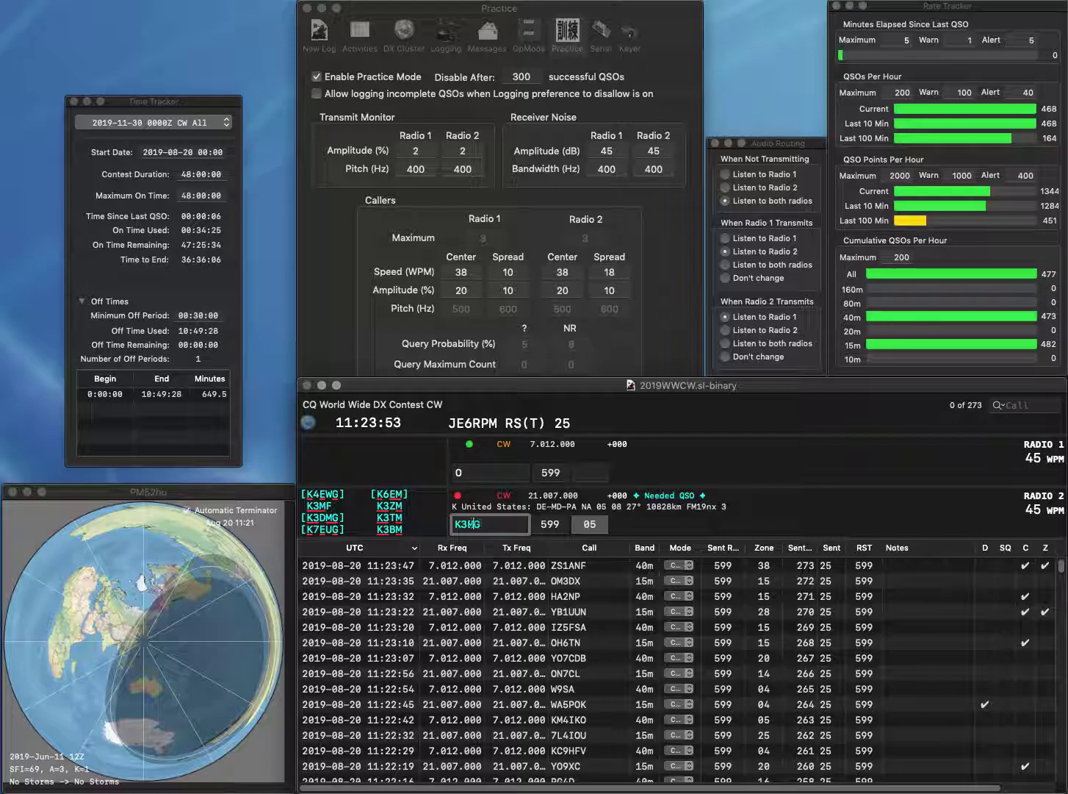
{"action": "key", "text": "BackSpace"}
{"action": "type", "text": "W"}
{"action": "key", "text": "Right"}
{"action": "key", "text": "BackSpace"}
{"action": "type", "text": "Z"}
{"action": "key", "text": "Tab"}
{"action": "key", "text": "Return"}
{"action": "key", "text": "Return"}
{"action": "type", "text": "N2"}
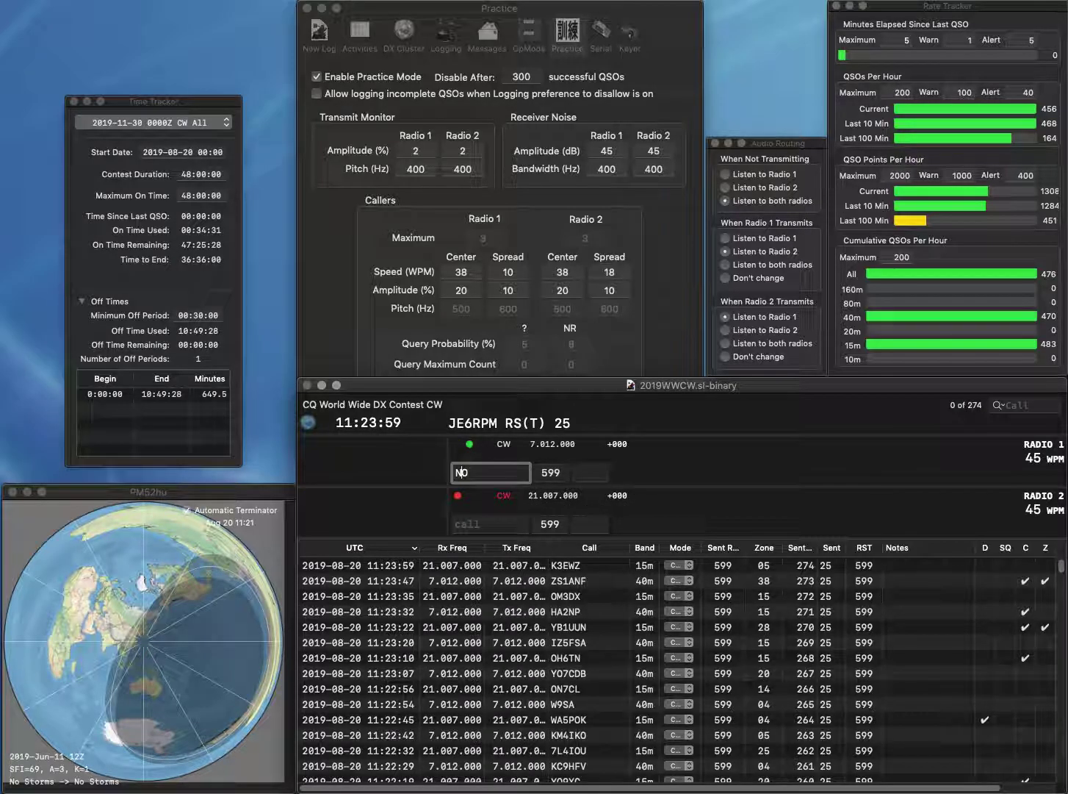
{"action": "key", "text": "BackSpace"}
{"action": "type", "text": "F8"}
{"action": "key", "text": "Return"}
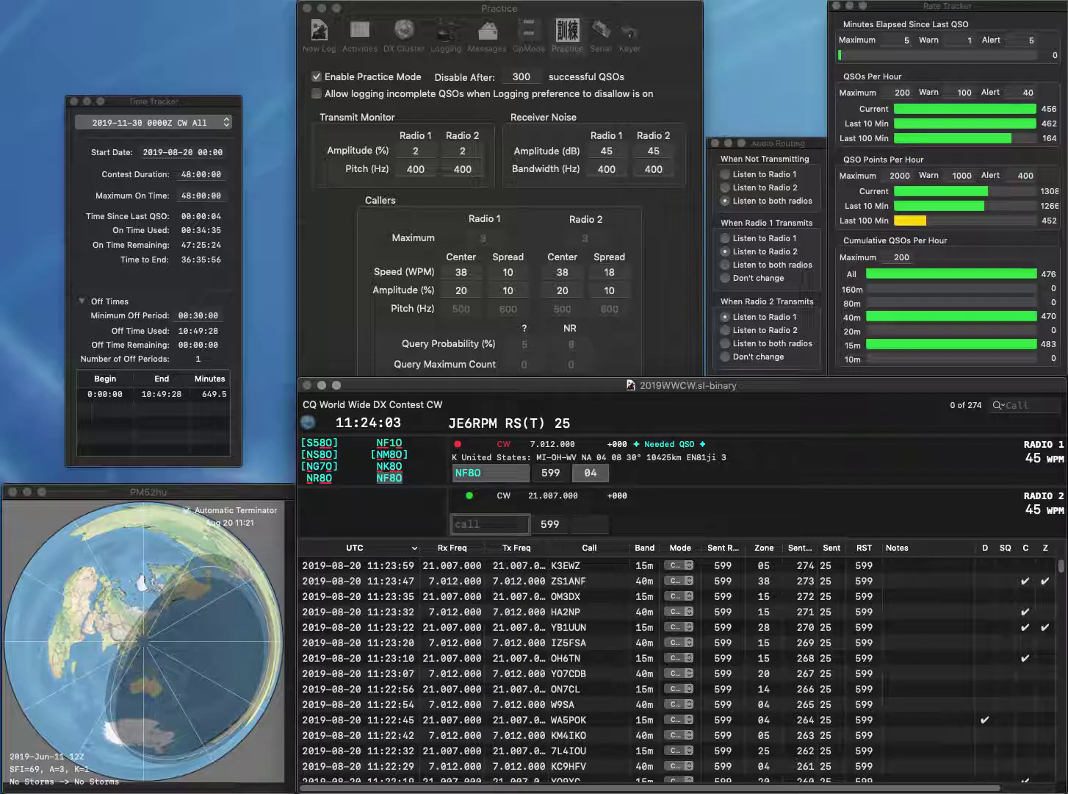
{"action": "type", "text": "YT1T"}
{"action": "key", "text": "Return"}
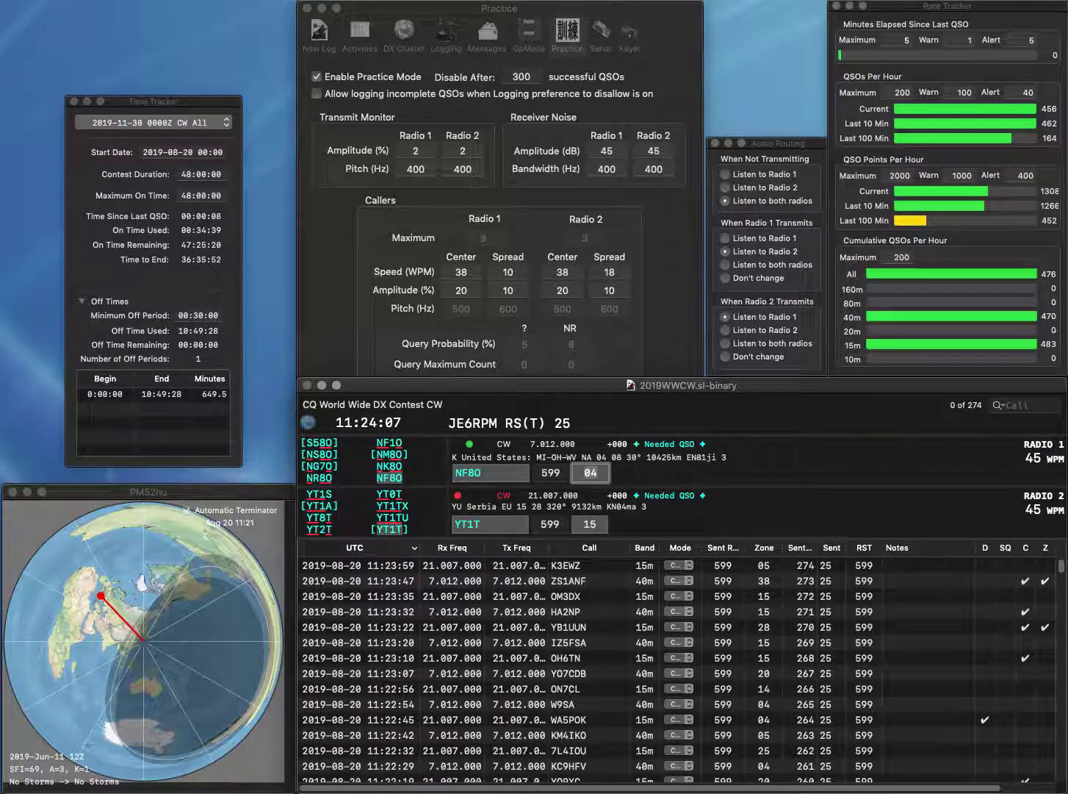
{"action": "key", "text": "Return"}
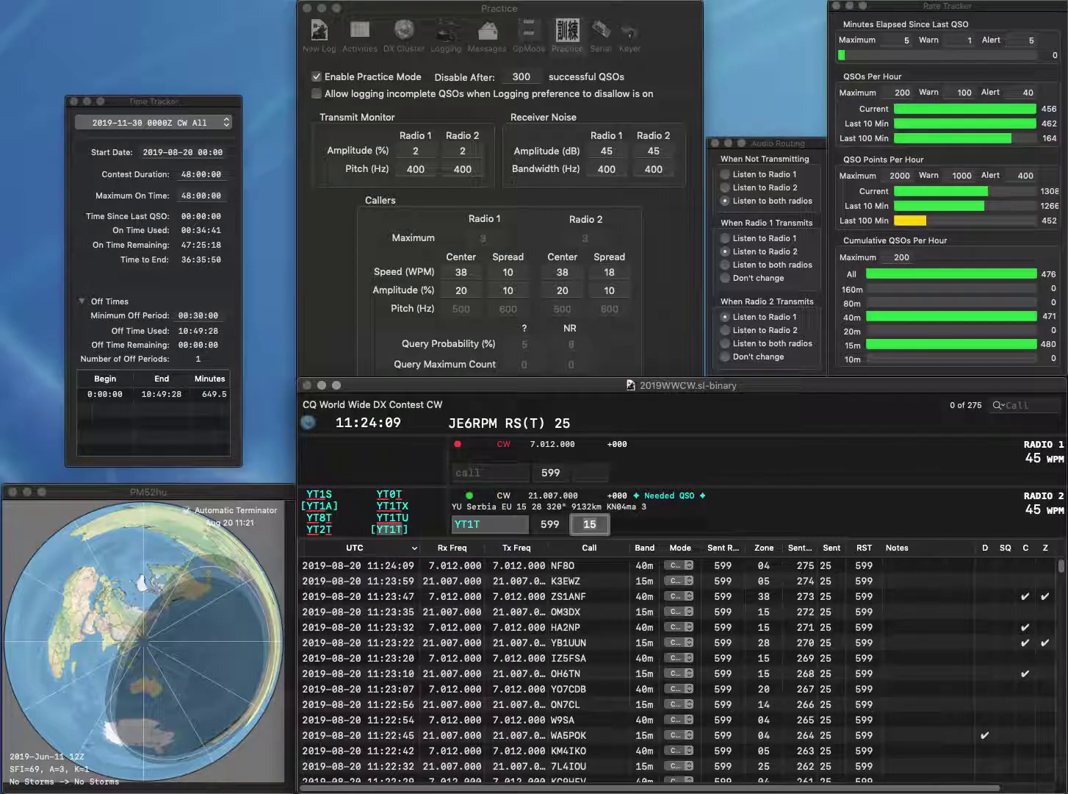
{"action": "key", "text": "Return"}
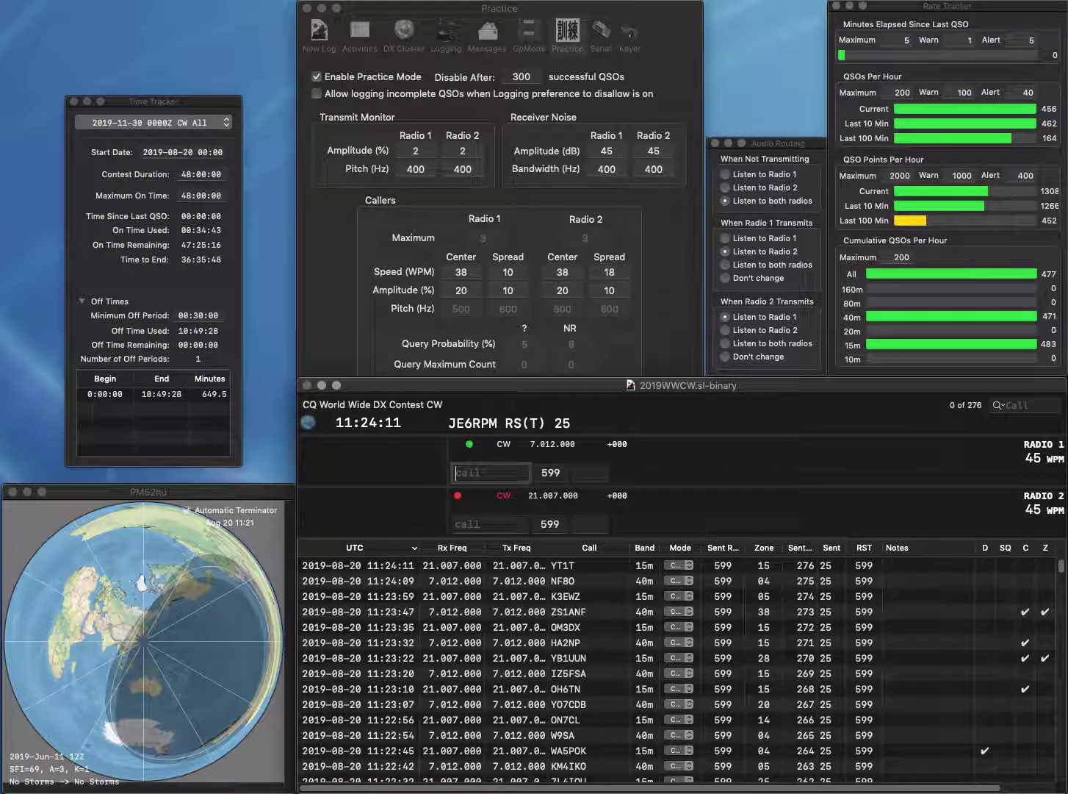
- Enter the partial call SCW on Radio 1 and answer K4KHV on Radio 2
{"action": "type", "text": "SCW"}
{"action": "key", "text": "Return"}
{"action": "type", "text": "K4KHV"}
{"action": "key", "text": "Return"}
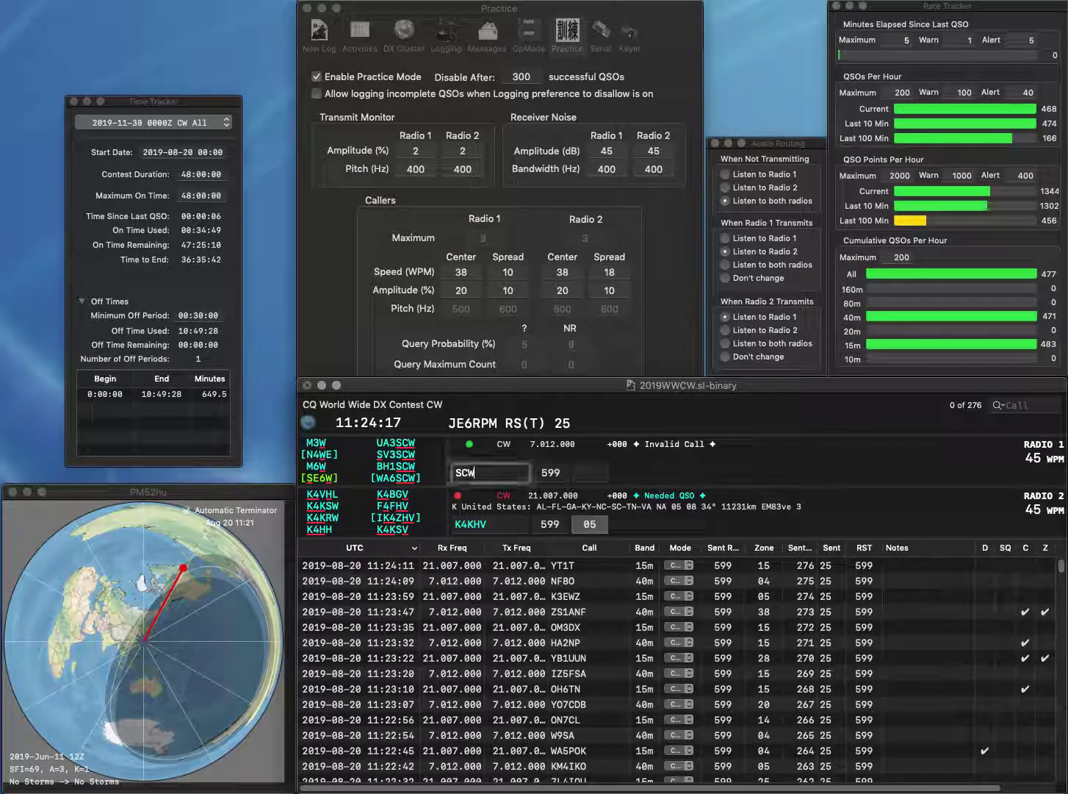
- Complete the Radio 1 call as SP3CW and answer the caller
{"action": "key", "text": "BackSpace"}
{"action": "type", "text": "CW"}
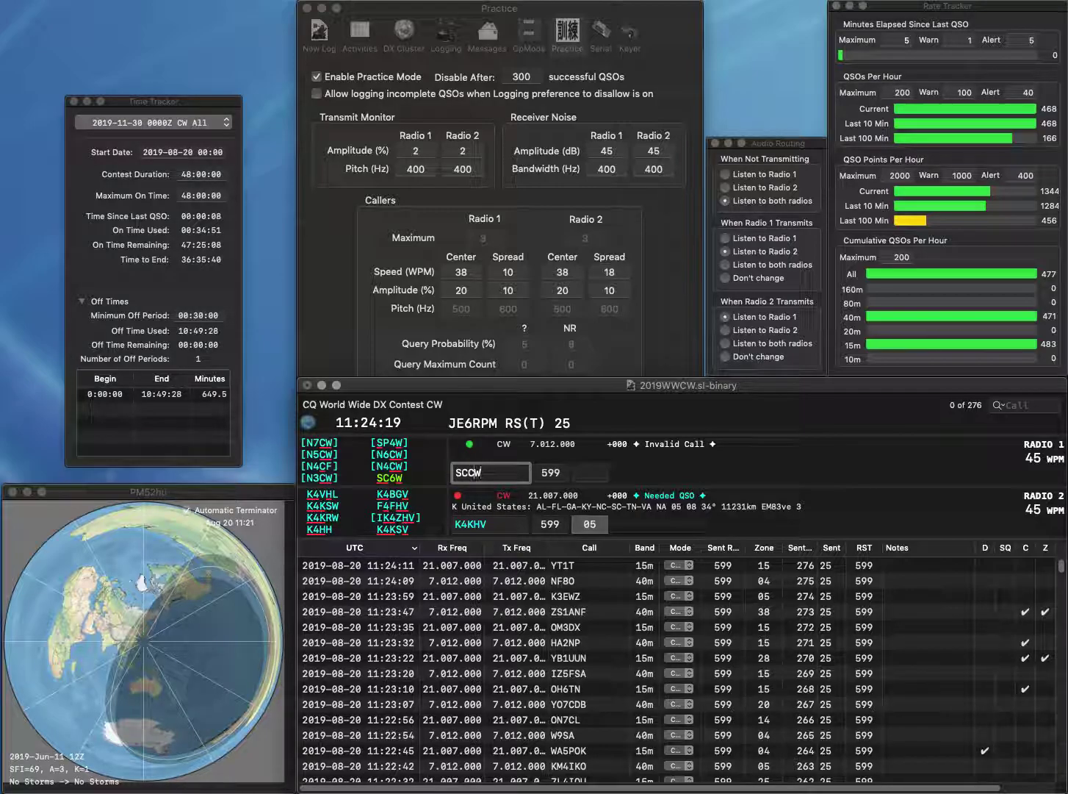
{"action": "key", "text": "BackSpace"}
{"action": "type", "text": "P3"}
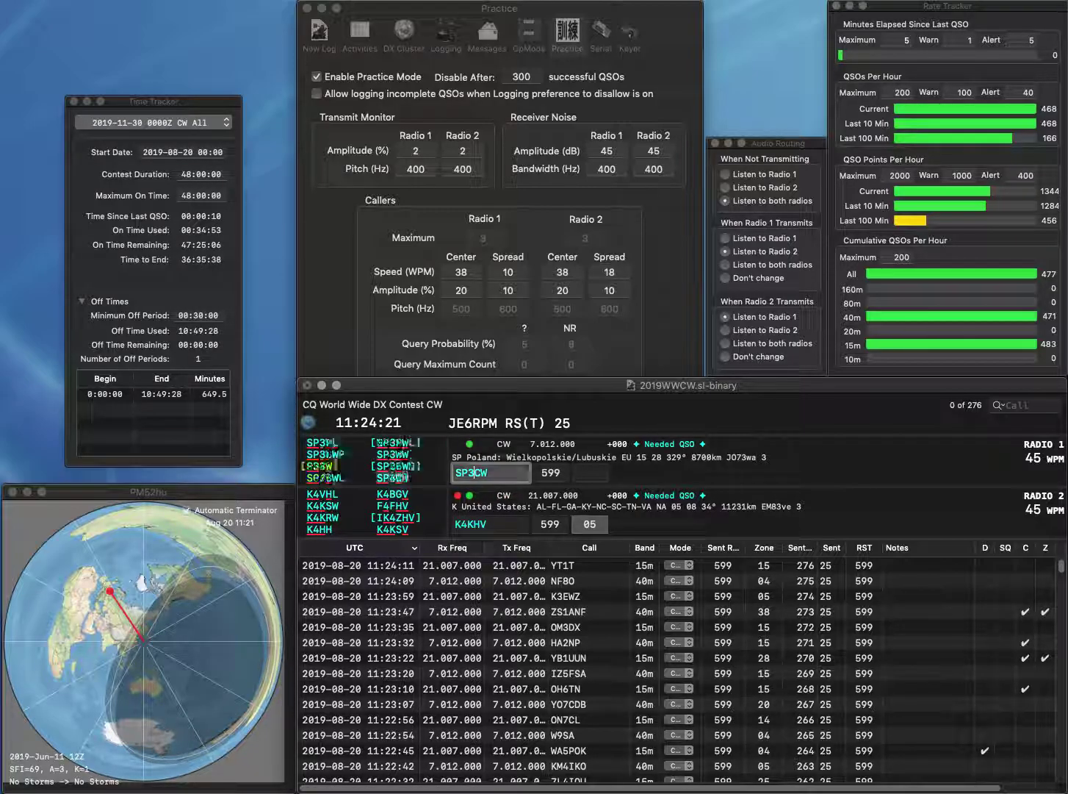
{"action": "left_click", "coordinate": [487, 524]}
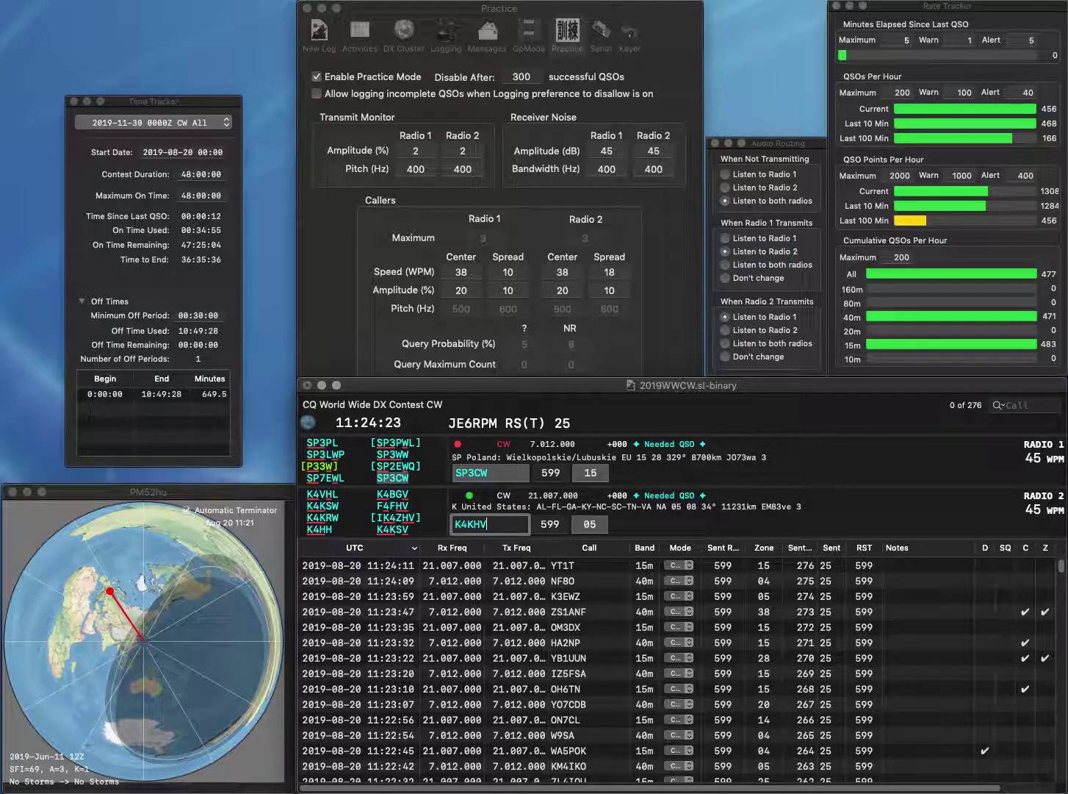
{"action": "key", "text": "Delete"}
{"action": "type", "text": "S"}
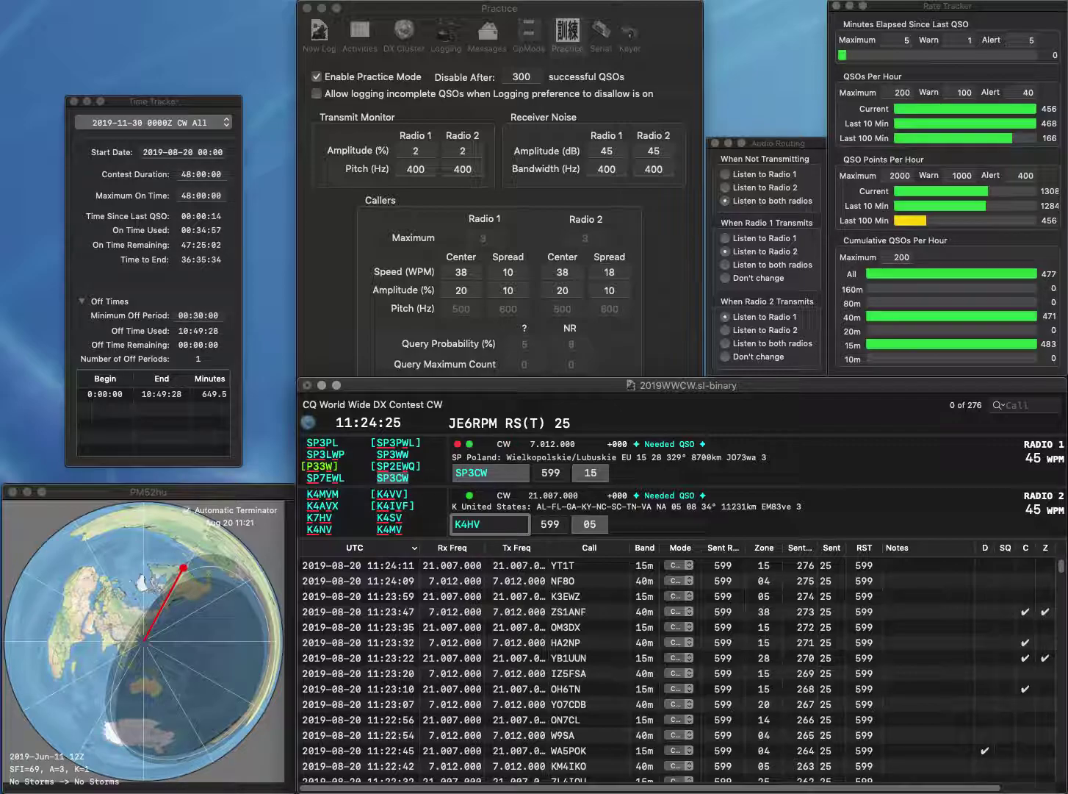
{"action": "key", "text": "Tab"}
{"action": "key", "text": "Return"}
{"action": "key", "text": "Tab"}
{"action": "key", "text": "space"}
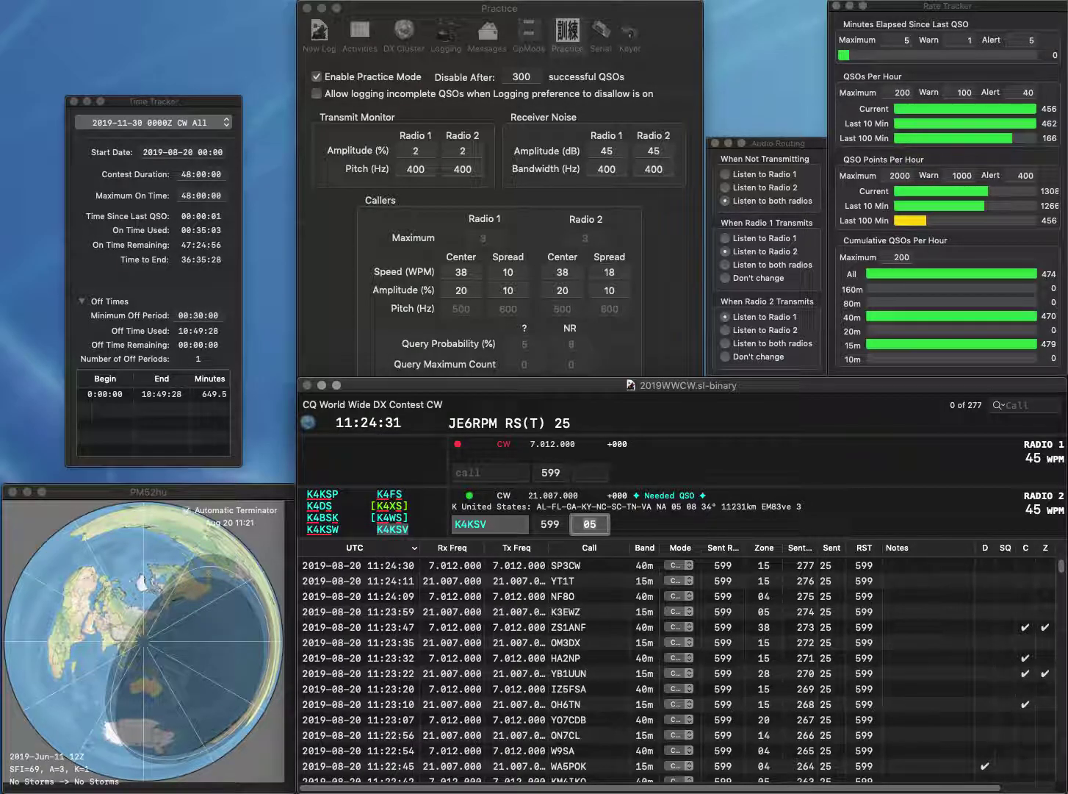
{"action": "key", "text": "Return"}
- Answer VE3OU on Radio 1 and KM7MM on Radio 2, and log both contacts
{"action": "type", "text": "VE"}
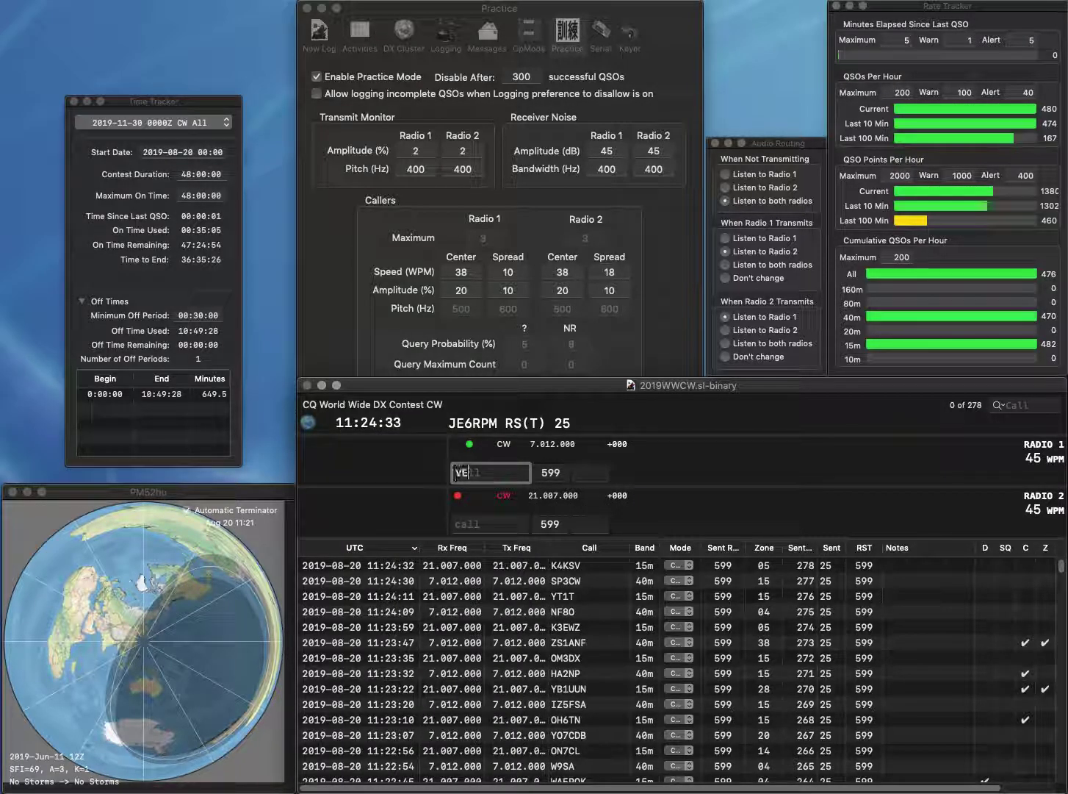
{"action": "type", "text": "3OU"}
{"action": "key", "text": "Return"}
{"action": "type", "text": "KM67"}
{"action": "key", "text": "BackSpace"}
{"action": "key", "text": "BackSpace"}
{"action": "type", "text": "7MM"}
{"action": "key", "text": "Return"}
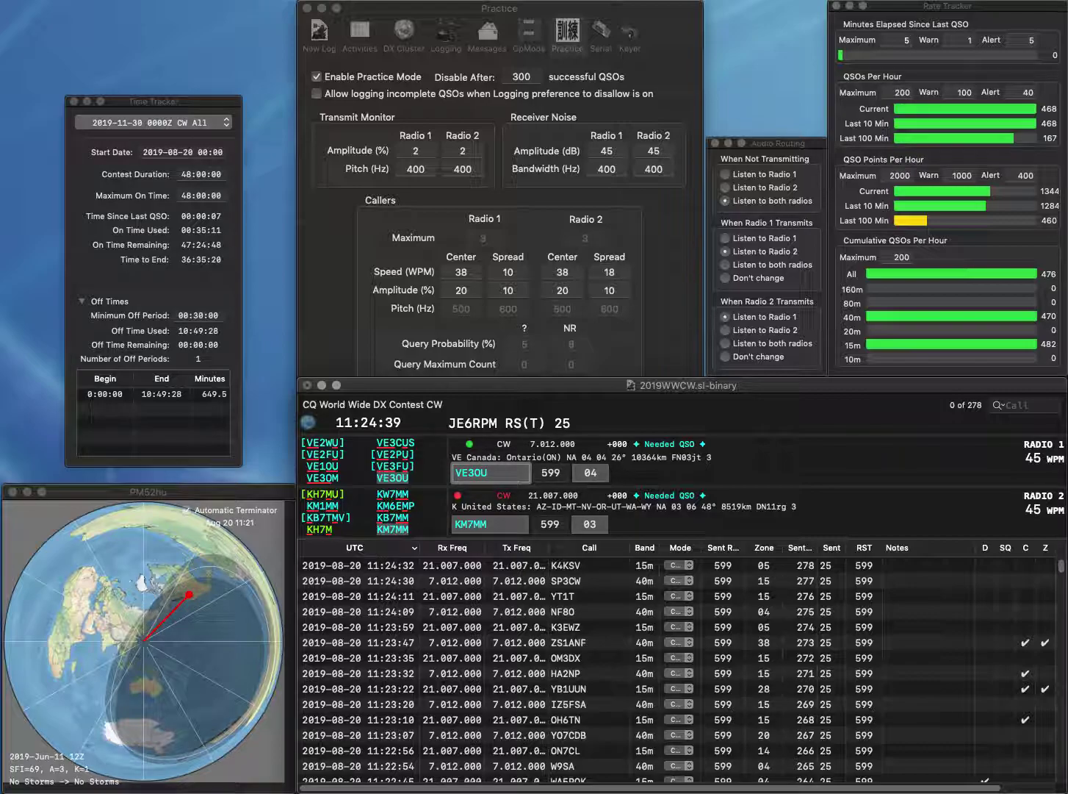
{"action": "key", "text": "Return"}
{"action": "key", "text": "Tab"}
{"action": "key", "text": "Tab"}
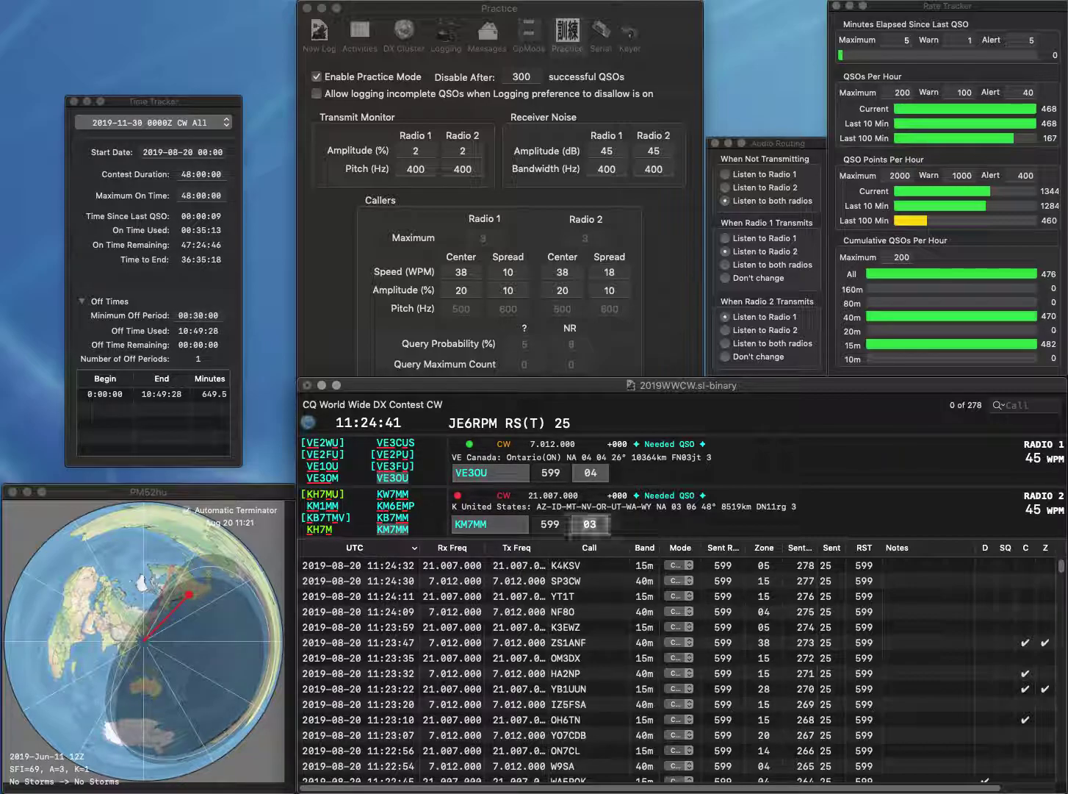
{"action": "key", "text": "Return"}
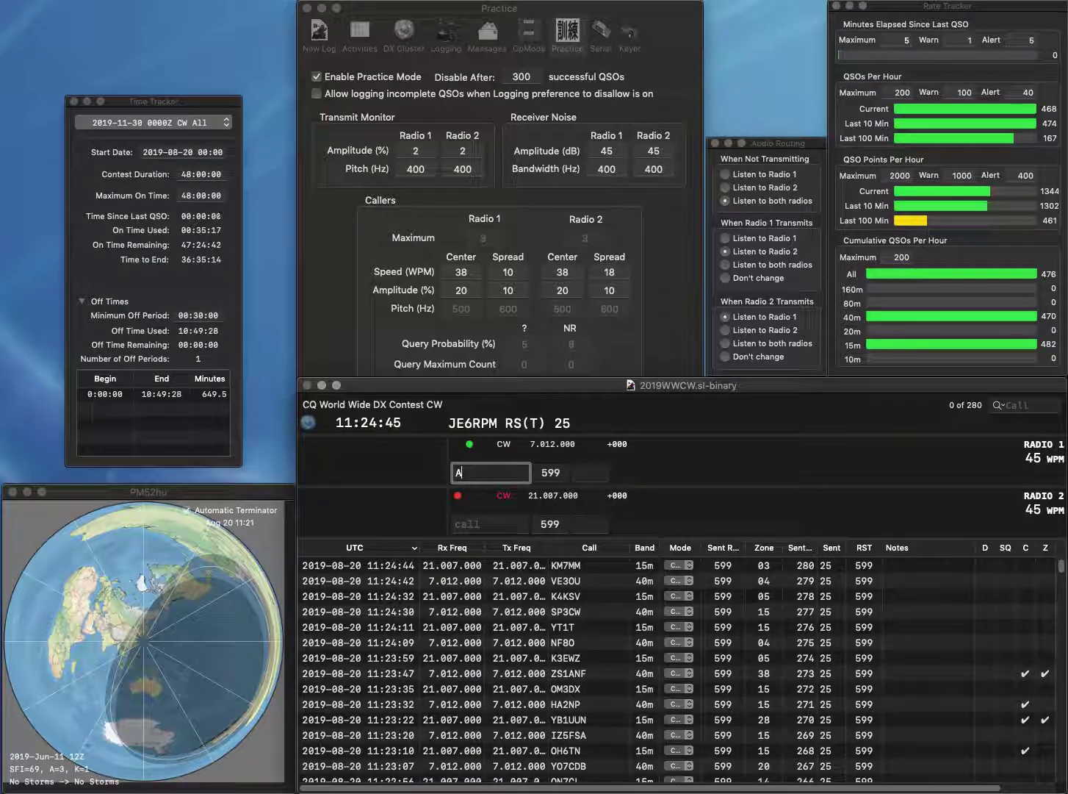
- Enter the partial call 7N on Radio 1 and send the partial call KP on Radio 2
{"action": "type", "text": "7N"}
{"action": "key", "text": "Down"}
{"action": "type", "text": "KW"}
{"action": "key", "text": "BackSpace"}
{"action": "type", "text": "P"}
{"action": "key", "text": "Return"}
- Correct the Radio 1 call to W1VE and answer the caller
{"action": "key", "text": "Up"}
{"action": "type", "text": "W"}
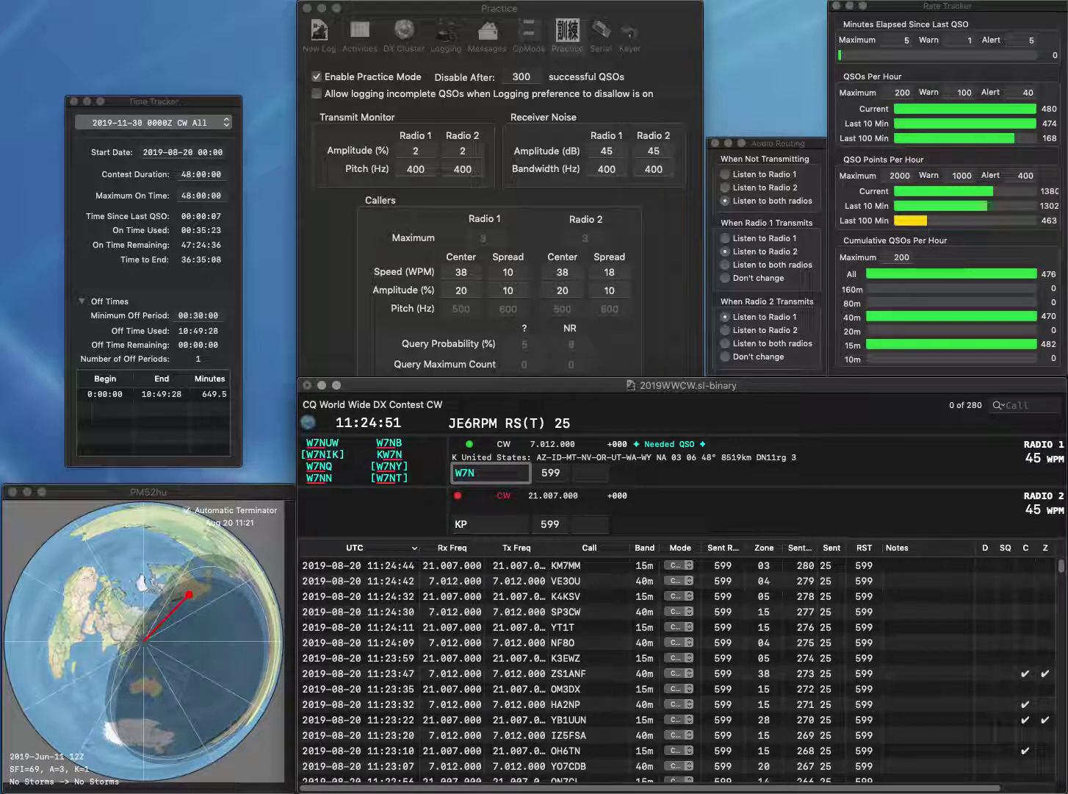
{"action": "key", "text": "BackSpace"}
{"action": "key", "text": "BackSpace"}
{"action": "type", "text": "1VE"}
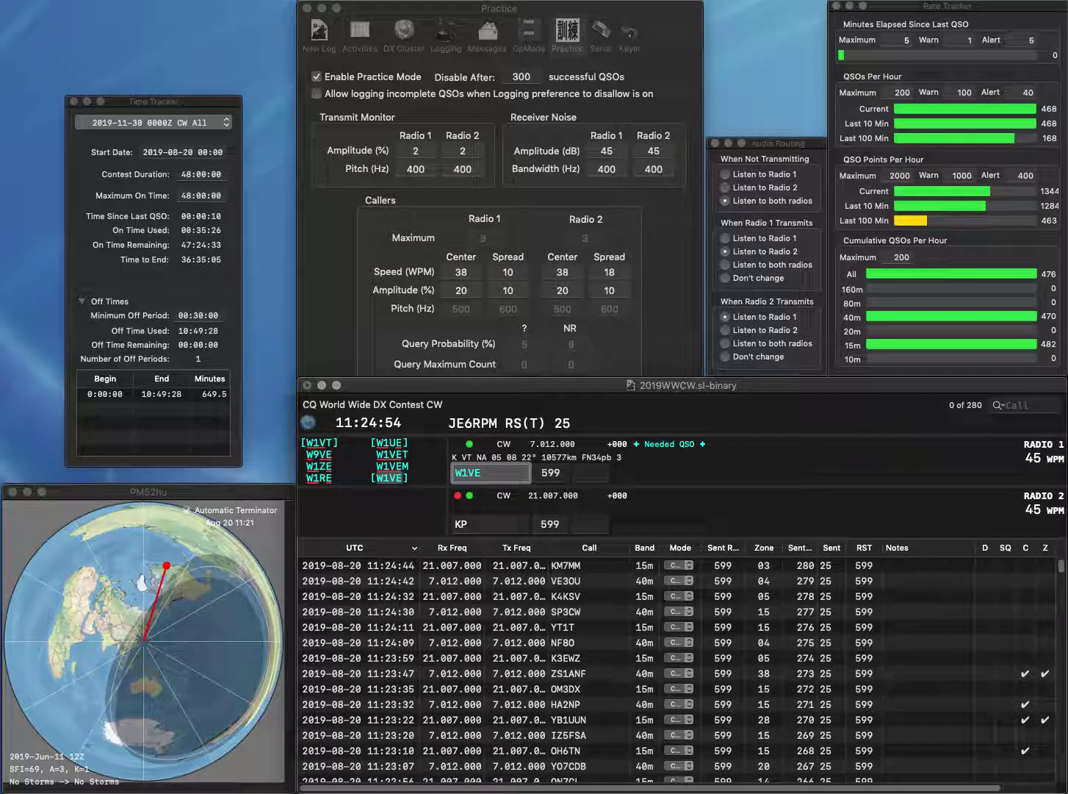
{"action": "key", "text": "Return"}
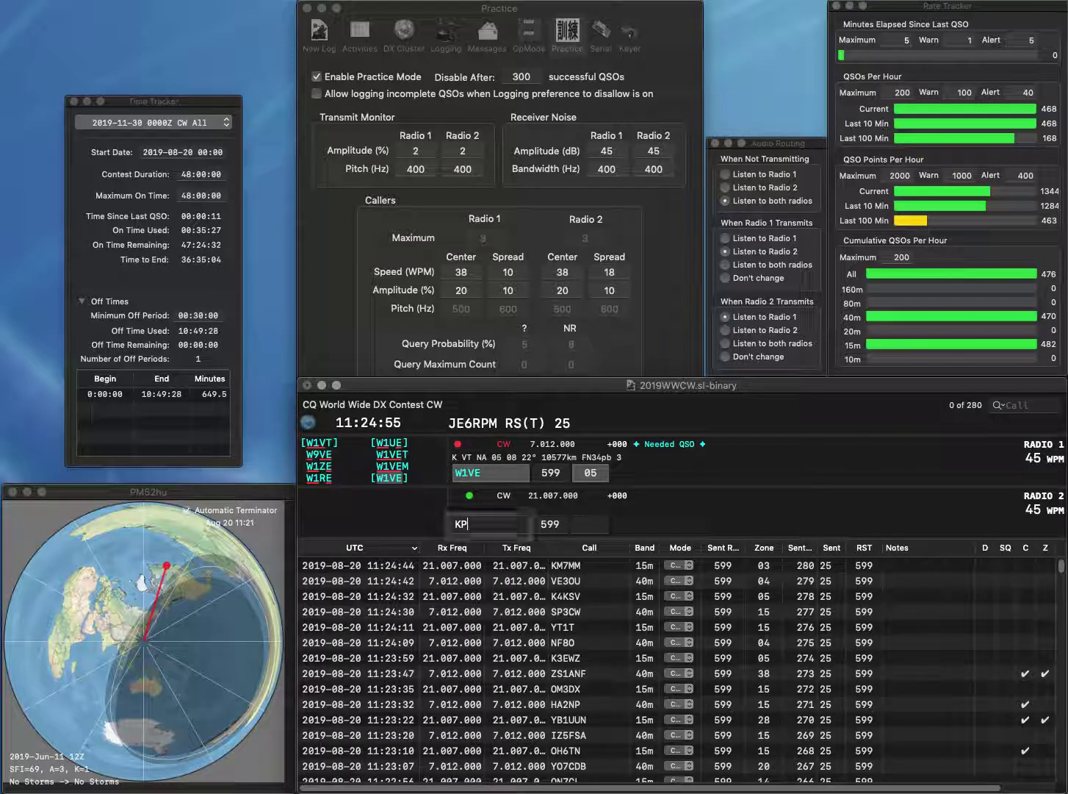
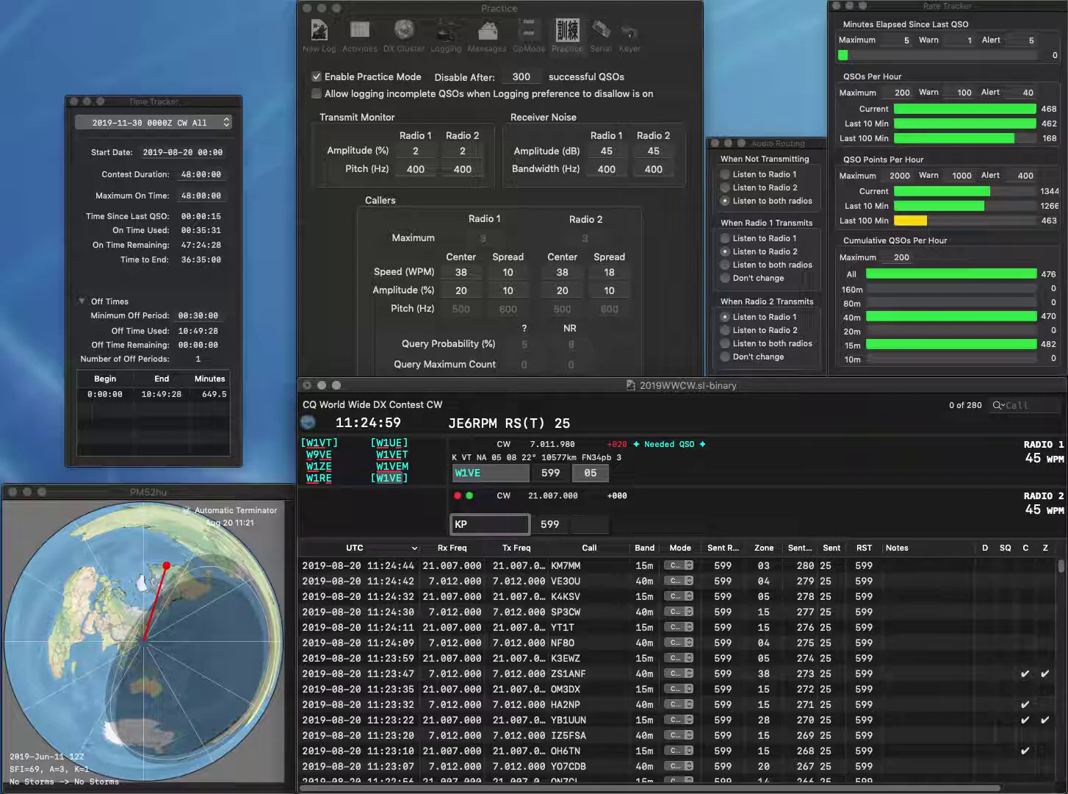
- Complete the Radio 2 call as K1KP and answer the caller
{"action": "type", "text": "K1"}
{"action": "key", "text": "Return"}
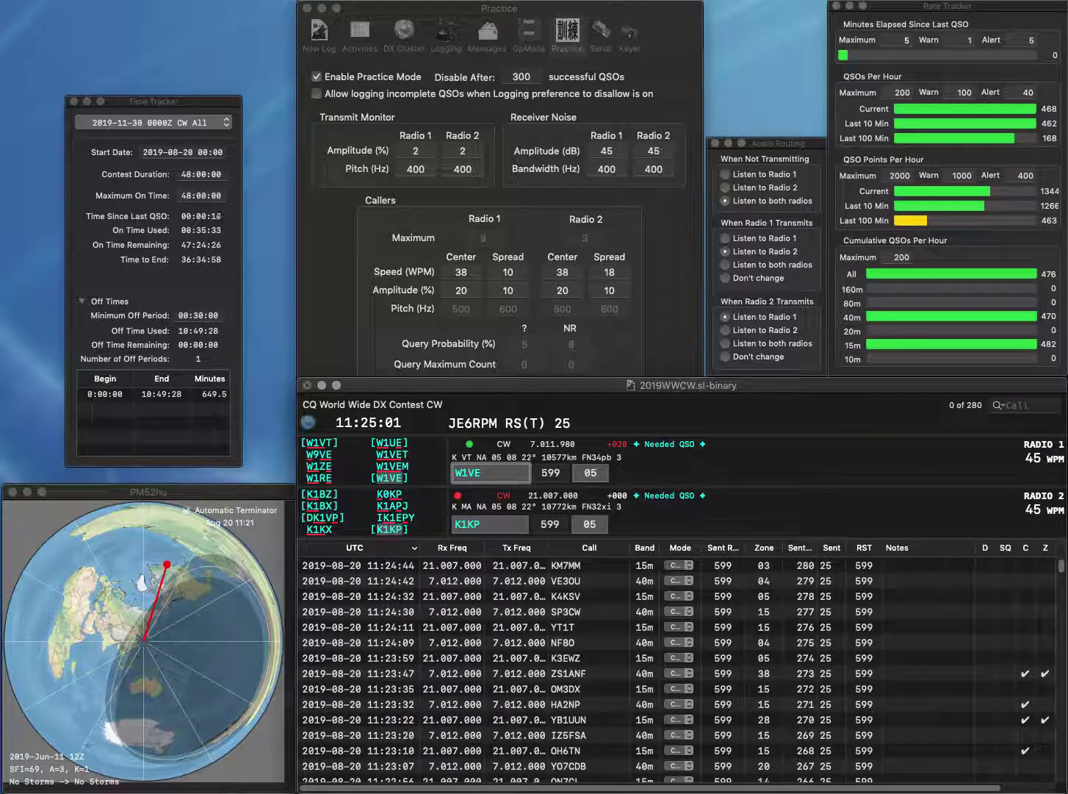
{"action": "key", "text": "Return"}
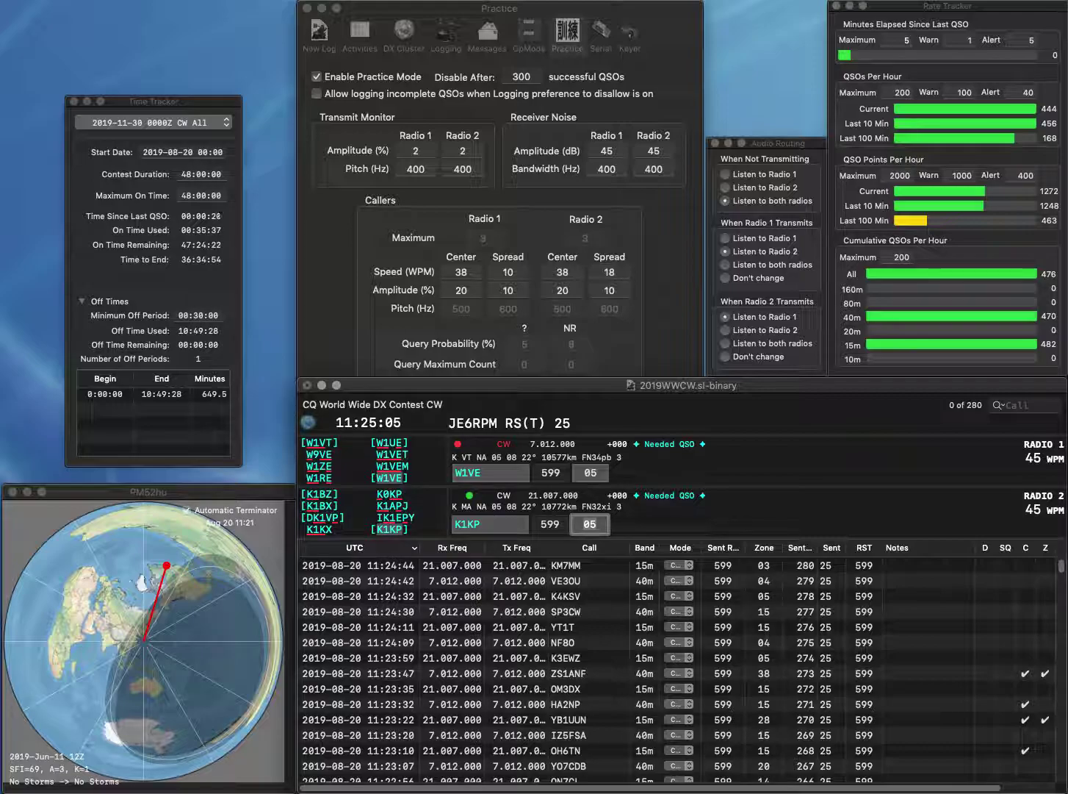
- Replace the Radio 2 call with K5W, and log the W1VE contact on Radio 1
{"action": "key", "text": "BackSpace"}
{"action": "key", "text": "space"}
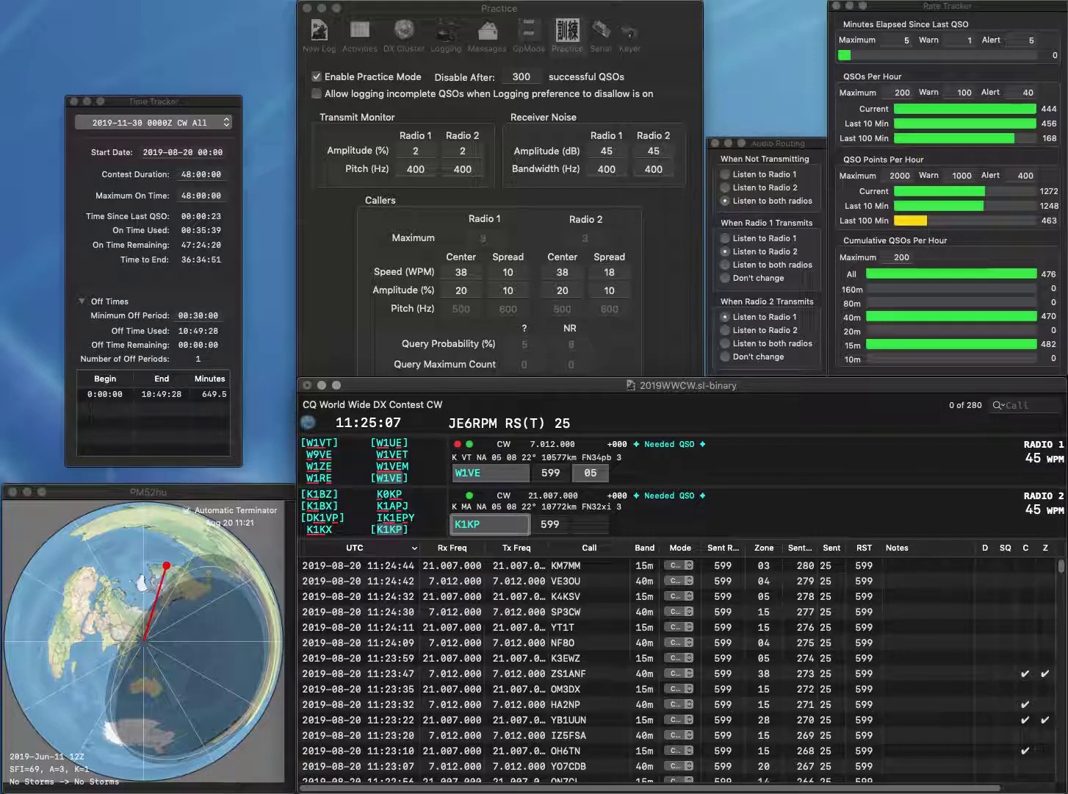
{"action": "key", "text": "BackSpace"}
{"action": "key", "text": "BackSpace"}
{"action": "type", "text": "W"}
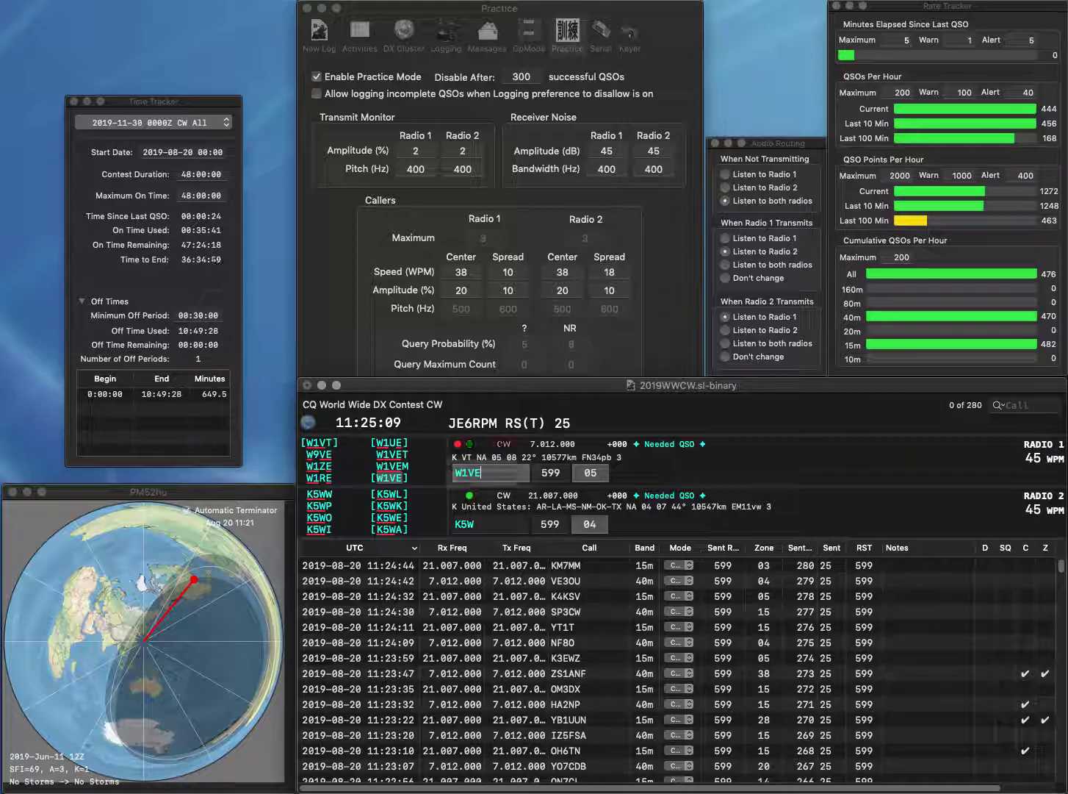
{"action": "key", "text": "Up"}
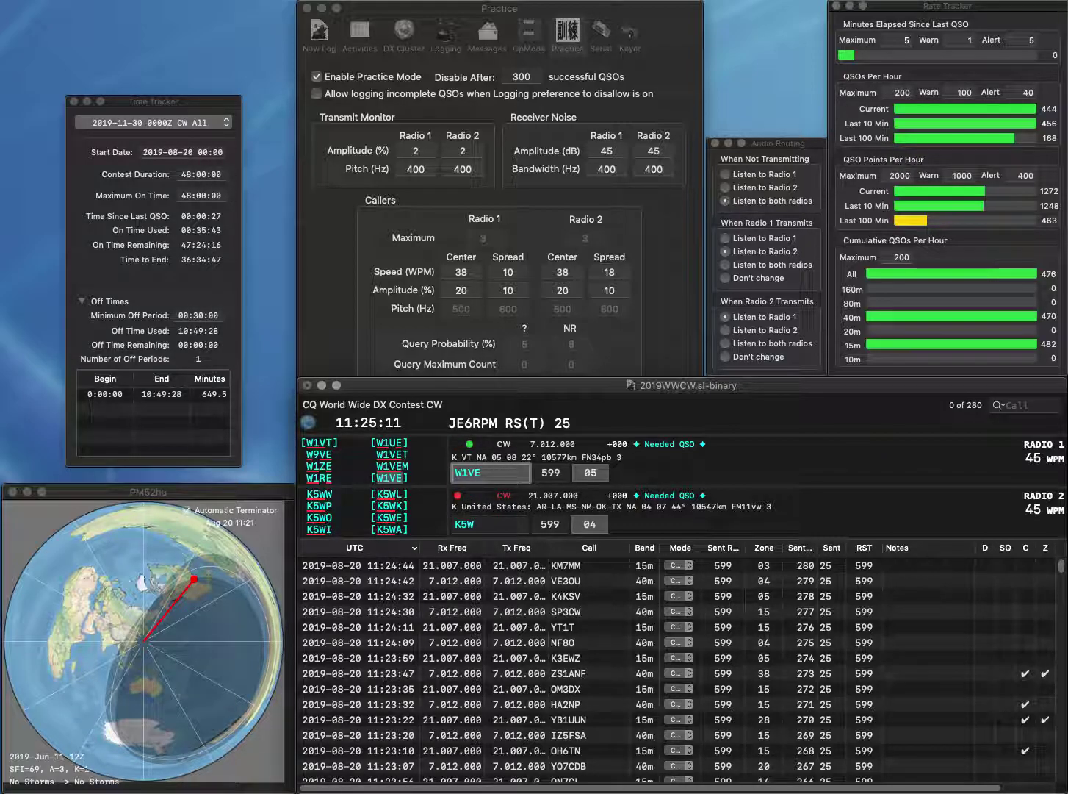
{"action": "key", "text": "Return"}
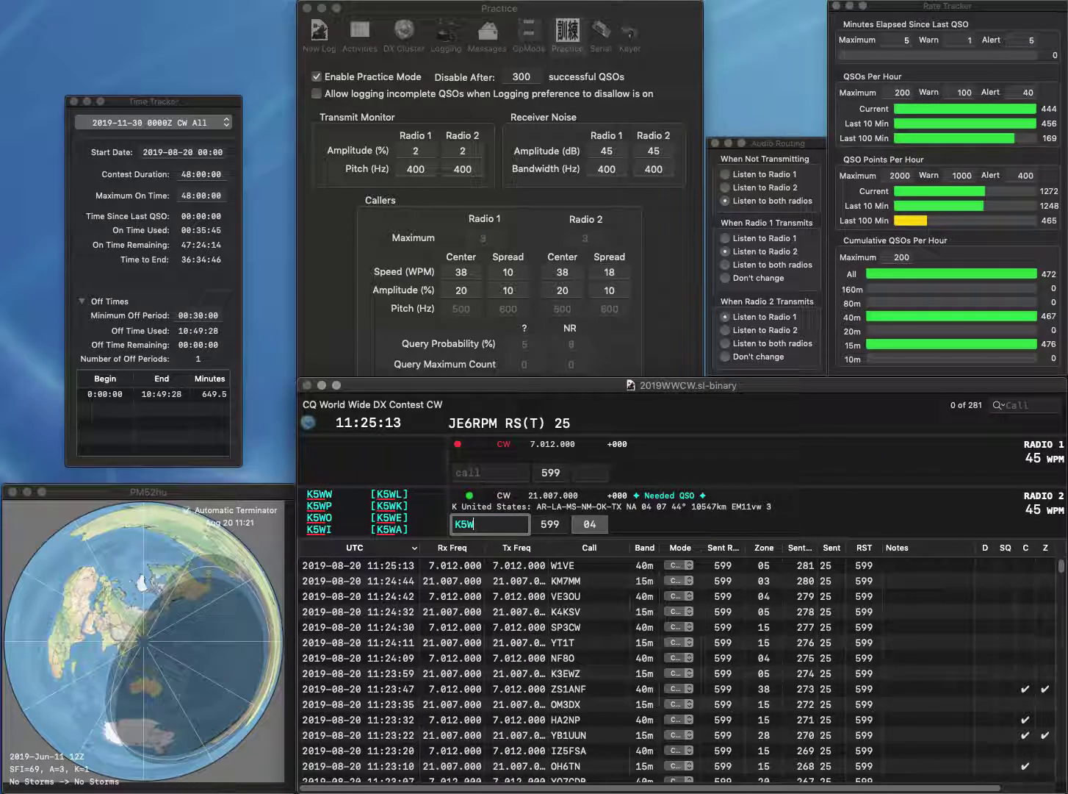
- Answer Radio 2 as K5KW, and correct the first letter so the call reads N5KW
{"action": "key", "text": "BackSpace"}
{"action": "type", "text": "KW"}
{"action": "key", "text": "Return"}
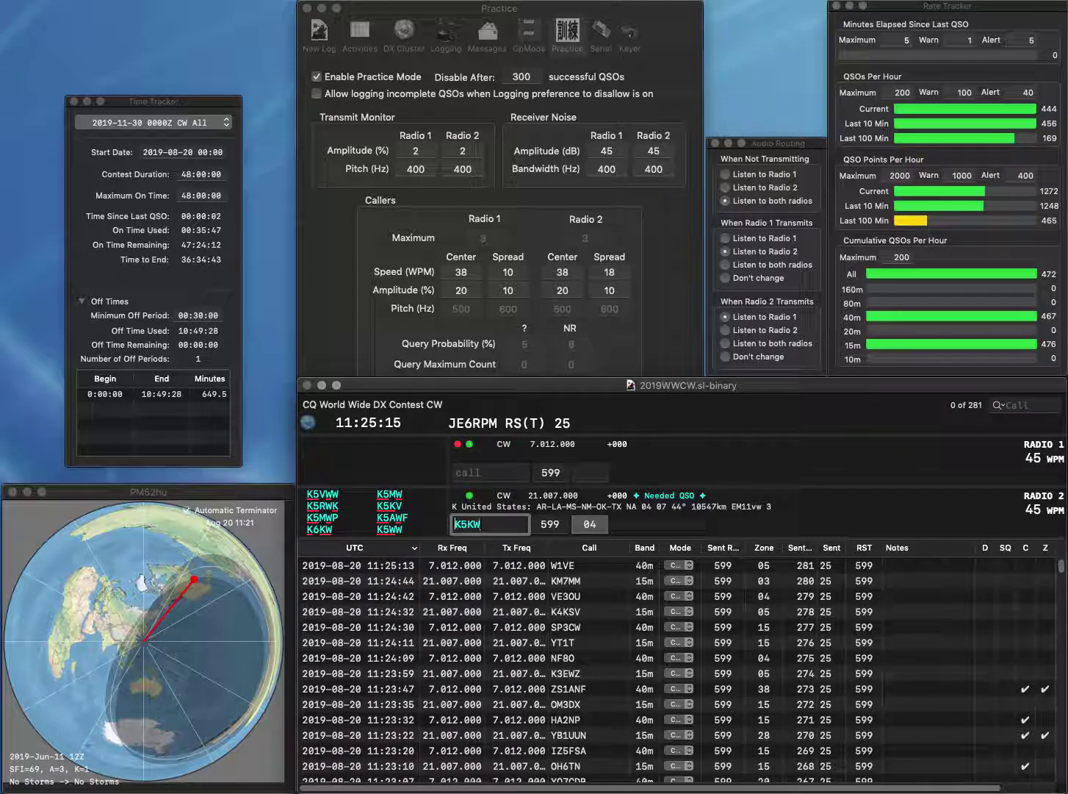
{"action": "key", "text": "Home"}
{"action": "key", "text": "Delete"}
{"action": "type", "text": "N"}
- Send the partial call WA7 on Radio 1, and log the N5KW contact on Radio 2
{"action": "key", "text": "Up"}
{"action": "type", "text": "A"}
{"action": "key", "text": "BackSpace"}
{"action": "type", "text": "W6"}
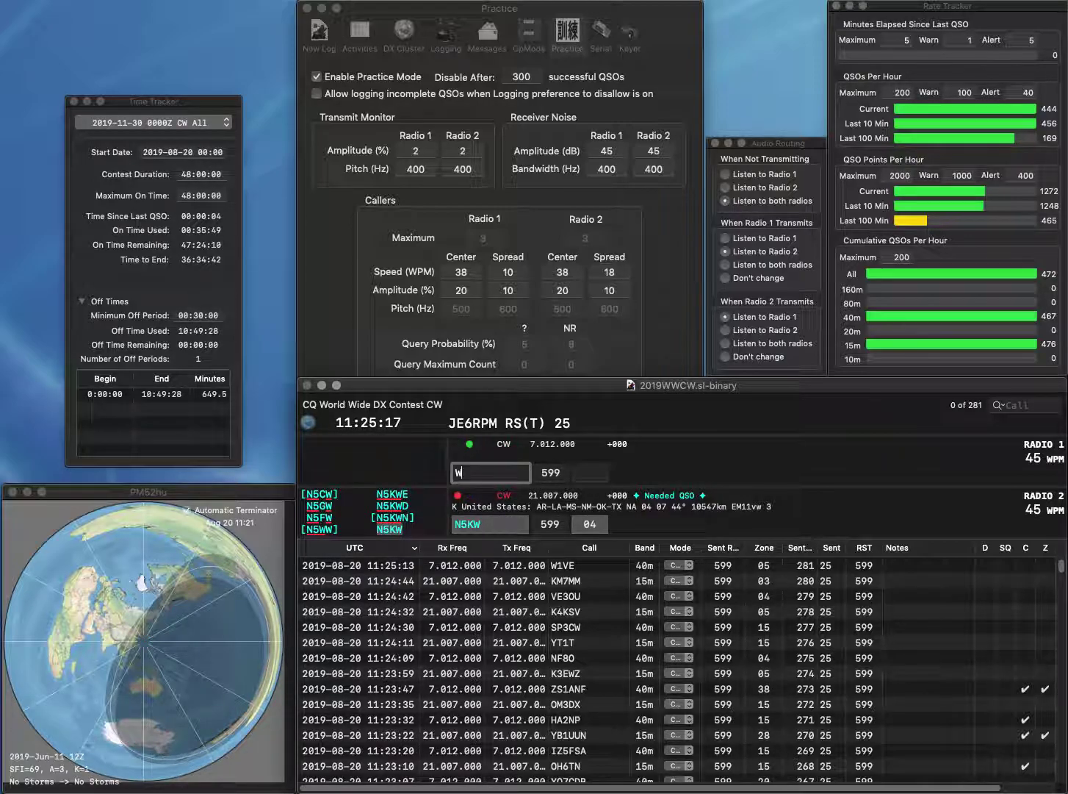
{"action": "key", "text": "BackSpace"}
{"action": "type", "text": "7"}
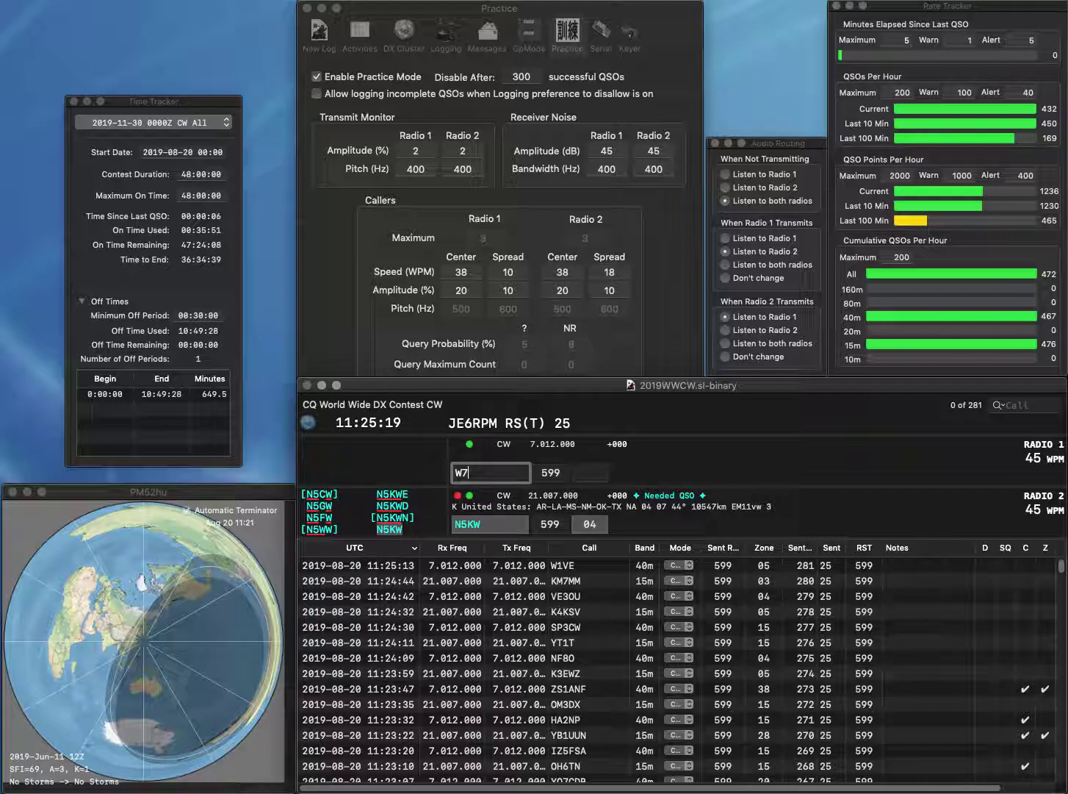
{"action": "key", "text": "Left"}
{"action": "type", "text": "A"}
{"action": "key", "text": "Return"}
{"action": "key", "text": "Down"}
{"action": "key", "text": "Up"}
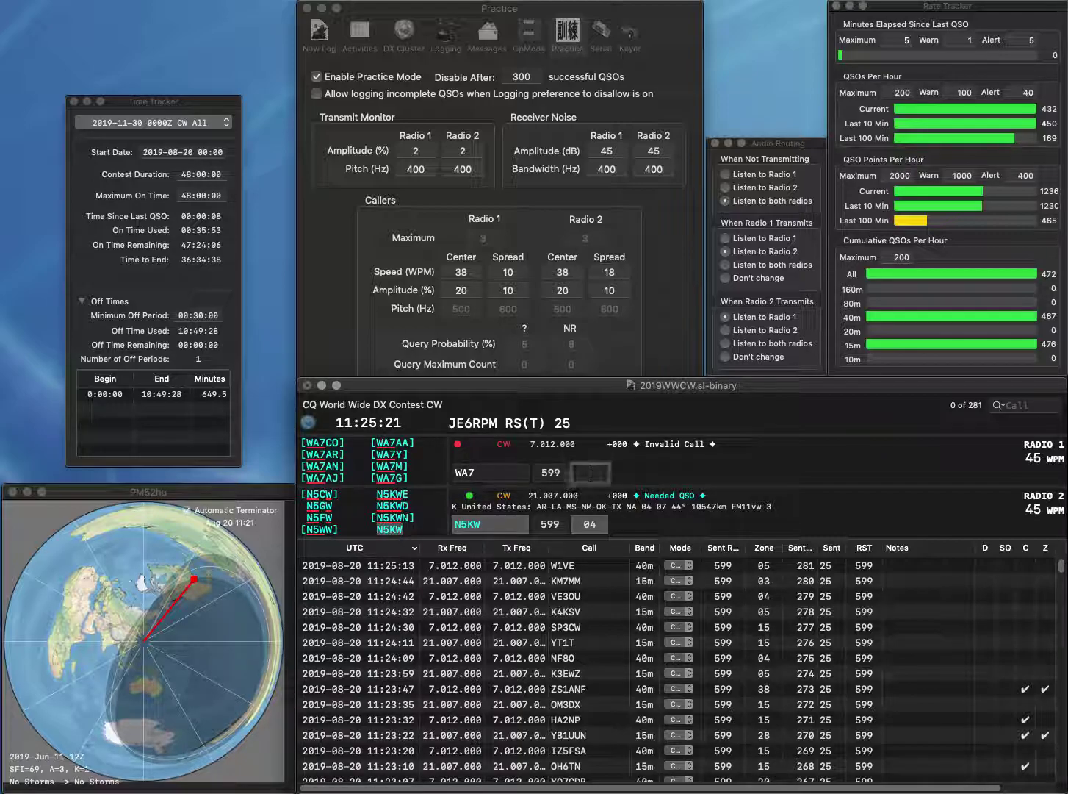
{"action": "key", "text": "space"}
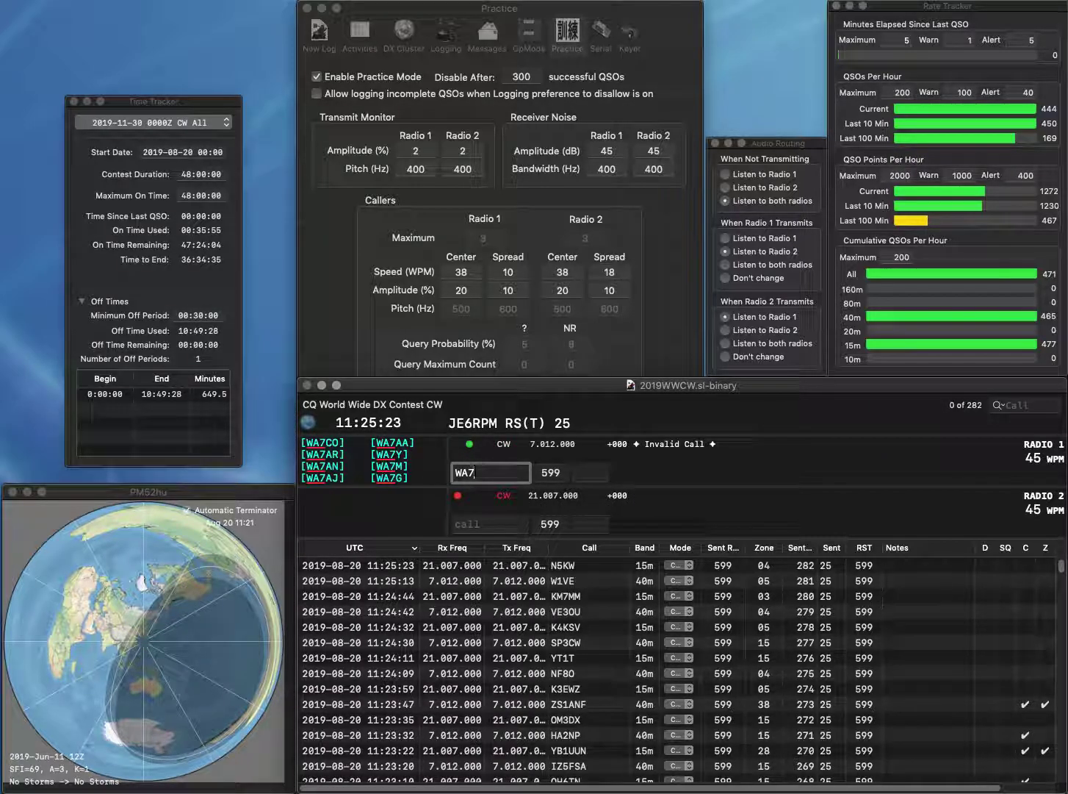
{"action": "type", "text": "BSA"}
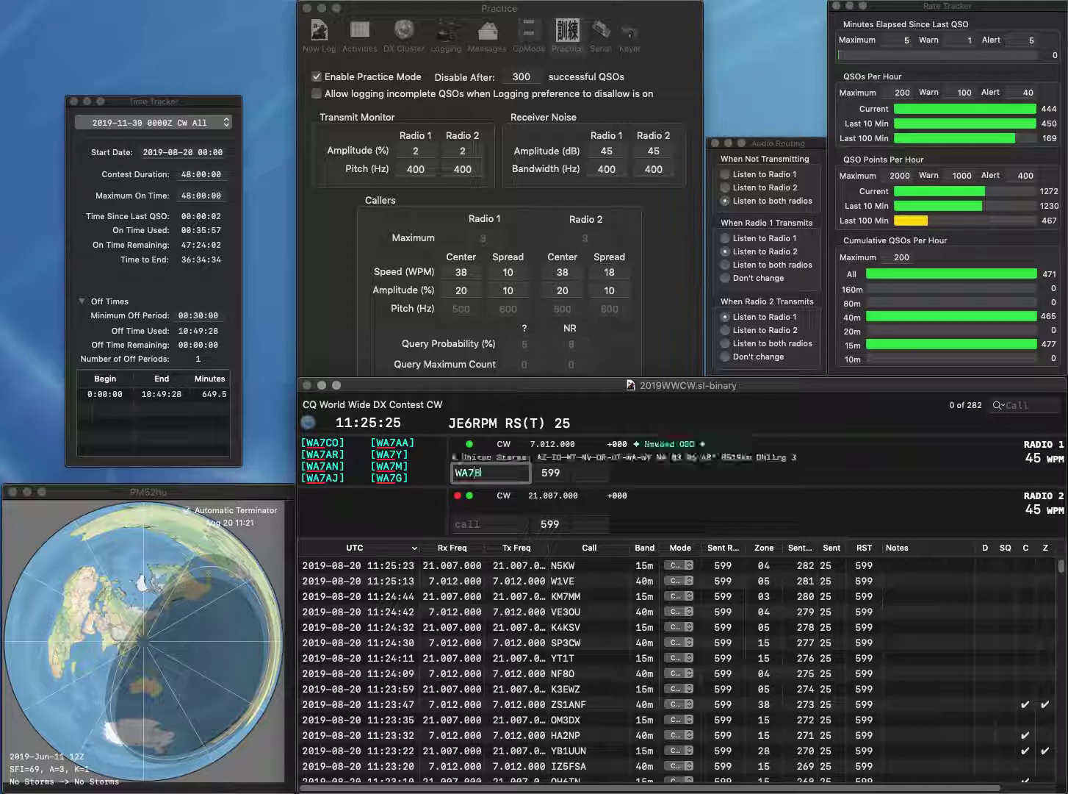
{"action": "key", "text": "Return"}
{"action": "type", "text": "9LCW"}
{"action": "key", "text": "Left"}
{"action": "key", "text": "Left"}
{"action": "key", "text": "Left"}
{"action": "key", "text": "Left"}
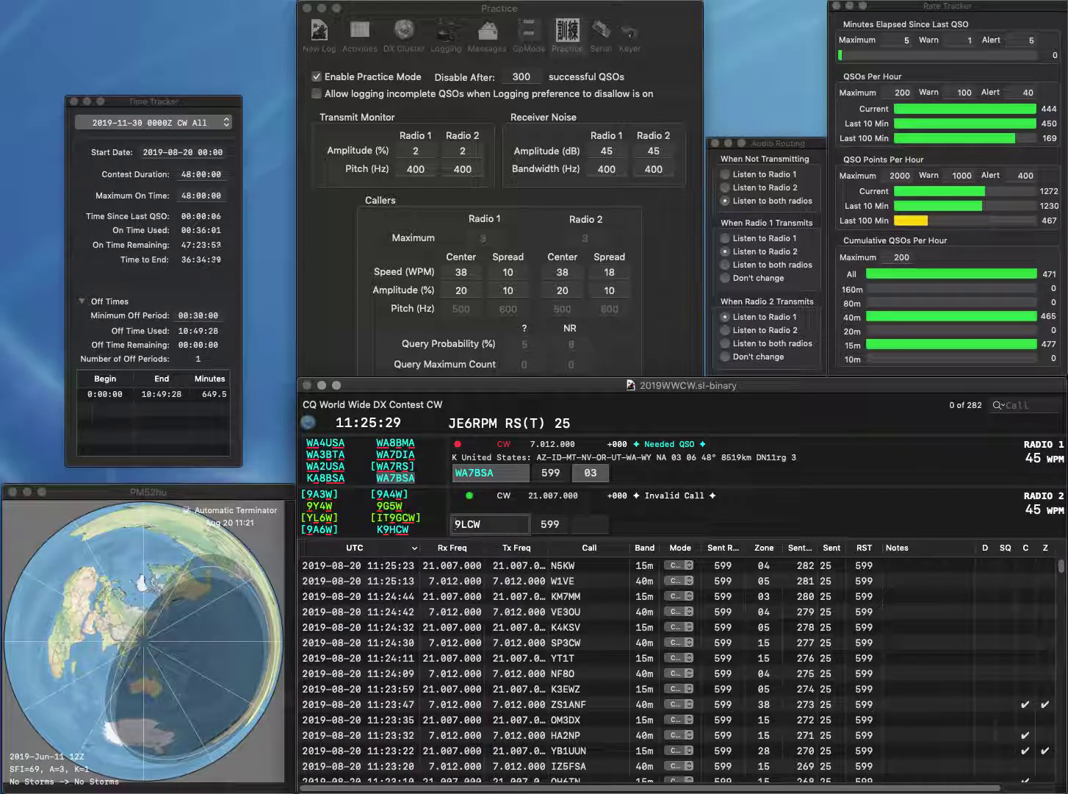
{"action": "type", "text": "K"}
{"action": "key", "text": "Return"}
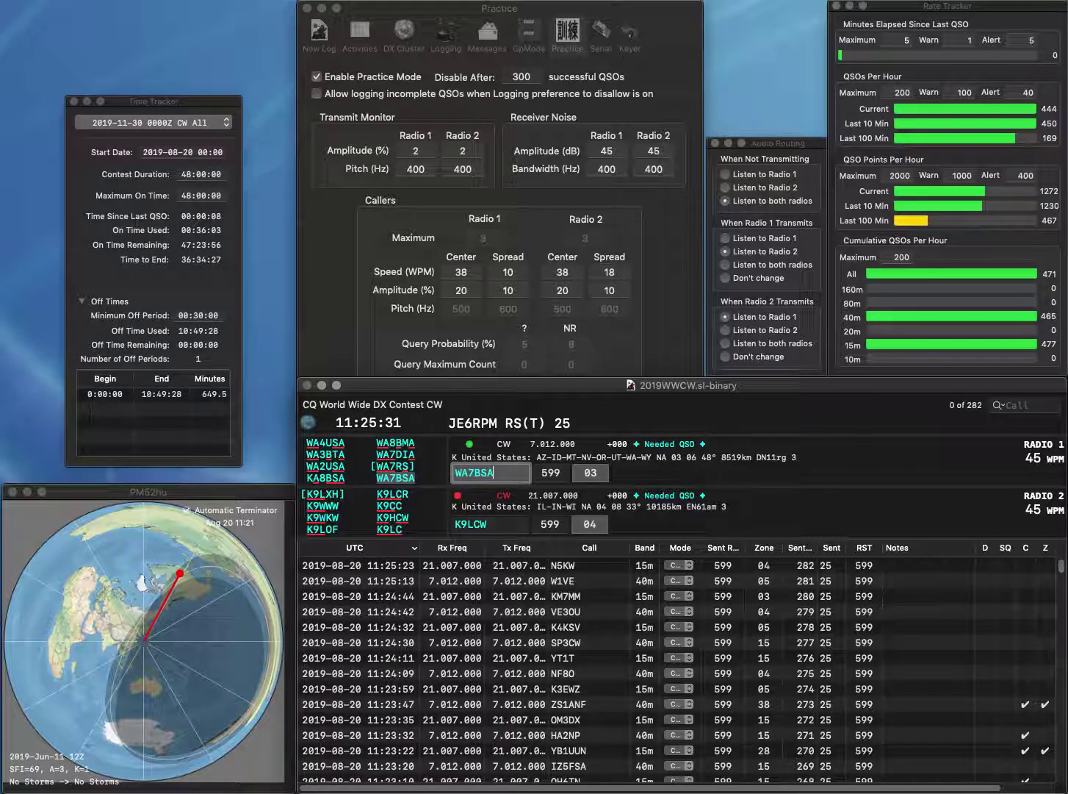
{"action": "key", "text": "Return"}
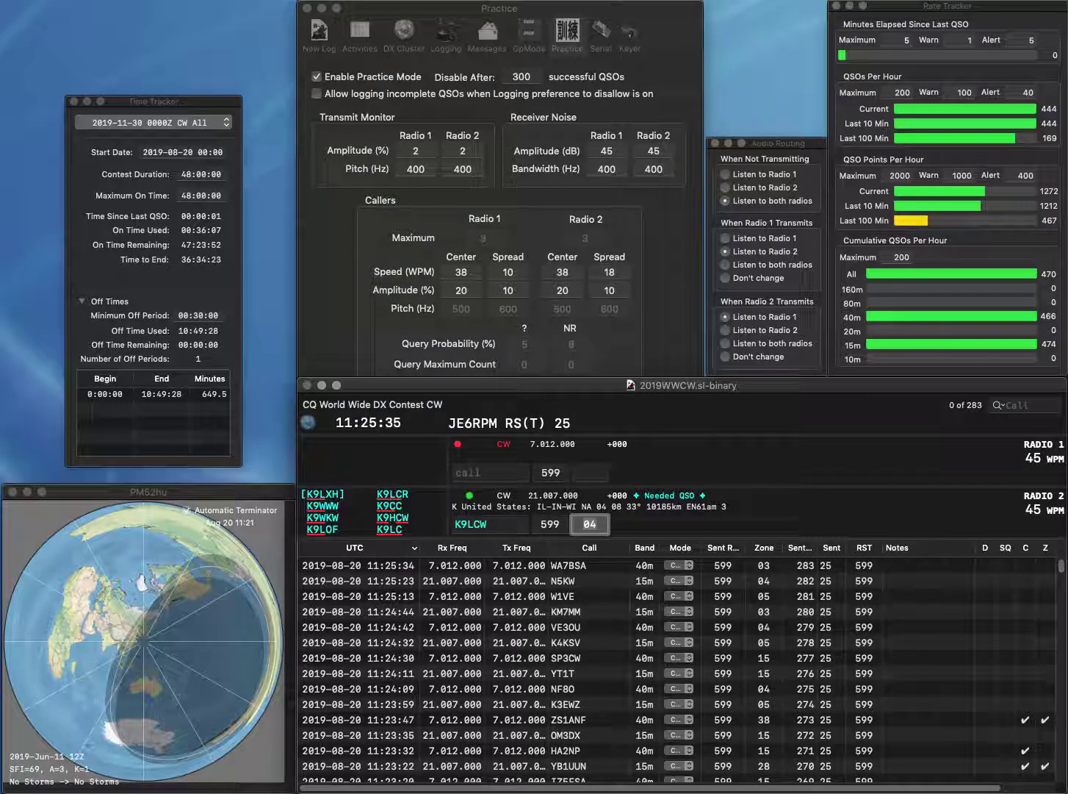
{"action": "key", "text": "space"}
{"action": "key", "text": "Left"}
{"action": "key", "text": "Right"}
{"action": "type", "text": "A"}
{"action": "key", "text": "Return"}
- Answer AA8DC on Radio 1, and change the digit in the Radio 2 call so it reads KA8LCW and resend it
{"action": "type", "text": "AA8DC"}
{"action": "key", "text": "Return"}
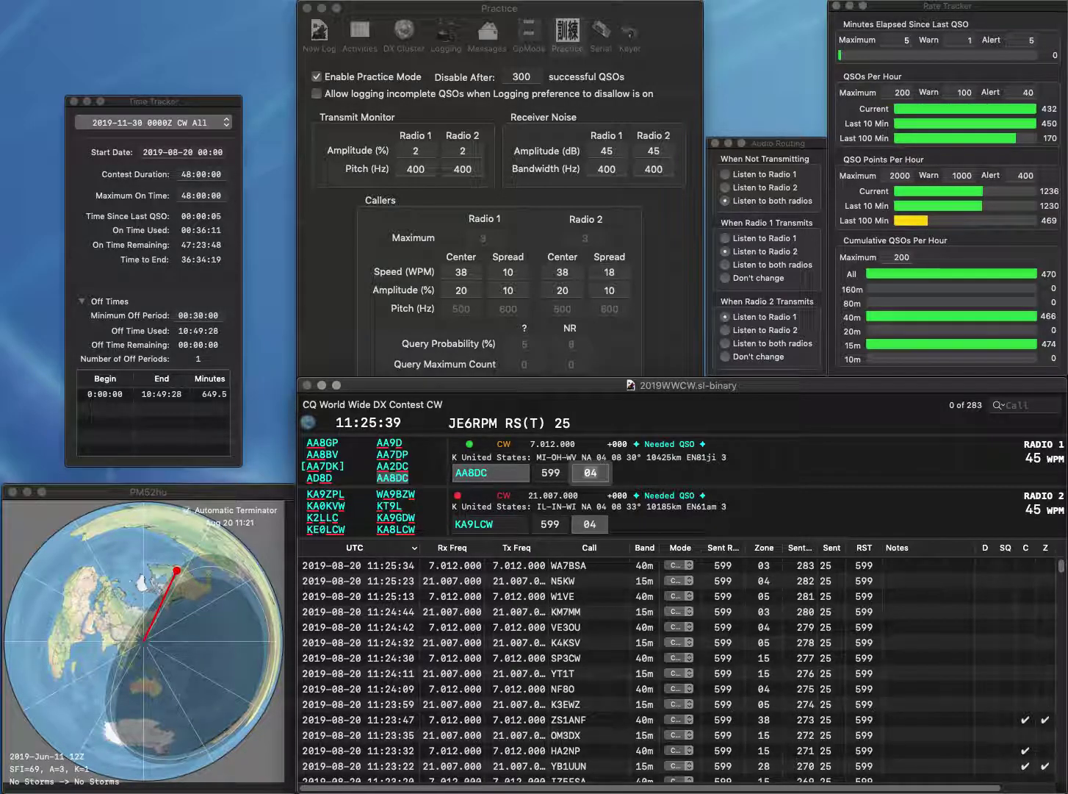
{"action": "key", "text": "Right"}
{"action": "key", "text": "BackSpace"}
{"action": "type", "text": "8"}
{"action": "key", "text": "Return"}
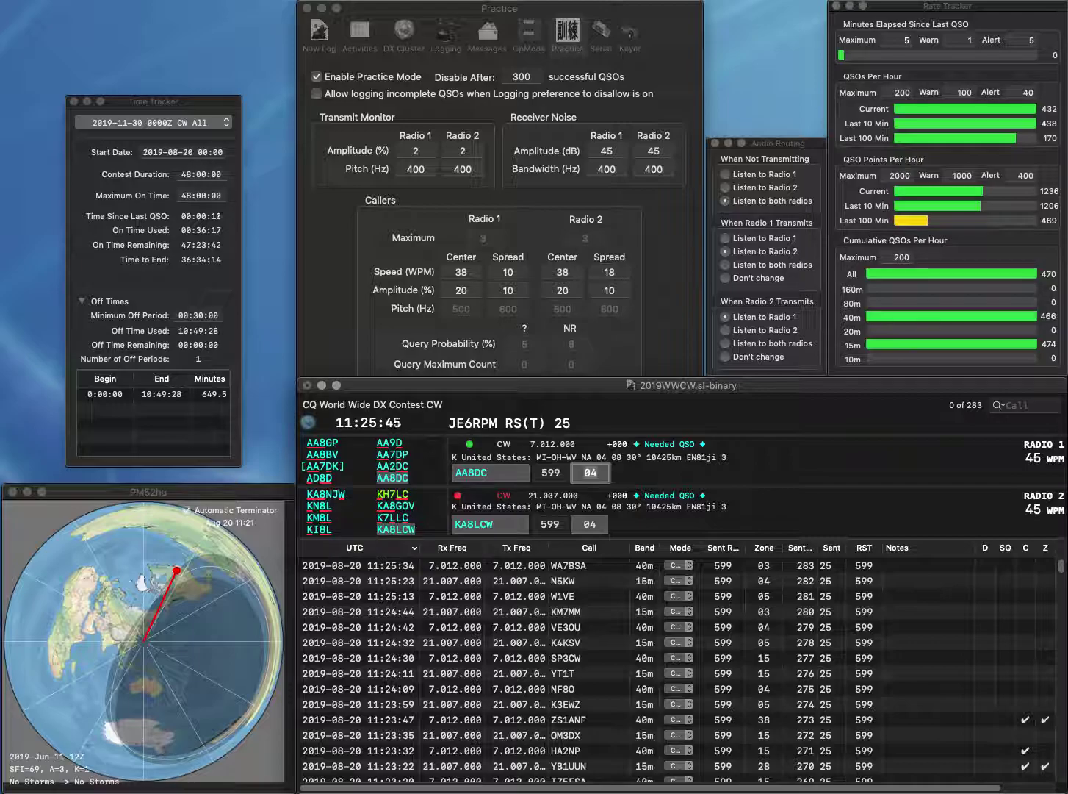
- Log the AA8DC contact on Radio 1 and the KA8LCW contact on Radio 2
{"action": "key", "text": "Return"}
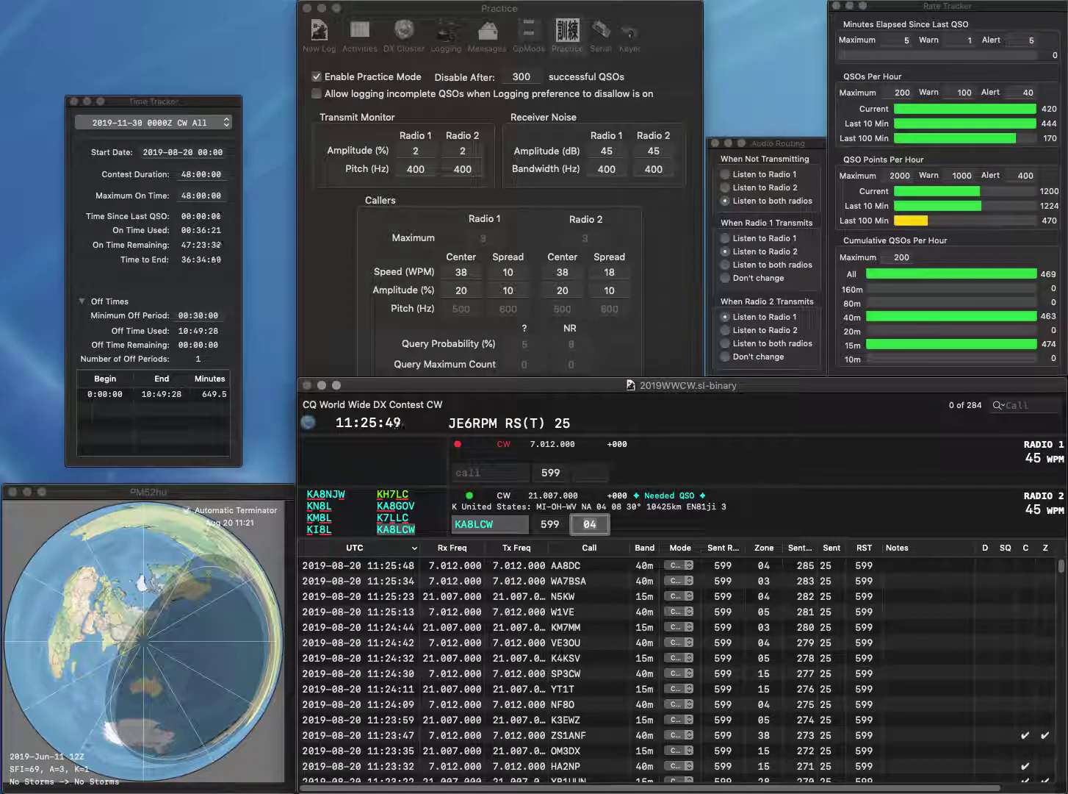
{"action": "key", "text": "Return"}
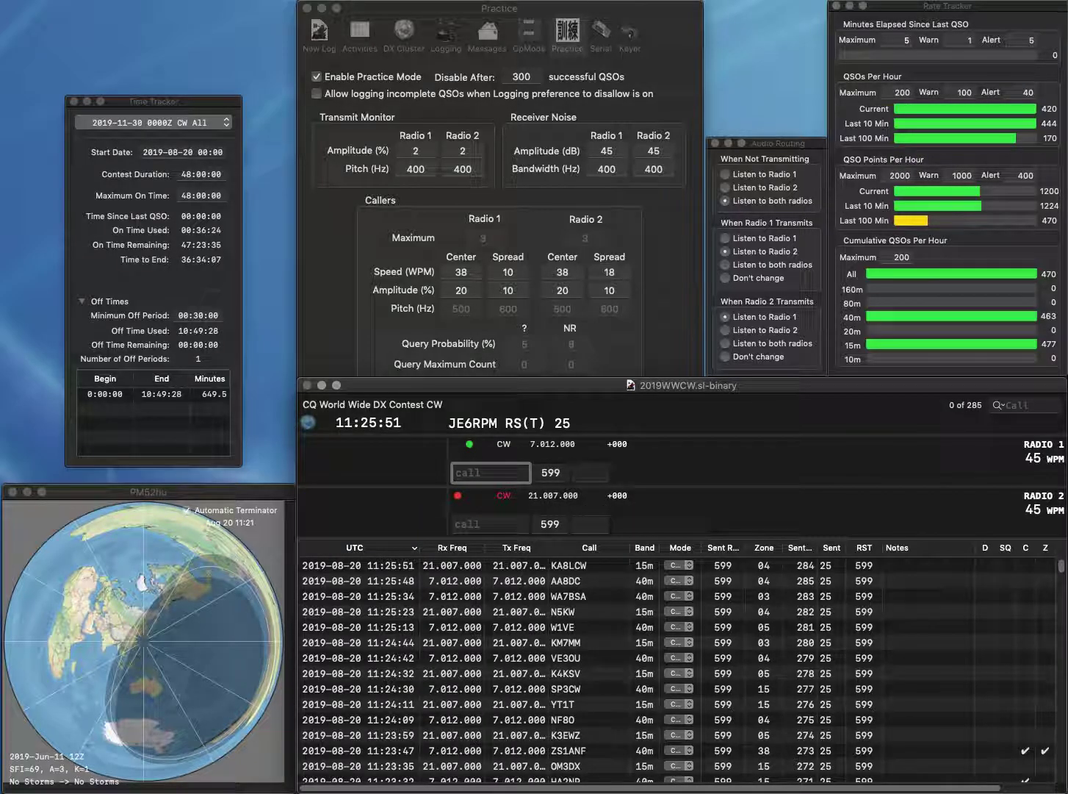
- Send the partial call K9 on Radio 1, and enter F6HJO on Radio 2 and answer it
{"action": "key", "text": "Return"}
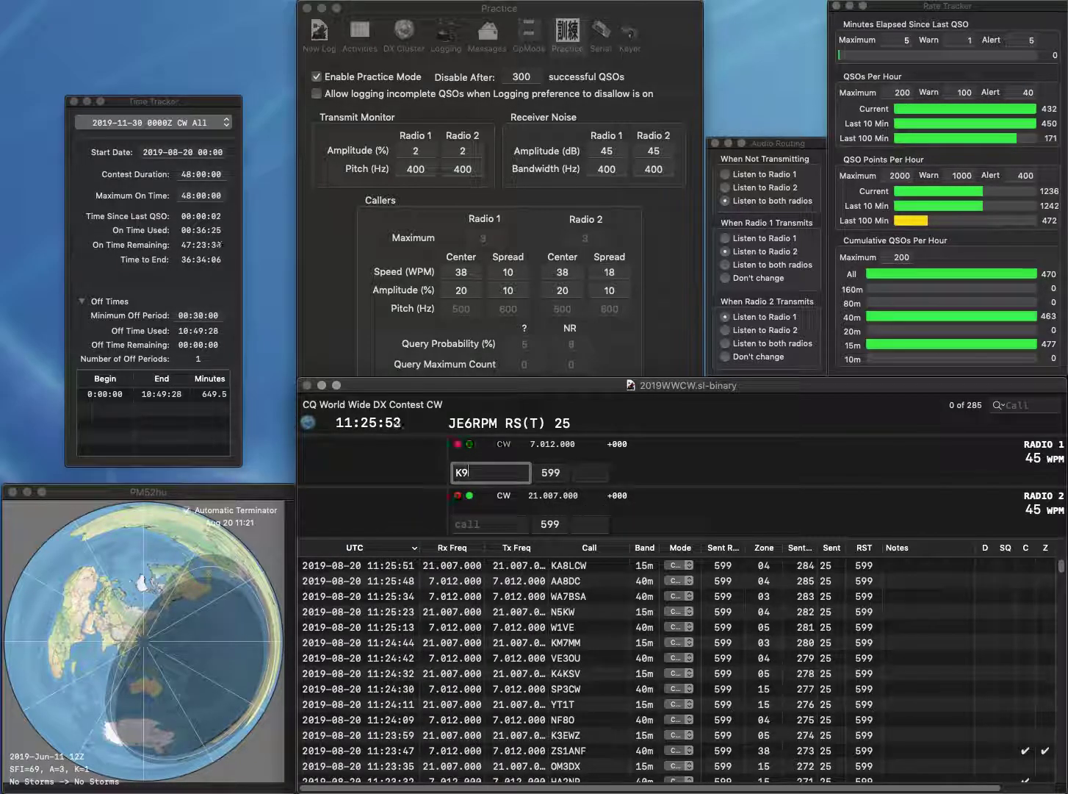
{"action": "type", "text": "F6SJO"}
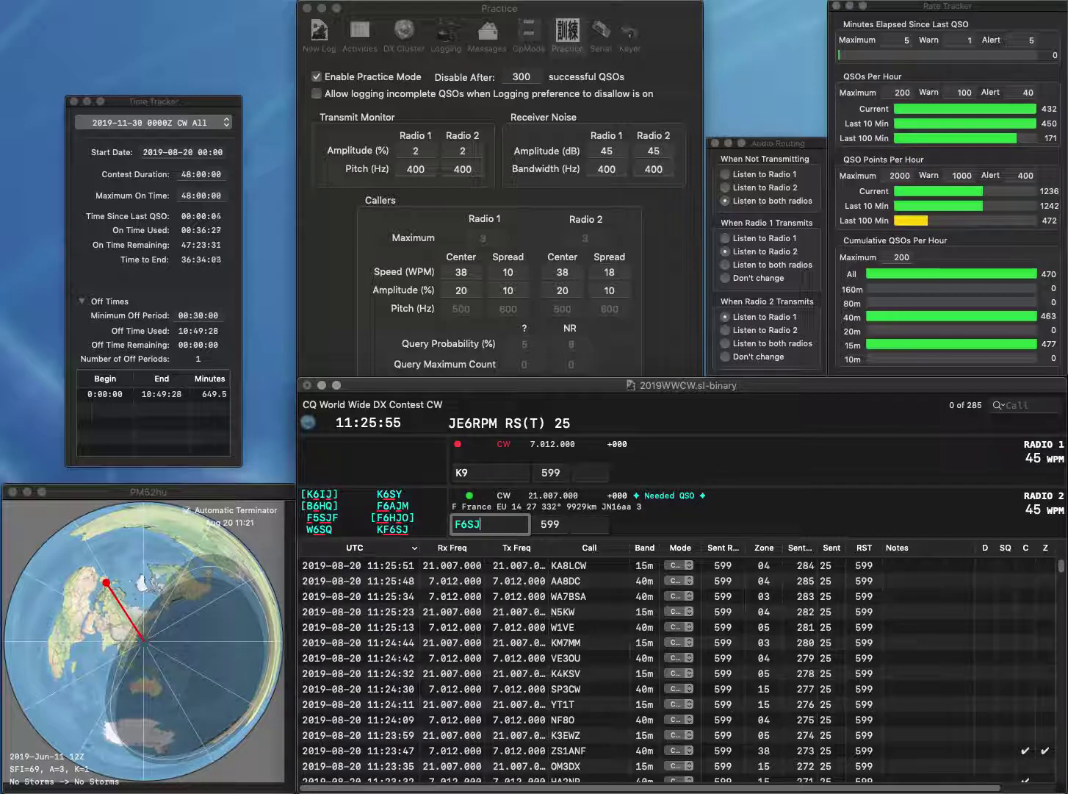
{"action": "left_click", "coordinate": [471, 524]}
{"action": "key", "text": "BackSpace"}
{"action": "type", "text": "H"}
{"action": "key", "text": "Return"}
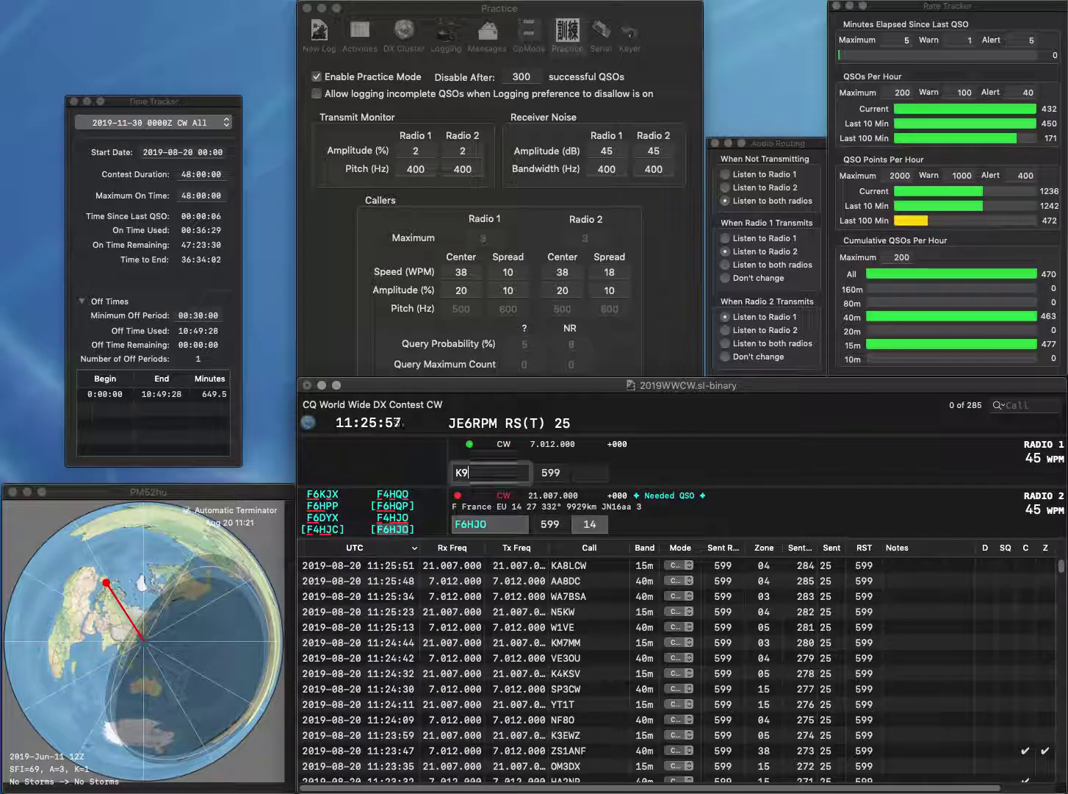
- Complete the Radio 1 call as K9WKW and answer it, and log the F6HJO and K9WKW contacts
{"action": "type", "text": "WKW"}
{"action": "key", "text": "Return"}
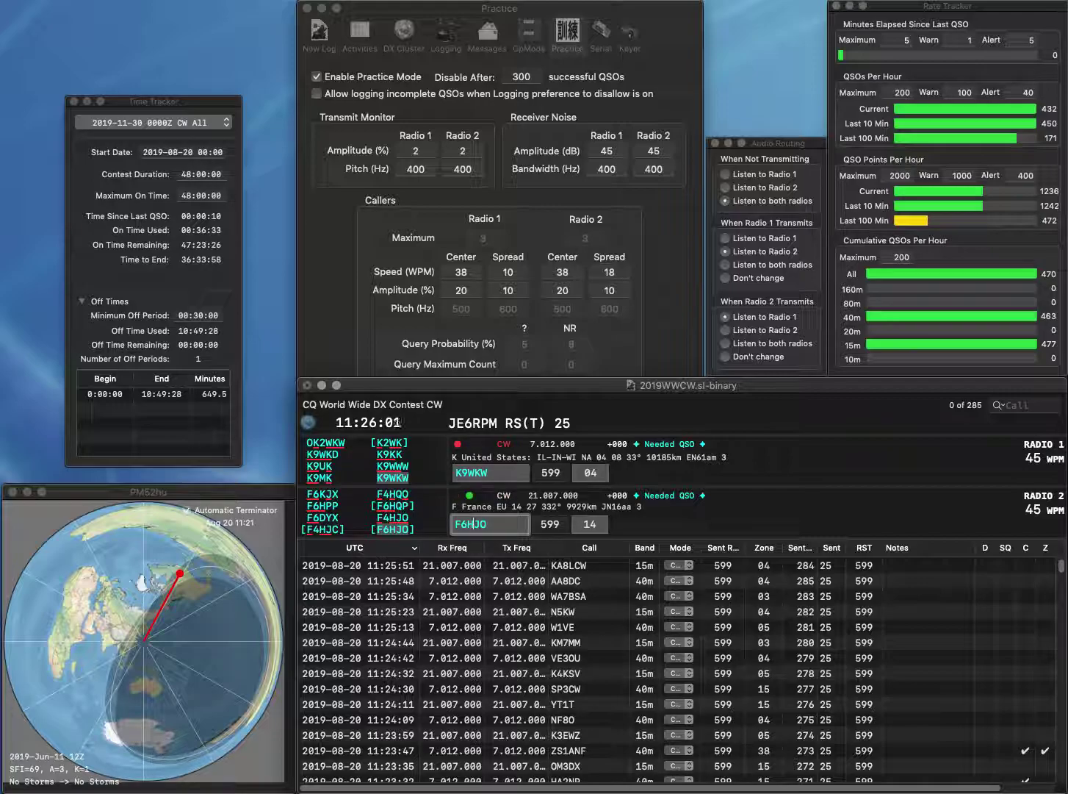
{"action": "key", "text": "Return"}
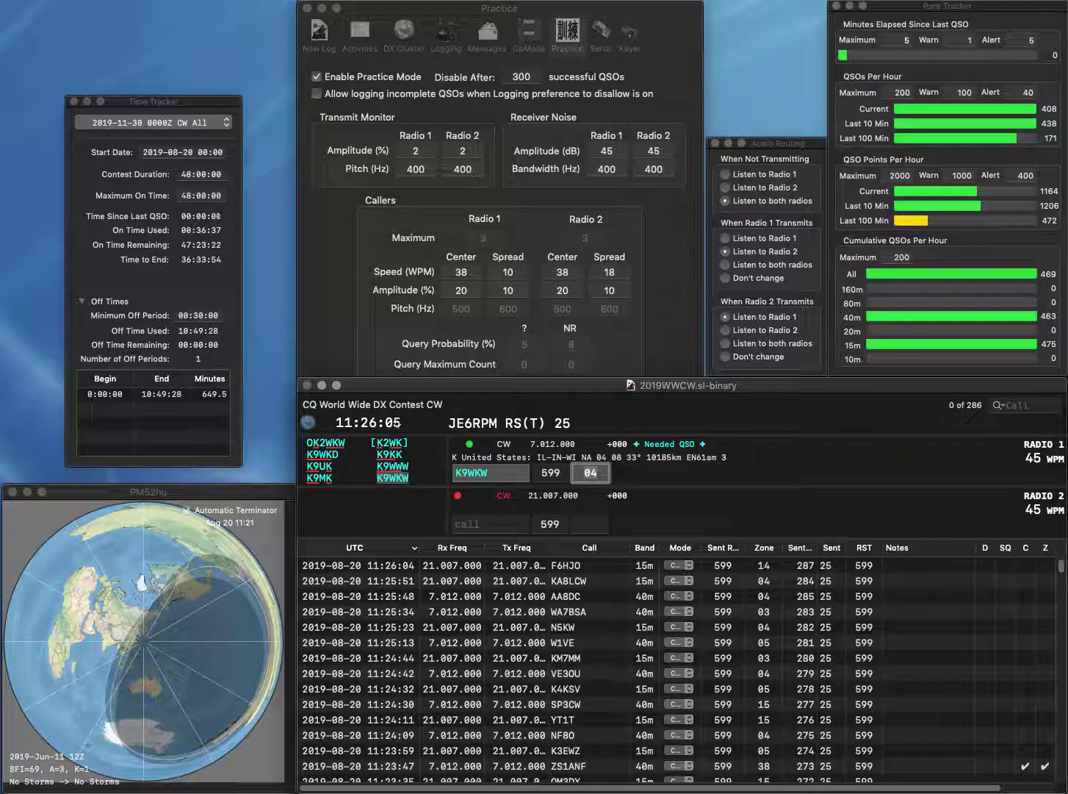
{"action": "key", "text": "Return"}
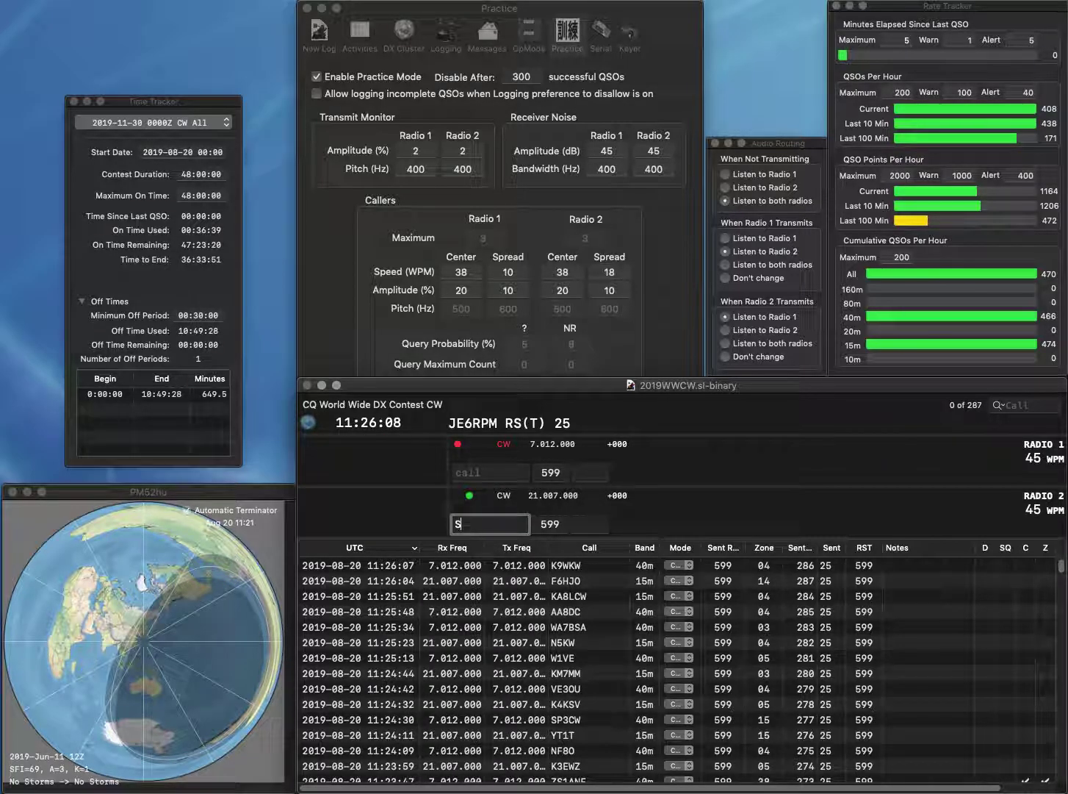
- Send the partial call WB3 on Radio 1, and answer SP8FHK on Radio 2
{"action": "key", "text": "Return"}
{"action": "type", "text": "WB3"}
{"action": "key", "text": "Return"}
{"action": "type", "text": "8FHK"}
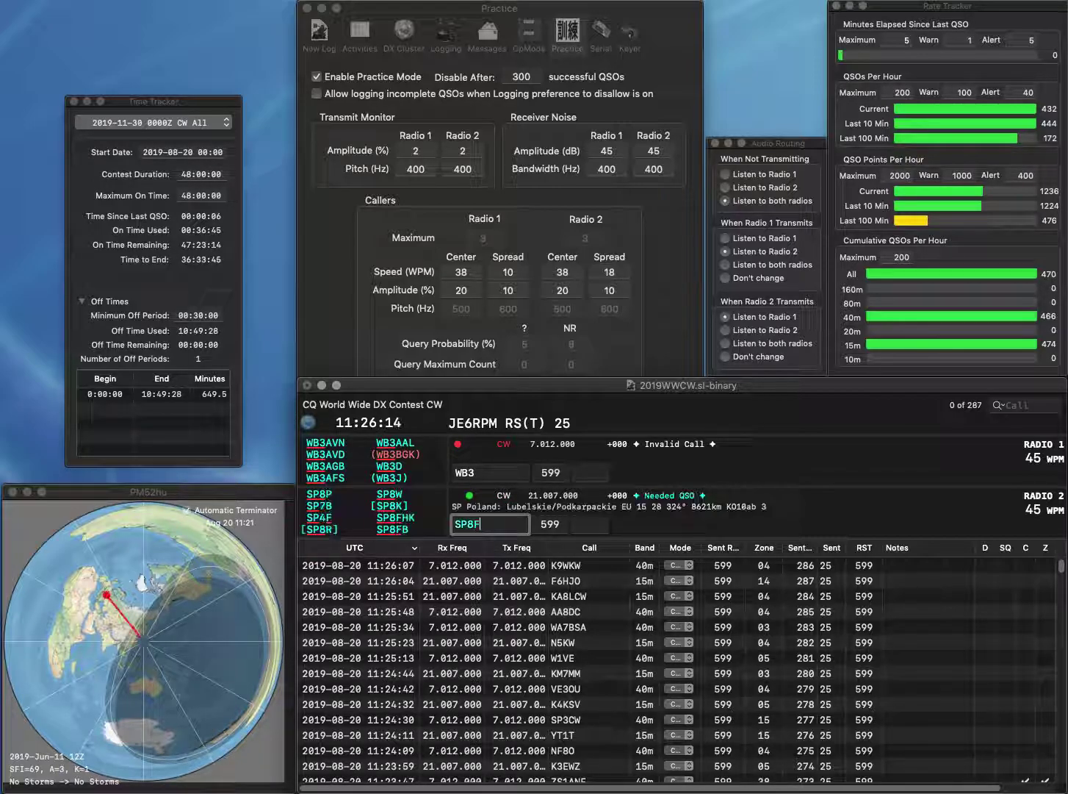
{"action": "key", "text": "Return"}
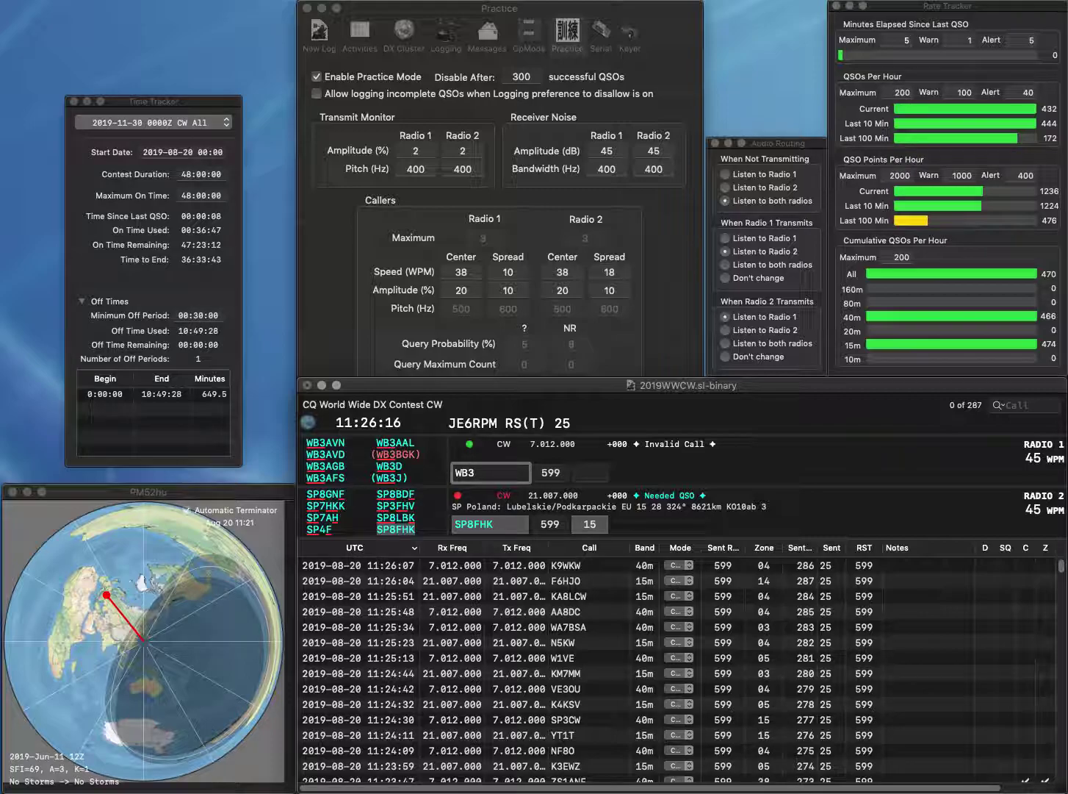
- Extend the Radio 1 call to WB3K and send it, and log the SP8FHK contact on Radio 2
{"action": "type", "text": "K"}
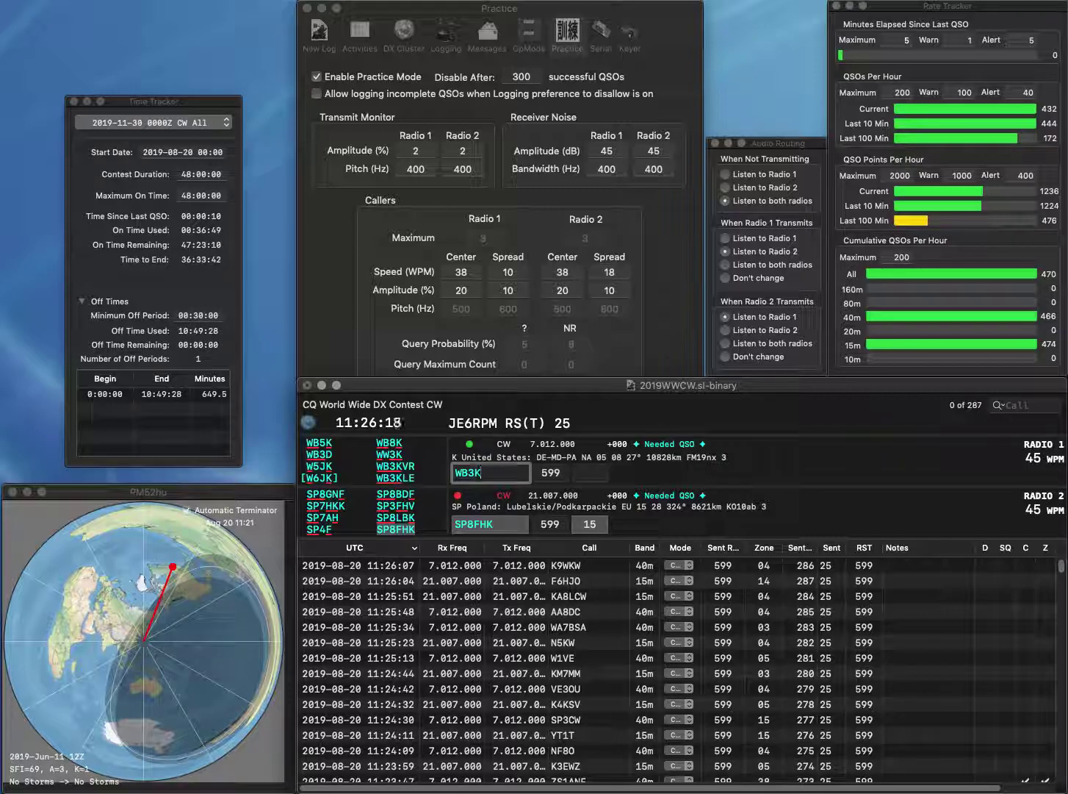
{"action": "key", "text": "Return"}
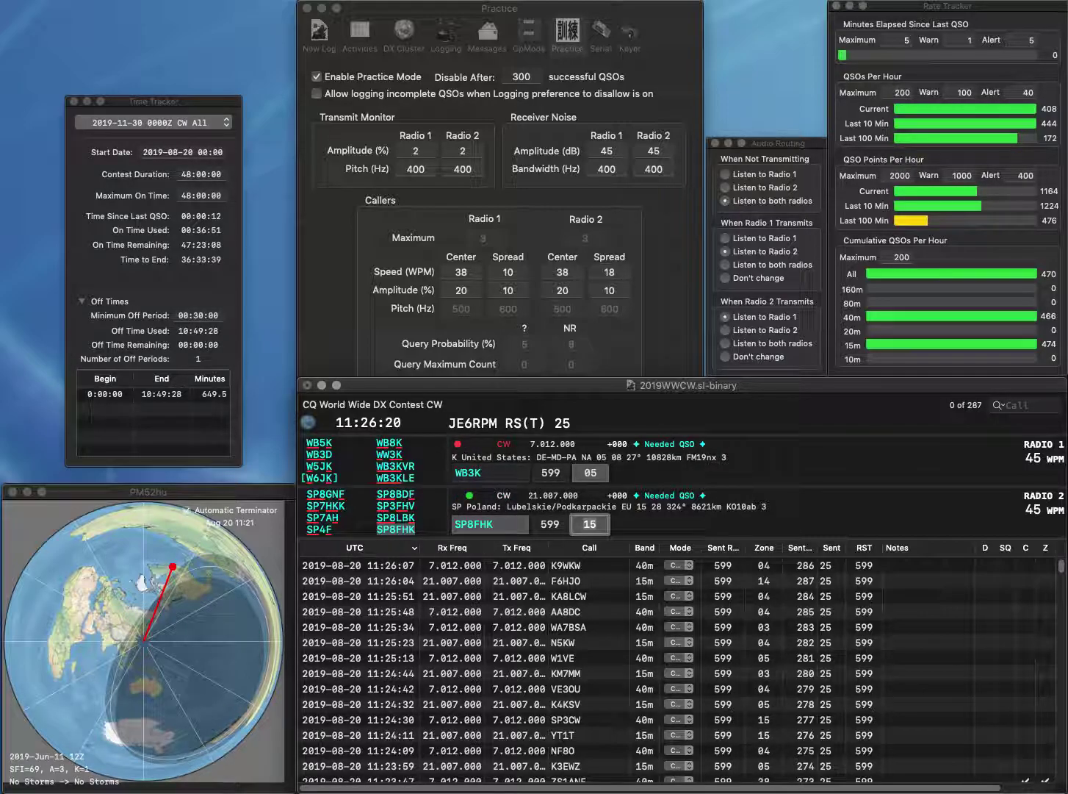
{"action": "key", "text": "Return"}
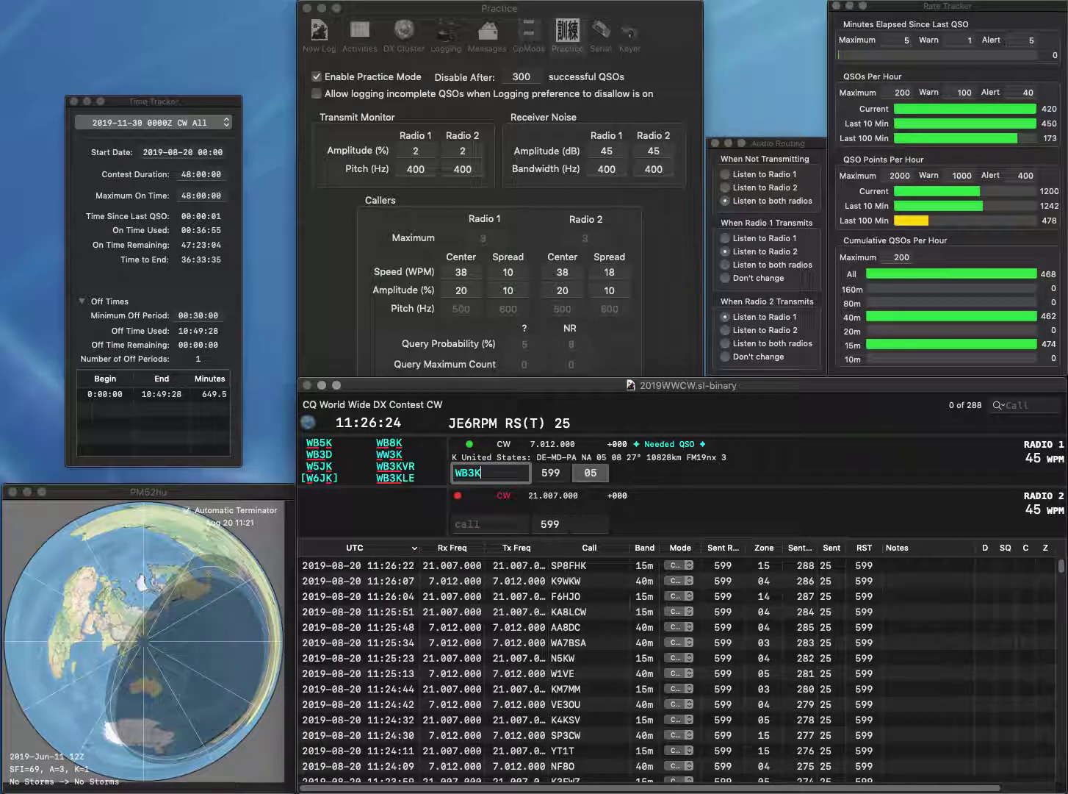
{"action": "key", "text": "BackSpace"}
{"action": "type", "text": "CJU"}
{"action": "key", "text": "Return"}
{"action": "type", "text": "8U"}
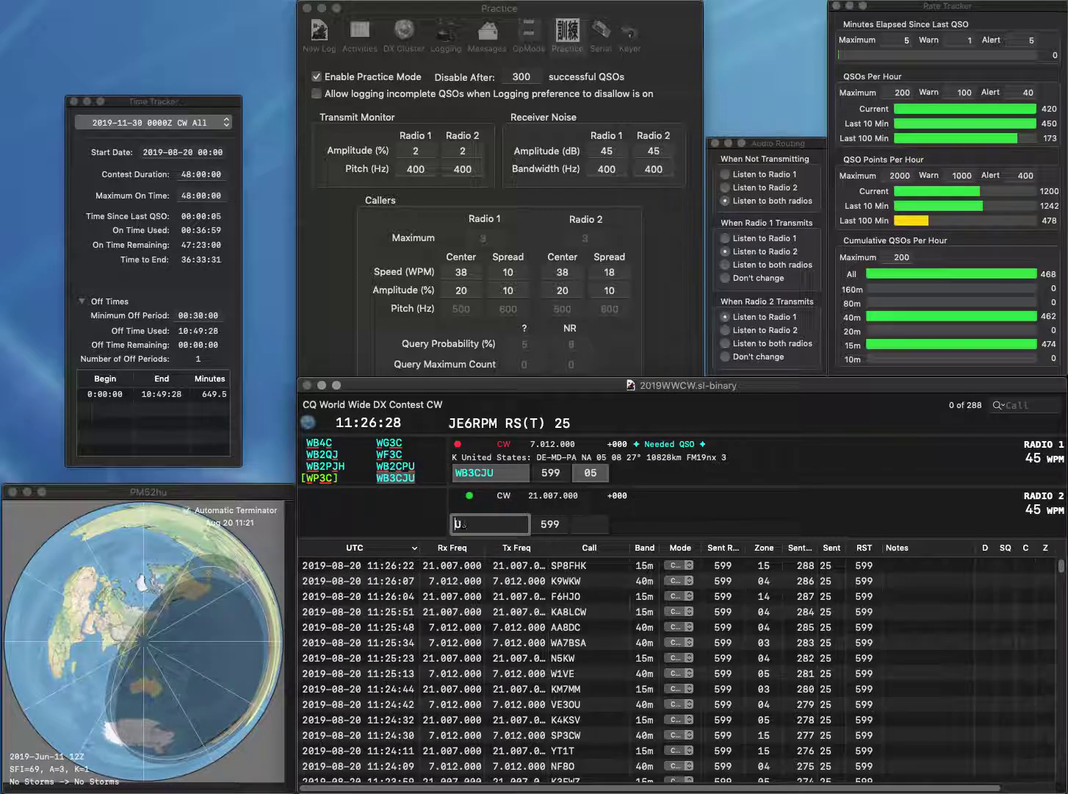
{"action": "key", "text": "Return"}
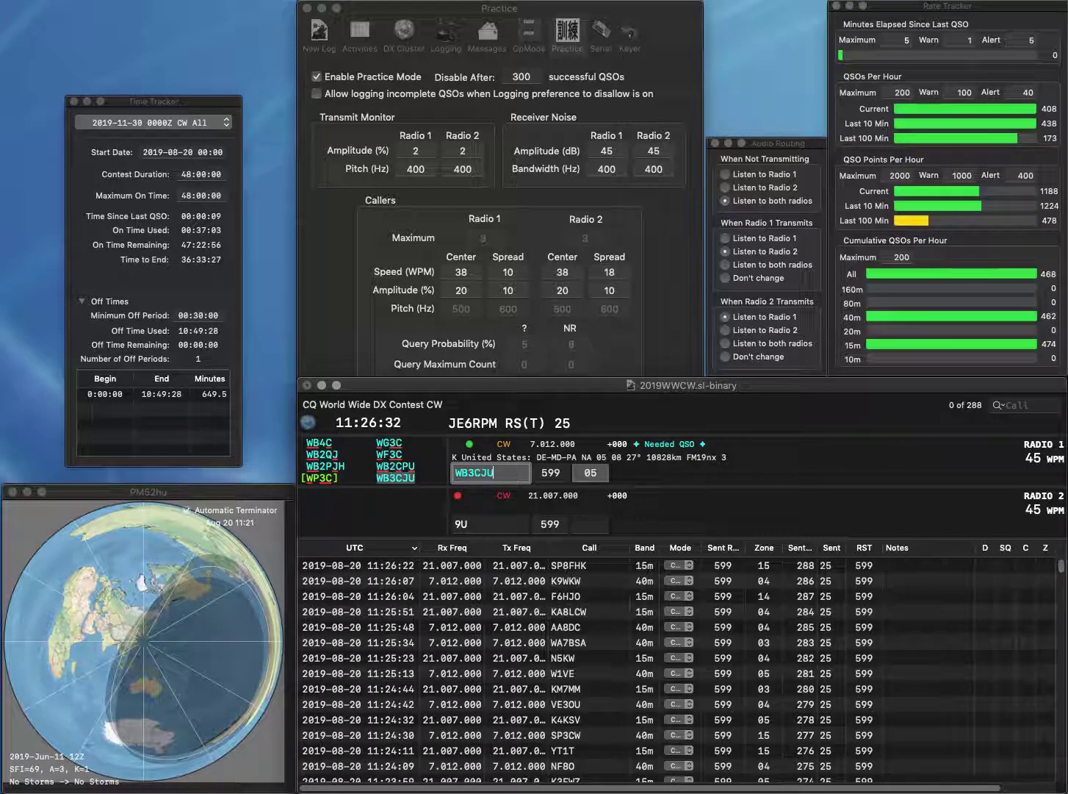
{"action": "key", "text": "Return"}
{"action": "type", "text": "AB"}
{"action": "key", "text": "BackSpace"}
{"action": "type", "text": "V"}
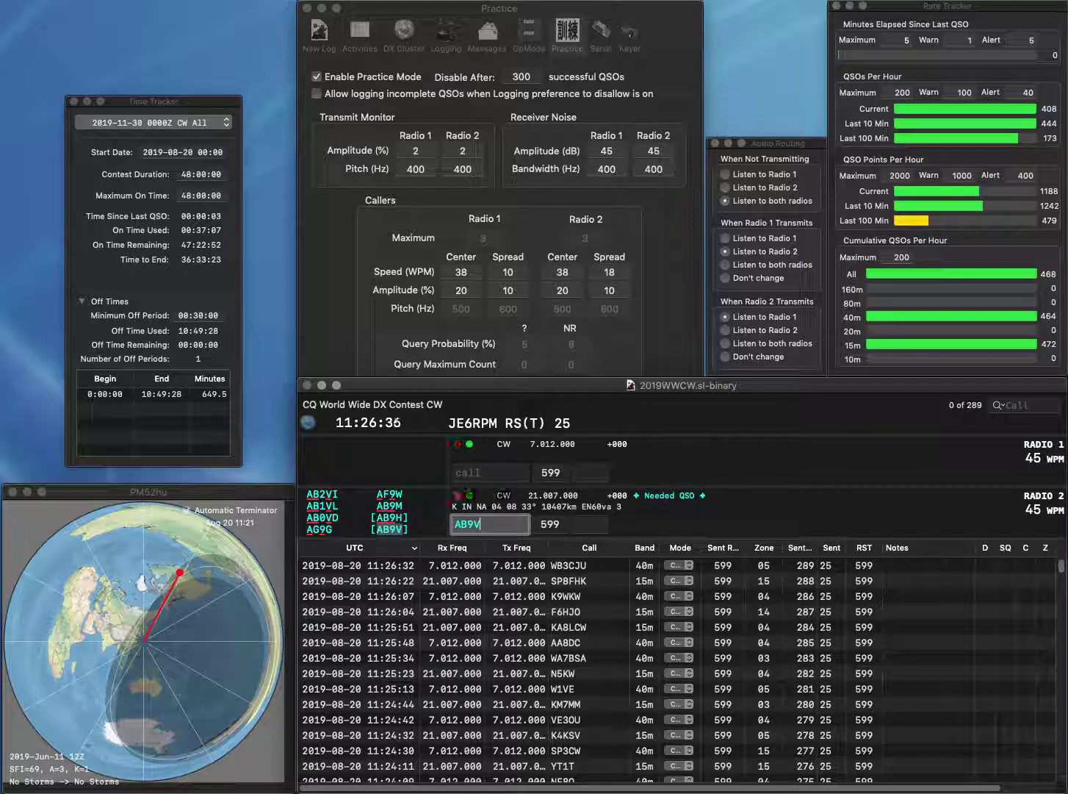
{"action": "key", "text": "Return"}
{"action": "type", "text": "KK"}
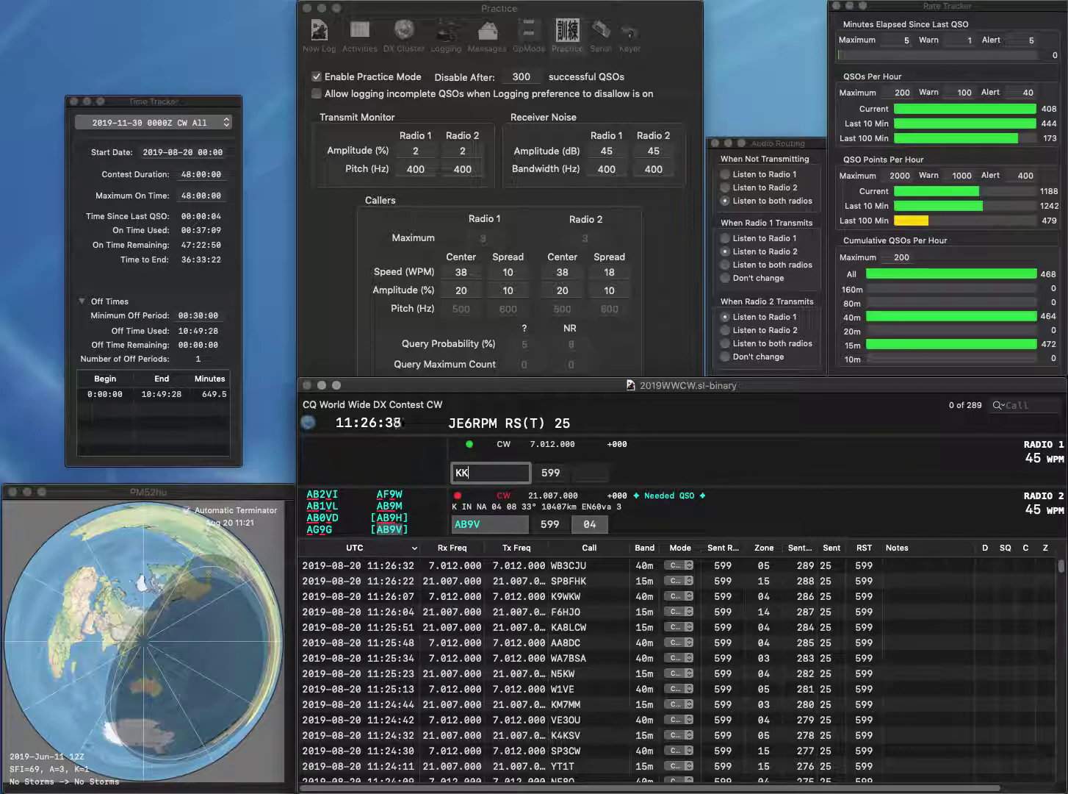
{"action": "type", "text": "4I"}
{"action": "key", "text": "Return"}
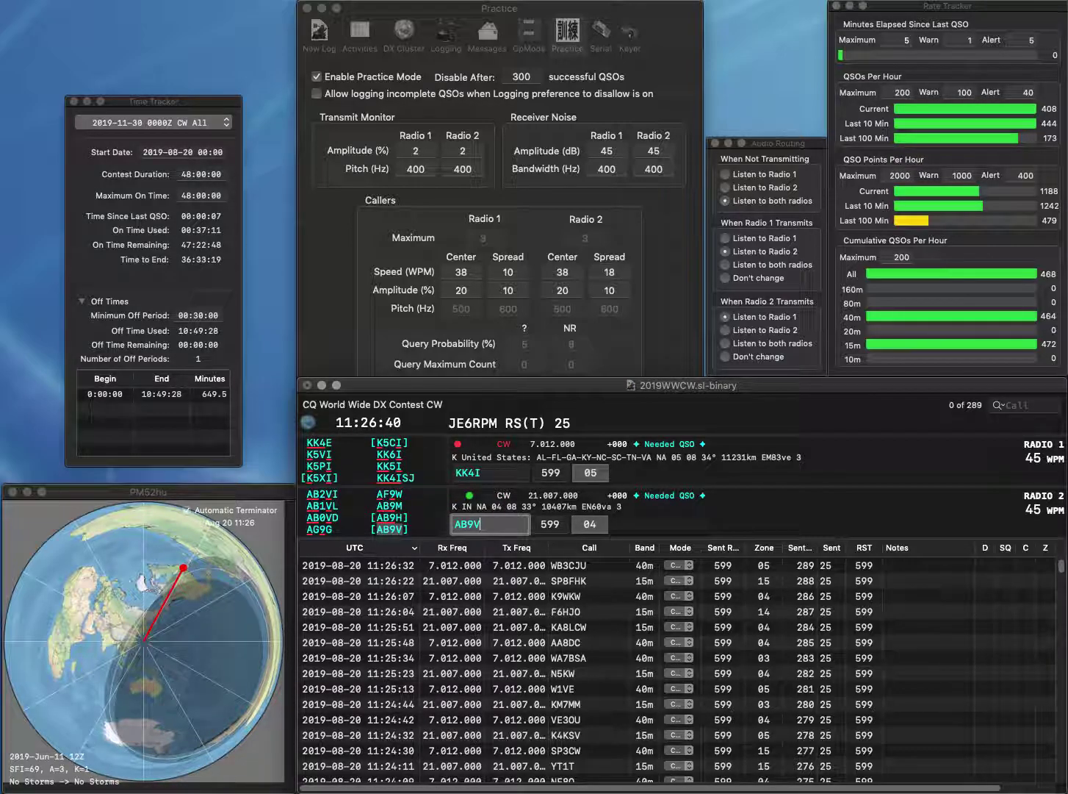
{"action": "key", "text": "Return"}
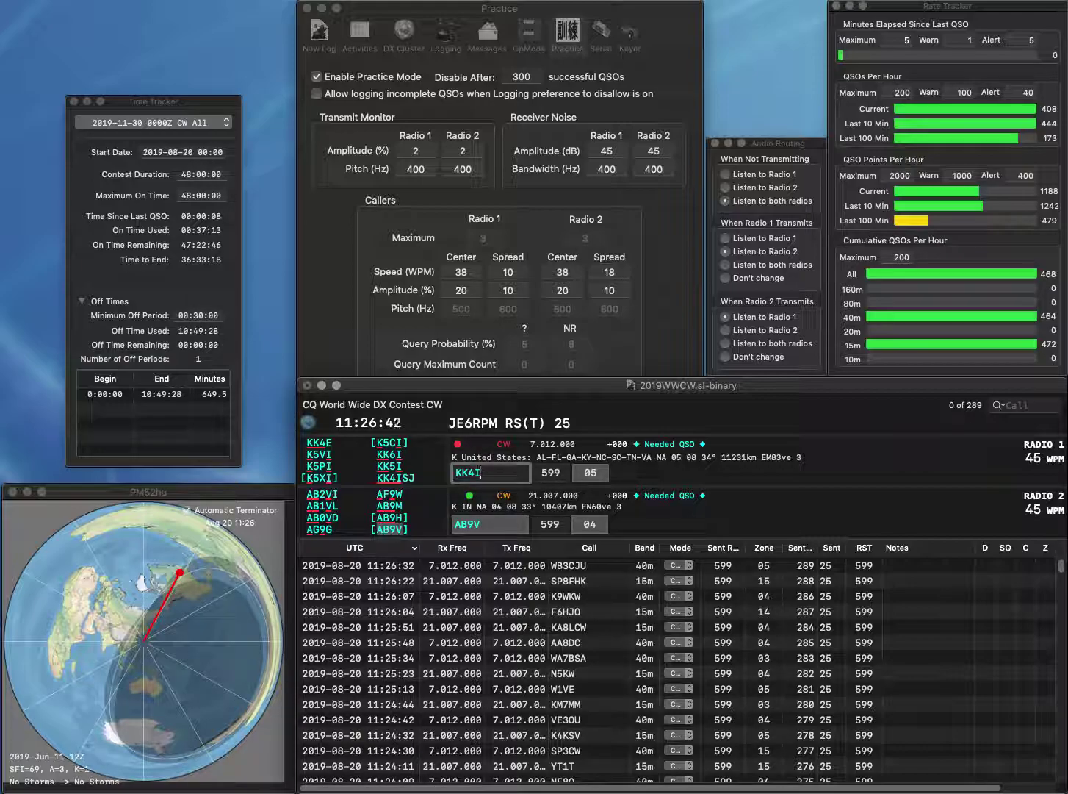
- Change the digit in the Radio 1 call so it reads KK5I, and resend it
{"action": "key", "text": "Left"}
{"action": "key", "text": "BackSpace"}
{"action": "type", "text": "5"}
{"action": "key", "text": "Return"}
{"action": "key", "text": "Return"}
{"action": "type", "text": "W"}
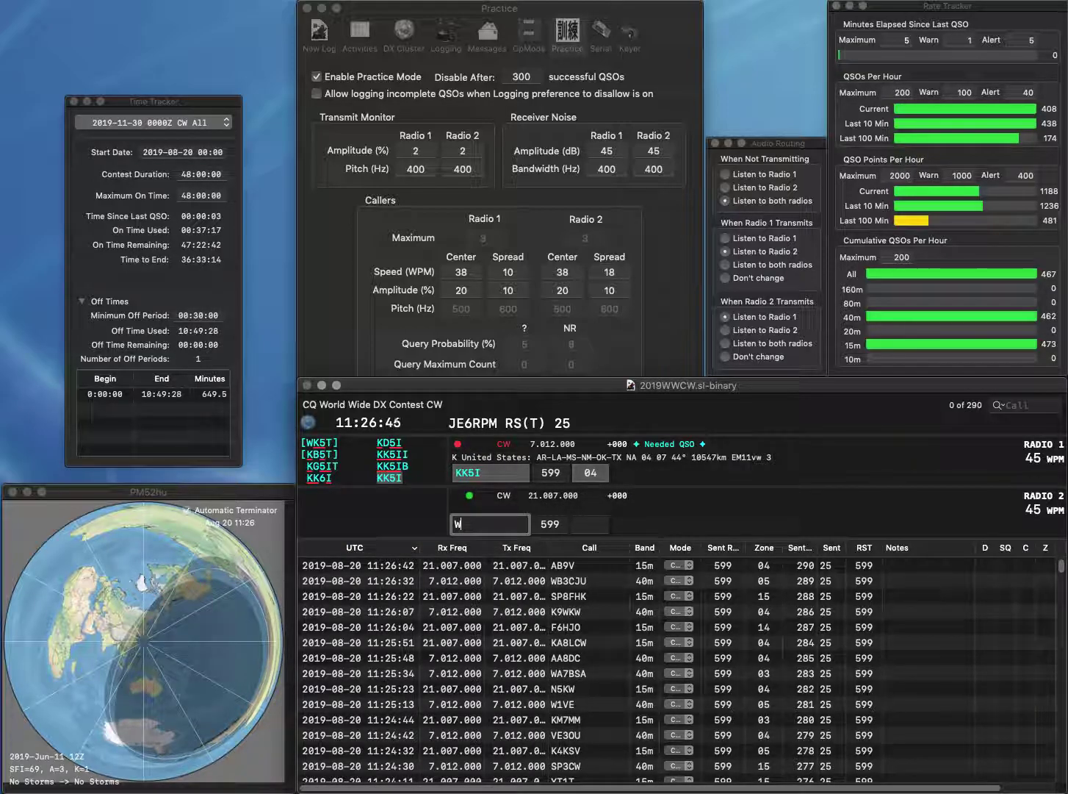
{"action": "type", "text": "0PC"}
{"action": "key", "text": "Return"}
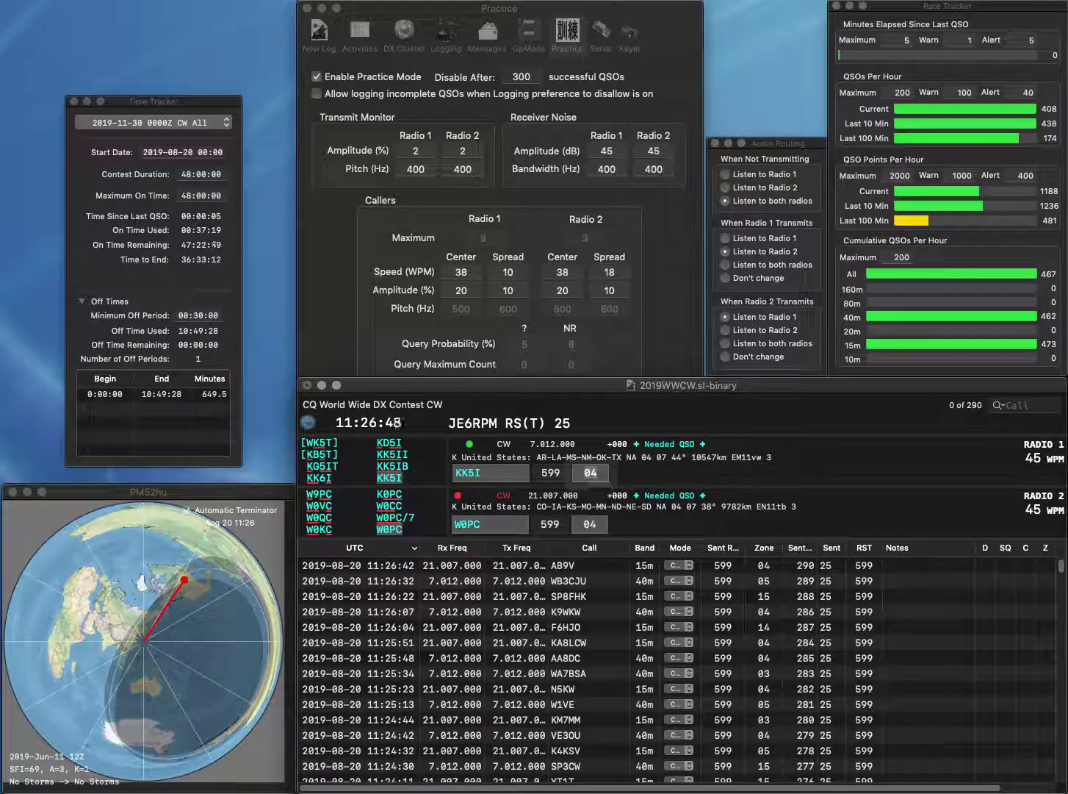
{"action": "key", "text": "Return"}
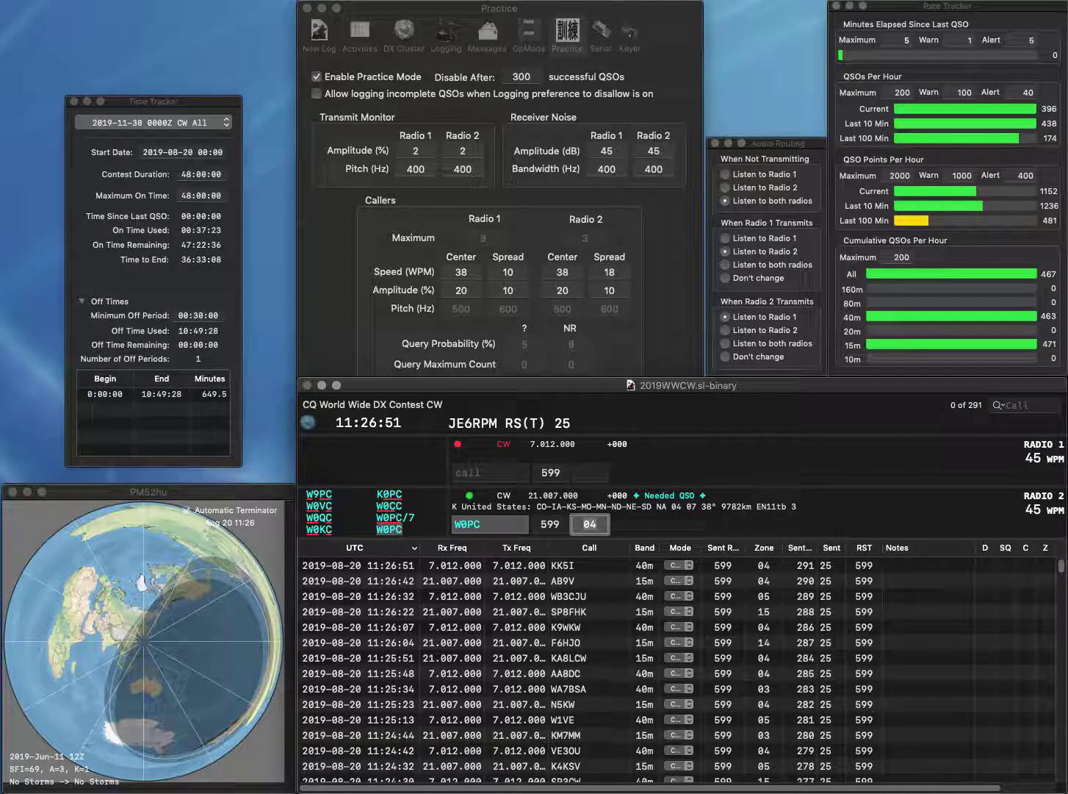
{"action": "key", "text": "Return"}
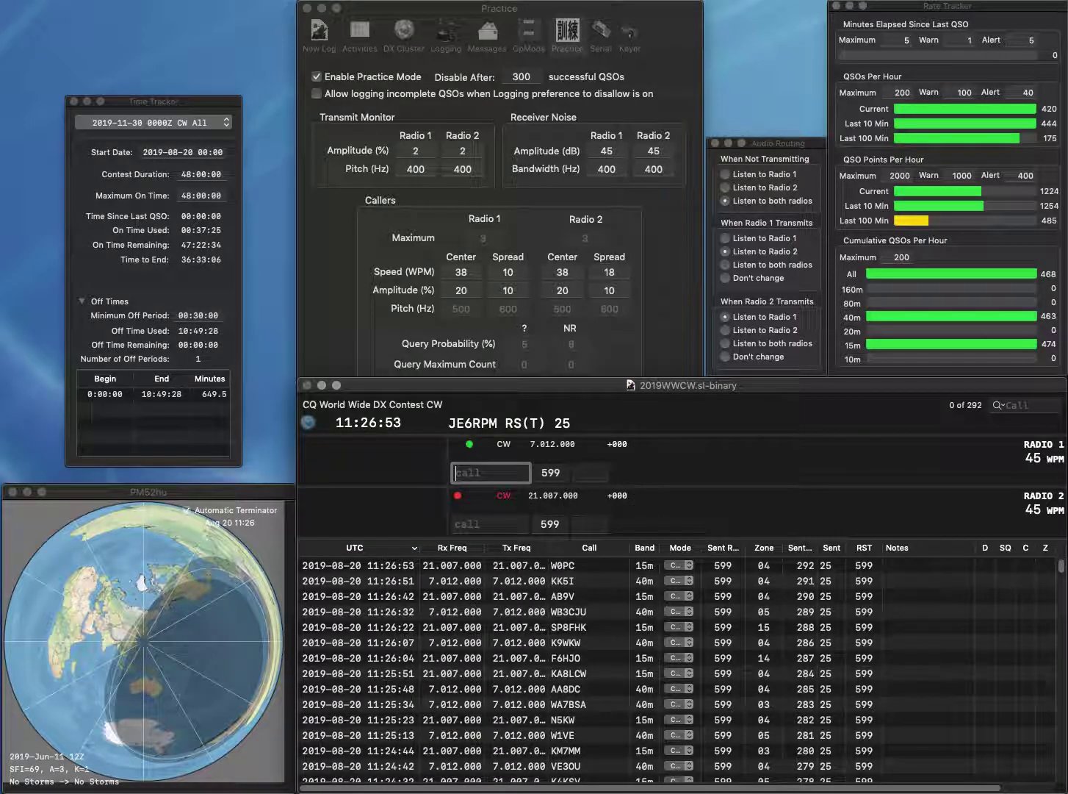
{"action": "type", "text": "PA3EAQ"}
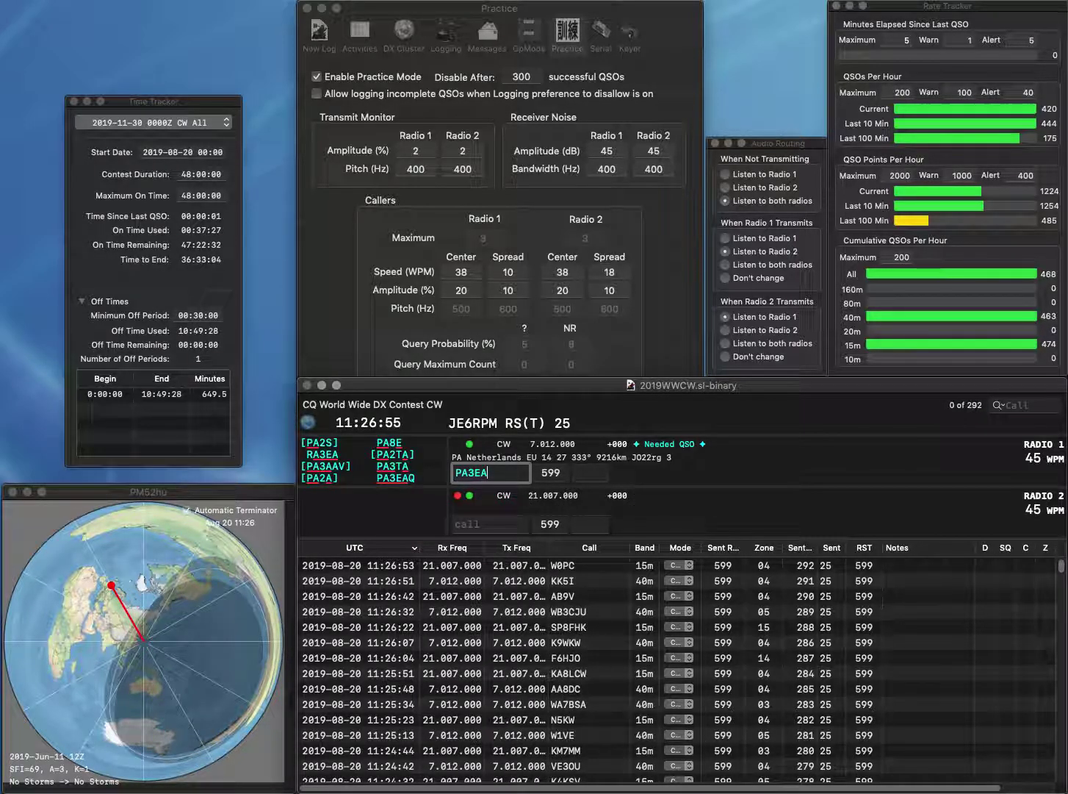
{"action": "key", "text": "Return"}
{"action": "type", "text": "N8XX"}
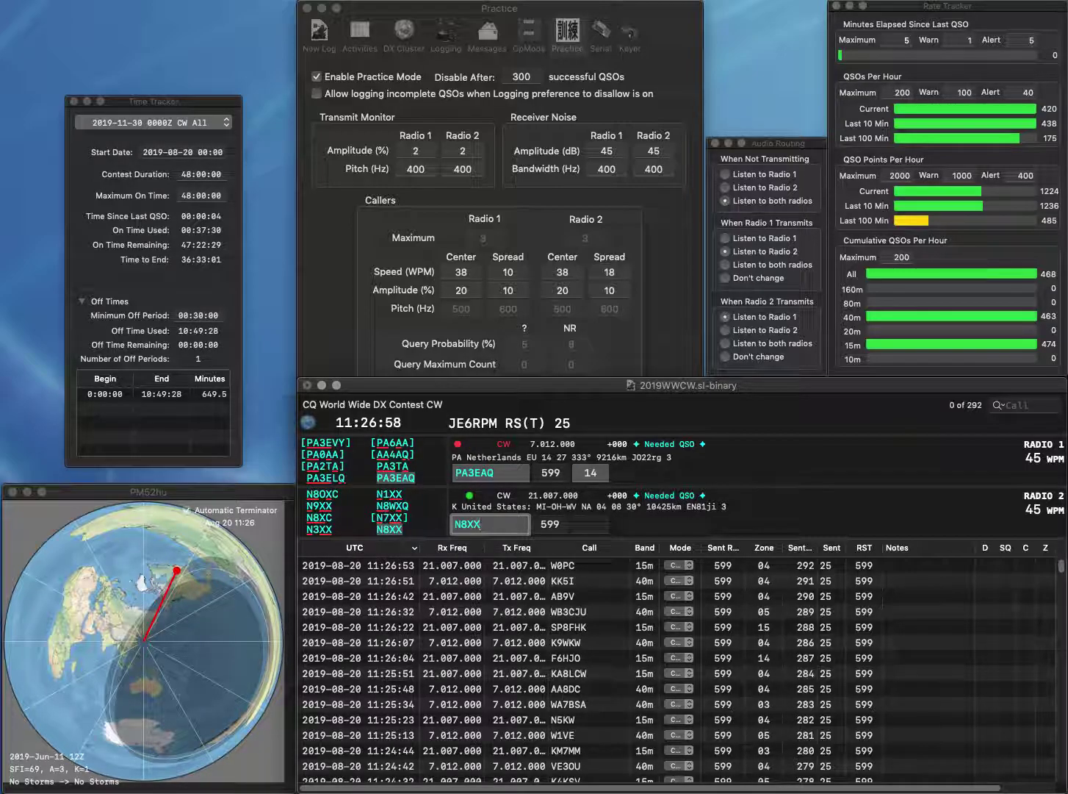
{"action": "key", "text": "Return"}
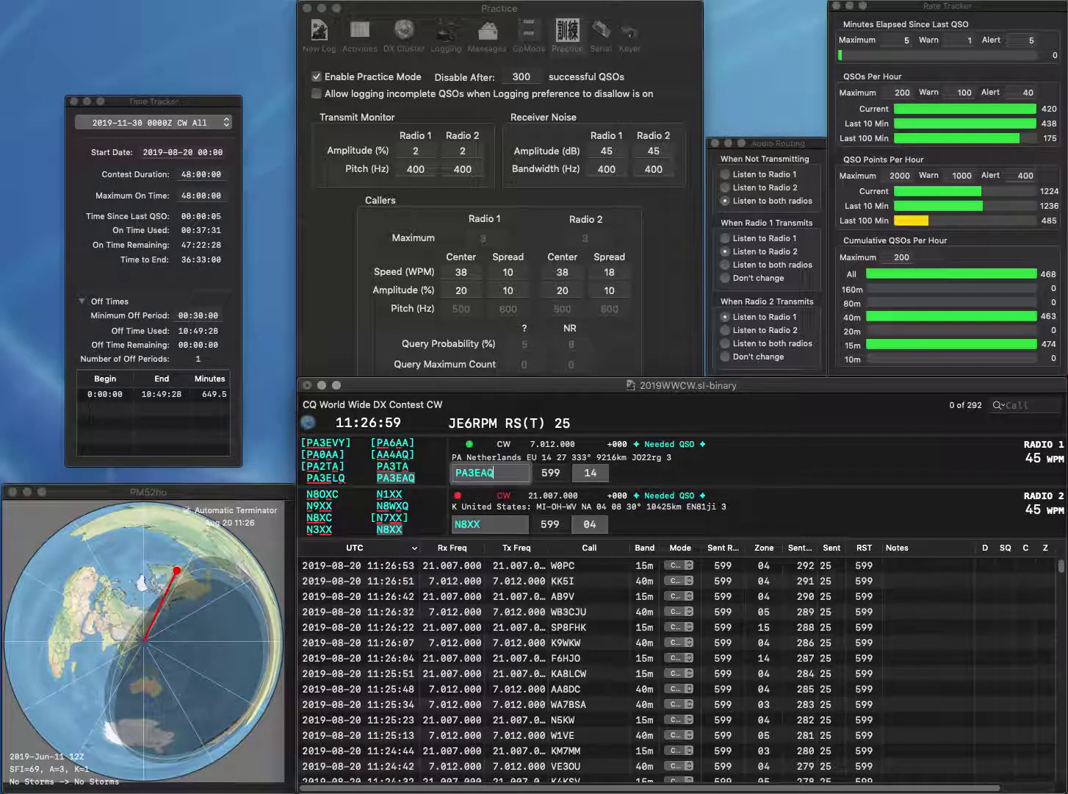
{"action": "key", "text": "Return"}
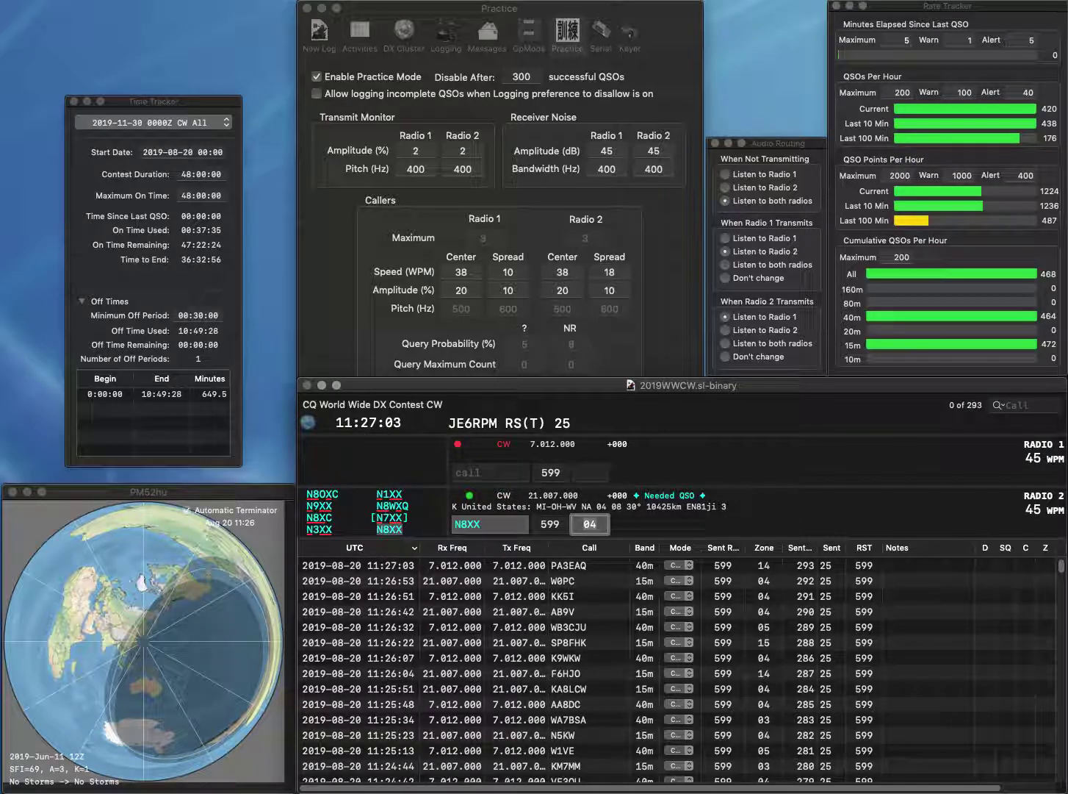
{"action": "key", "text": "Return"}
{"action": "type", "text": "N8OZY"}
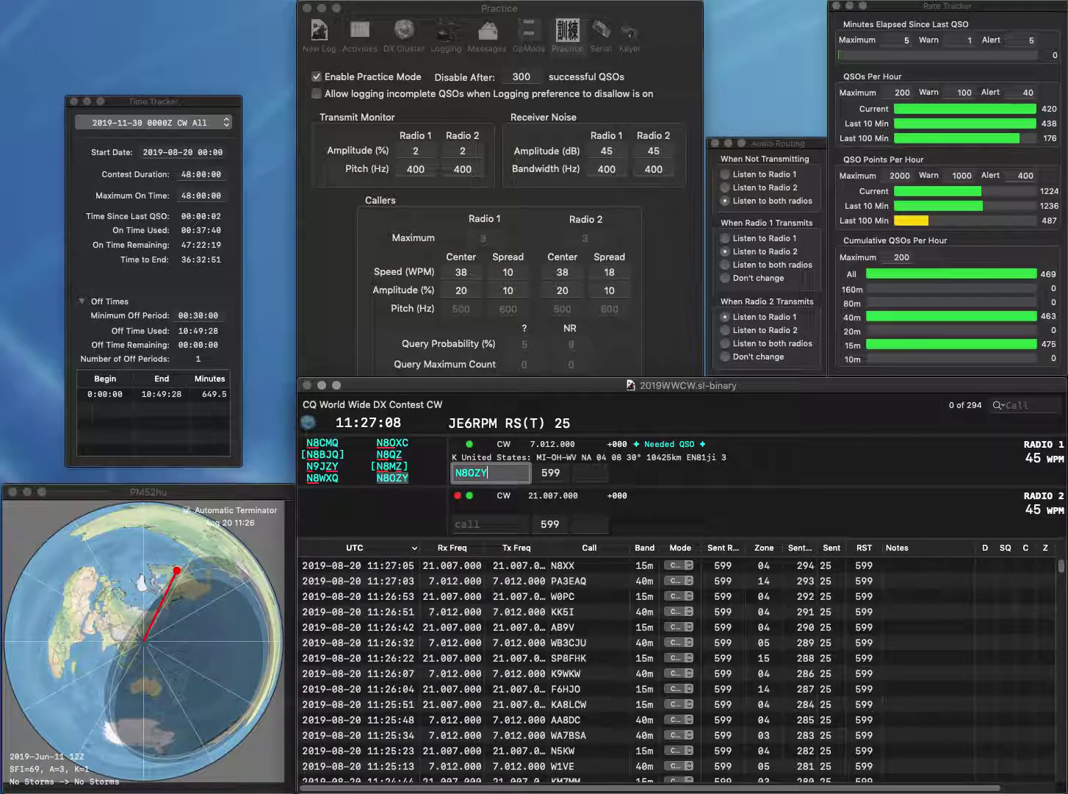
{"action": "key", "text": "Return"}
{"action": "type", "text": "MD/O040"}
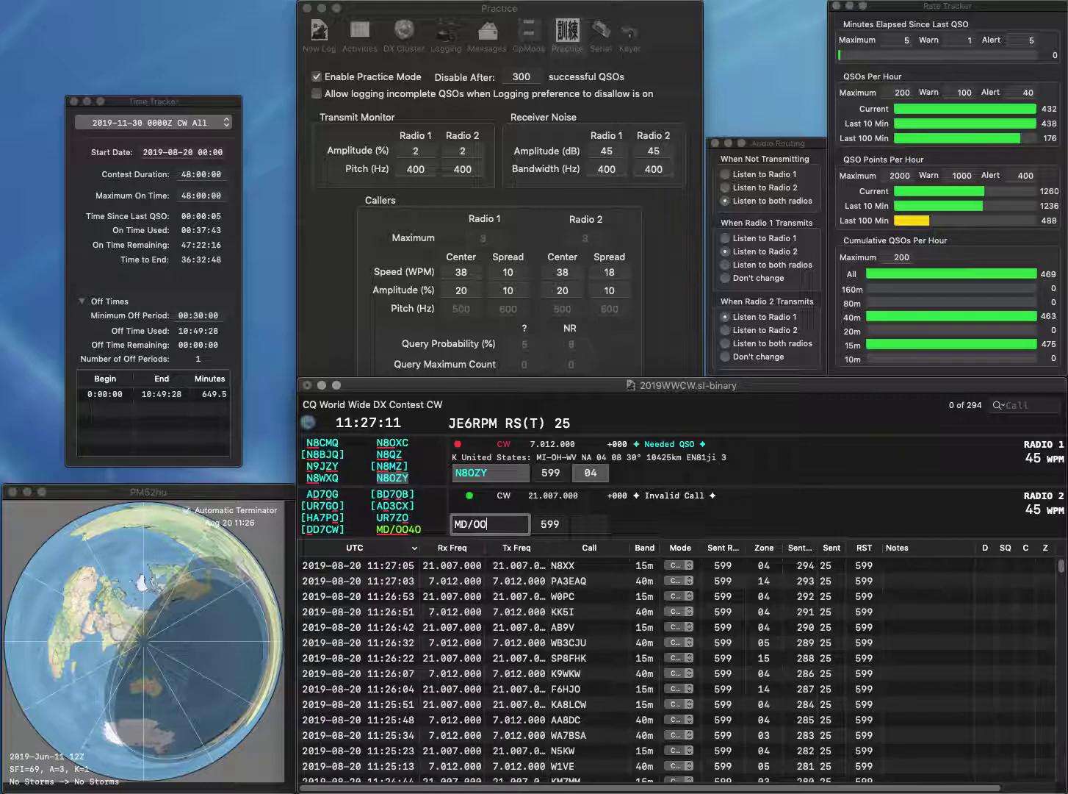
{"action": "key", "text": "Return"}
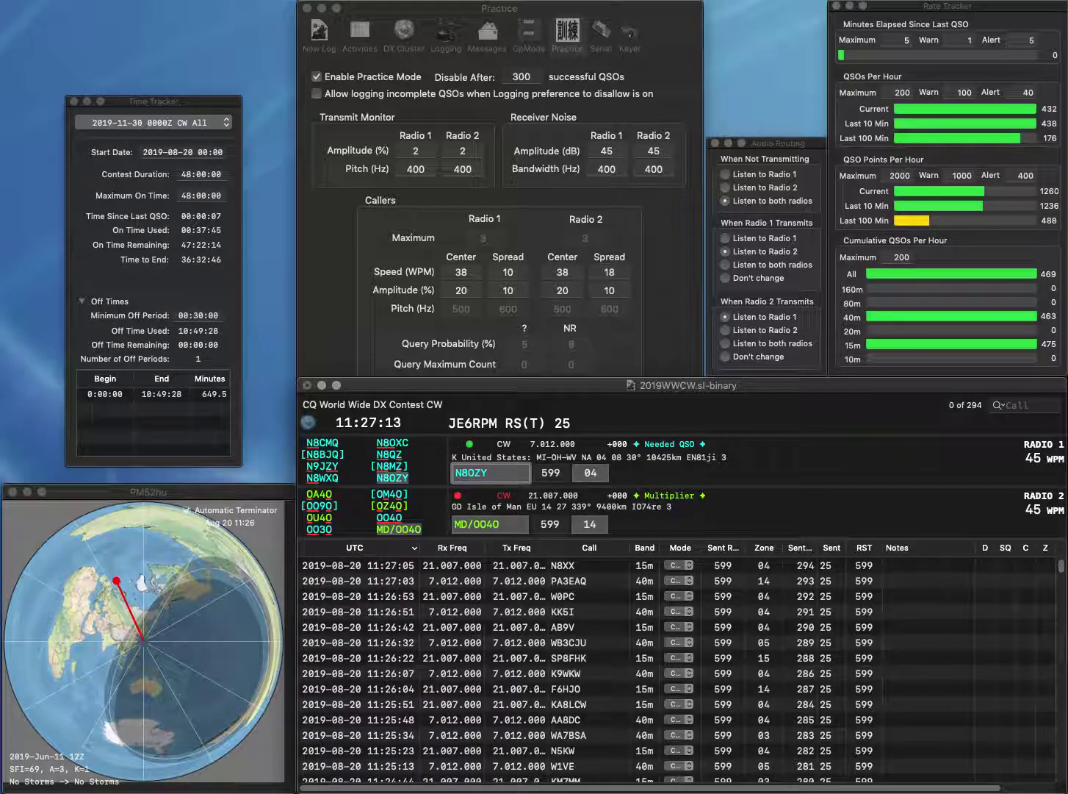
{"action": "key", "text": "Return"}
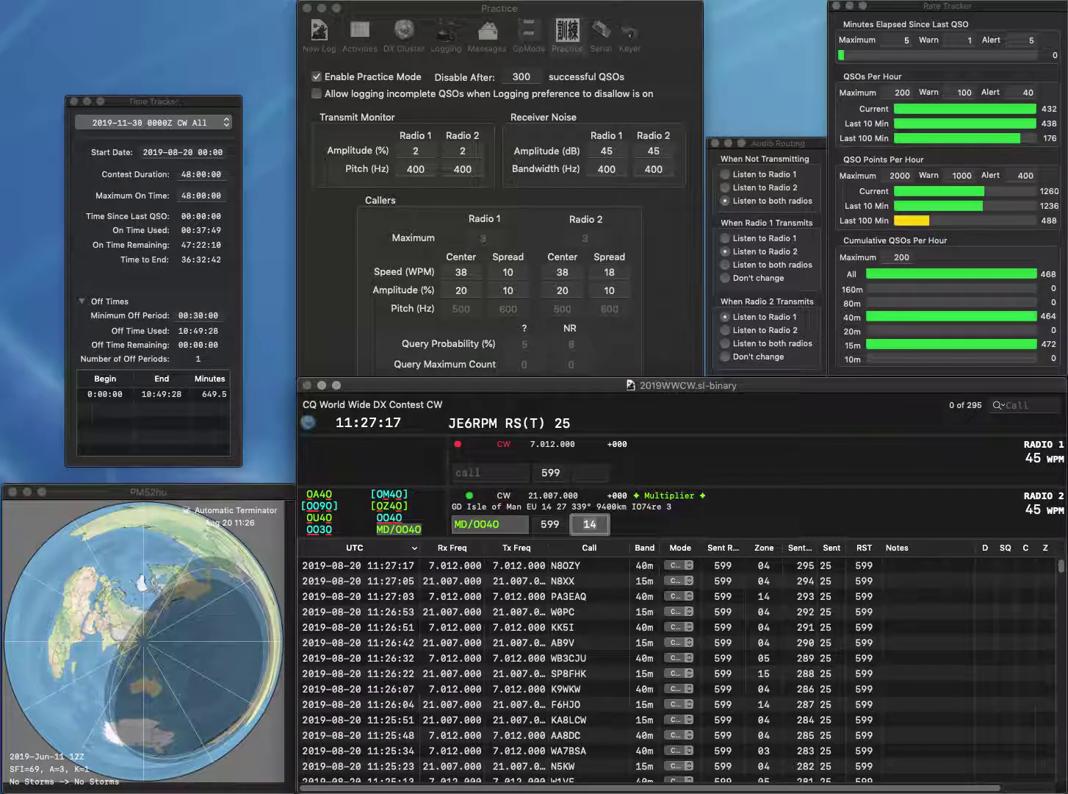
{"action": "key", "text": "Return"}
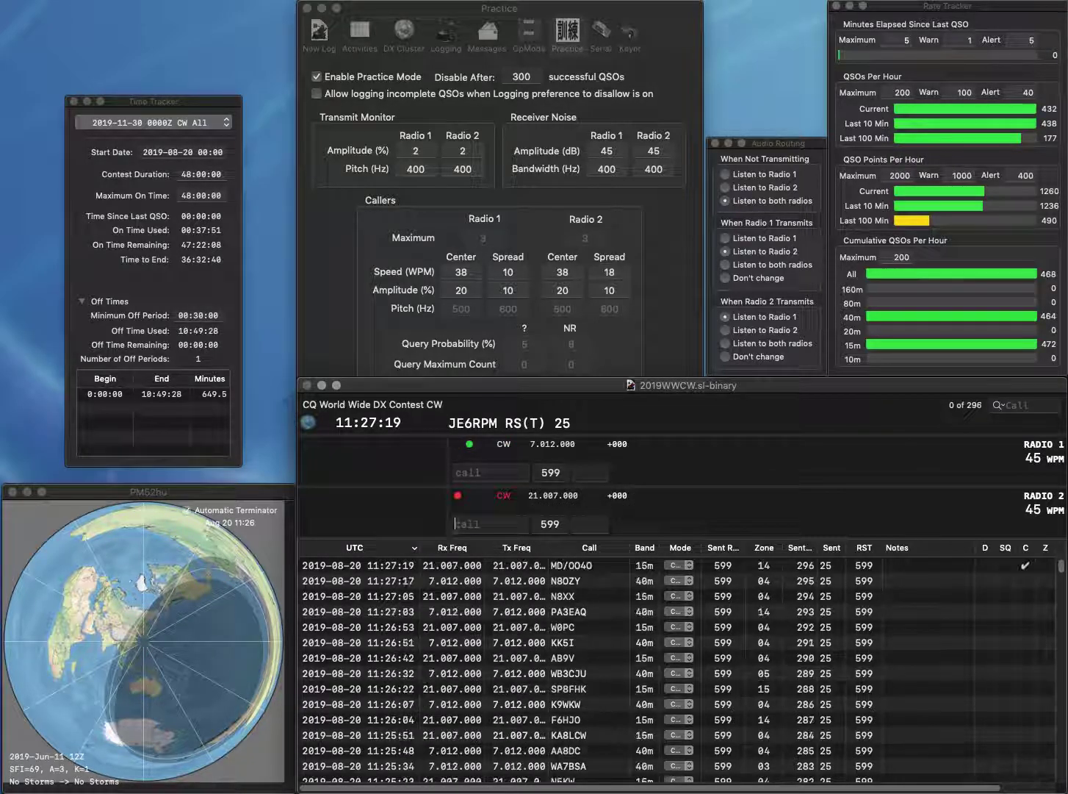
- Answer KB1PQB on Radio 1 and PY4OY on Radio 2, and log both contacts
{"action": "type", "text": "KB1PQB"}
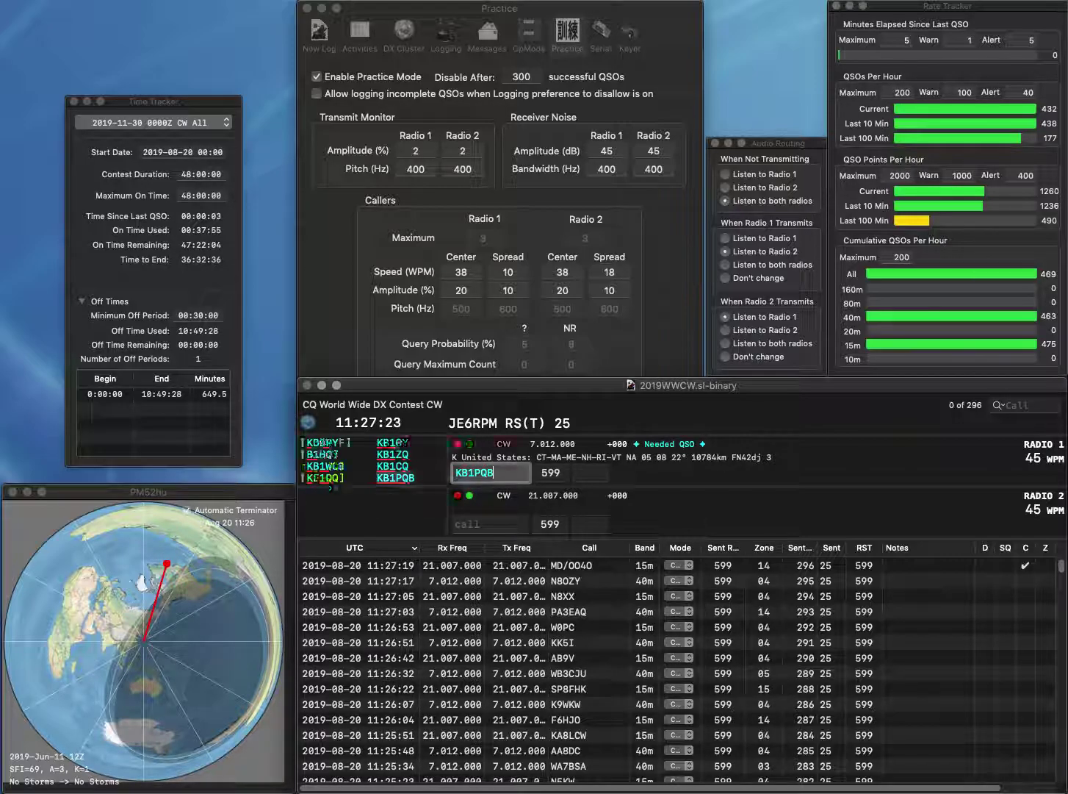
{"action": "key", "text": "Return"}
{"action": "type", "text": "4OY"}
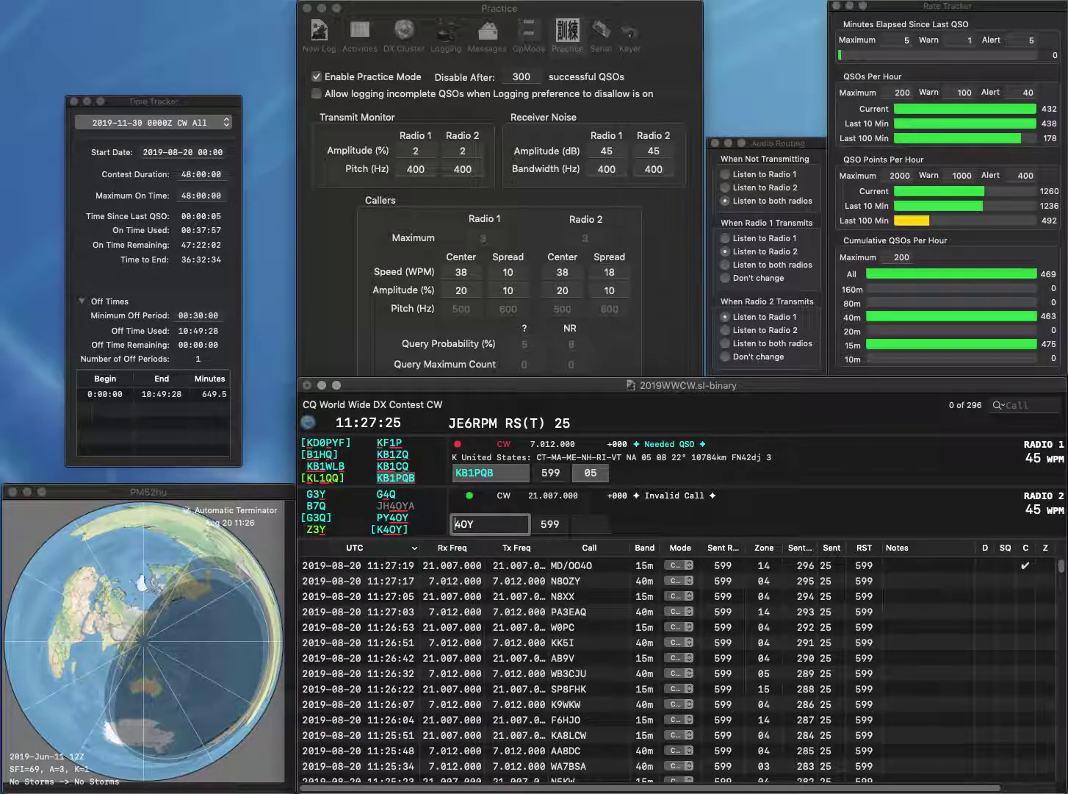
{"action": "key", "text": "Home"}
{"action": "type", "text": "PY"}
{"action": "key", "text": "Return"}
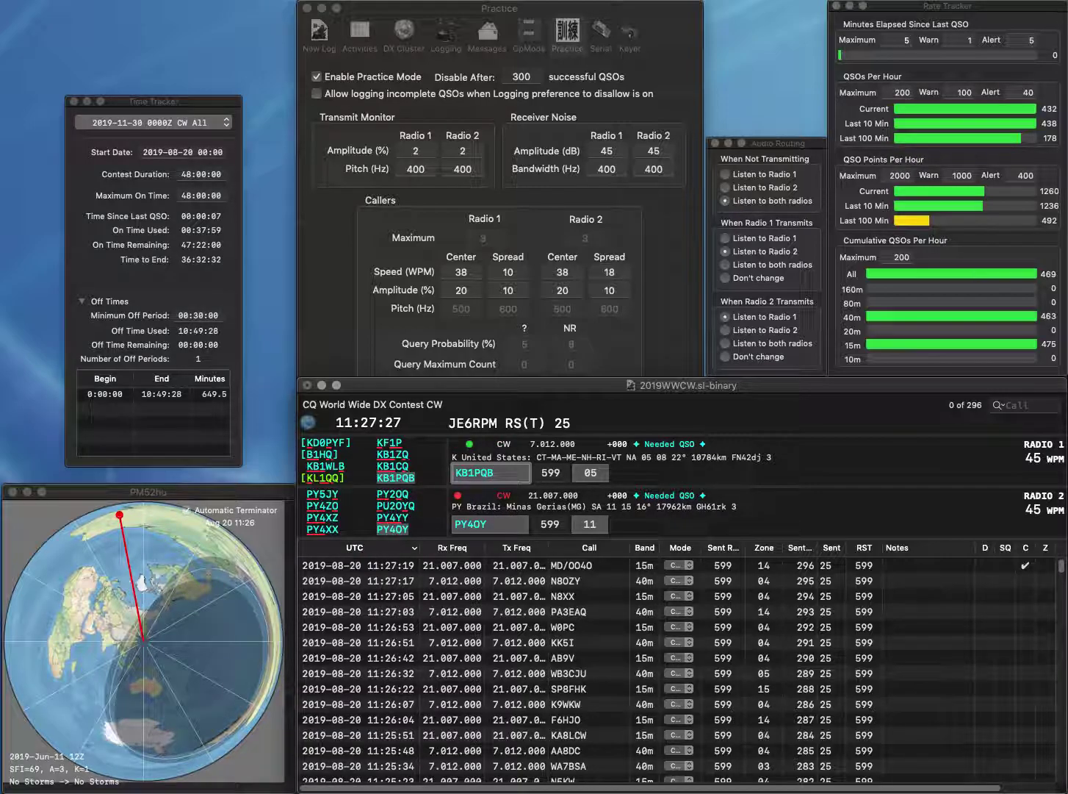
{"action": "key", "text": "Return"}
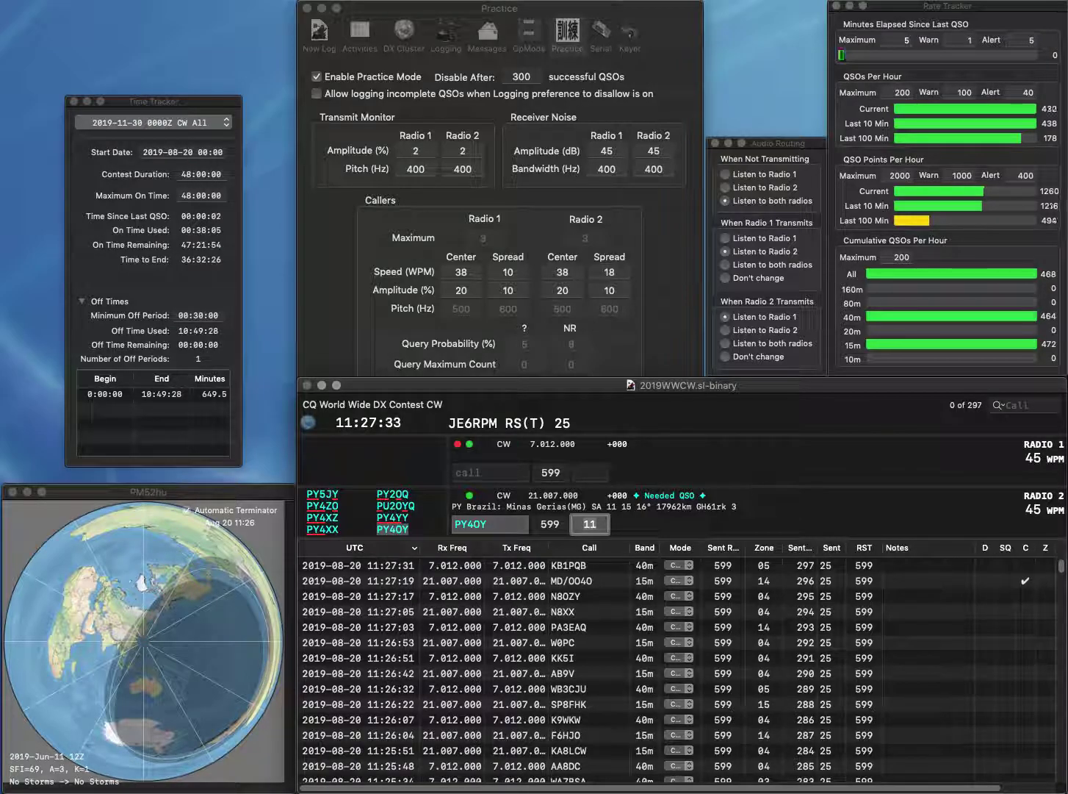
{"action": "key", "text": "Return"}
{"action": "type", "text": "K5MGO"}
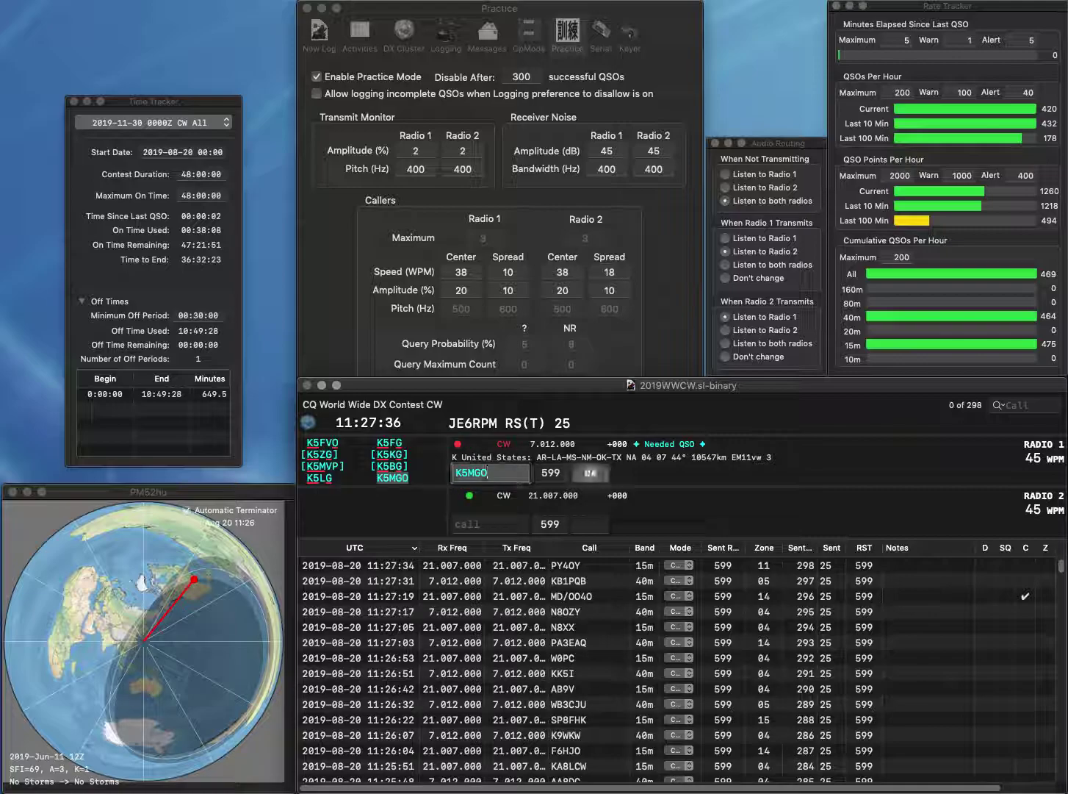
{"action": "key", "text": "Return"}
{"action": "type", "text": "7S5LEE"}
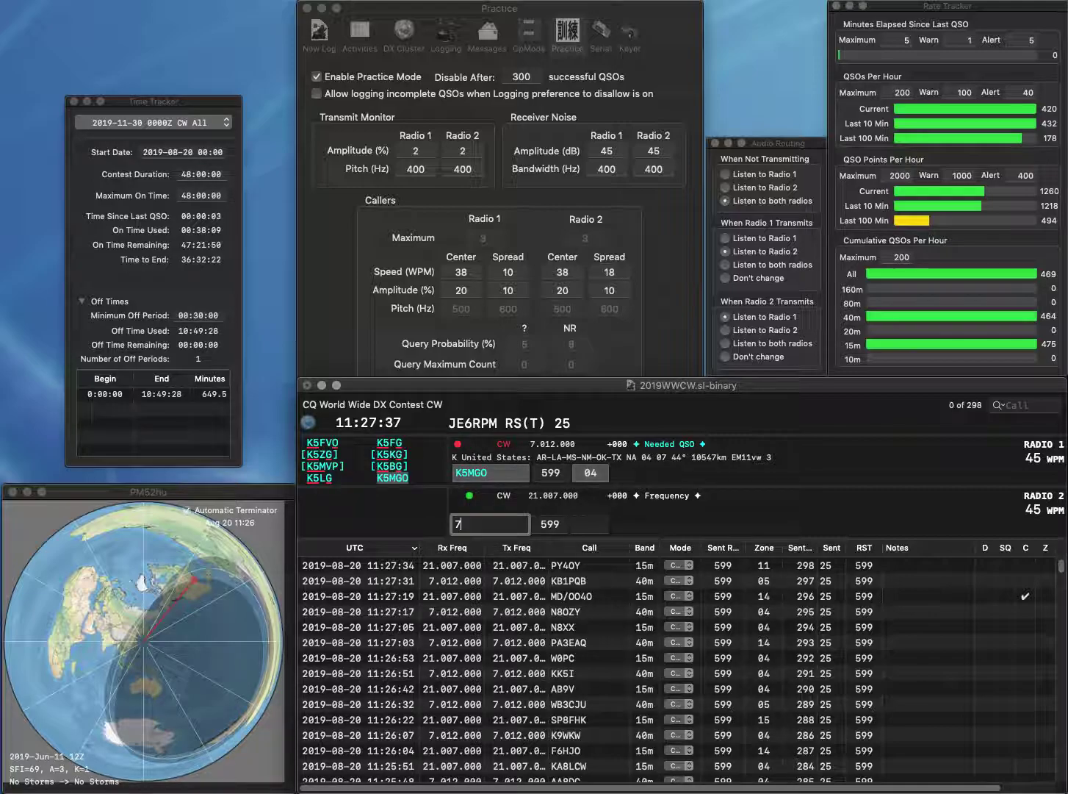
{"action": "key", "text": "Home"}
{"action": "key", "text": "Delete"}
{"action": "key", "text": "Delete"}
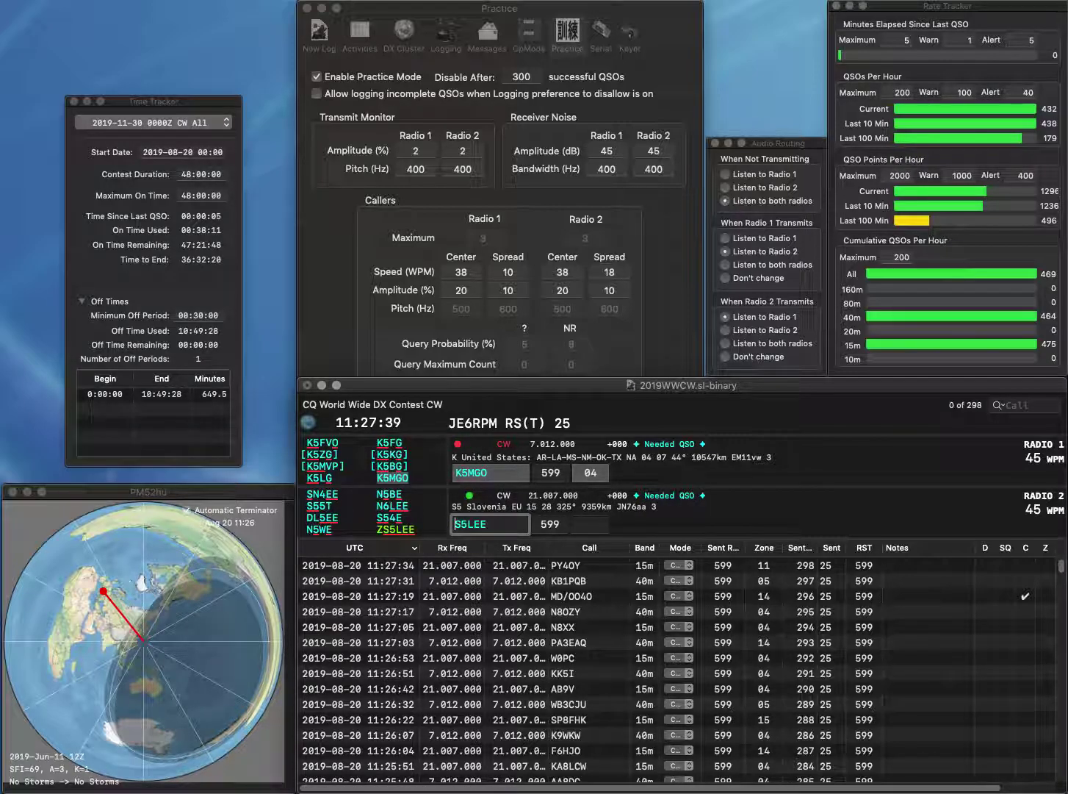
{"action": "type", "text": "ZL"}
{"action": "key", "text": "Return"}
- Correct the prefix of the Radio 2 call so it reads ZS5LEE, and log the K5MGO contact on Radio 1
{"action": "left_click", "coordinate": [468, 524]}
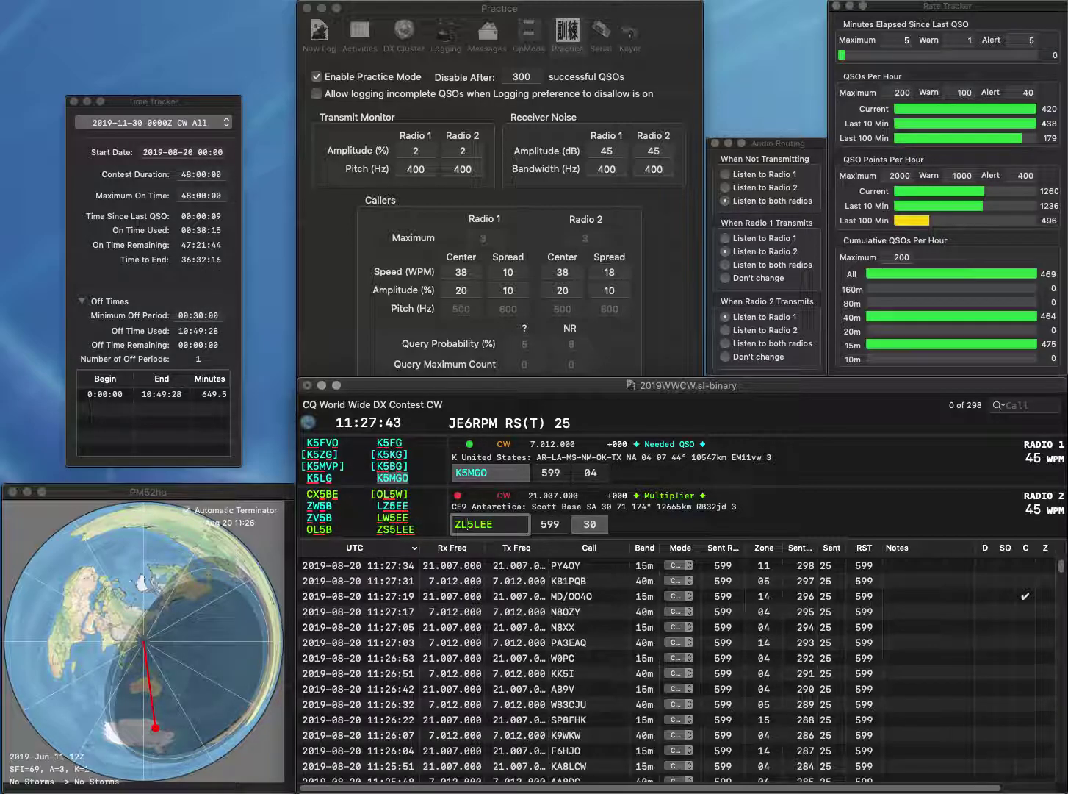
{"action": "key", "text": "BackSpace"}
{"action": "type", "text": "S"}
{"action": "key", "text": "Return"}
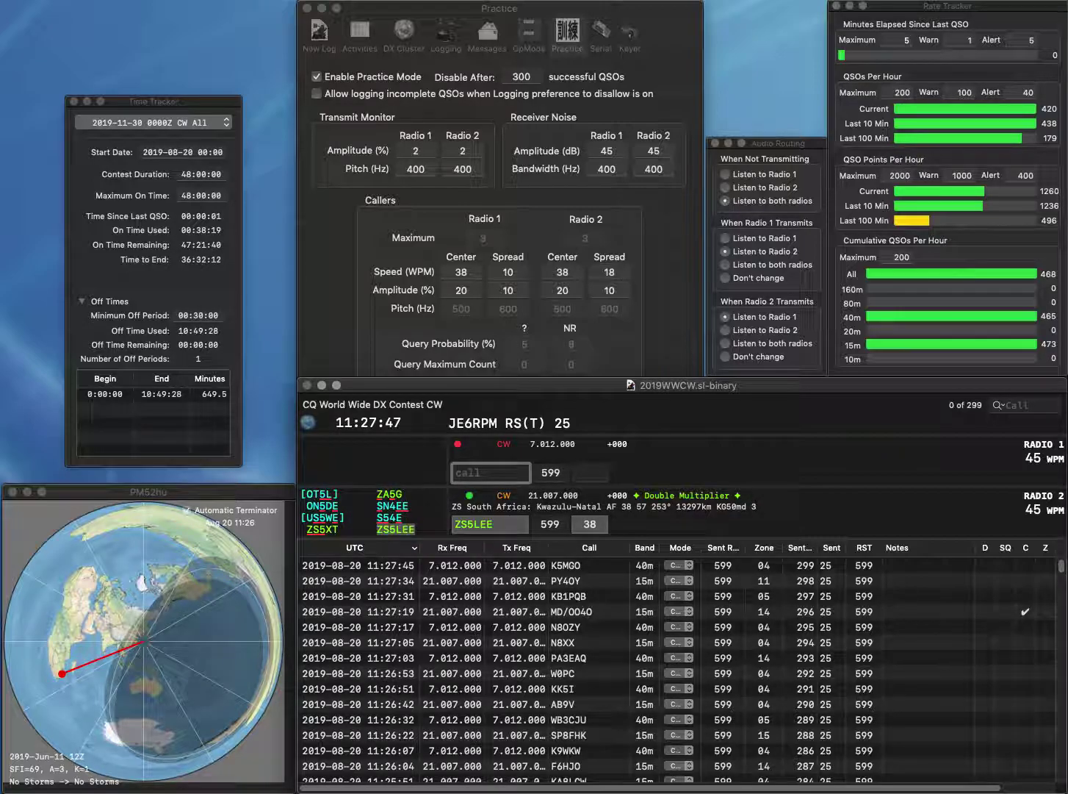
{"action": "type", "text": "SP3CA"}
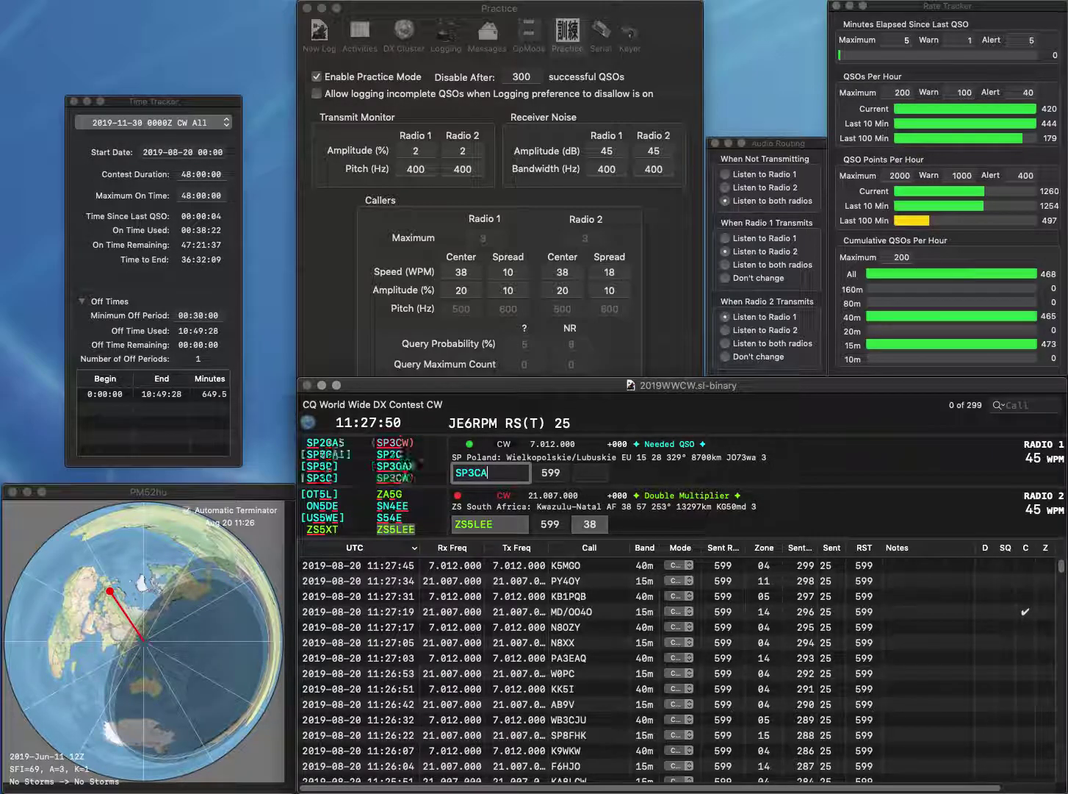
{"action": "key", "text": "Return"}
{"action": "key", "text": "Tab"}
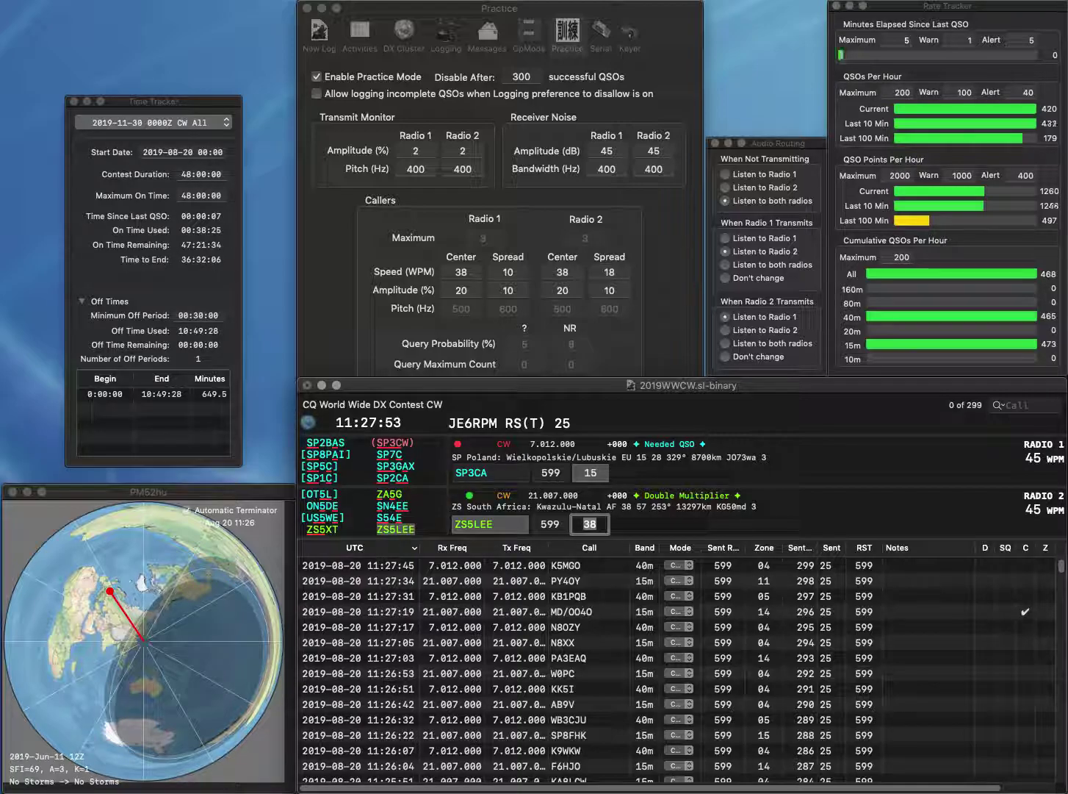
{"action": "key", "text": "Return"}
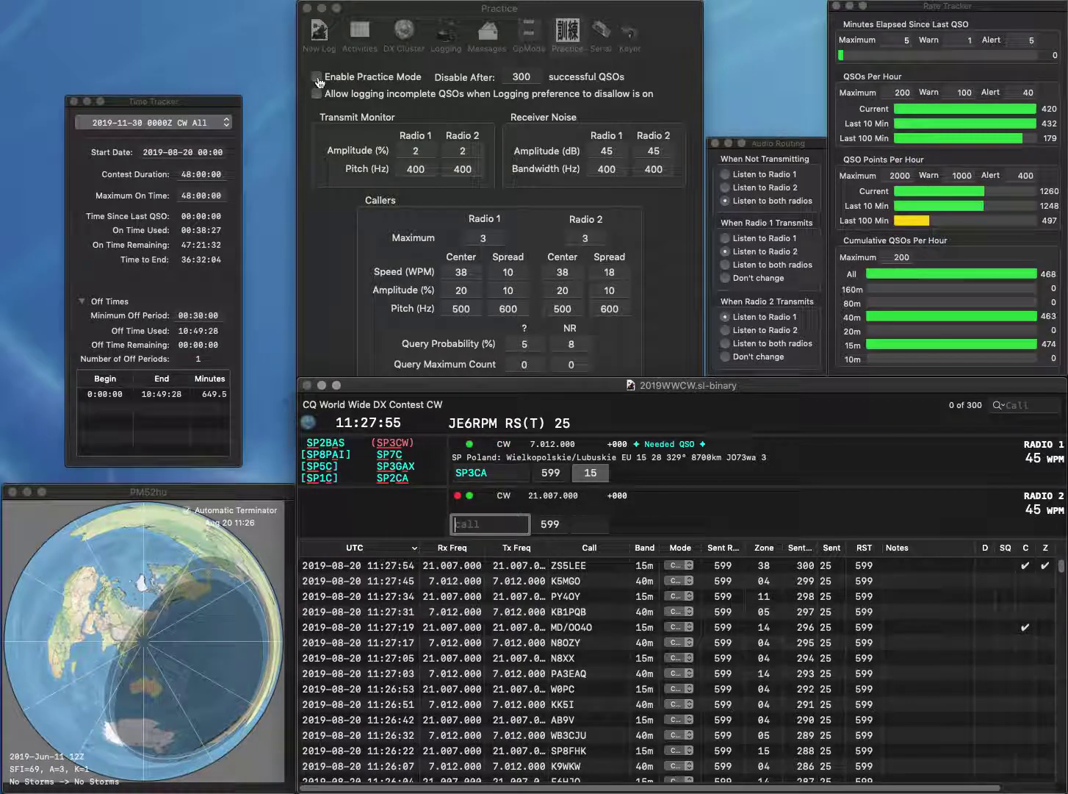